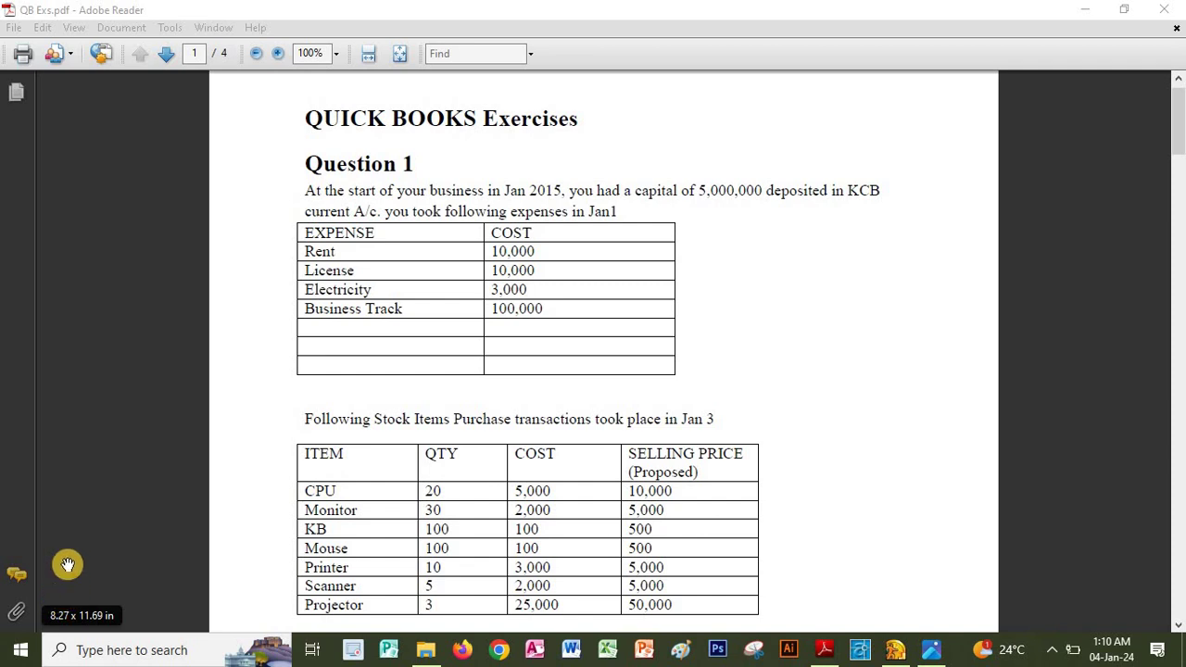
Switch to QuickBooks, skip the EasyStep interview and submit MyNew Comp as the company name.
click(896, 649)
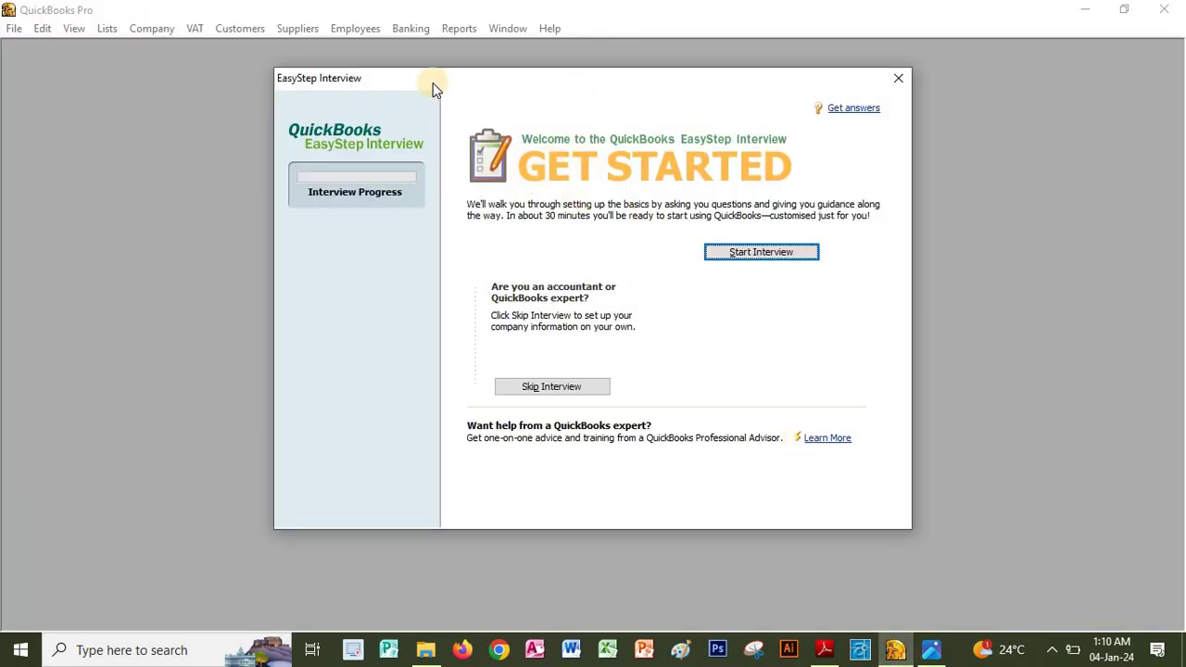
click(545, 387)
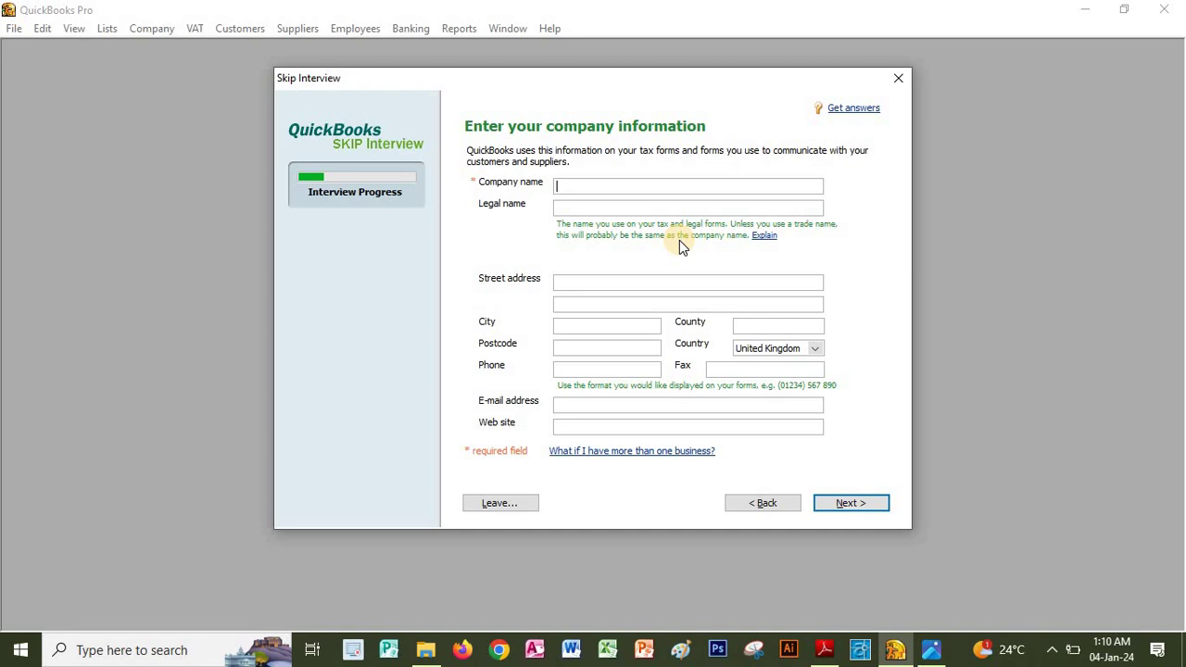
text(MyNew Comp)
click(851, 503)
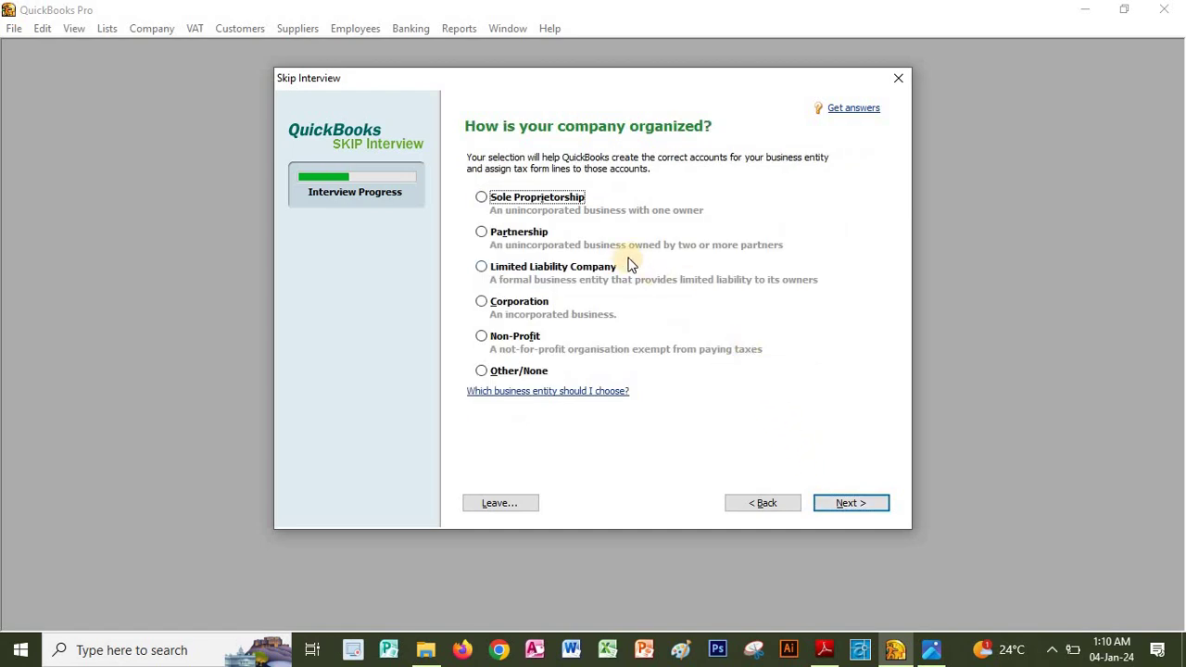
Set the company organisation to Other/None, accept January as the first financial month, and continue past the industry selection to the file-saving stage.
click(482, 370)
click(847, 503)
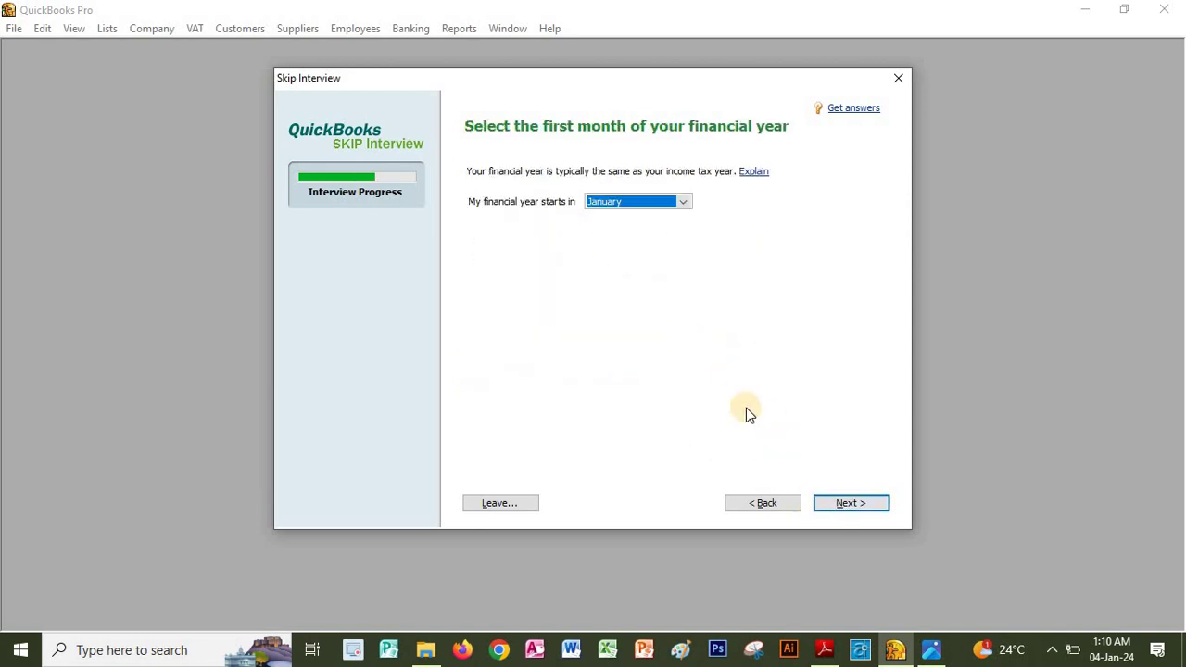
click(827, 501)
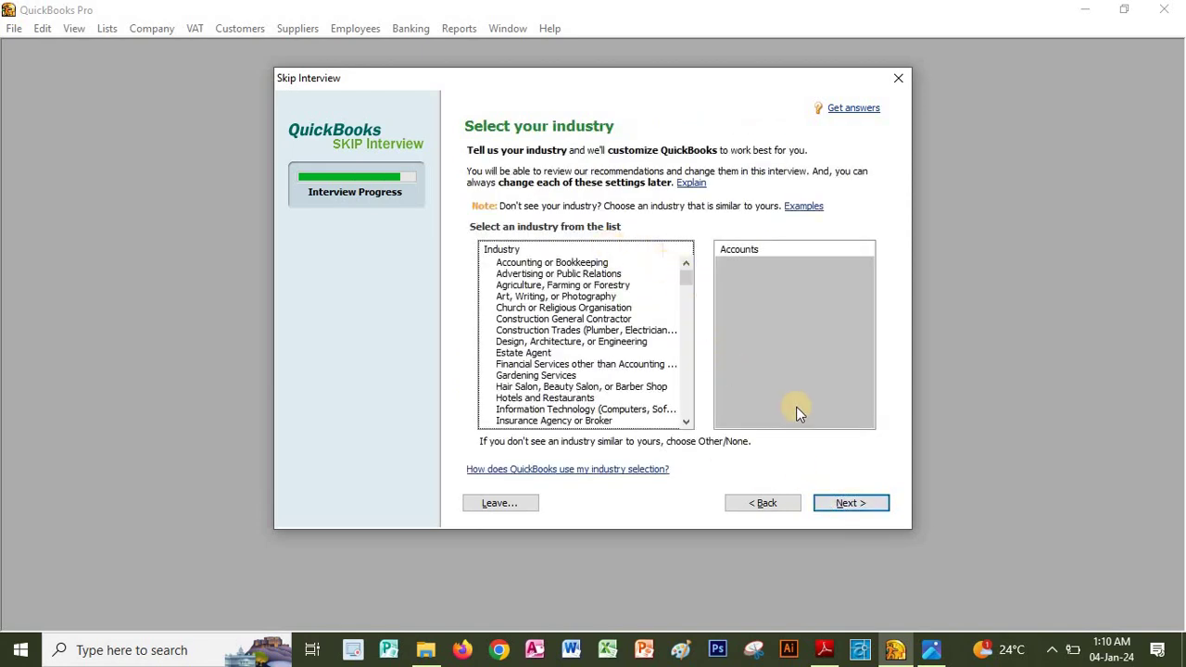
click(834, 504)
click(845, 503)
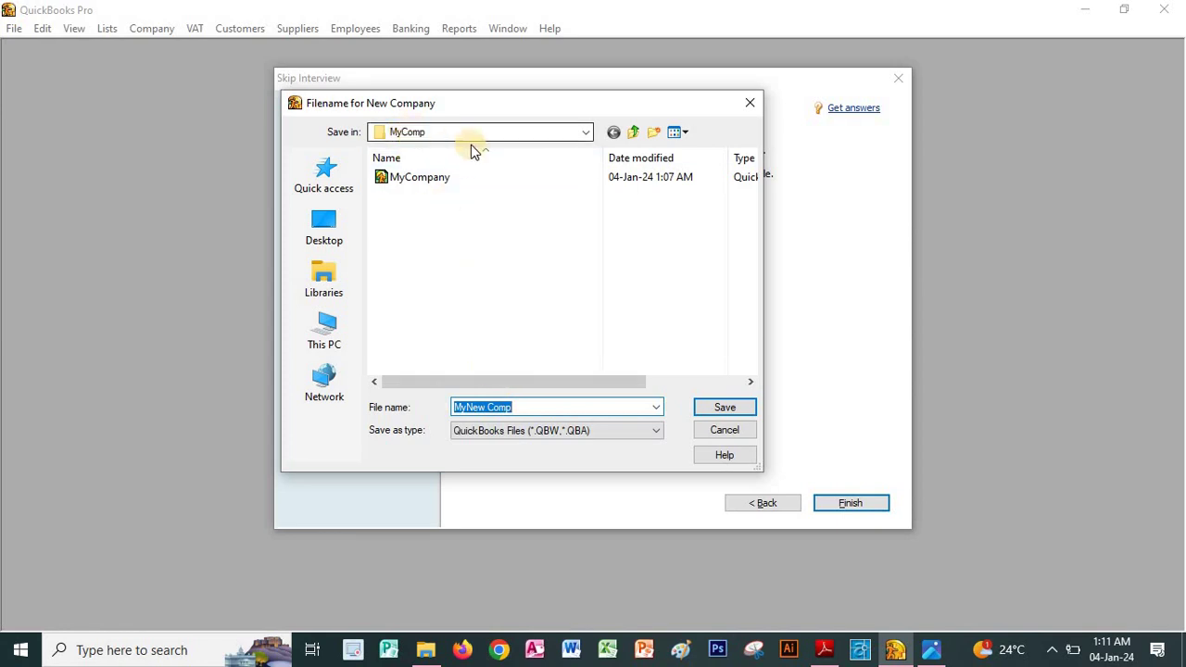
Try to save the company file as MyNew Comp in the MyComp folder, then return to choosing the file location.
click(710, 409)
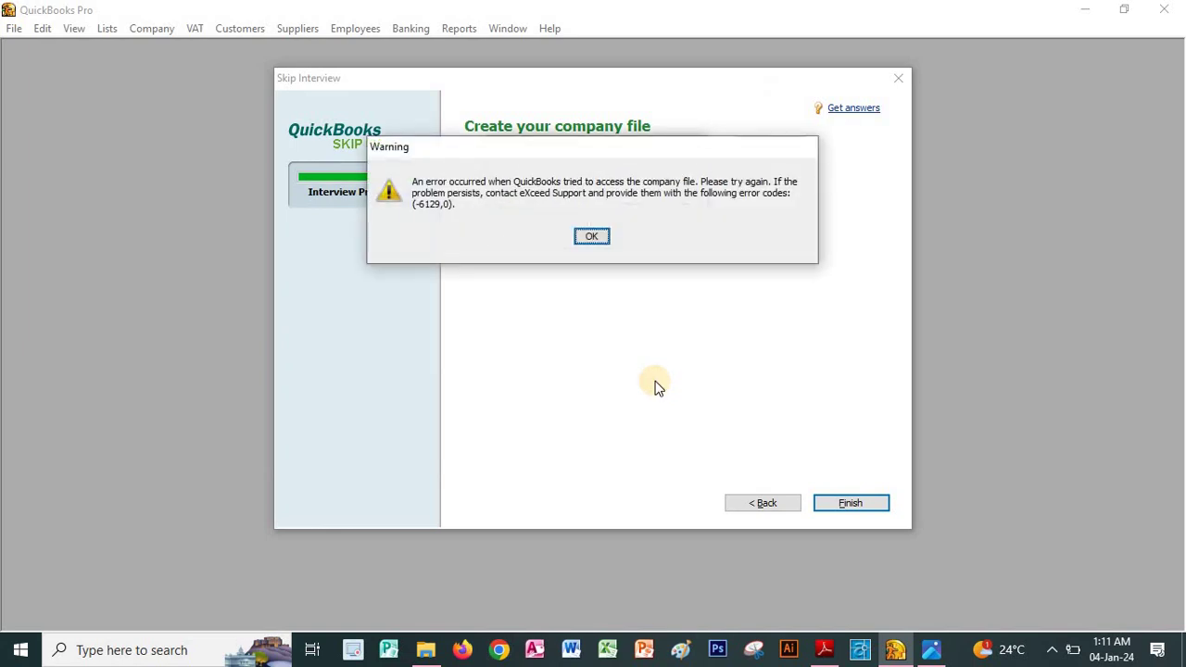
click(591, 235)
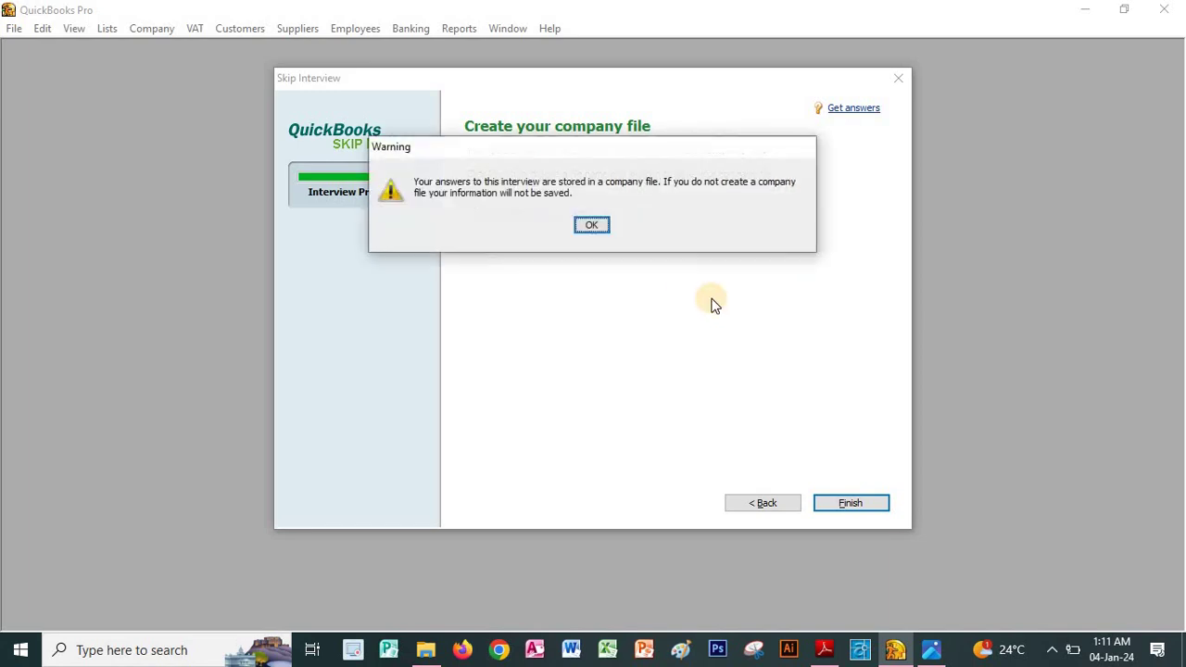
click(593, 223)
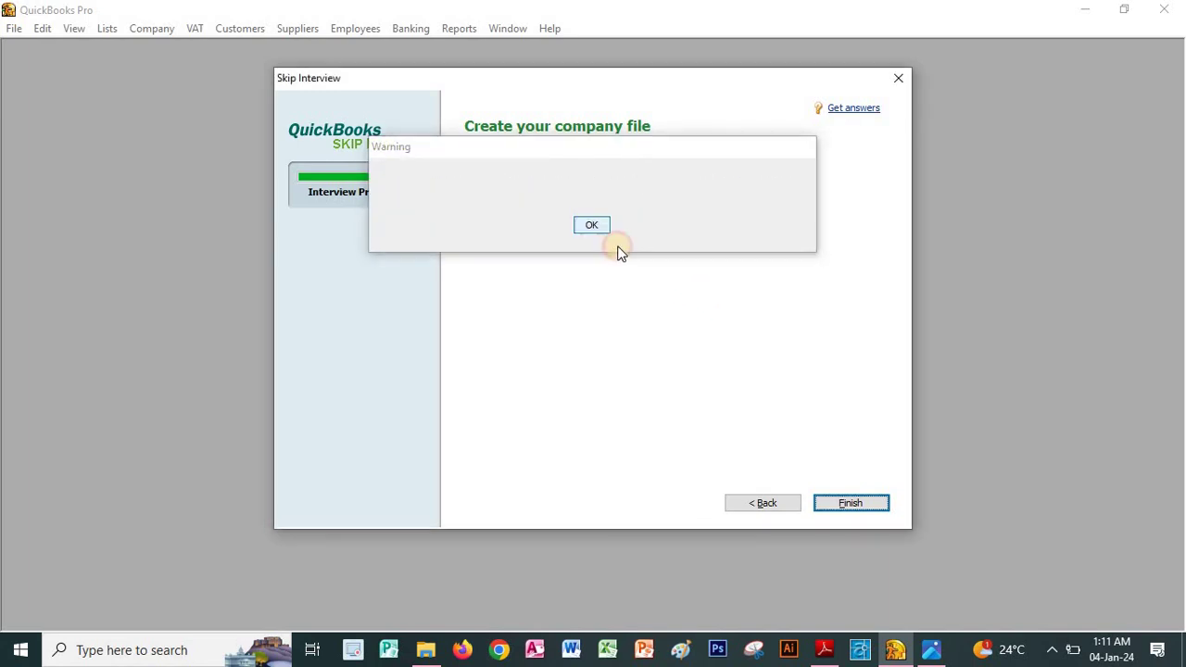
click(836, 505)
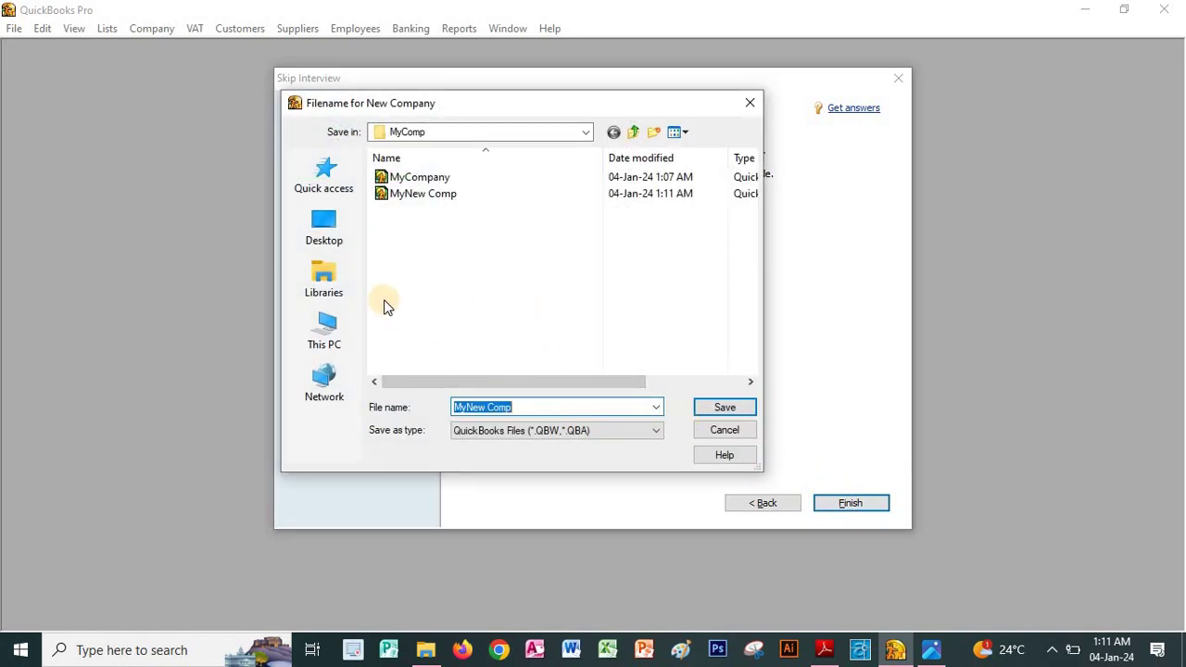
Browse the Desktop and the Videos library for a location to save the company file.
click(585, 133)
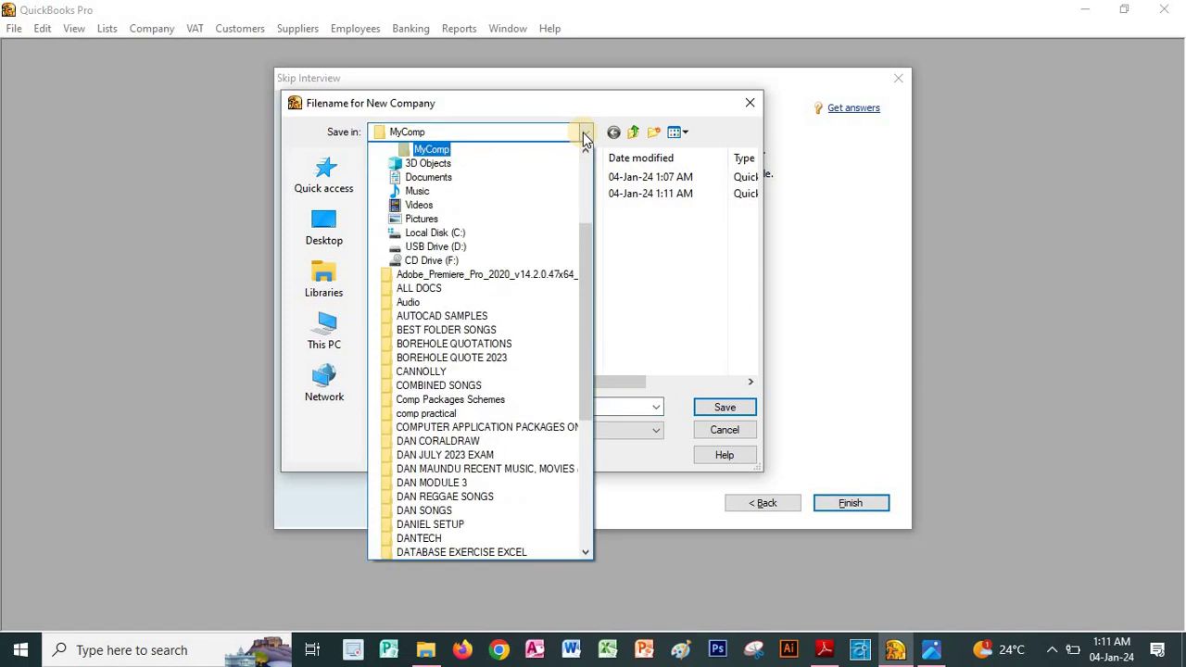
click(329, 234)
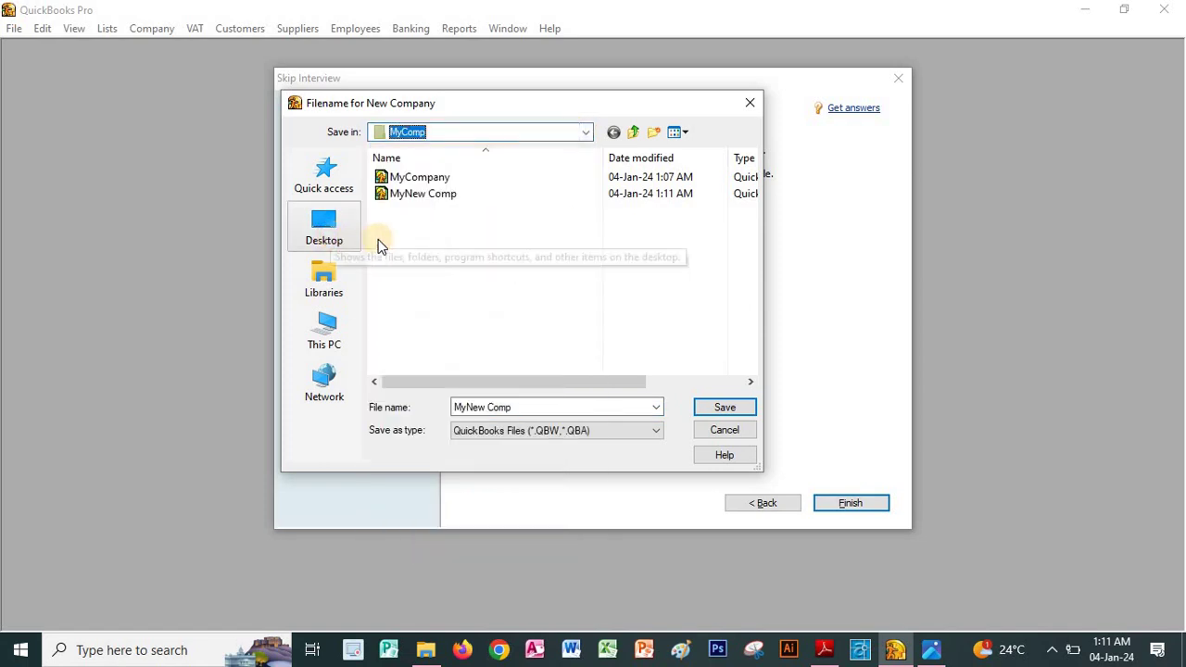
click(321, 233)
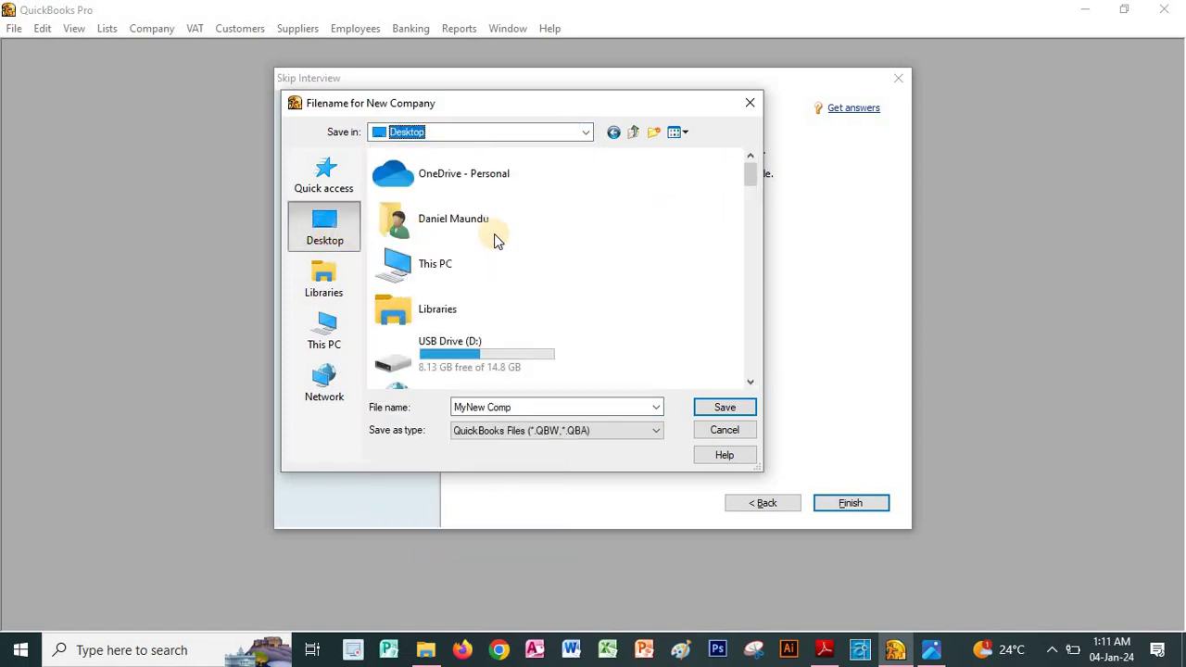
drag(752, 177, 749, 368)
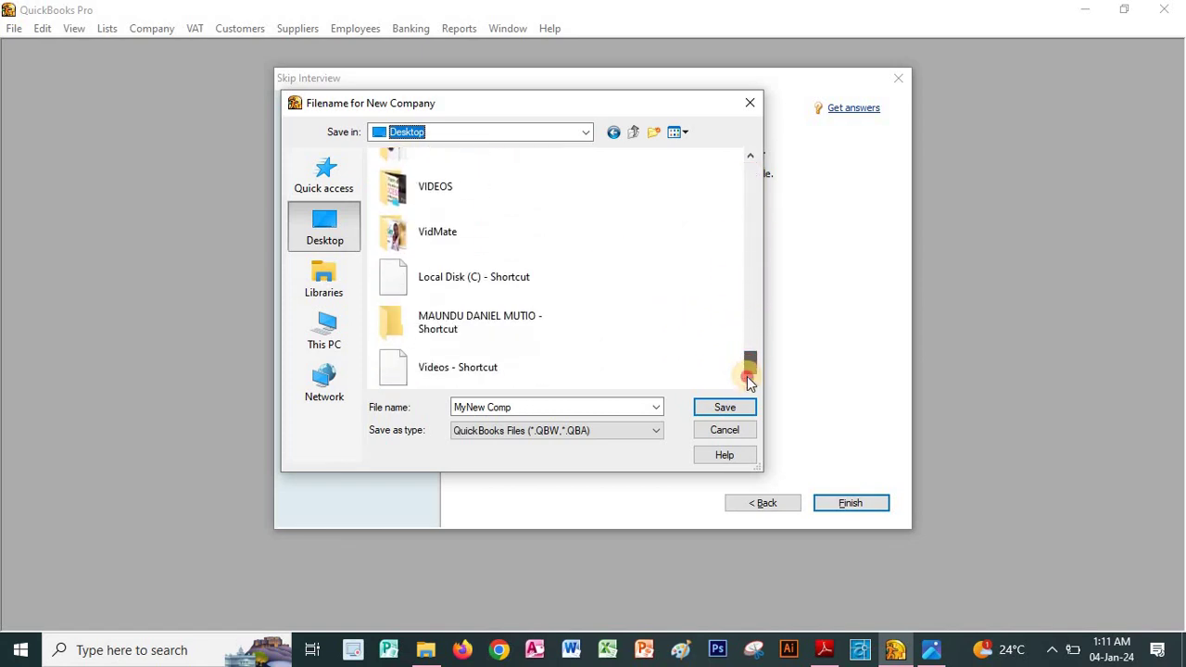
click(326, 282)
click(609, 274)
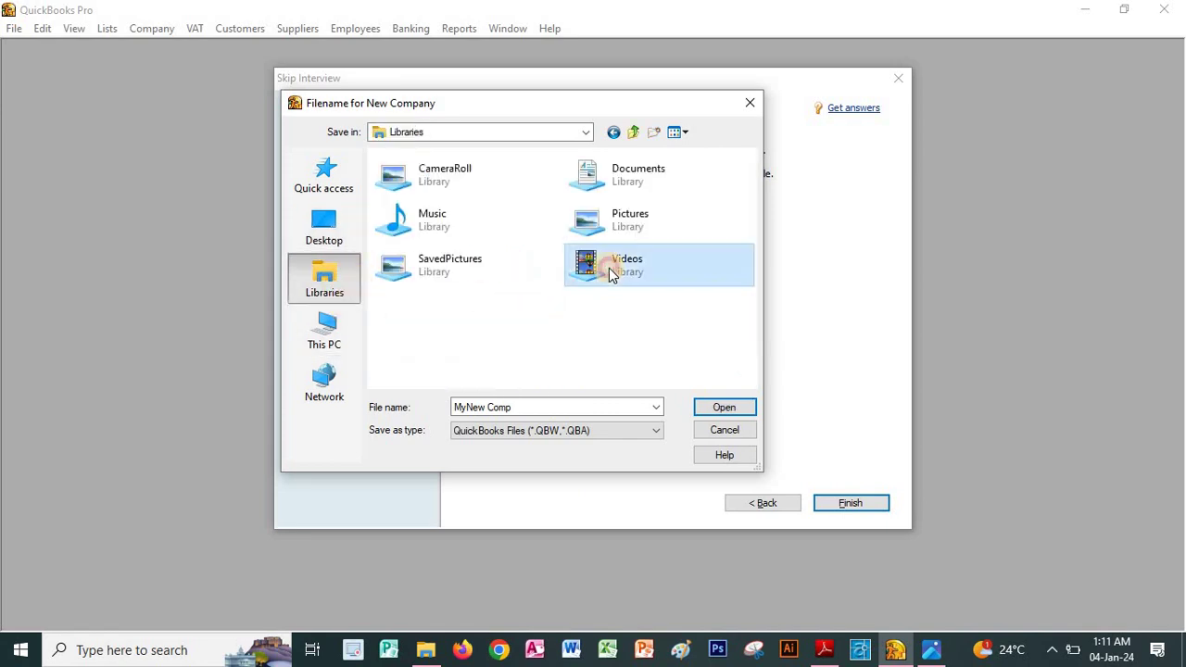
double_click(596, 268)
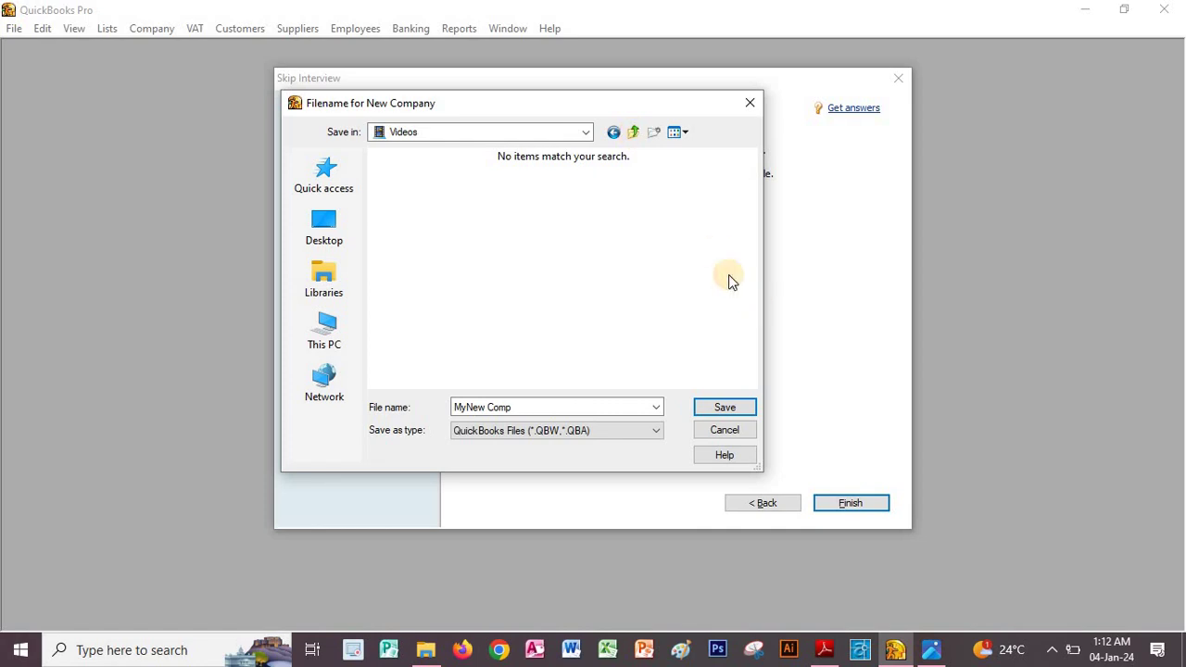
click(635, 133)
click(635, 133)
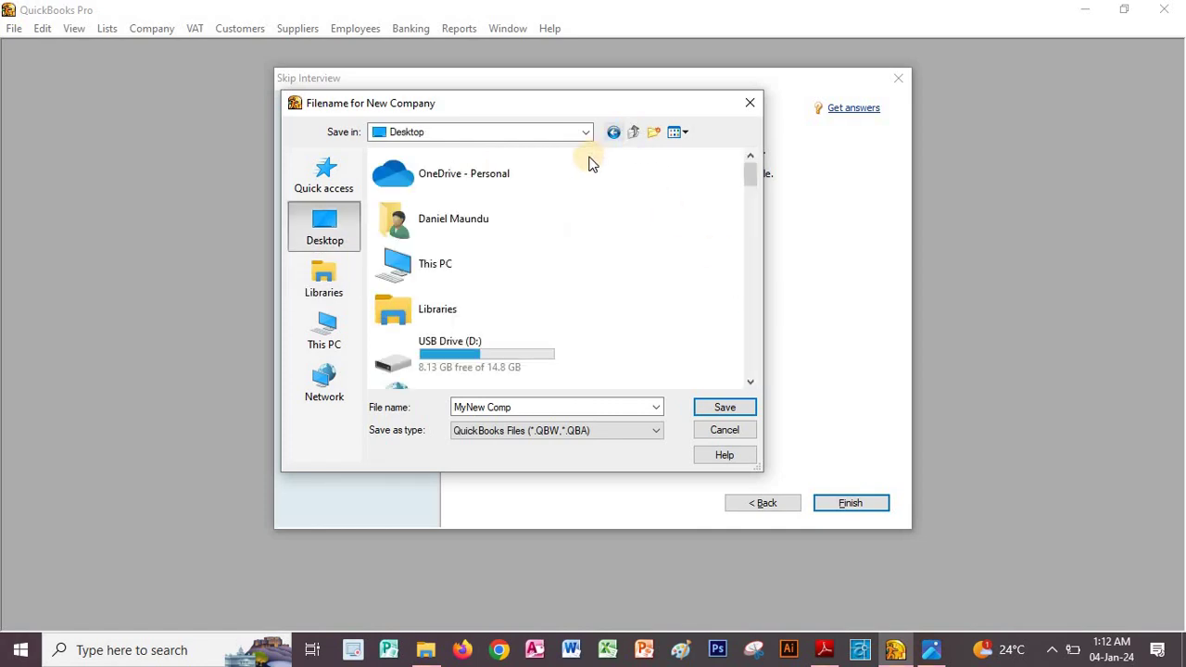
click(325, 278)
click(624, 277)
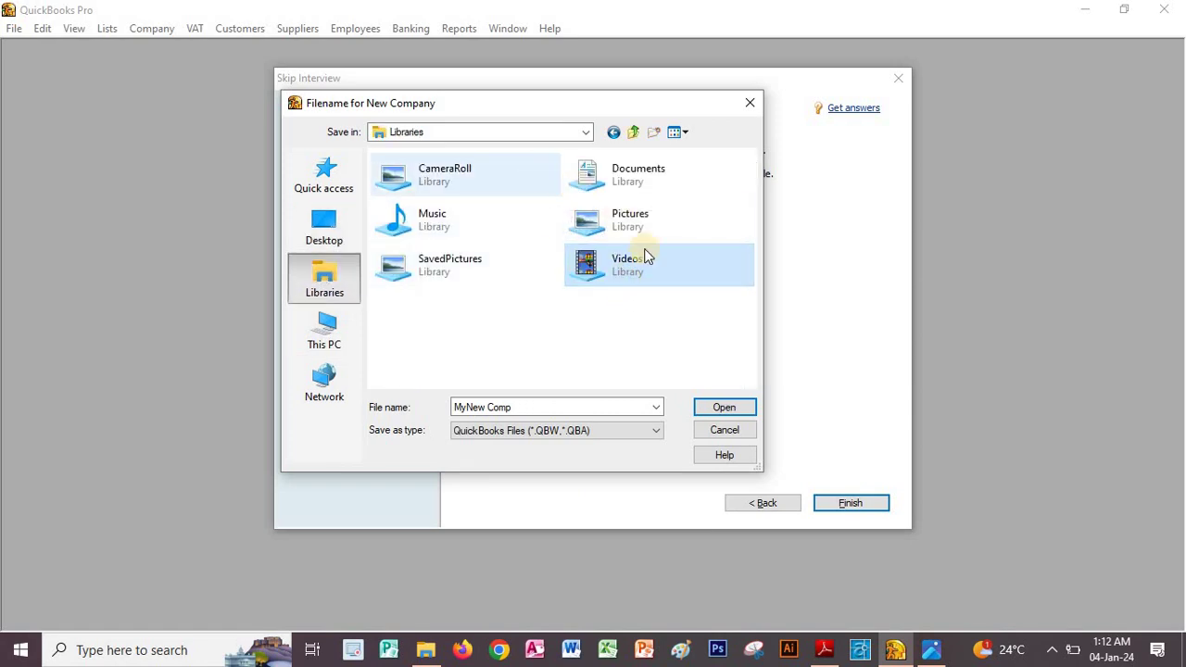
click(610, 264)
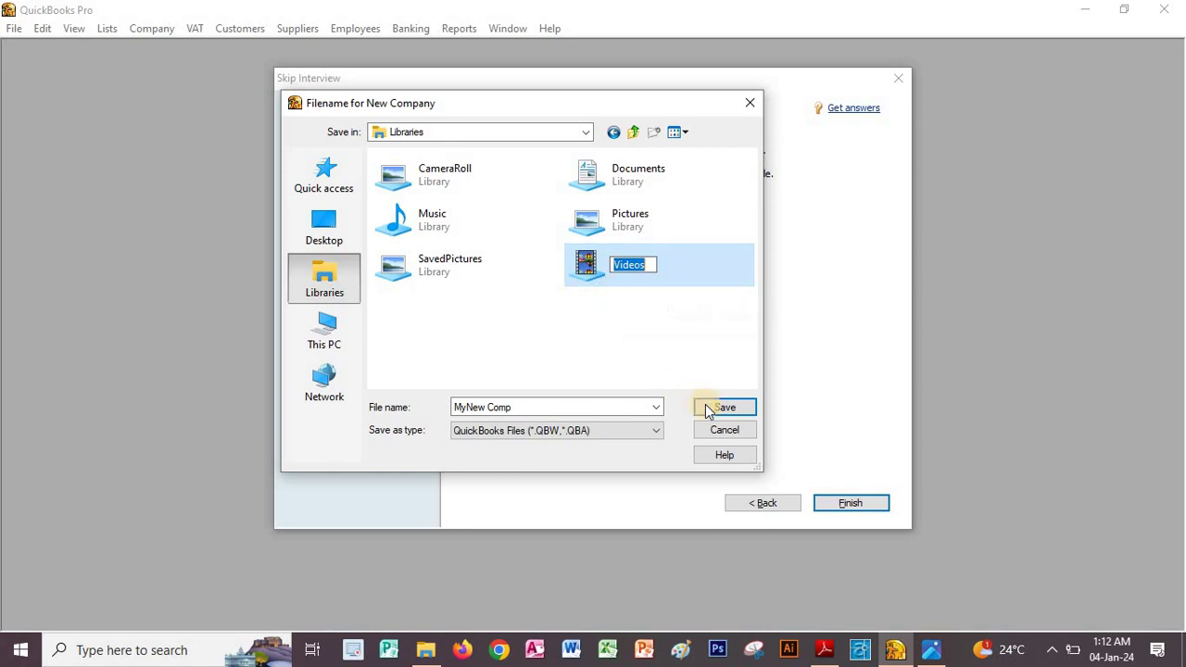
key(Escape)
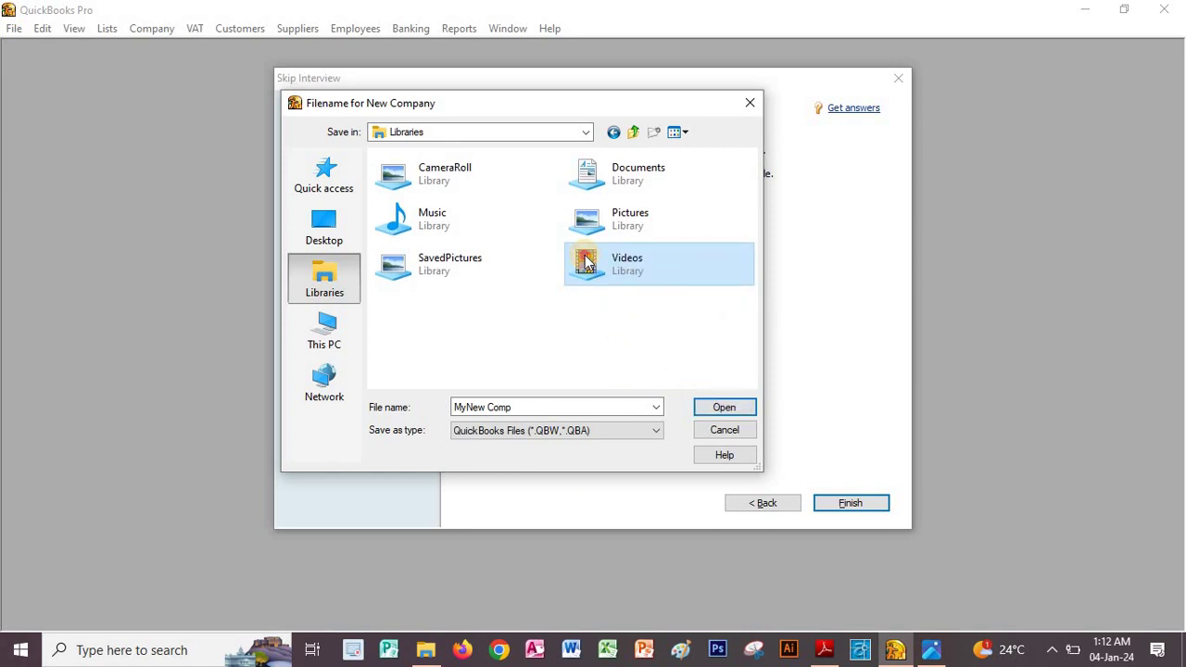
double_click(585, 264)
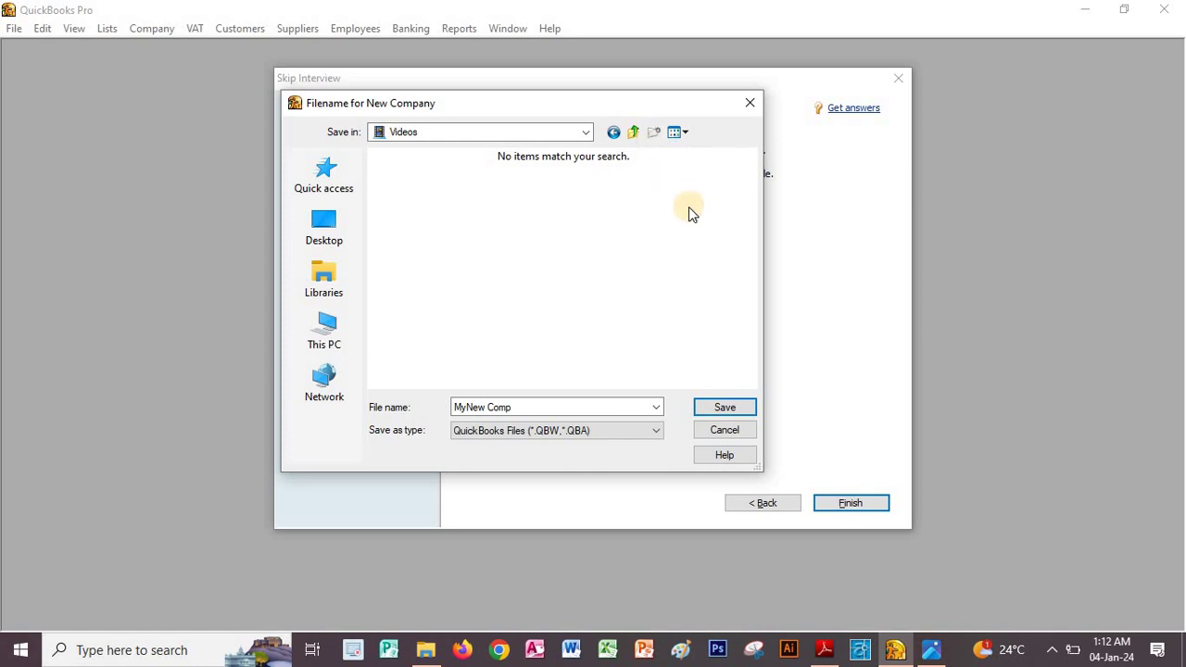
Create a folder named MyCompFiles in the Documents library and save the MyNew Comp company file in it.
click(325, 296)
click(622, 181)
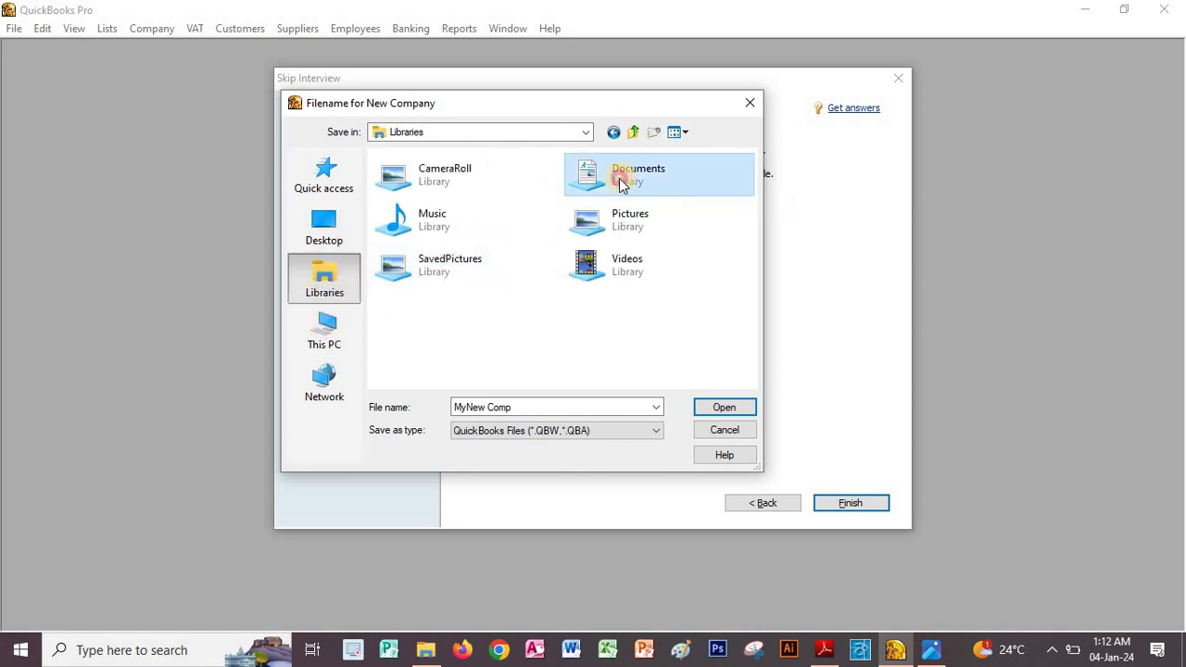
double_click(586, 173)
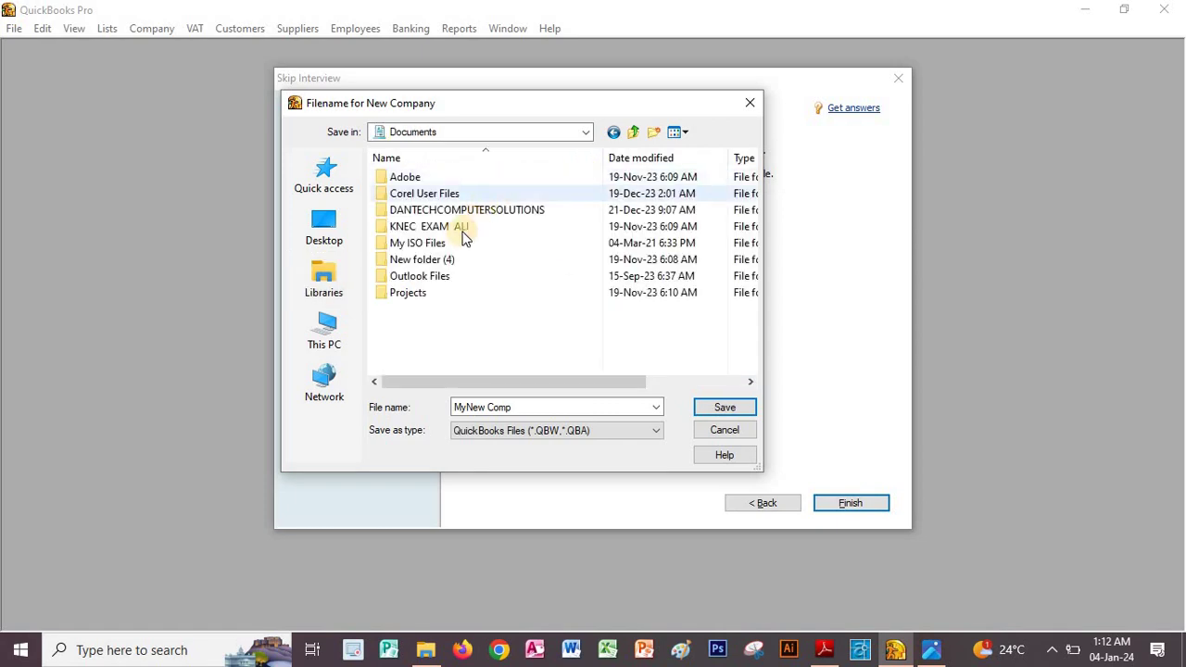
click(655, 133)
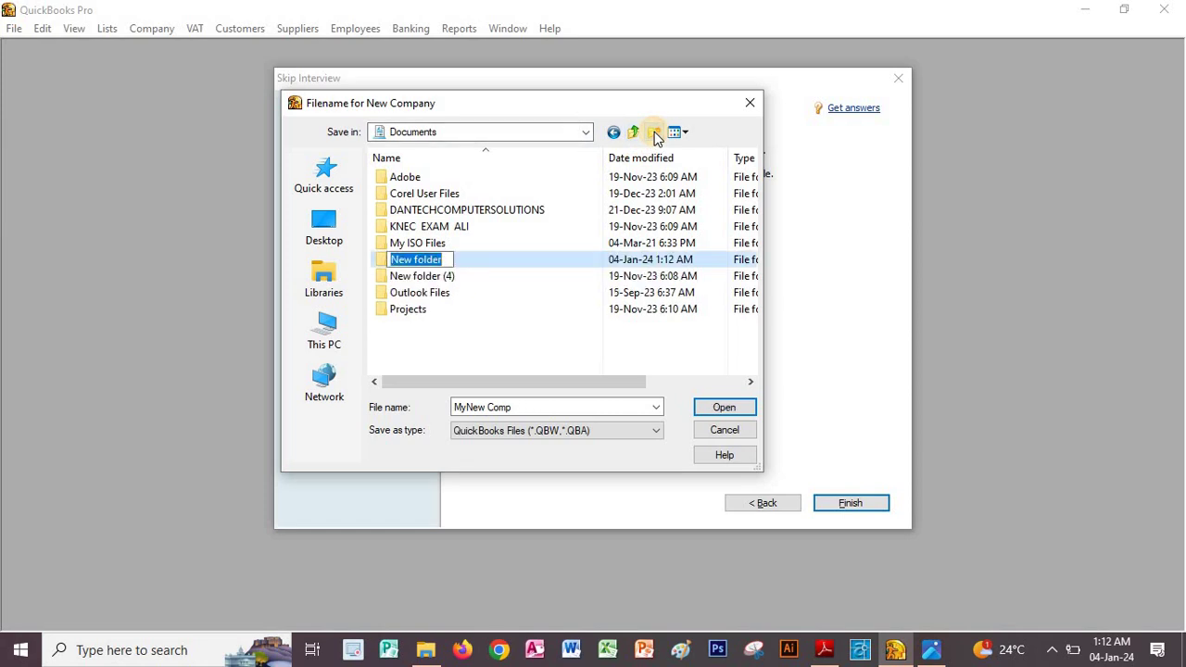
text(MyCompFiles)
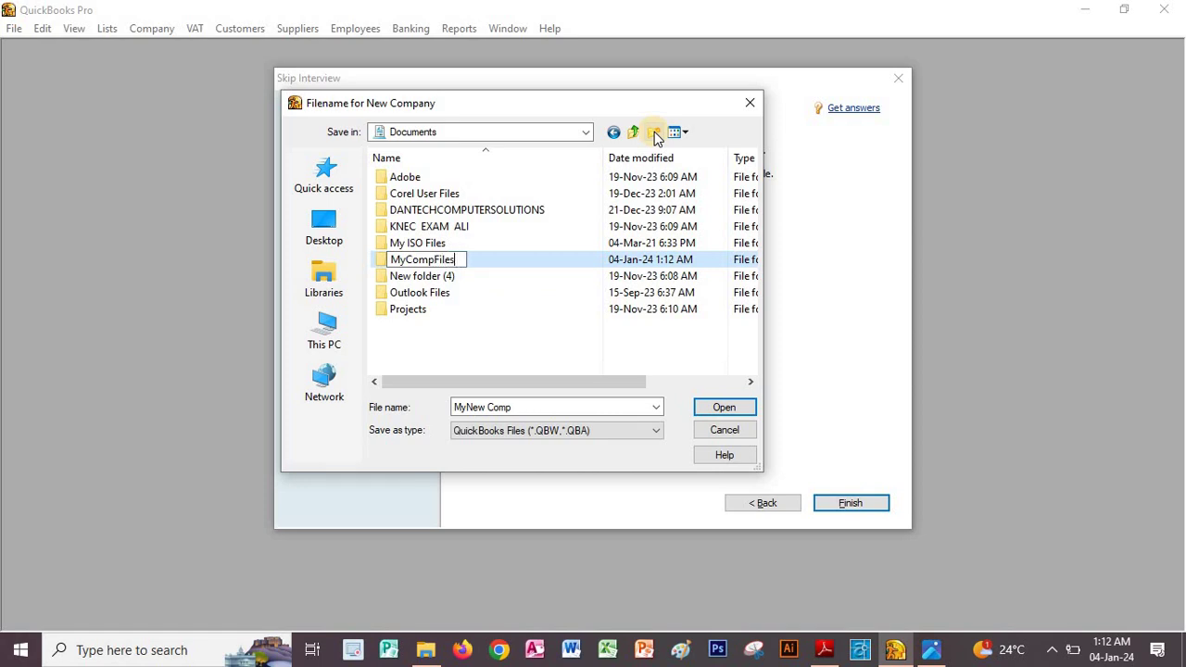
key(Return)
key(Return)
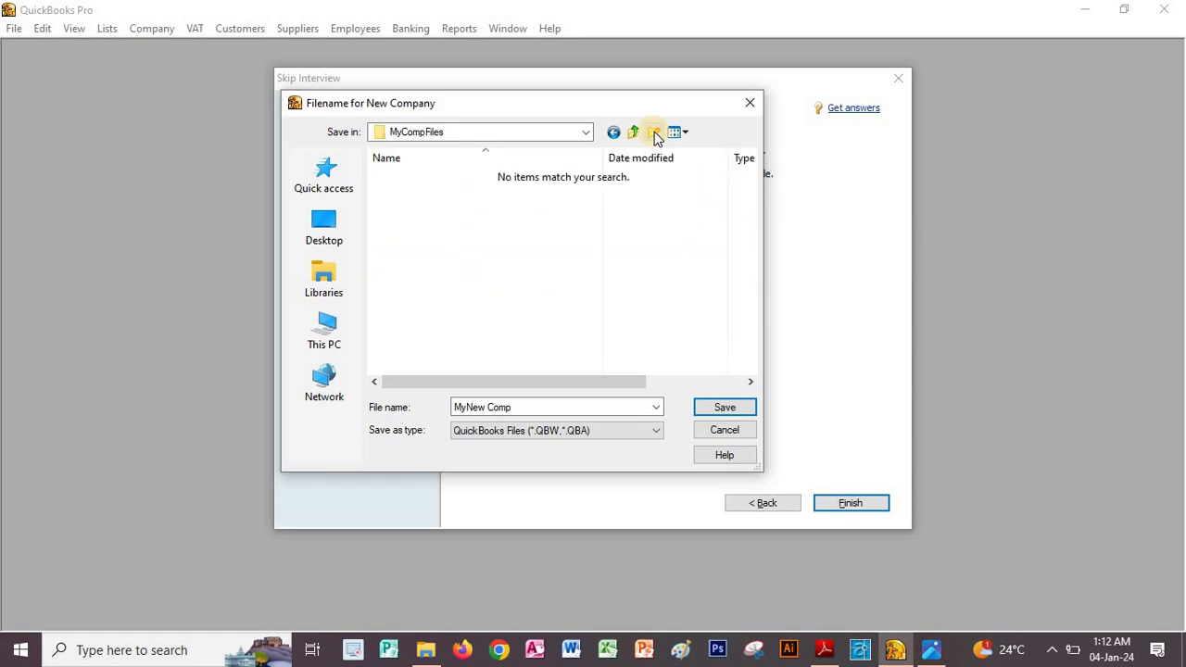
click(709, 408)
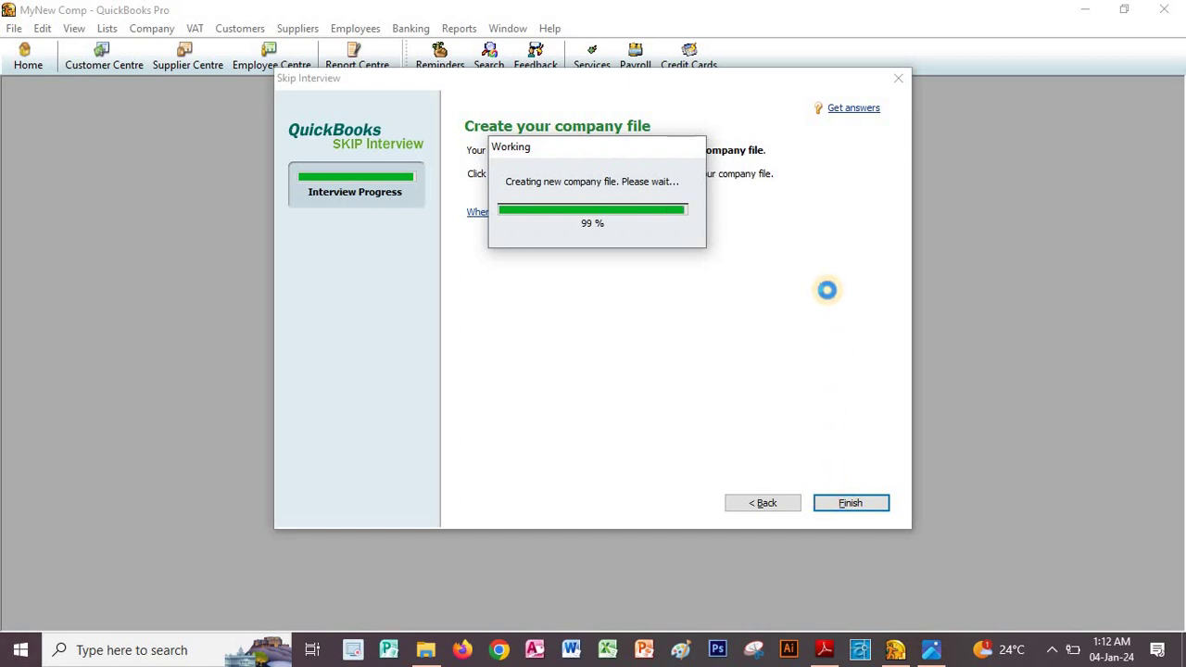
click(834, 498)
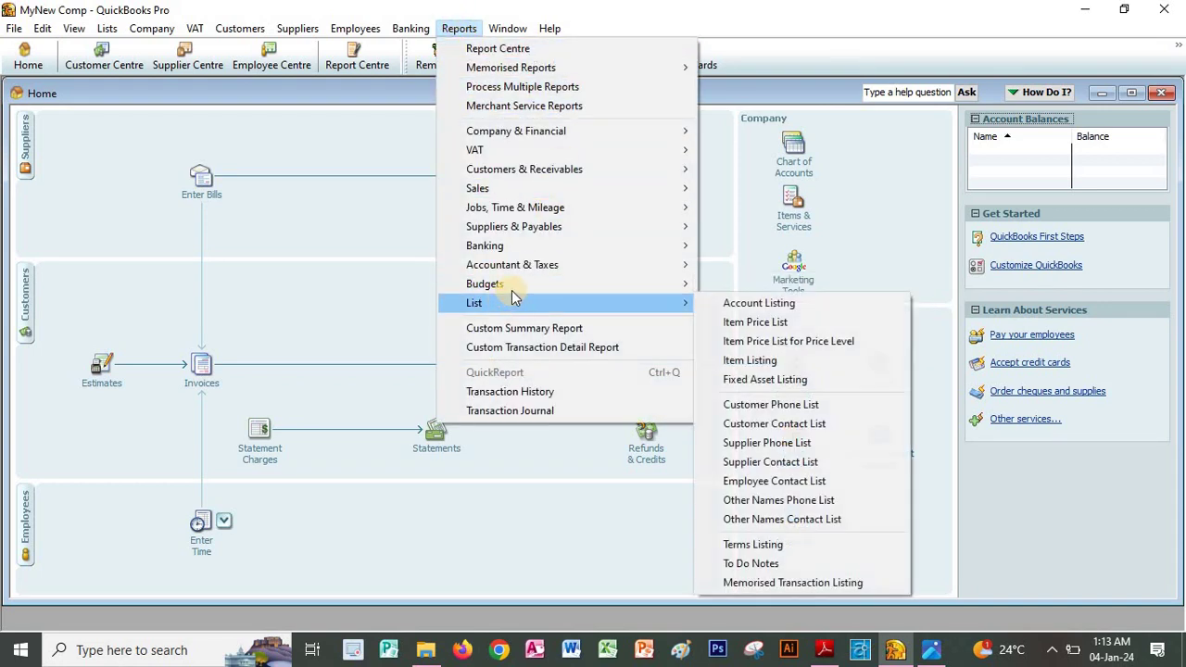
View the Trial Balance report with its dates set to All, and close it without memorising the report.
mouse_move(617, 267)
click(746, 265)
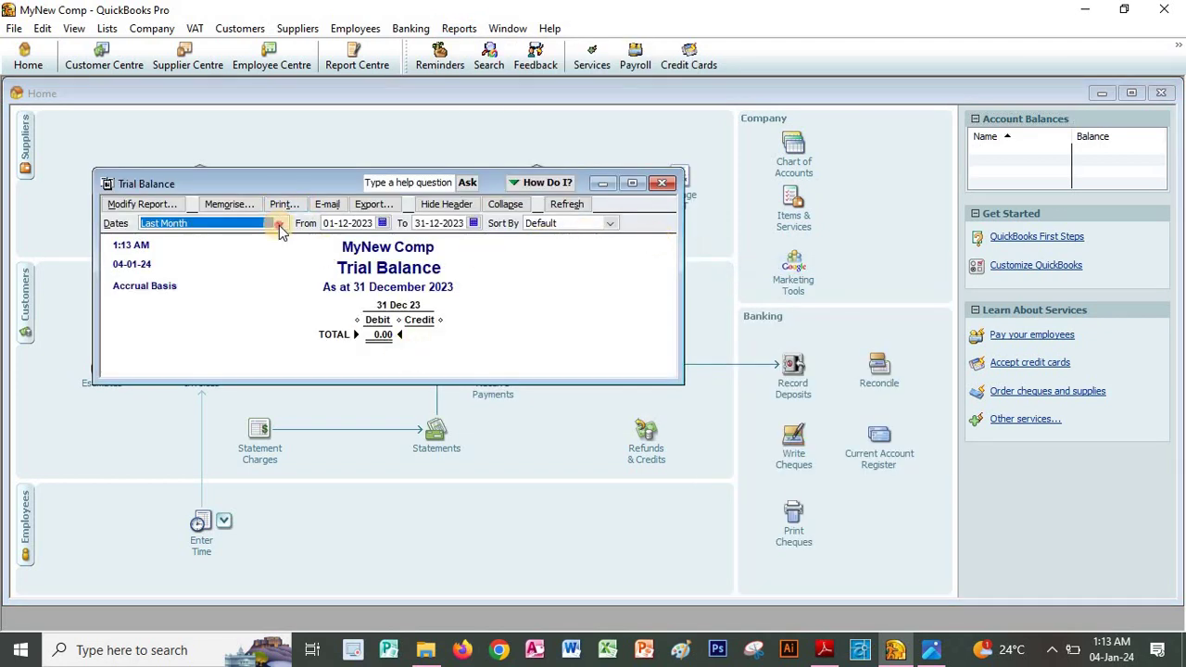
click(279, 223)
click(179, 238)
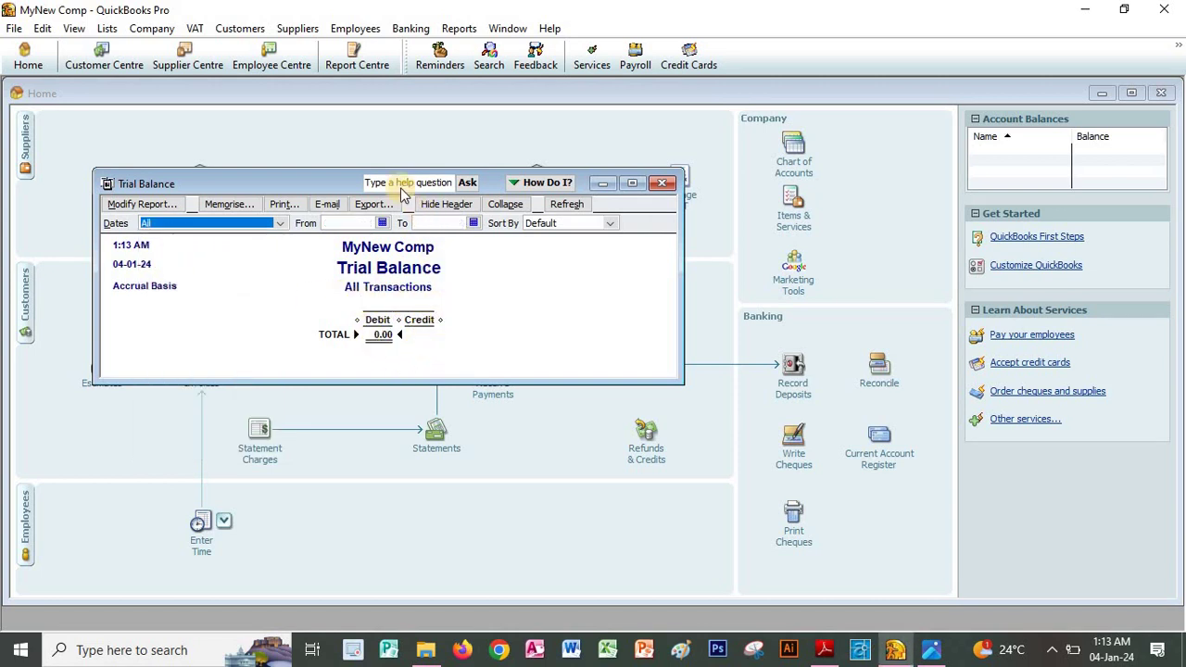
drag(338, 184, 290, 169)
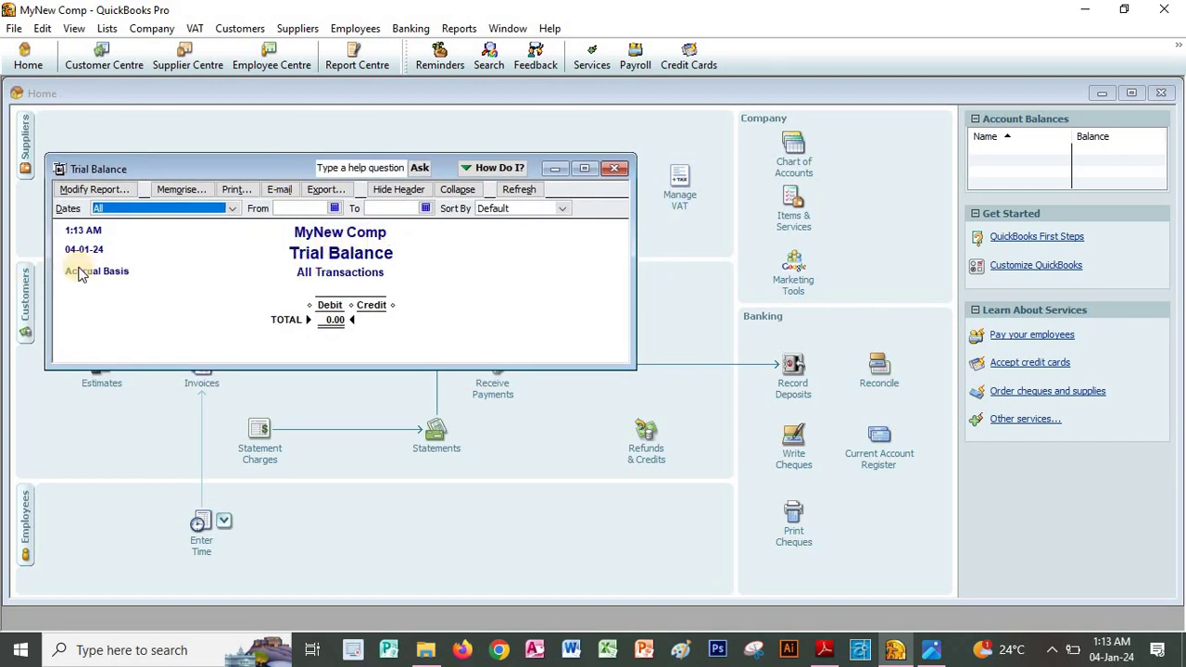
click(619, 170)
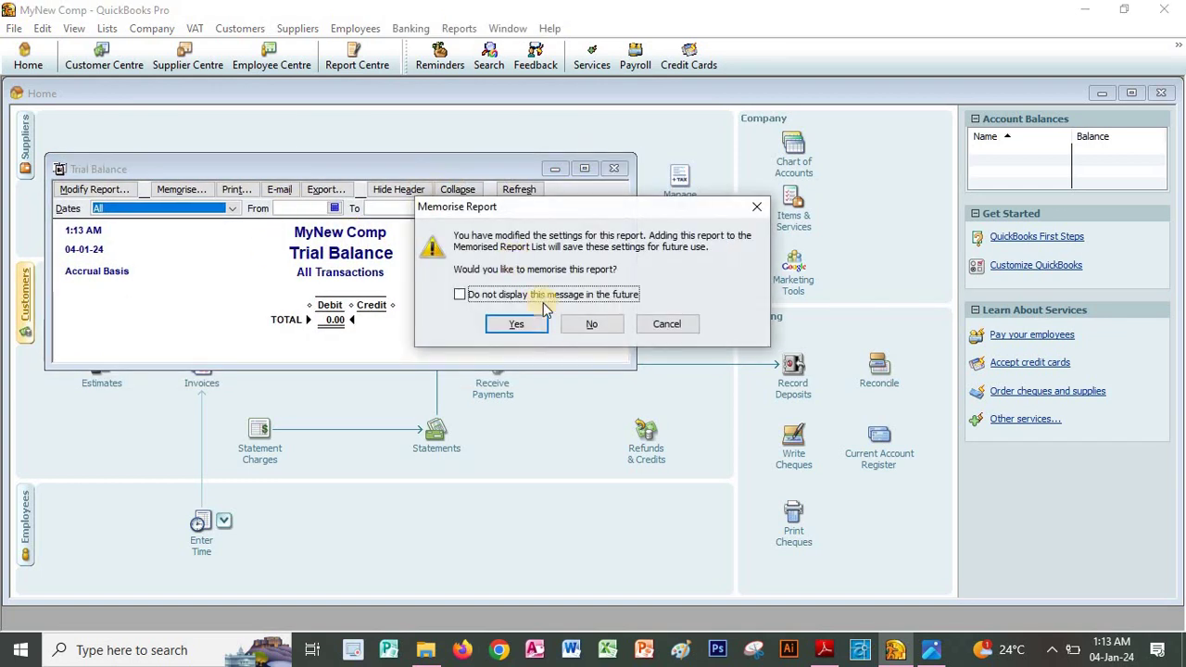
click(587, 324)
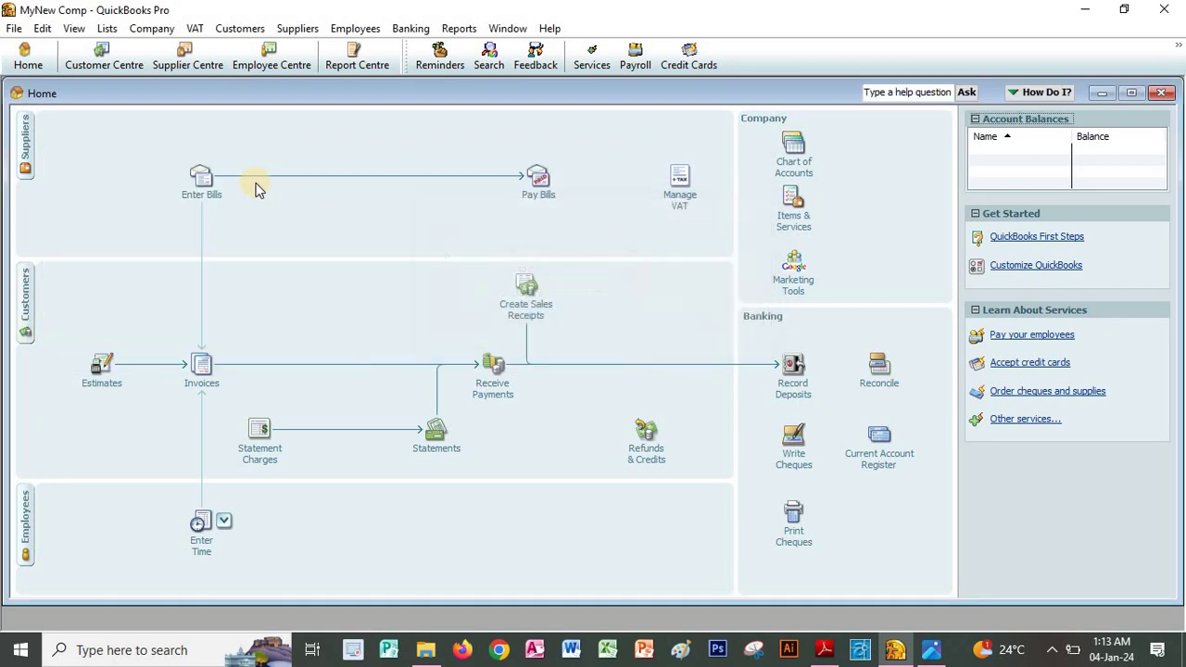
Activate stock and purchase orders in the Items & Stock company preferences, and reopen the Home page in a narrower window.
click(42, 27)
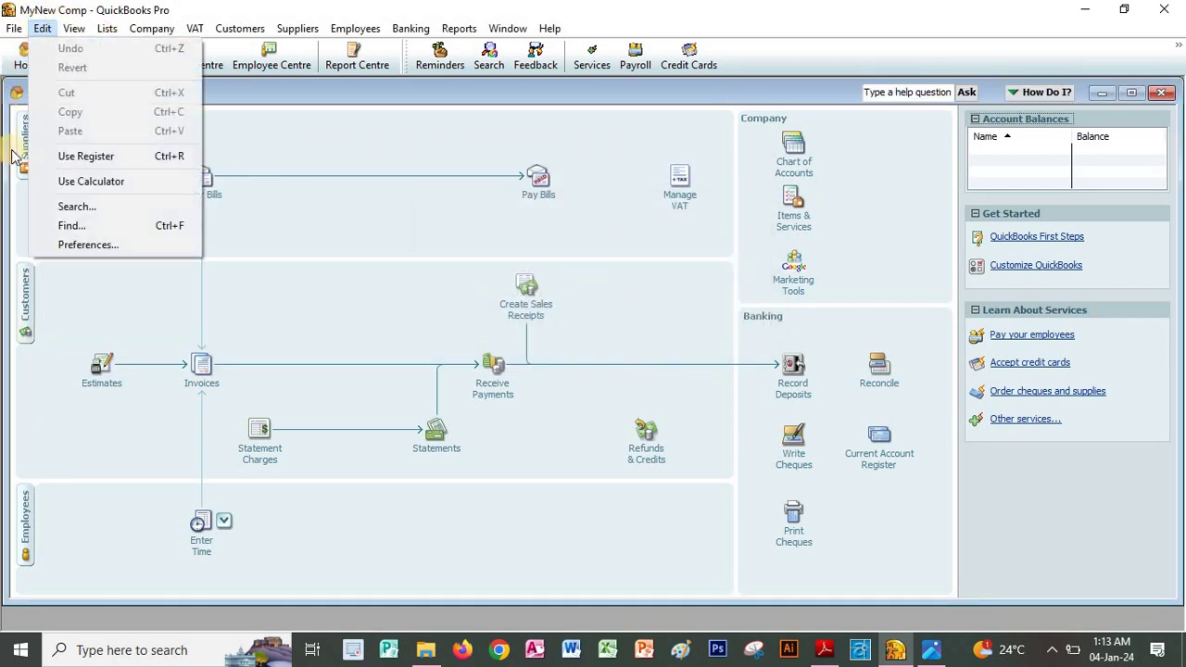
click(55, 244)
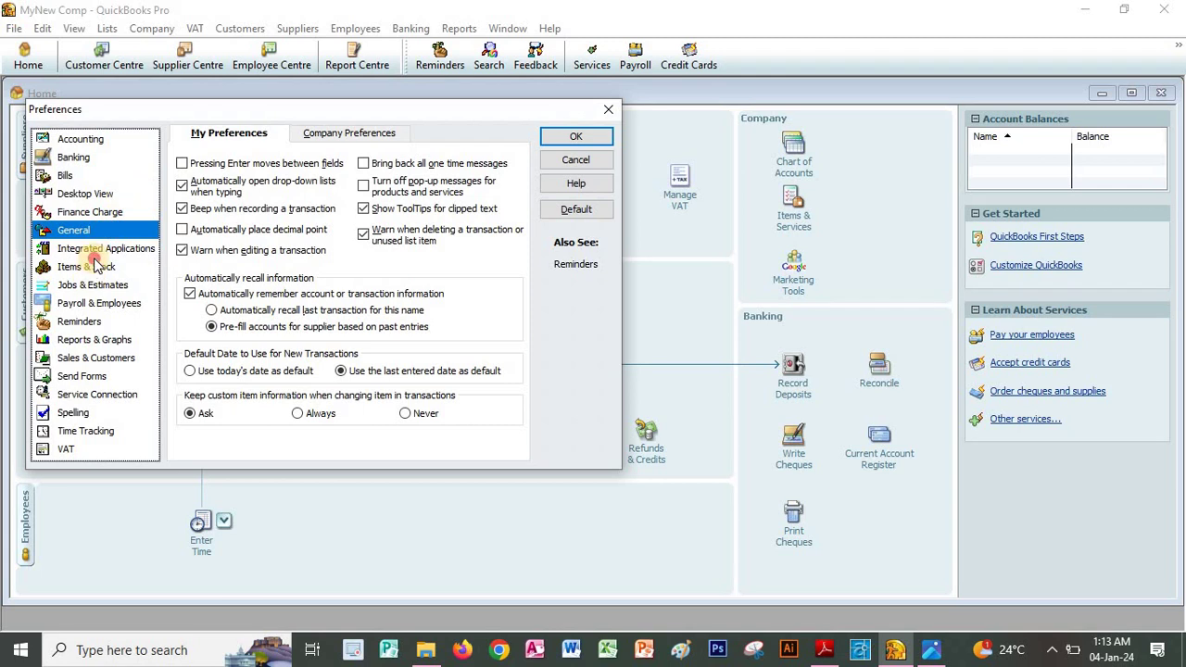
click(85, 267)
click(343, 133)
click(211, 176)
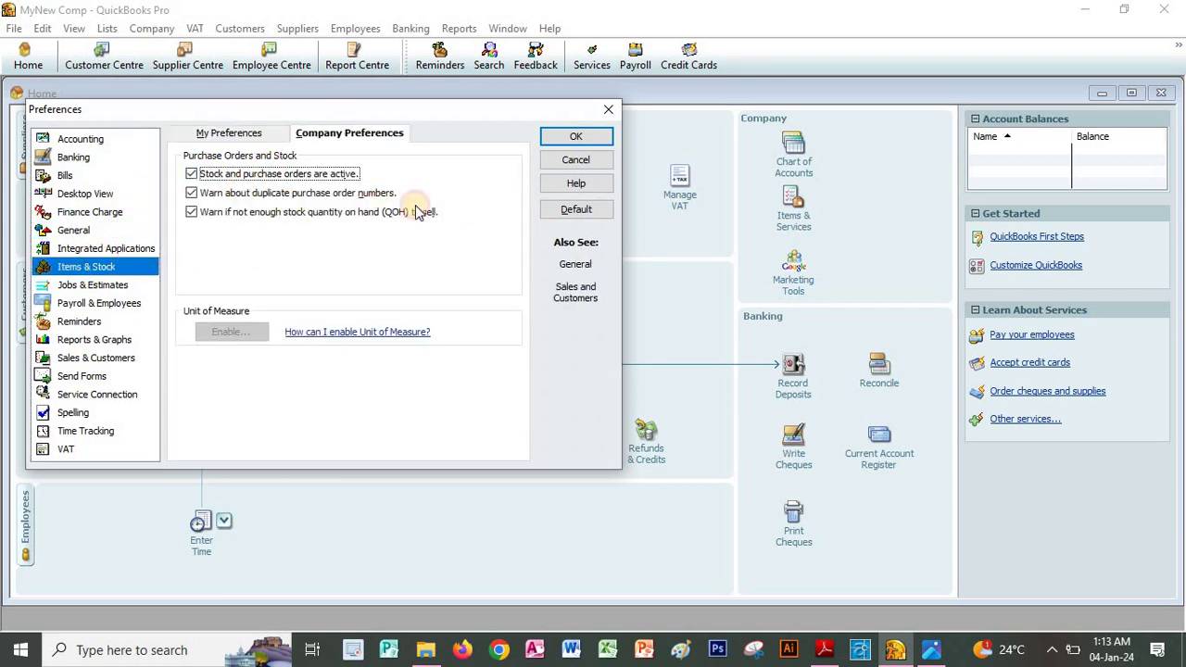
click(567, 136)
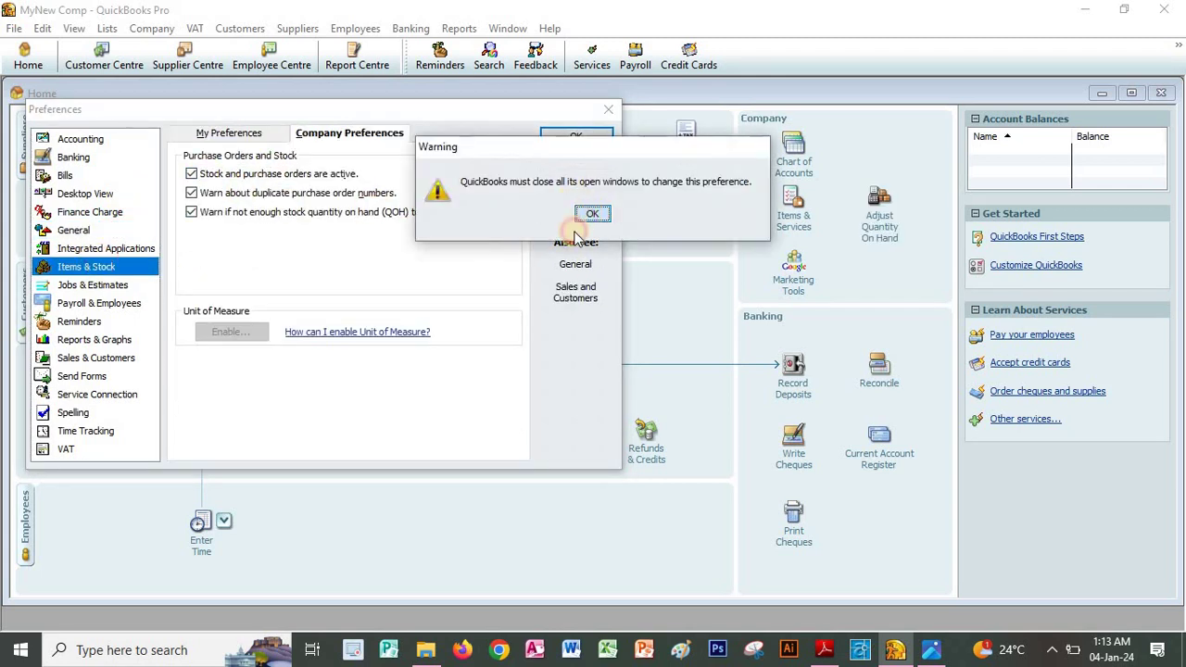
click(592, 213)
click(28, 55)
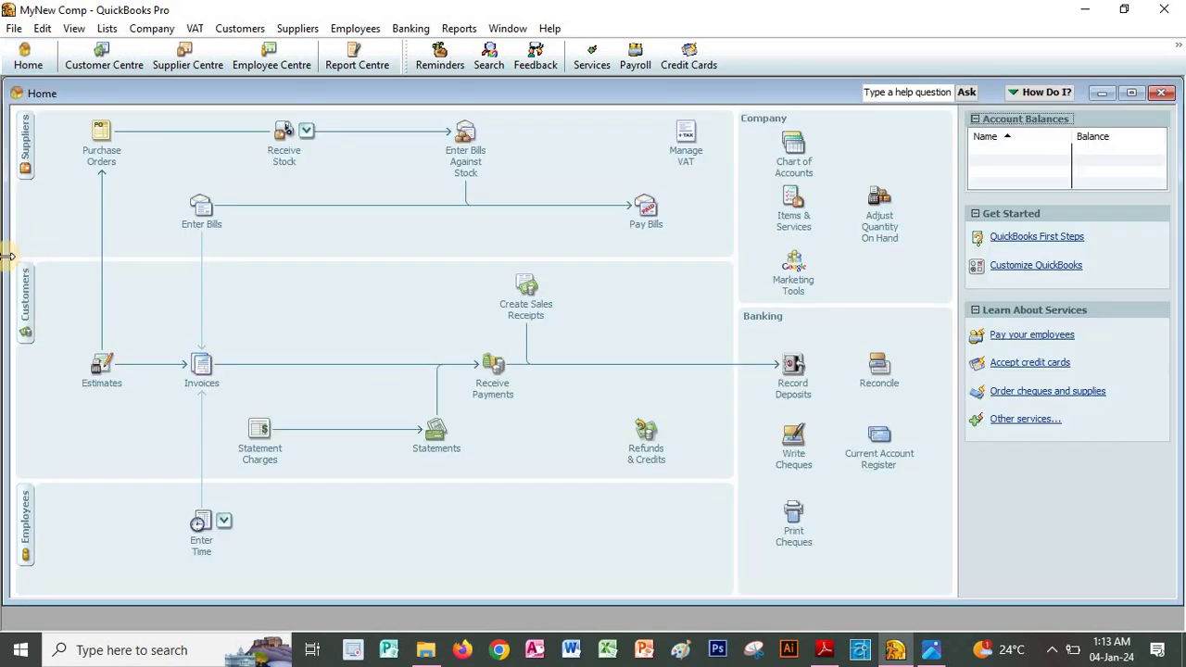
drag(11, 264, 272, 284)
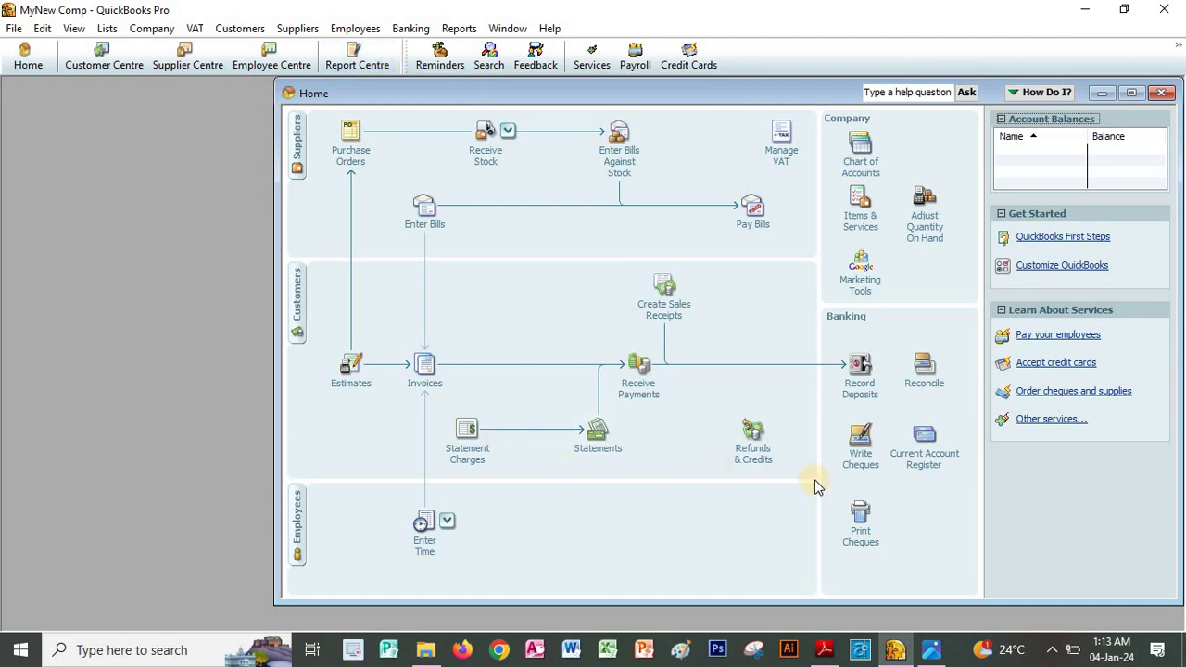
Check the opening capital in Question 1 of QB Exs.pdf, and start a funds transfer from a new Equity account named Capital.
click(823, 650)
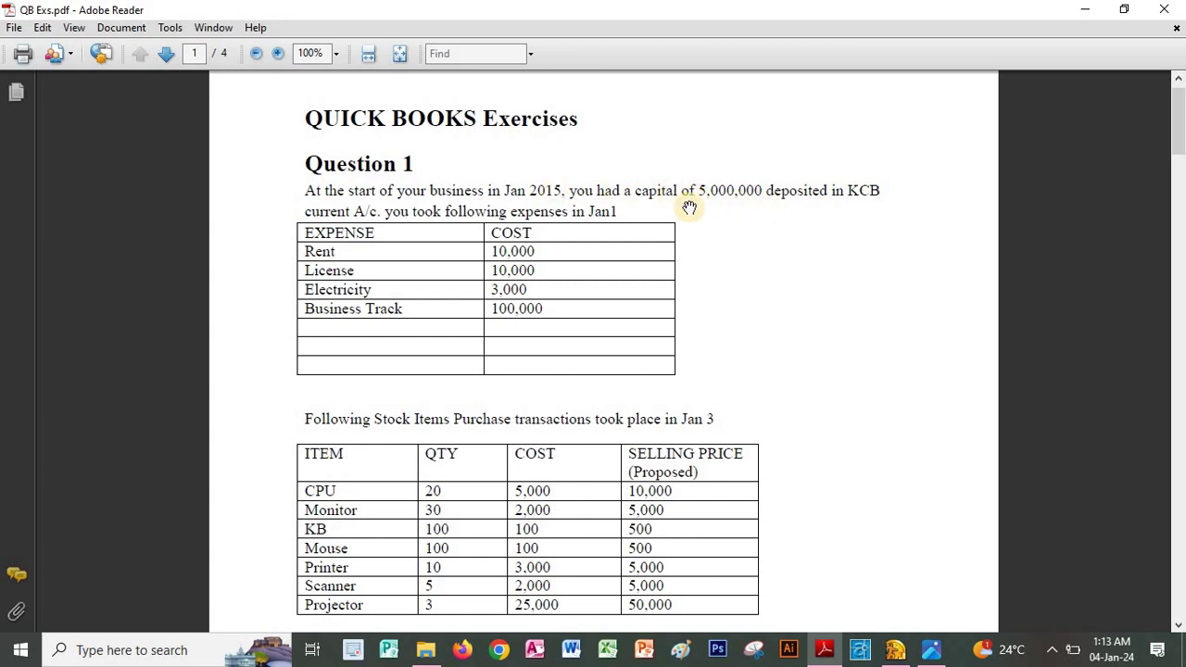
click(895, 650)
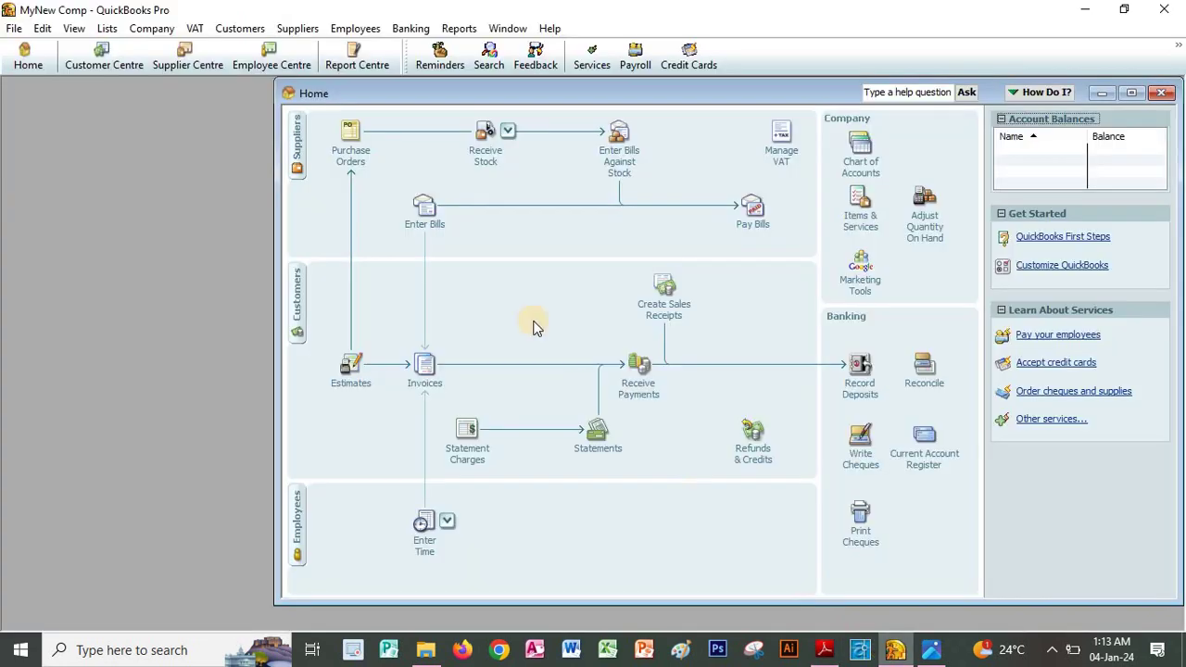
click(853, 159)
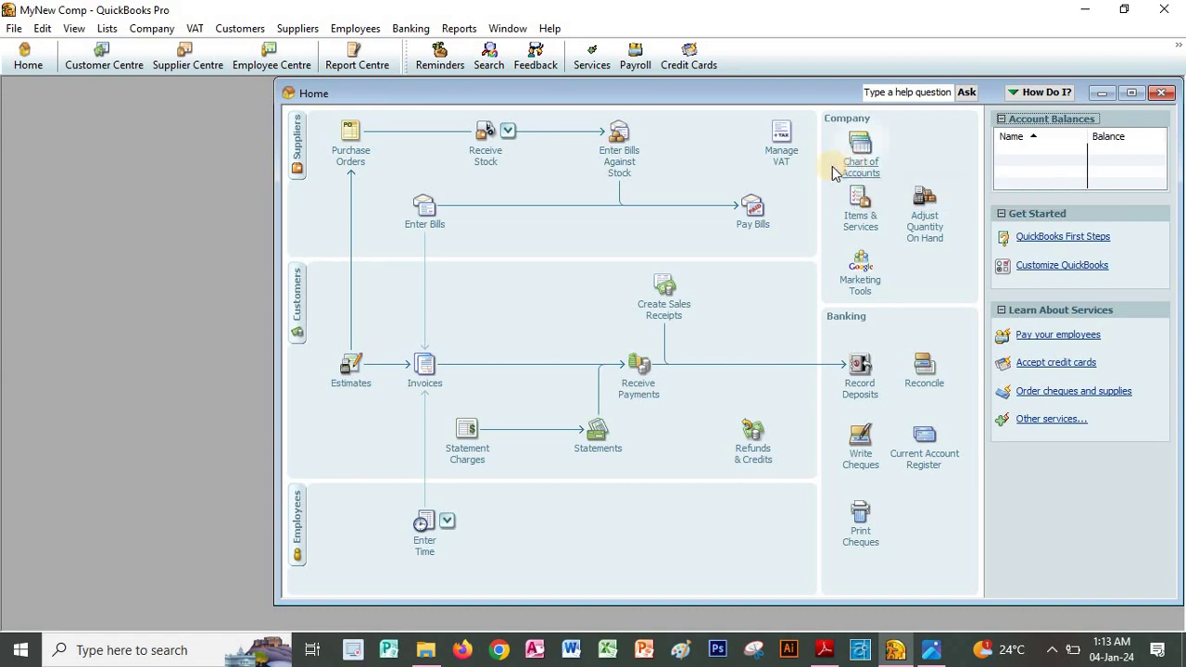
click(211, 305)
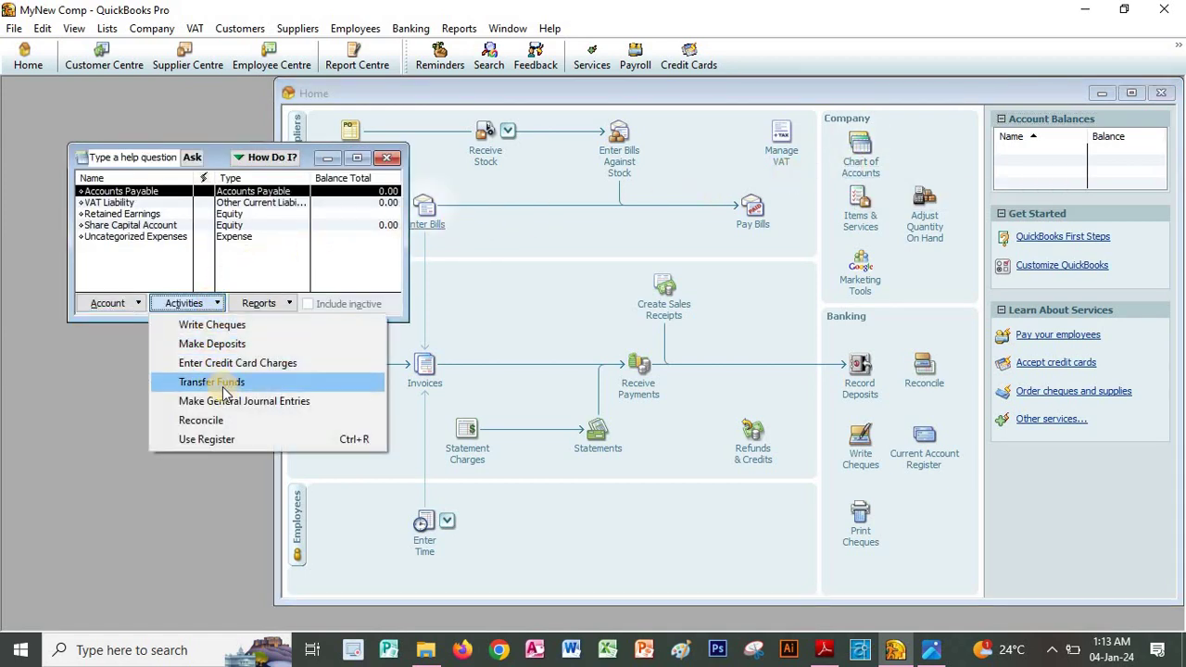
click(230, 392)
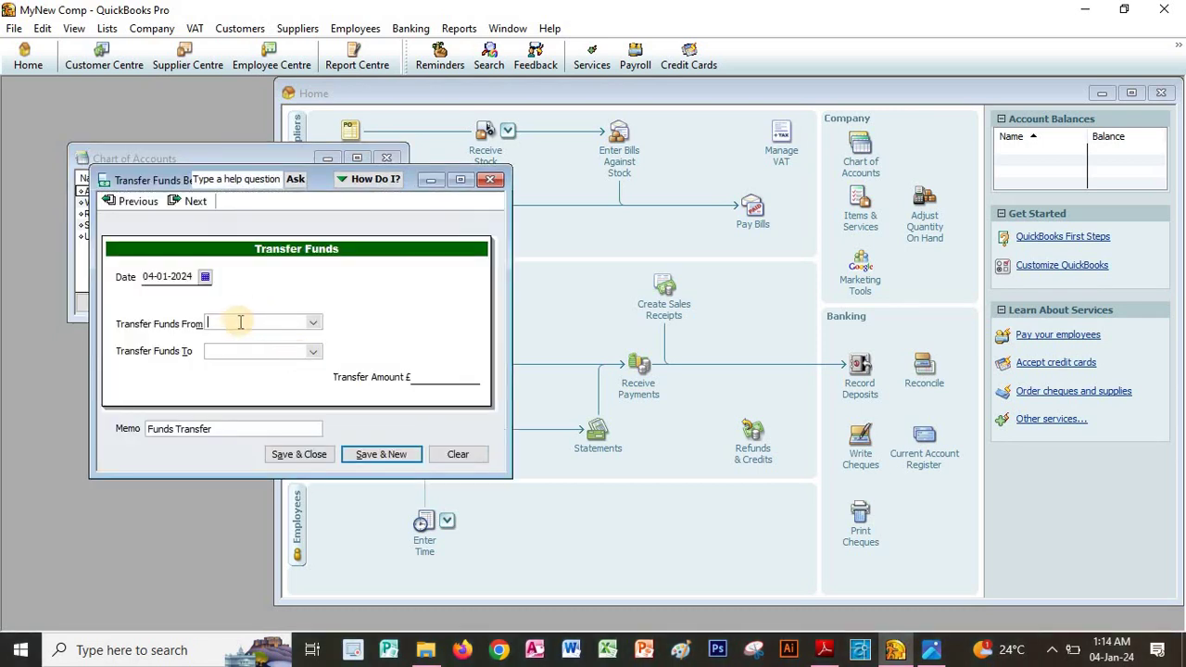
click(313, 324)
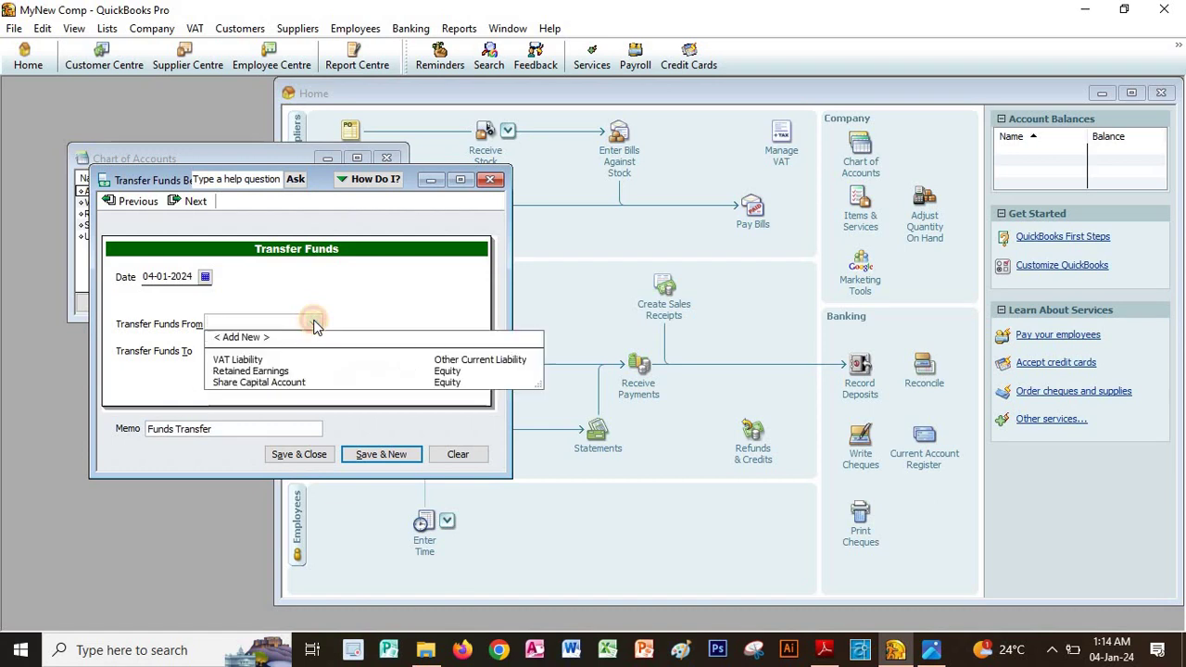
click(246, 335)
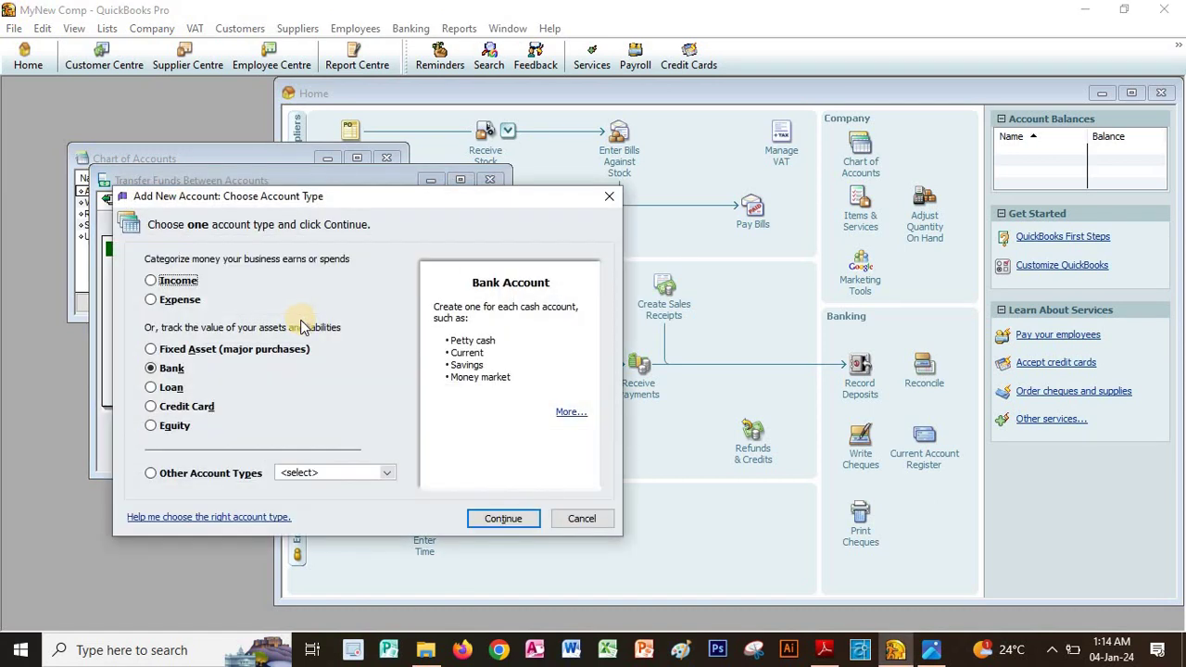
click(152, 427)
click(482, 518)
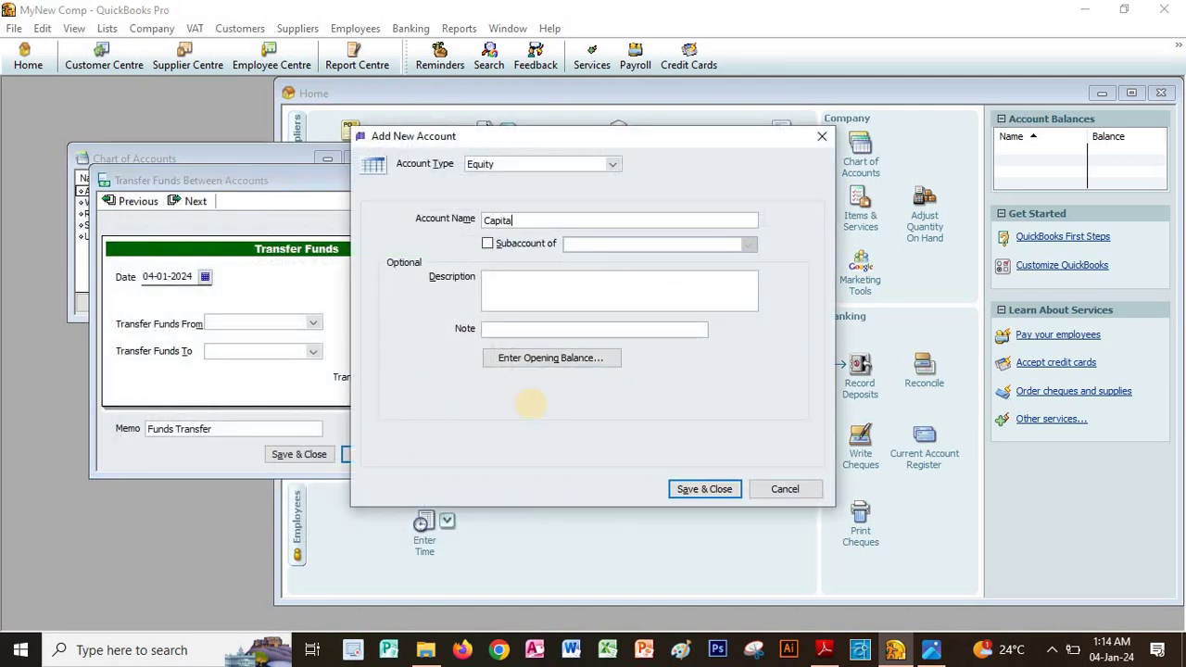
click(672, 484)
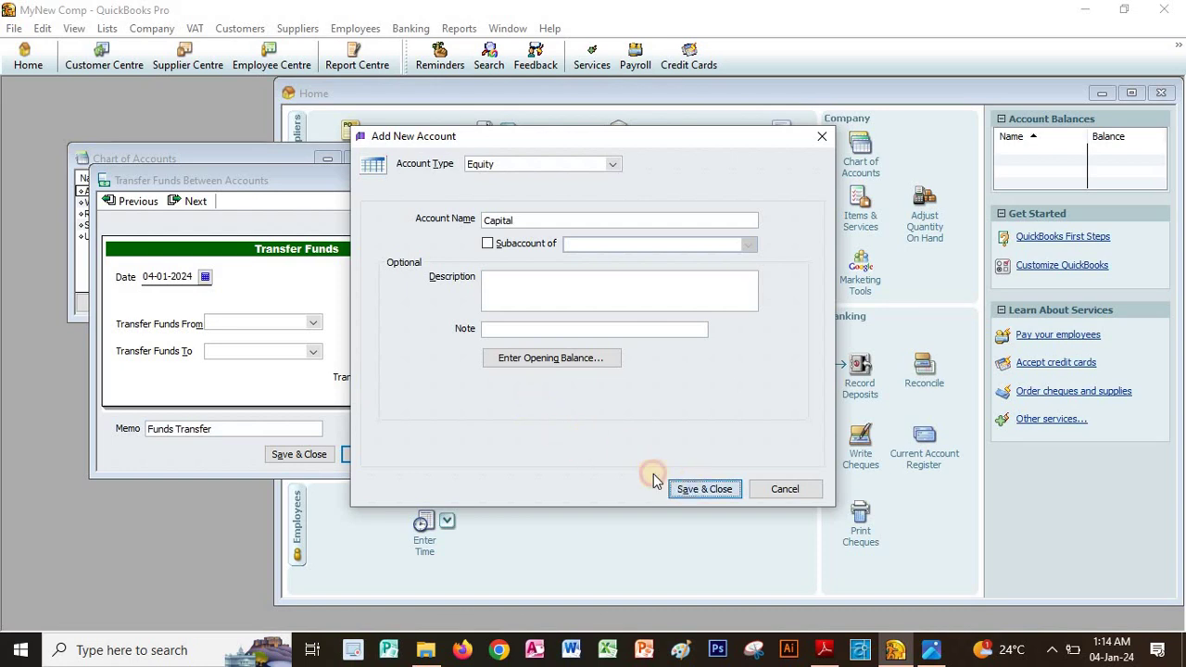
Transfer 5,000,000 to a new Bank account named KCB Current A/C, and save the transfer.
click(310, 352)
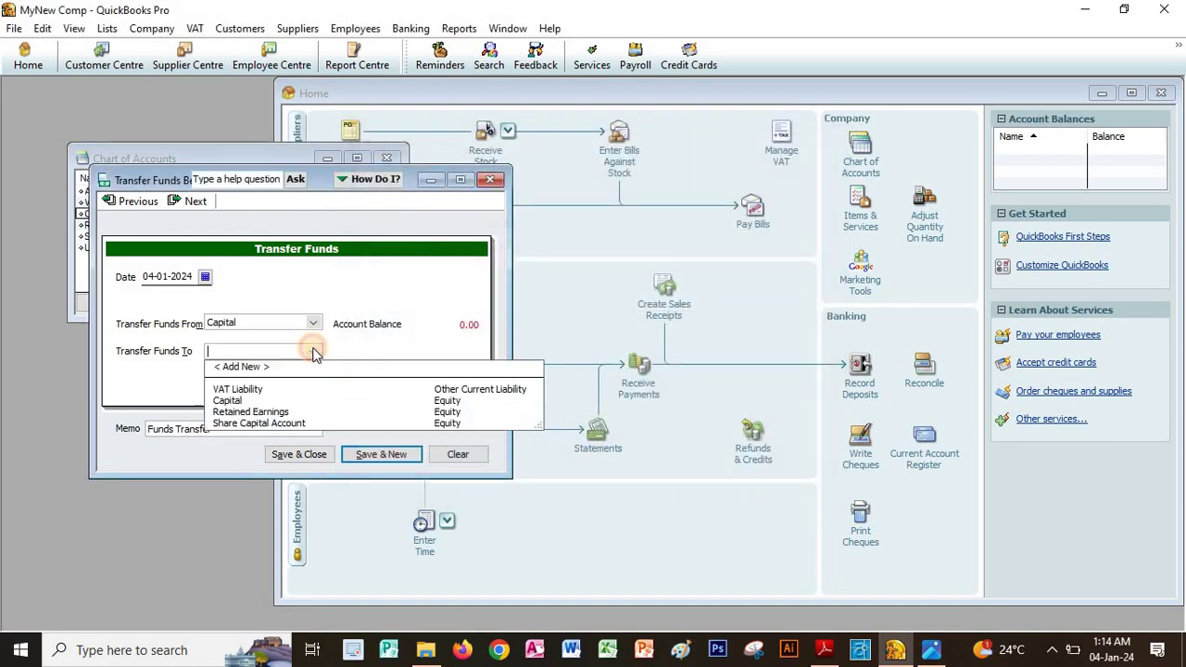
click(250, 362)
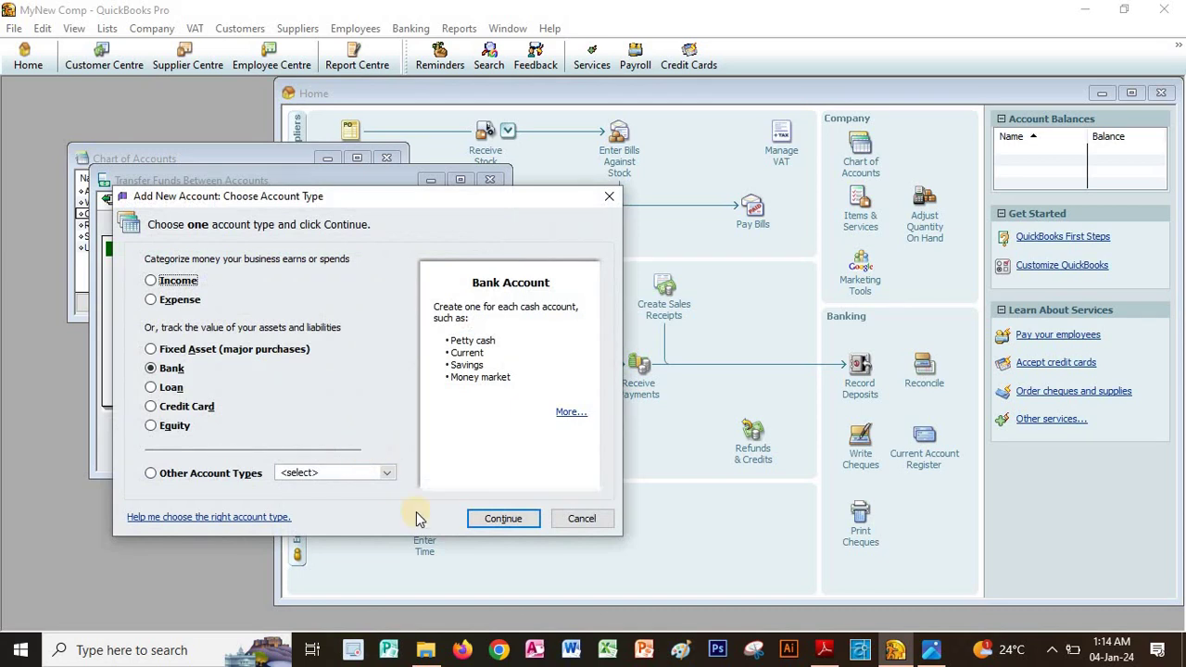
click(491, 520)
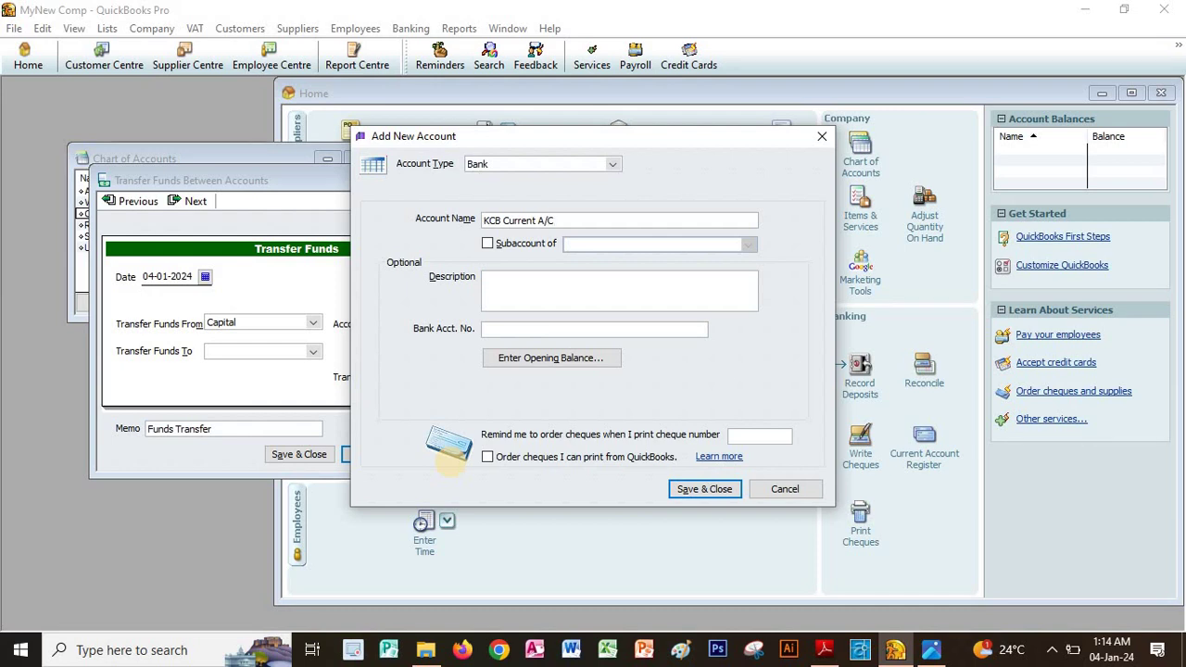
click(685, 491)
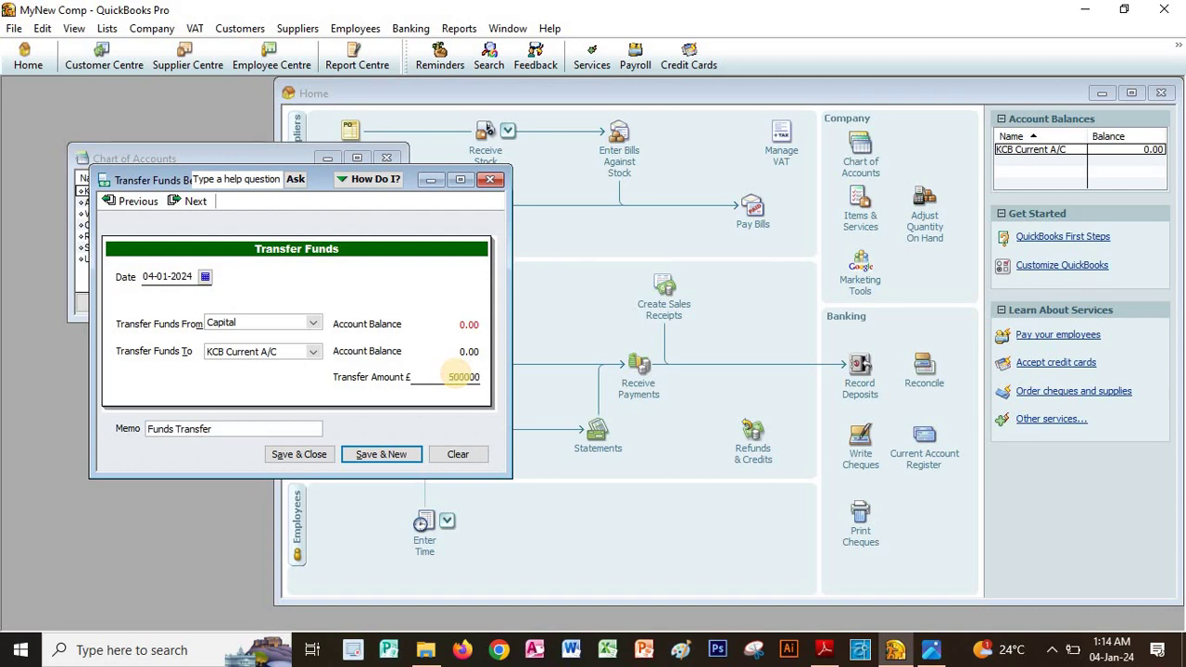
click(306, 454)
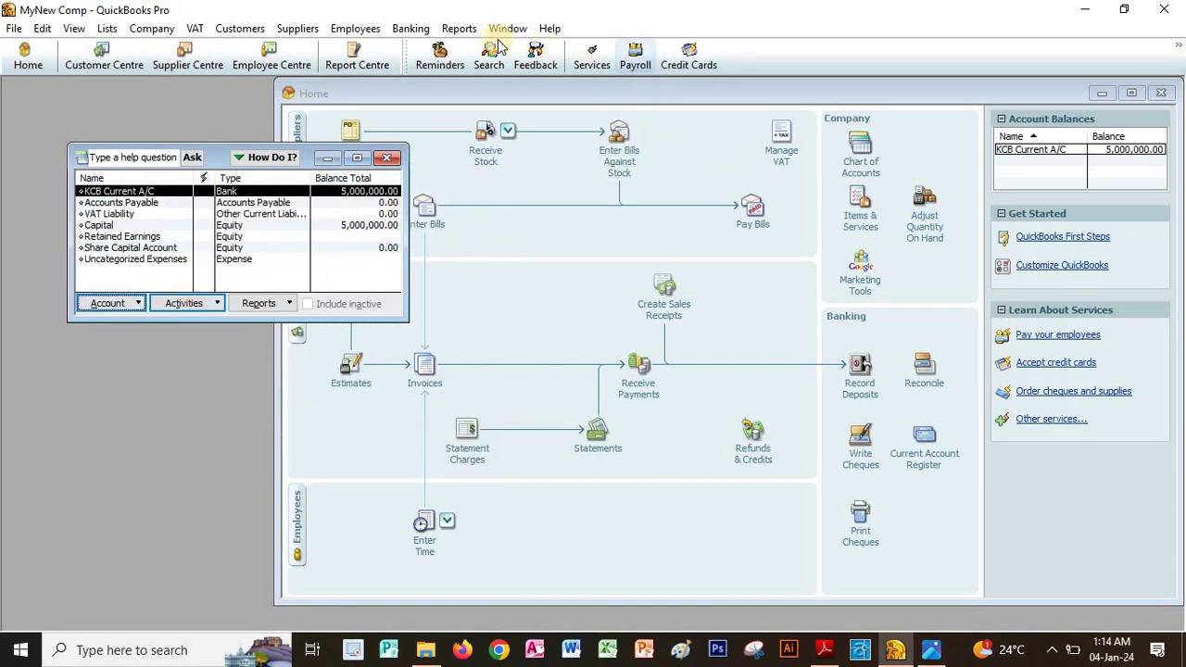
Examine the KCB Current A/C and Capital amounts in the Trial Balance report with dates set to All, and close the Chart of Accounts.
click(458, 27)
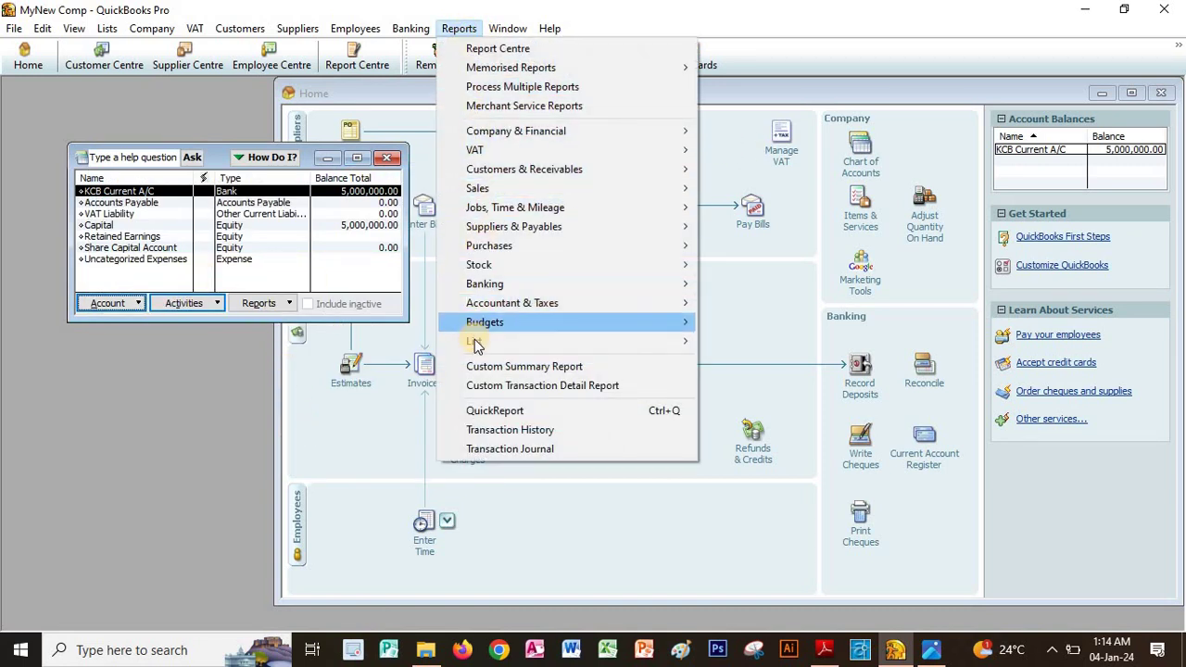
mouse_move(685, 342)
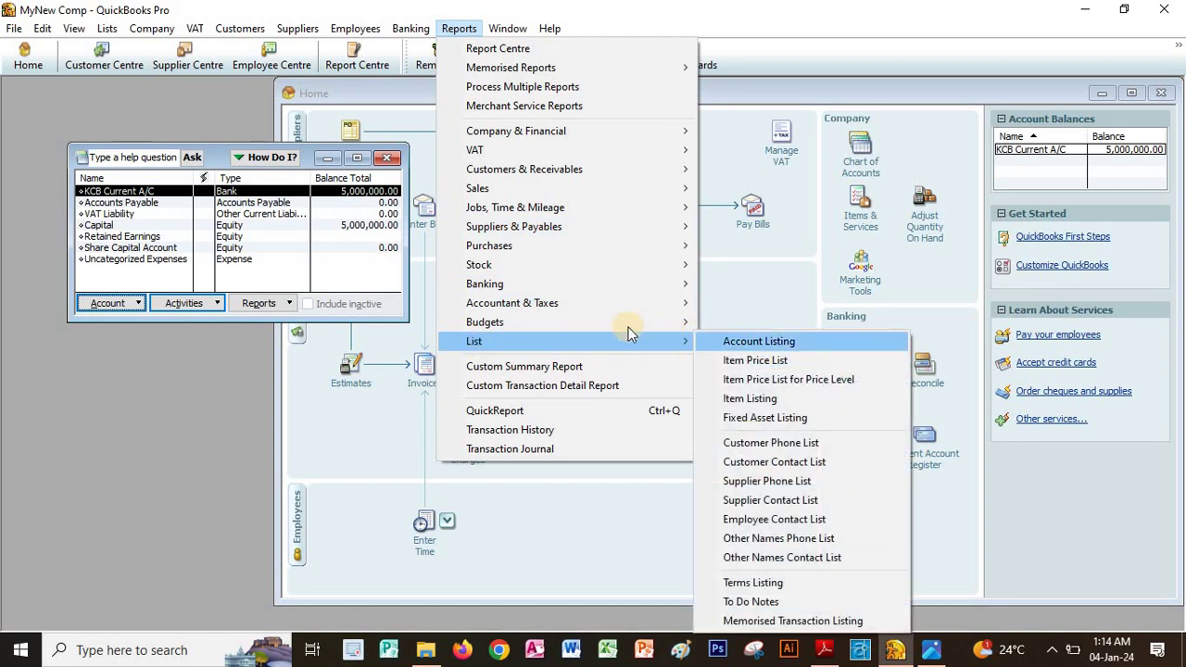
mouse_move(693, 312)
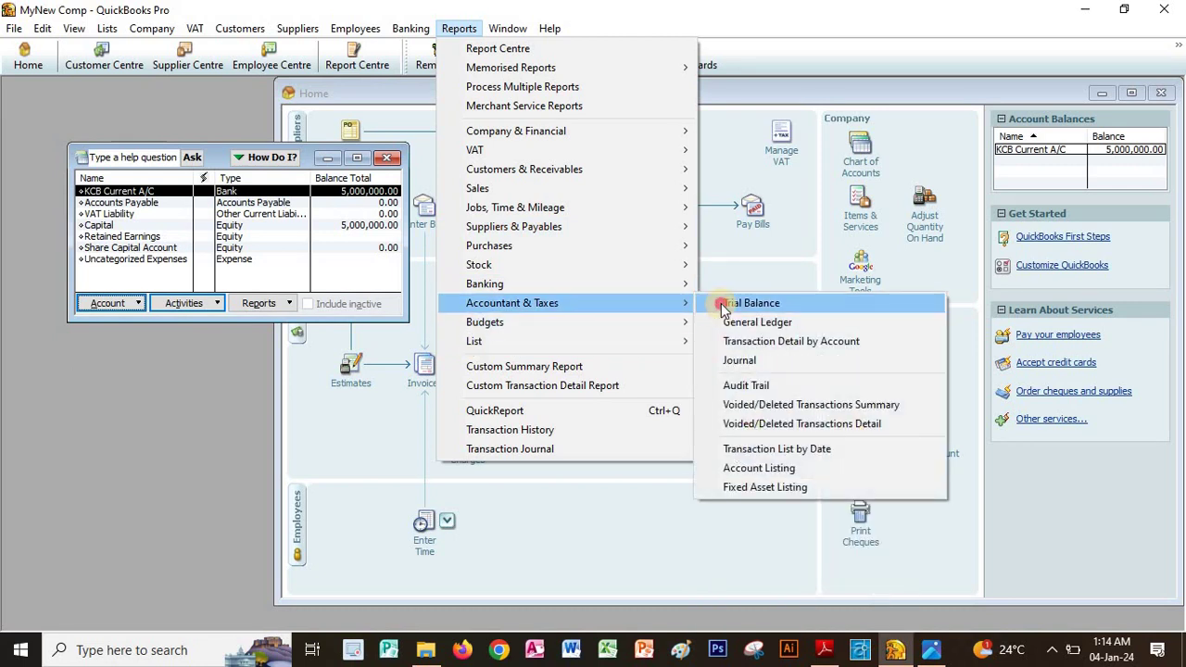
click(732, 302)
click(232, 208)
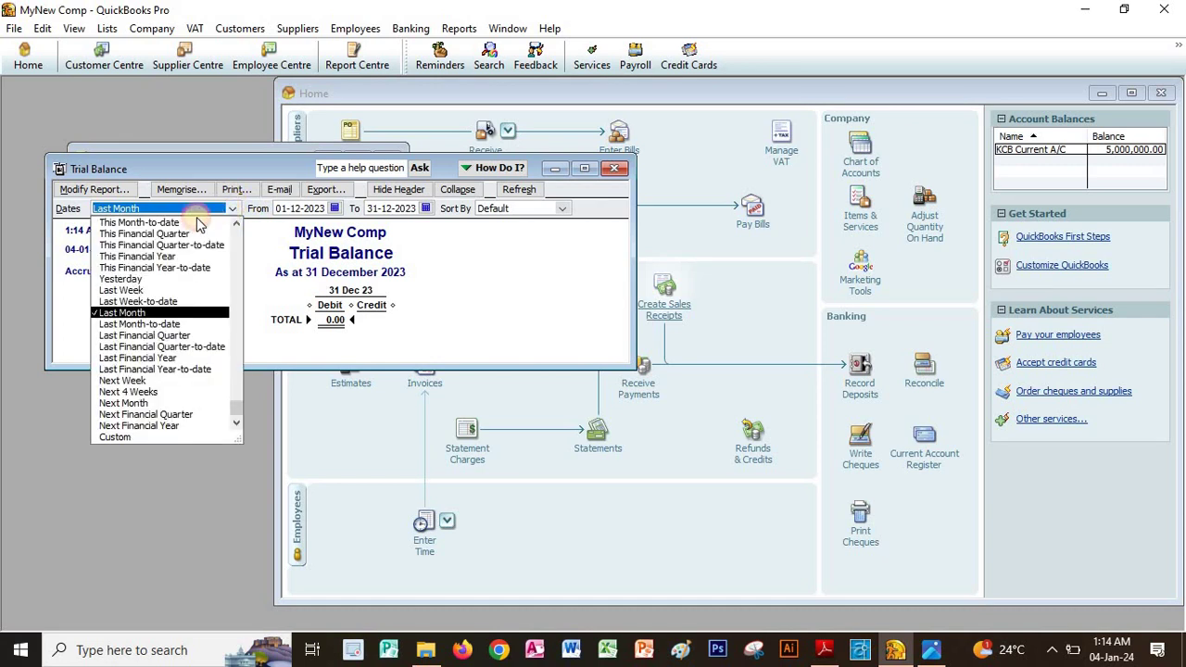
scroll(139, 277, up, 3)
click(116, 218)
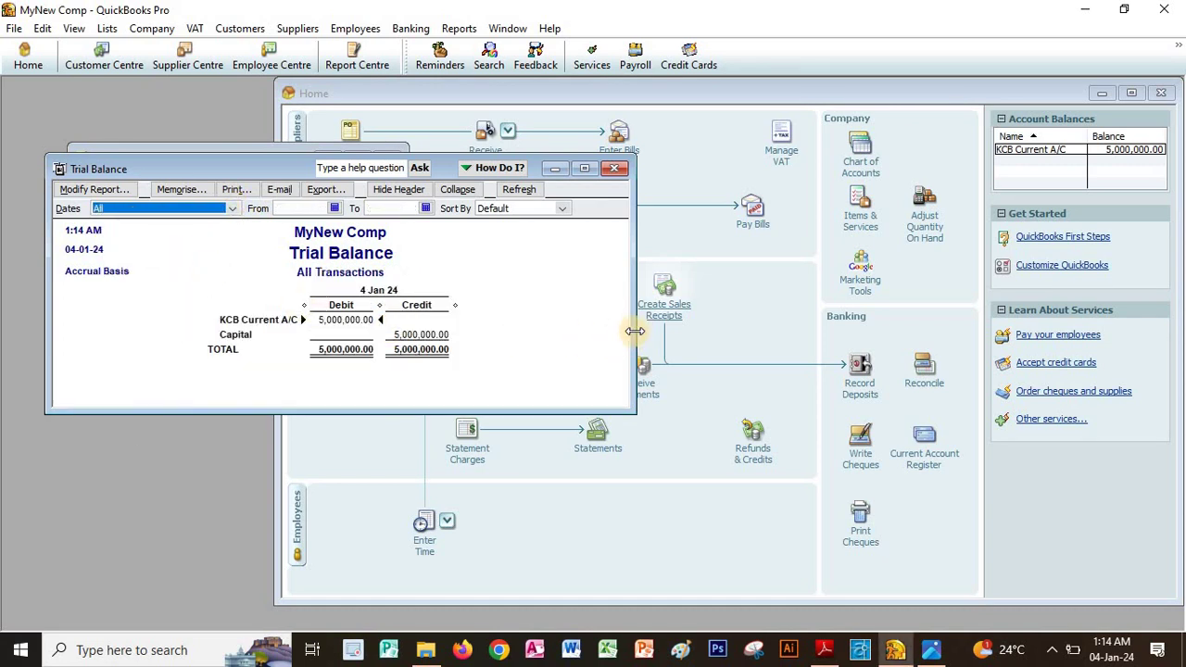
drag(417, 206, 410, 234)
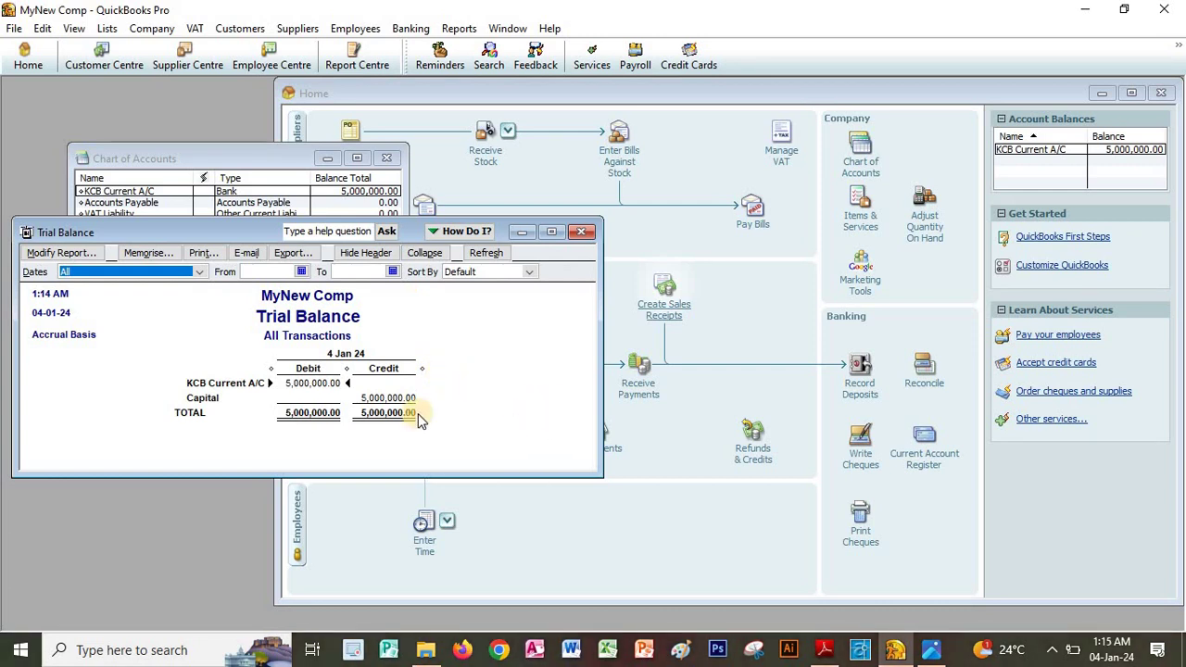
click(312, 387)
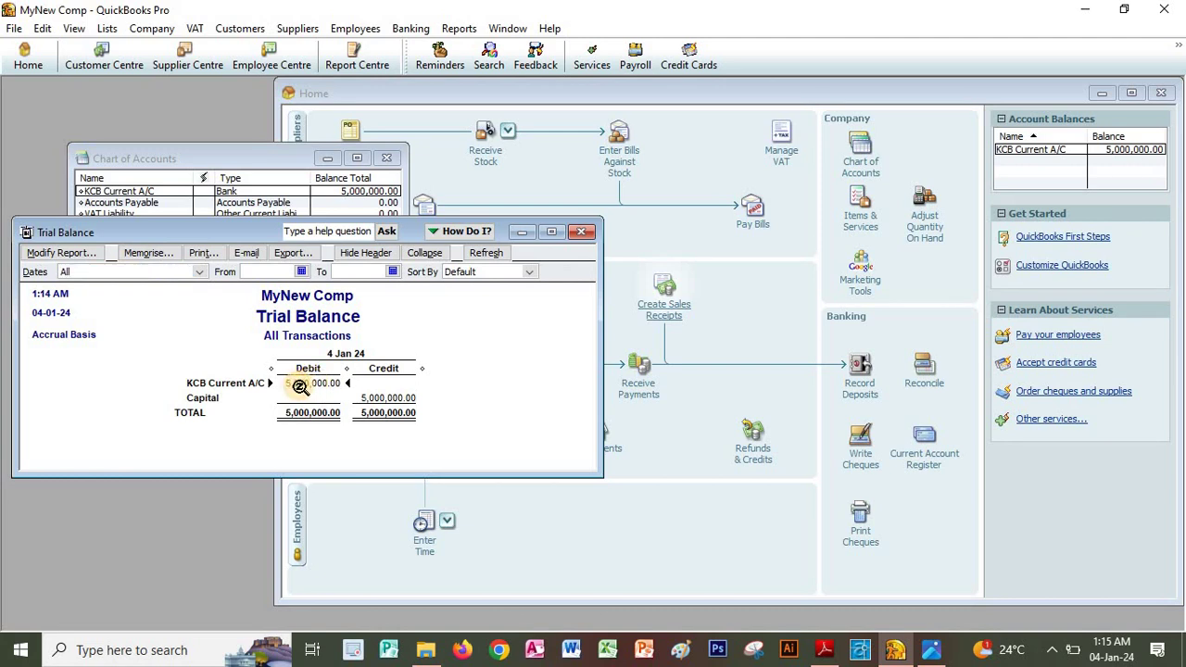
click(385, 399)
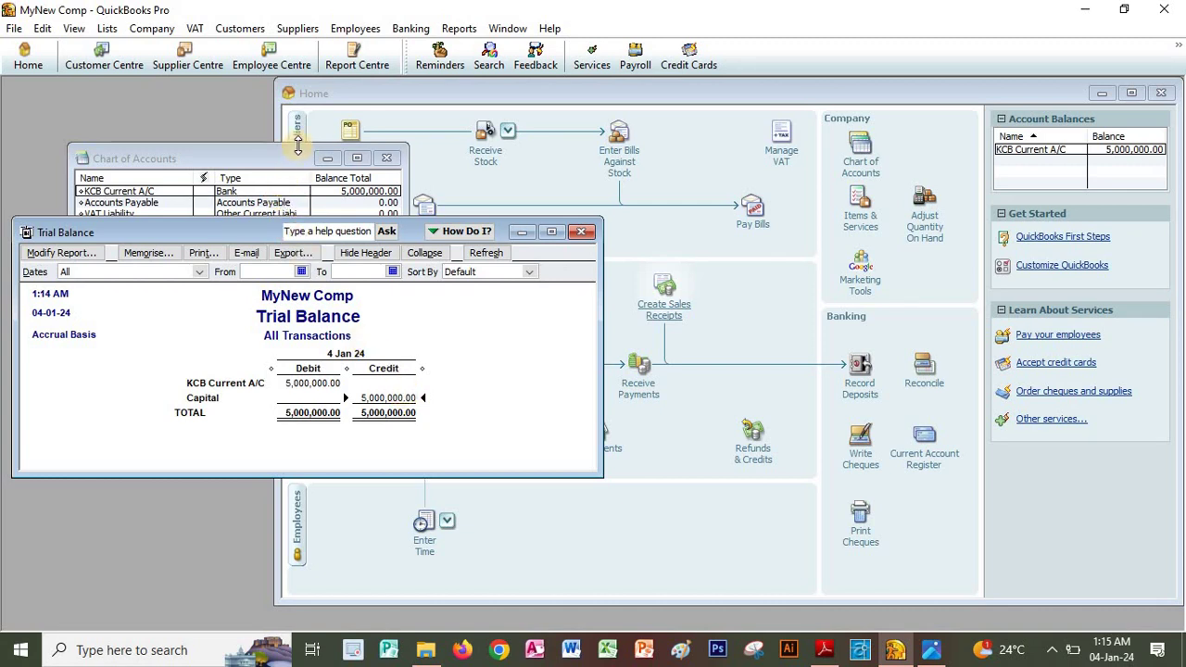
click(387, 160)
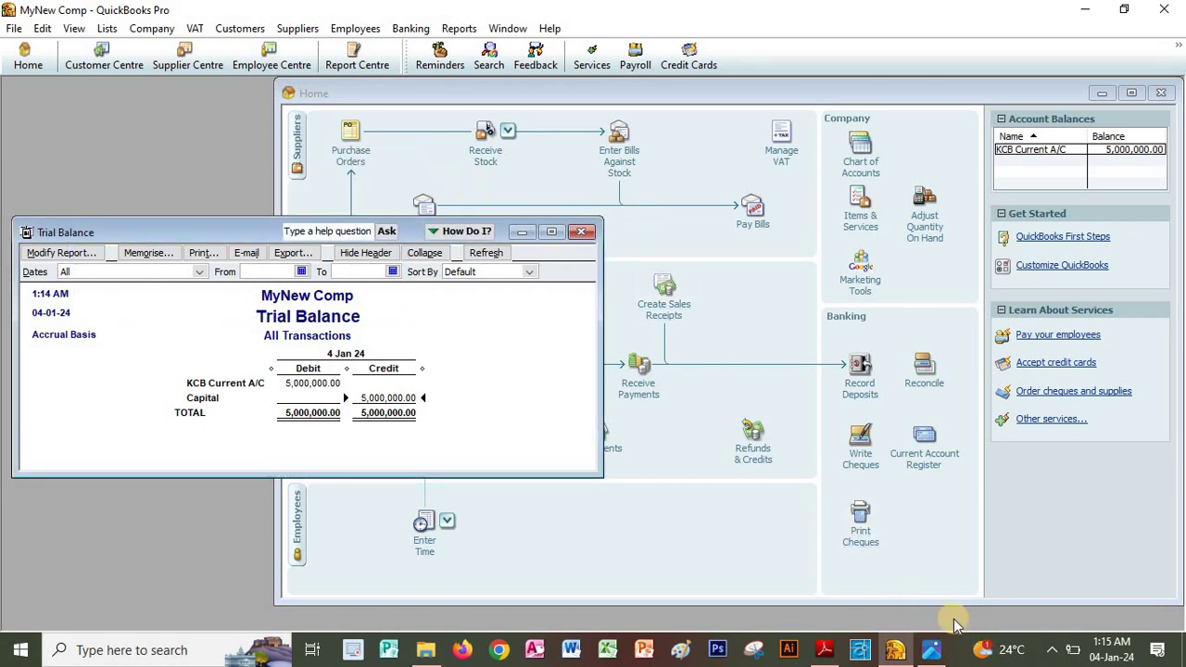
Check the business start date and opening capital in Question 1 of QB Exs.pdf, and return to QuickBooks.
click(825, 648)
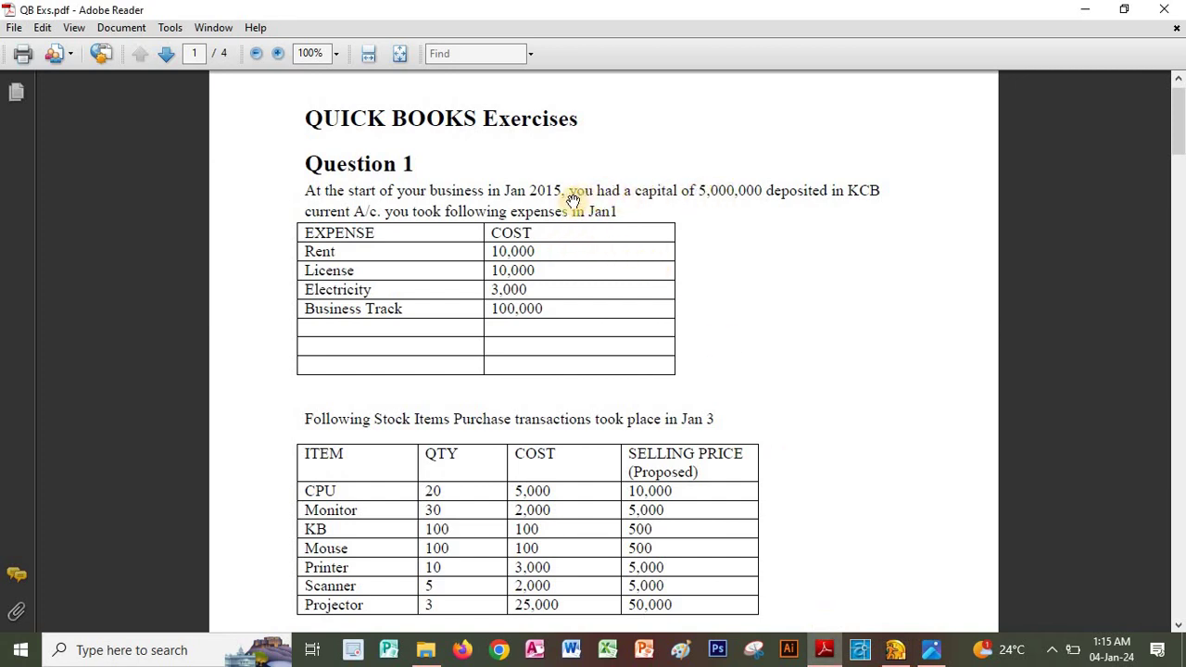
click(894, 651)
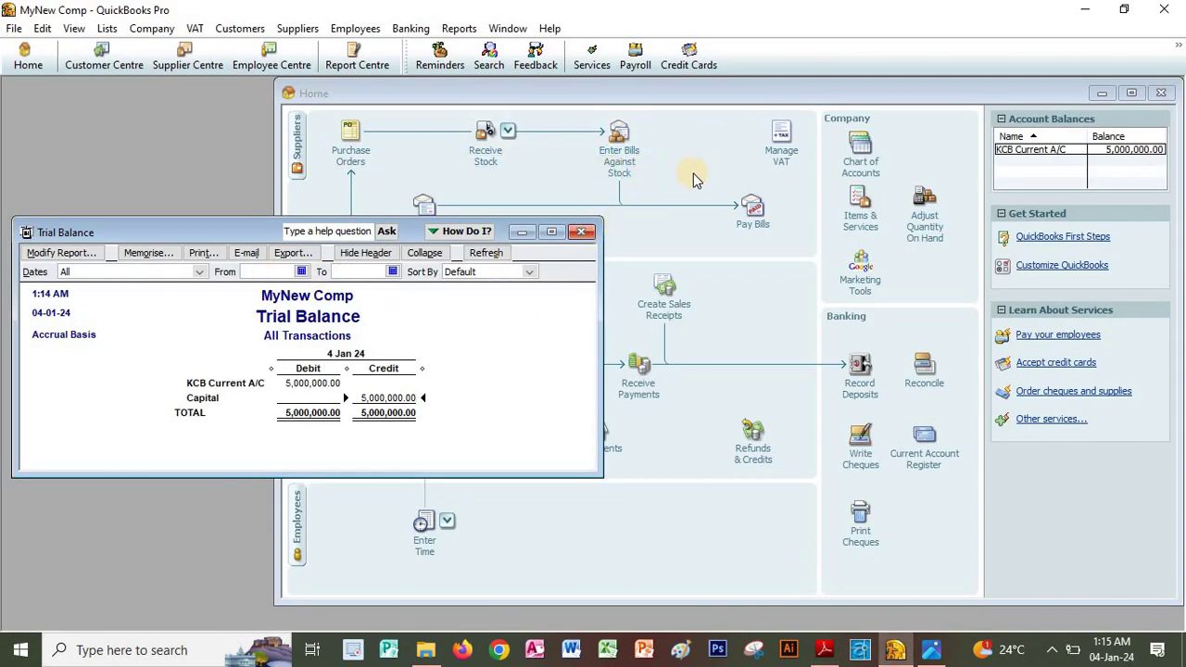
click(862, 149)
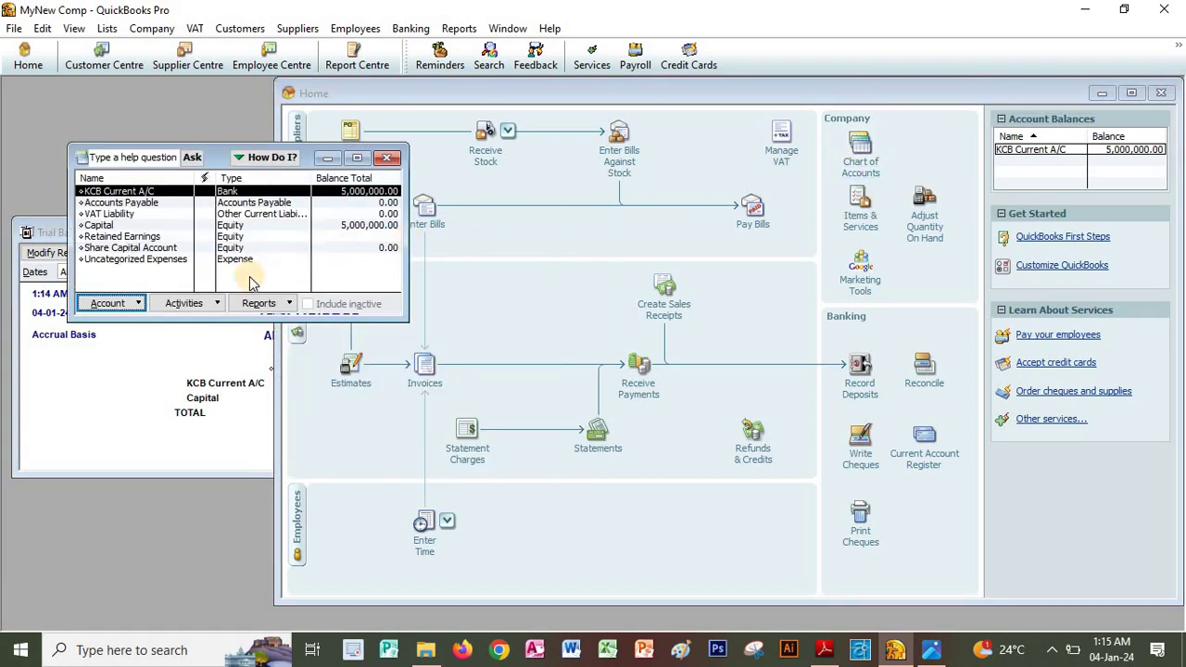
click(185, 303)
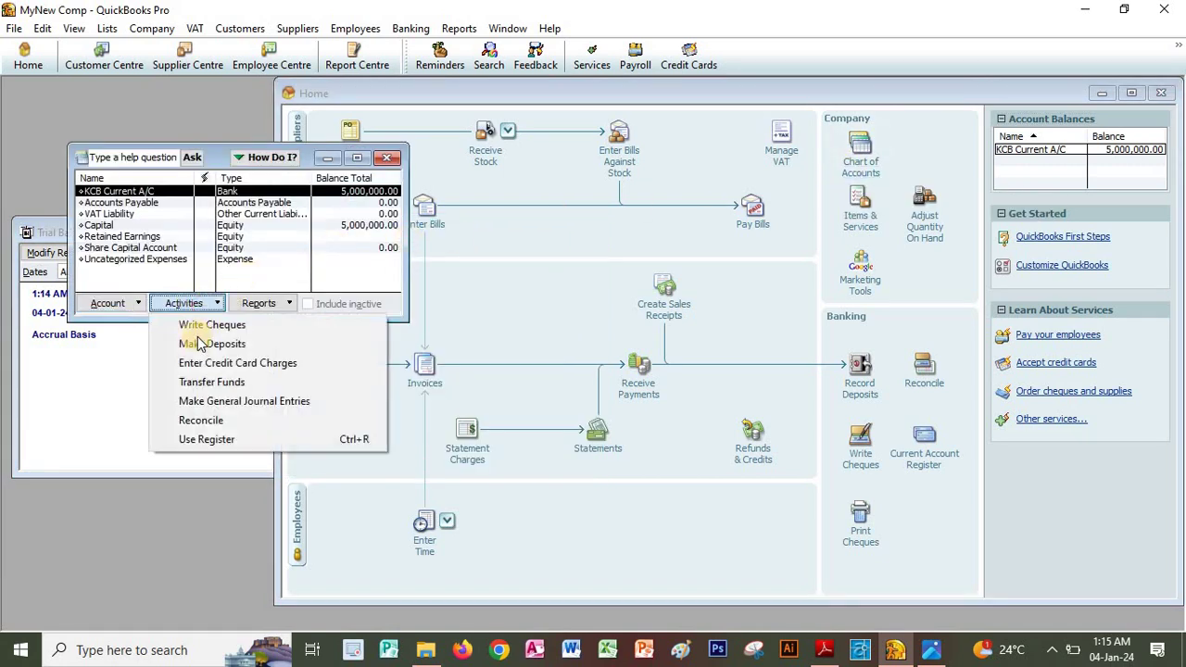
click(211, 383)
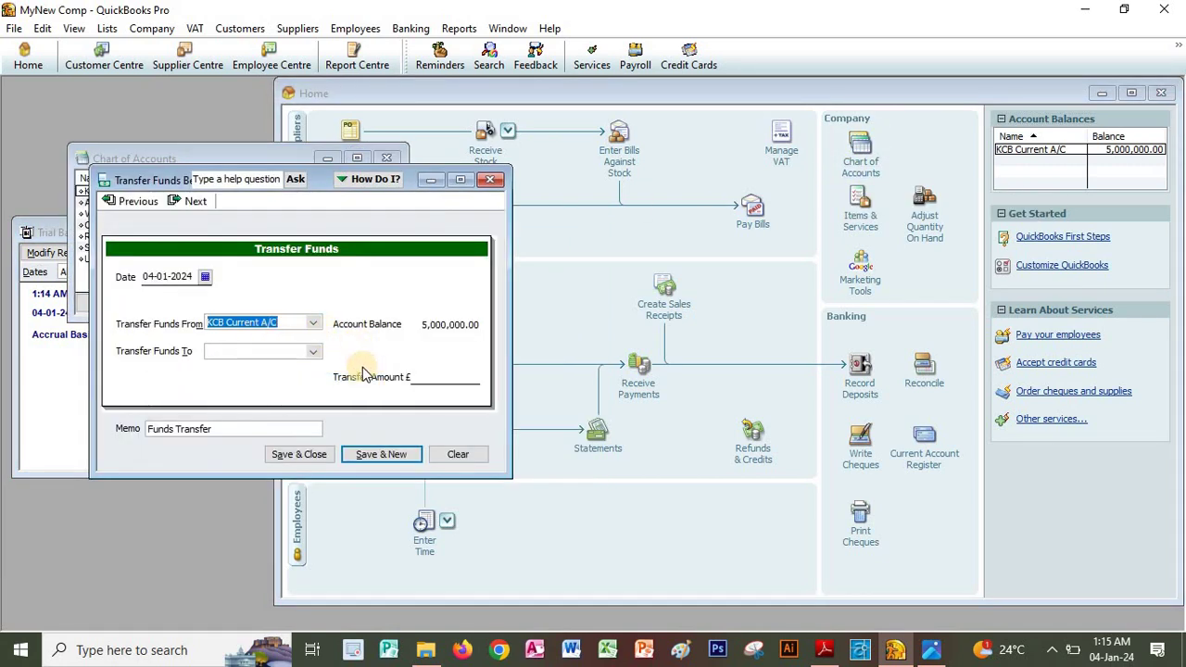
click(144, 276)
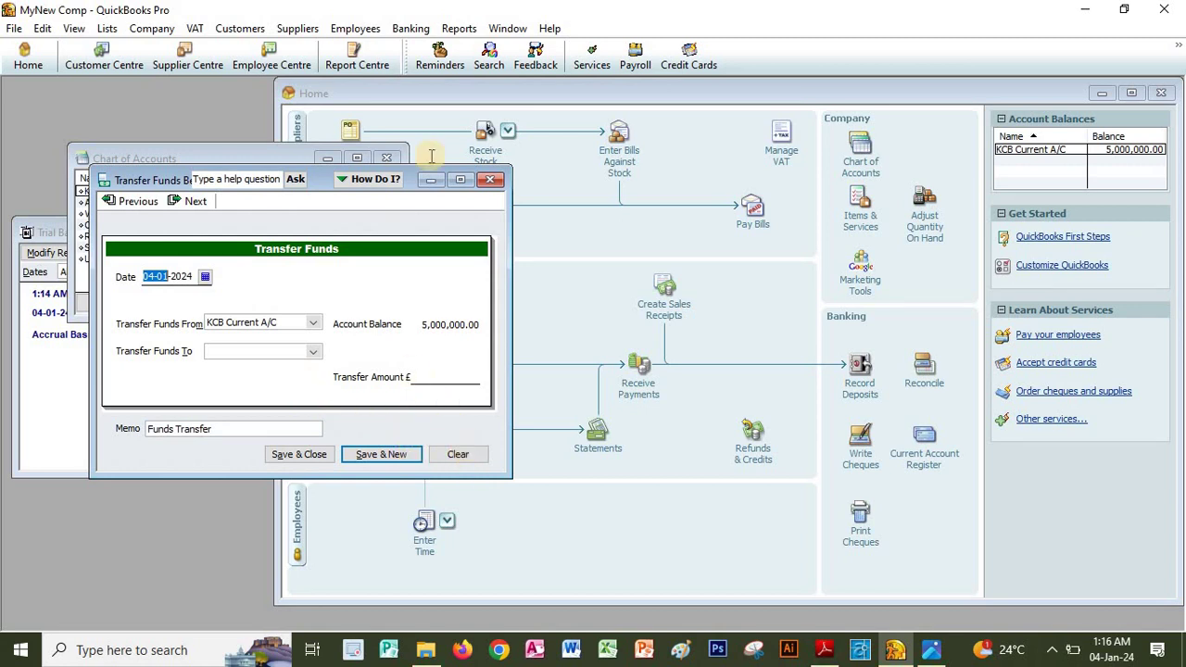
click(490, 178)
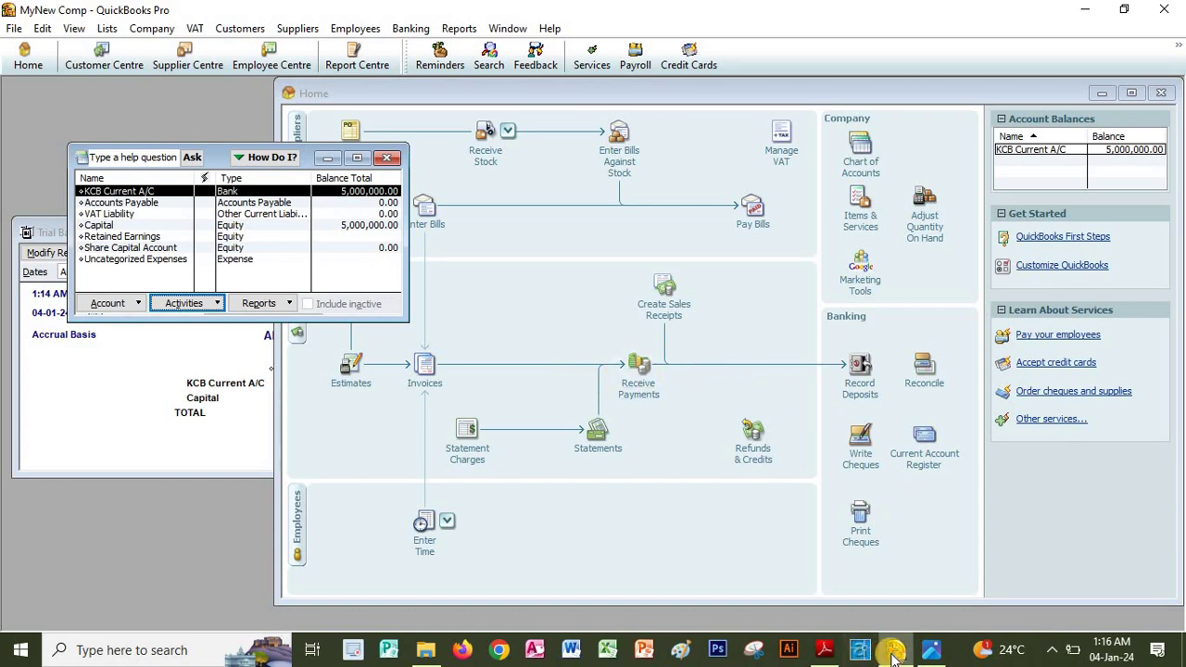
Review the Jan 1 expense table in Question 1 of QB Exs.pdf, and close the Chart of Accounts in QuickBooks.
mouse_move(894, 654)
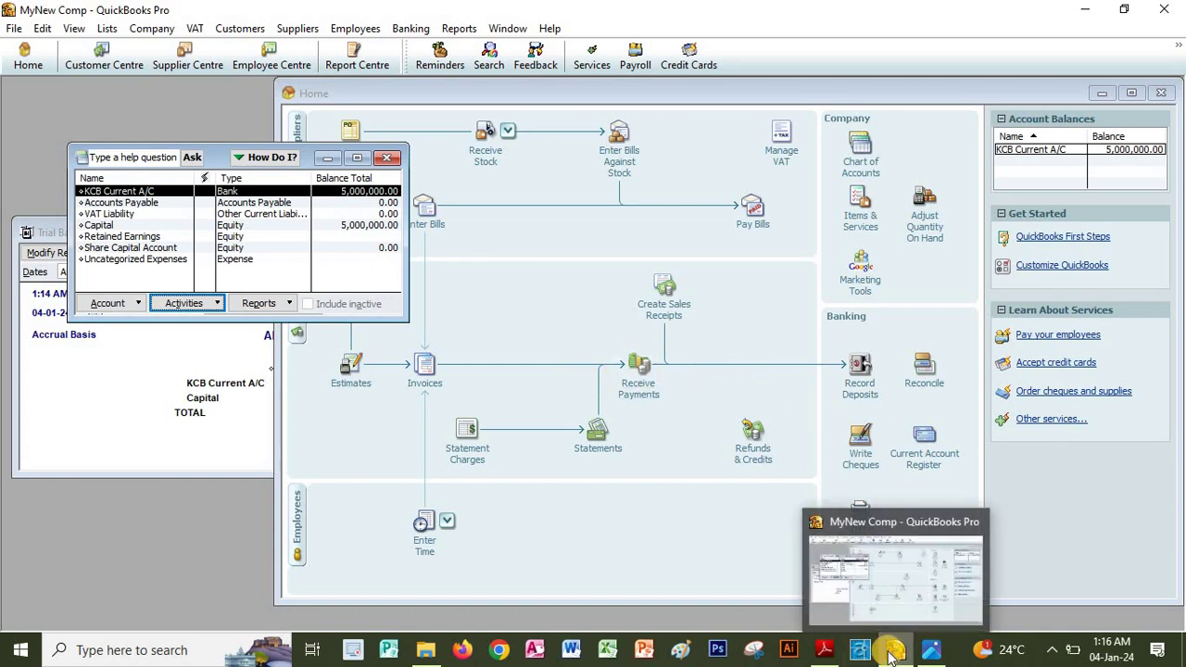
mouse_move(824, 652)
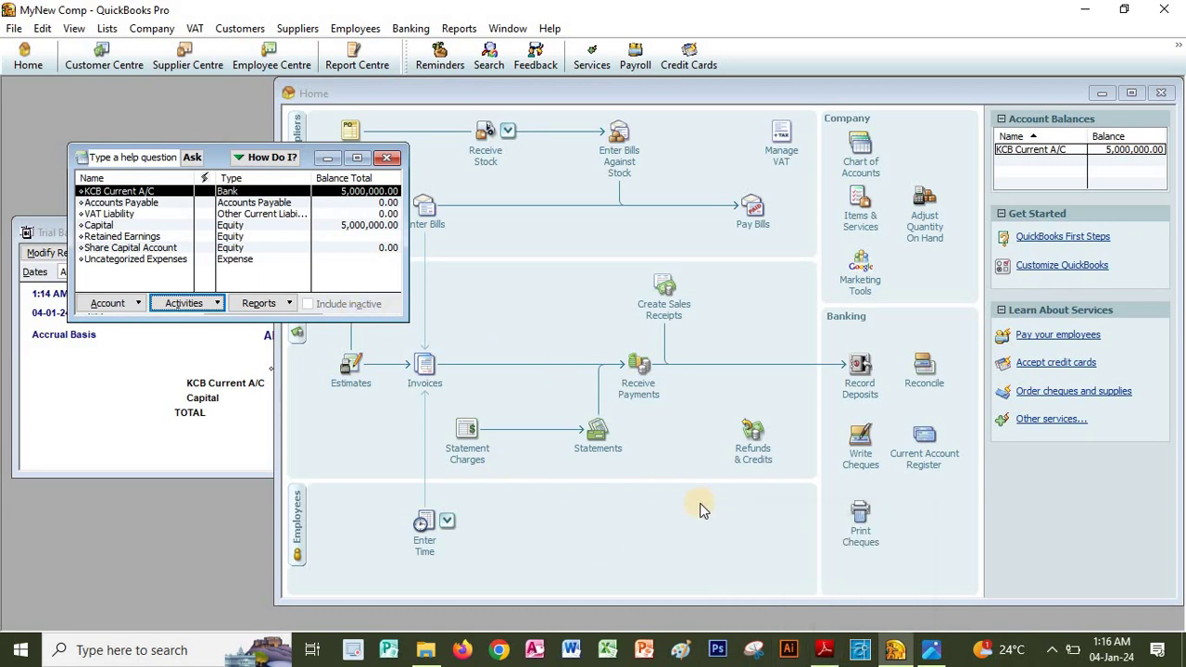
click(824, 649)
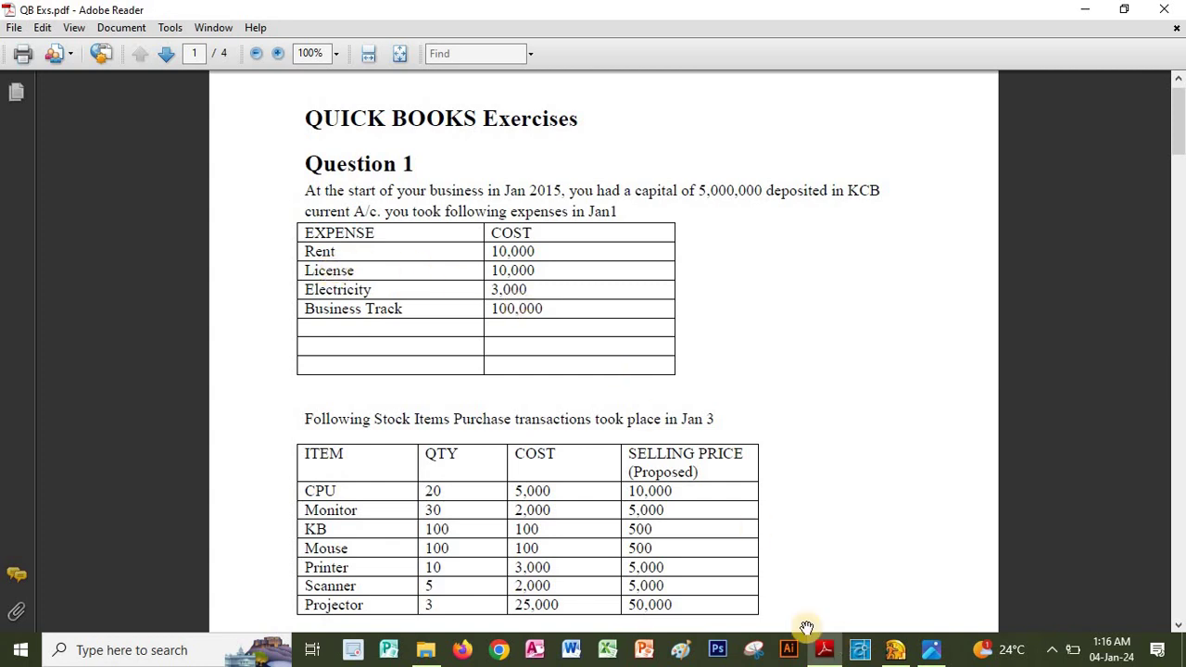
click(821, 651)
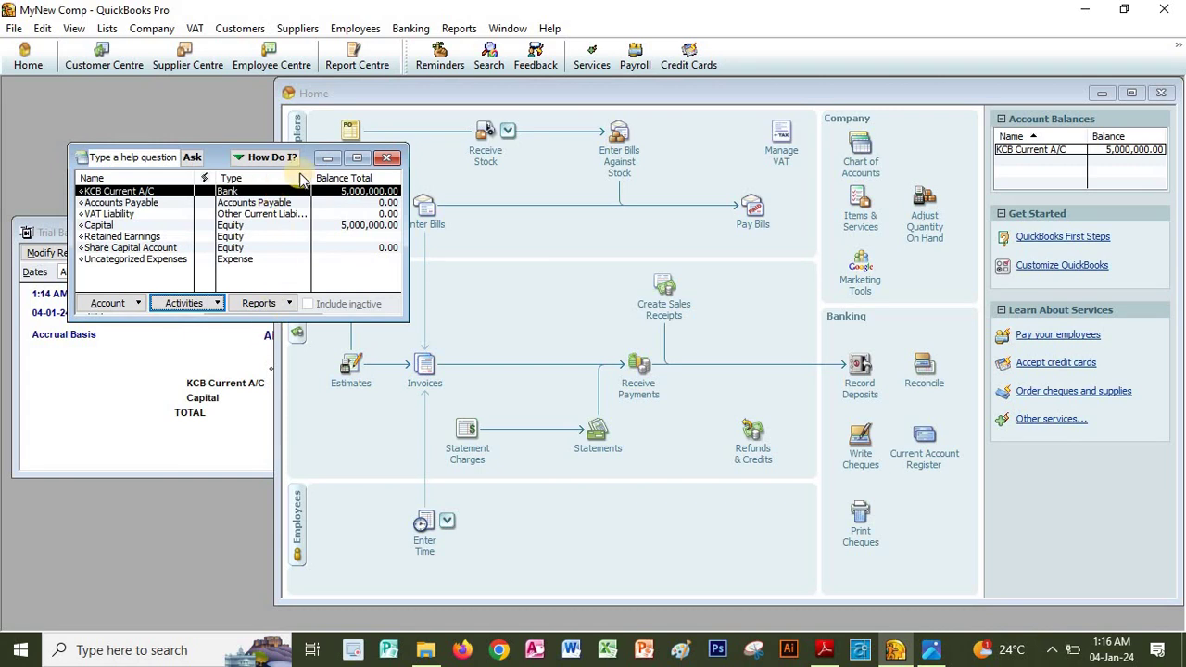
click(388, 160)
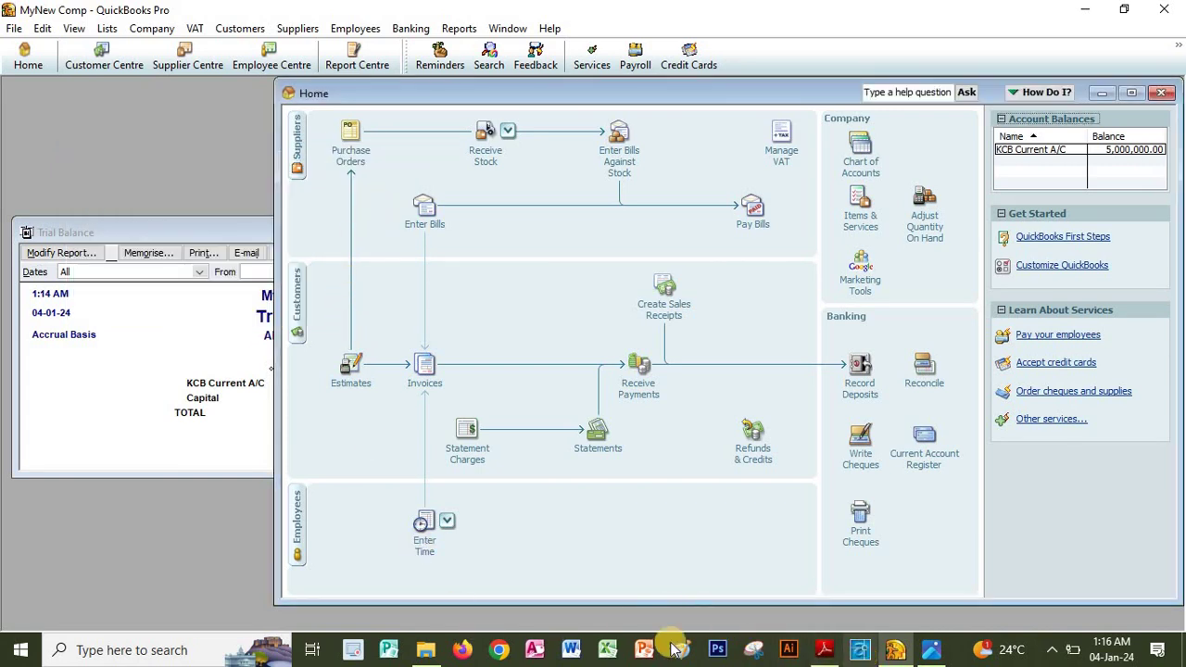
click(432, 652)
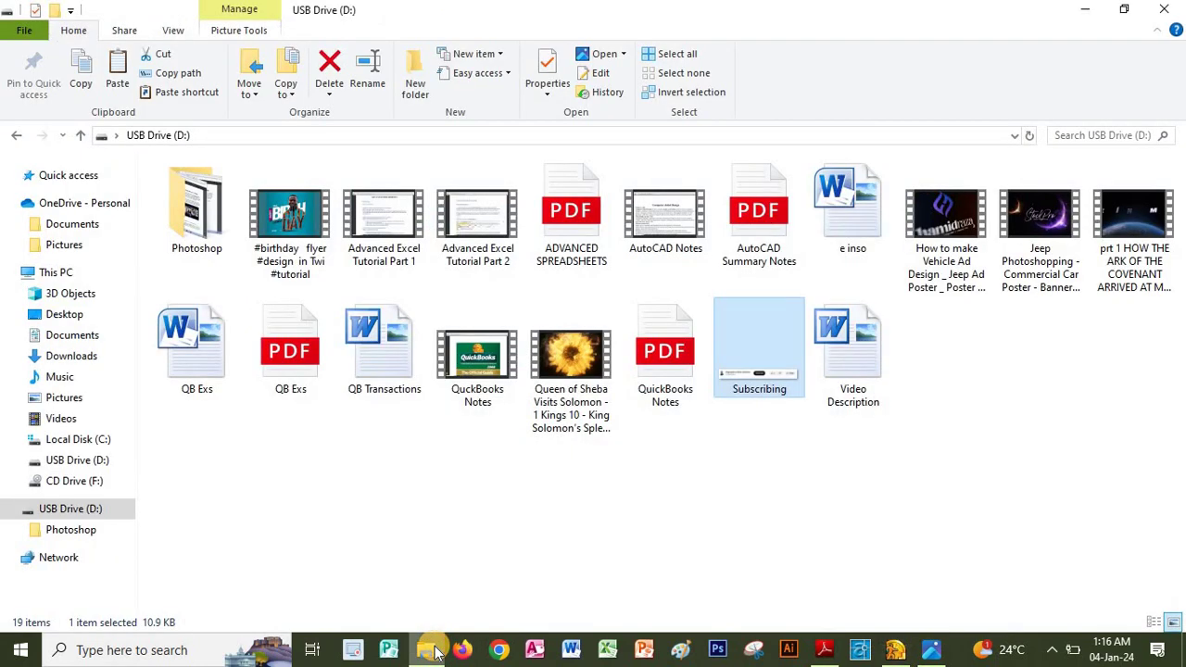
click(430, 650)
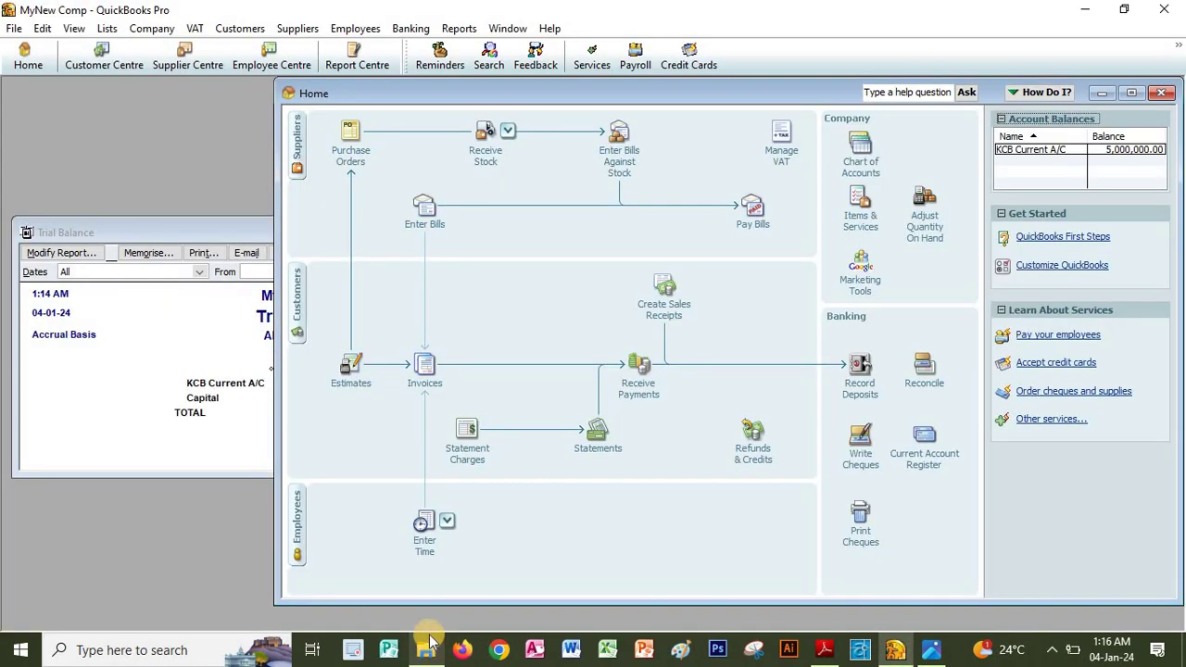
Start a new supplier bill with a taller expense list, and create an Expense account named Rent for its first line.
click(426, 212)
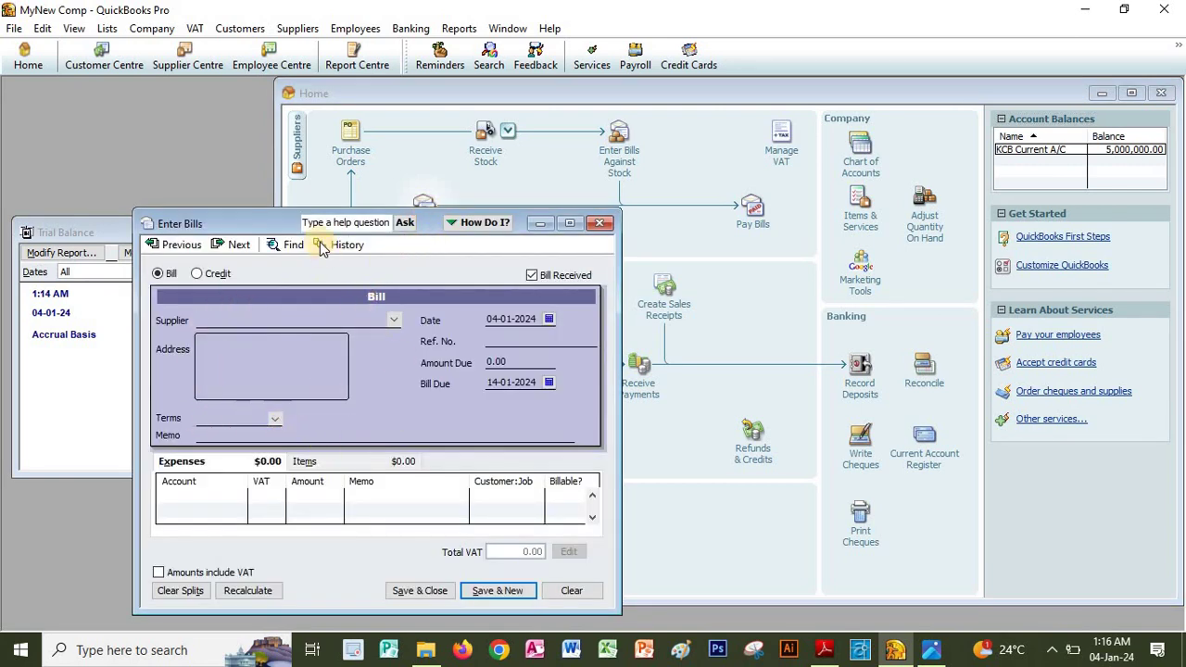
drag(278, 224, 342, 103)
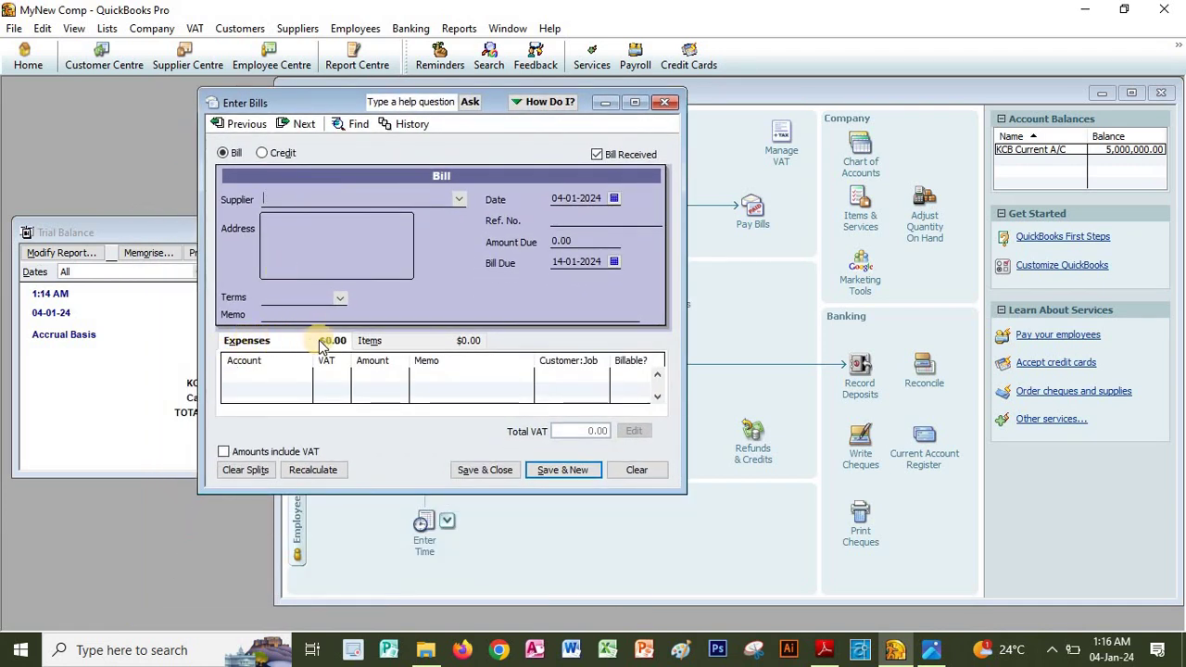
click(284, 377)
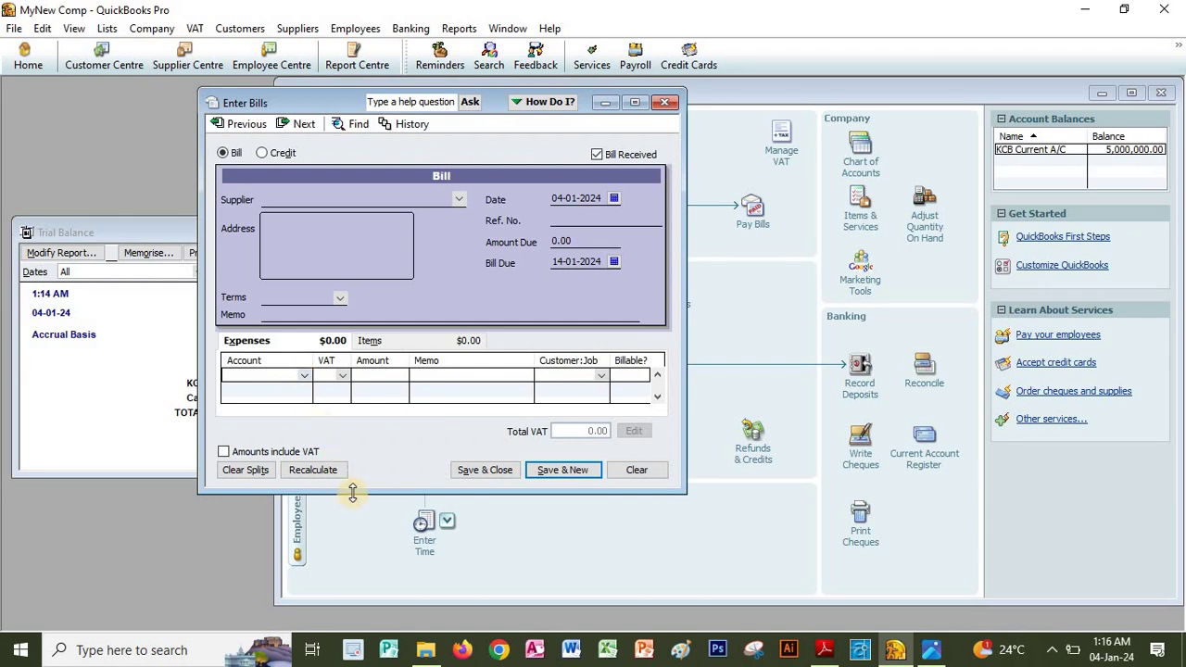
drag(352, 493, 350, 552)
click(304, 375)
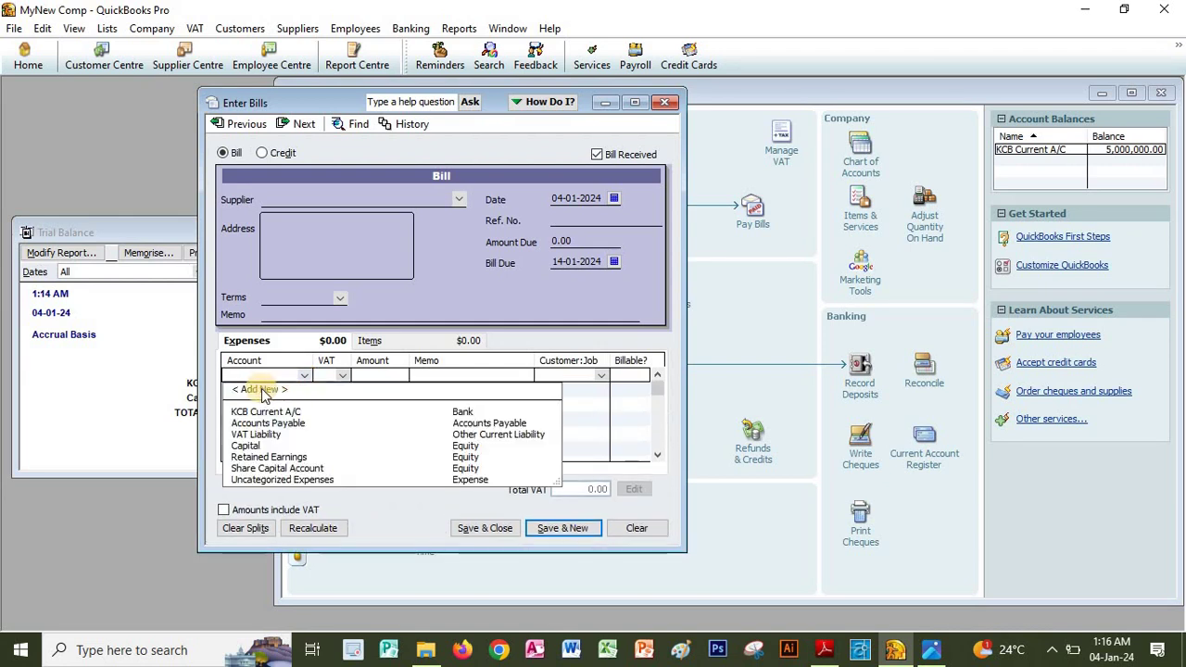
click(264, 390)
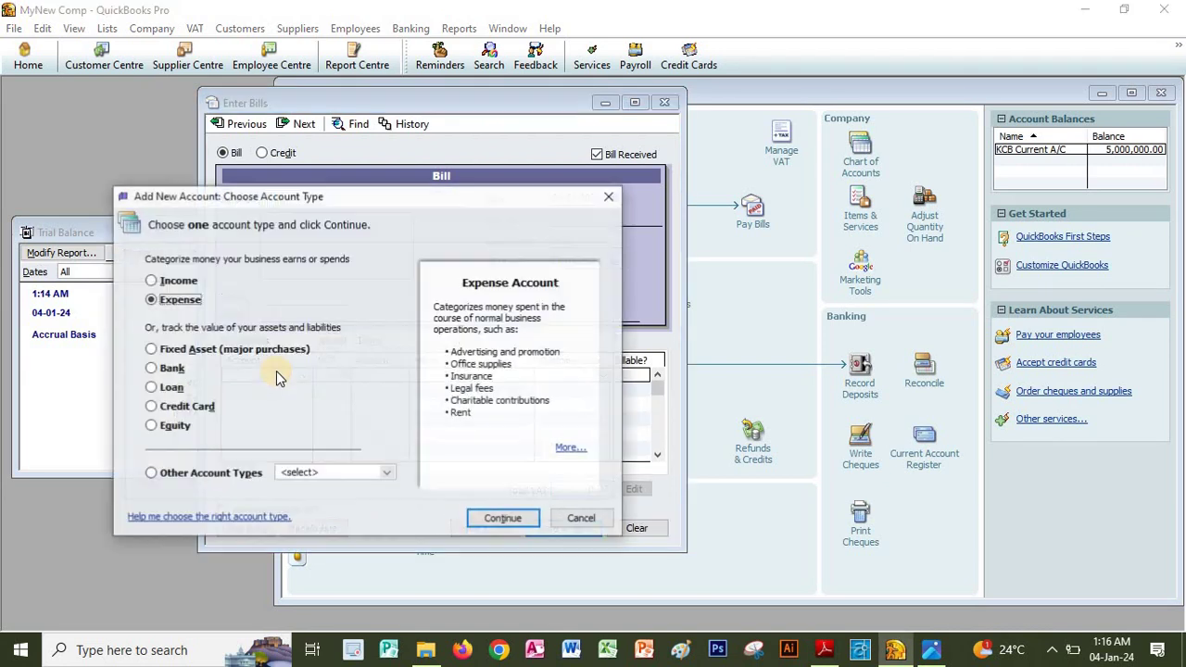
click(501, 522)
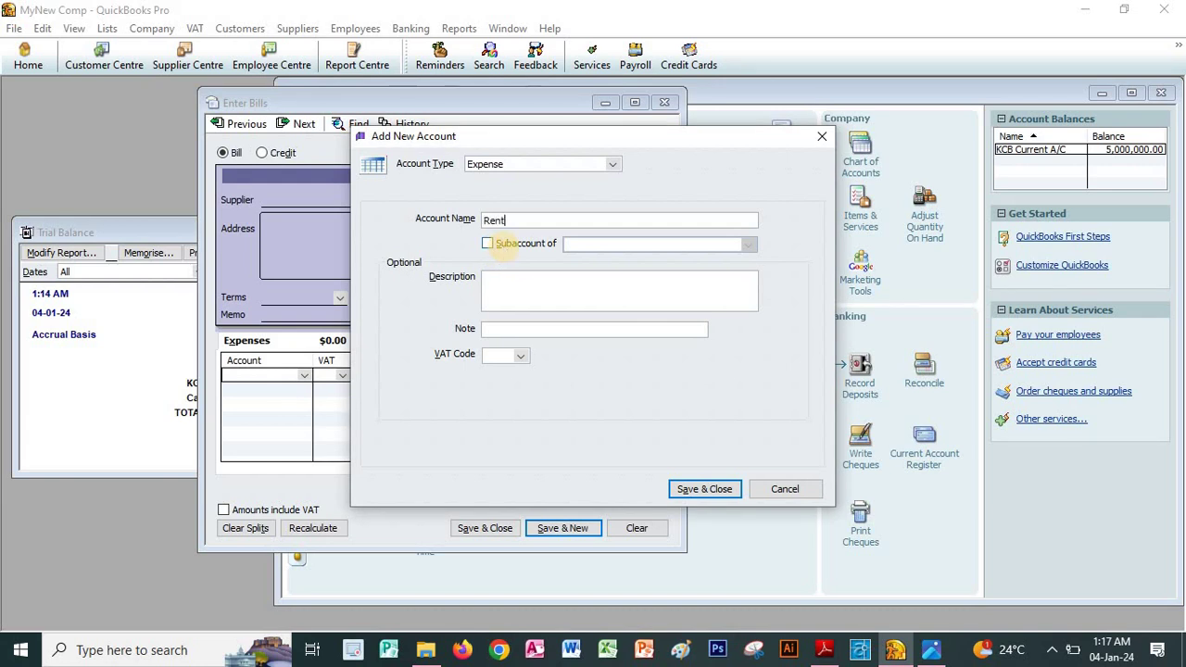
click(725, 492)
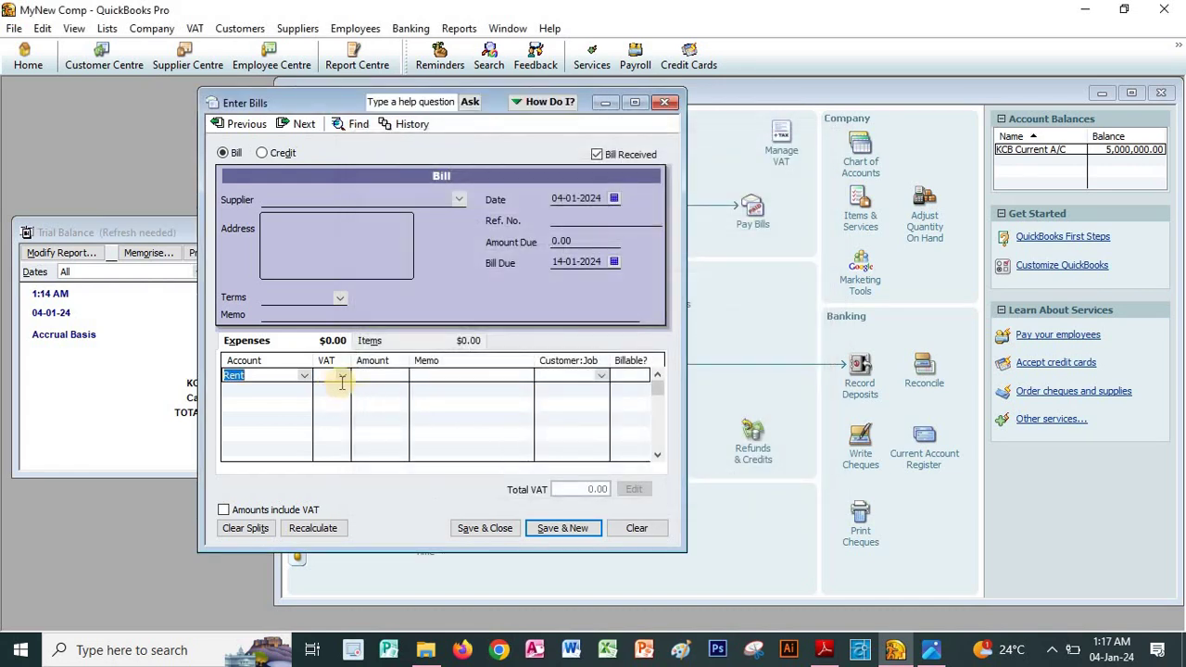
Set the Rent amount to 10,000, quick-add Landlord as the supplier, and save the bill, continuing with a blank one.
click(386, 380)
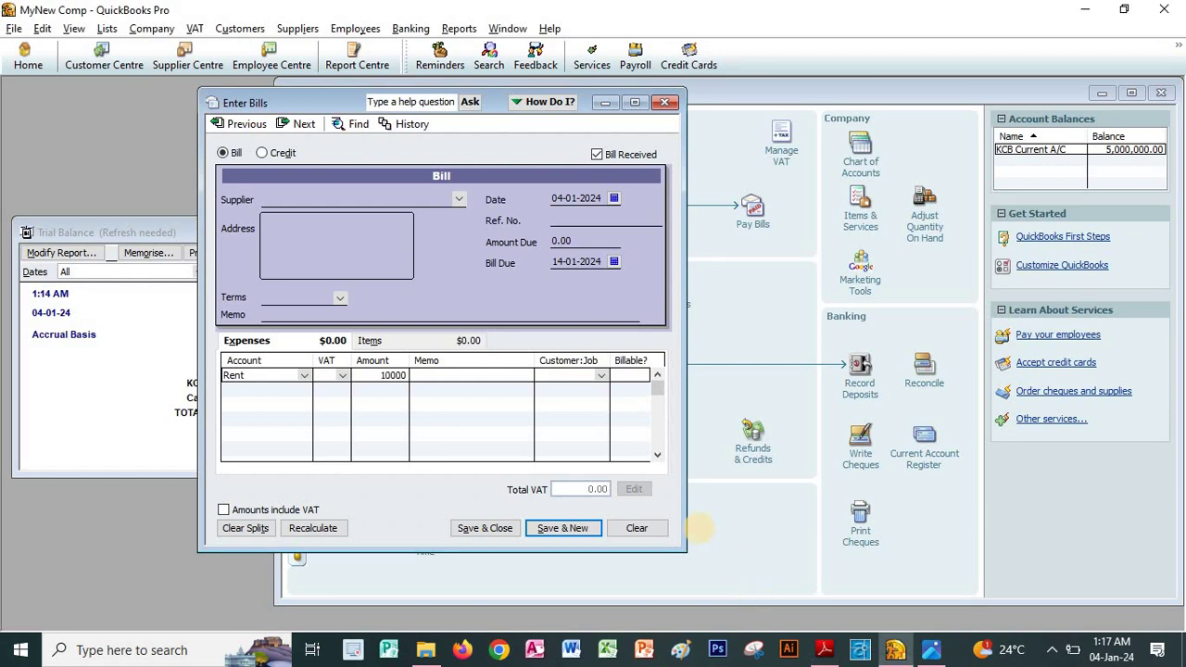
click(380, 196)
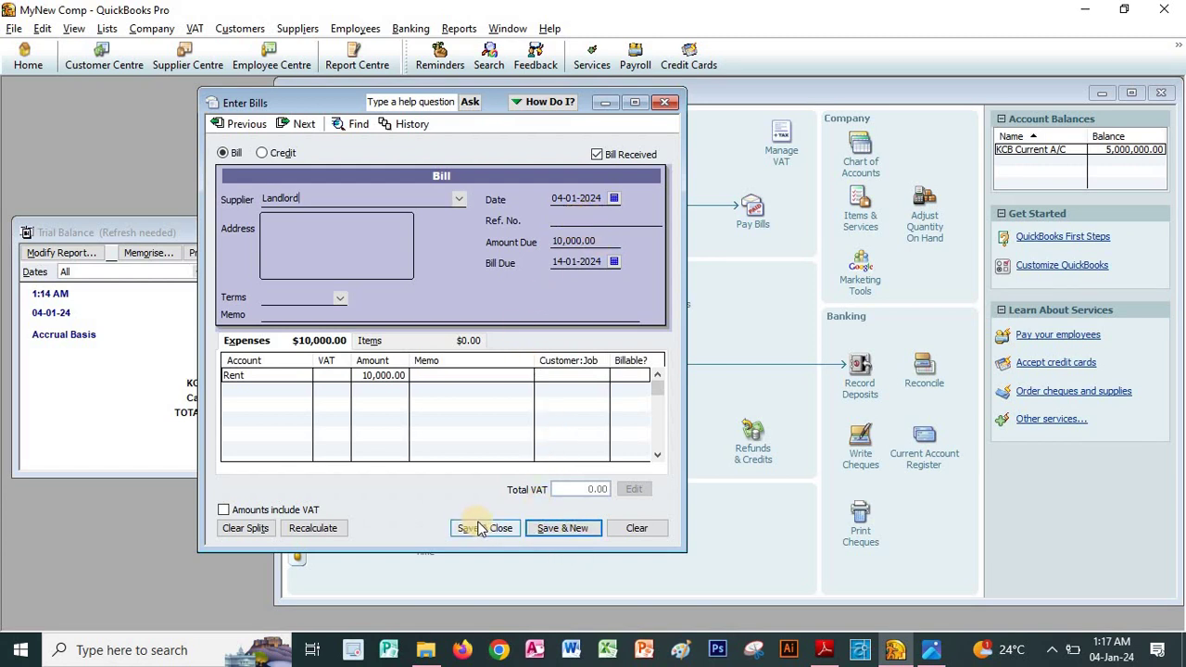
click(559, 529)
click(526, 212)
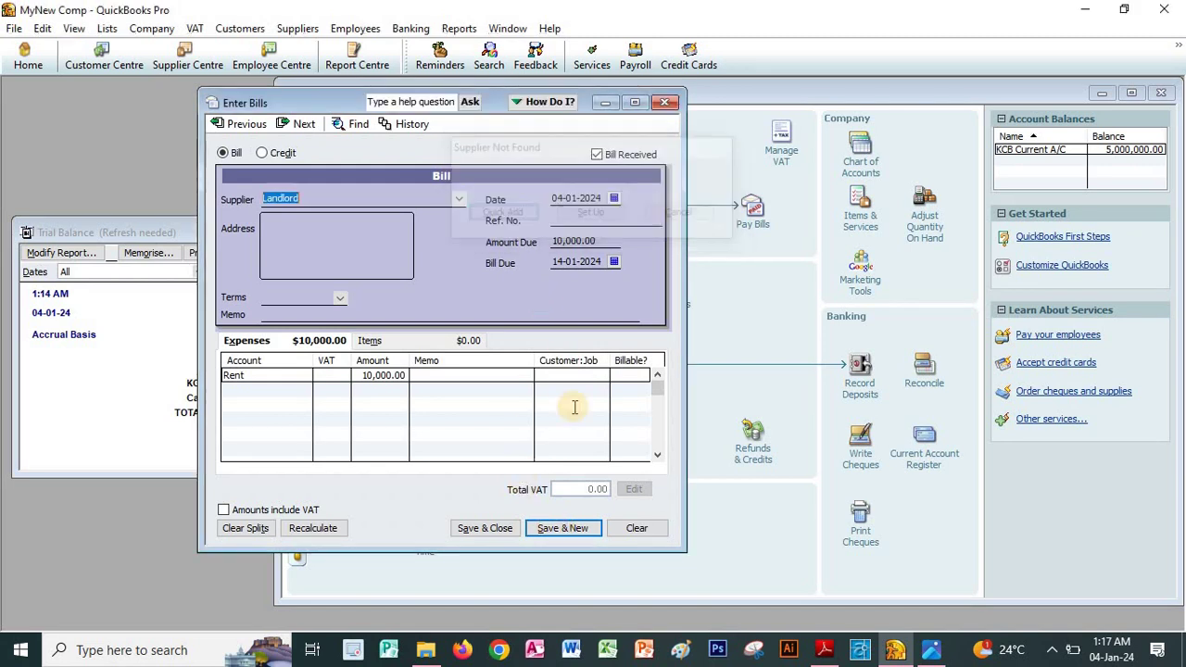
click(560, 528)
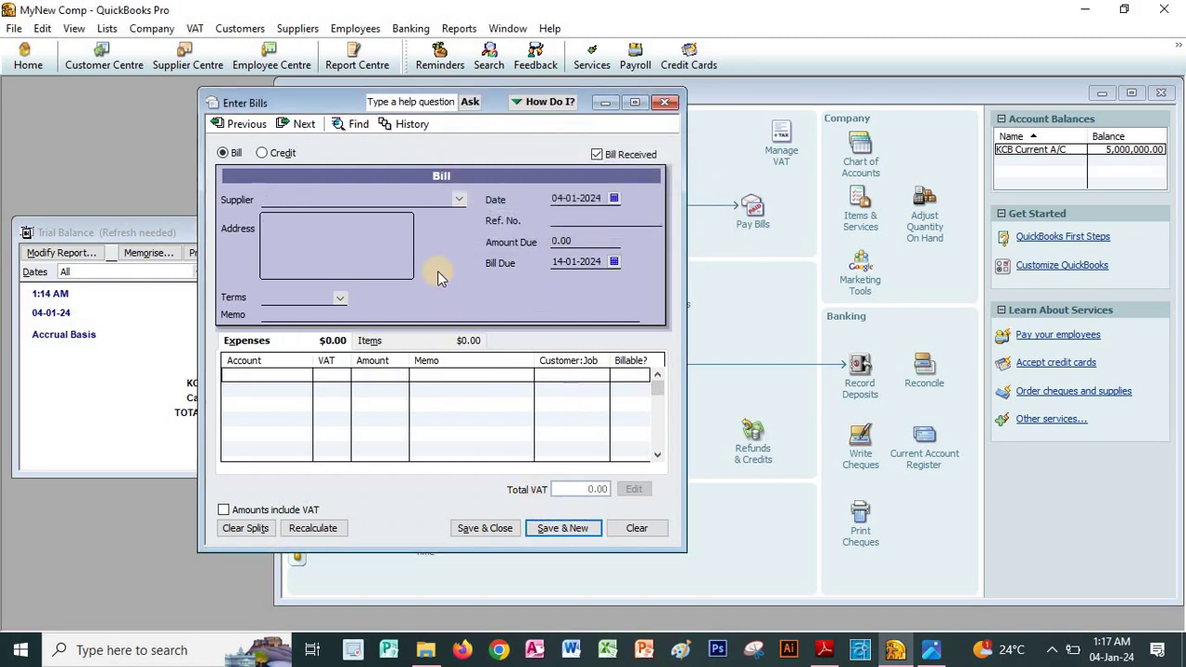
Check the second expense in QB Exs.pdf, and create an Expense account named License for the new bill's first line.
key(alt+Tab)
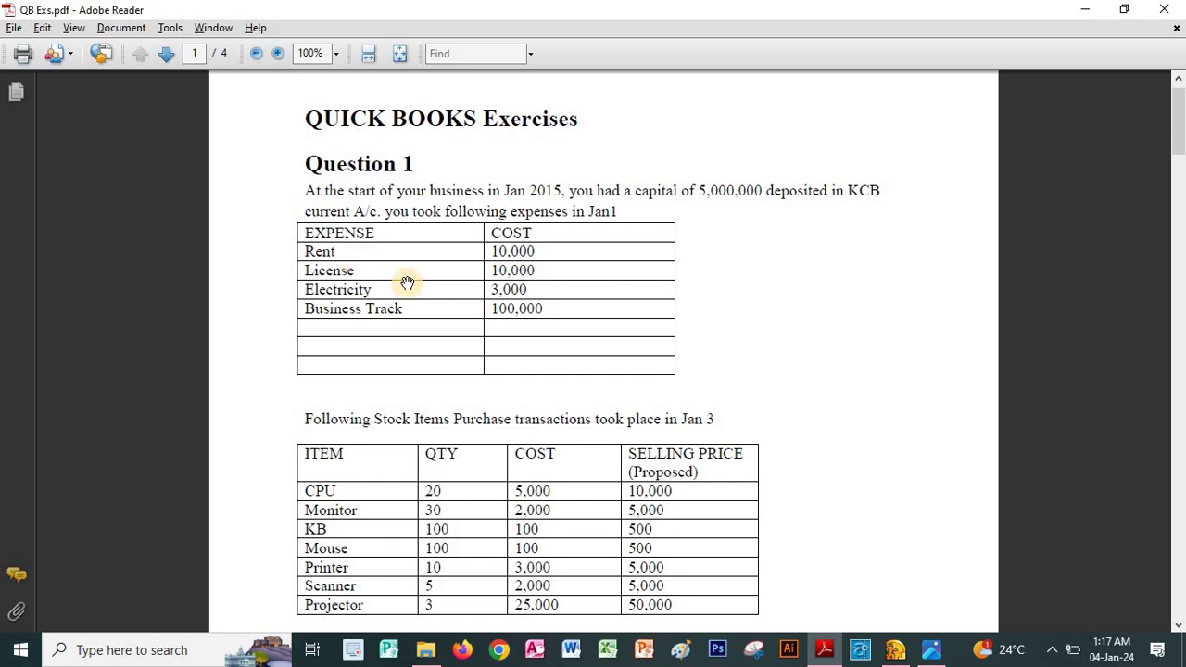
key(alt+Tab)
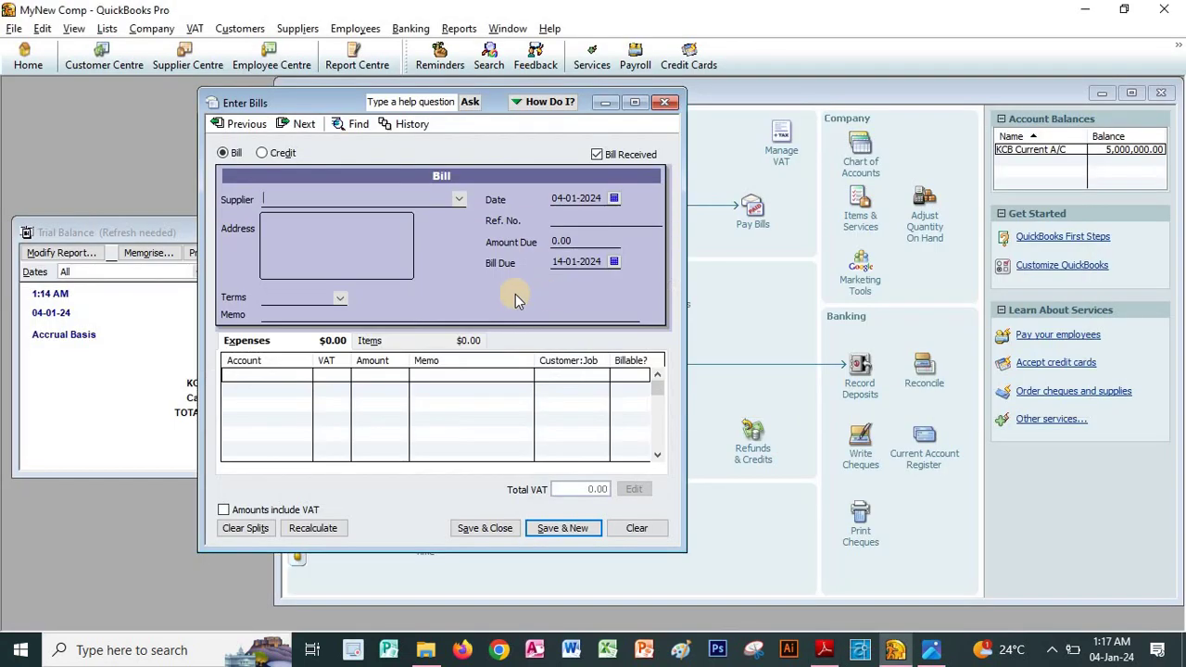
click(309, 374)
click(306, 375)
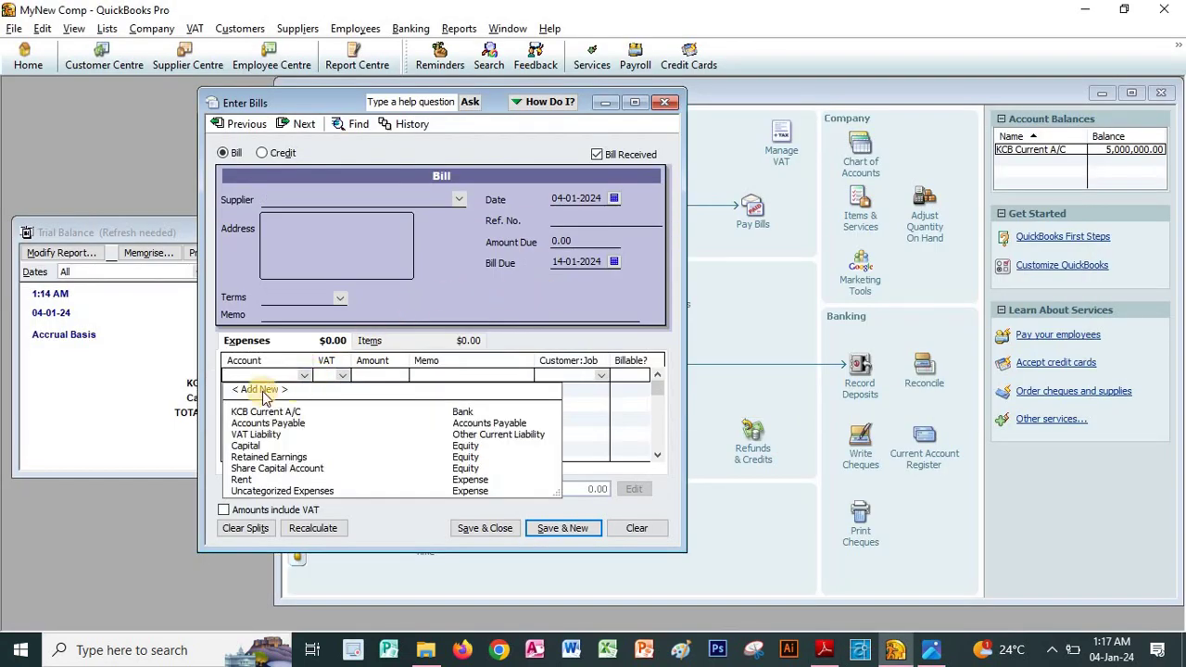
click(271, 393)
click(176, 301)
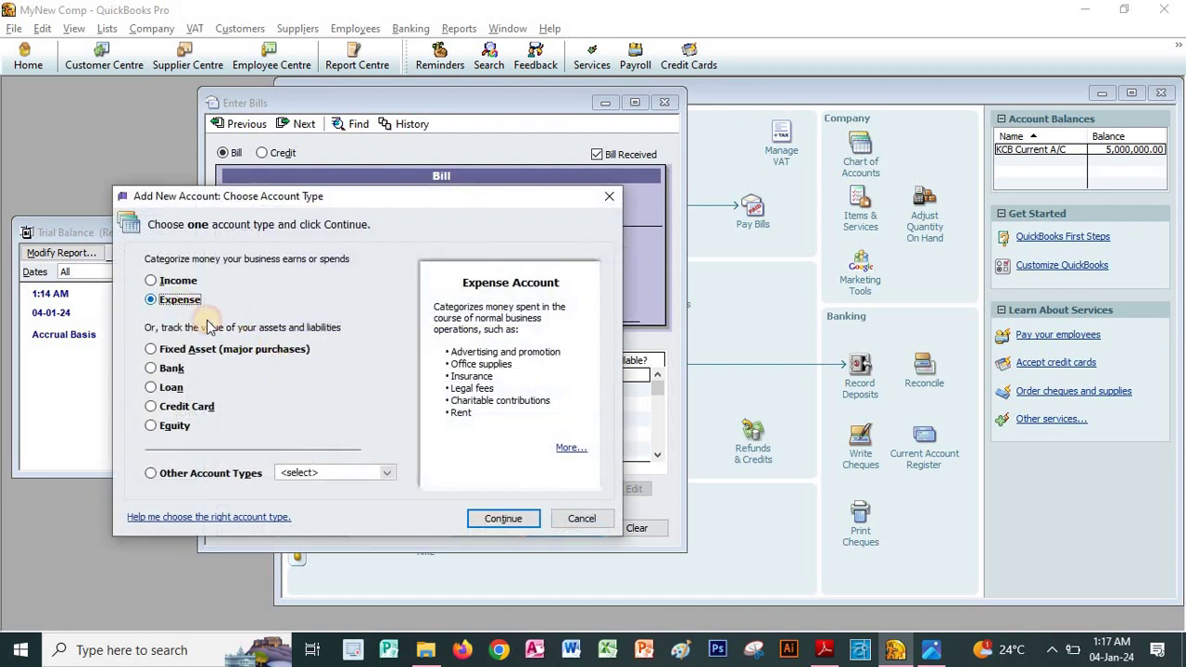
click(491, 517)
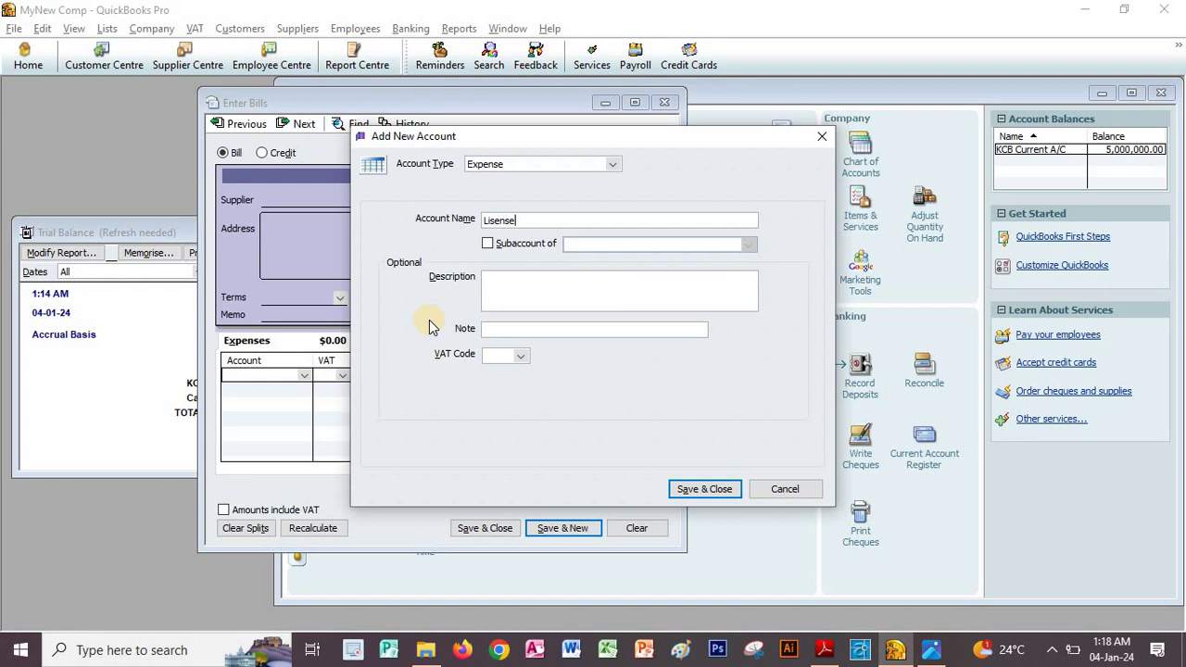
click(493, 220)
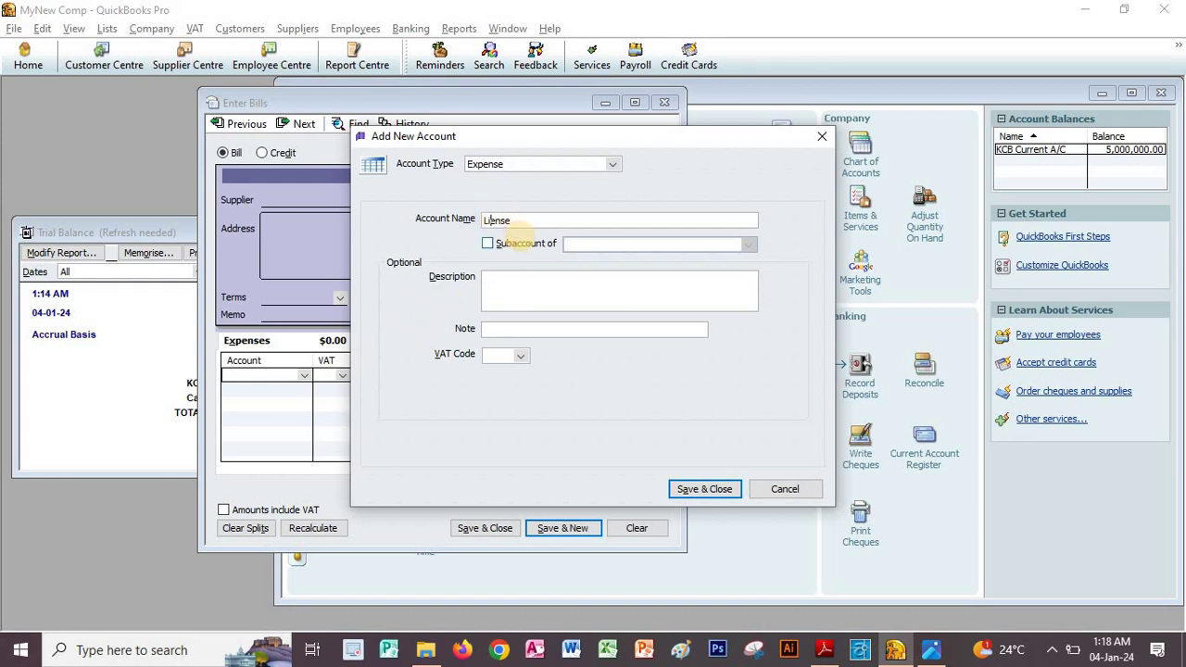
key(alt+Tab)
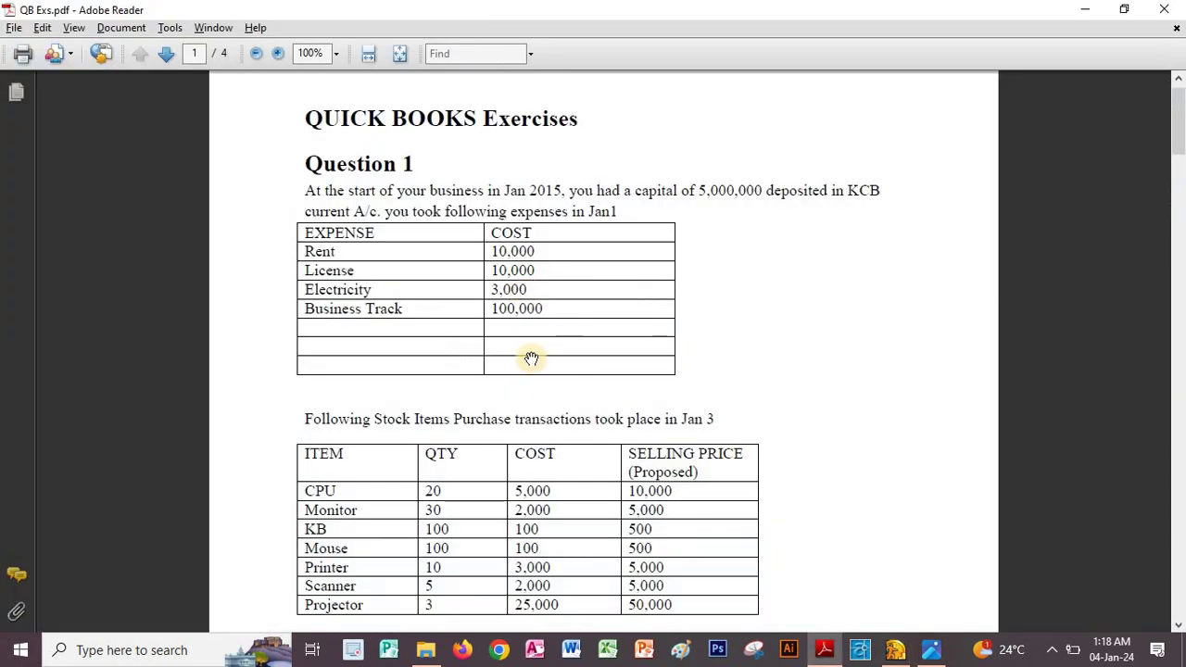
key(alt+Tab)
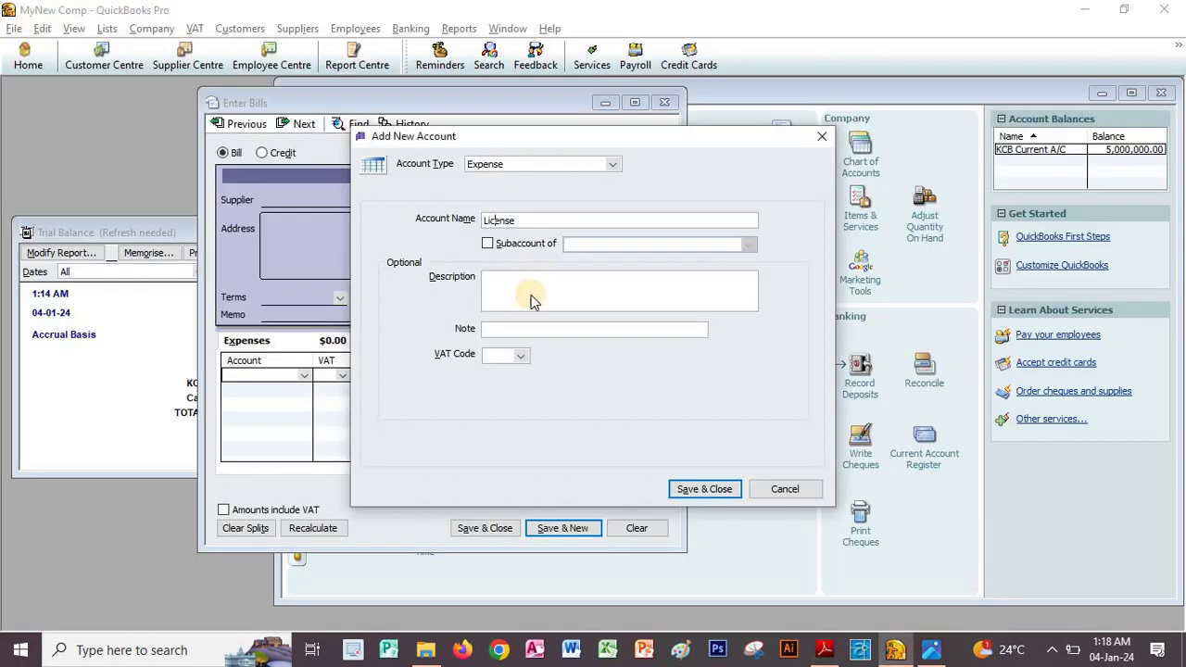
click(687, 484)
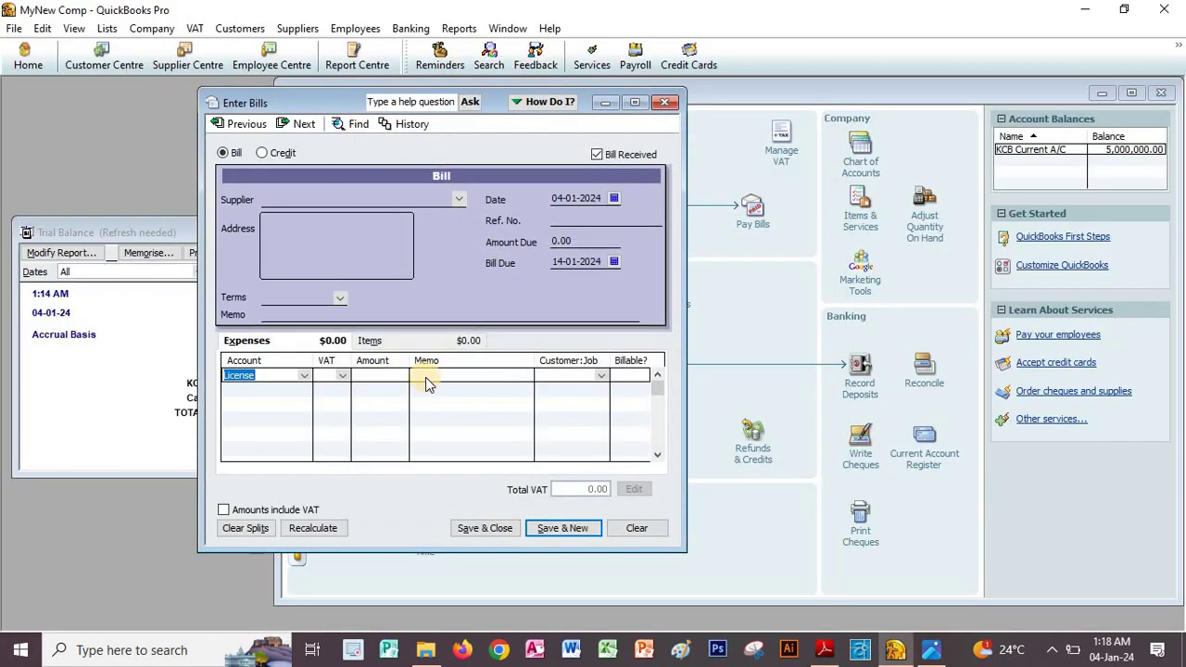
Set the License amount to 10,000, quick-add County council as the supplier, and save the bill, continuing with a blank one.
click(407, 377)
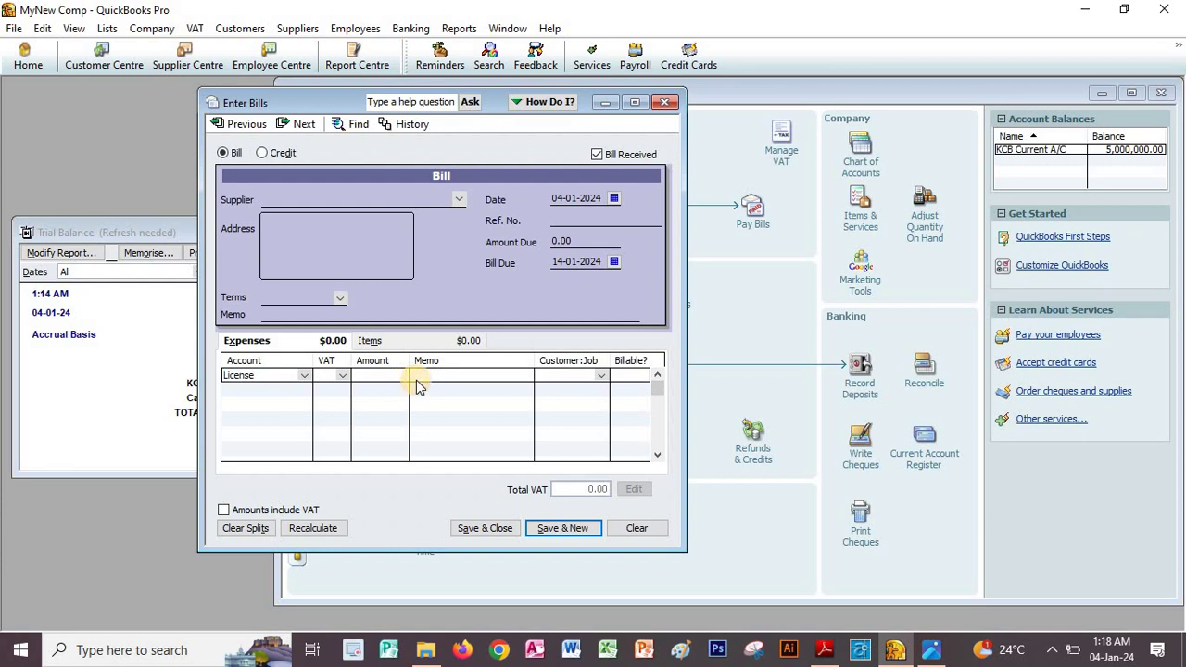
text(10000)
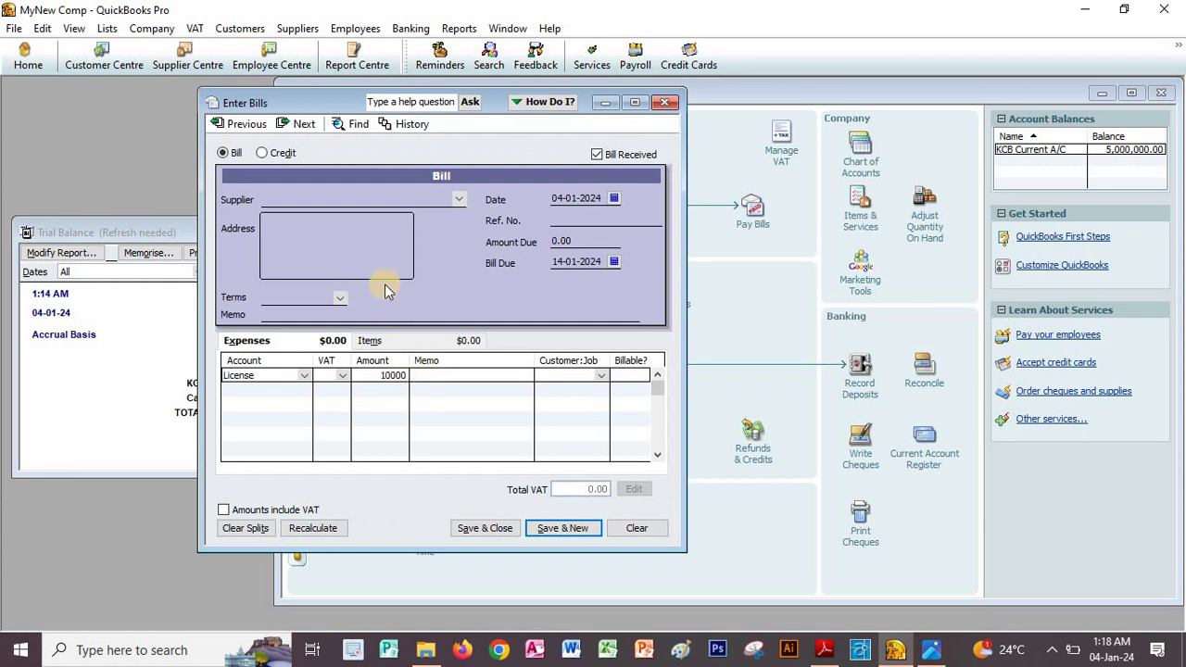
click(373, 200)
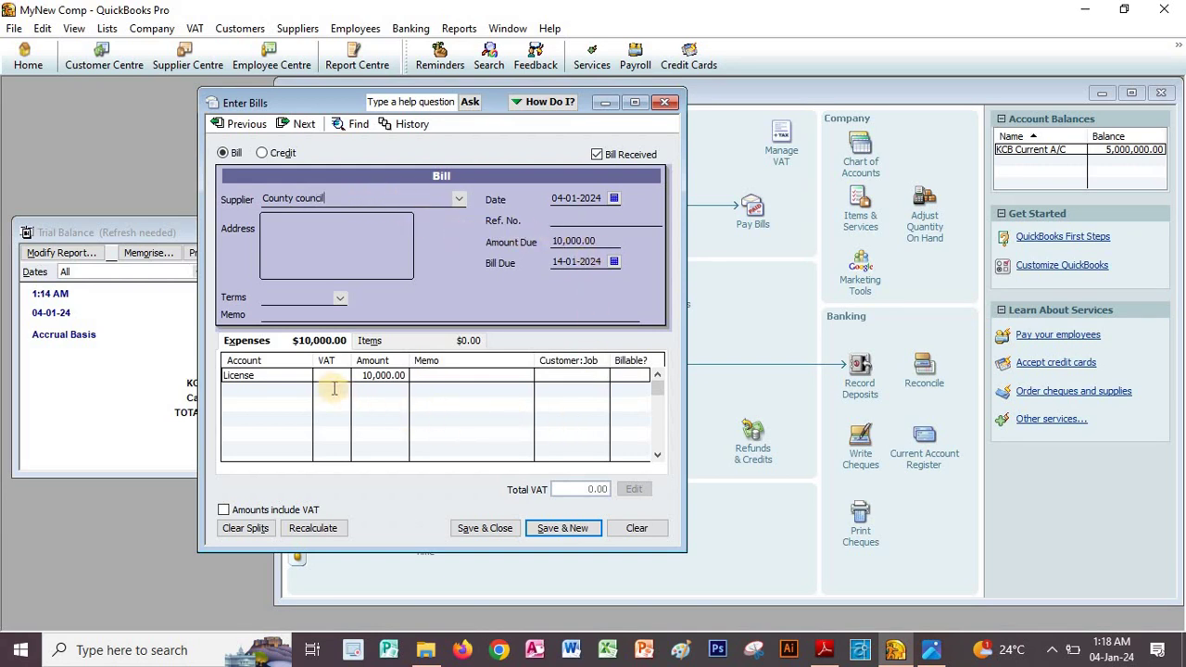
click(544, 530)
click(515, 214)
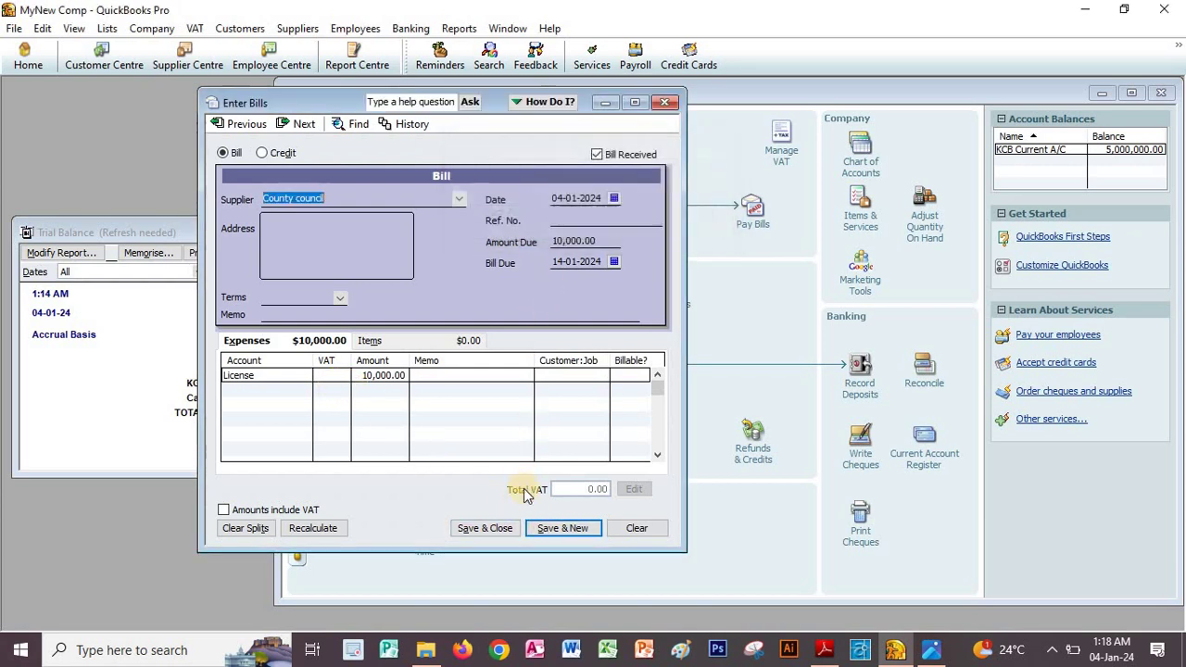
click(547, 528)
Check the third expense in QB Exs.pdf, and create an Expense account named Electricity for the new bill's first line.
key(alt+Tab)
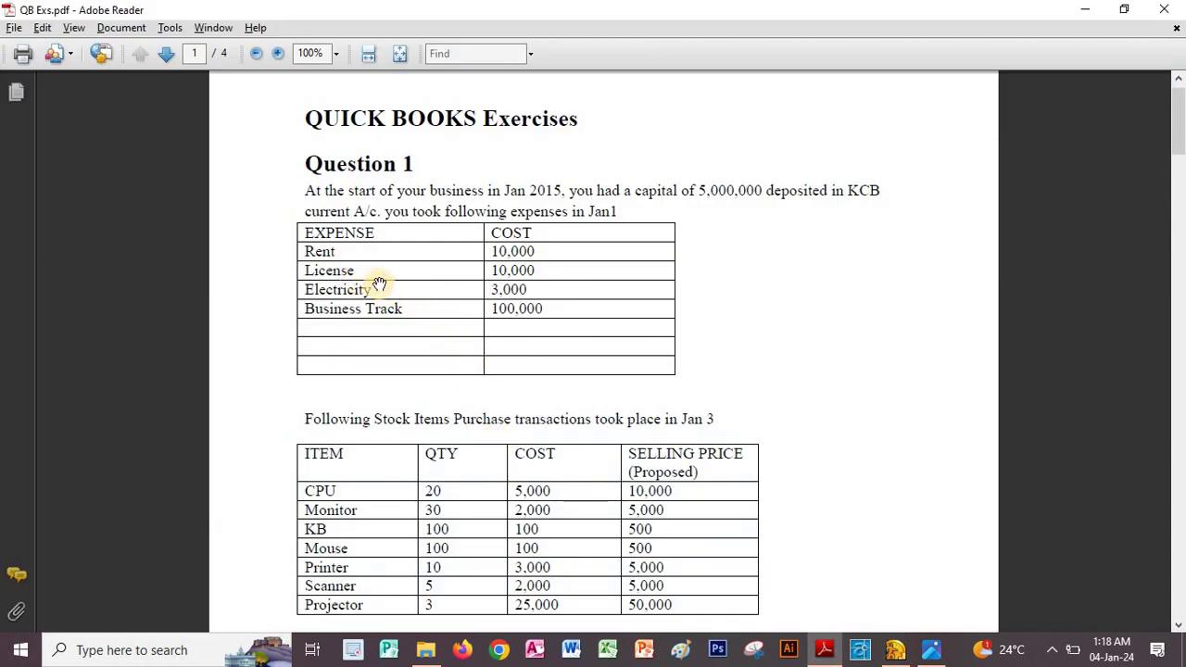
key(alt+Tab)
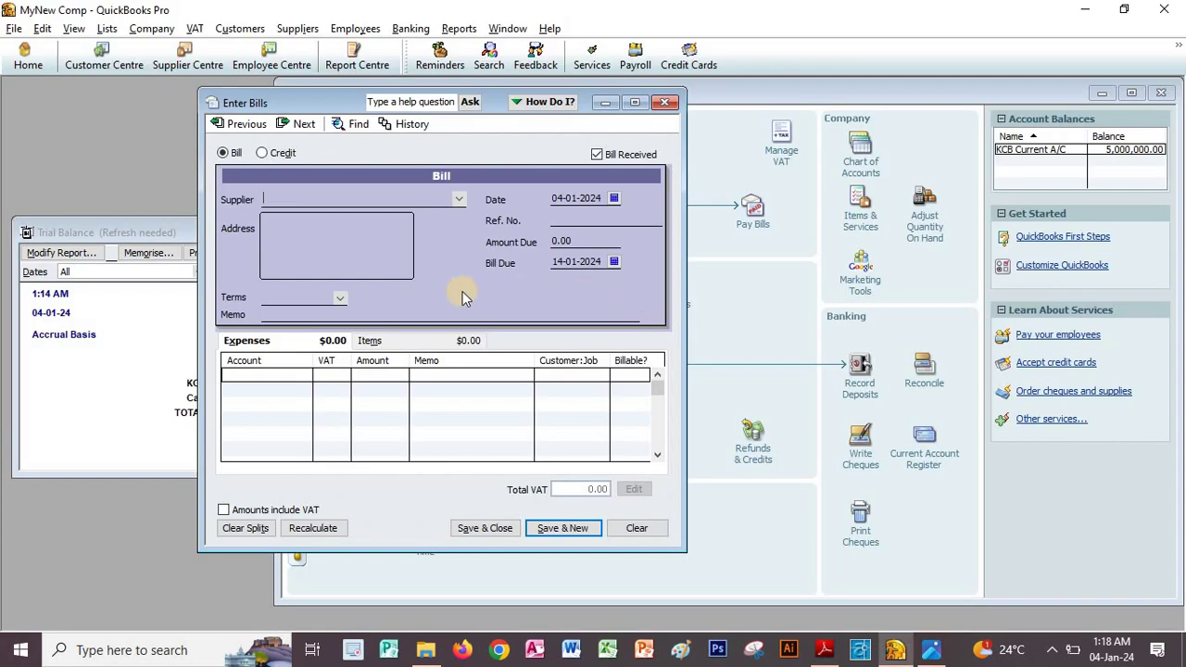
click(306, 376)
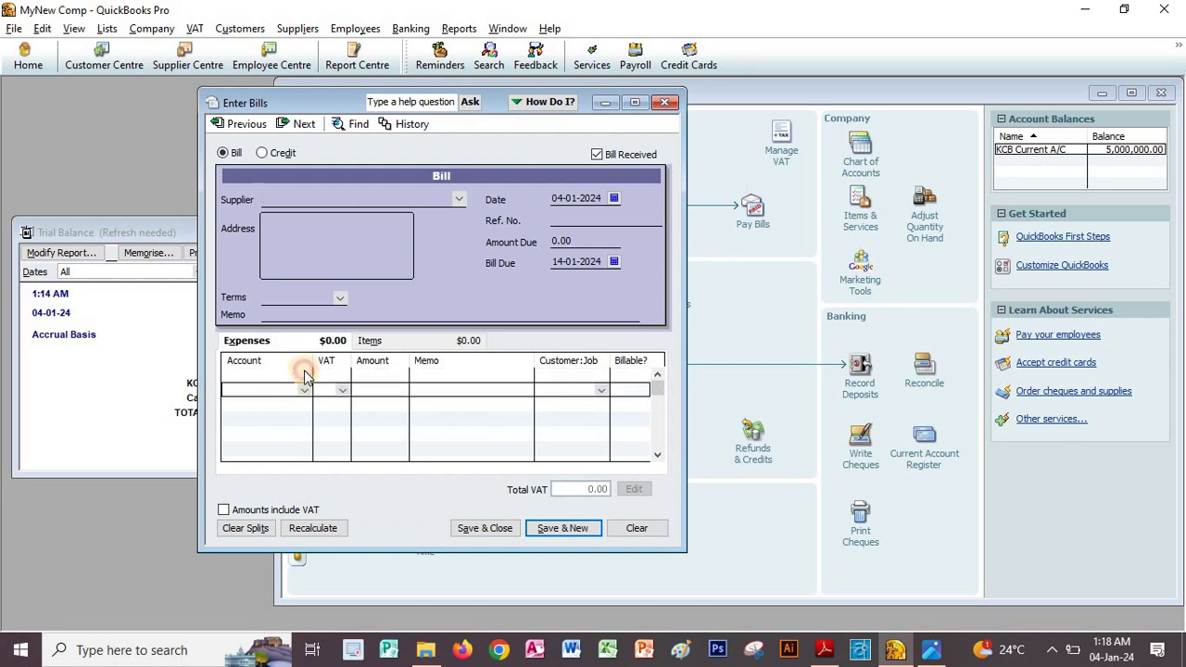
click(306, 377)
click(268, 389)
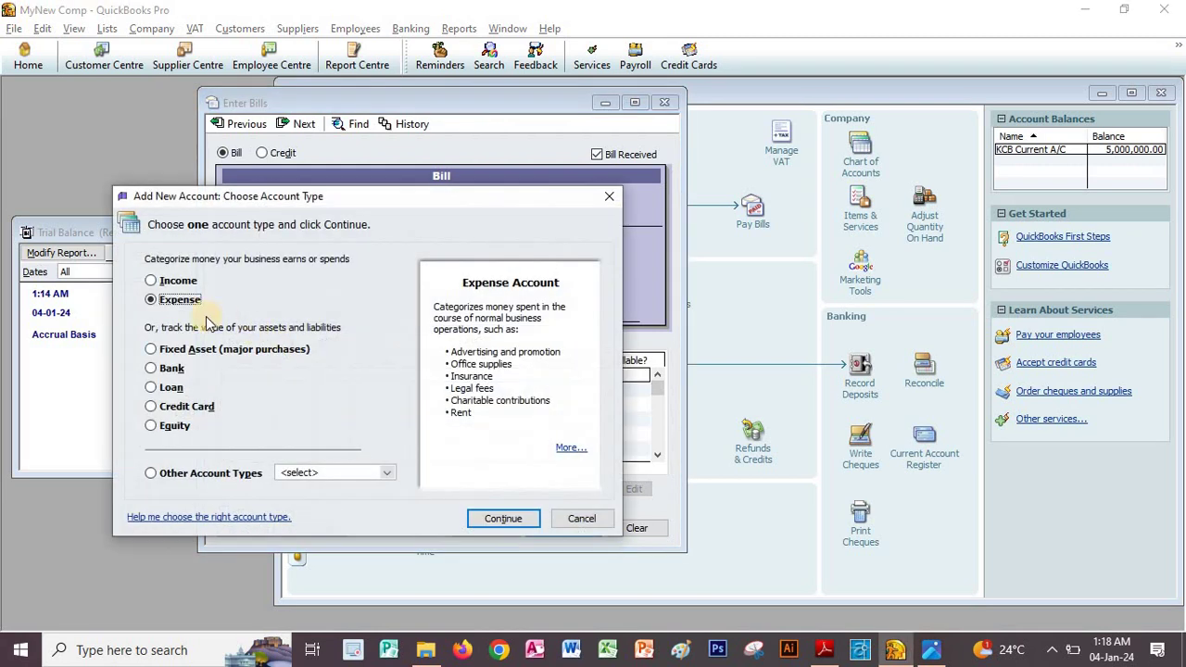
click(480, 509)
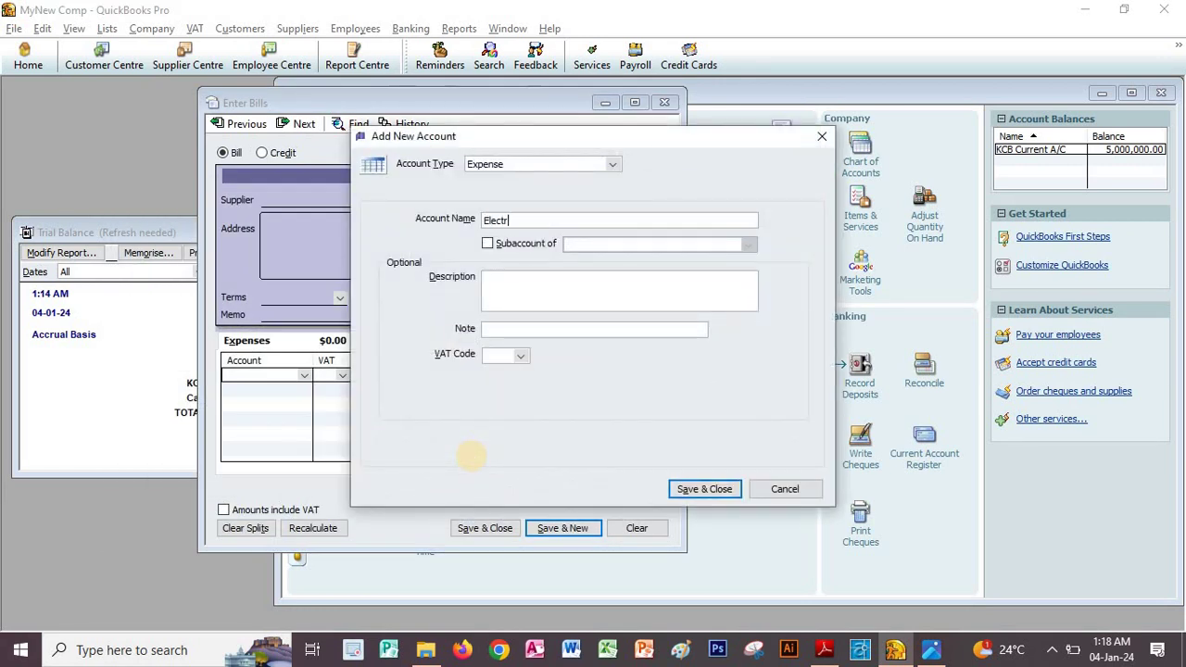
text(Electricity)
click(704, 489)
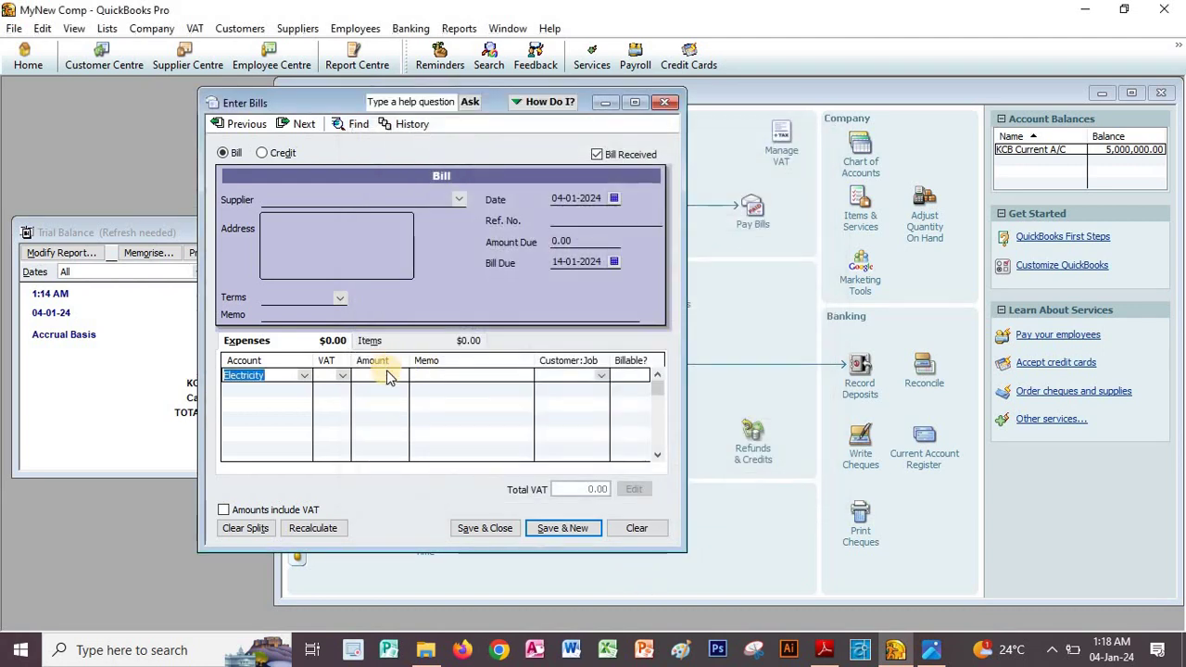
Set the Electricity amount to 3,000, quick-add KPLC as the supplier, and save the bill, continuing with a blank one.
click(387, 373)
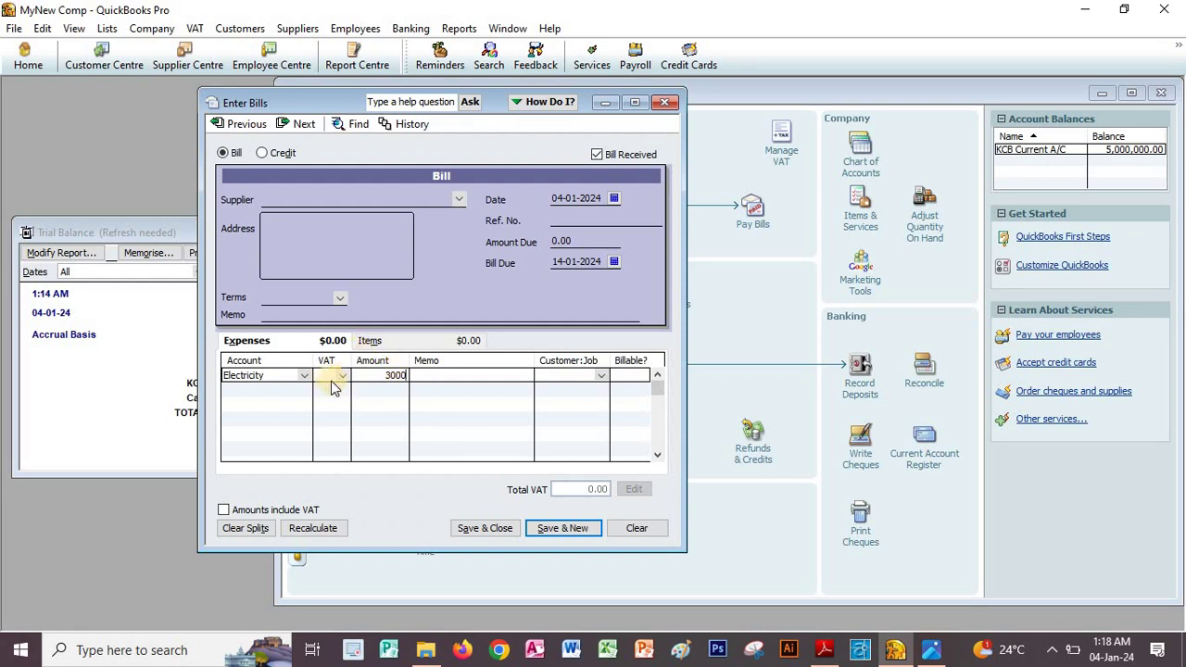
click(320, 200)
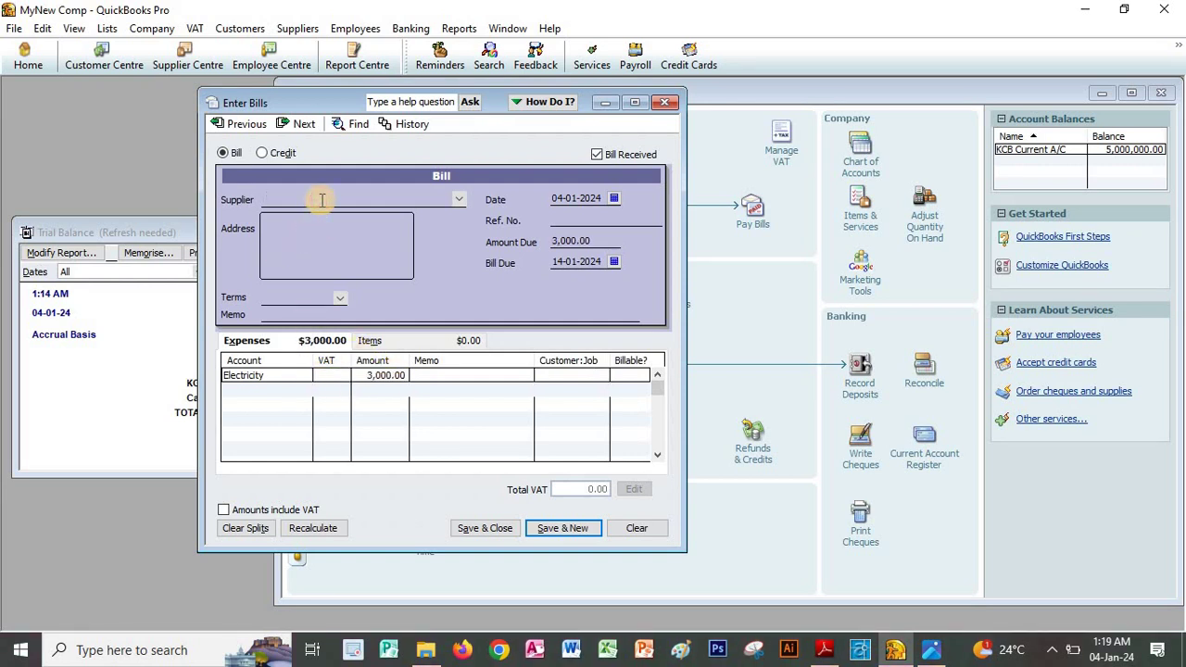
text(KPLC)
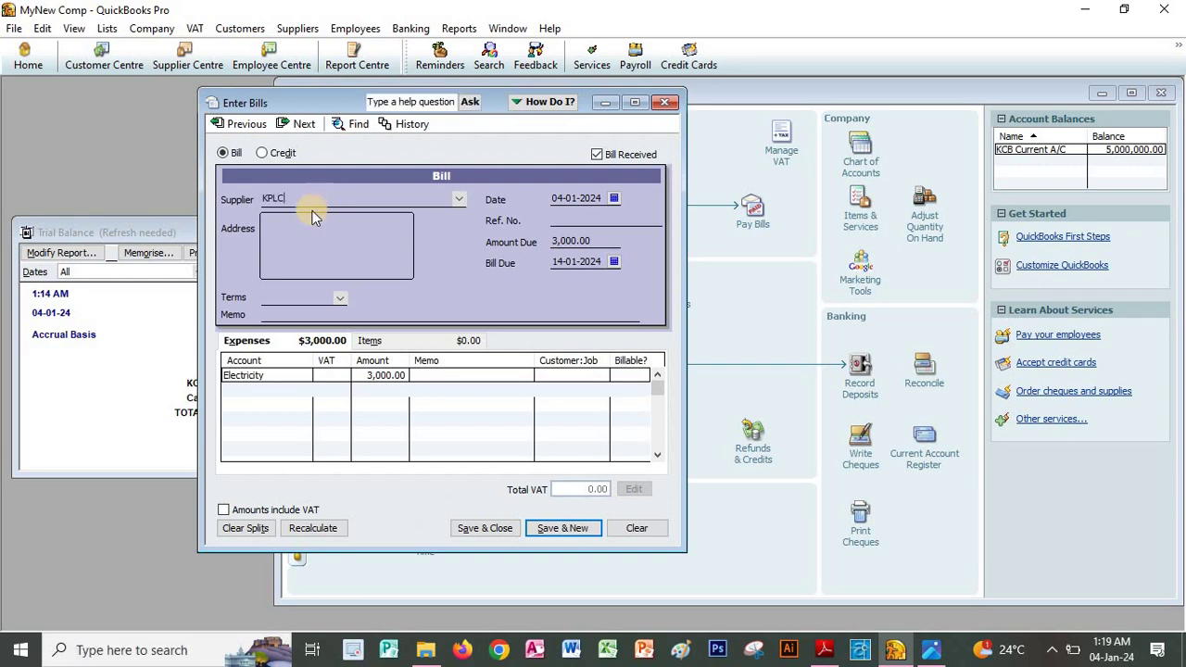
key(Tab)
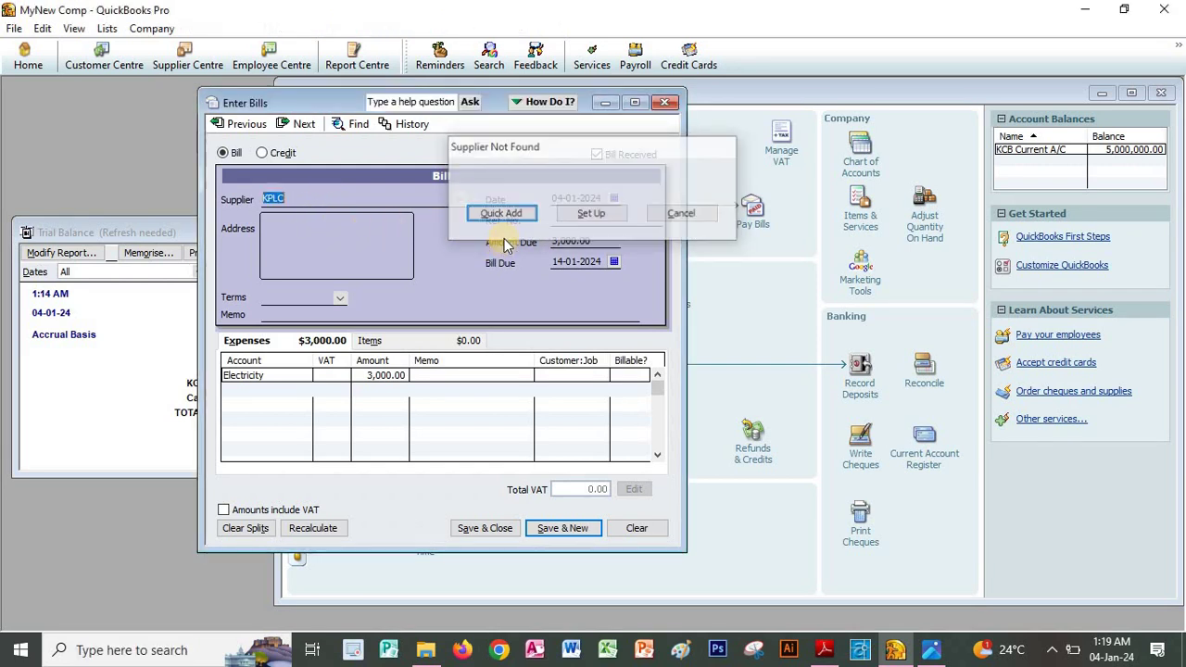
click(547, 528)
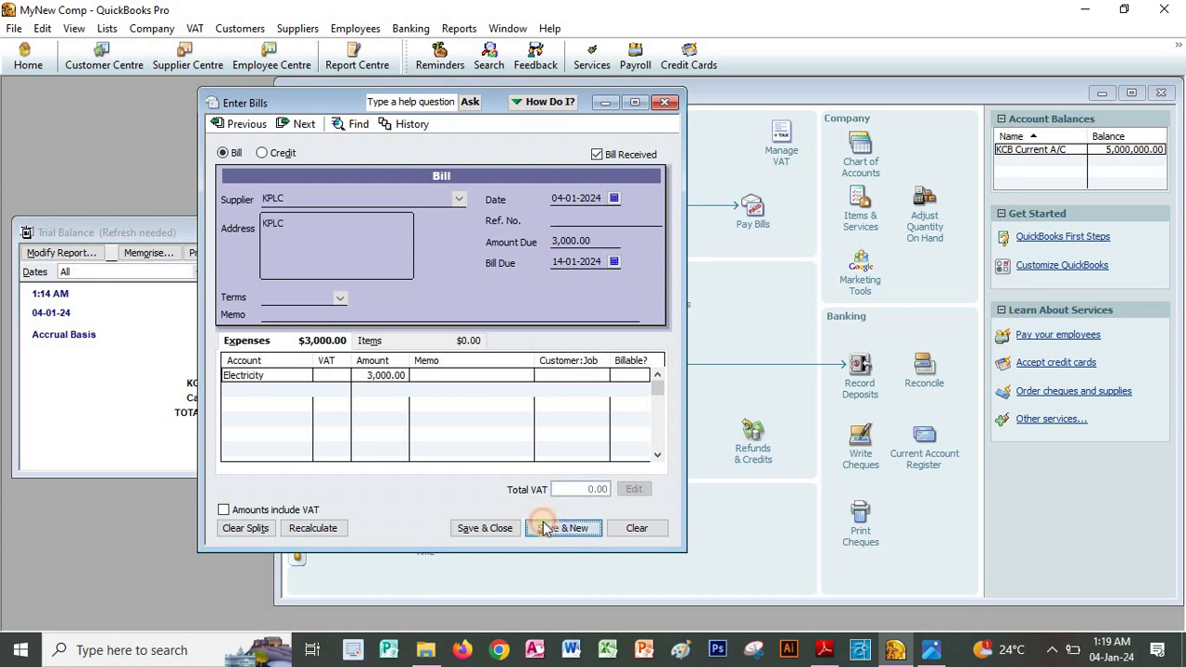
Check the fourth expense in QB Exs.pdf, and start a new Fixed Asset item named Business Track on the bill's item list.
key(alt+Tab)
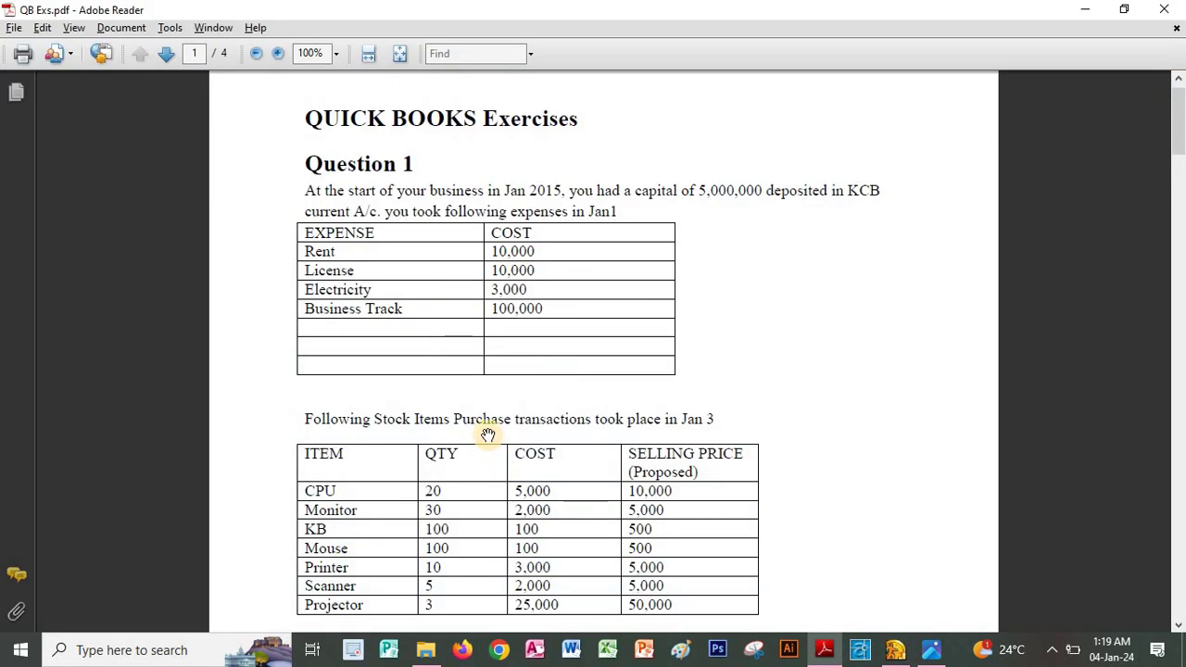
key(alt+Tab)
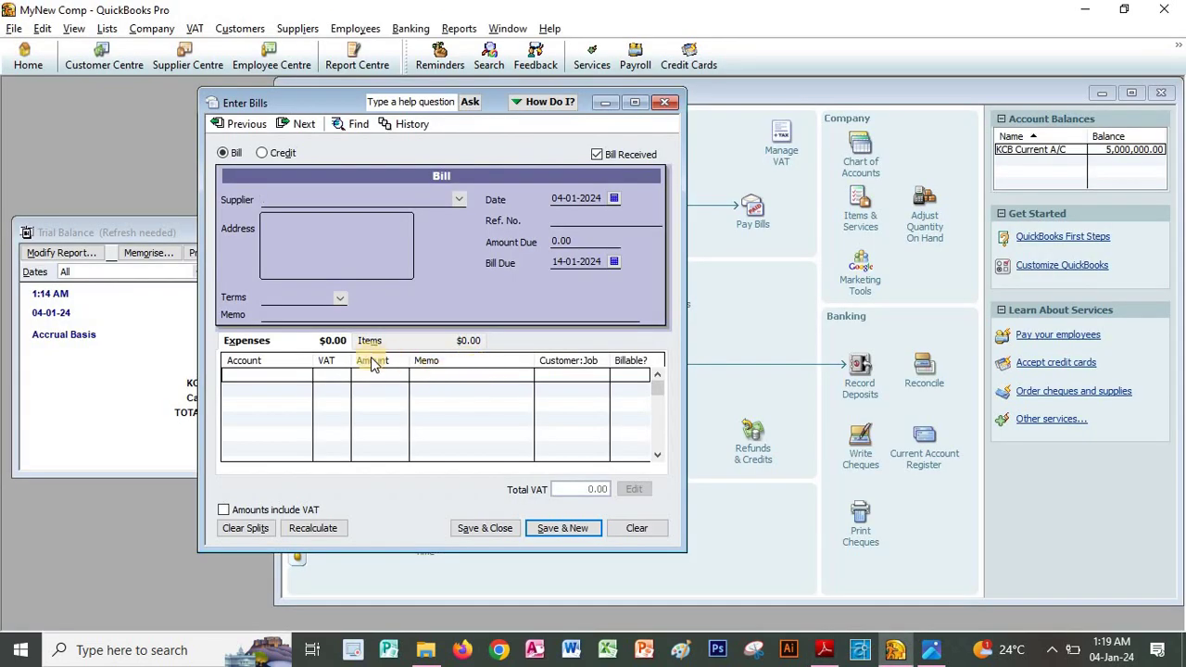
click(301, 375)
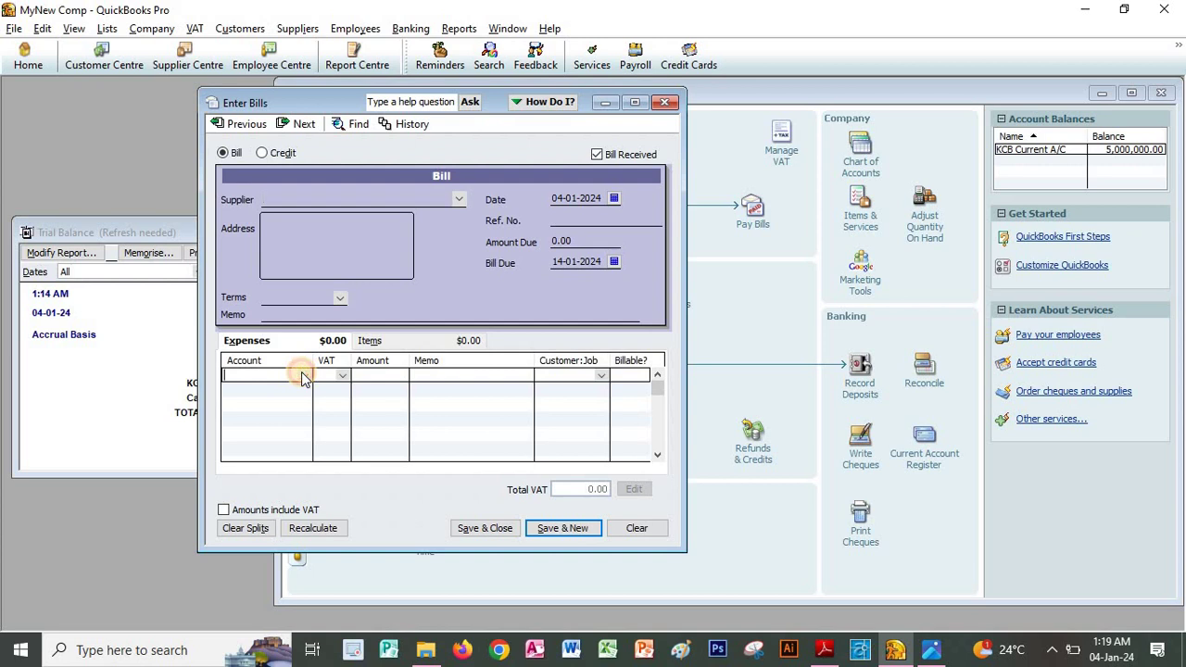
click(375, 341)
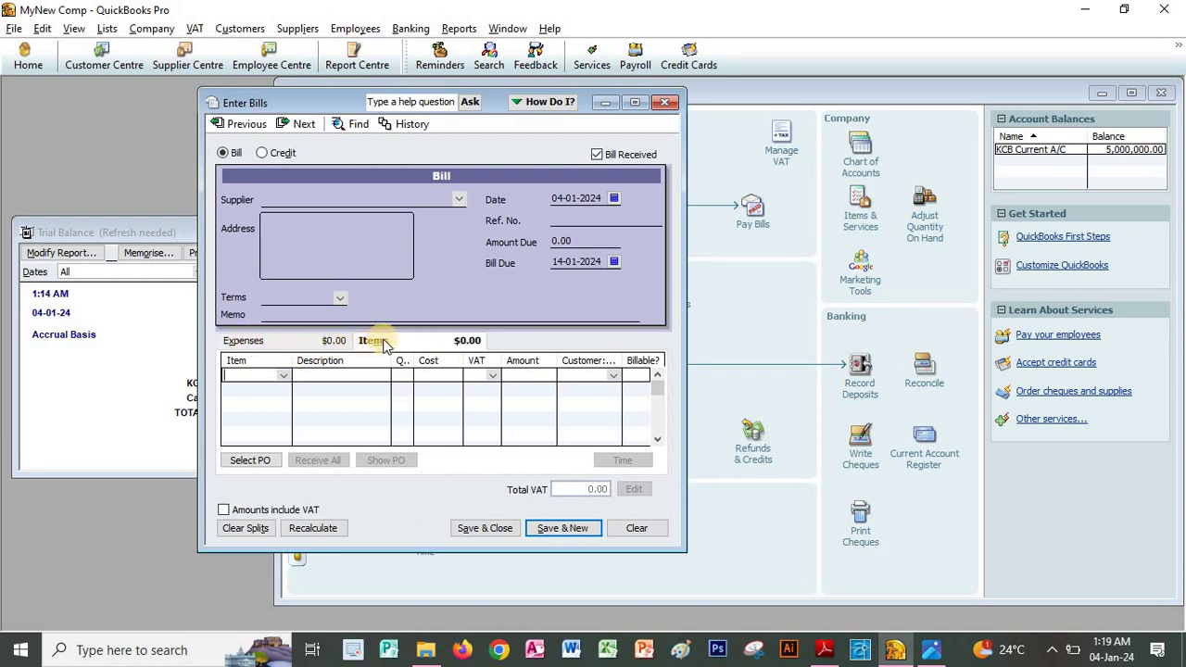
click(285, 380)
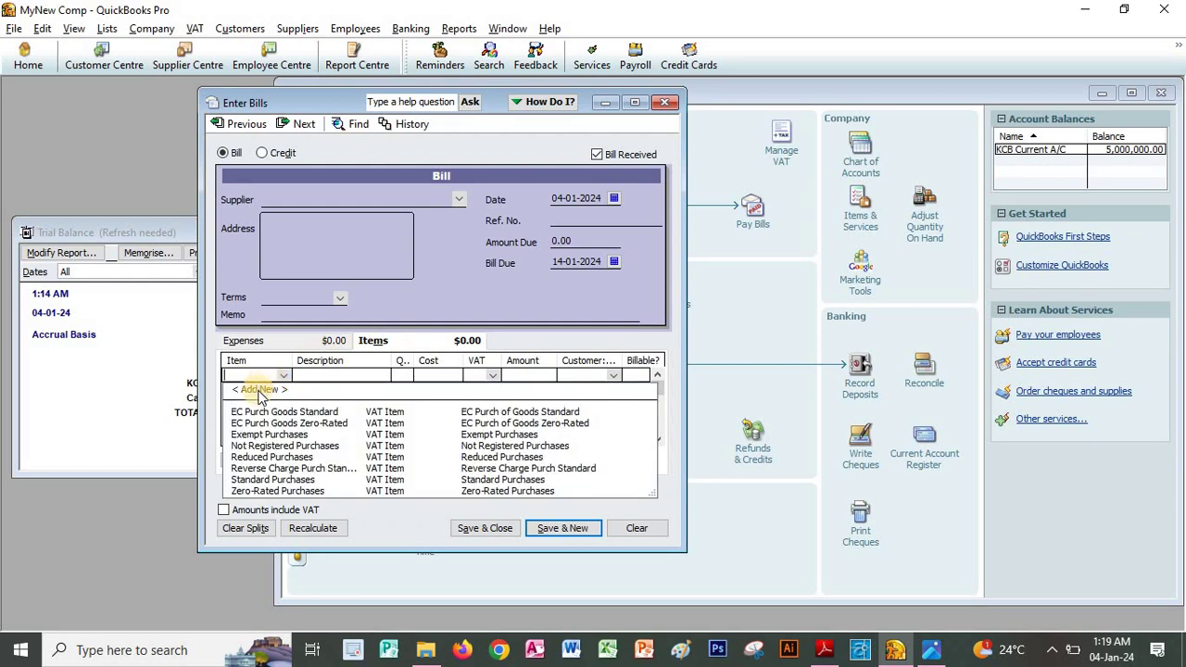
click(261, 391)
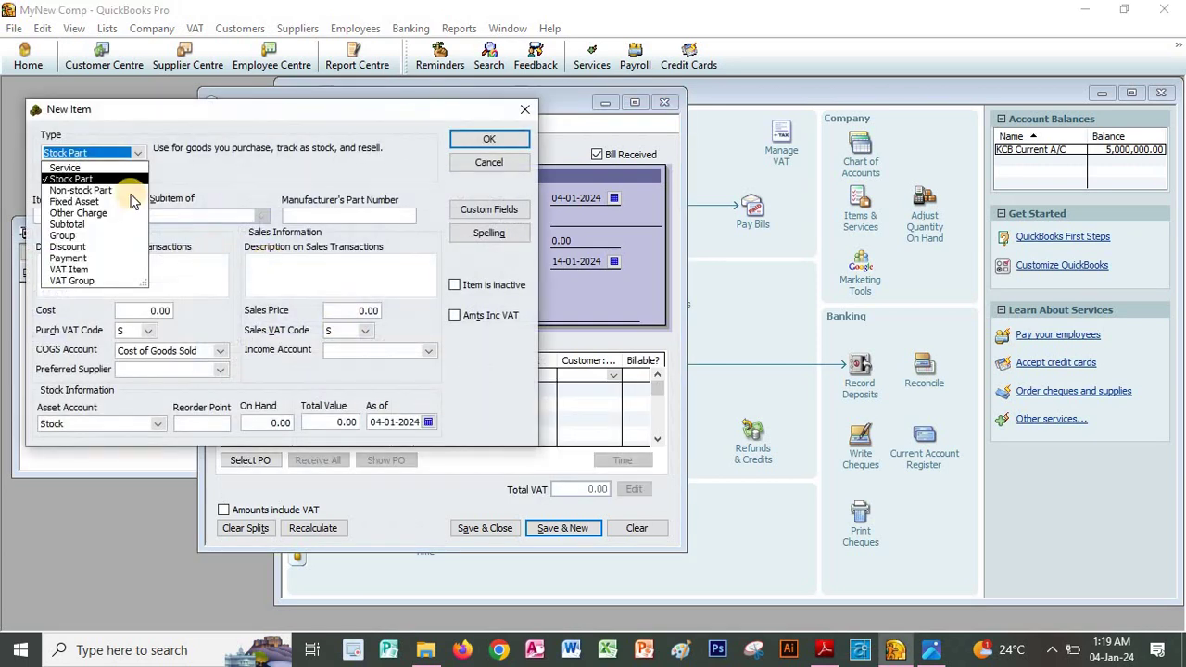
click(74, 190)
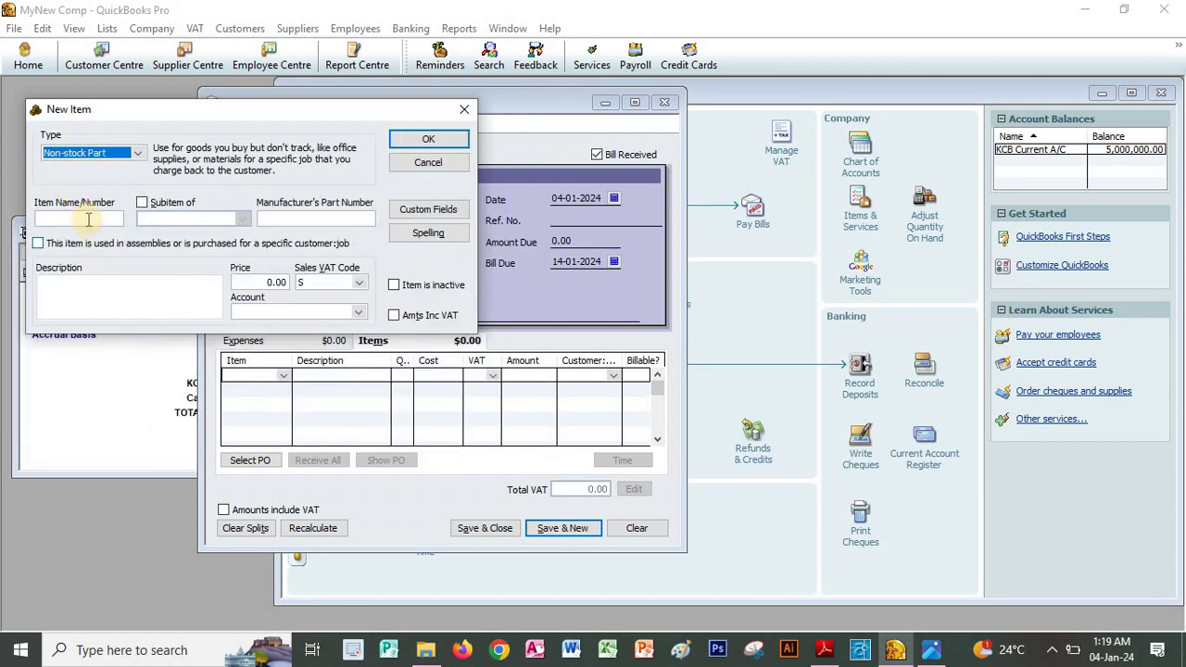
click(137, 152)
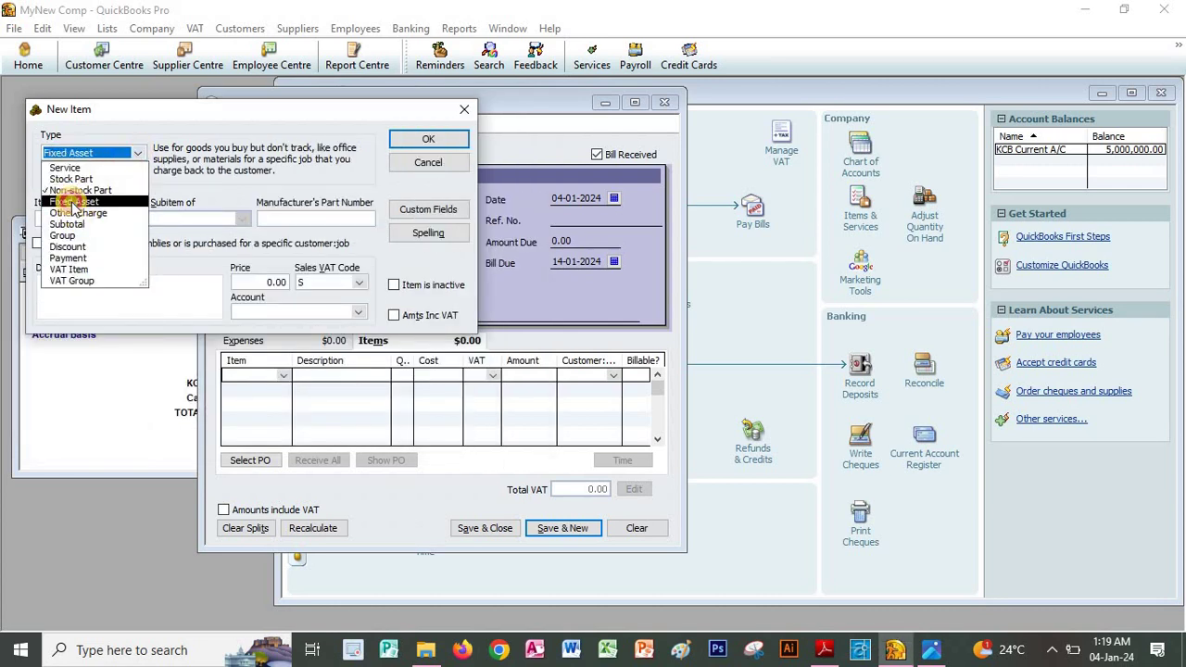
click(74, 202)
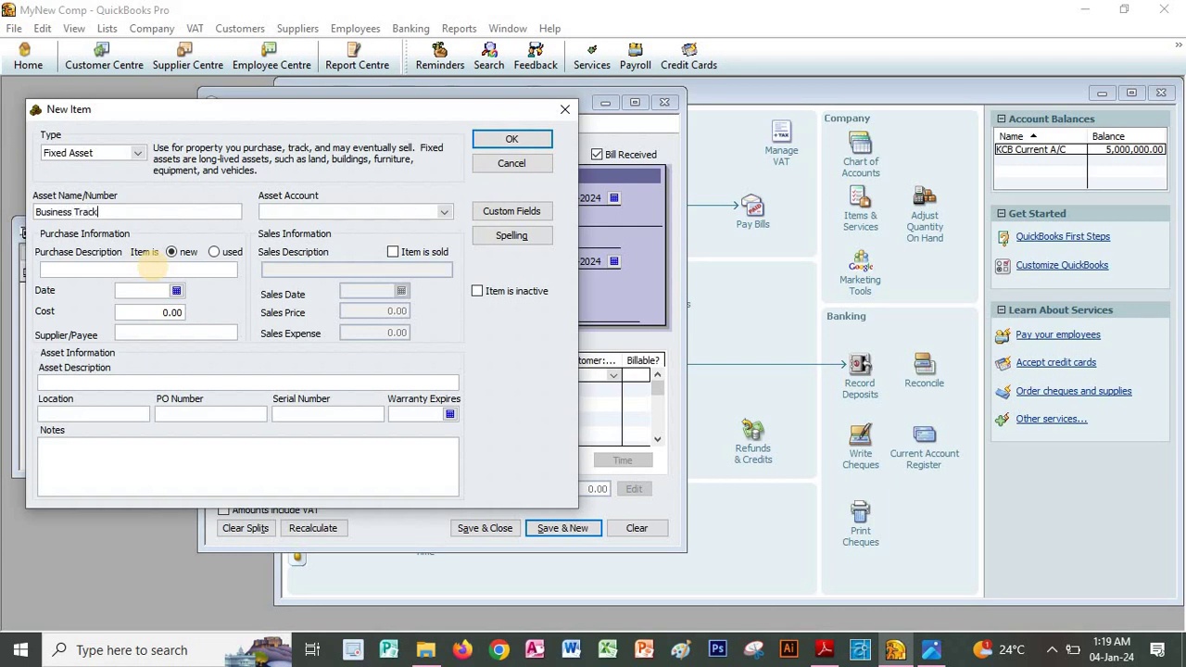
Create a Fixed Asset account named Motor Vehicle as the asset account for Business Track.
click(346, 211)
click(445, 212)
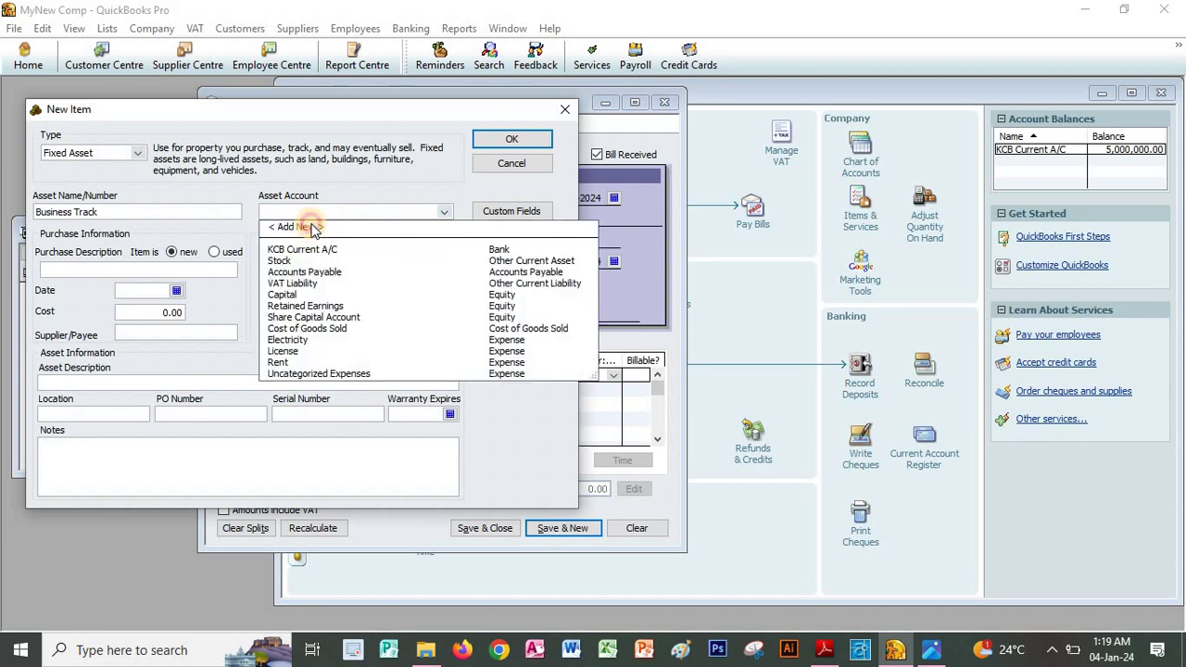
click(296, 227)
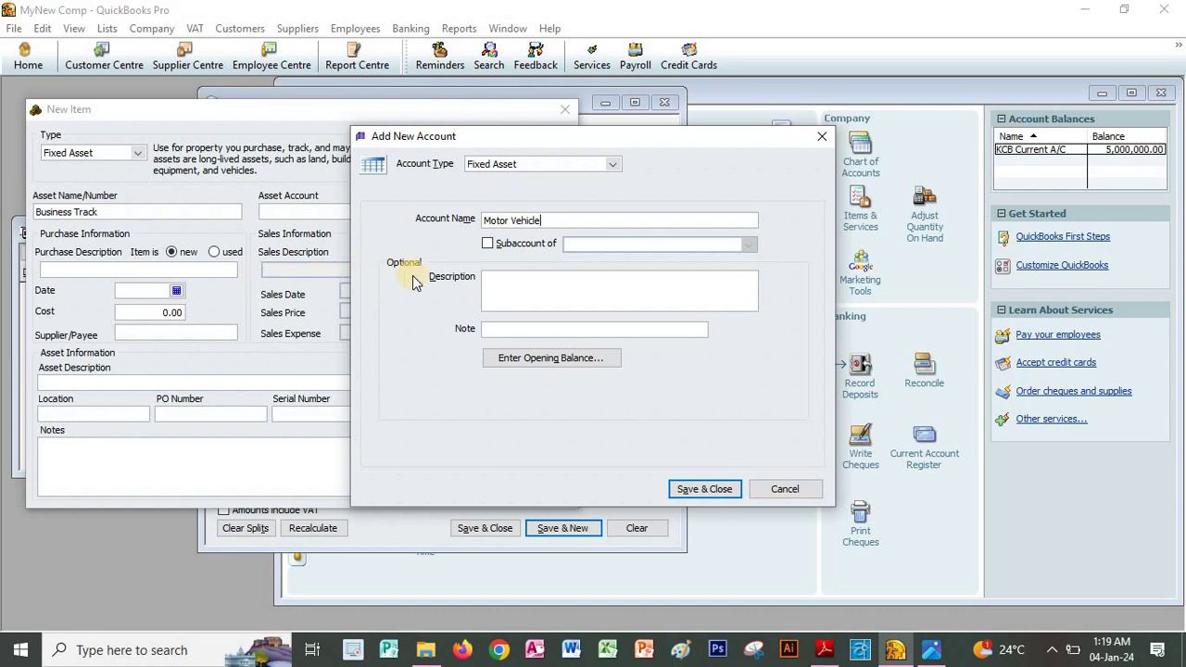
click(706, 489)
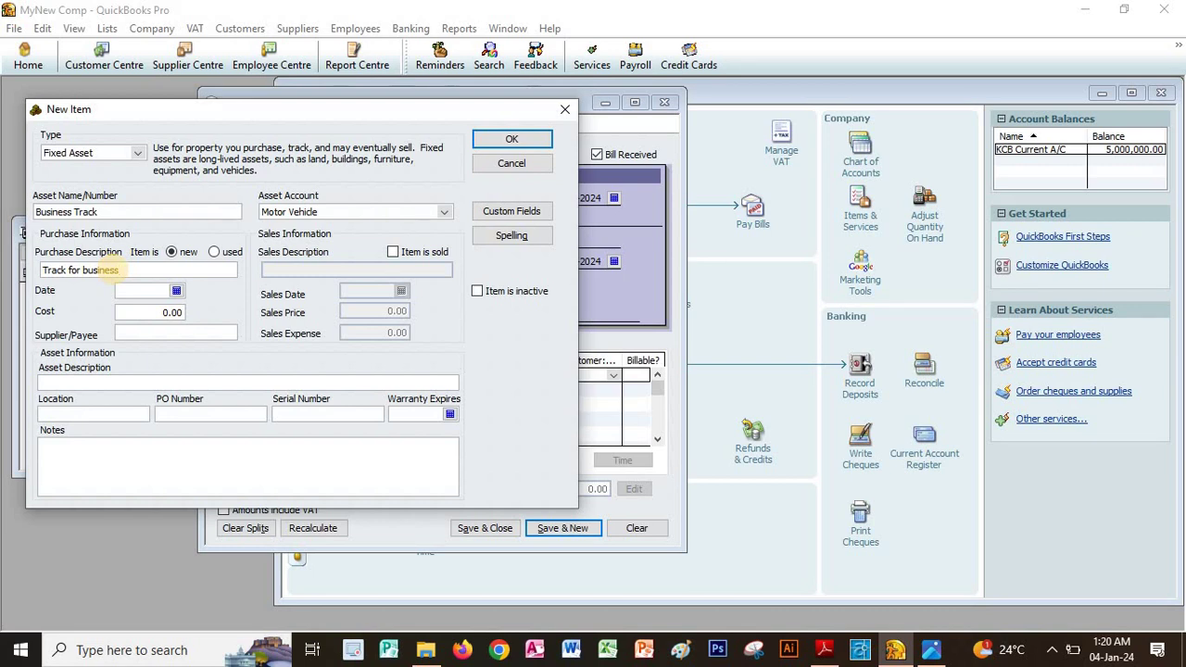
Give Business Track the purchase description Track for business, cost 100,000 and date 04-01-2024, and save the item to the bill.
click(160, 311)
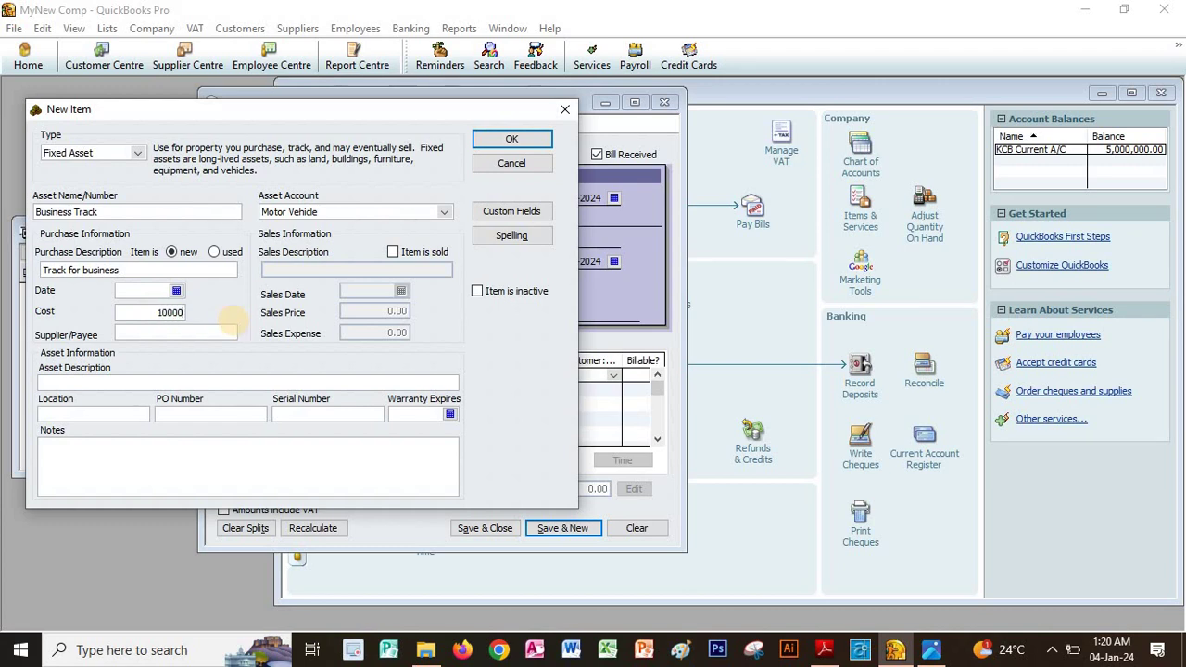
click(177, 292)
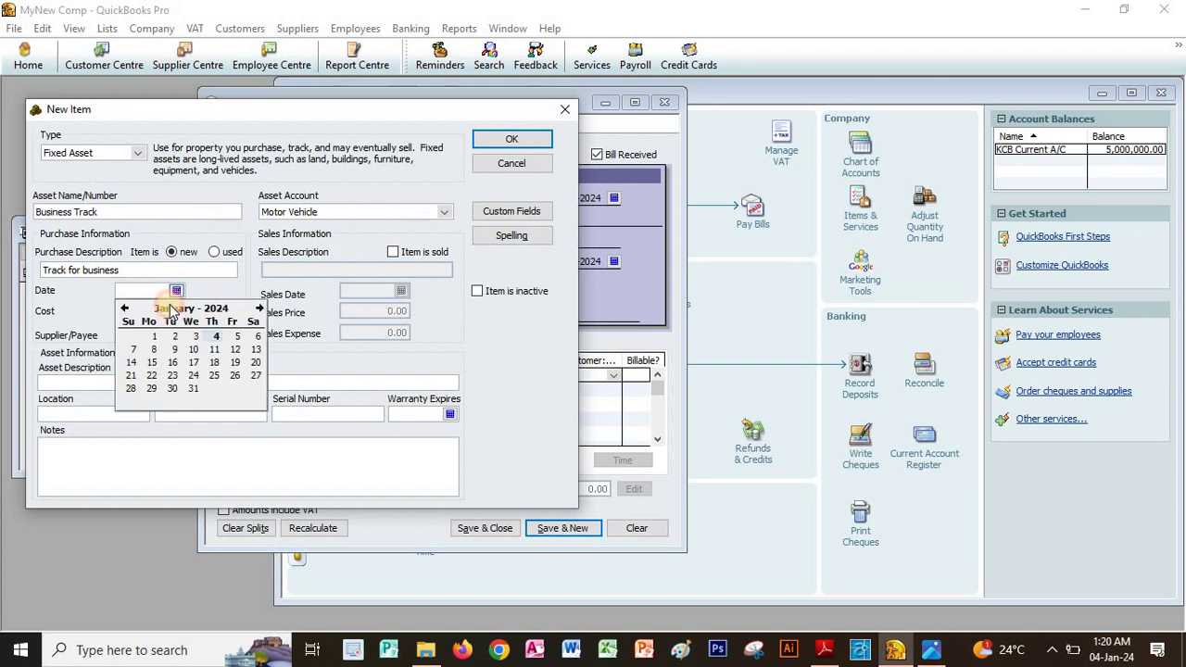
click(212, 339)
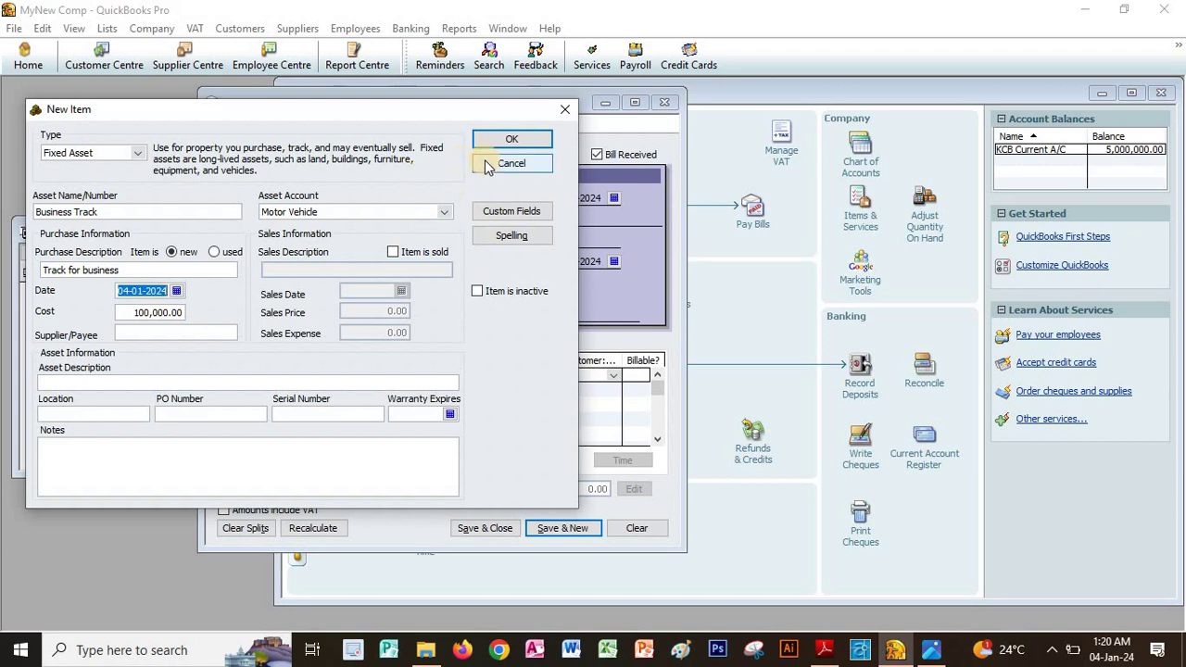
click(511, 139)
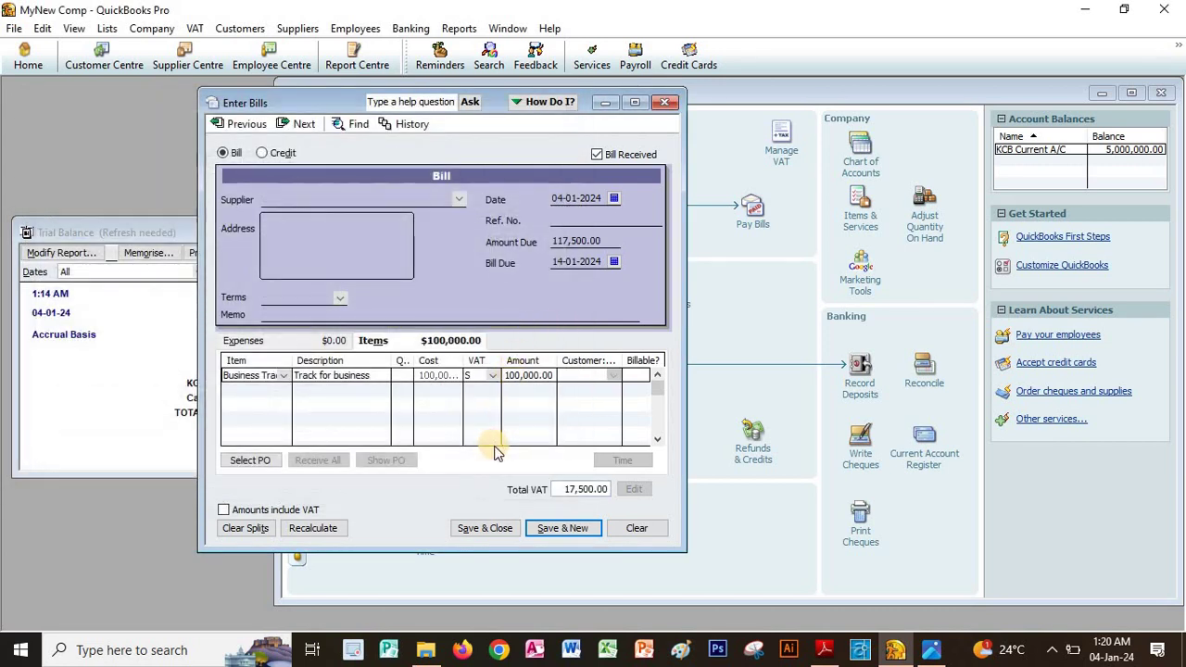
Set the VAT code of the Business Track line to E (Exempt), and try to save and close the bill.
click(491, 375)
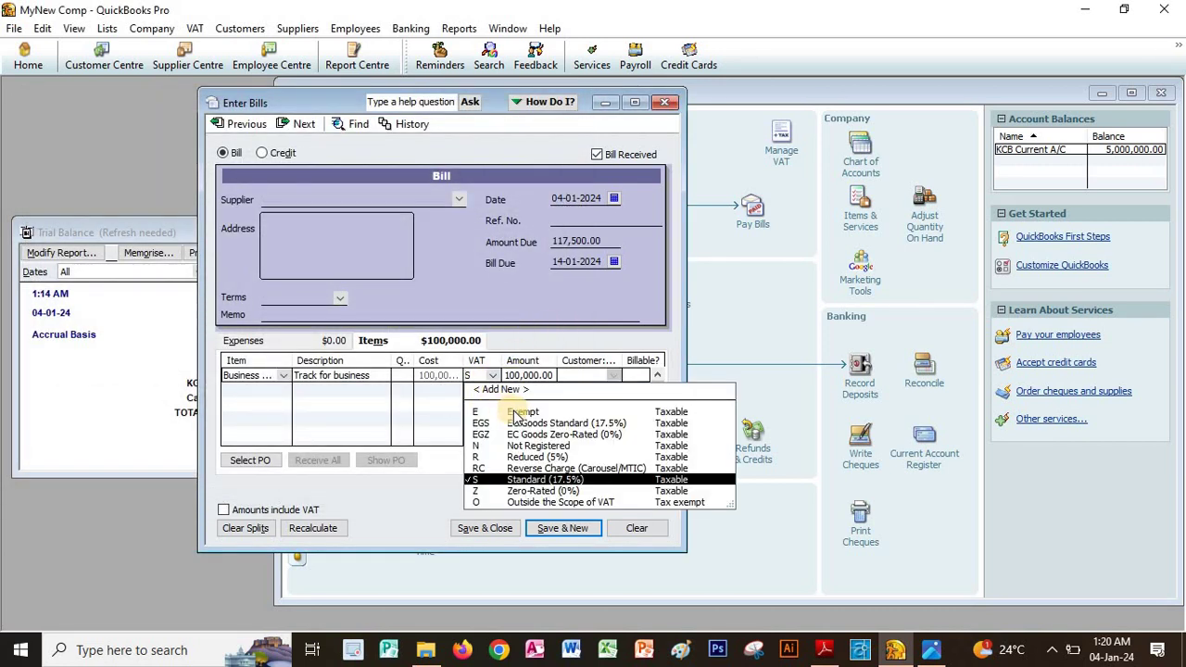
click(492, 410)
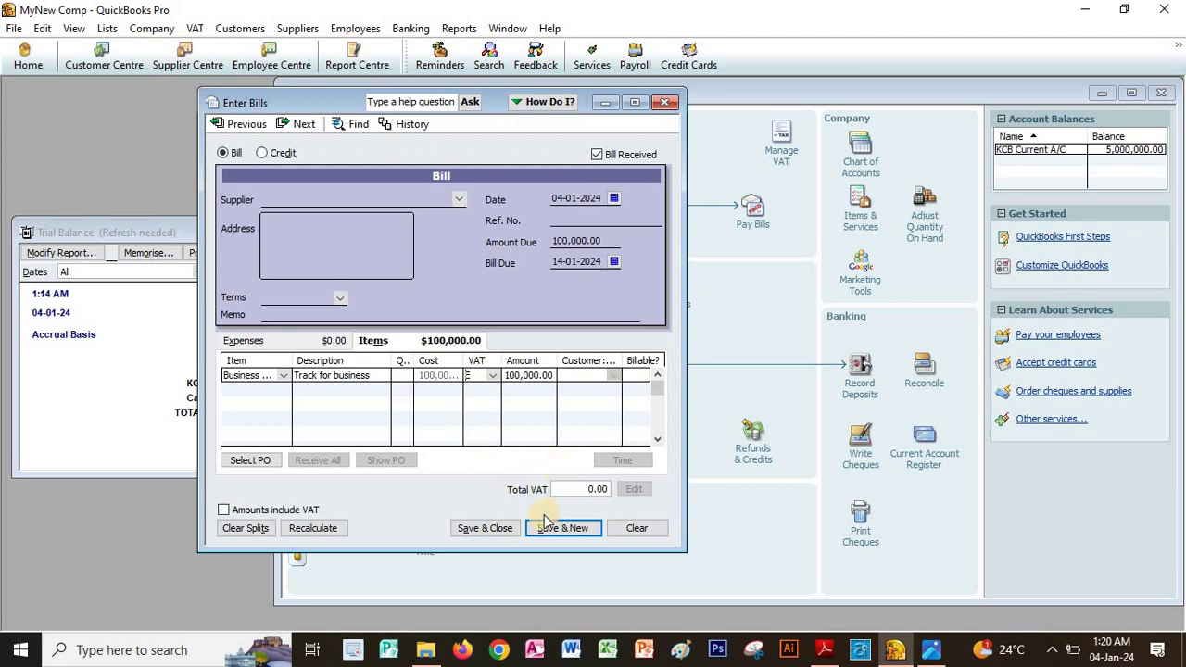
click(485, 529)
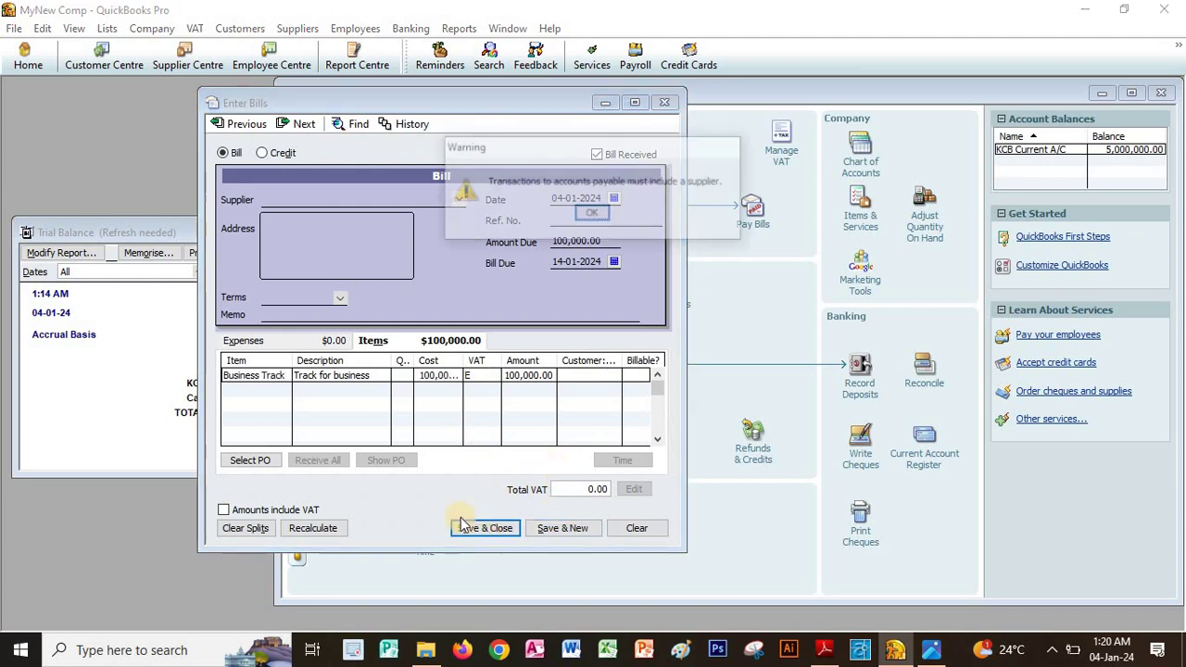
click(591, 216)
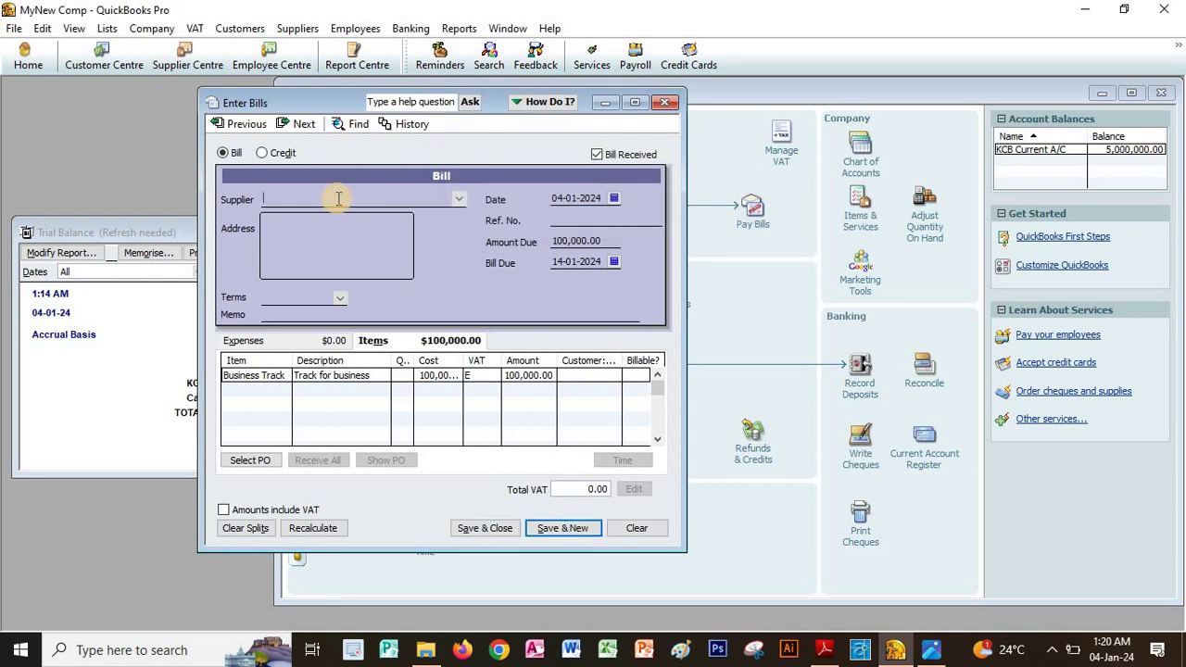
Add CMC as the supplier on the Business Track bill, then save and close the bill.
text(CM)
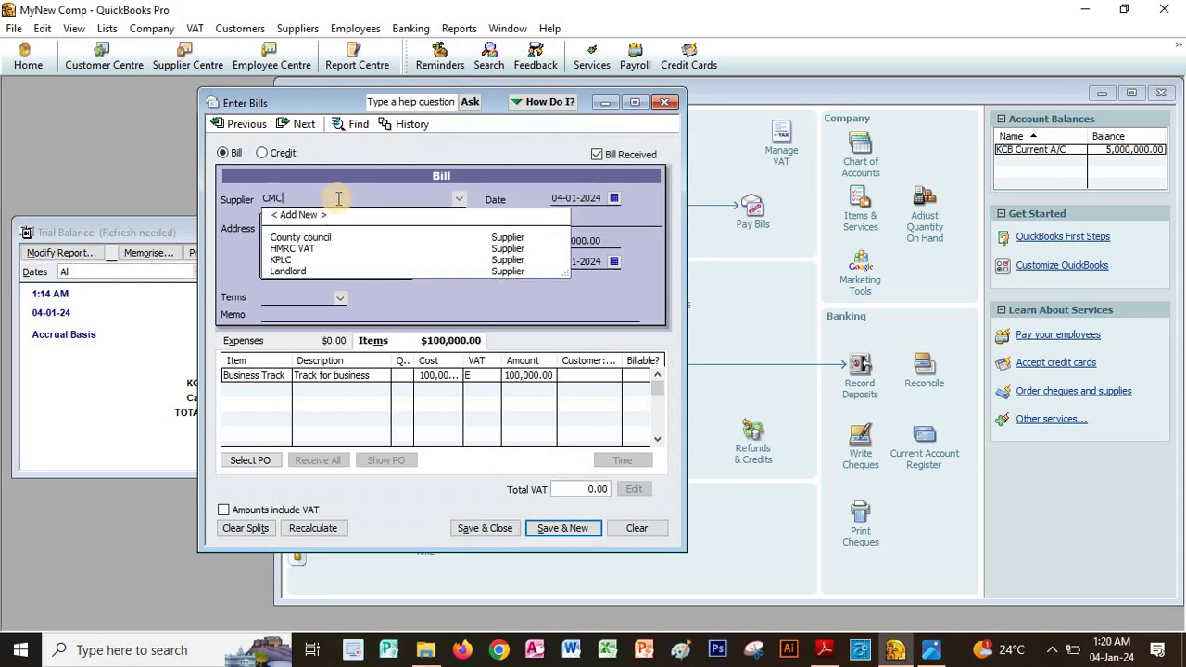
text(C)
click(338, 198)
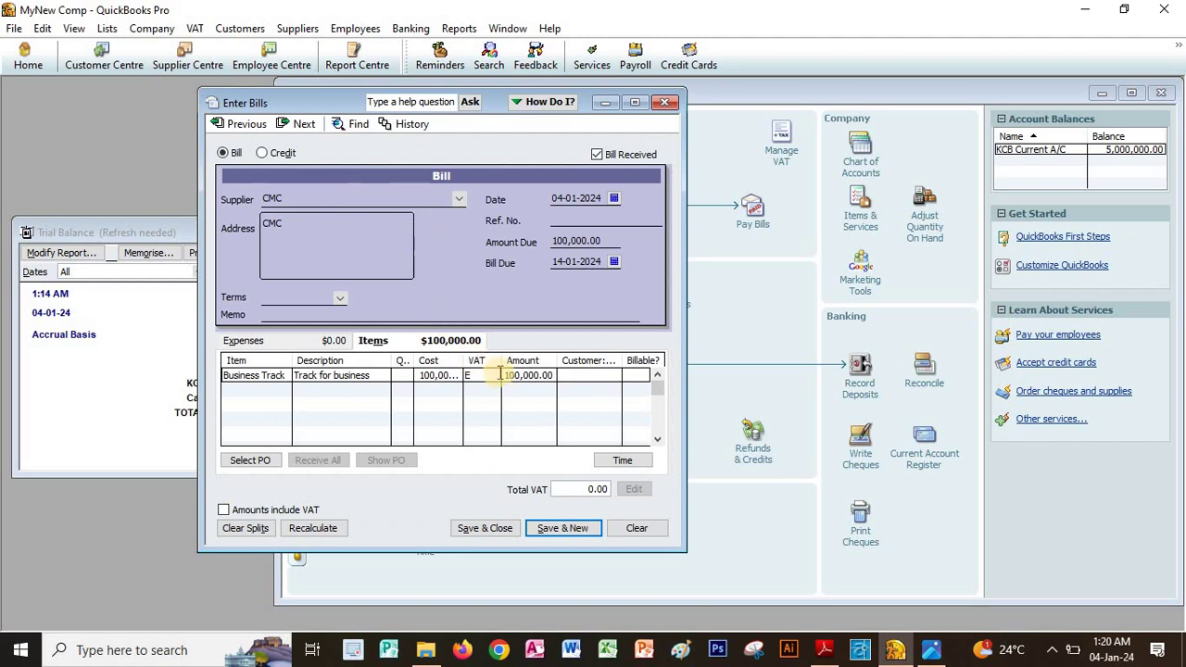
click(509, 528)
Refresh the Trial Balance report and check the Motor Vehicle and Accounts Payable balances.
click(220, 350)
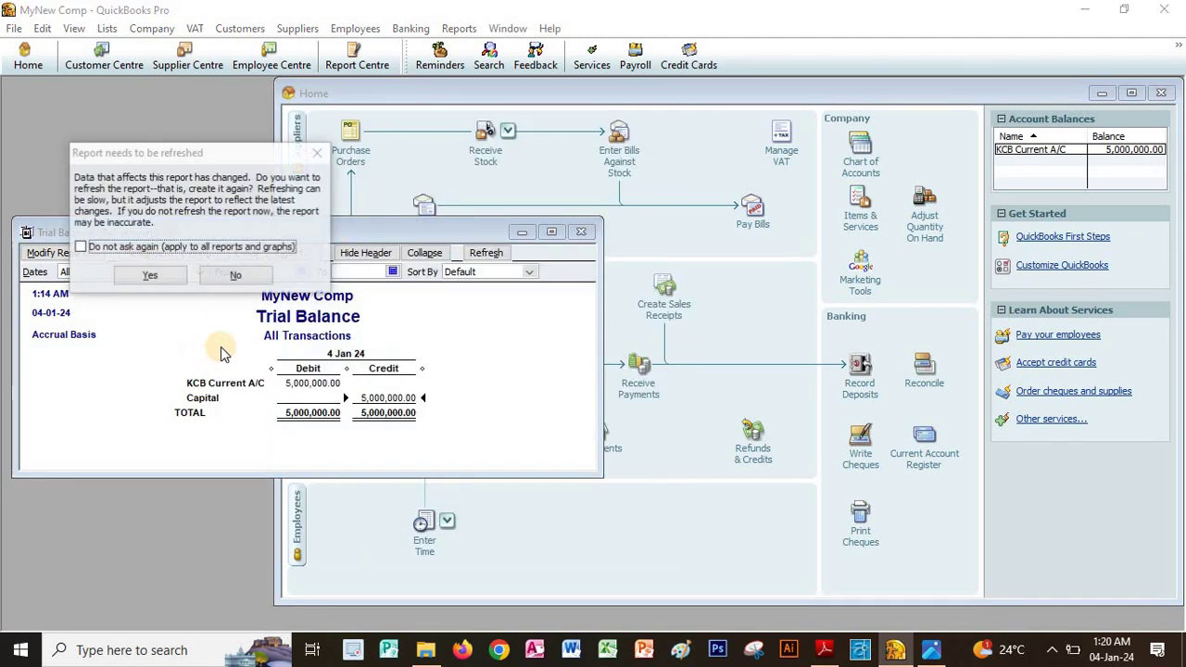
click(150, 275)
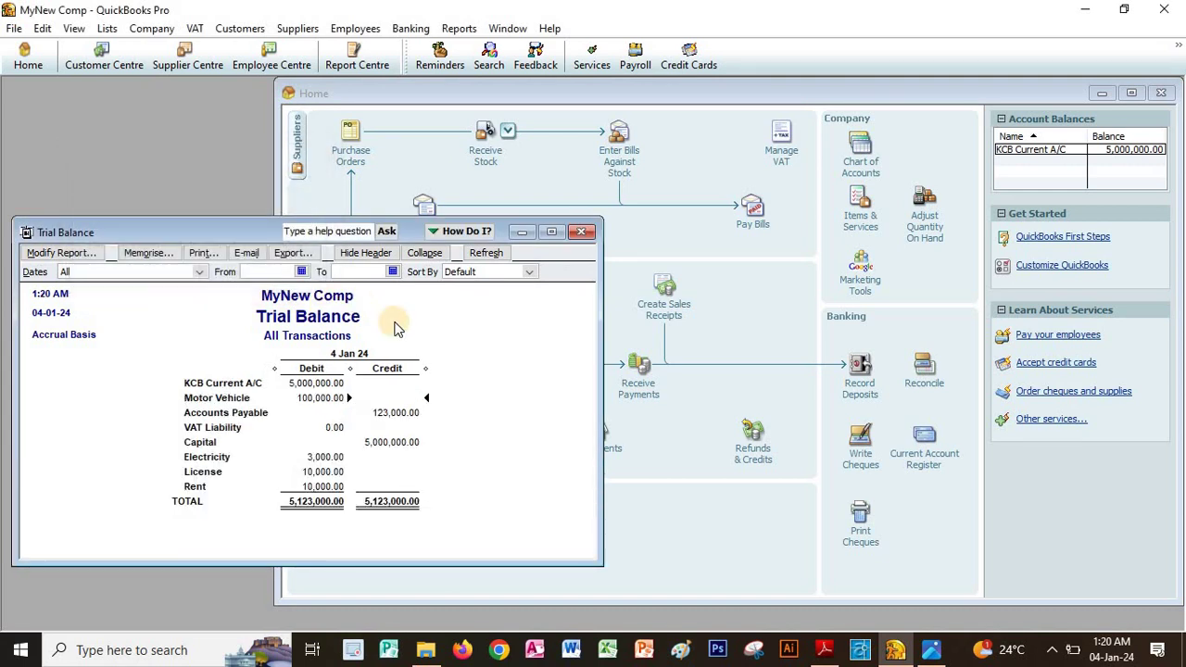
click(312, 399)
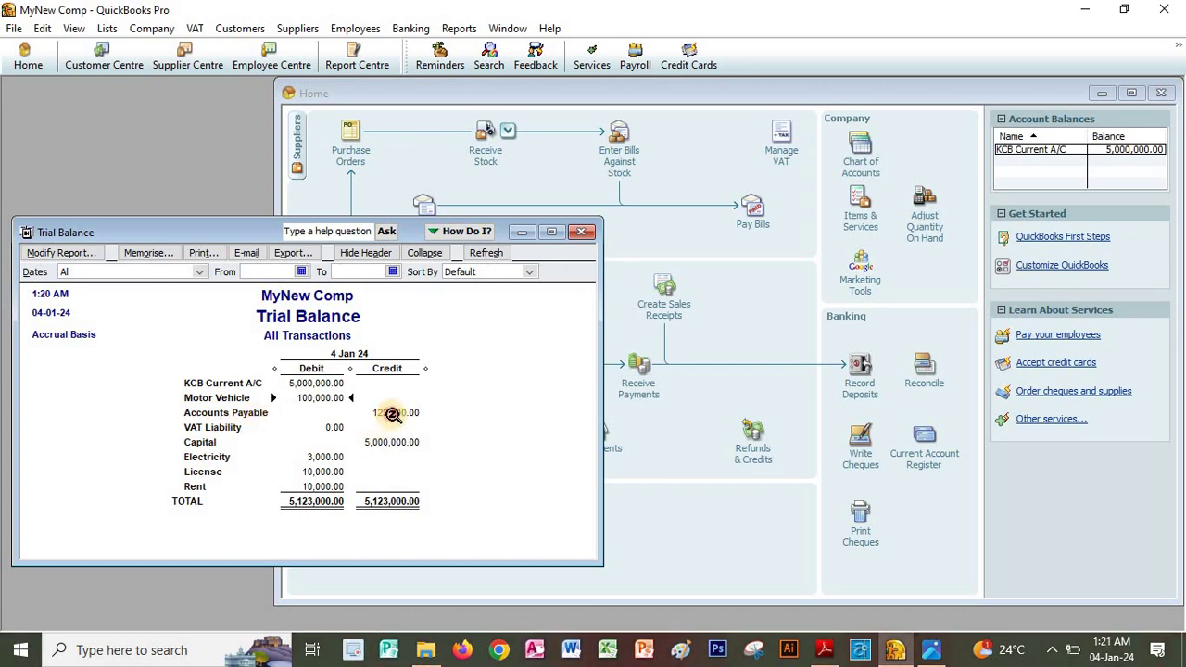
click(225, 420)
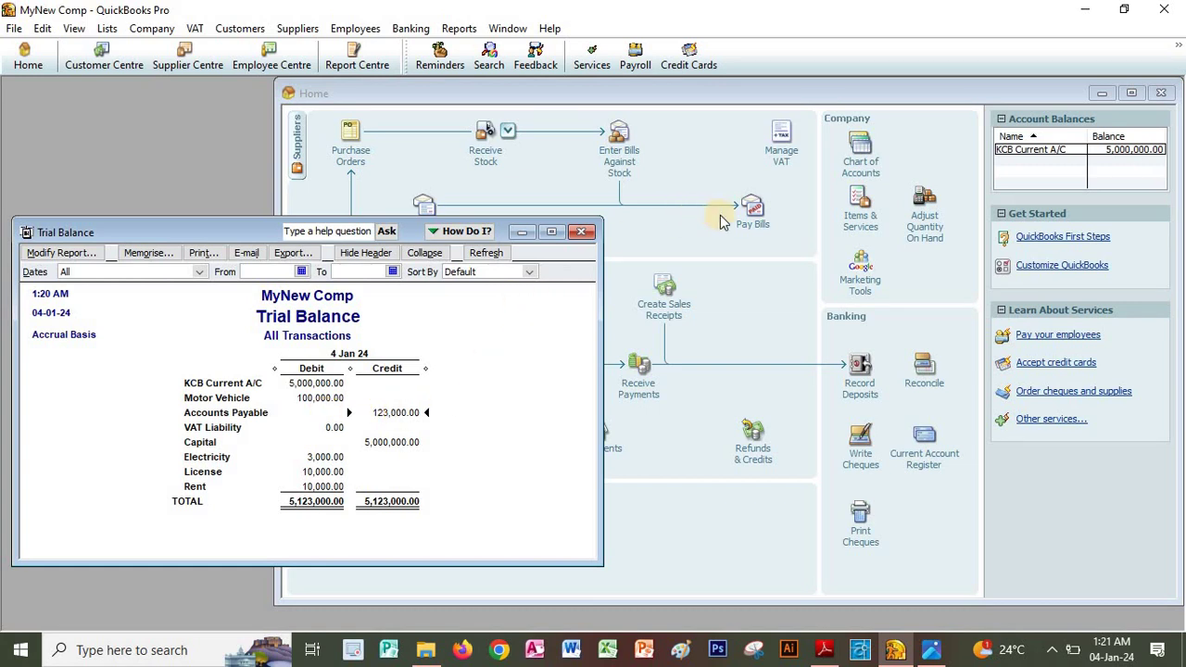
Pay the Landlord, County council, KPLC and CMC bills in full by cheque from KCB Current A/C, dated 04-01-2024.
click(749, 211)
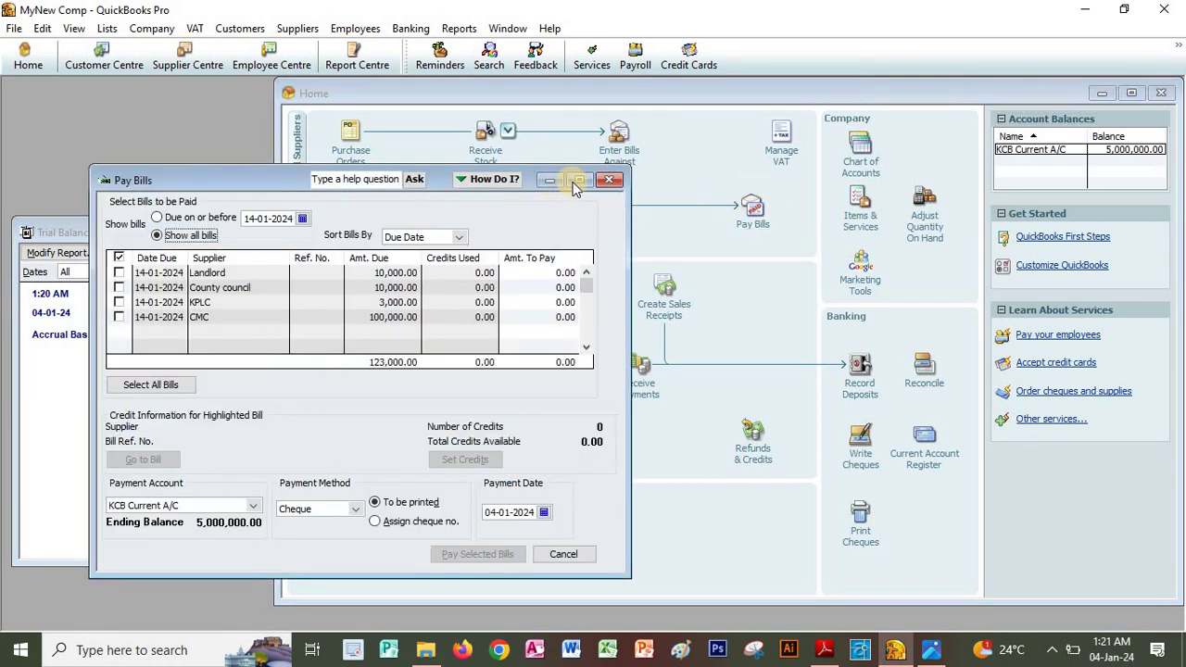
click(609, 179)
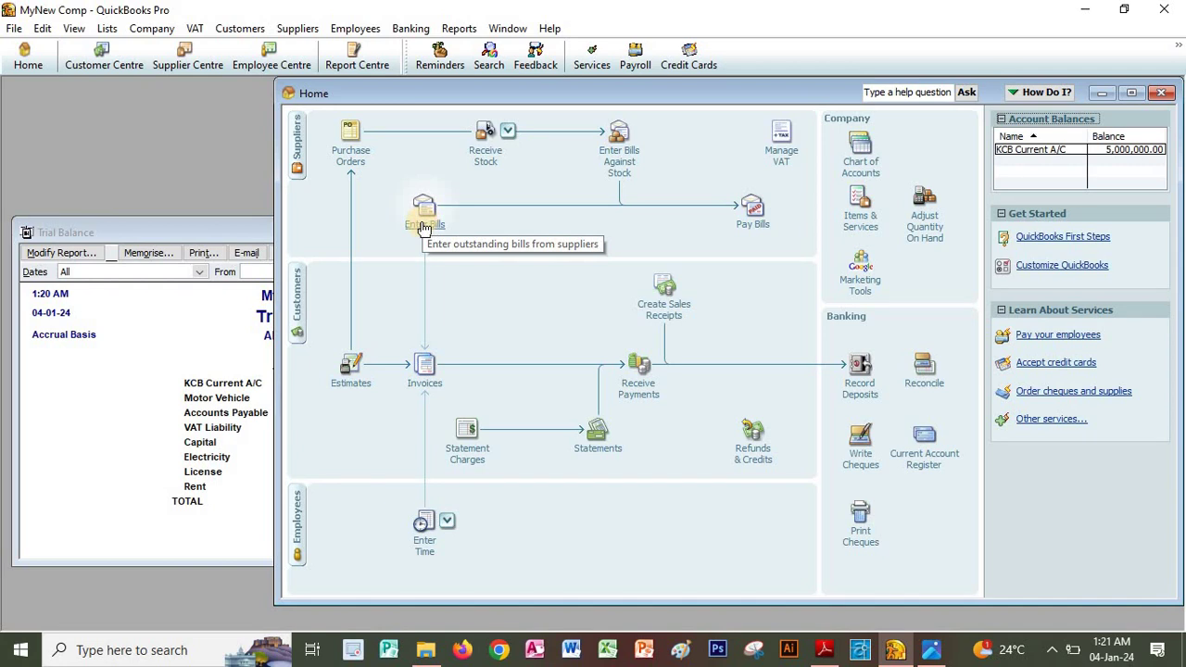
click(752, 209)
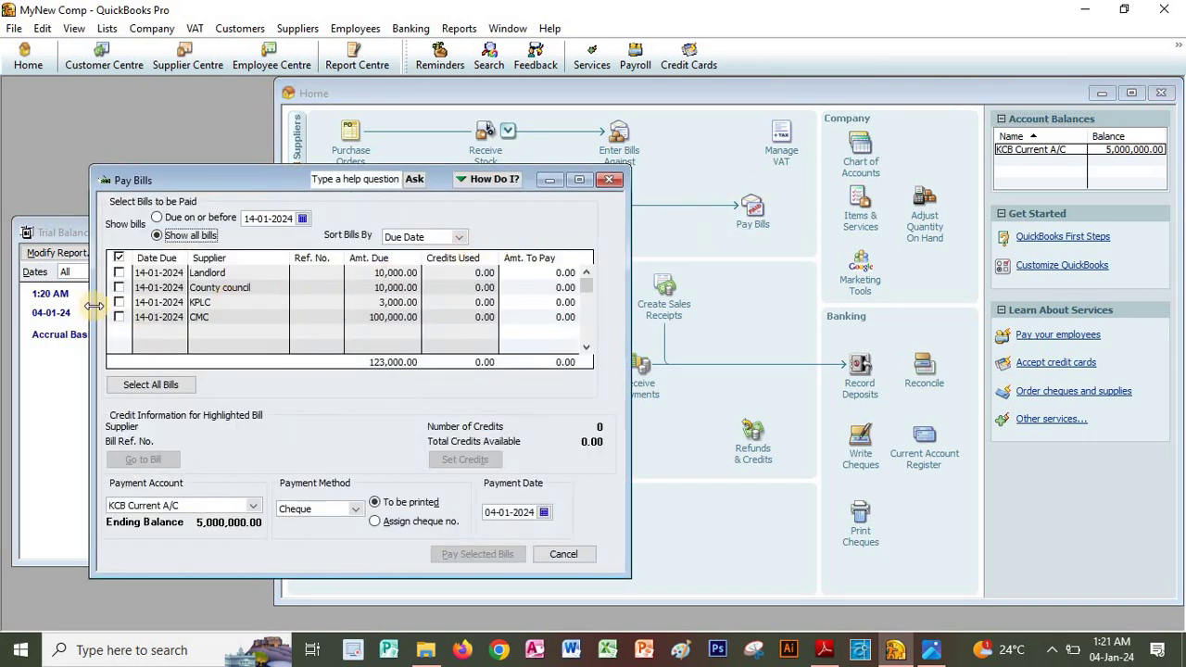
click(118, 287)
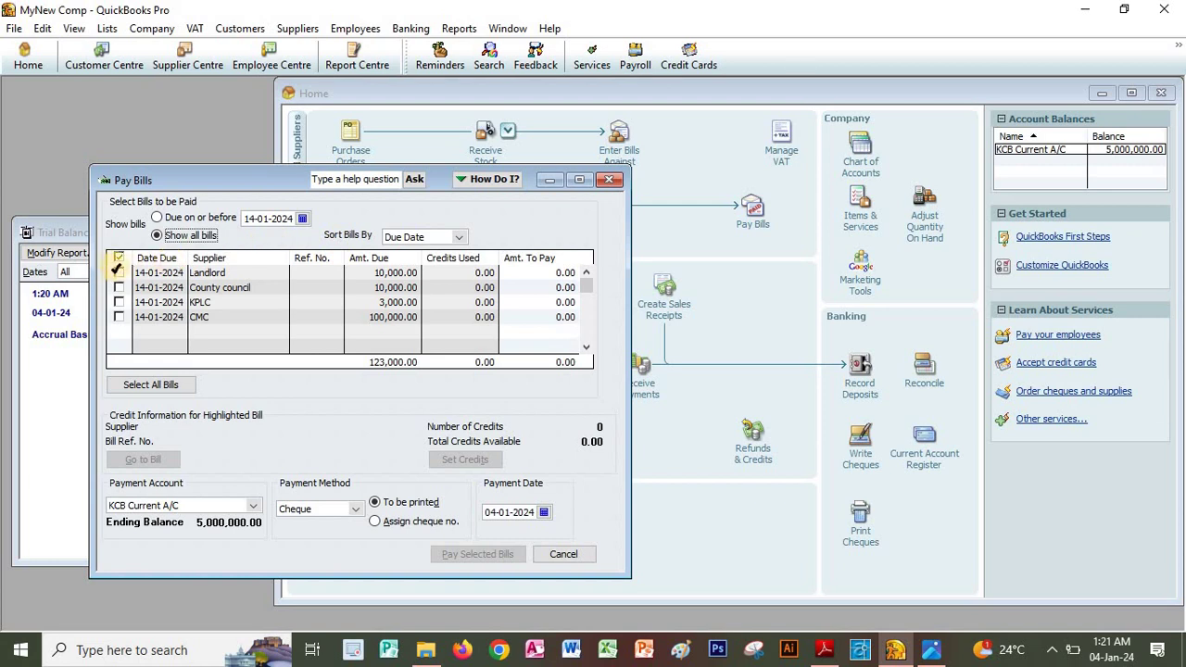
click(119, 273)
click(118, 287)
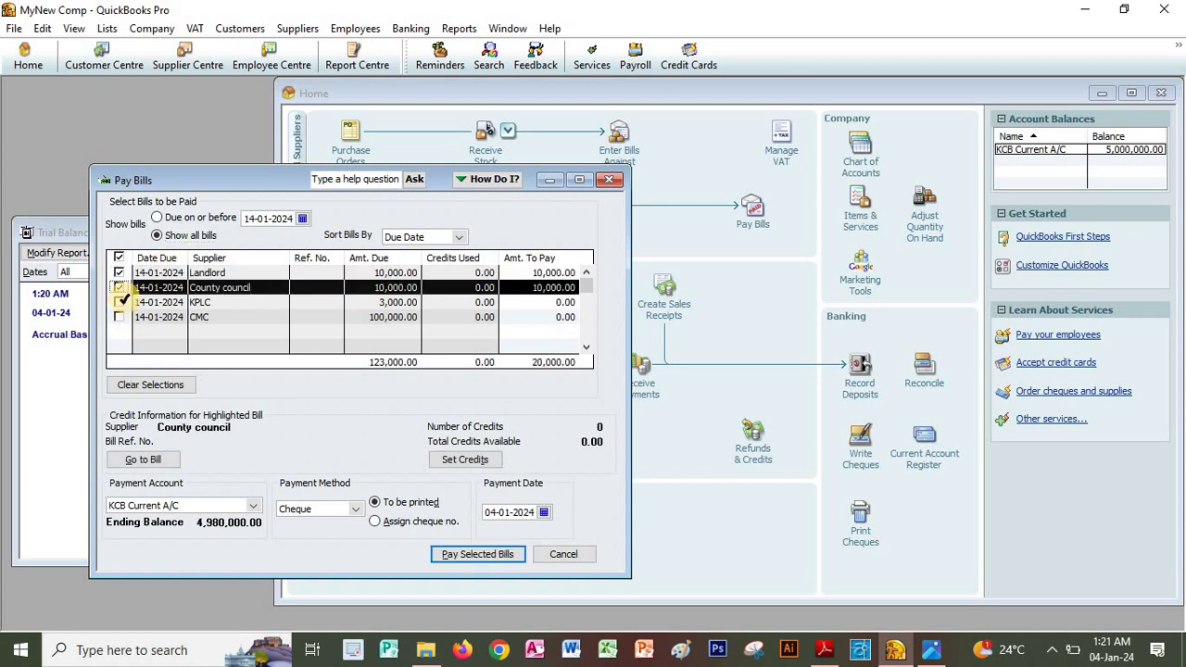
click(118, 302)
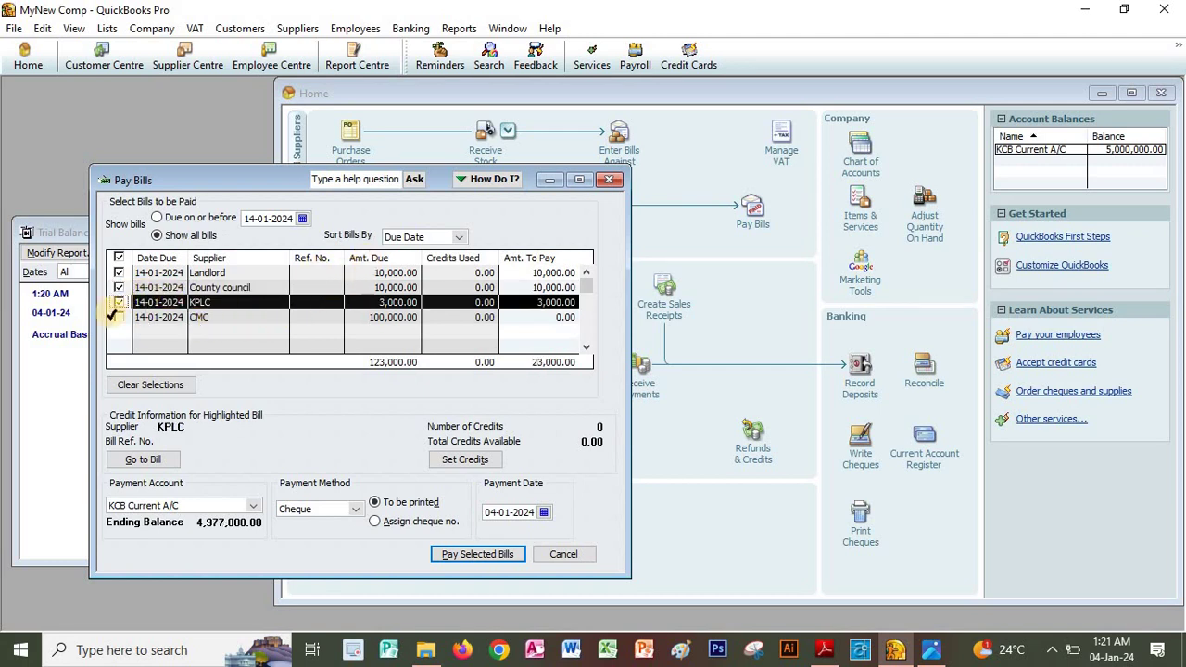
click(121, 316)
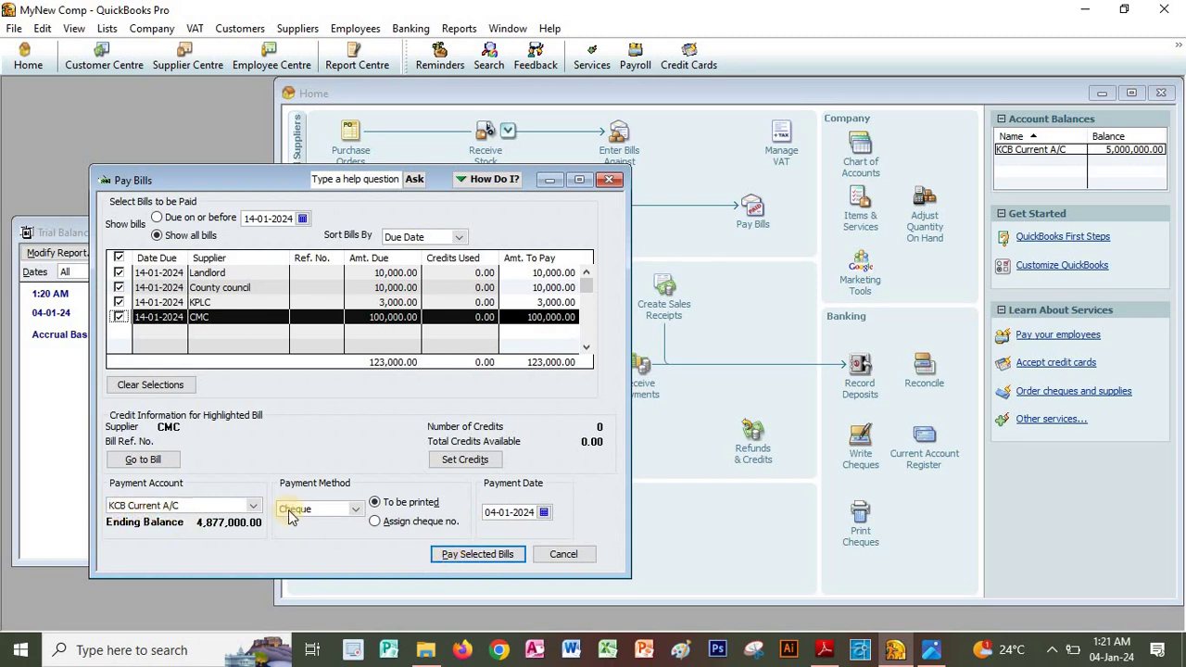
click(481, 554)
click(440, 523)
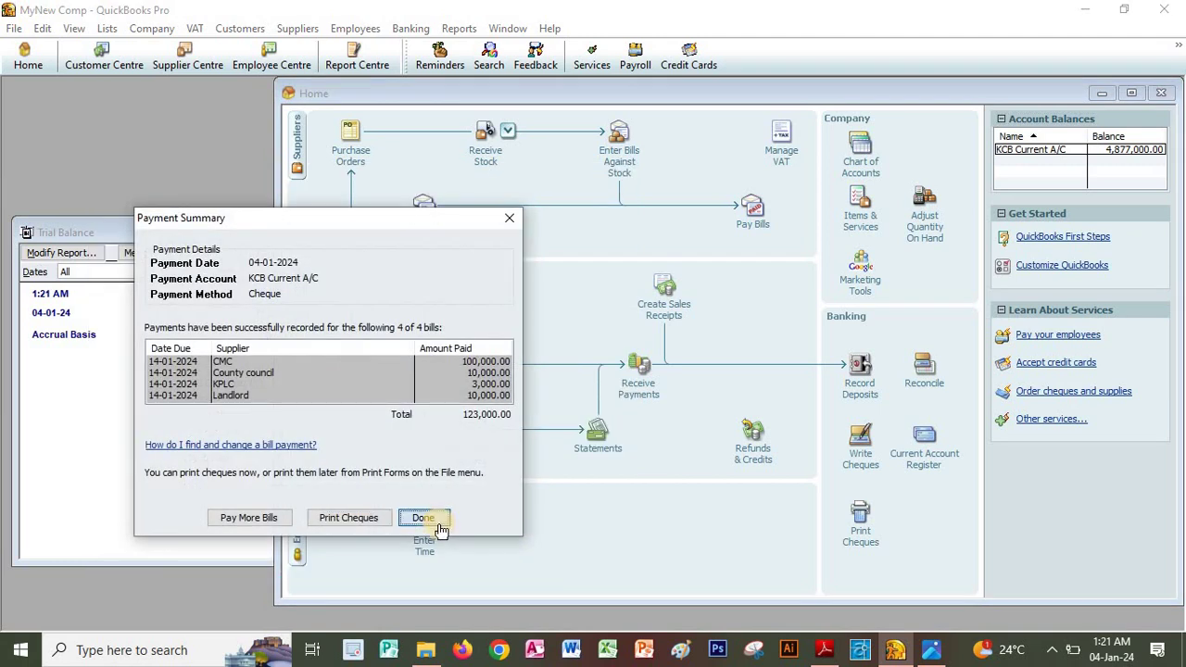
Check the Accounts Payable balance in the Trial Balance after the bill payments.
click(157, 411)
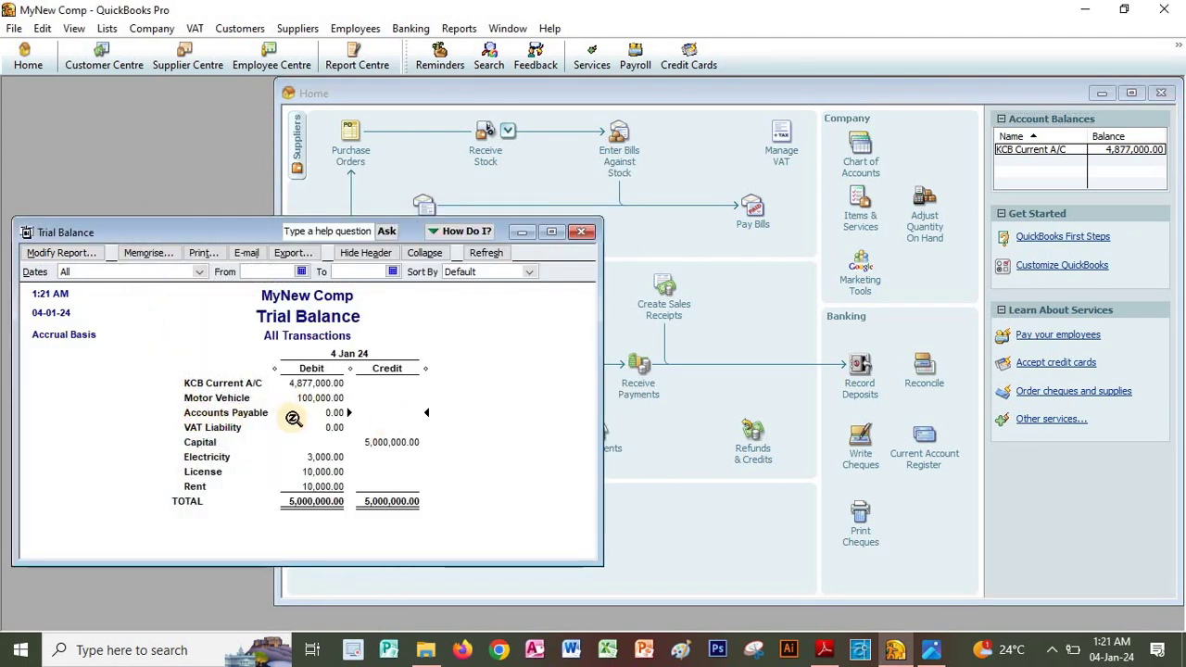
click(324, 414)
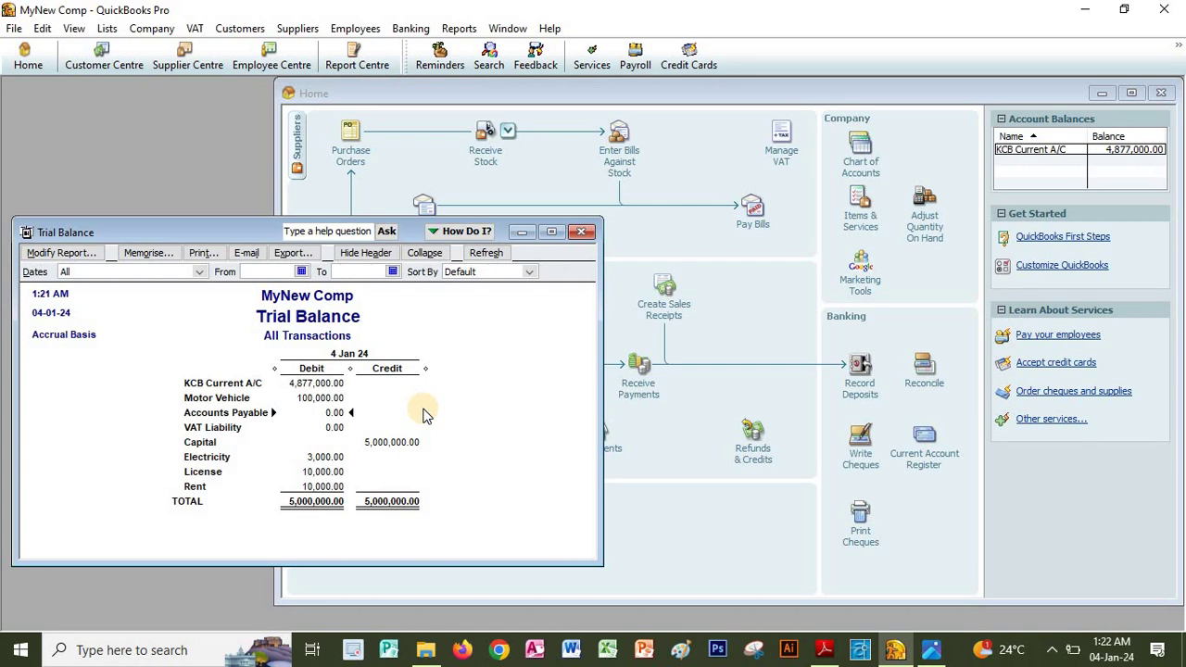
click(654, 479)
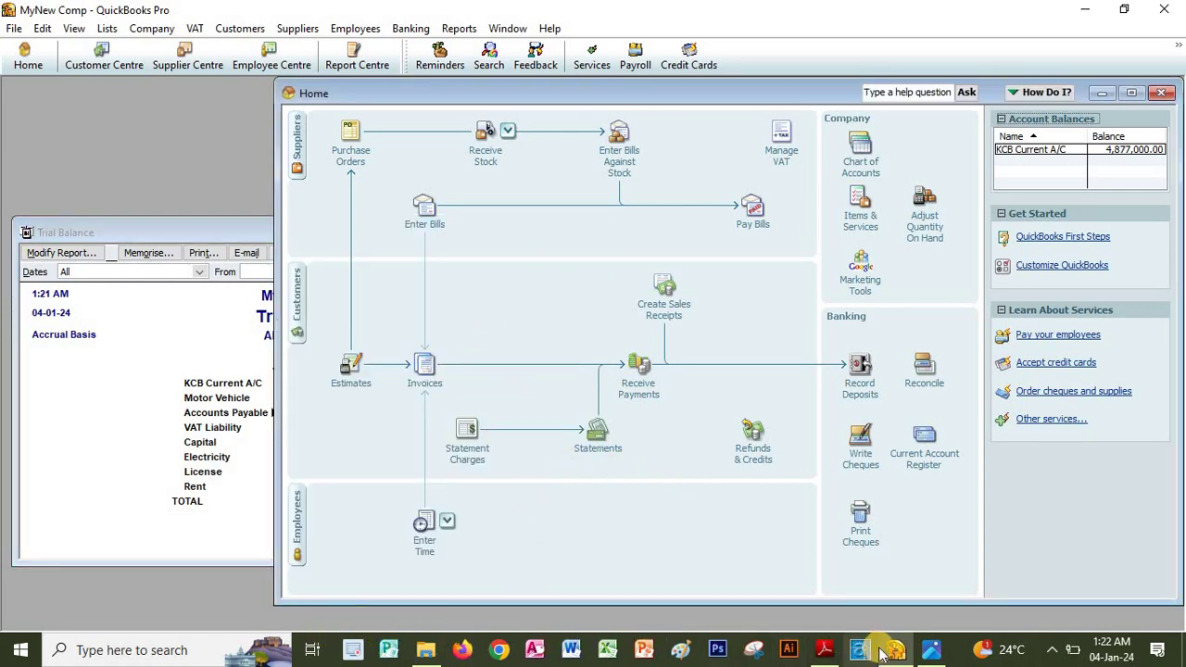
Switch to QB Exs.pdf in Adobe Reader and read the Jan 3 stock item purchases table.
mouse_move(882, 654)
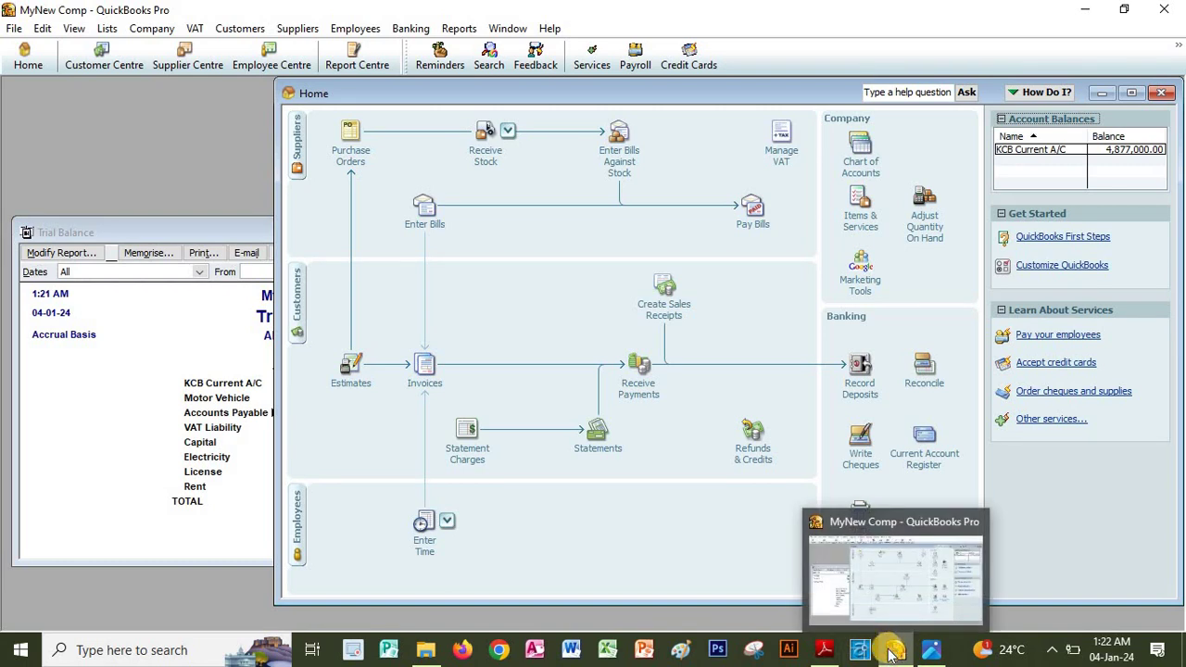
click(825, 649)
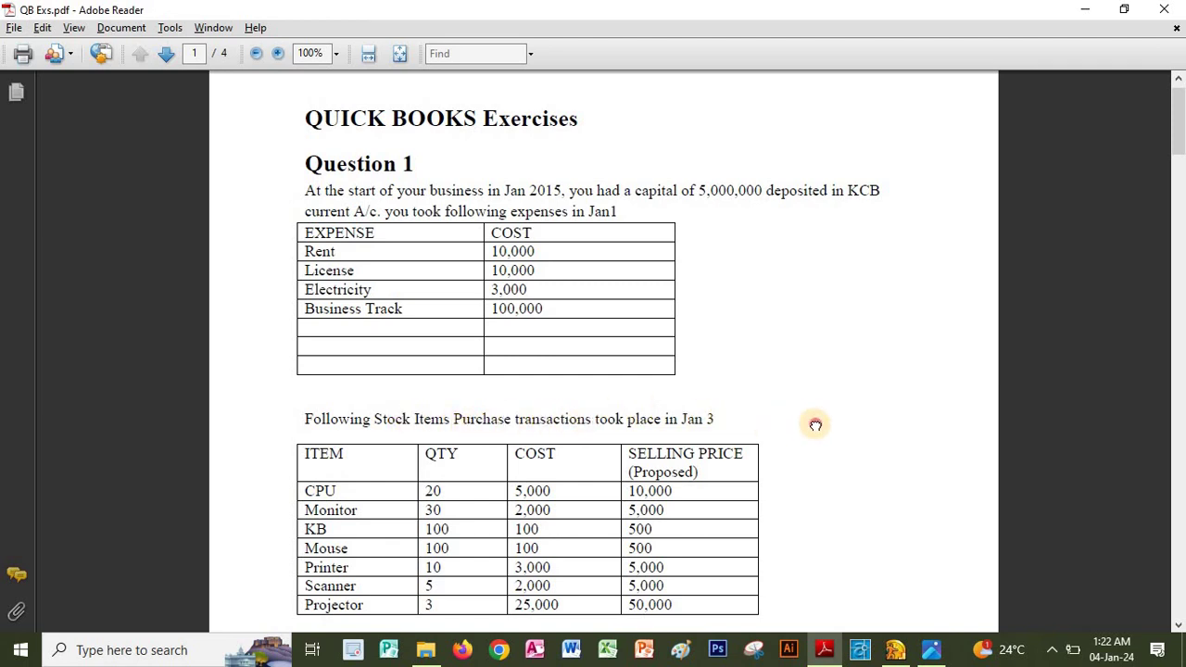
scroll(817, 400, down, 2)
scroll(817, 400, down, 3)
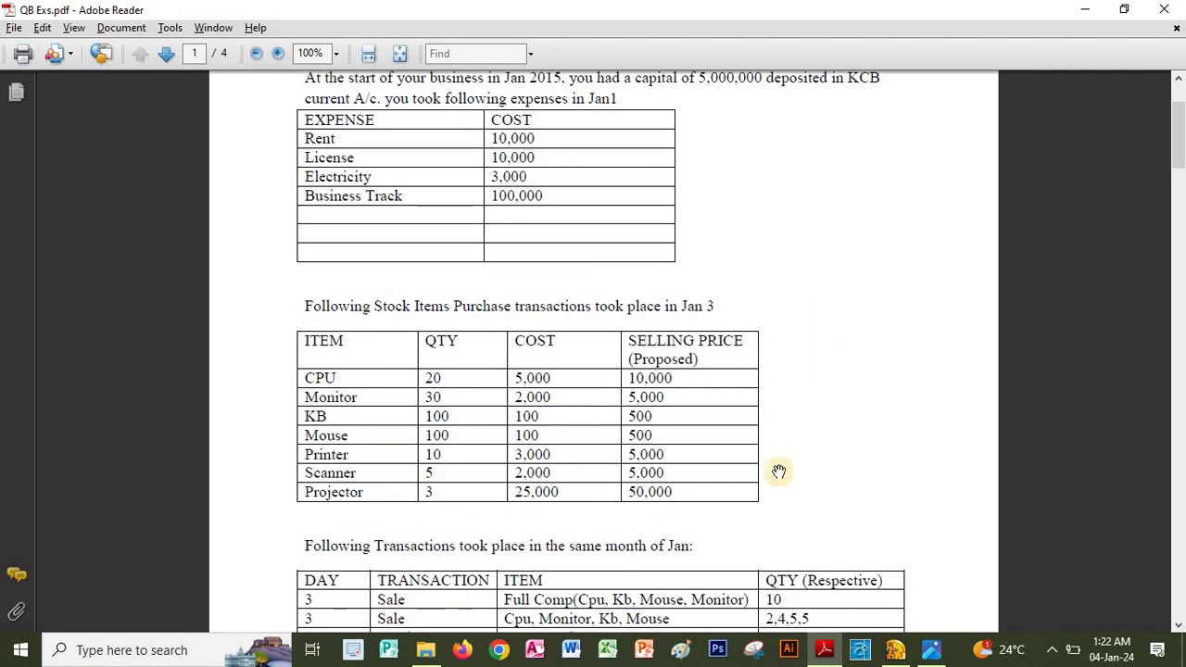
Open the QB Transactions Word document from USB Drive (D:), dismiss the activation and recovery notices, and collapse the ribbon to read the notes.
click(426, 649)
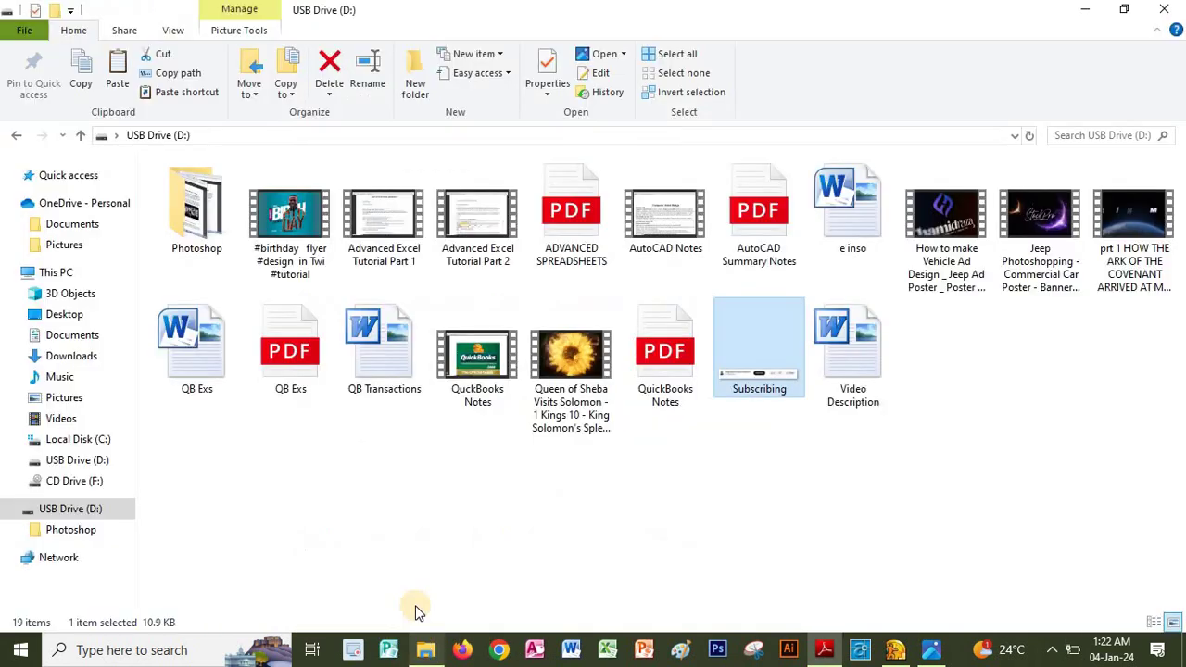
click(369, 345)
right_click(369, 342)
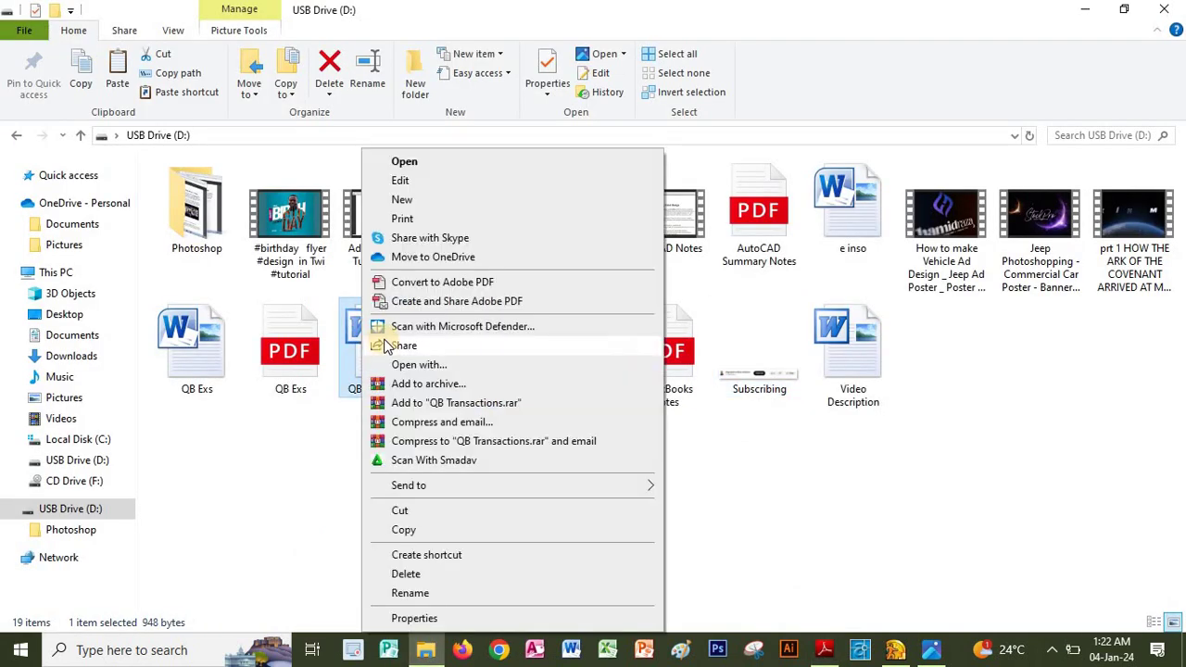
click(404, 162)
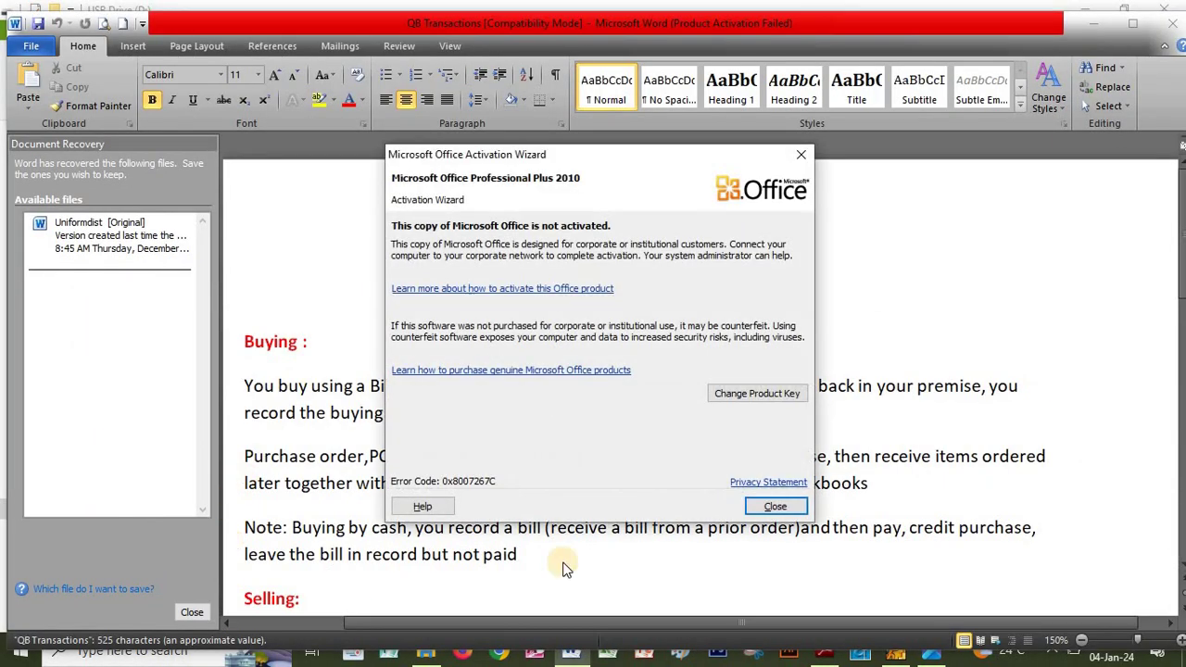
click(775, 507)
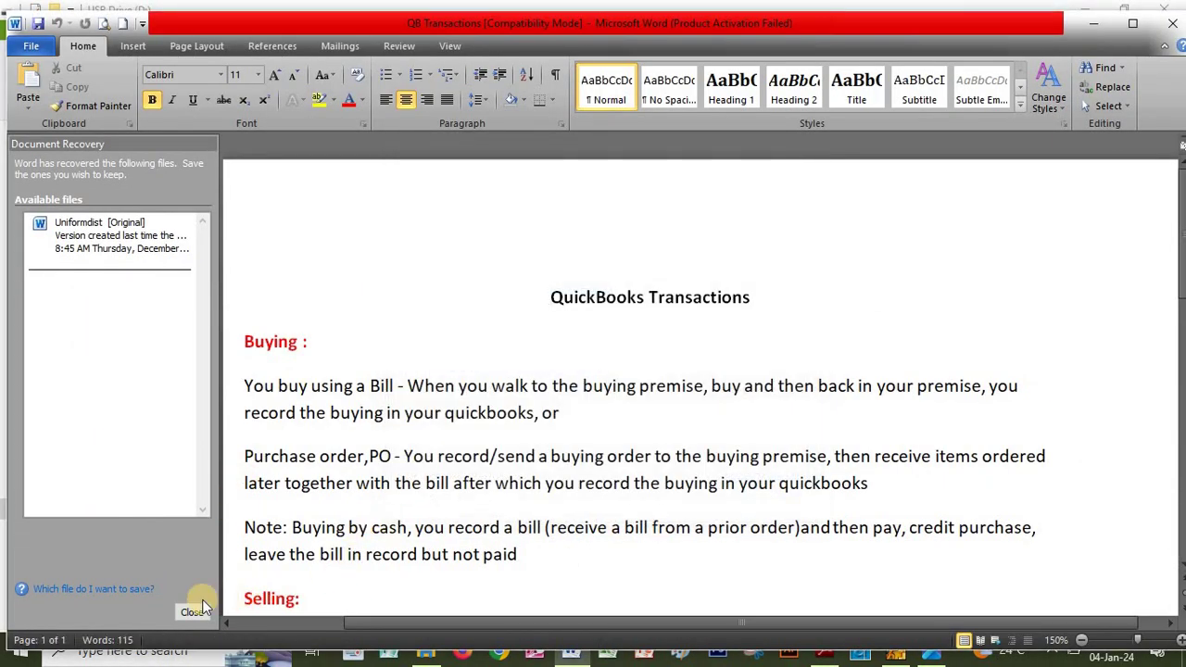
click(192, 611)
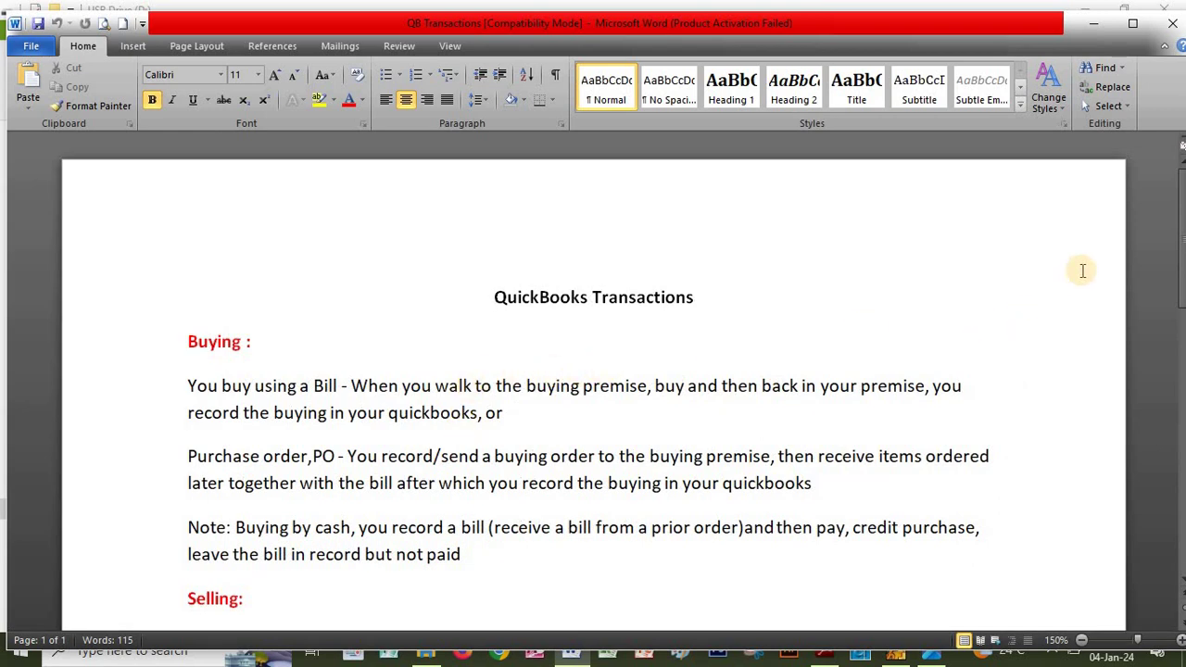
click(1165, 46)
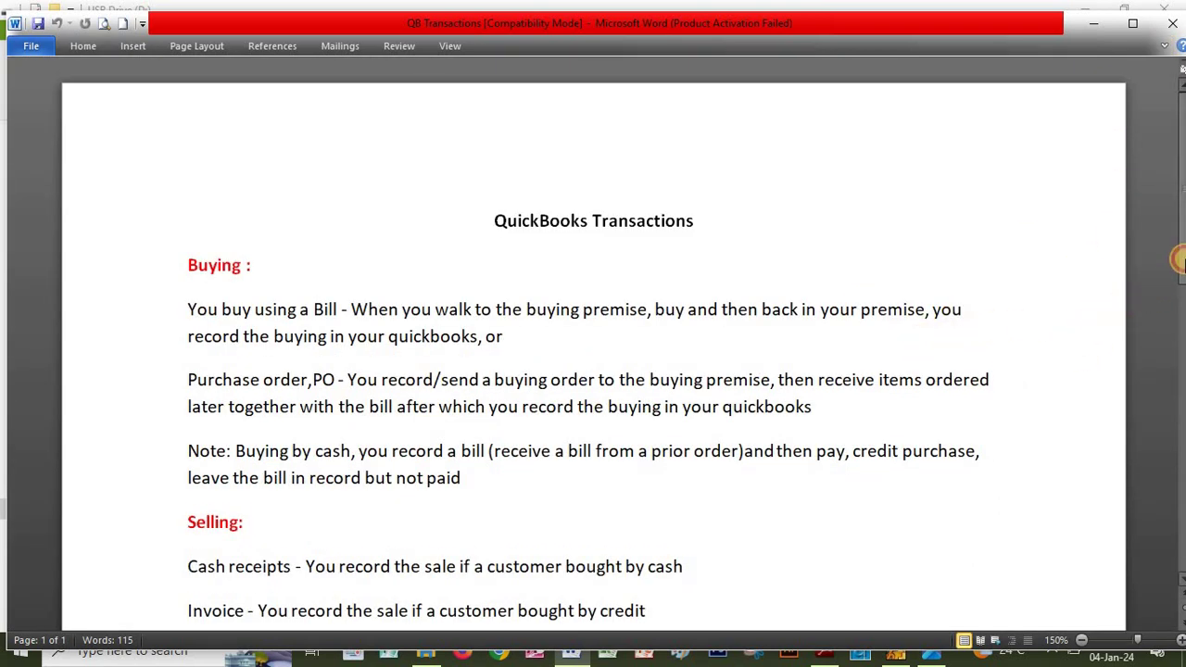
scroll(1178, 266, down, 1)
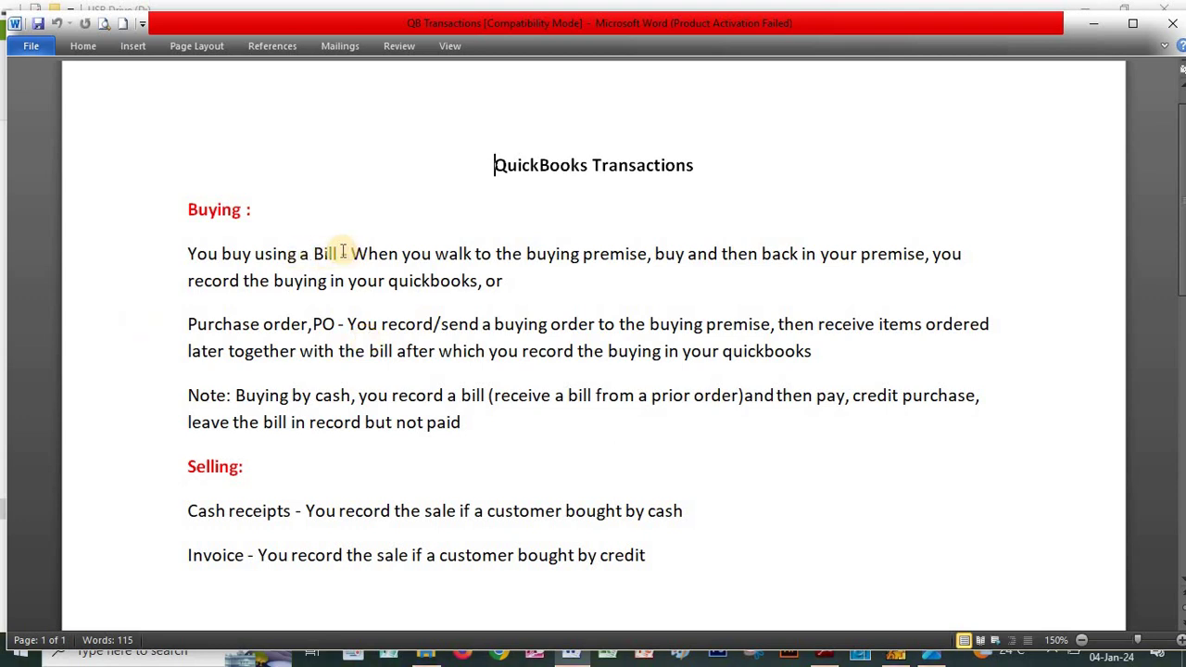
Make the phrases "You buy using a Bill" and "Purchase order,PO" bold in the Buying section.
drag(320, 251, 185, 252)
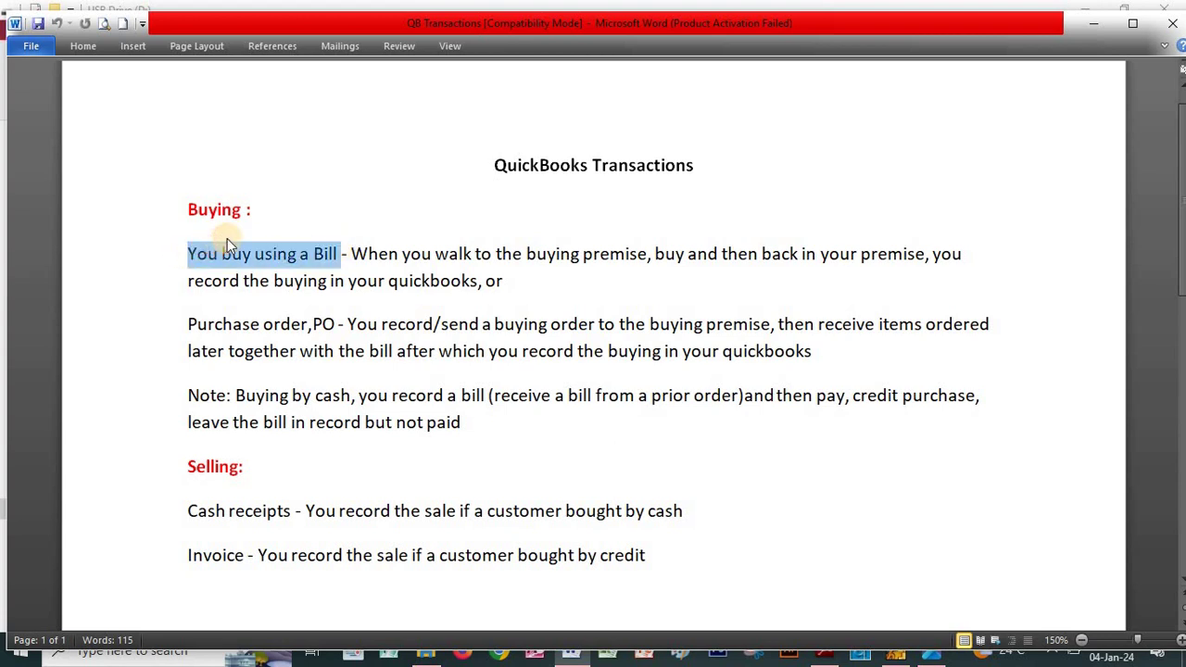
click(194, 228)
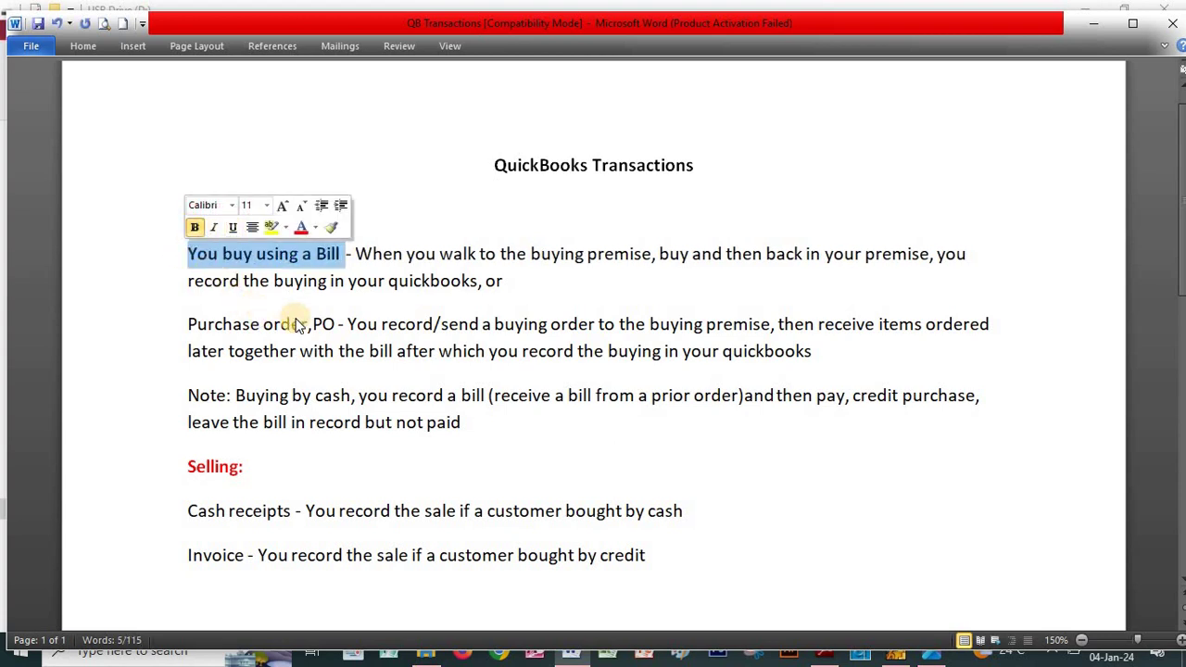
click(335, 323)
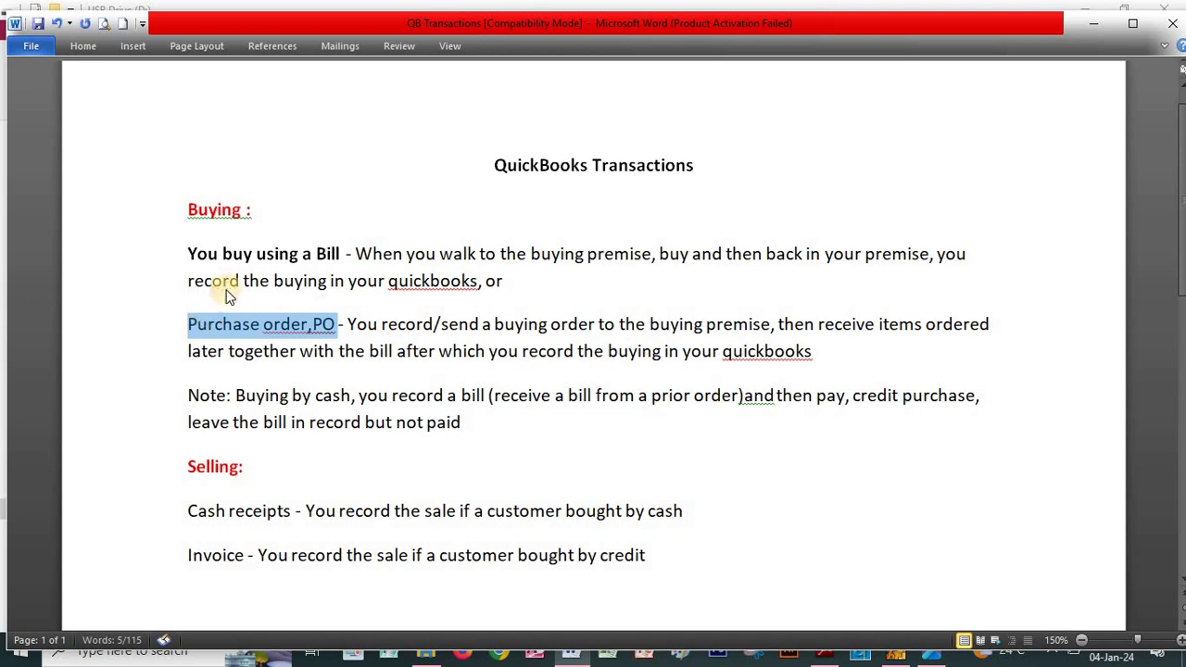
click(284, 284)
click(387, 379)
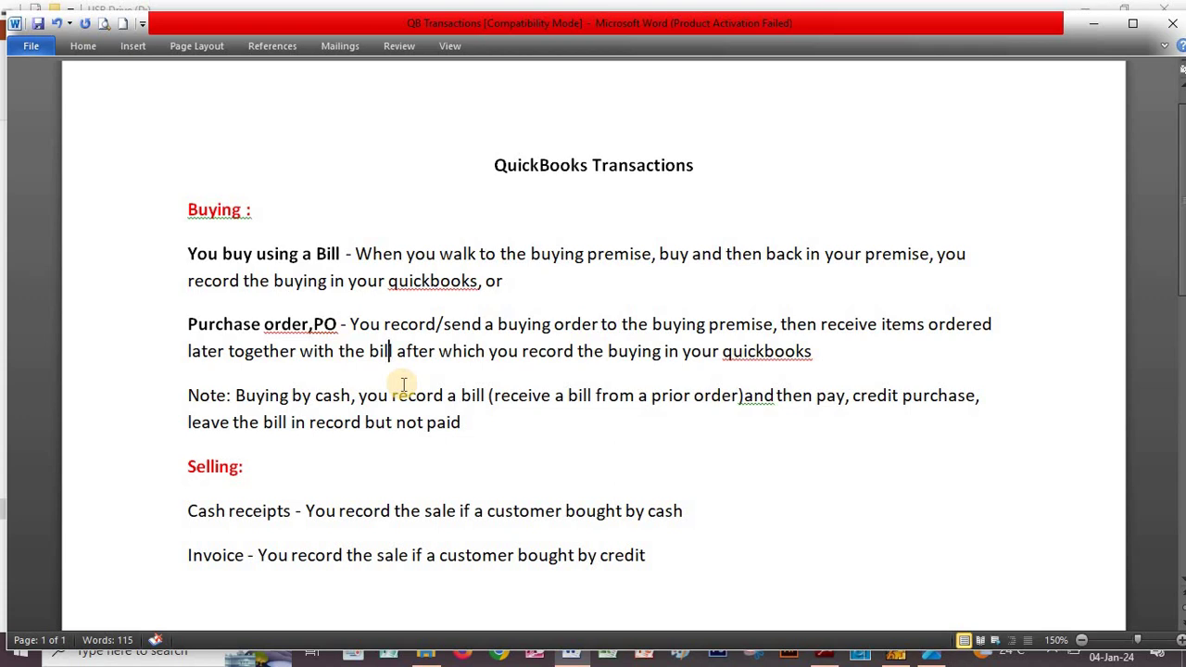
click(391, 370)
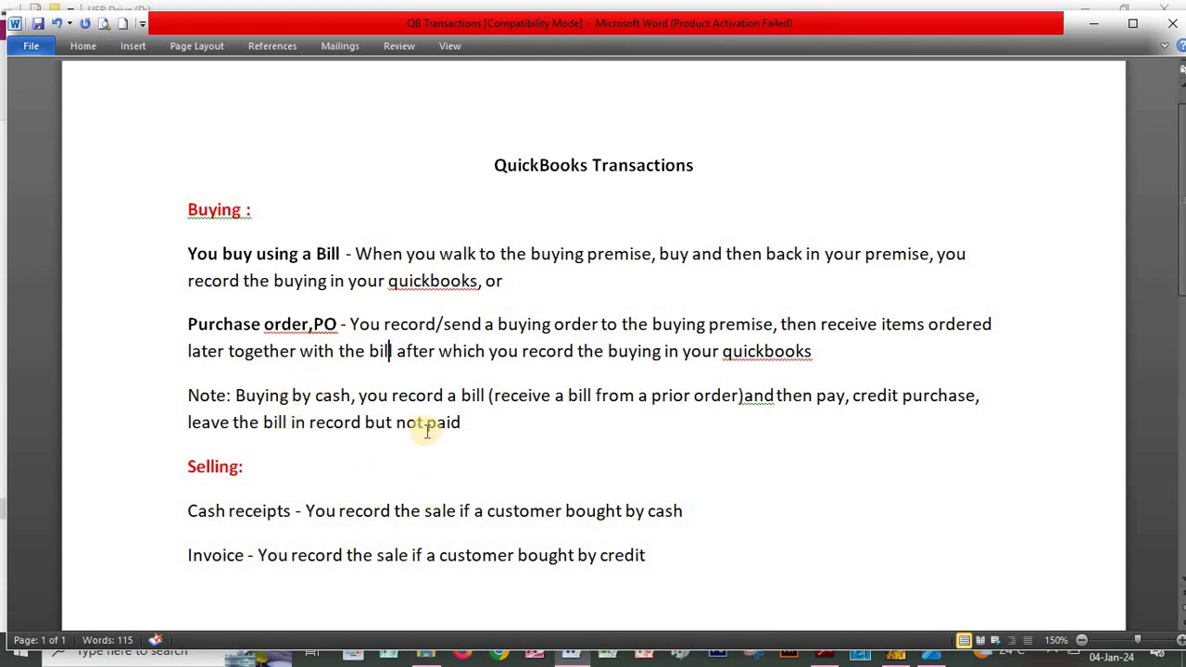
Switch back to QuickBooks Pro and look at the Receive Stock options with and without a bill.
click(894, 653)
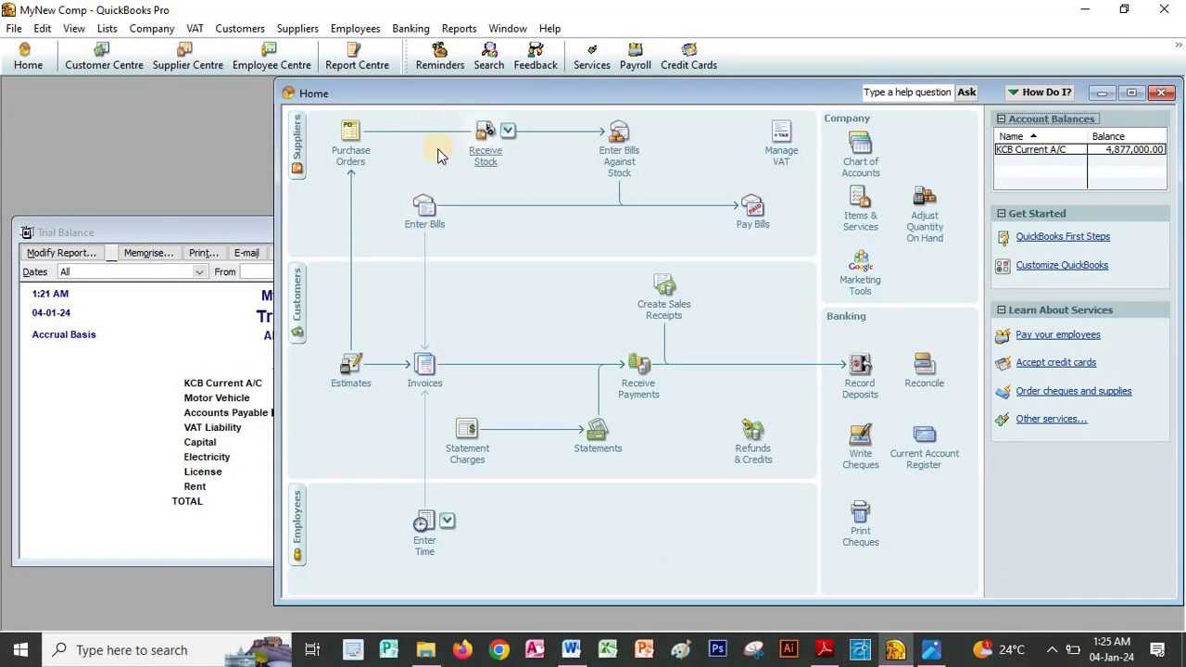
click(508, 131)
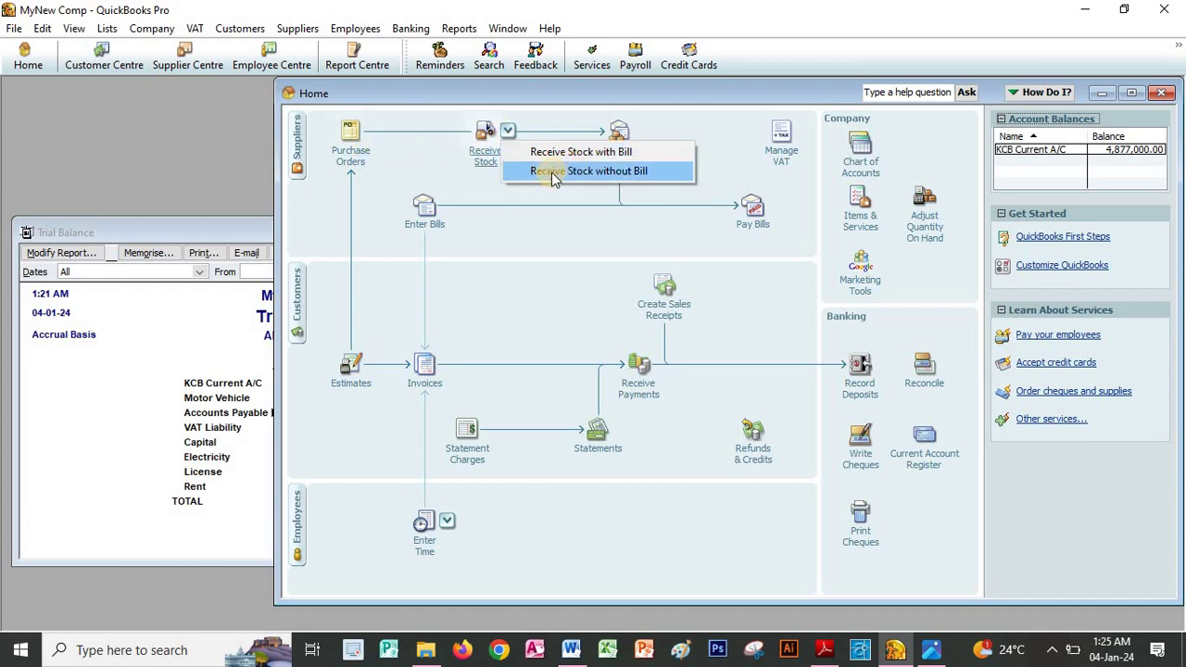
click(572, 196)
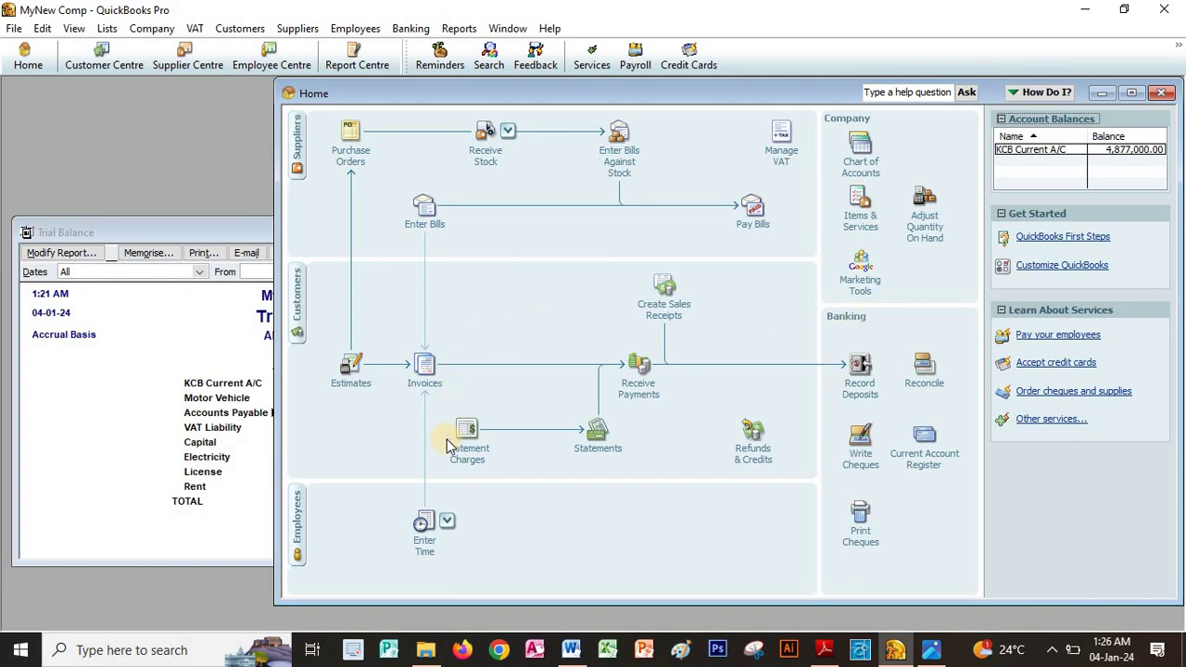
Switch to QB Exs.pdf in Adobe Reader and review the items, quantities, costs and selling prices bought on Jan 3.
click(824, 649)
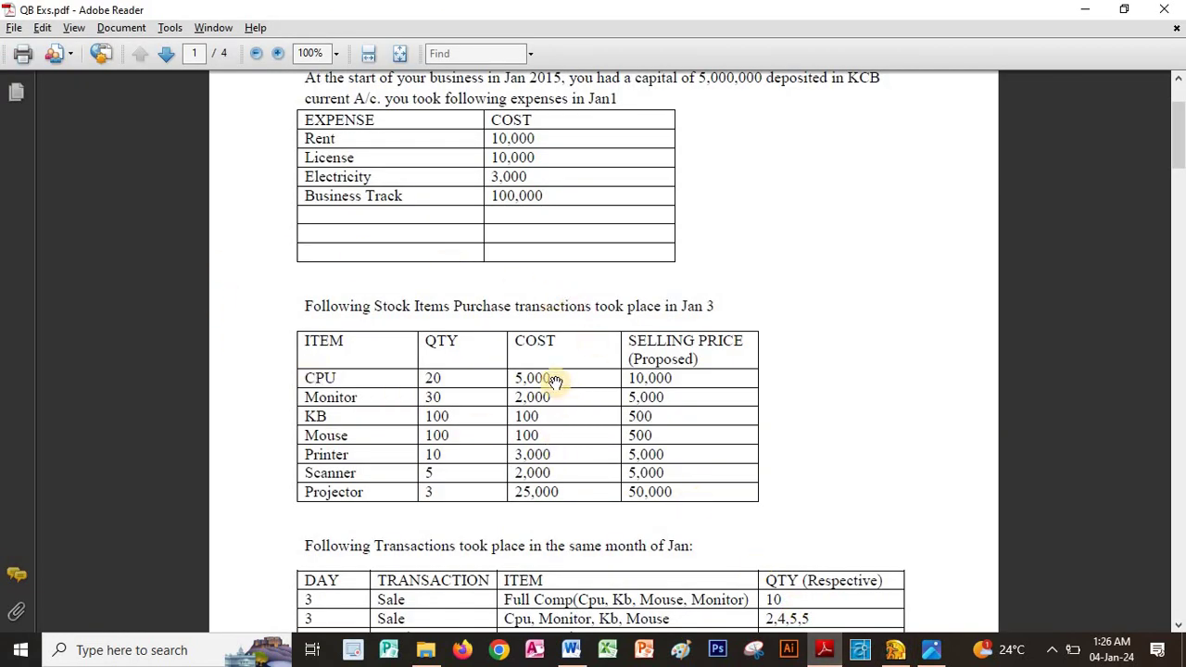
scroll(510, 320, down, 2)
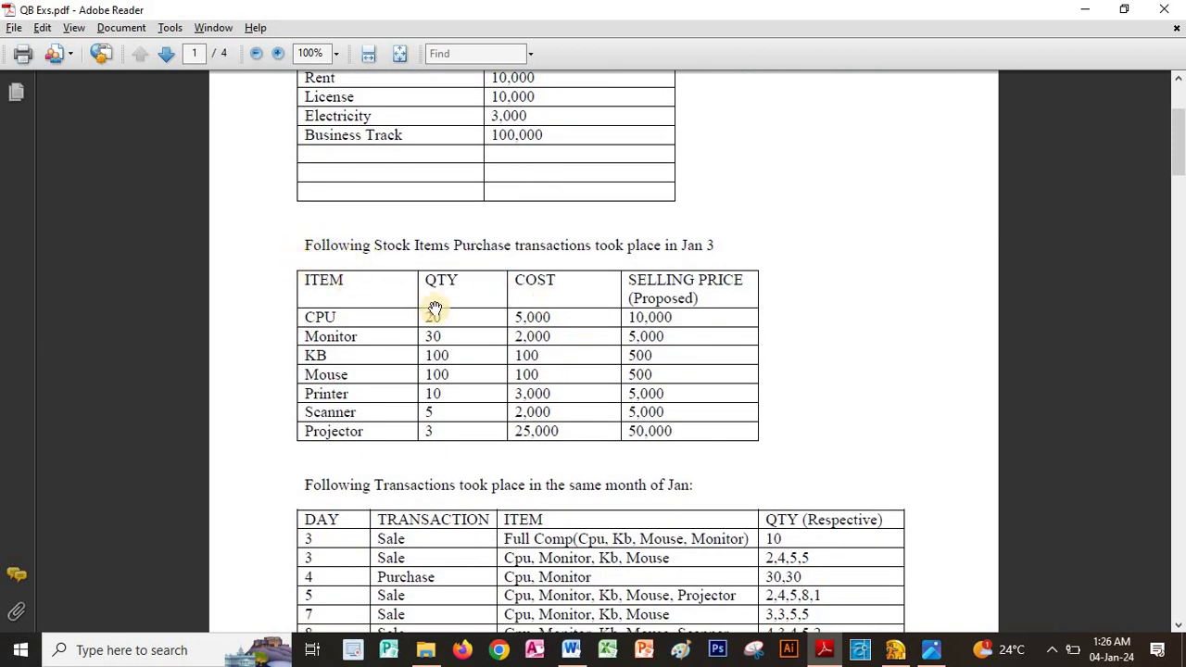
scroll(395, 278, down, 1)
scroll(395, 277, down, 1)
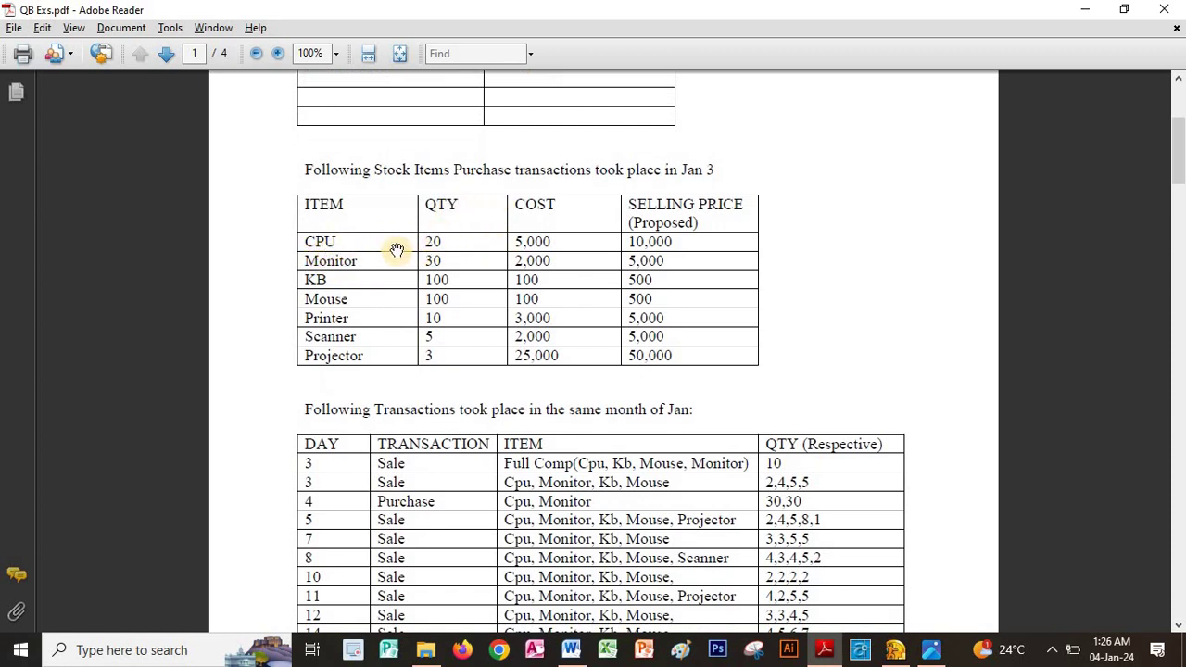
Switch back to QuickBooks Pro, start a new bill for items, and add a new Stock Part item named CPU.
click(826, 652)
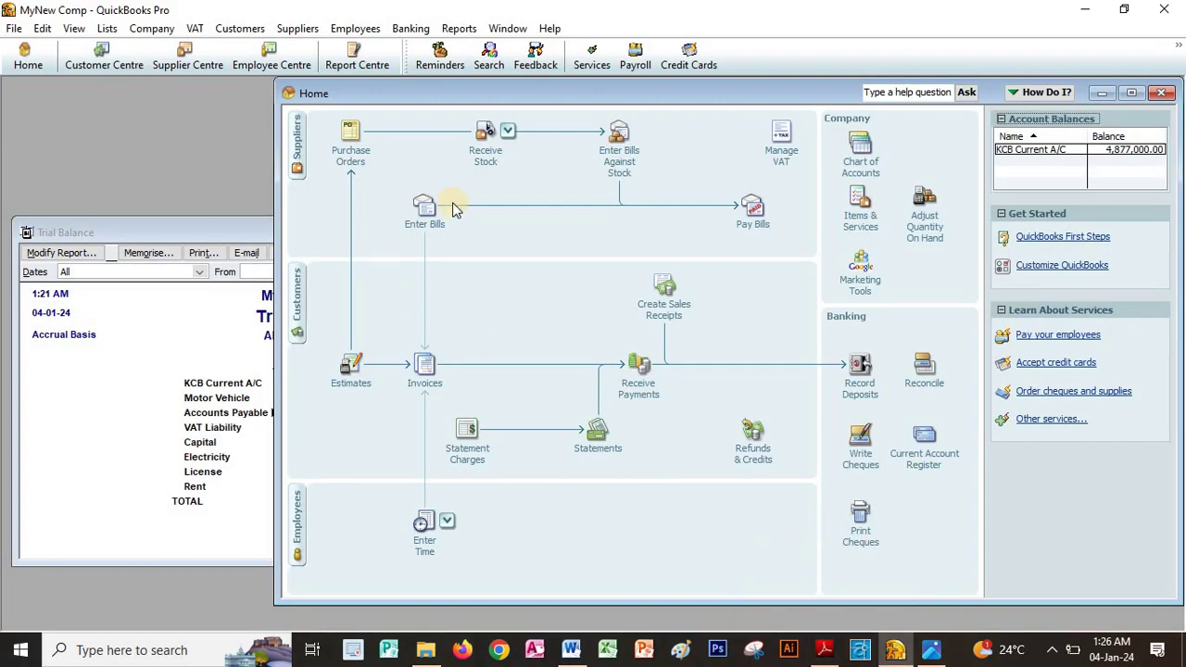
click(421, 204)
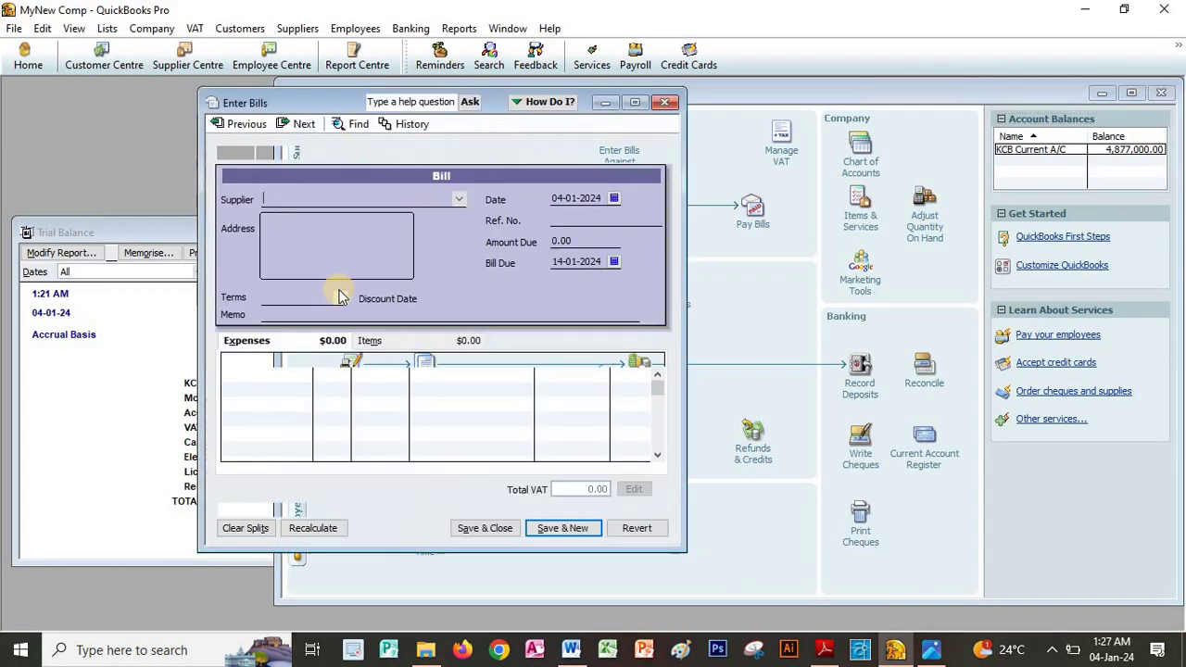
click(381, 341)
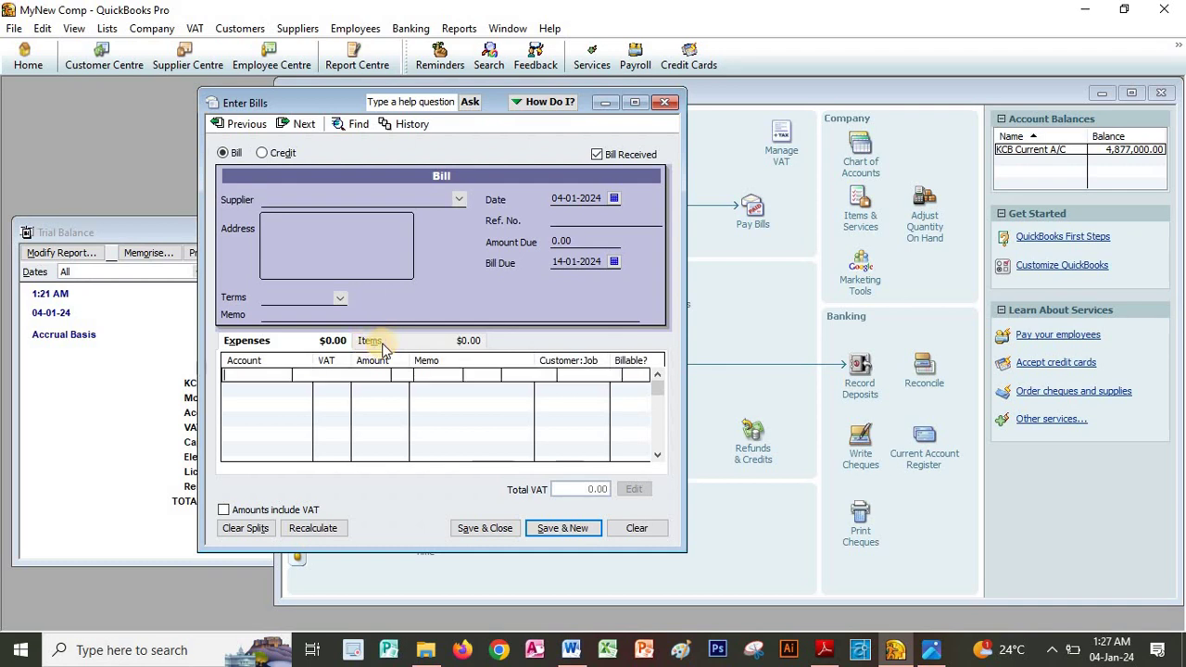
click(282, 380)
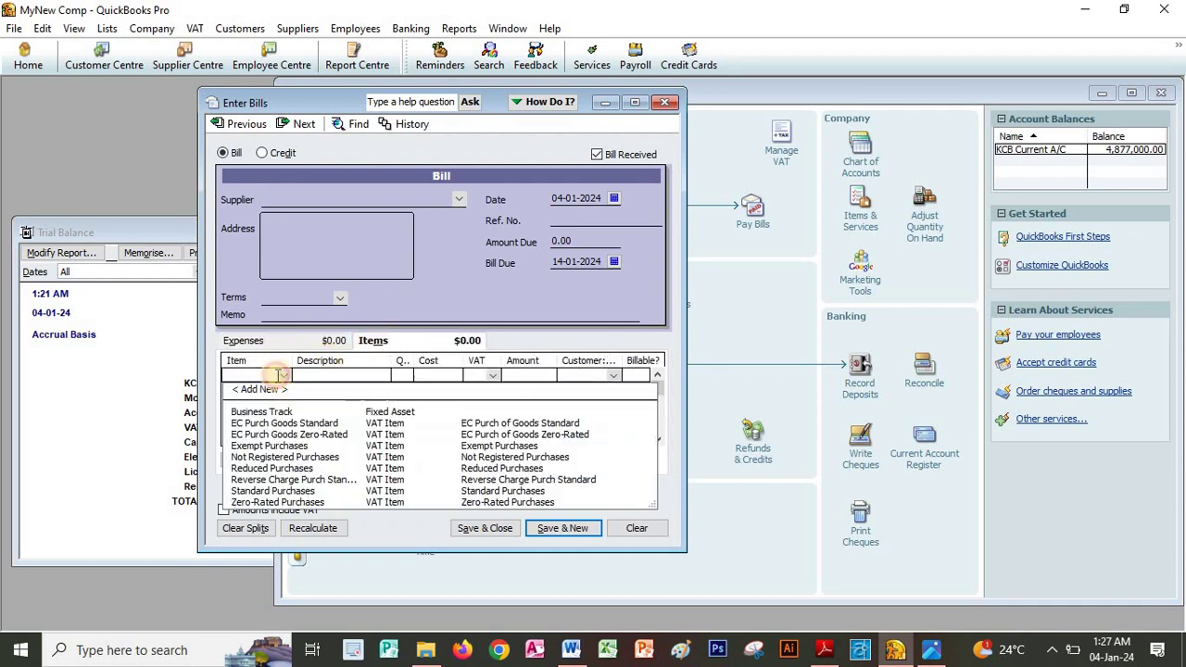
click(264, 315)
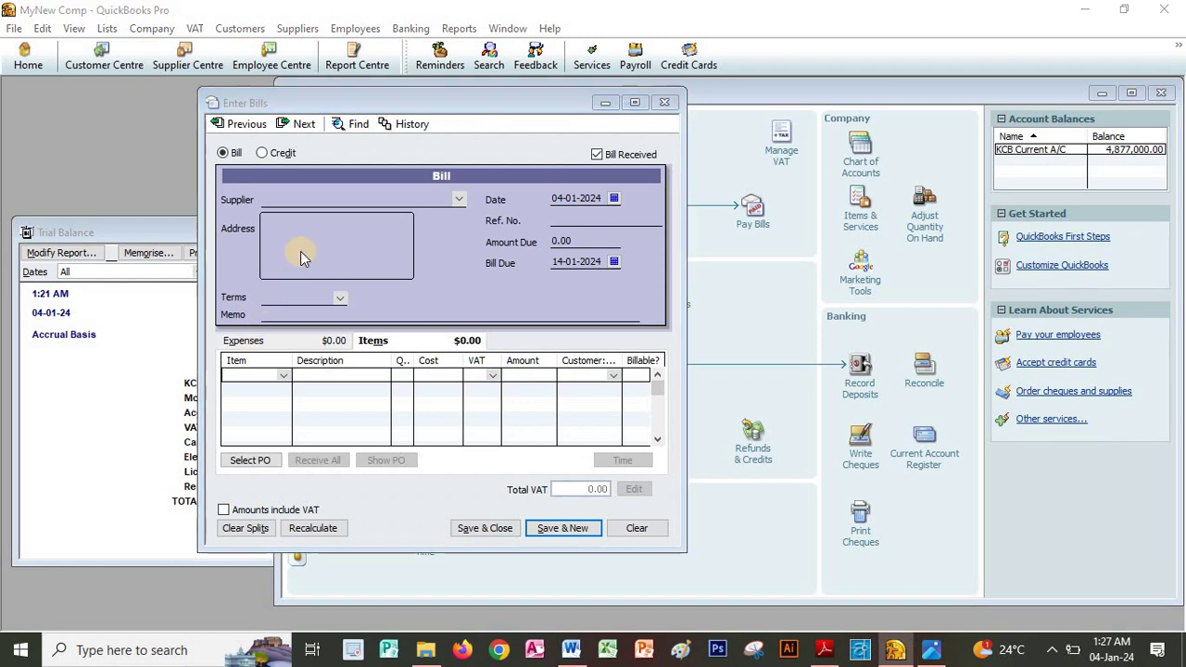
click(63, 179)
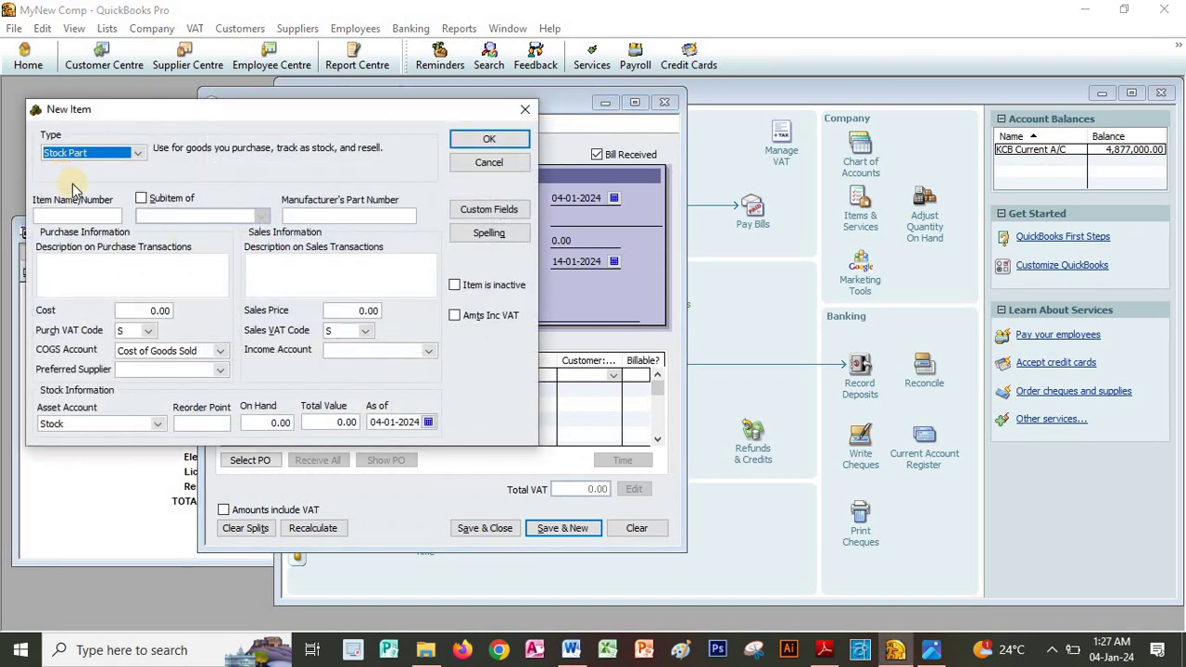
click(69, 216)
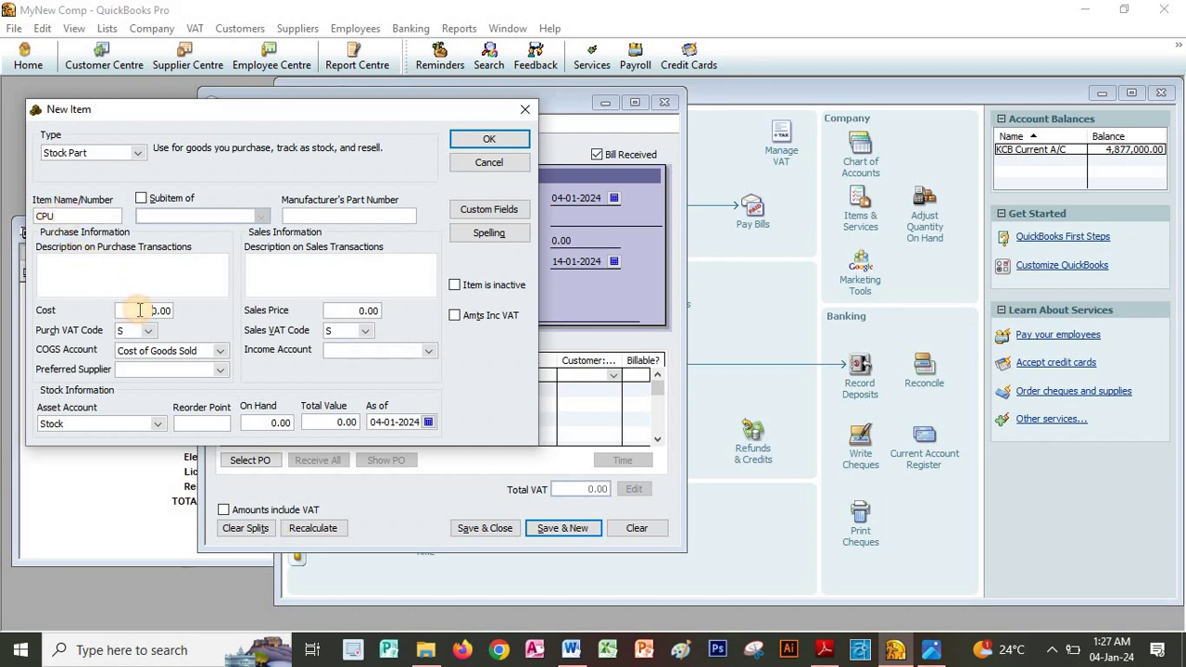
Check the CPU prices in QB Exs.pdf and set the item's cost to 5000 and sales price to 10000.
key(alt+Tab)
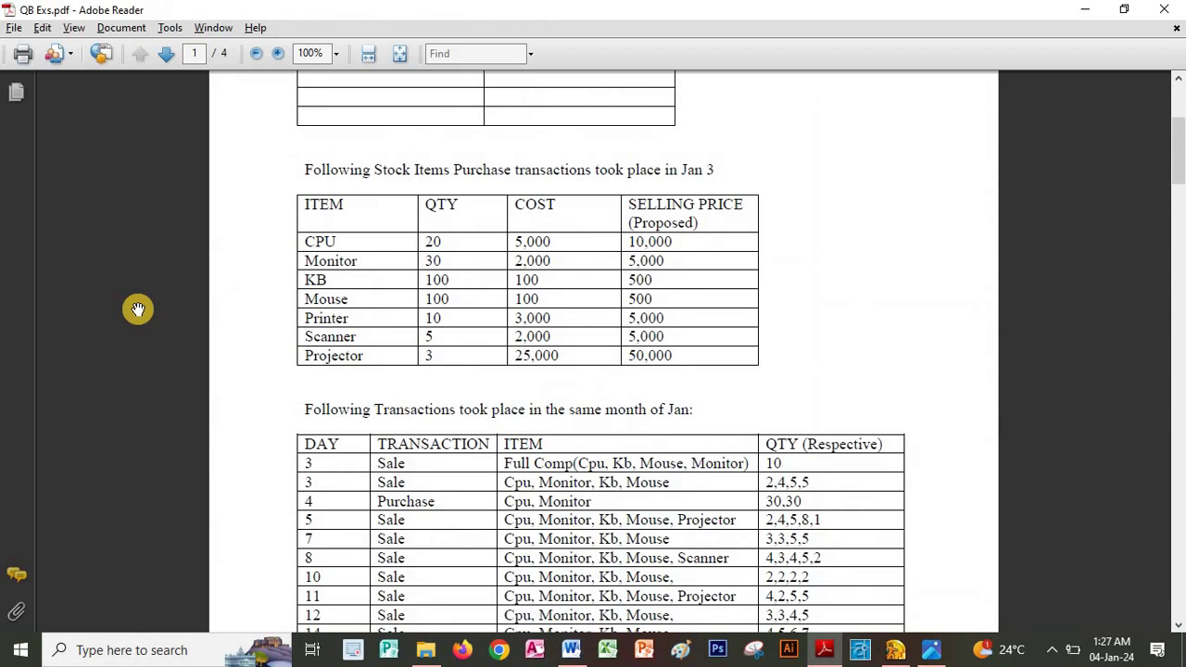
key(alt+Tab)
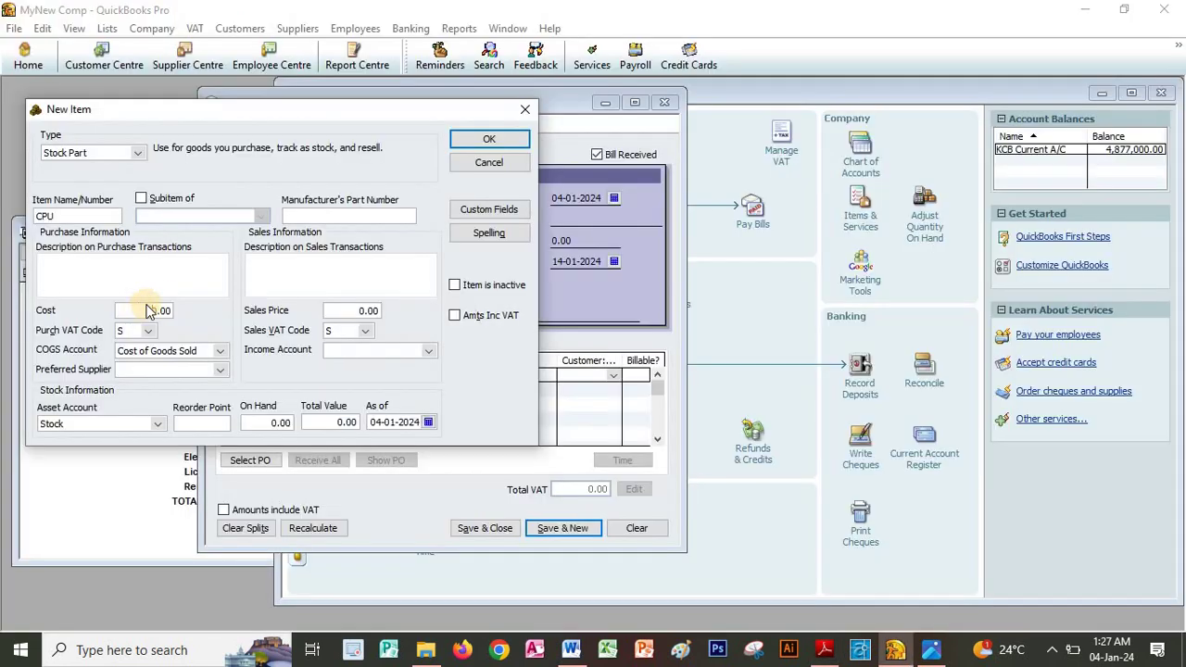
click(173, 314)
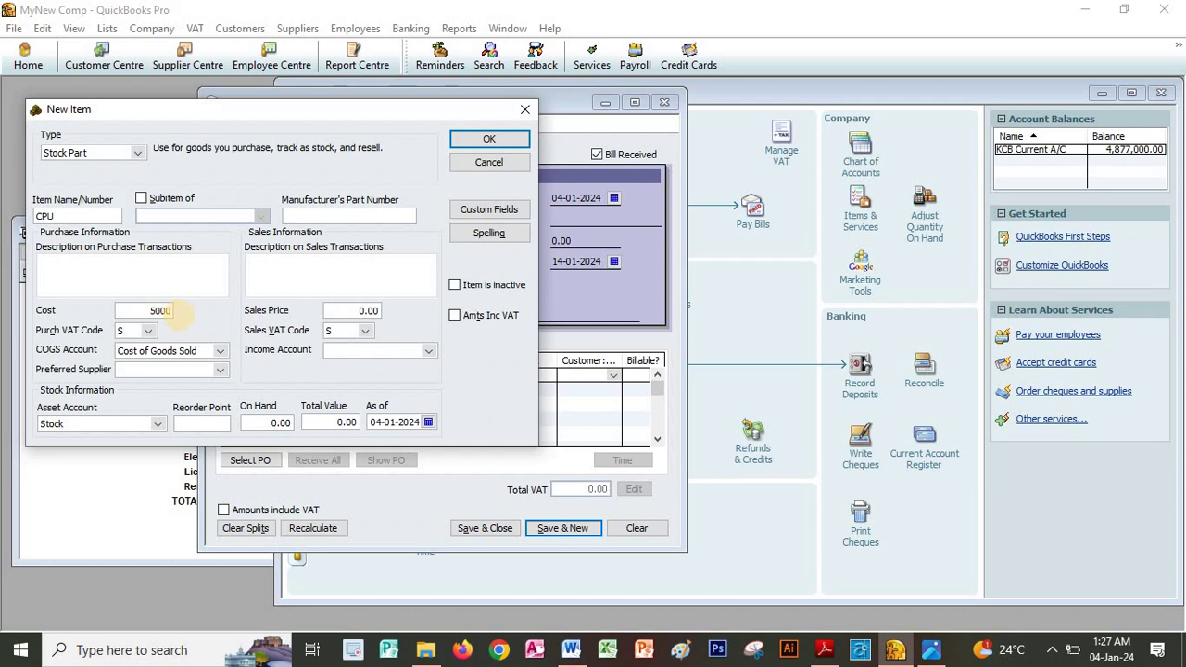
text(5000)
click(373, 312)
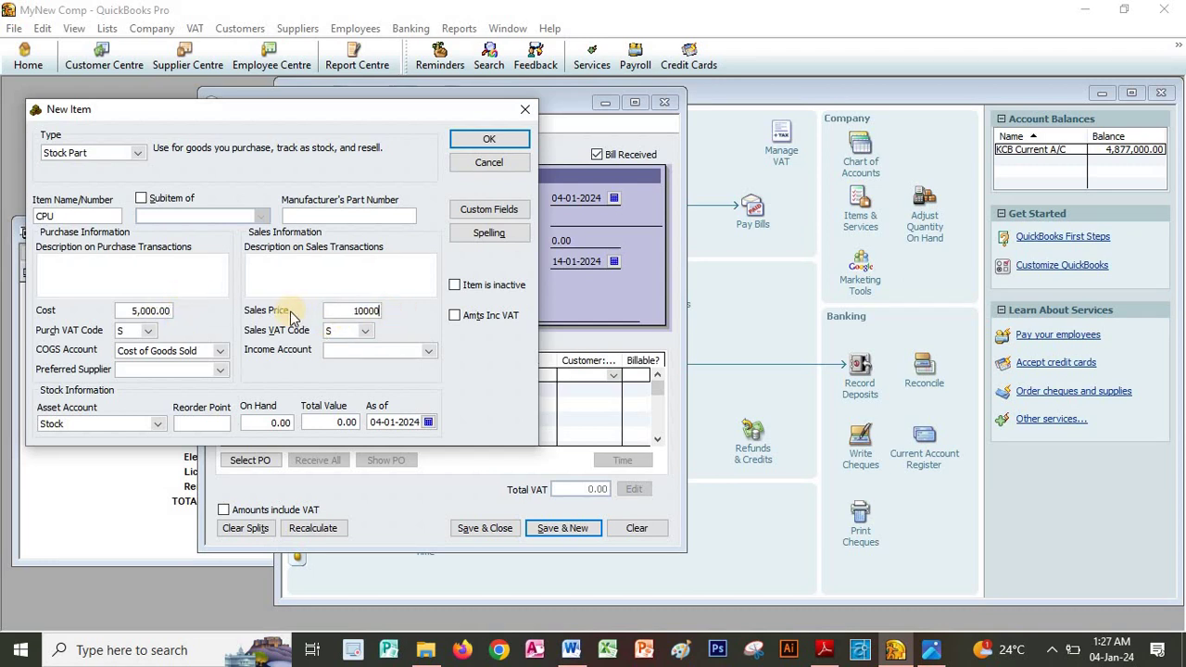
Set the CPU item's purchase and sales VAT codes to E (Exempt).
click(149, 331)
click(158, 371)
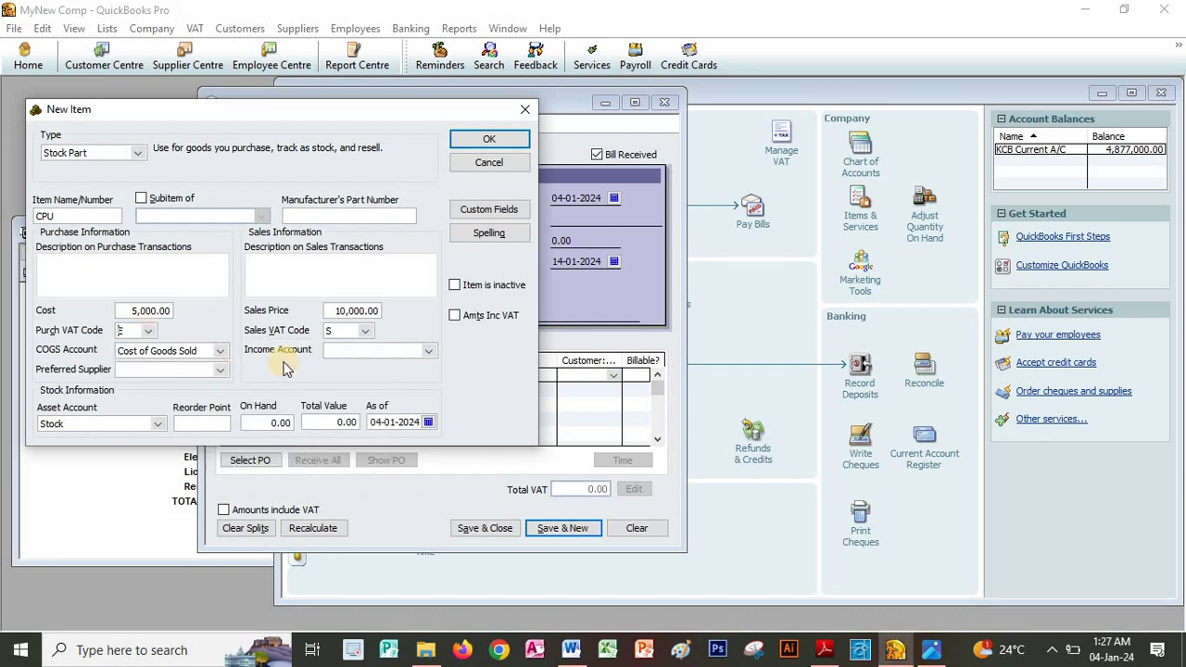
click(364, 333)
click(384, 367)
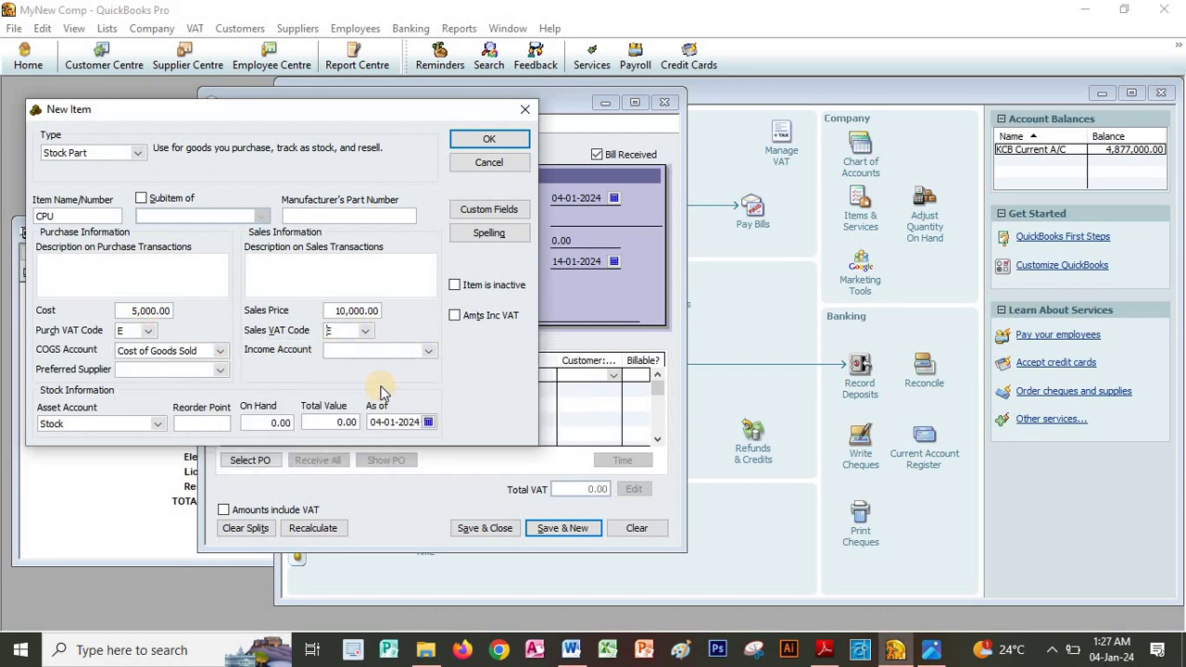
Create an income account named Sales Income for the CPU item and save the item to the bill.
click(428, 350)
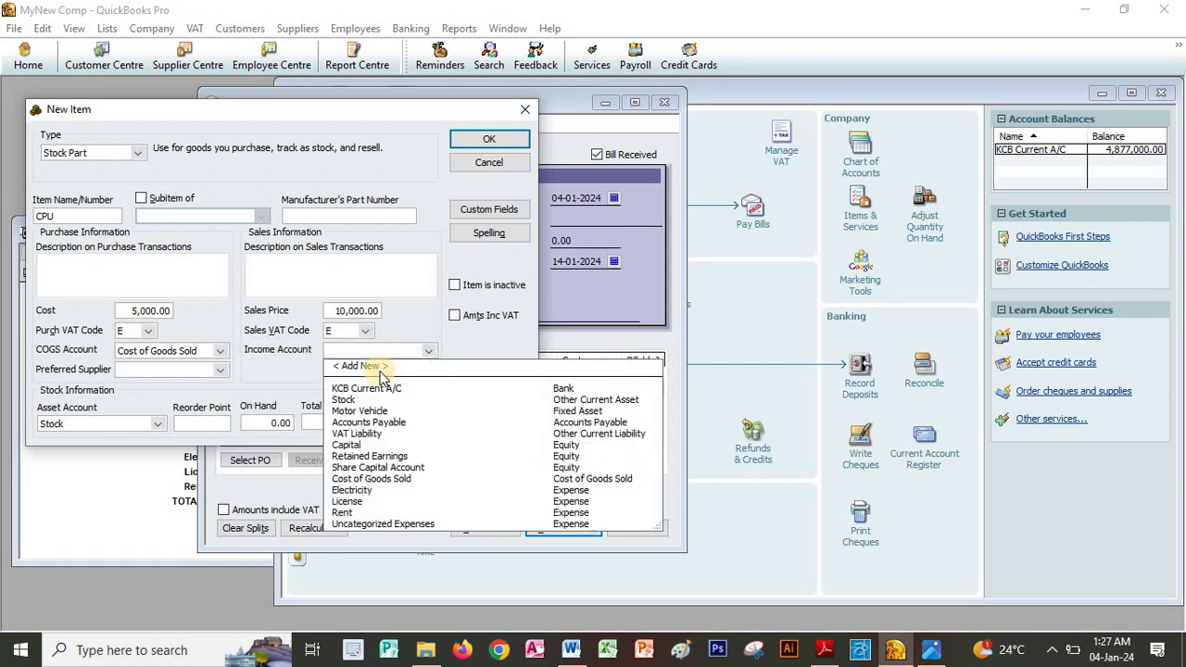
click(378, 366)
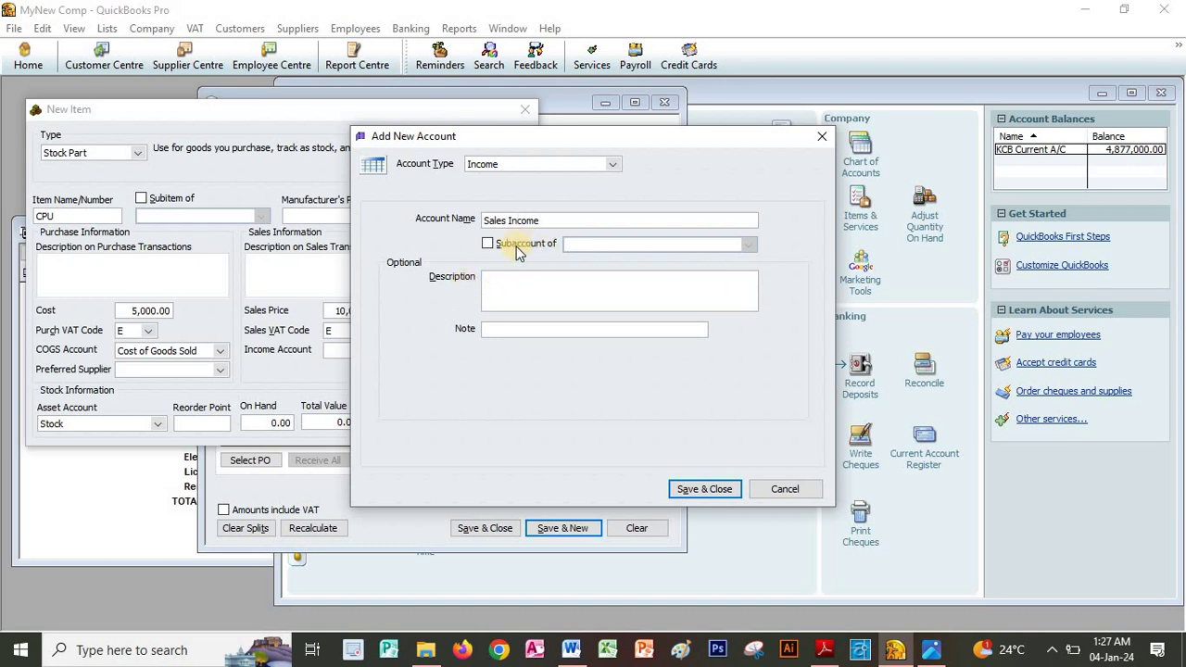
click(705, 489)
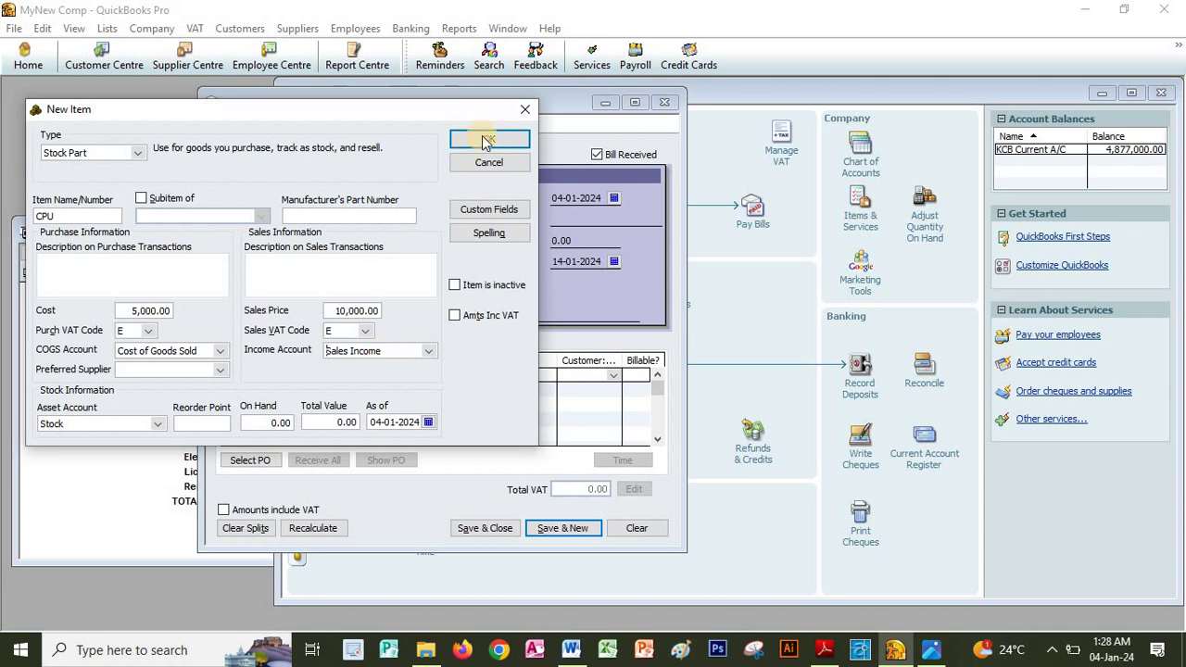
key(Return)
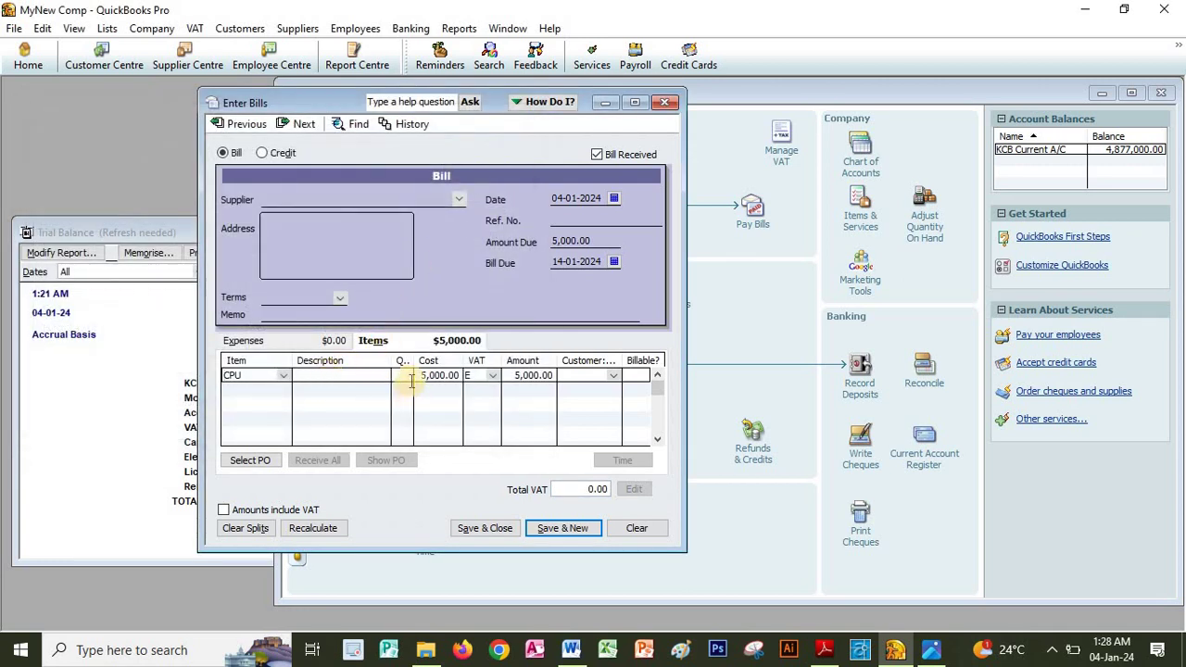
Add another new Stock Part item named Monitor on the bill's second item line.
click(275, 387)
click(278, 387)
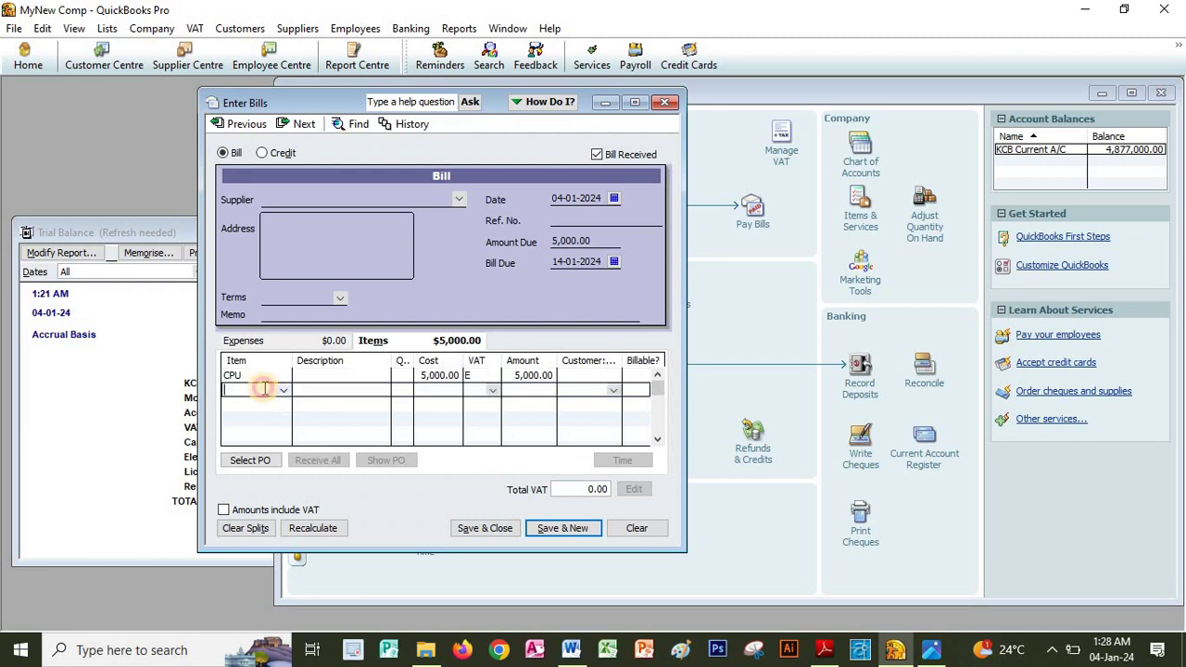
key(Escape)
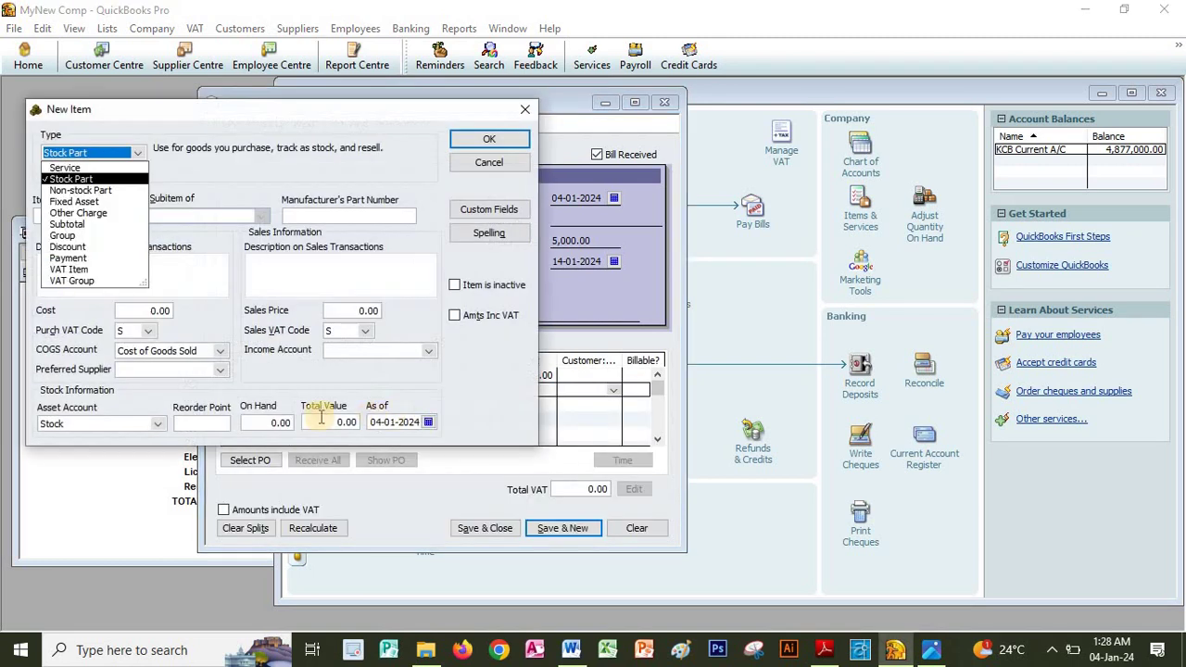
click(258, 419)
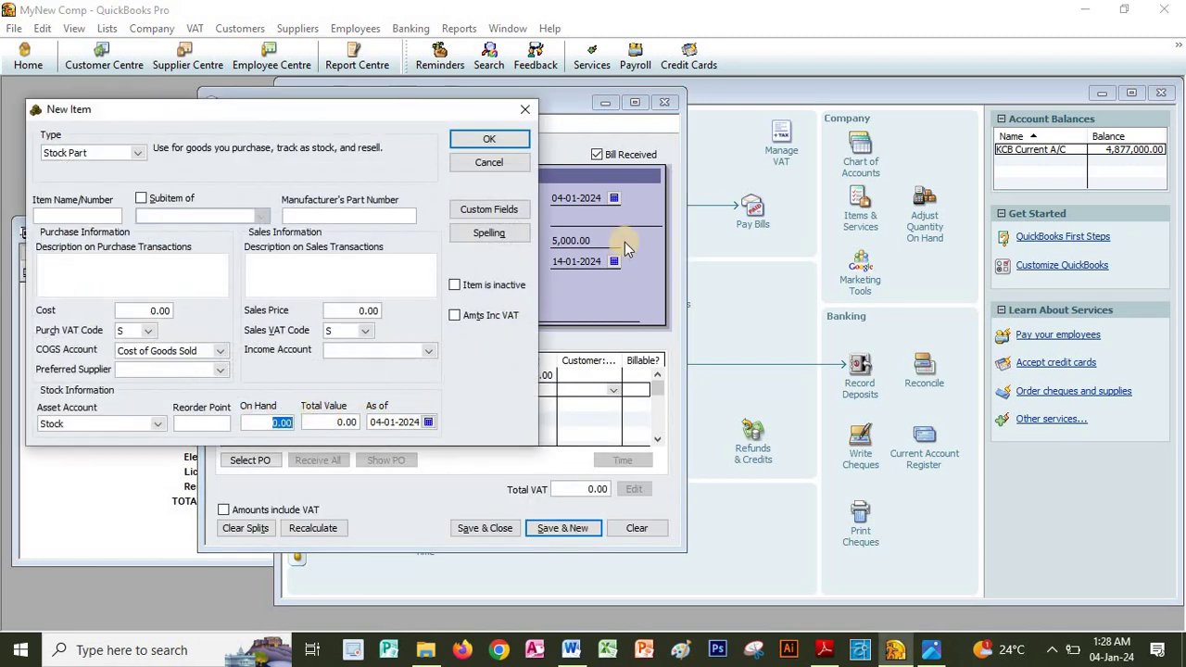
click(96, 214)
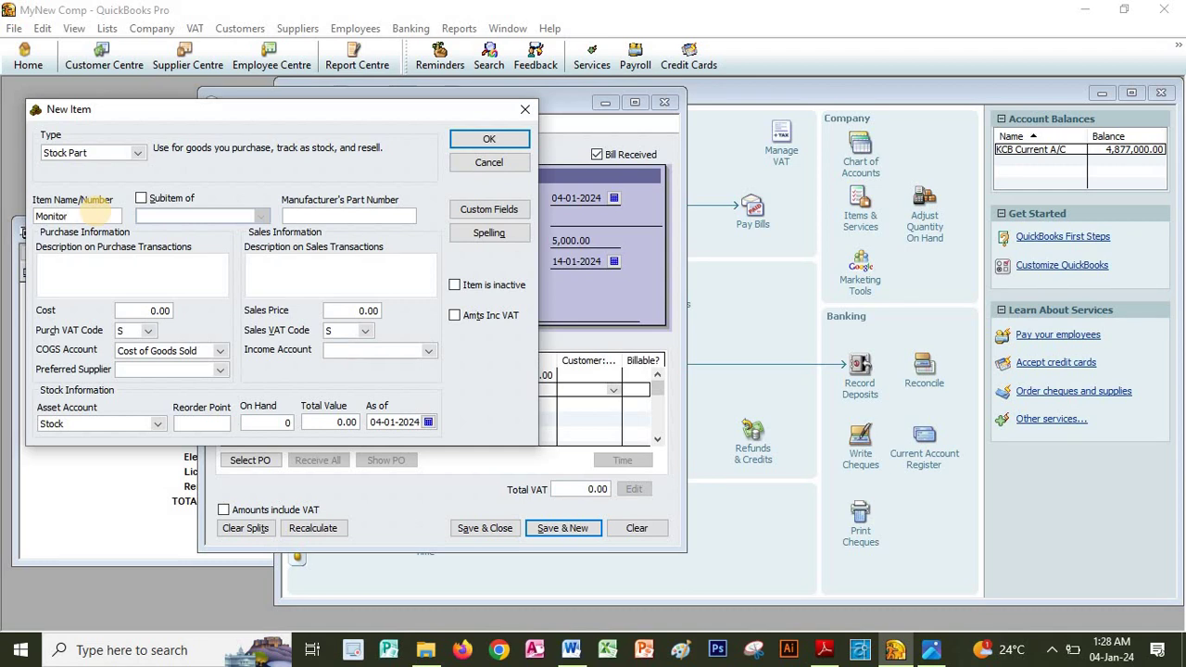
Check the Monitor prices in QB Exs.pdf and set the item's cost to 2000 and sales price to 5000.
click(137, 310)
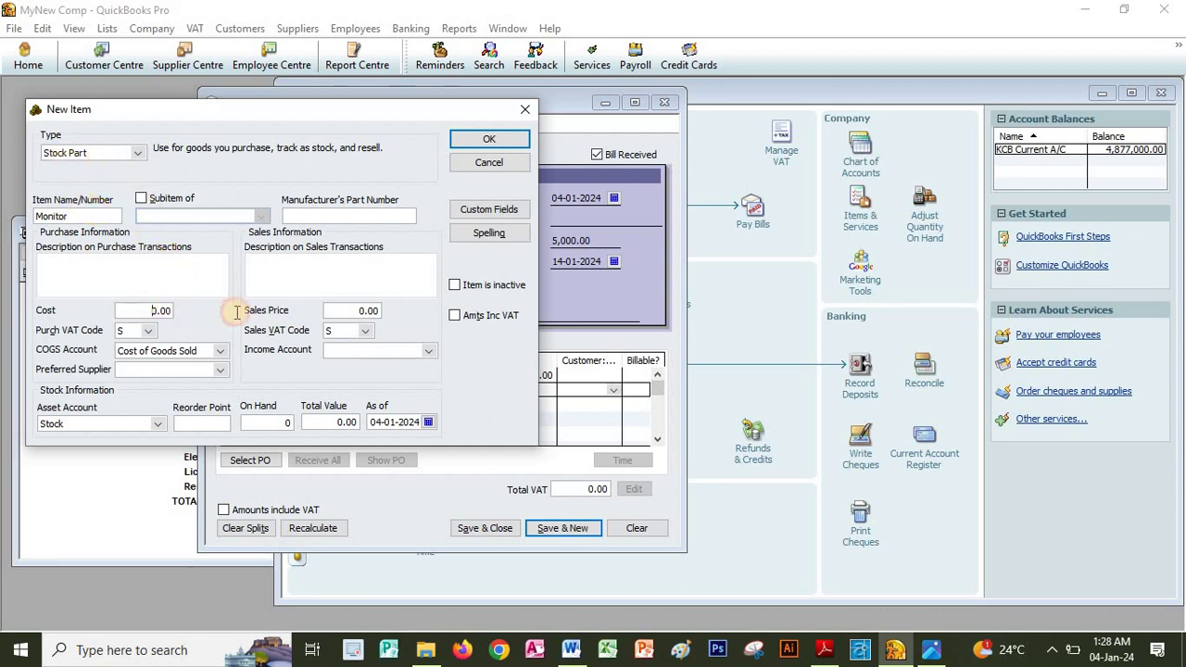
drag(237, 313, 239, 319)
key(alt+Tab)
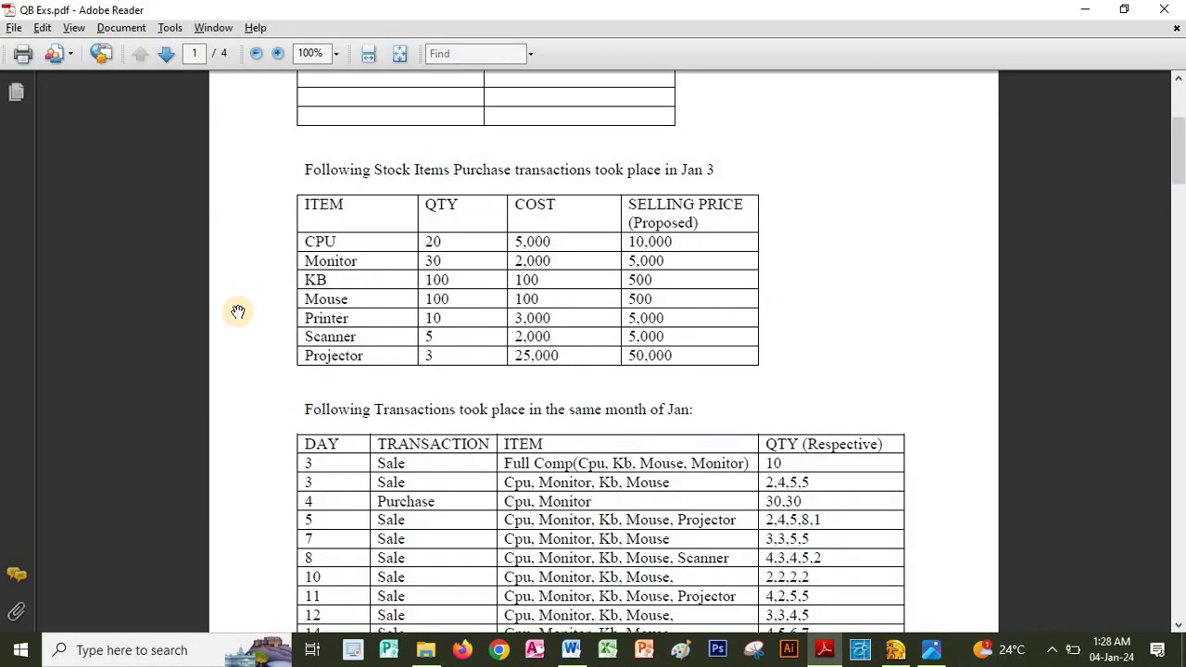
key(alt+Tab)
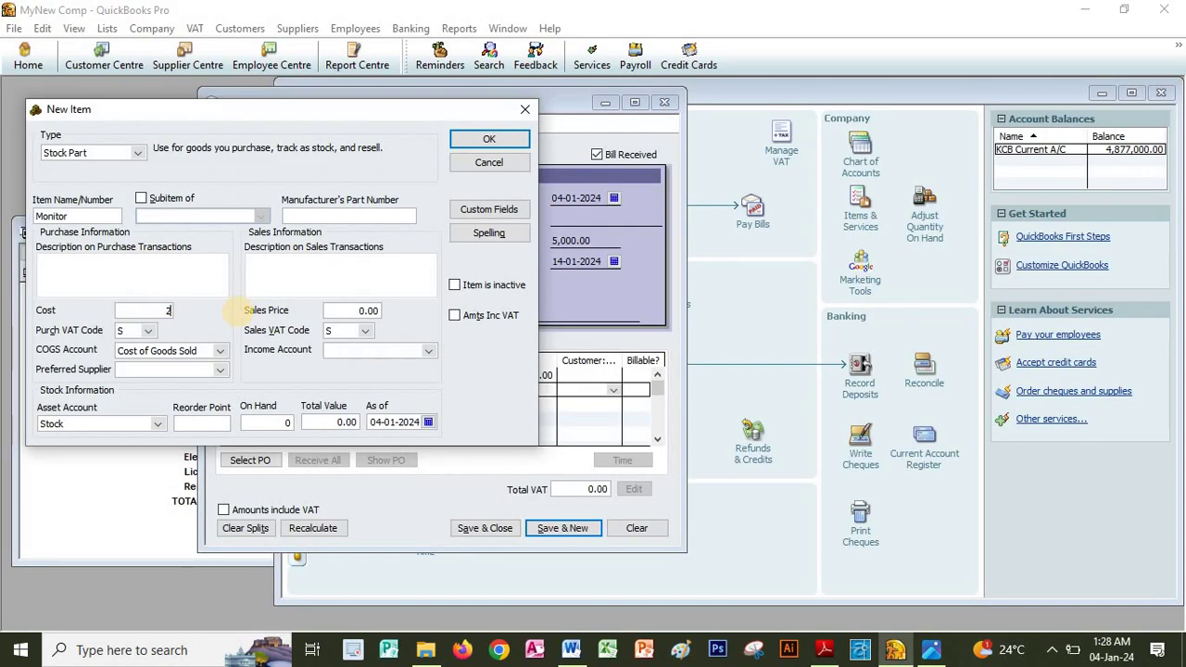
key(Tab)
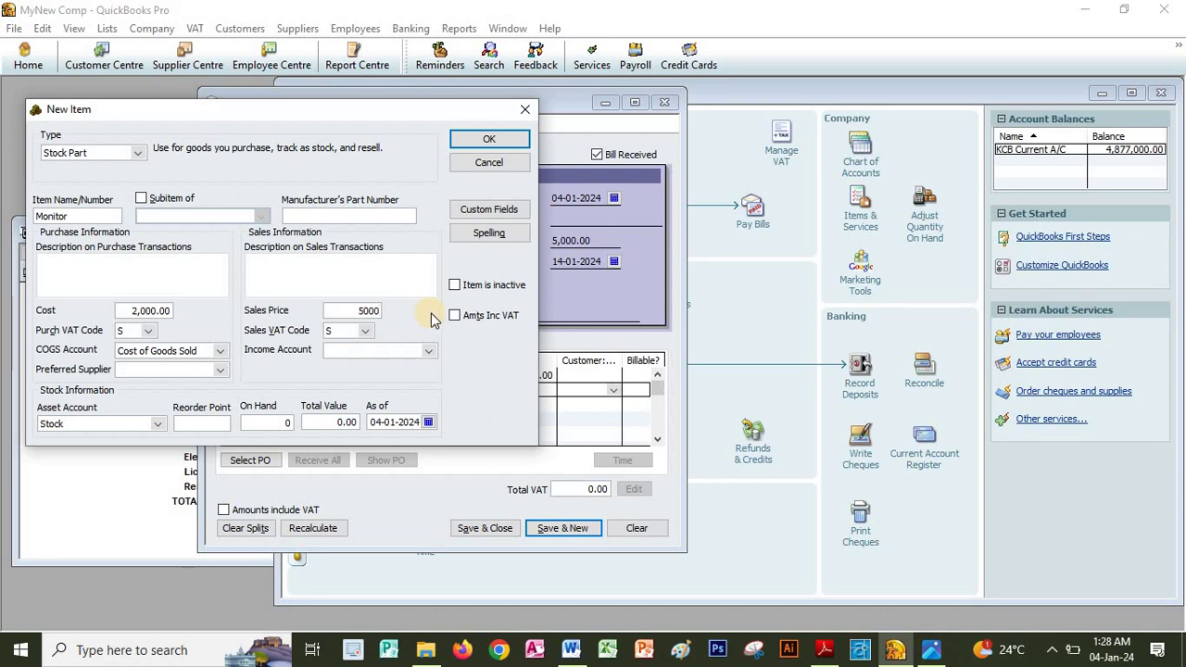
Set the Monitor item's purchase and sales VAT codes to E (Exempt) and its income account to Sales Income, saving the item.
click(150, 330)
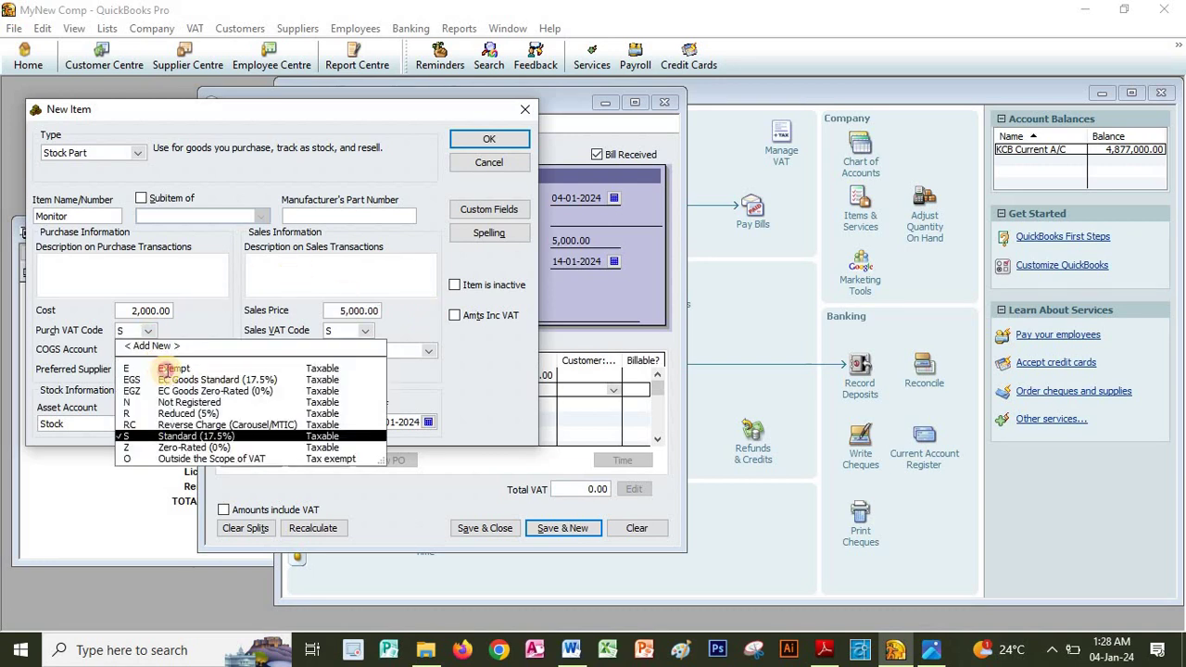
click(163, 369)
click(367, 332)
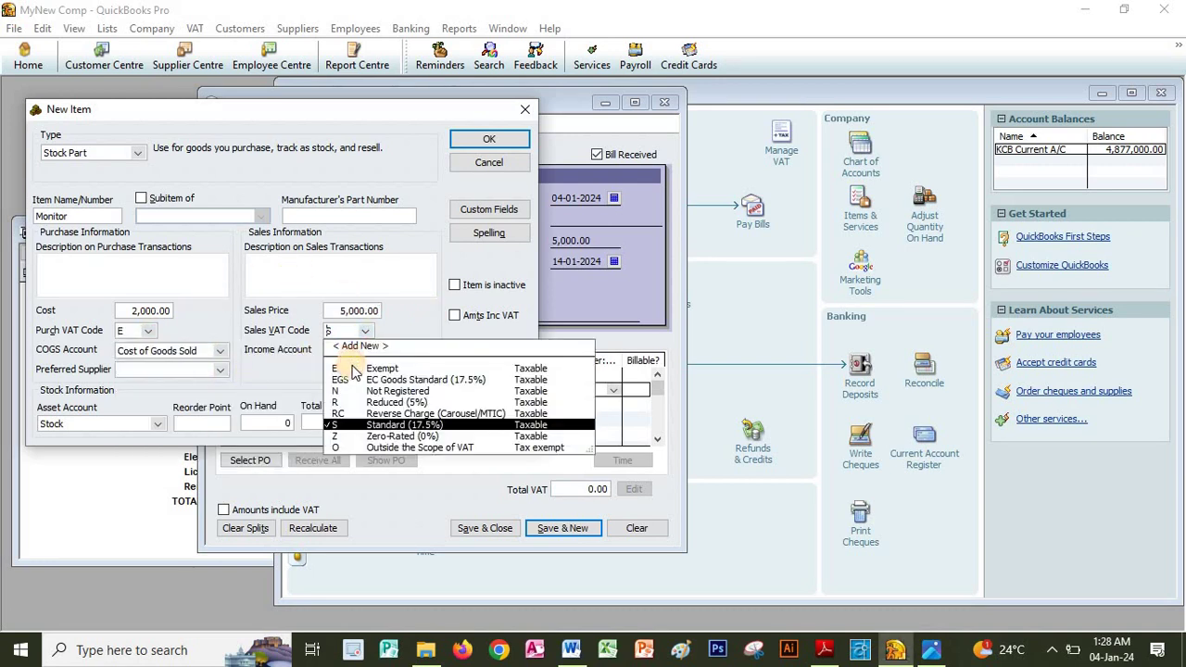
click(431, 365)
click(428, 352)
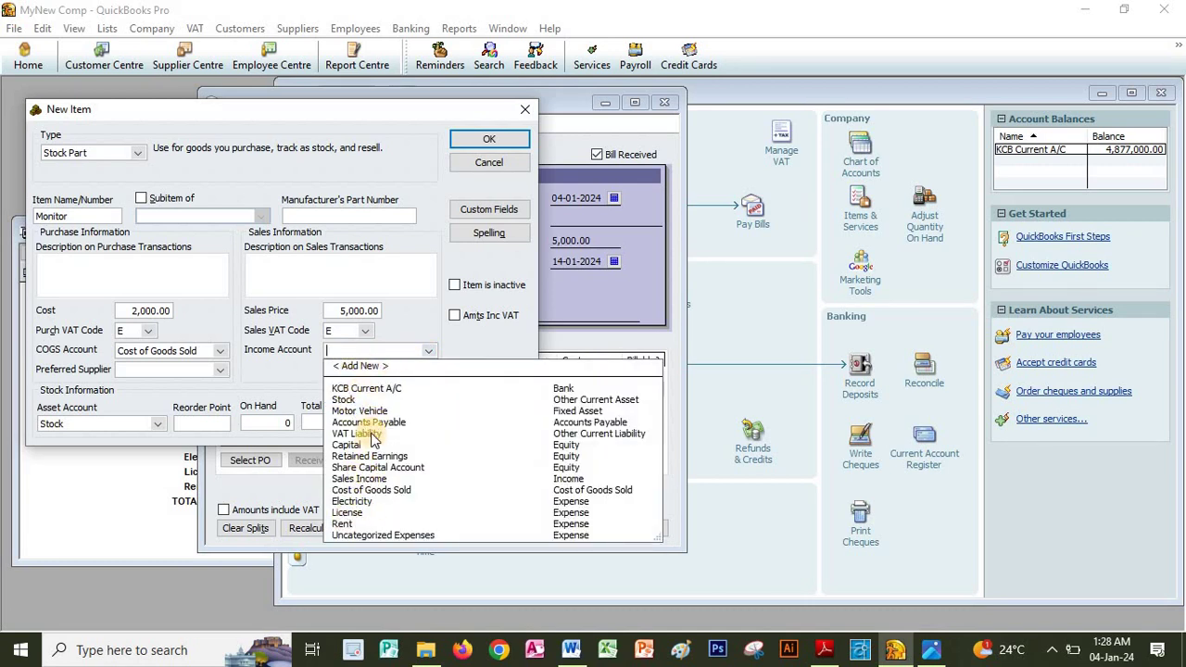
click(361, 479)
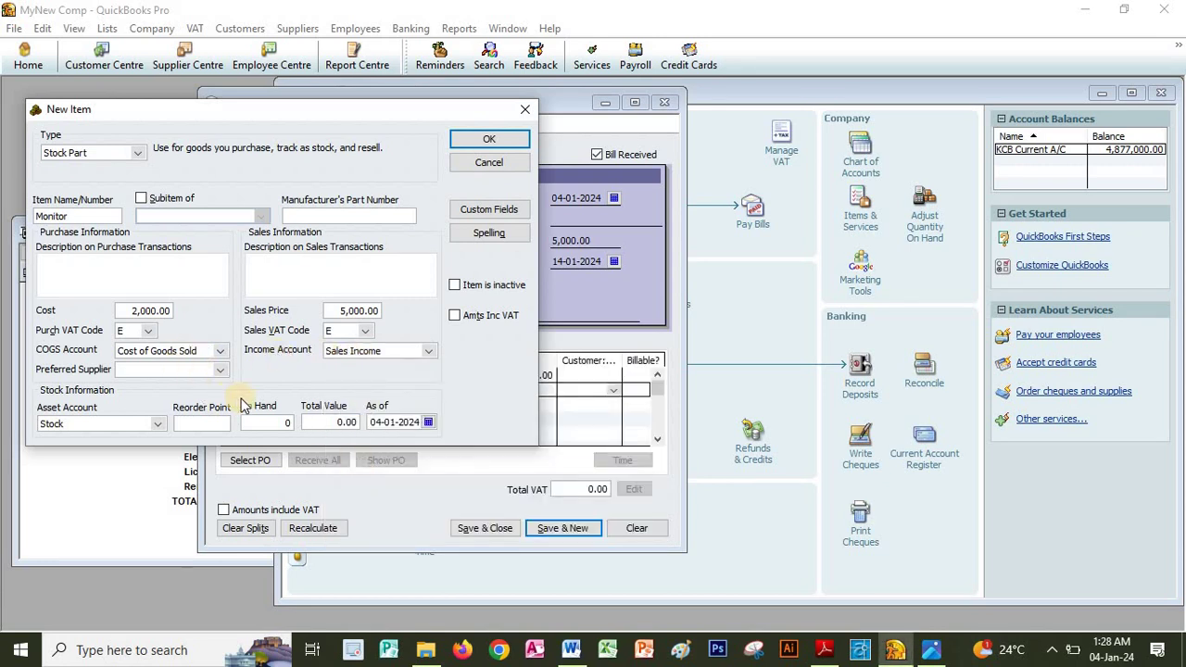
click(488, 139)
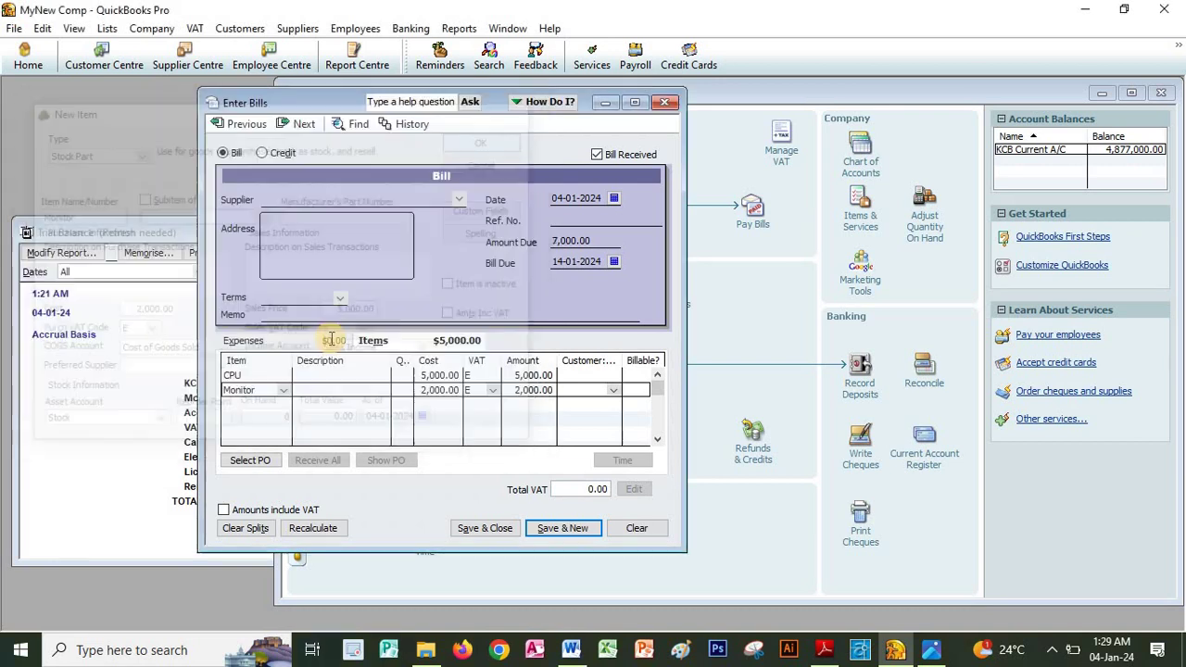
Add a new Stock Part item named KB on the bill's third item line.
click(282, 406)
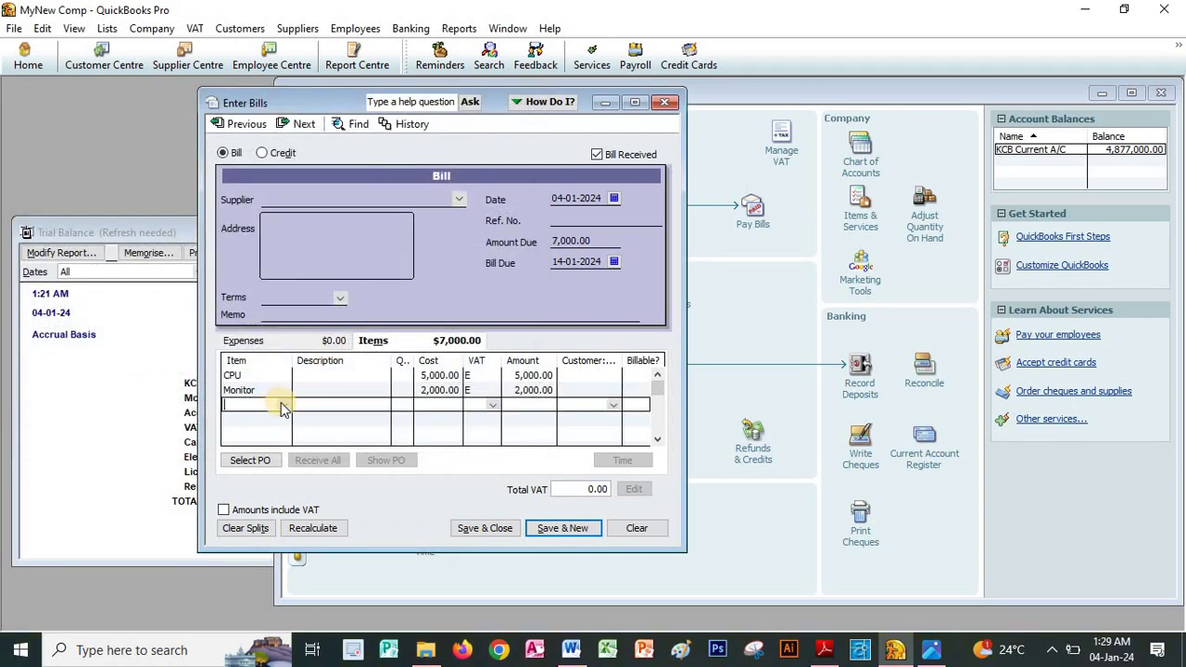
click(285, 408)
click(268, 416)
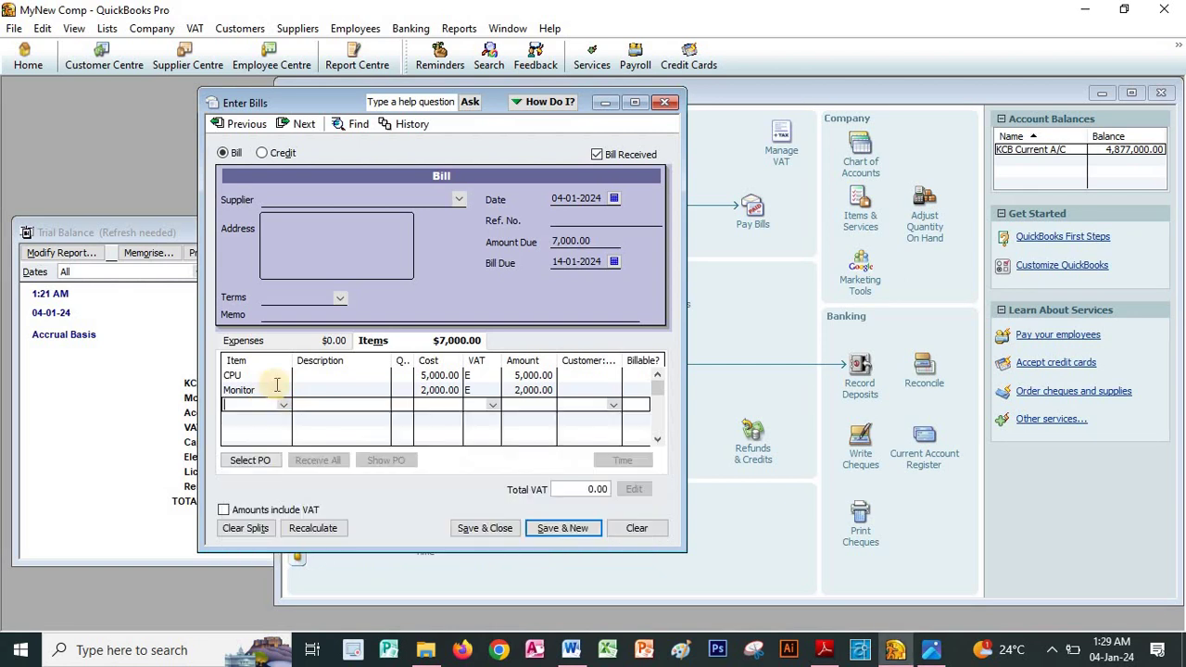
click(78, 179)
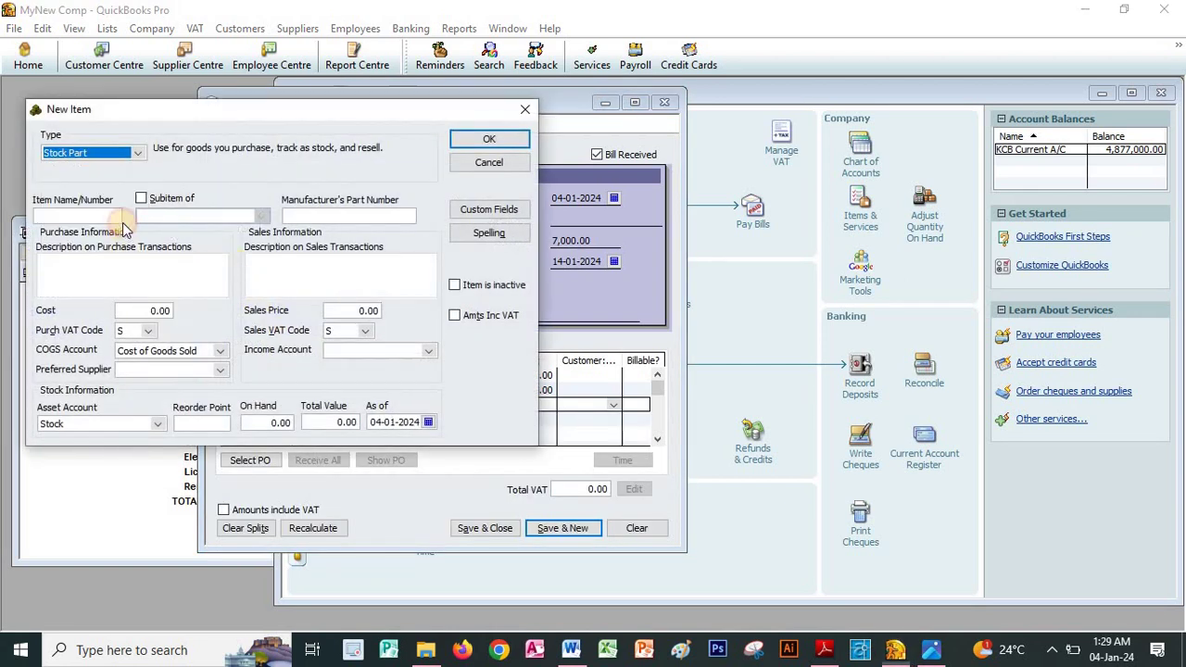
click(102, 213)
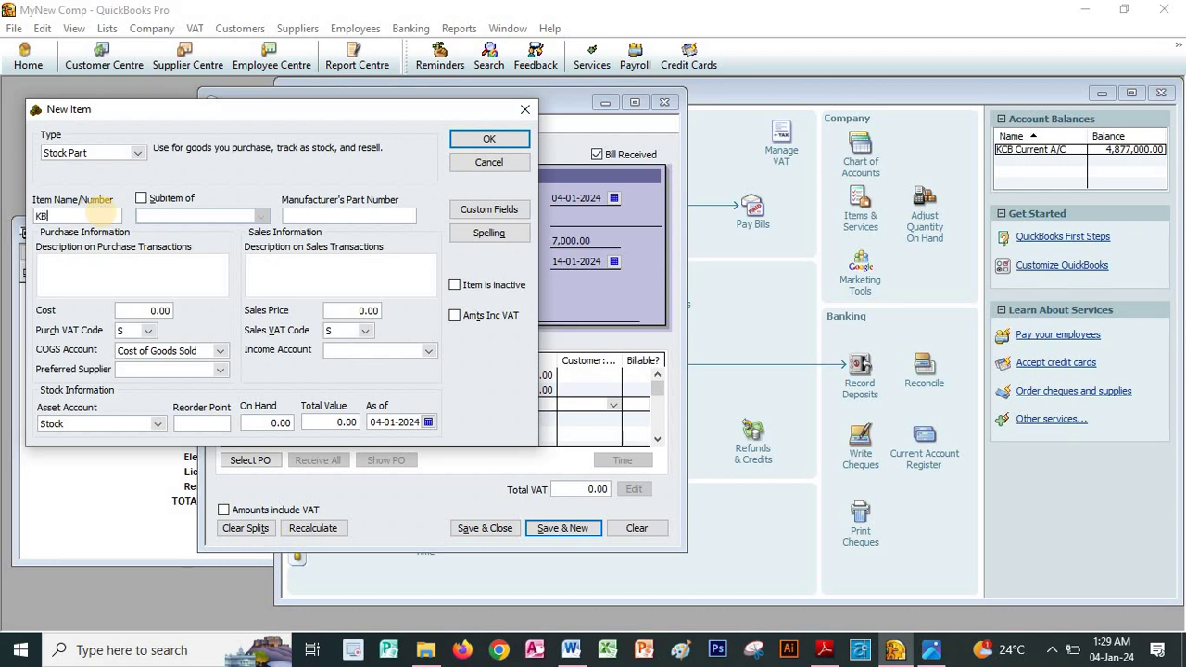
text(KB)
Set the KB item's cost to 100 and its sales price to 500.
click(130, 311)
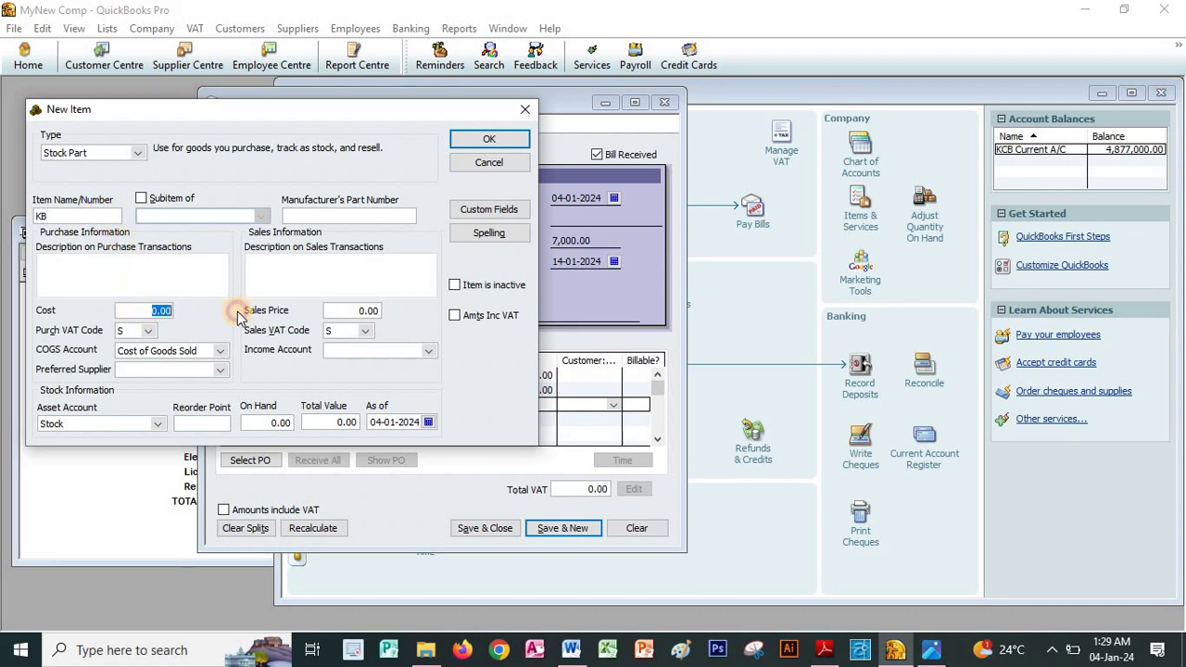
text(100)
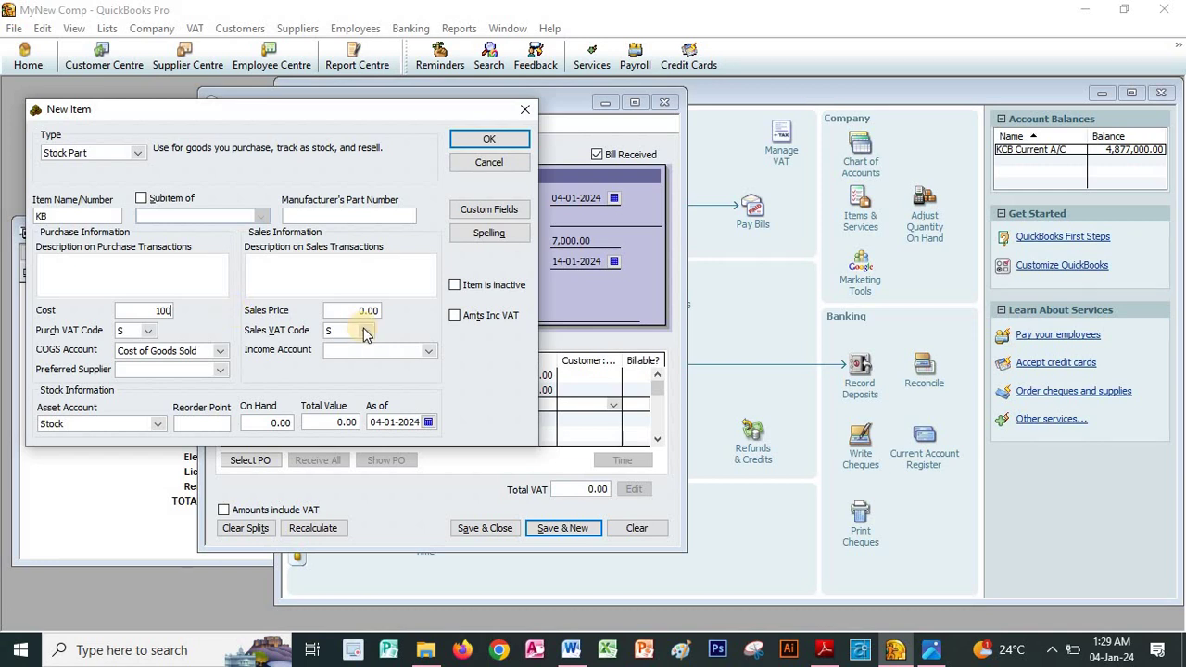
click(366, 311)
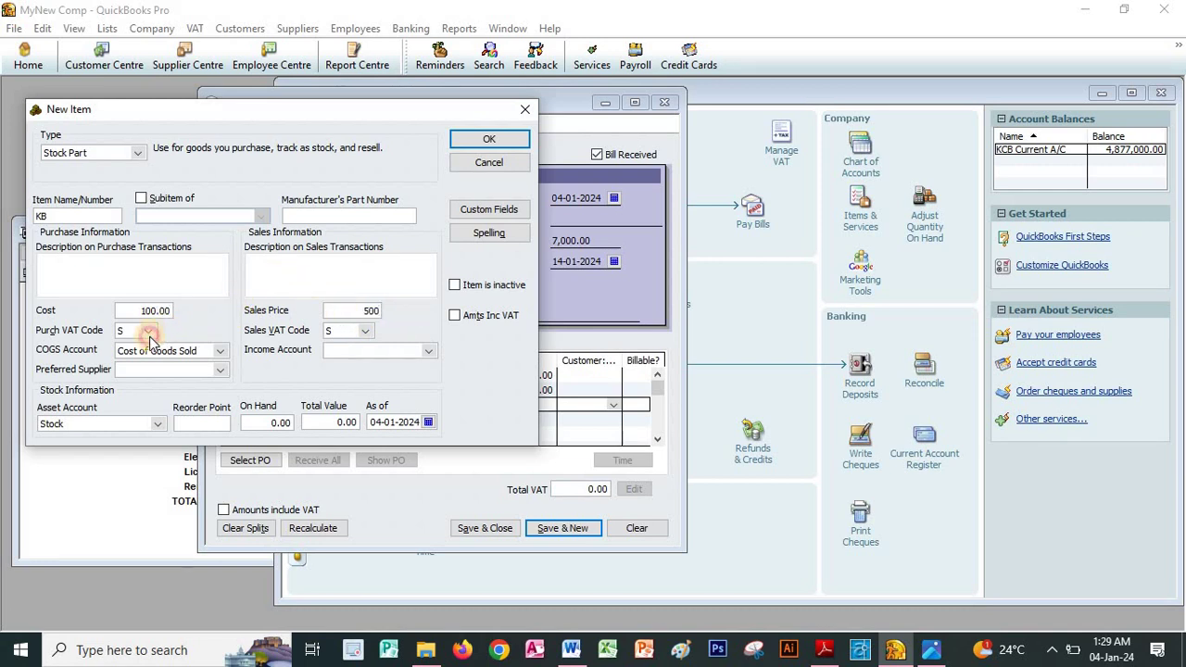
Set the KB item's purchase and sales VAT codes to E (Exempt) and its income account to Sales Income, saving the item.
click(149, 334)
click(166, 368)
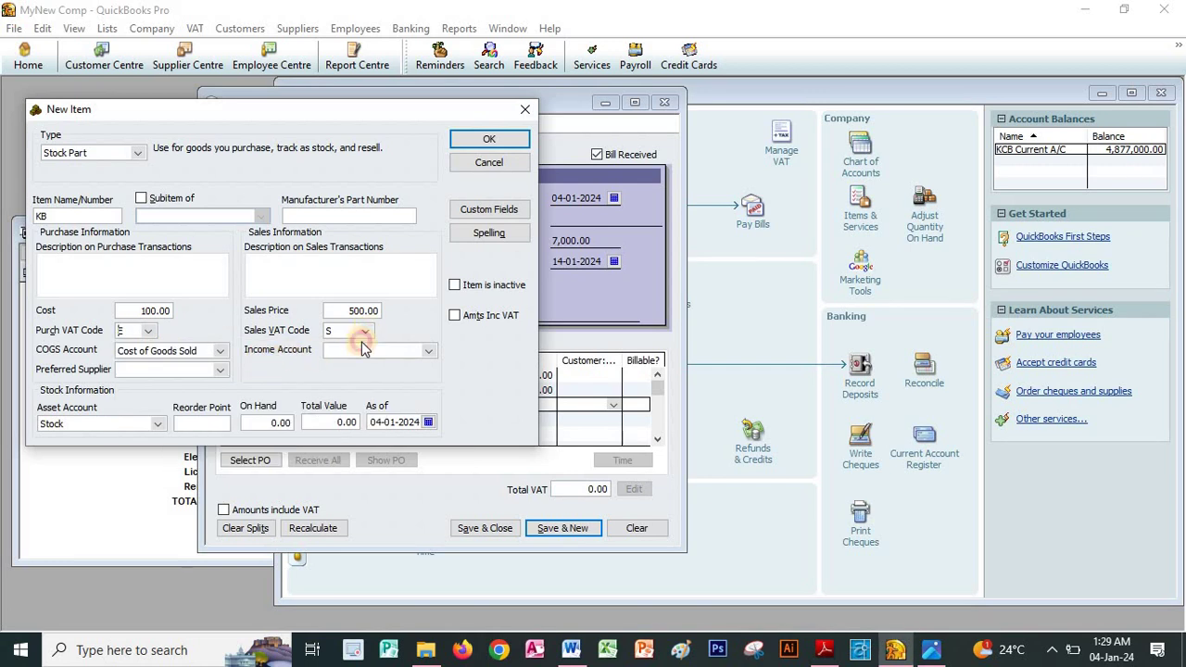
click(365, 331)
click(375, 369)
click(429, 350)
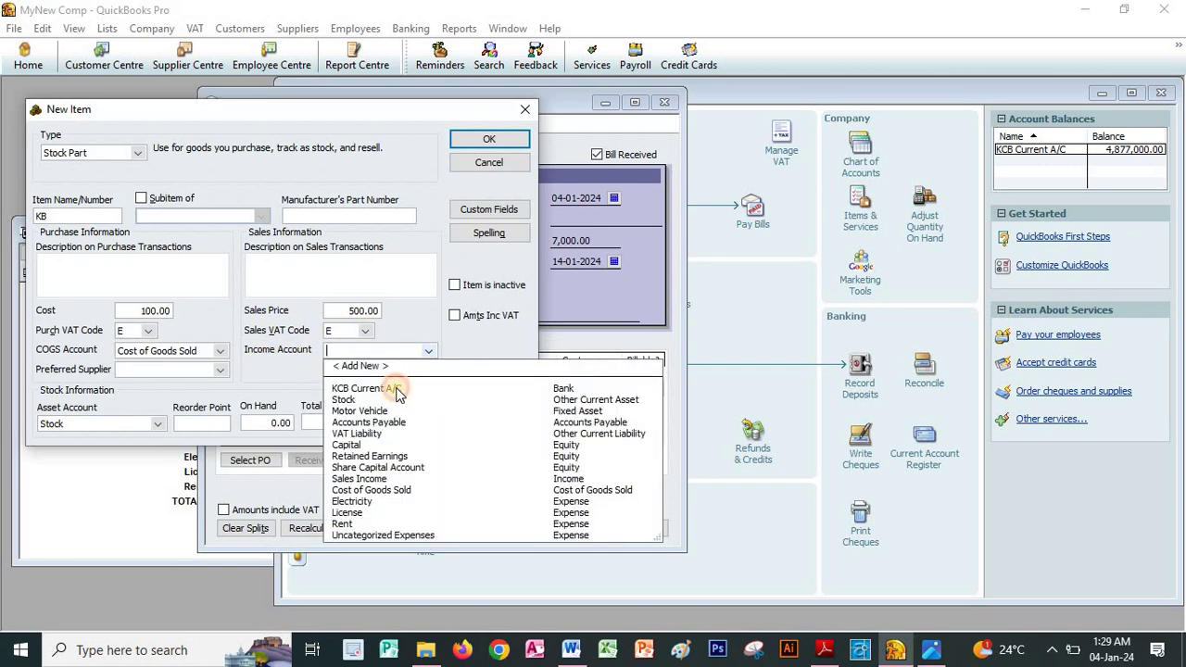
click(357, 478)
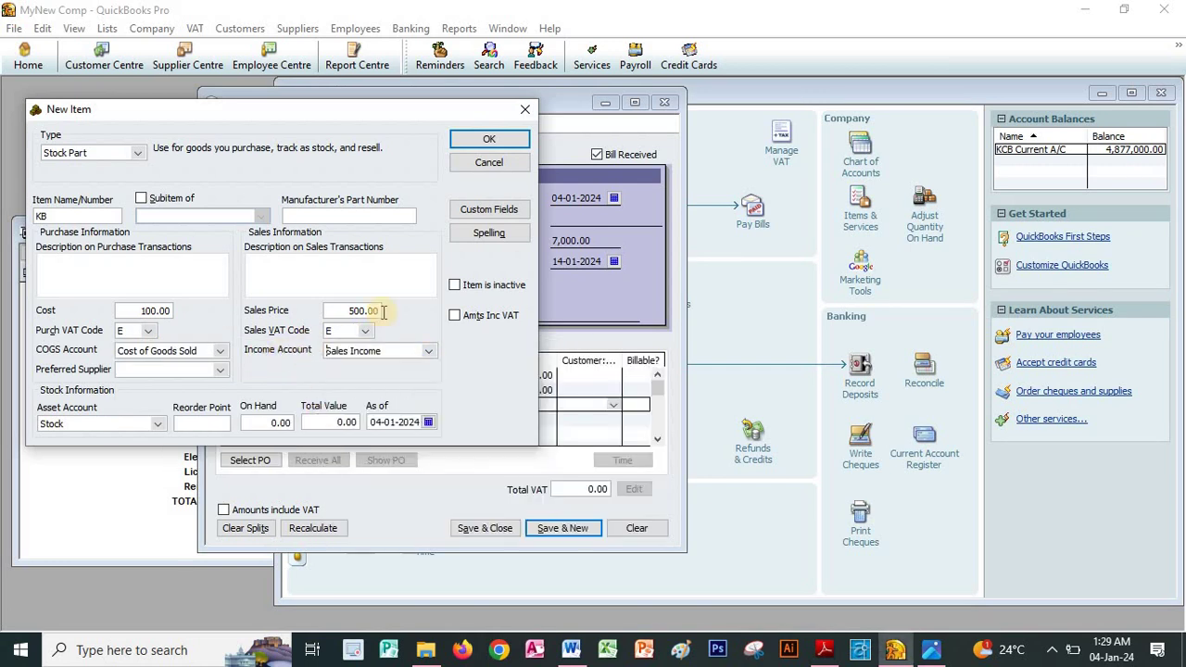
click(460, 140)
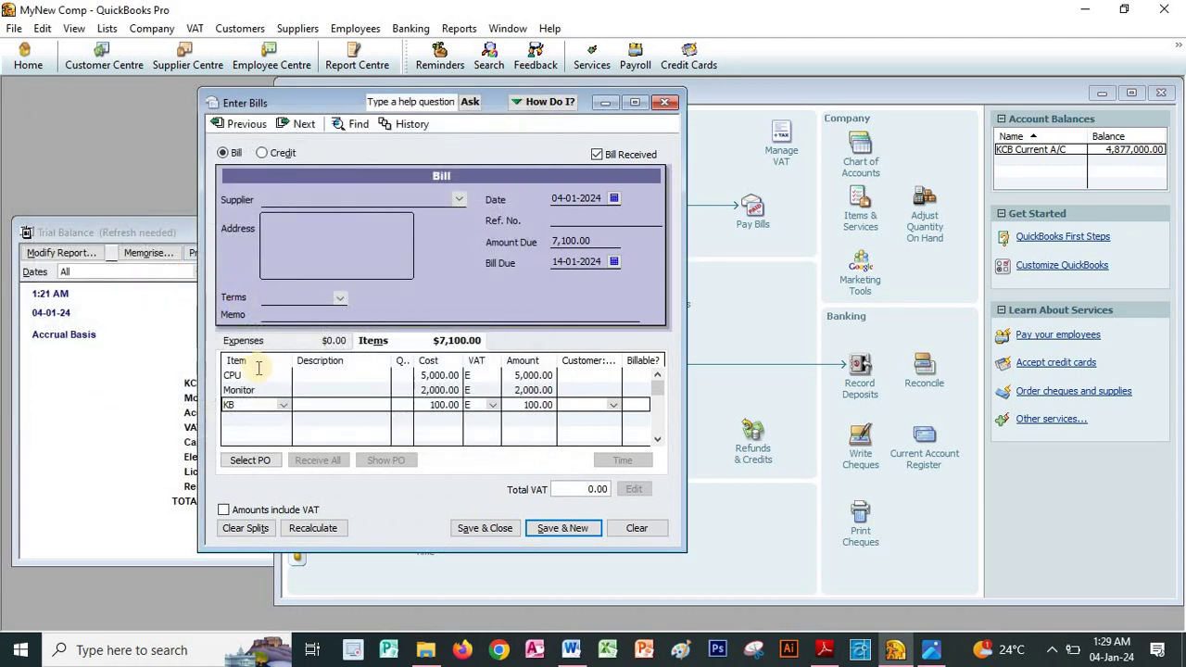
Add a new Stock Part item named Mouse on the bill's fourth item line.
click(261, 419)
click(284, 419)
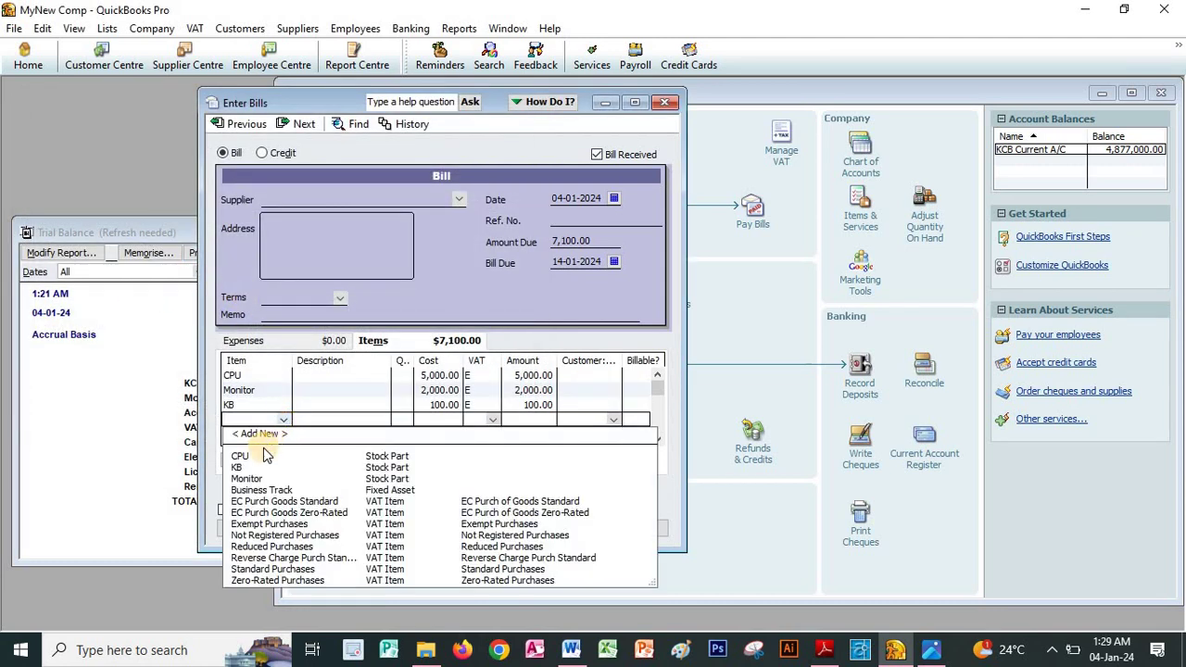
click(261, 432)
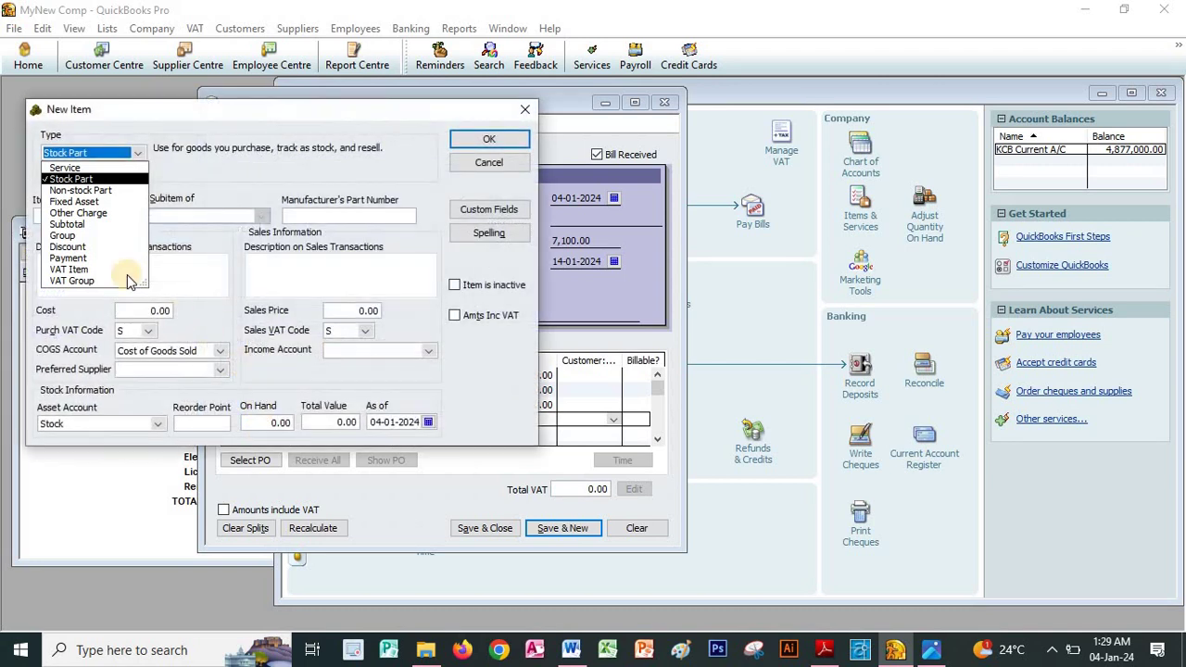
click(71, 179)
click(85, 214)
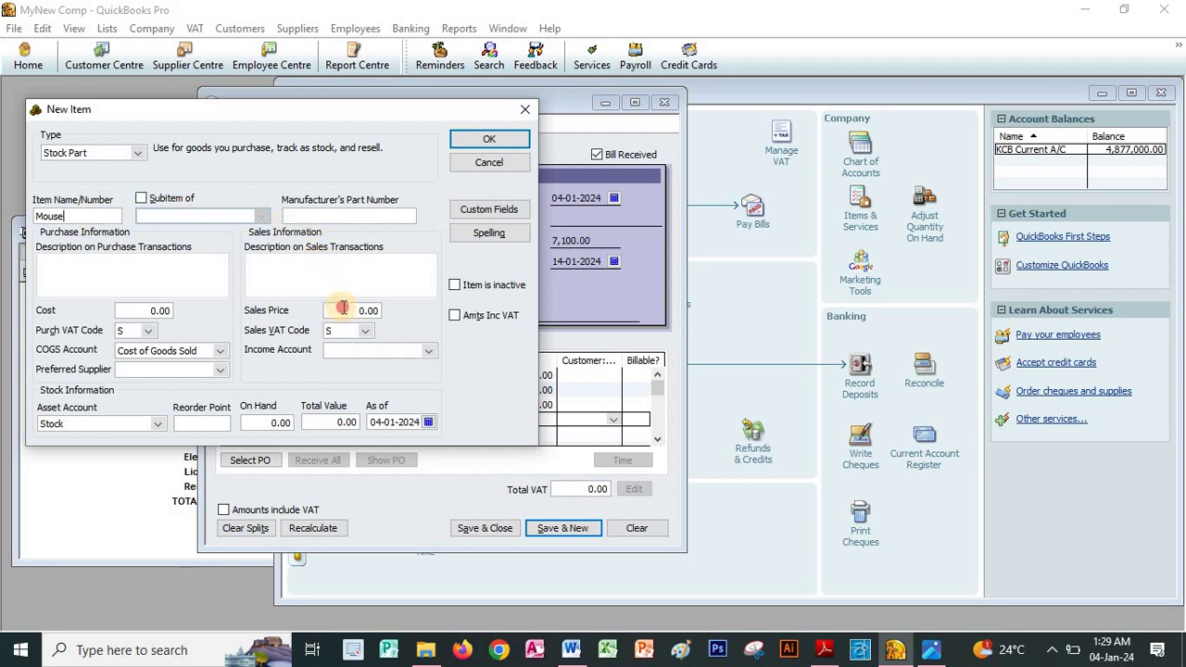
Set the Mouse item's sales price to 500 and its cost to 100.
drag(334, 310, 416, 313)
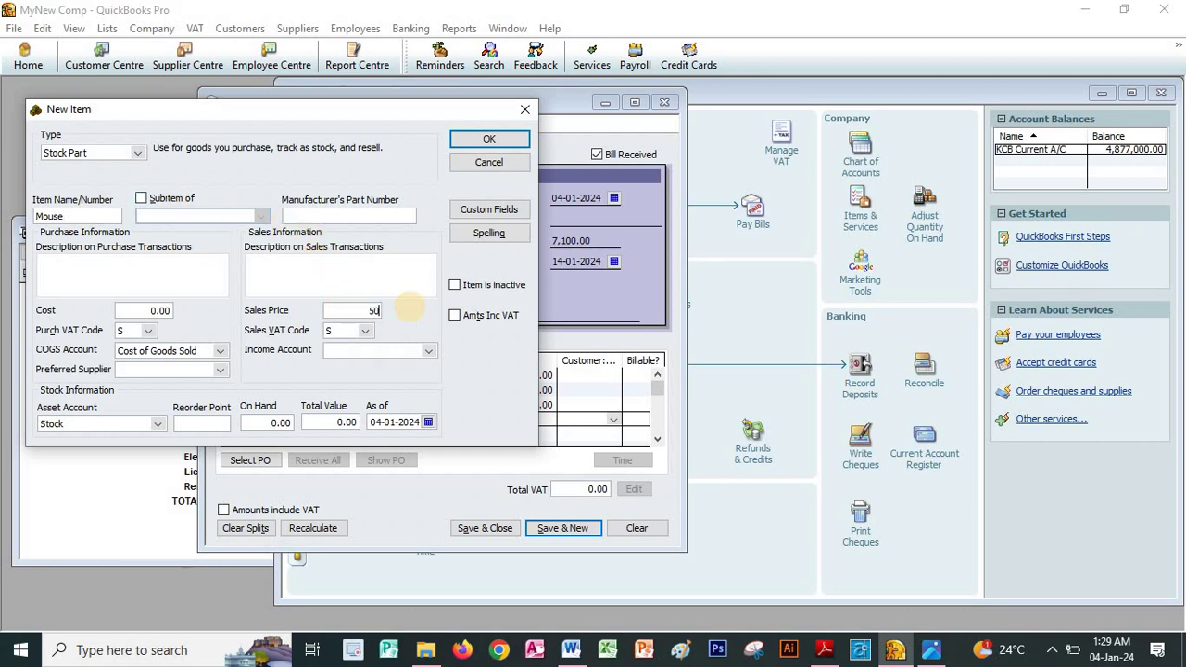
text(500)
drag(139, 310, 225, 318)
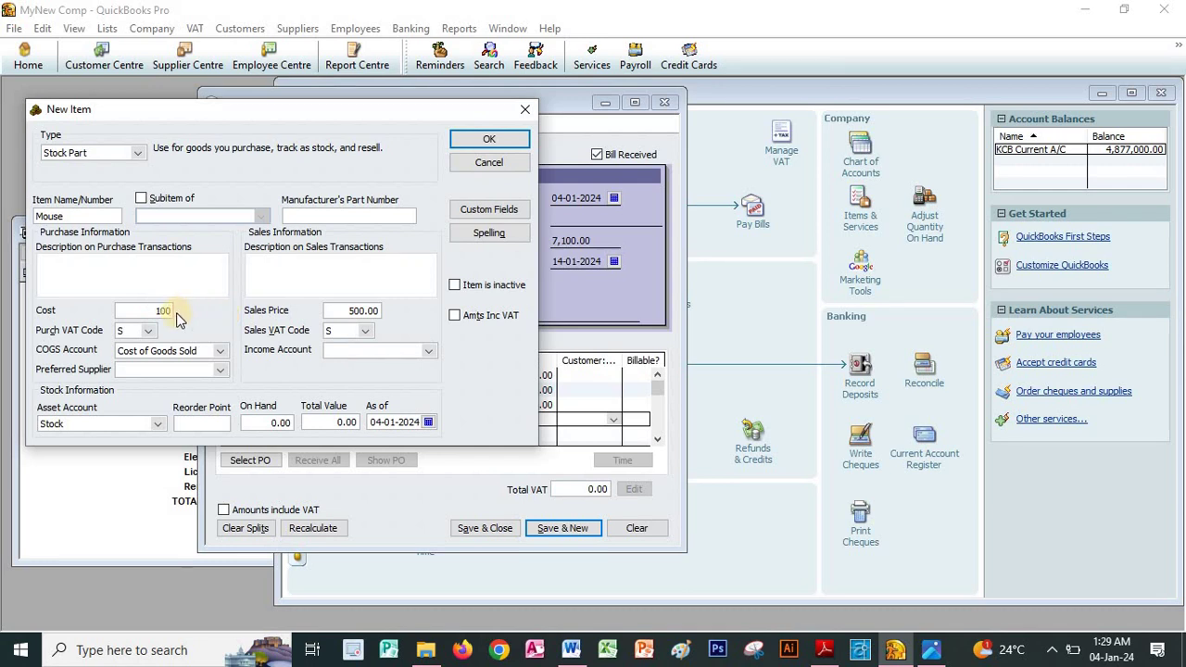
text(100)
Set the Mouse item's purchase and sales VAT codes to E (Exempt) and its income account to Sales Income, saving the item.
click(148, 331)
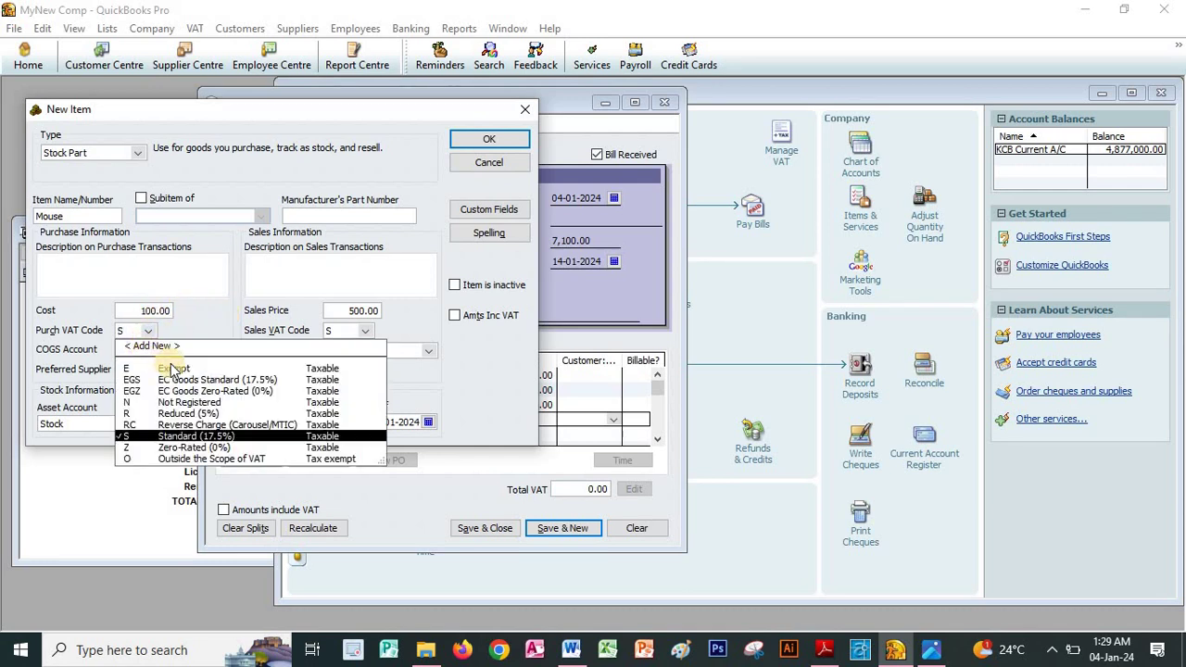
click(173, 369)
click(361, 333)
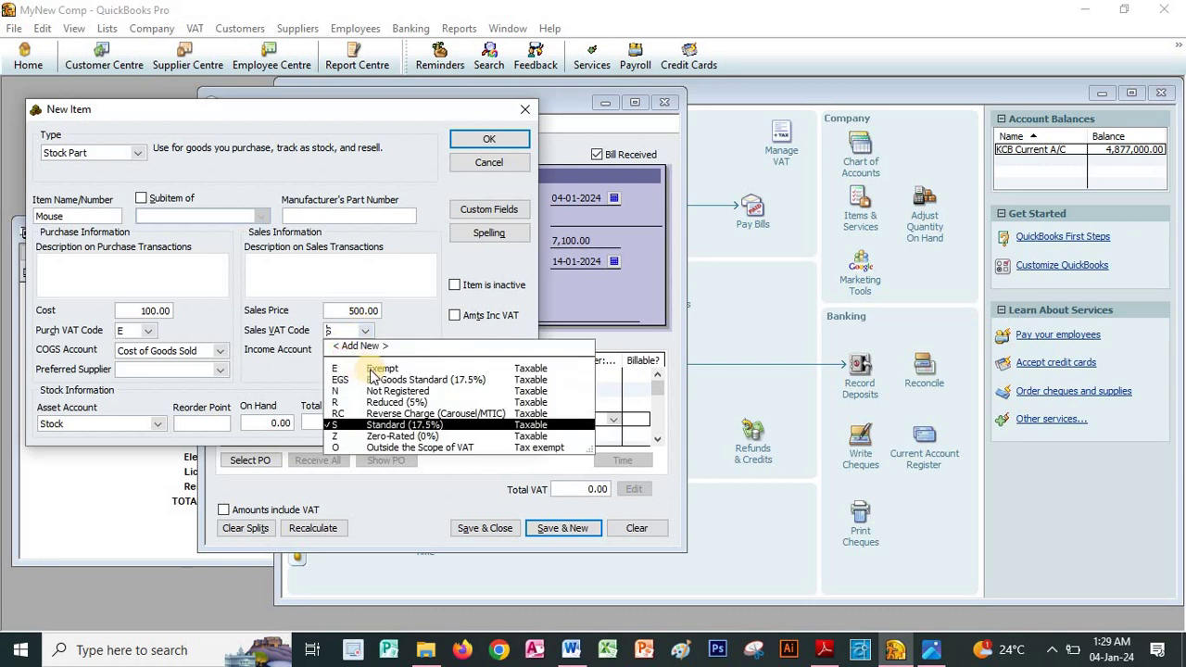
click(366, 376)
click(428, 350)
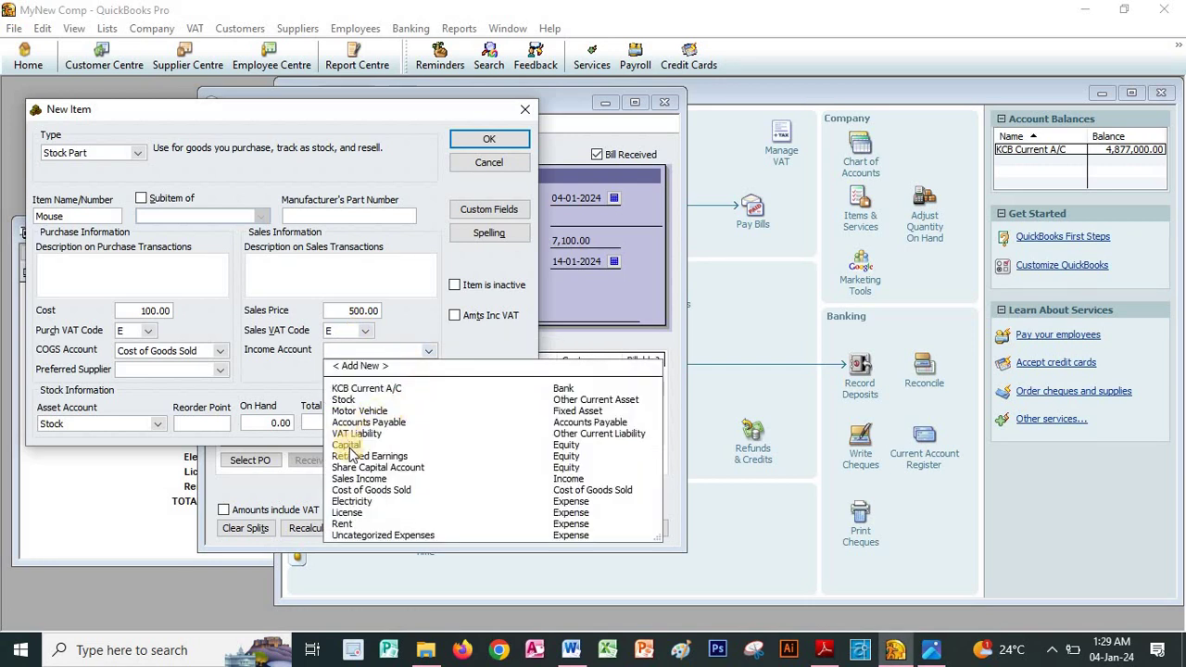
click(359, 478)
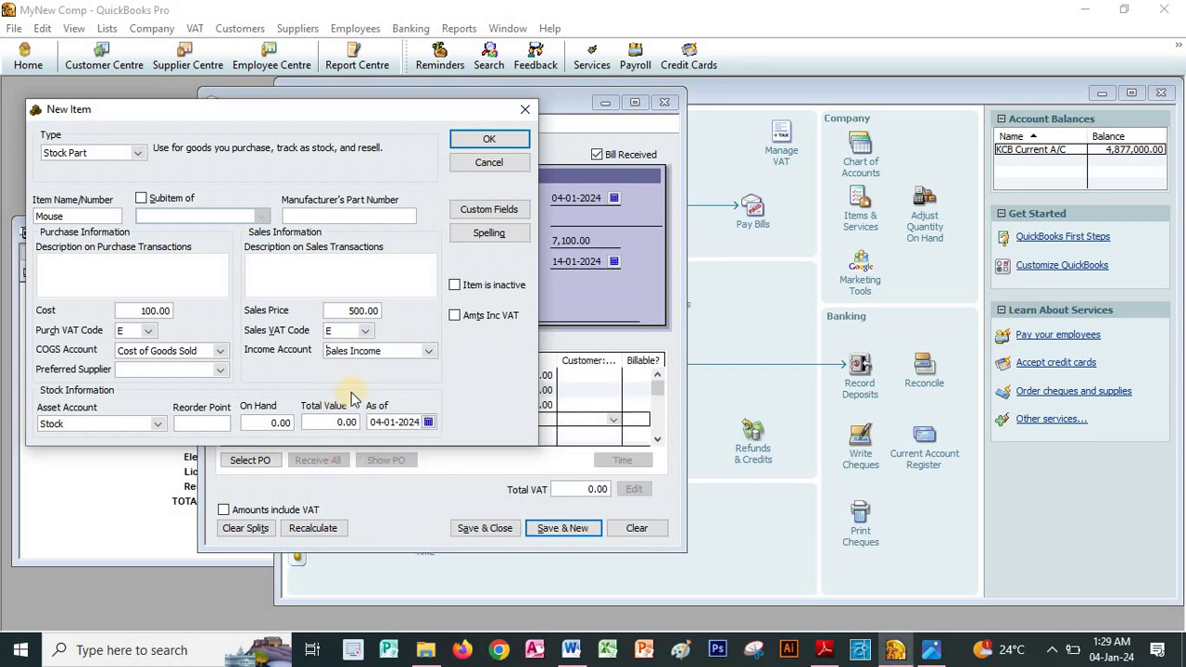
click(468, 139)
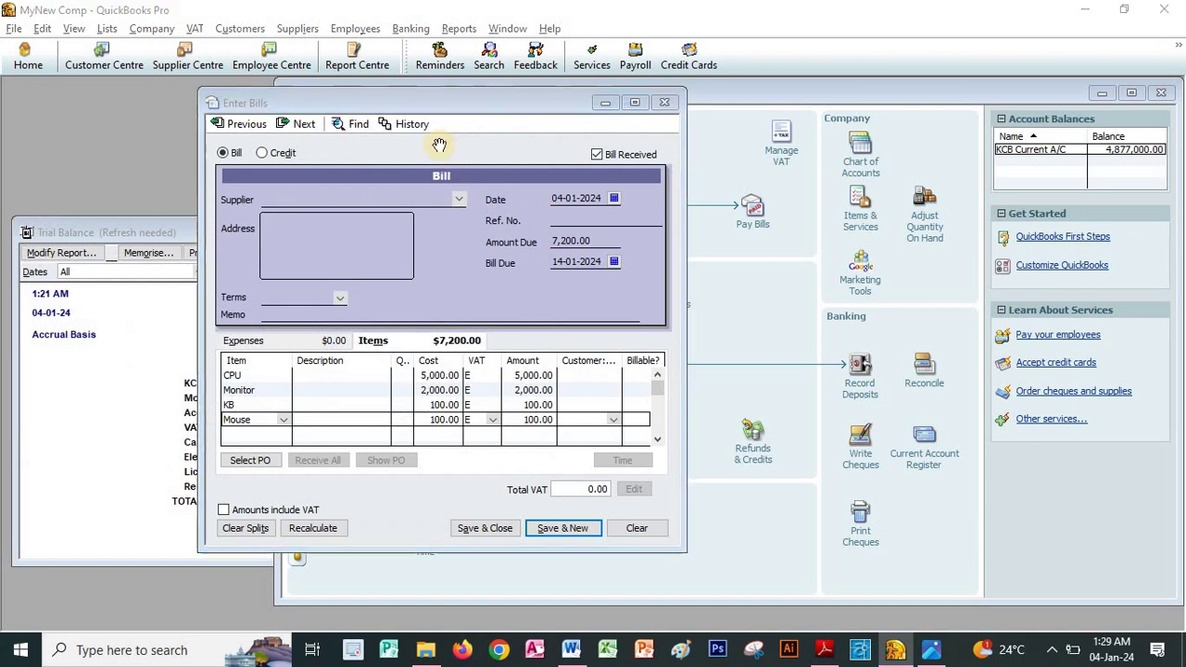
Check the next purchase in QB Exs.pdf and add a new Stock Part item named Printer on the bill's fifth item line.
key(alt+Tab)
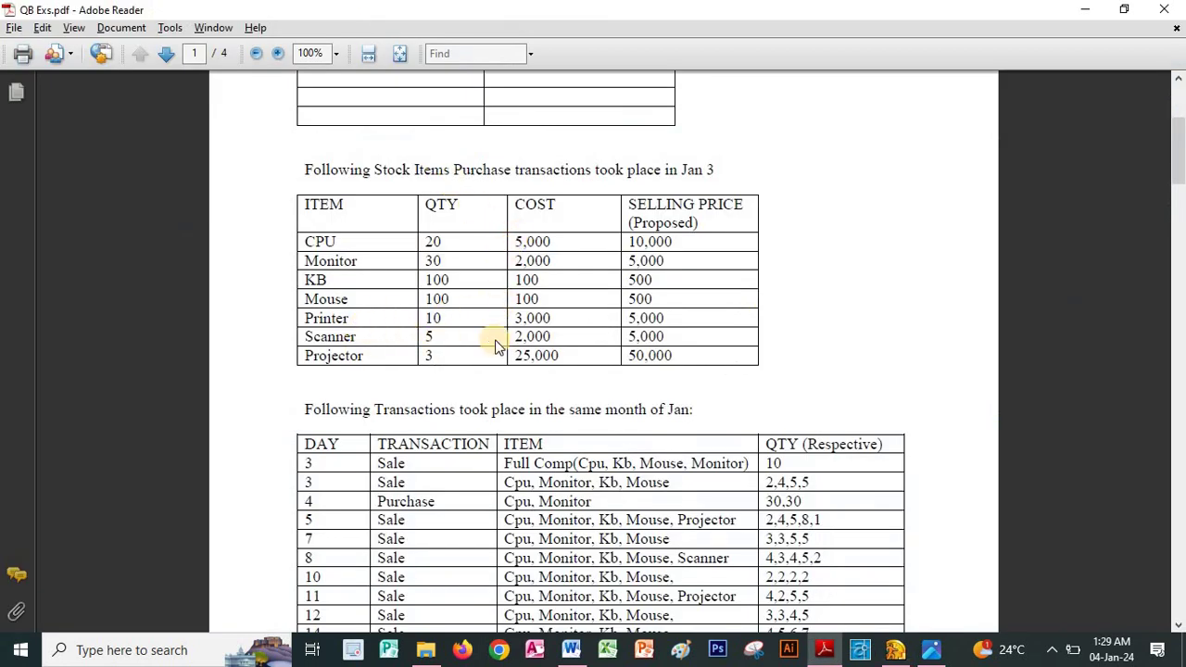
key(alt+Tab)
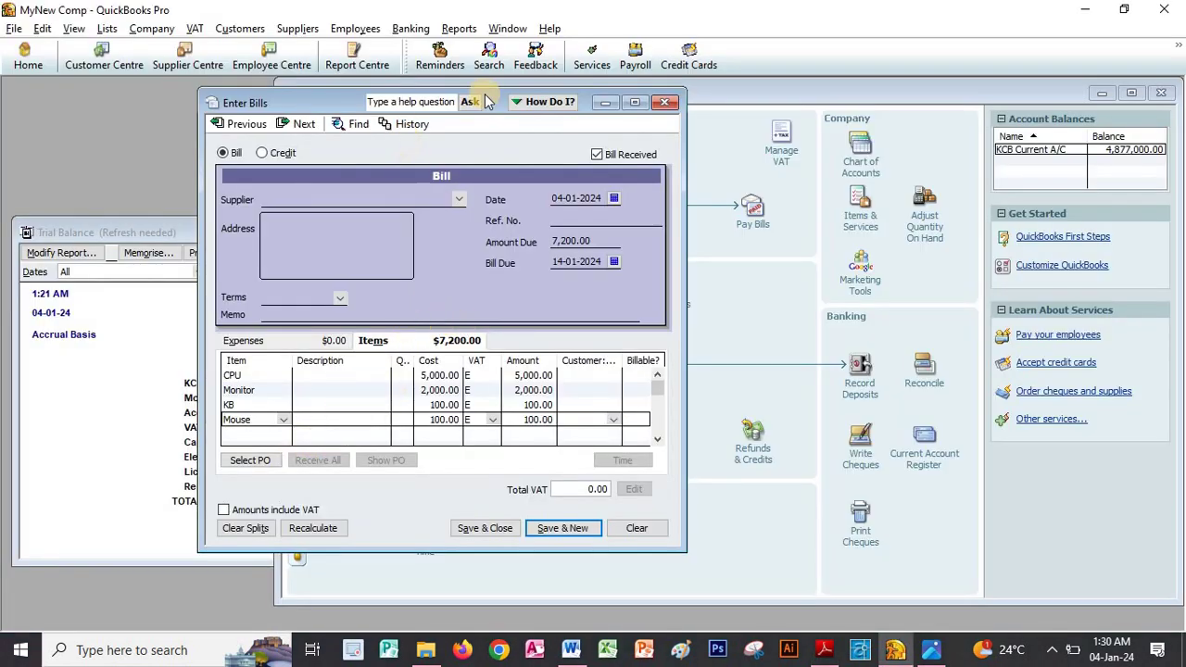
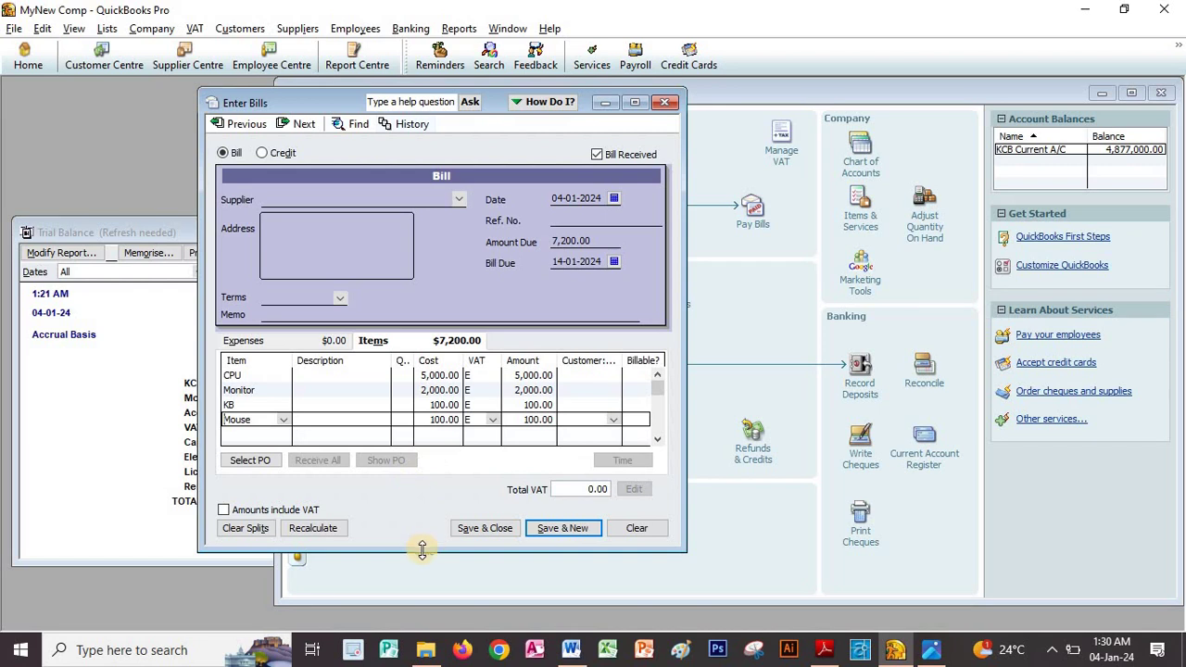
drag(421, 550, 421, 622)
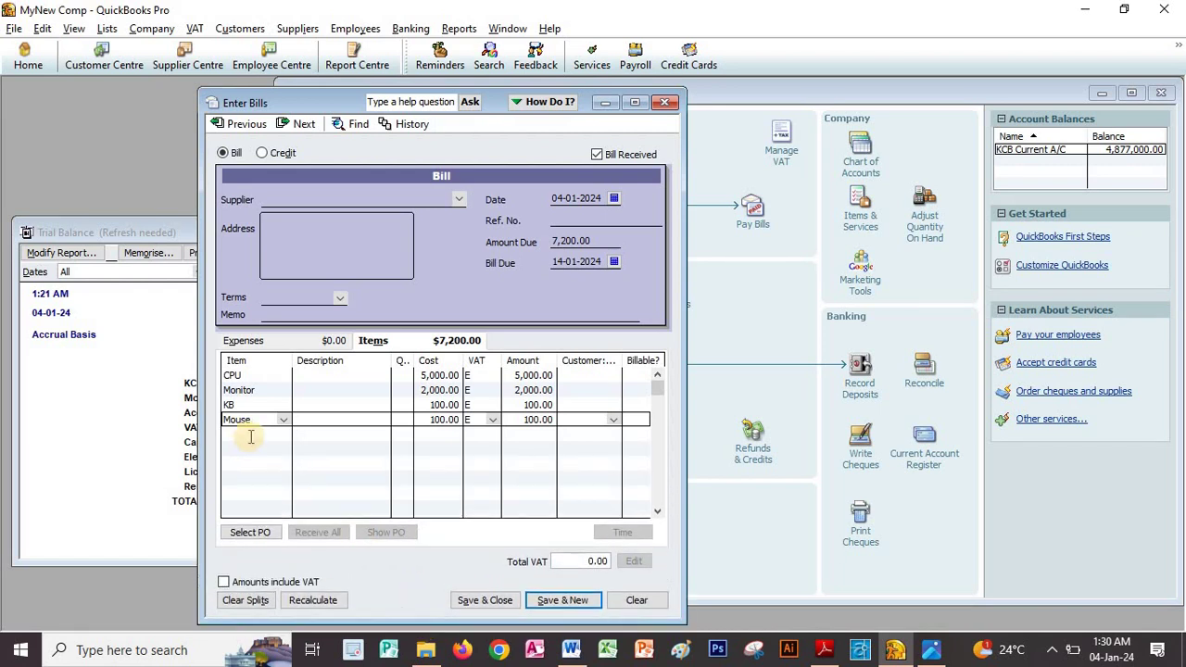
click(269, 434)
click(283, 434)
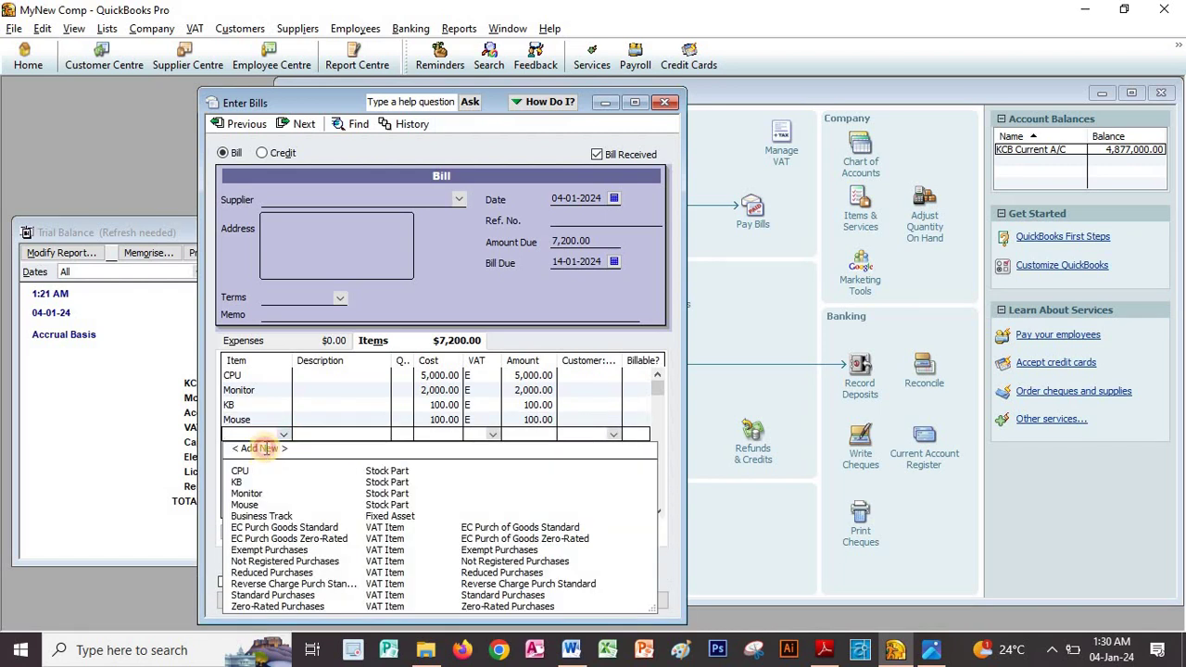
click(262, 448)
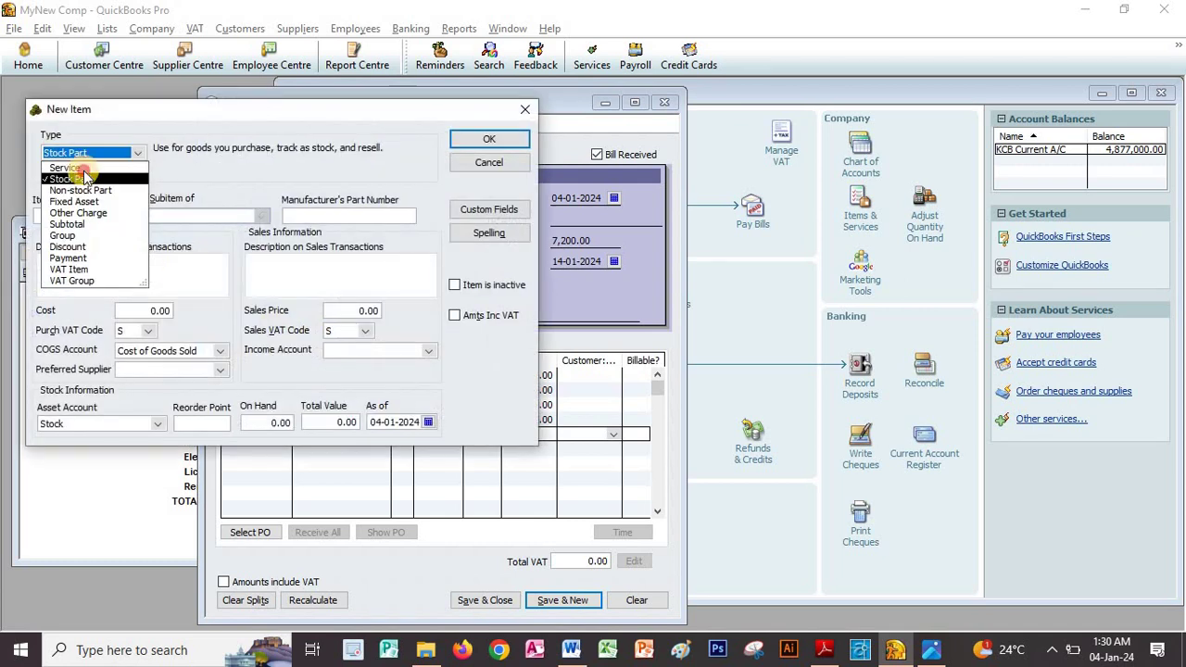
click(80, 168)
click(137, 153)
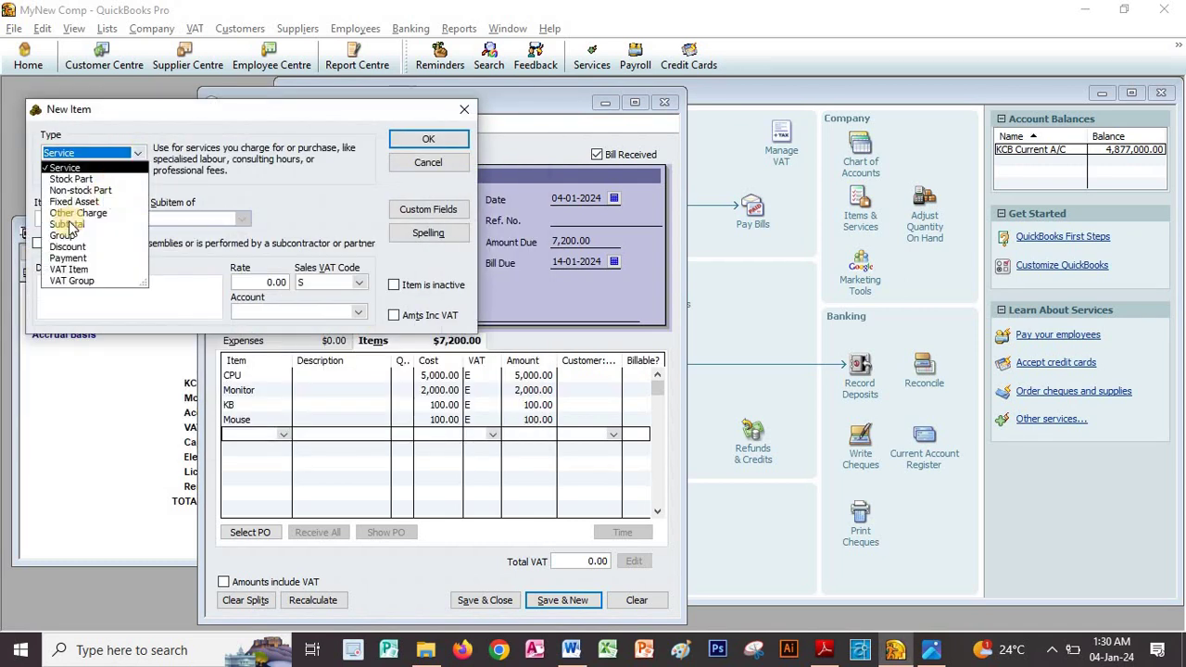
click(70, 179)
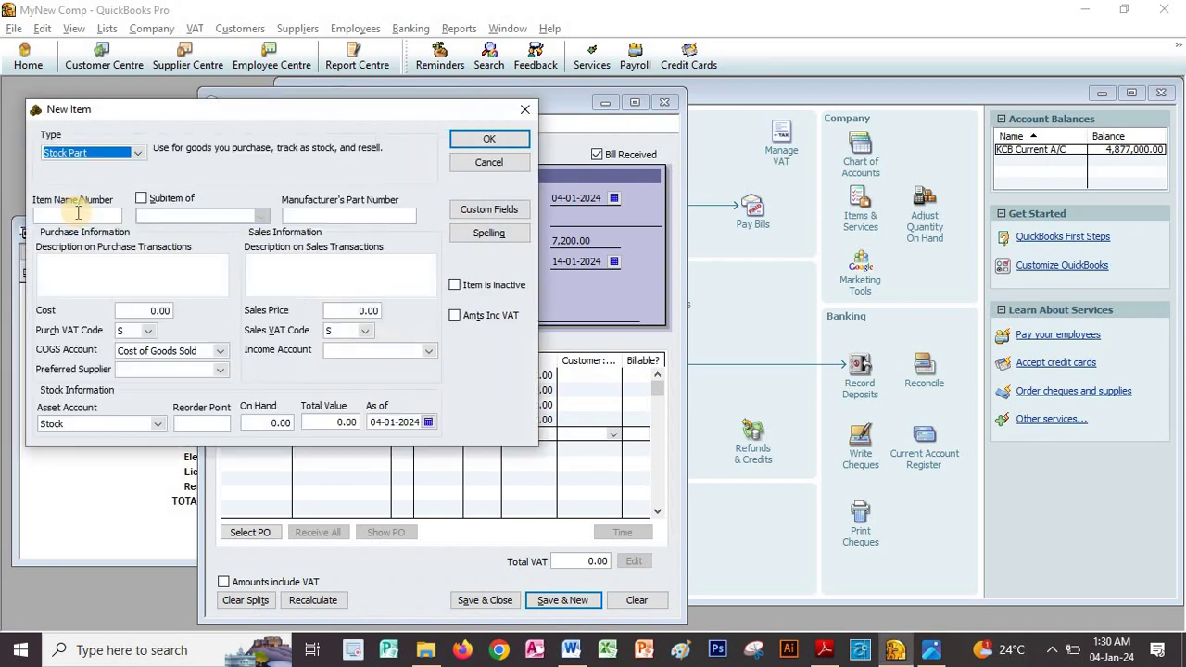
click(77, 217)
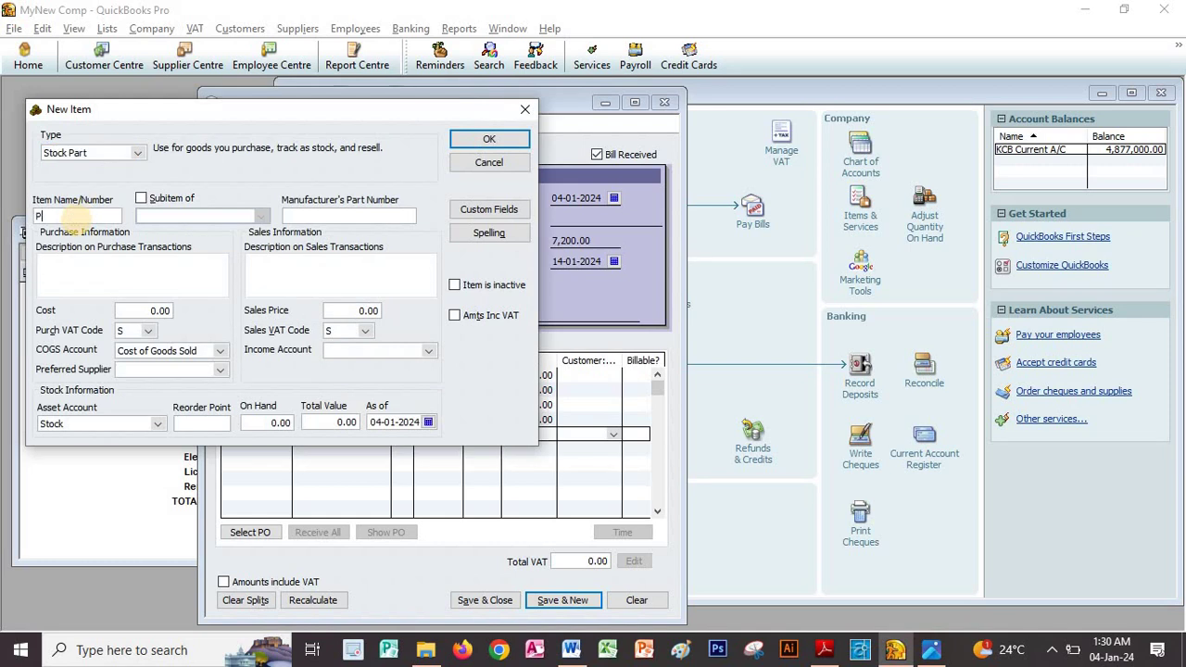
text(Printer)
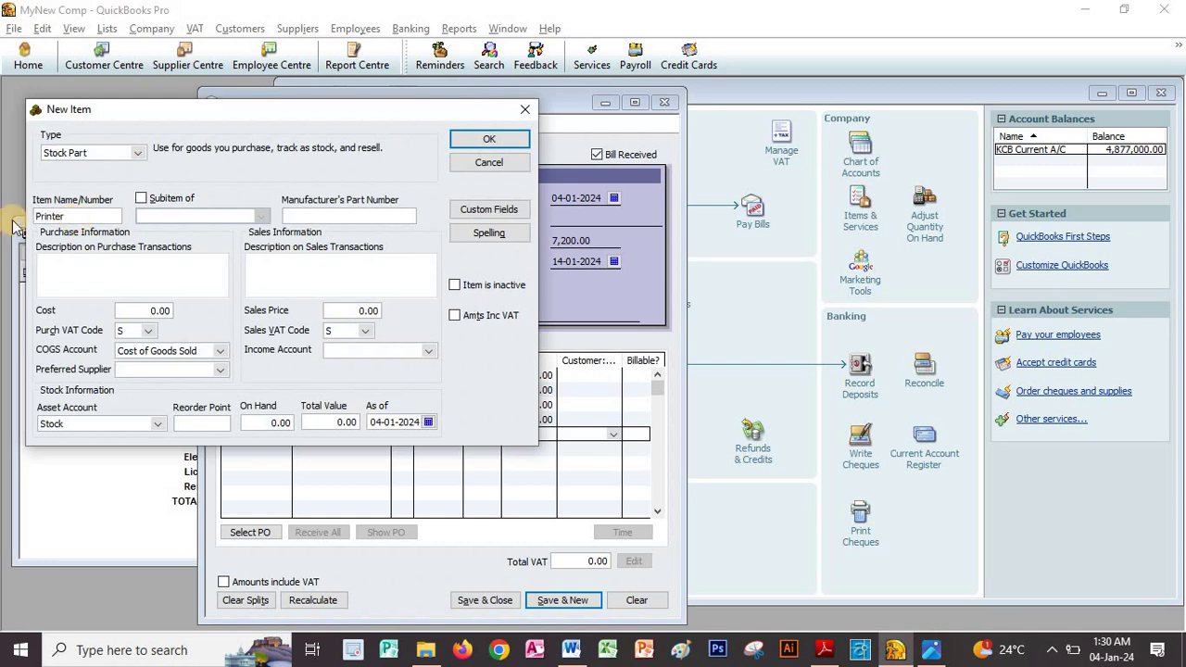
Set the Printer item's sales and purchase VAT codes to E (Exempt).
drag(138, 311, 236, 313)
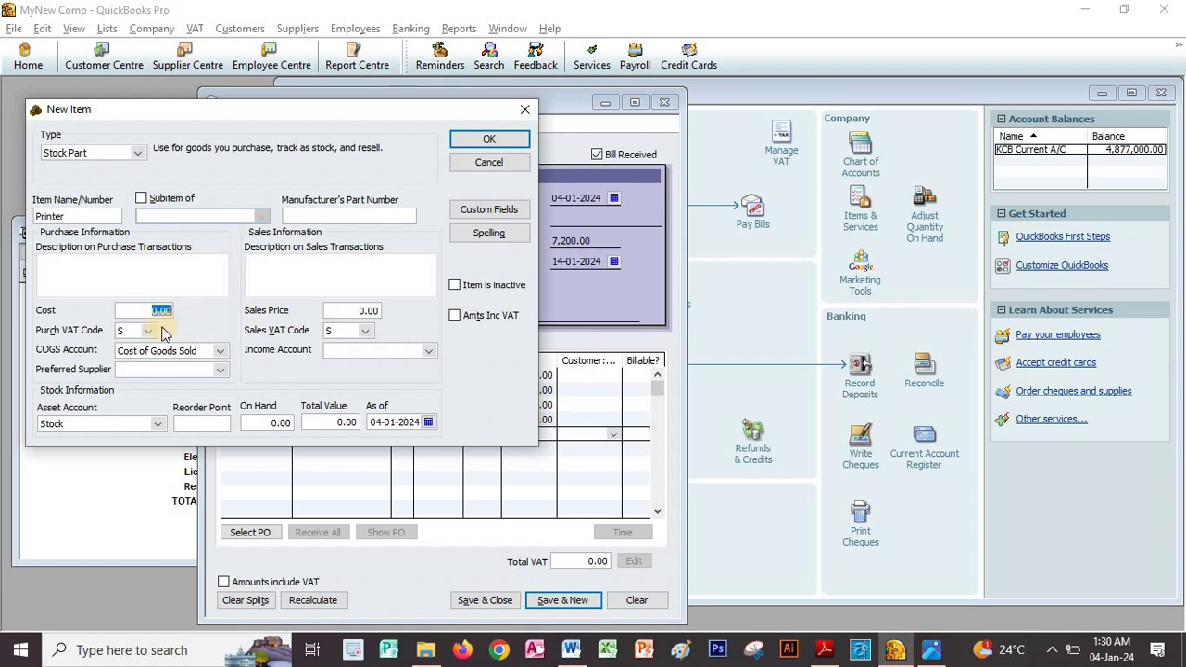
click(148, 331)
click(164, 363)
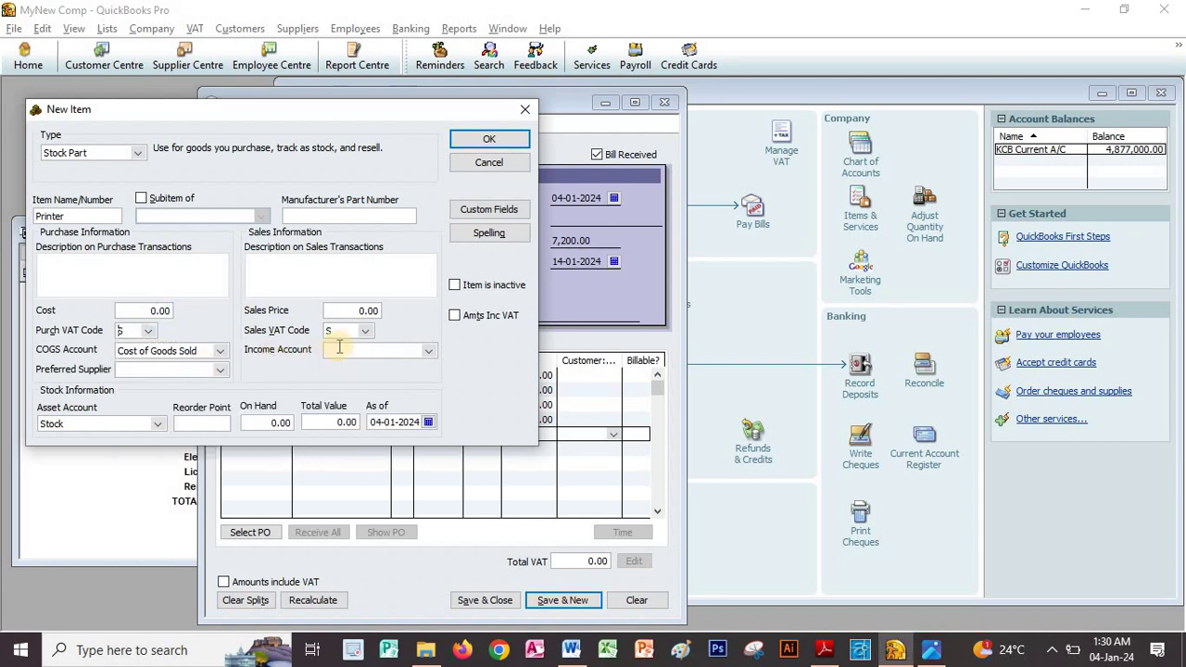
click(366, 331)
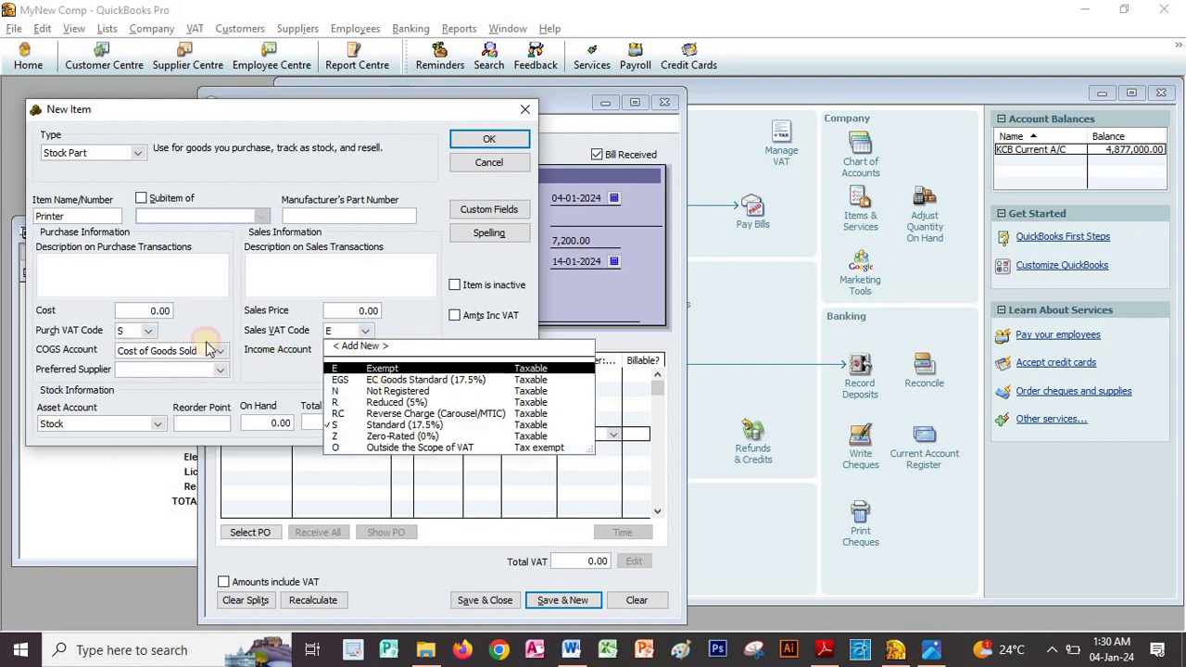
click(381, 369)
click(147, 330)
click(169, 367)
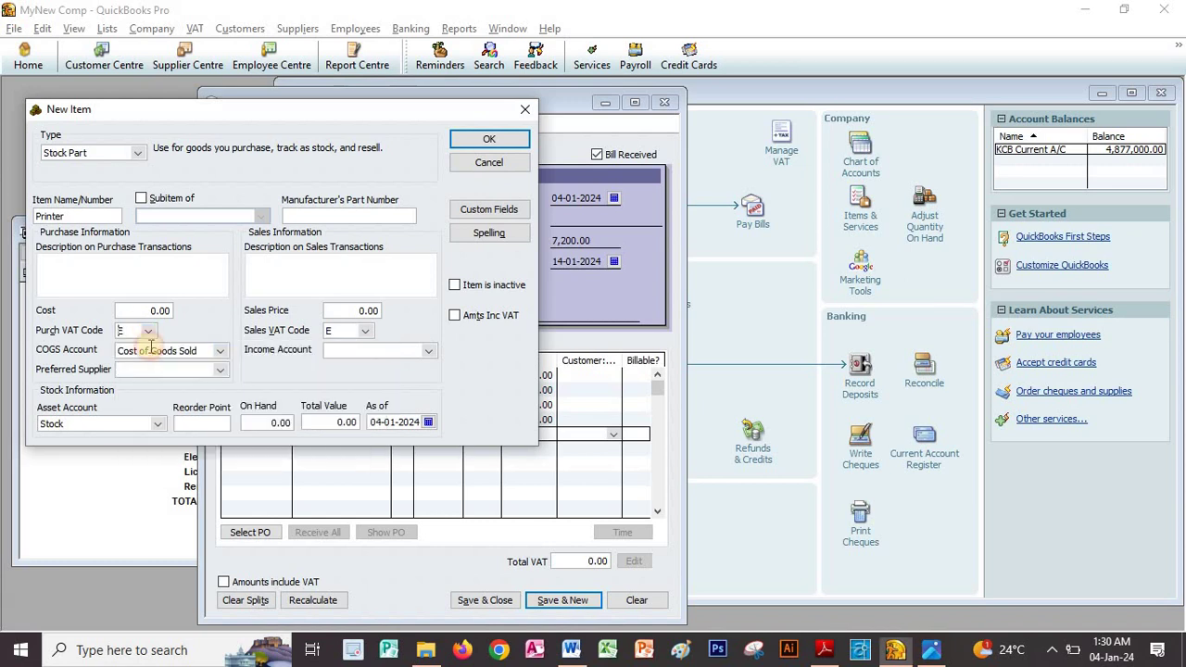
Look up the Printer's prices in QB Exs.pdf and set the item's cost to 3,000 and its sales price to 5,000.
click(153, 312)
key(alt+Tab)
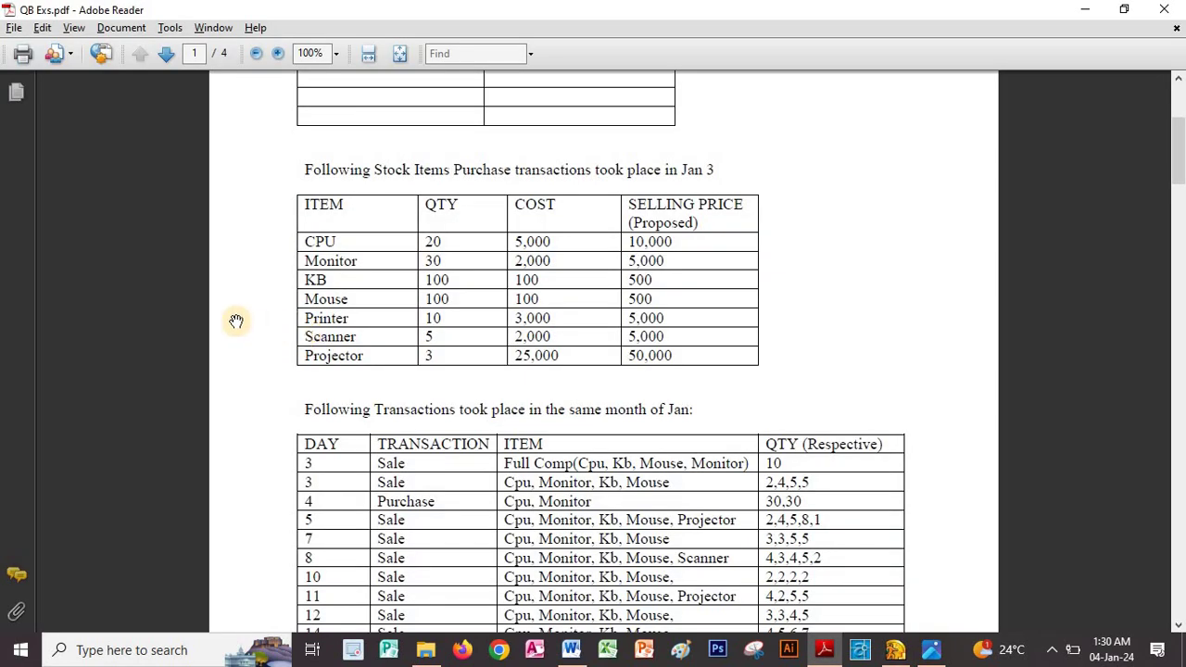
key(alt+Tab)
text(3,0)
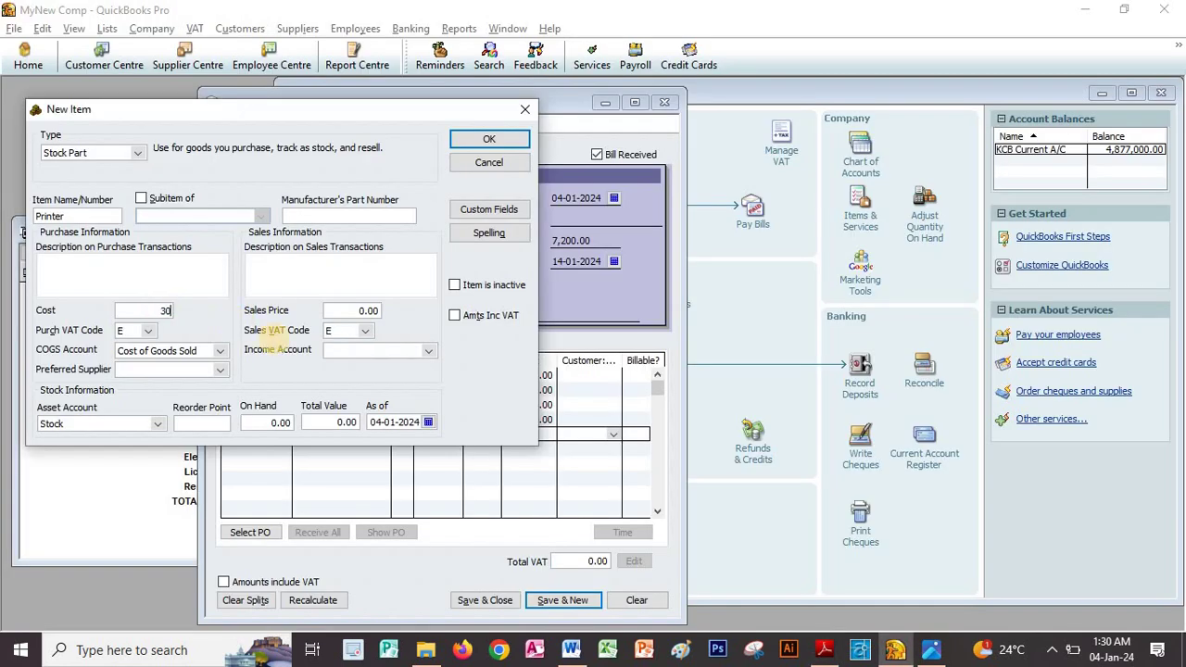
text(00)
click(357, 312)
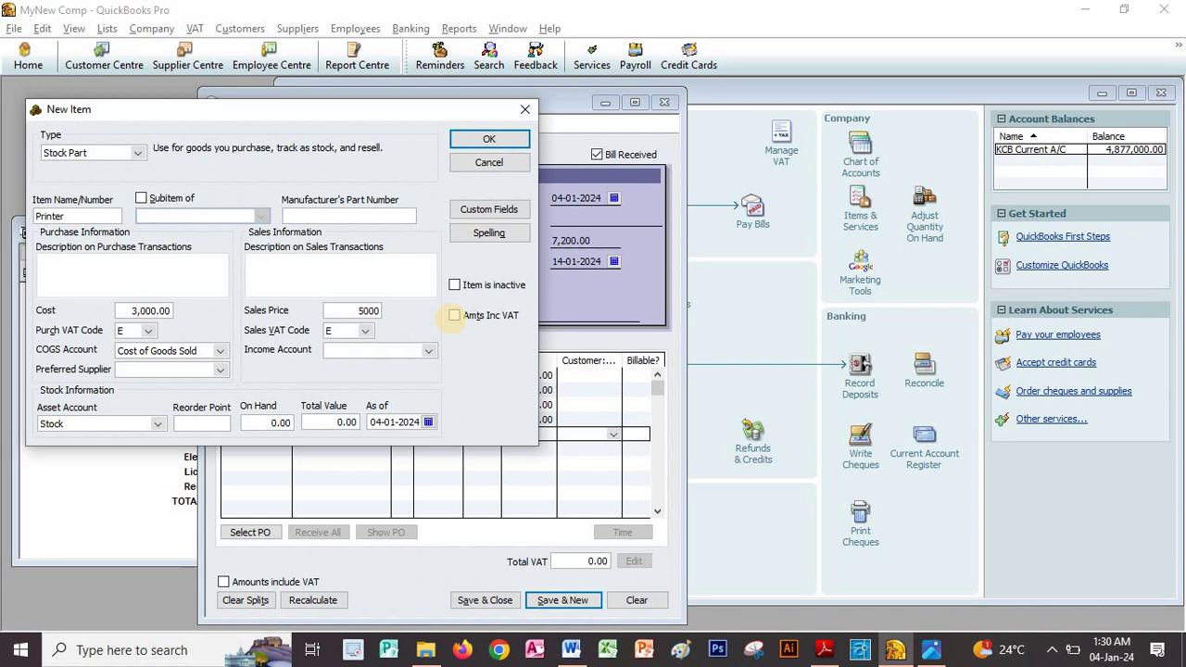
Set the Printer item's income account to Sales Income and save the item.
click(430, 352)
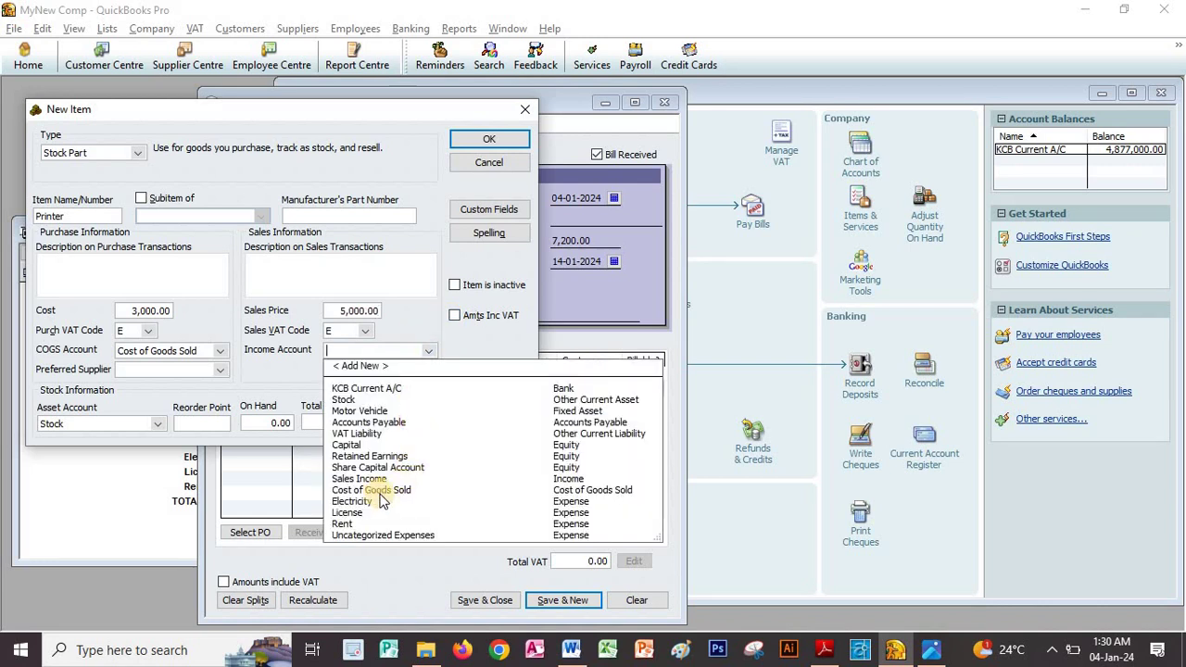
click(359, 478)
click(488, 139)
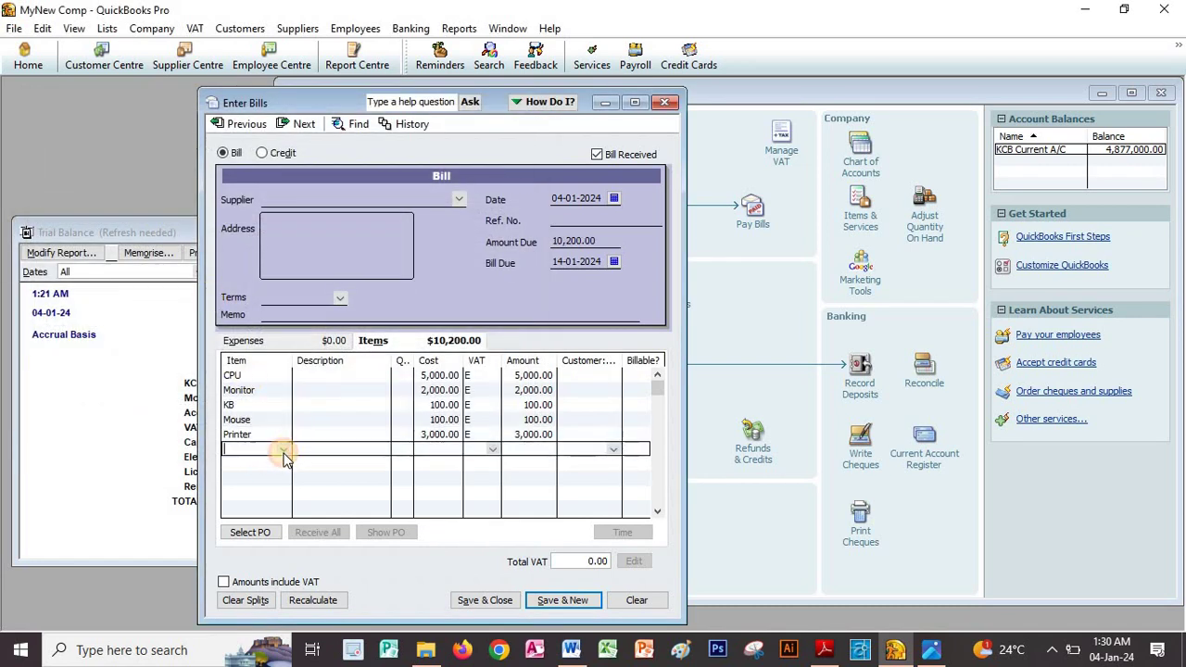
Check the next purchase in QB Exs.pdf and add a new Stock Part item named Scanner on the bill's sixth item line.
click(275, 450)
click(283, 449)
click(260, 463)
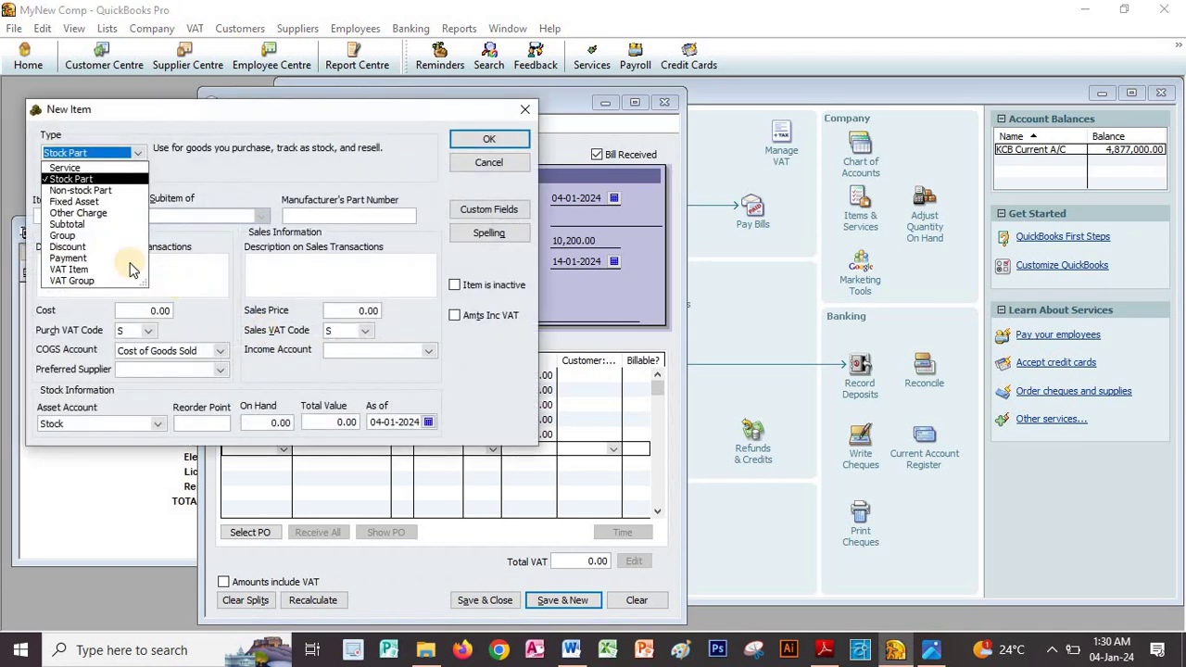
click(74, 178)
click(97, 217)
key(alt+Tab)
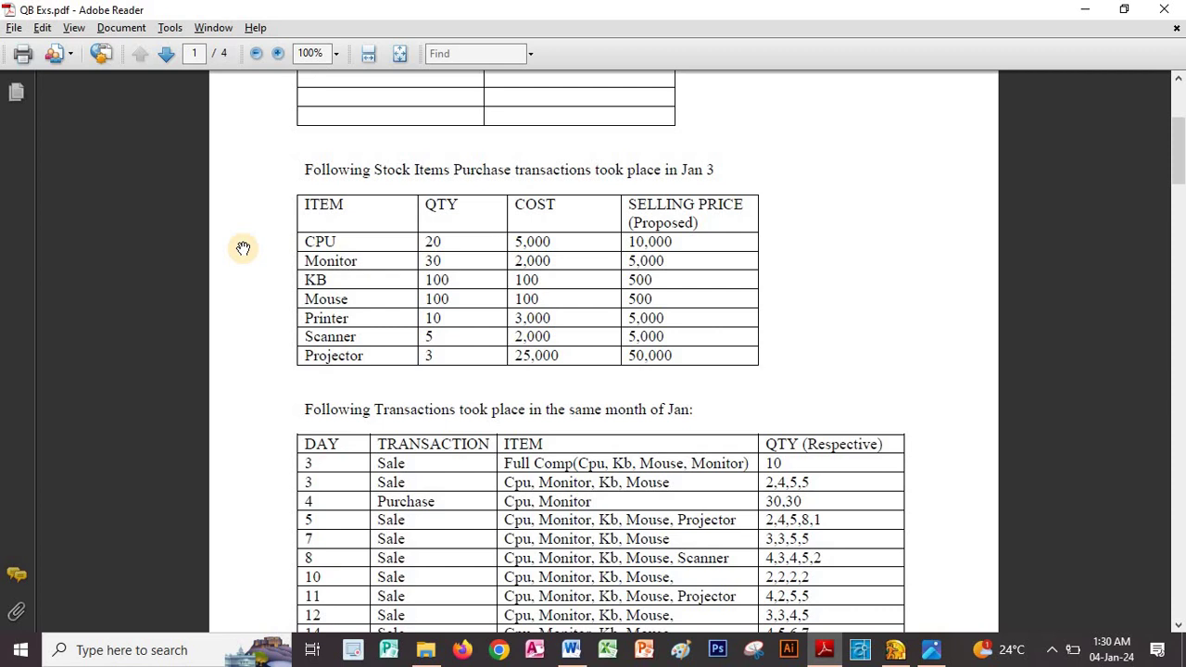
key(alt+Tab)
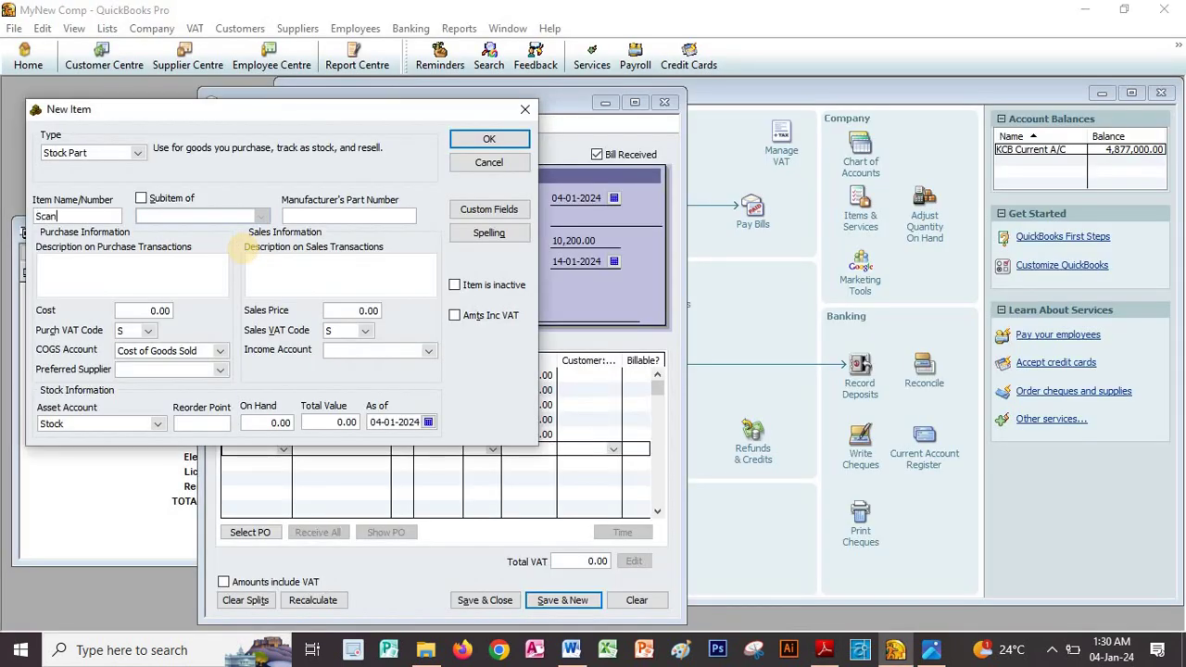
text(Scanner)
Look up the Scanner's prices in QB Exs.pdf and set the item's cost to 2,000 and its sales price to 5,000.
click(153, 312)
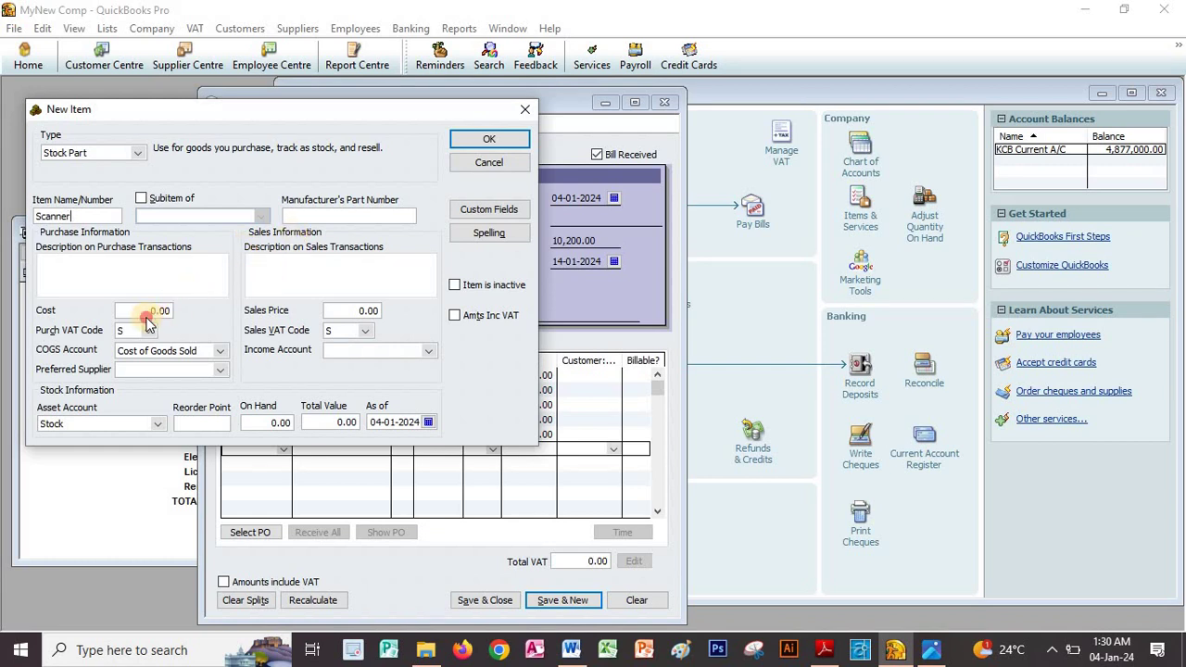
key(alt+Tab)
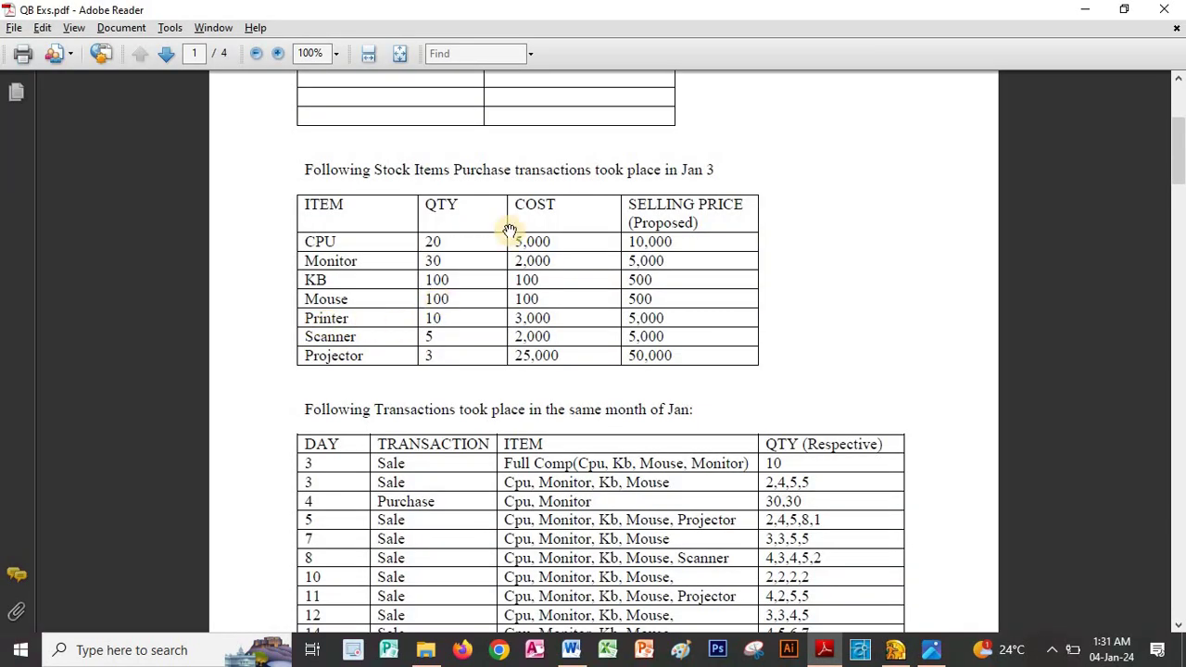
key(alt)
key(alt+Tab)
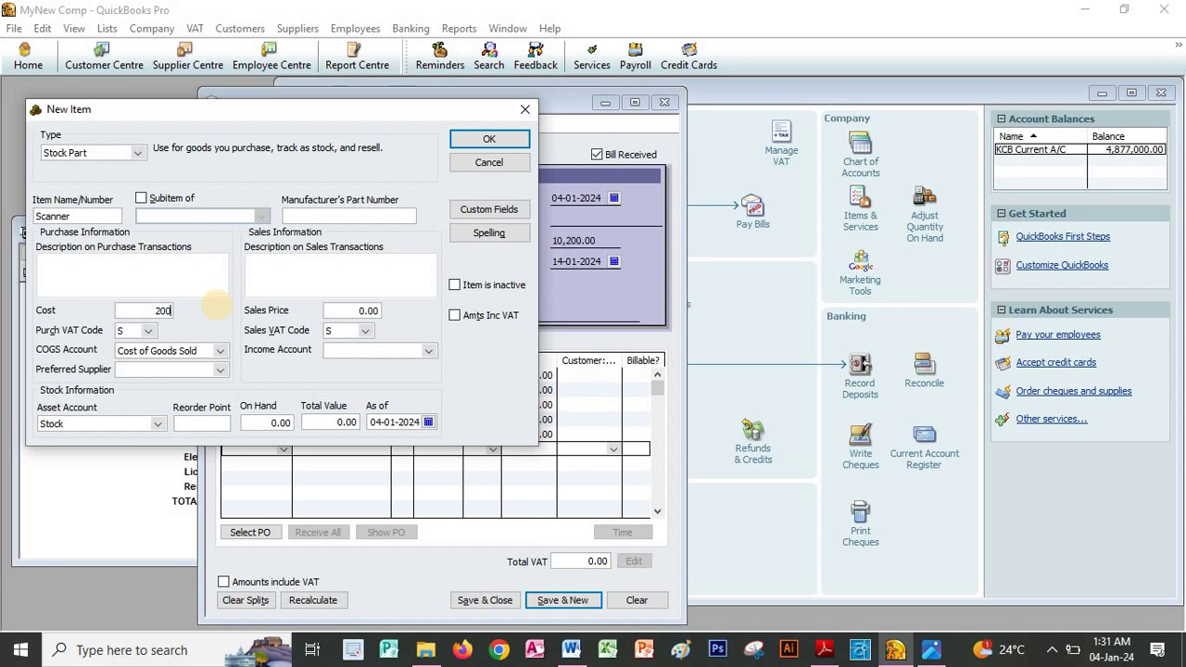
click(345, 310)
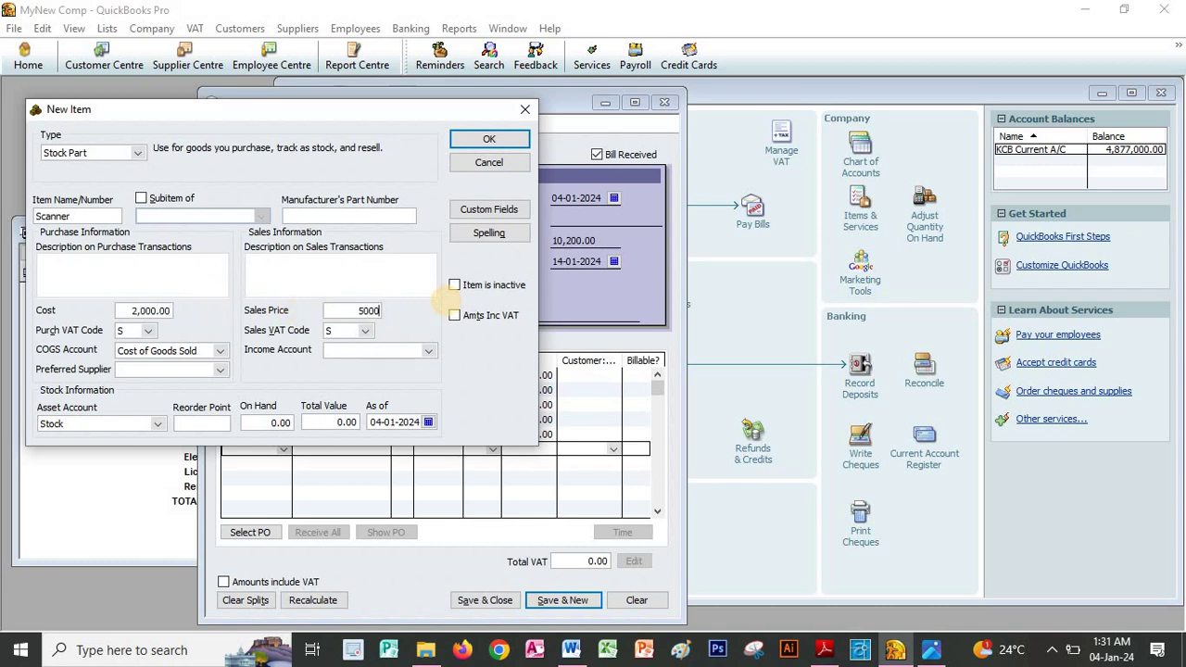
Set the Scanner item's purchase and sales VAT codes to E (Exempt) and its income account to Sales Income.
click(148, 331)
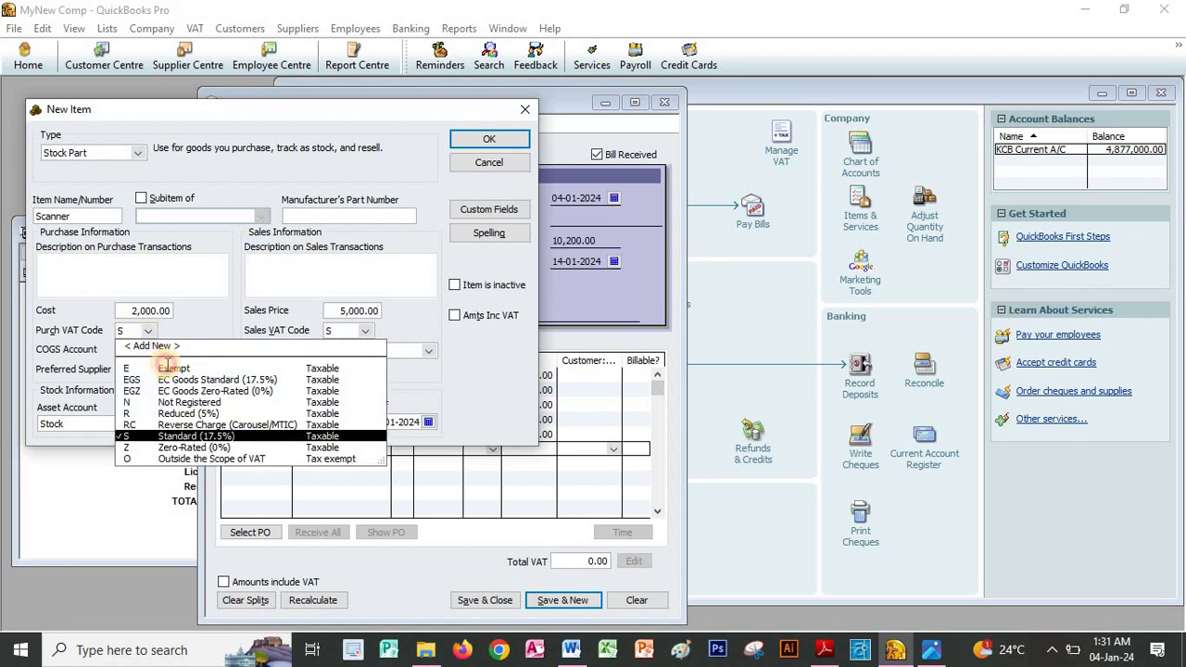
click(167, 368)
click(365, 331)
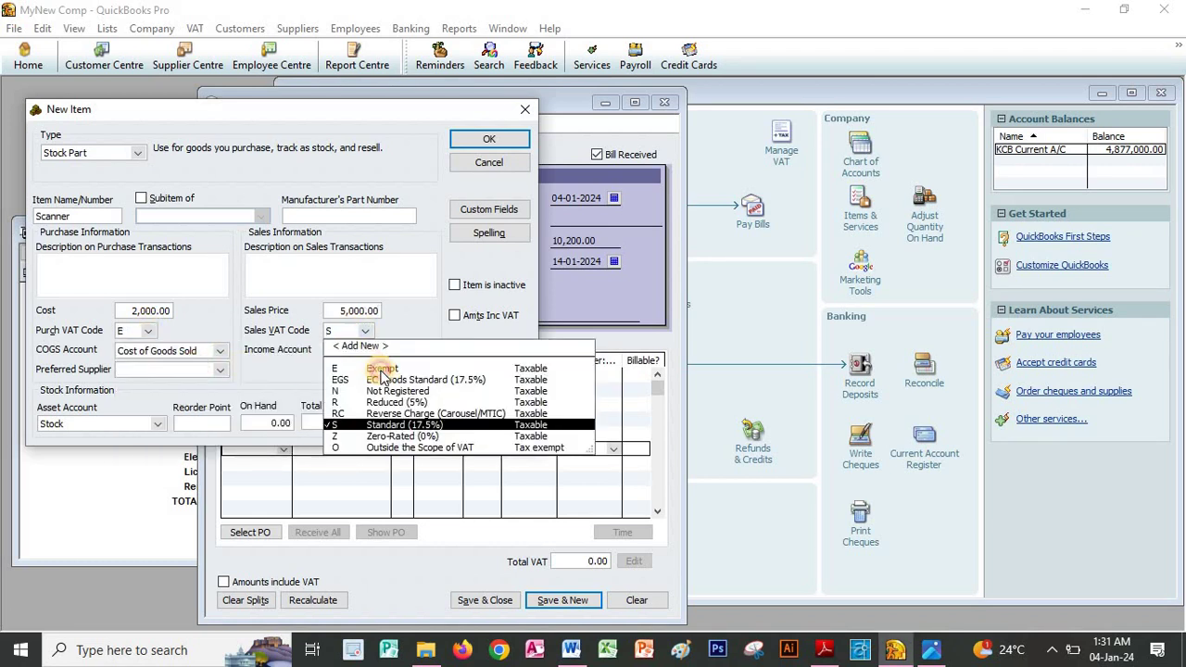
click(381, 369)
click(429, 352)
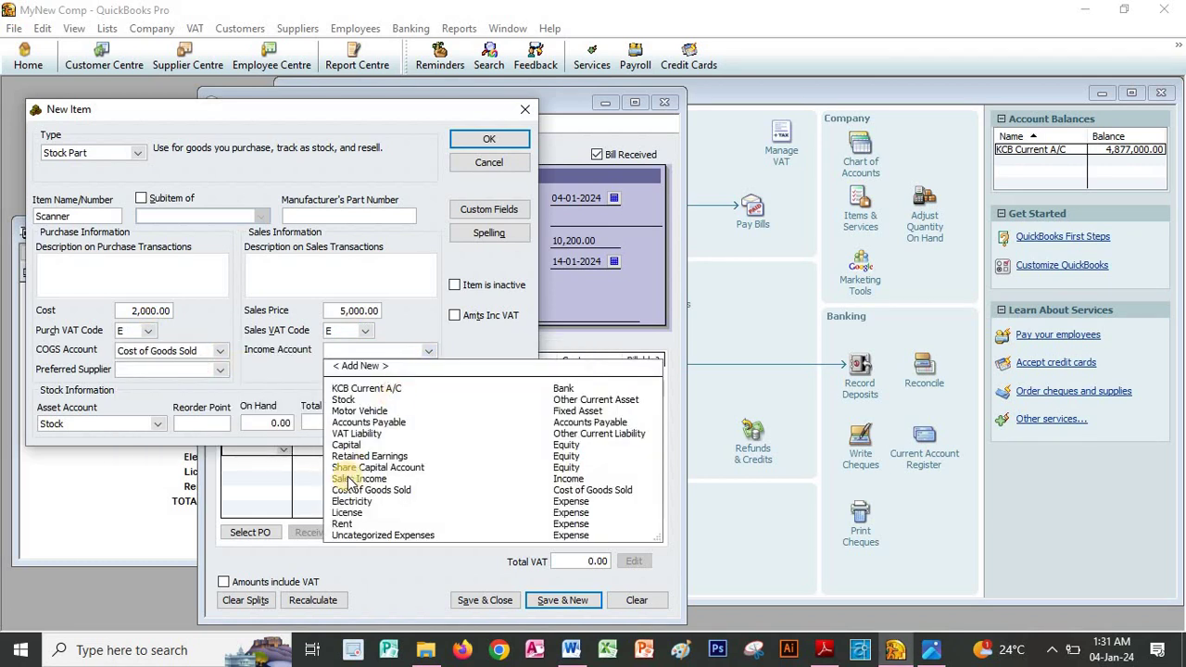
click(360, 479)
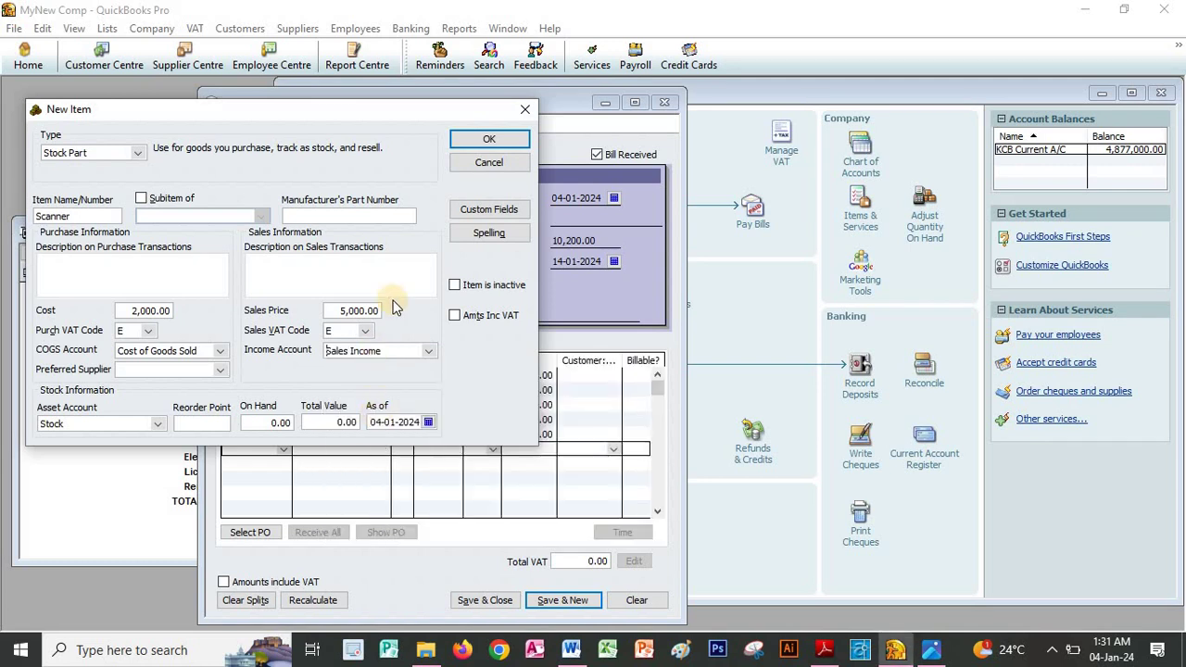
Save the Scanner item and start a new Stock Part item named Projector on the next empty bill line.
click(487, 139)
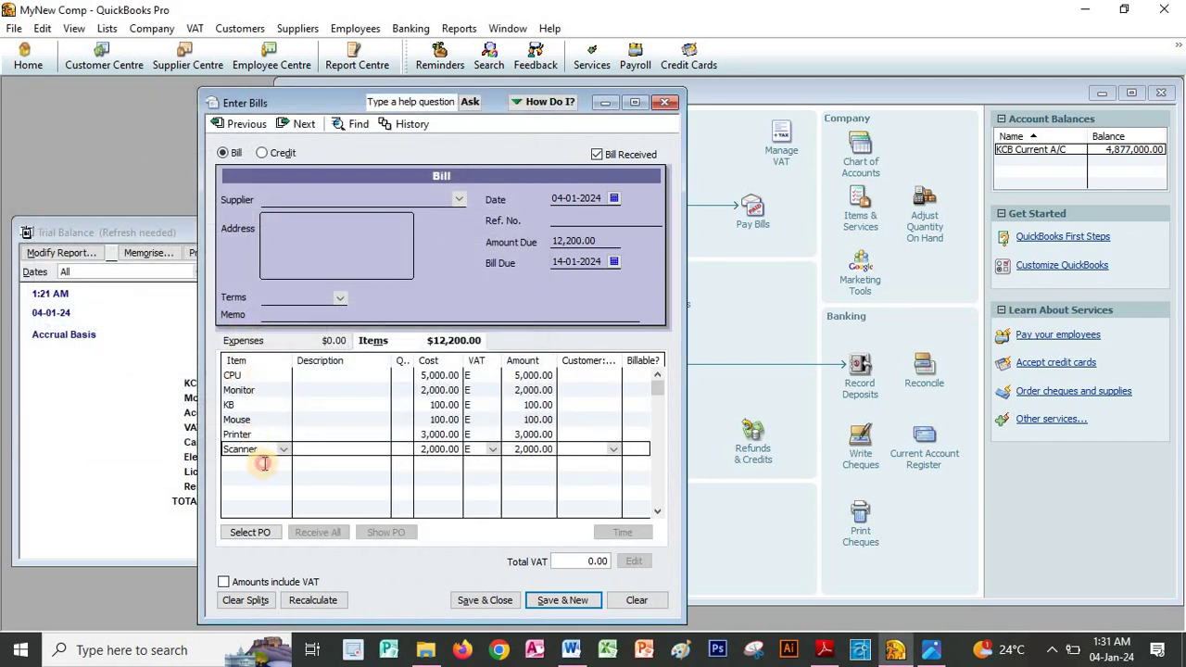
click(281, 466)
click(284, 466)
key(Escape)
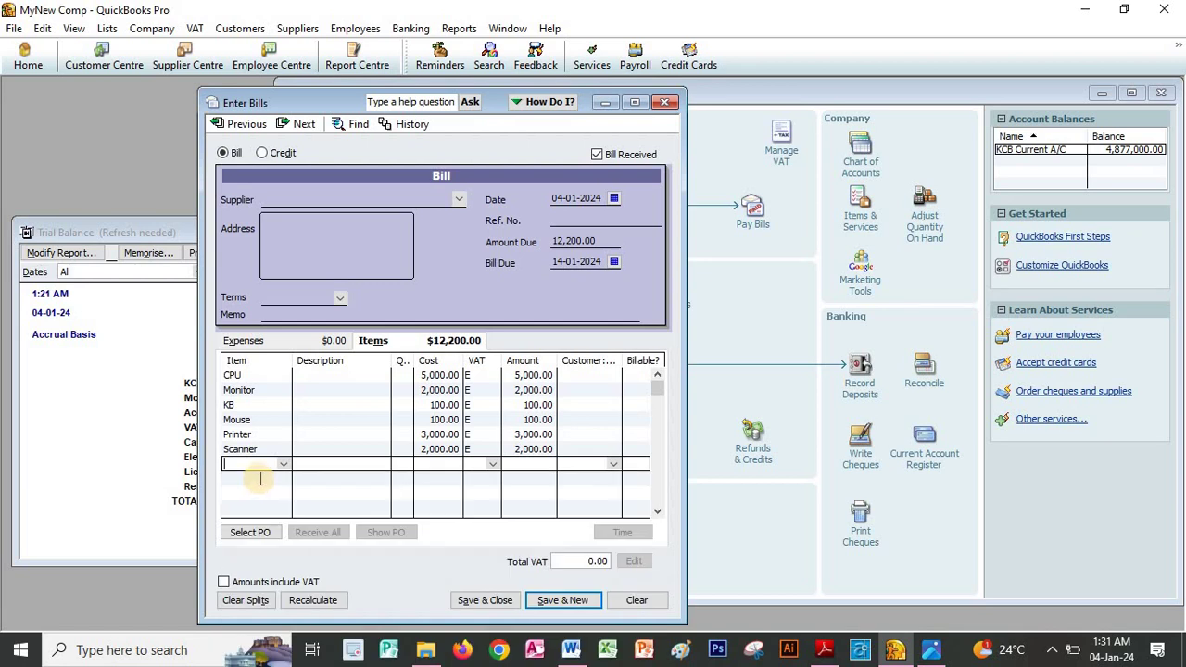
click(281, 466)
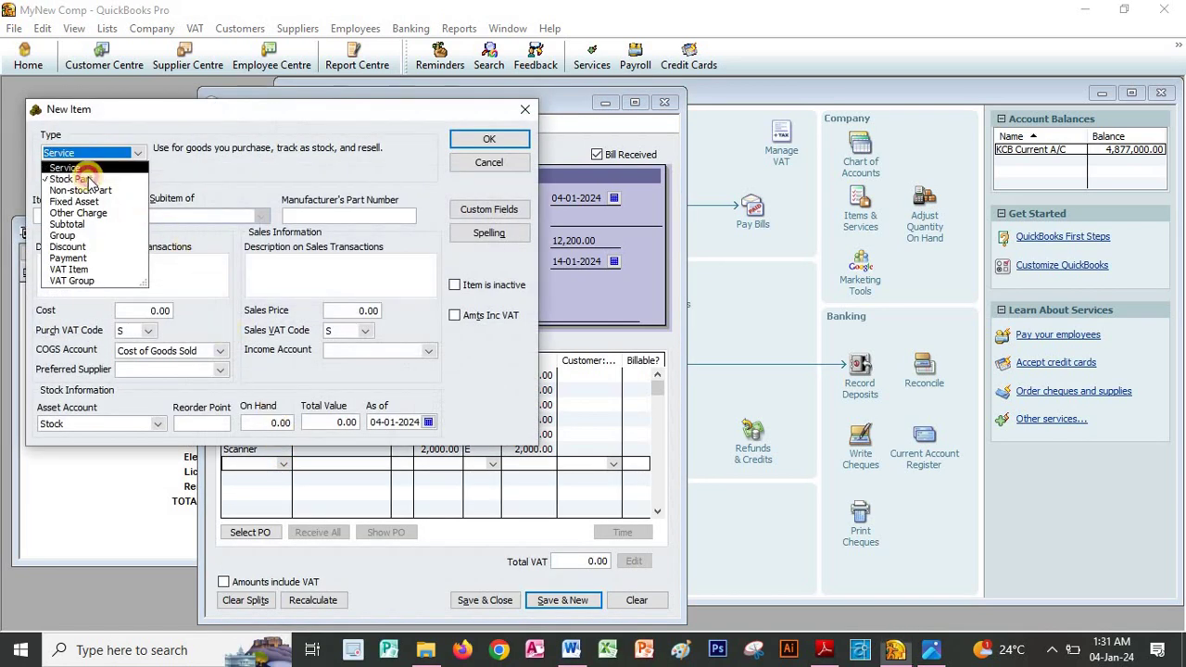
click(84, 170)
click(137, 153)
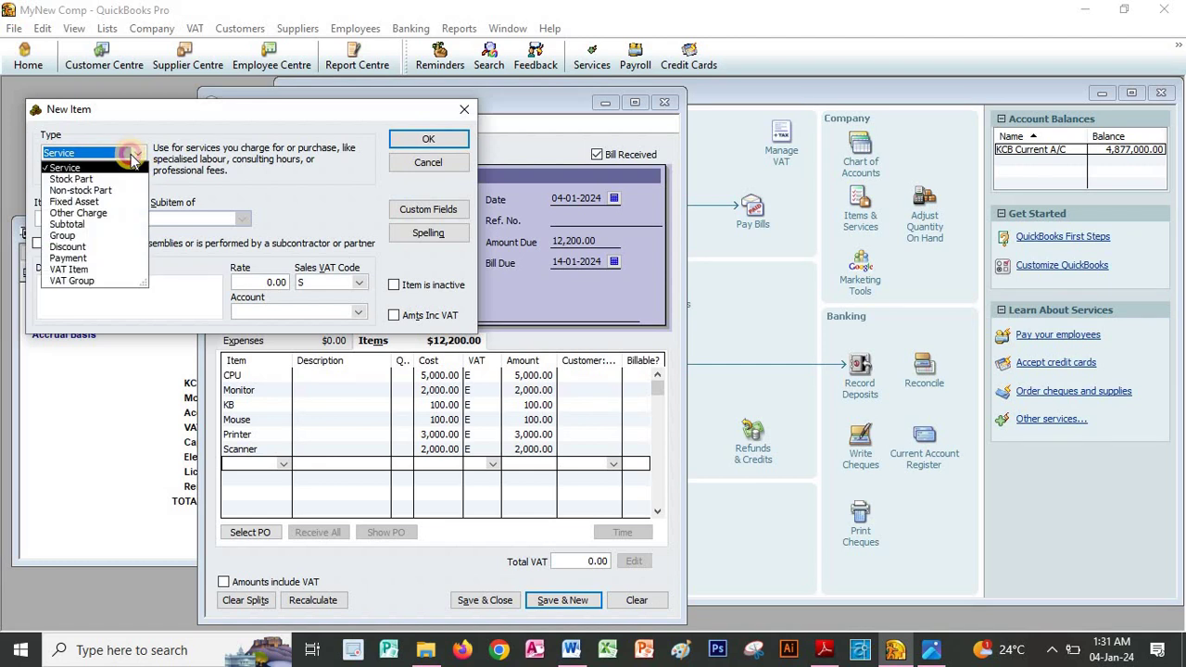
click(67, 179)
click(66, 215)
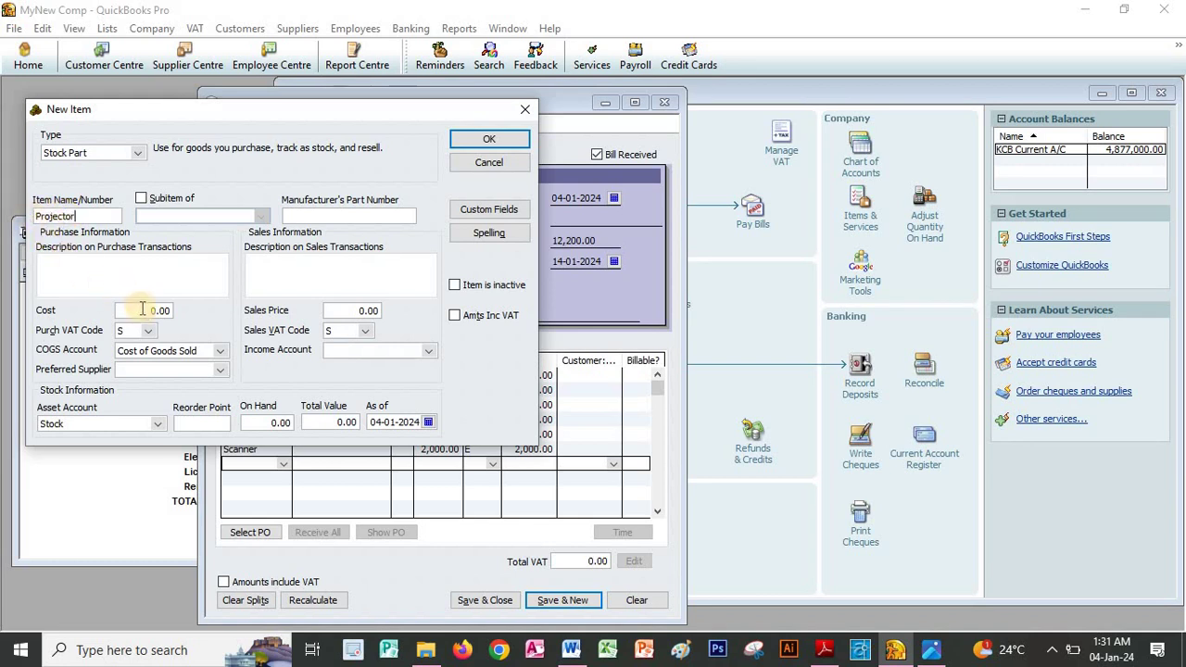
Check the Projector's cost in the QB Exs.pdf exercise, then set the item's cost to 25,000 and sales price to 30,000.
click(171, 311)
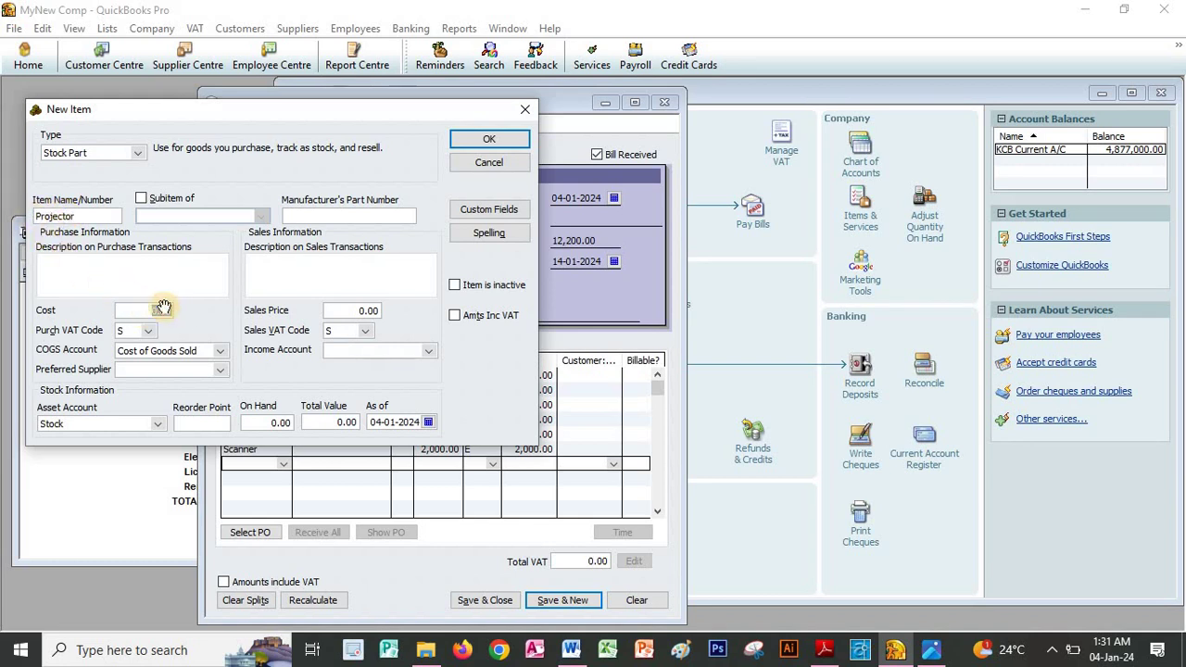
key(alt+Tab)
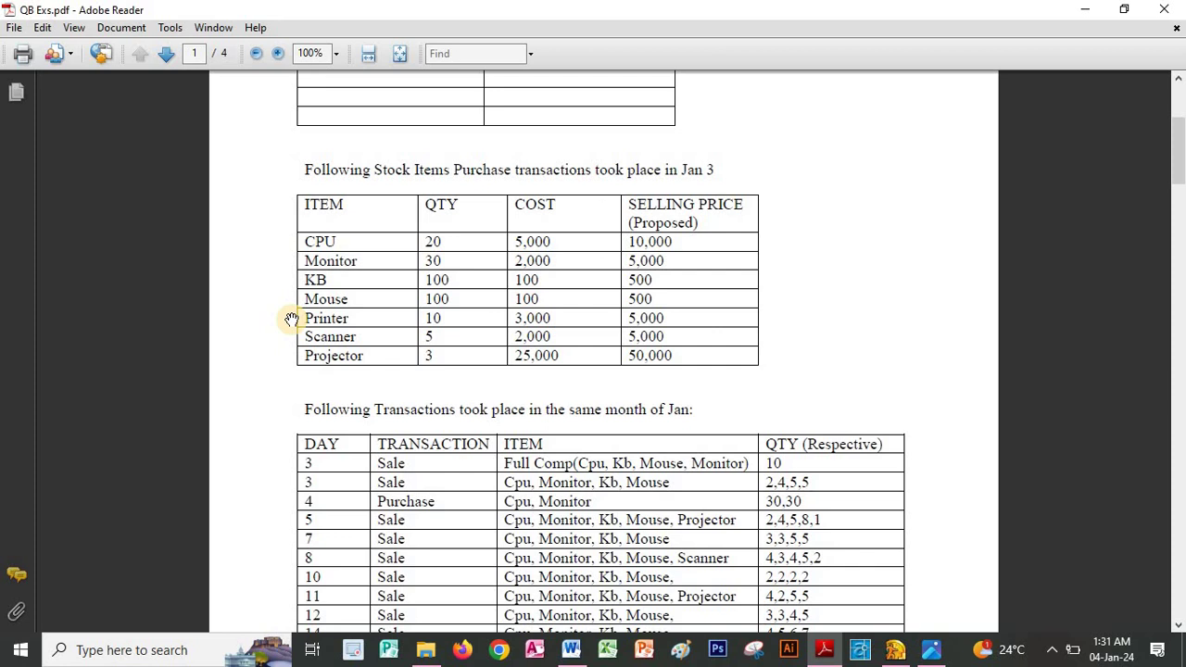
key(alt+Tab)
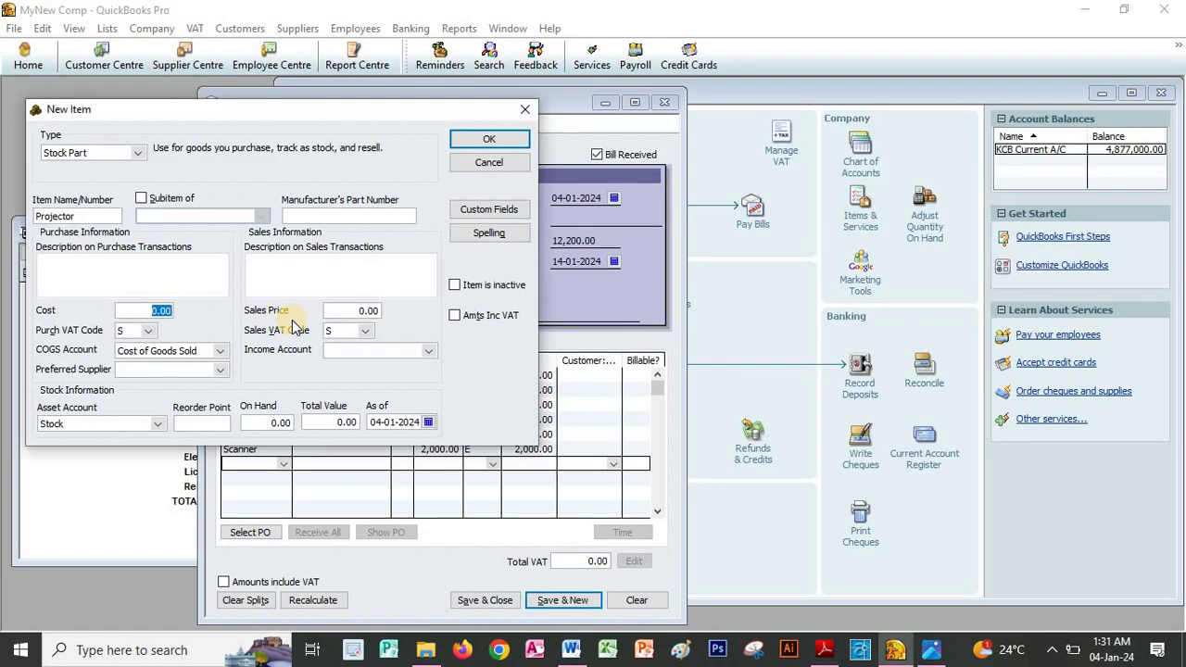
text(25,000)
click(370, 310)
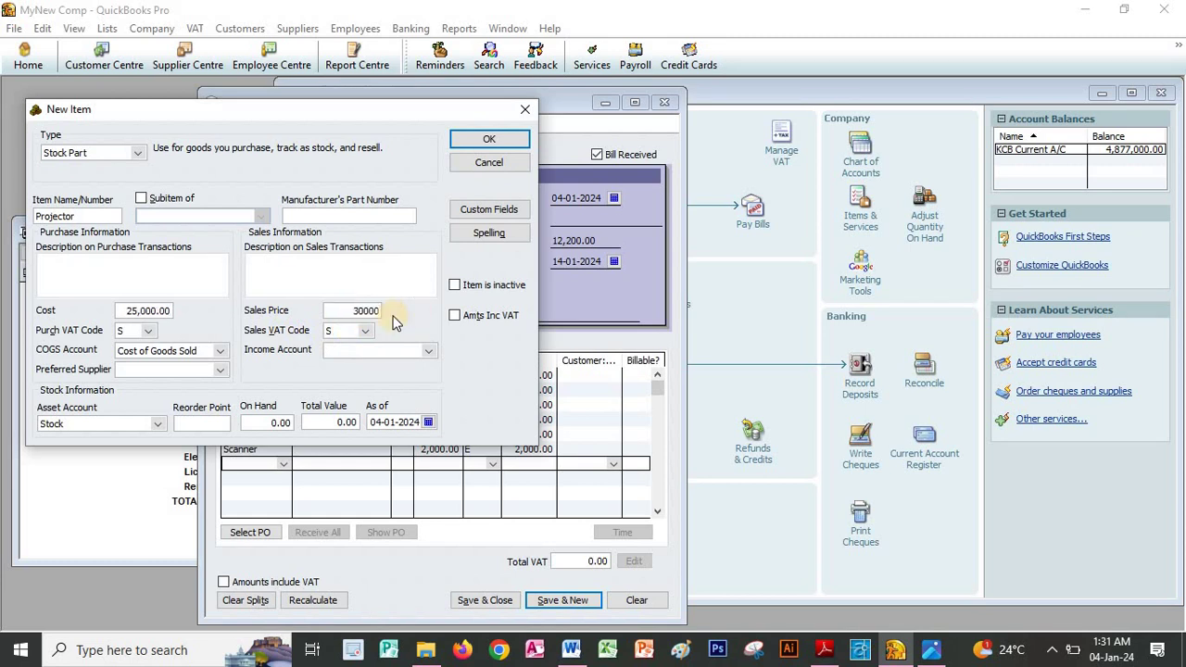
Set the Projector's purchase and sales VAT codes to E (Exempt), assign the Sales Income account, and save the item.
click(148, 331)
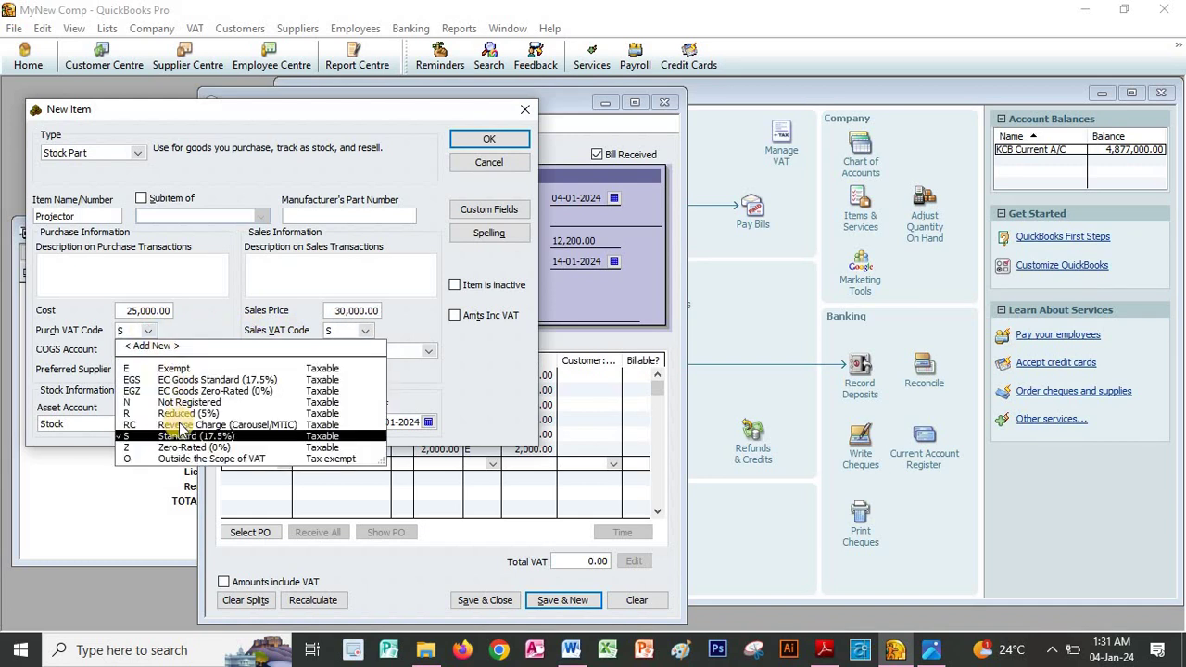
click(172, 369)
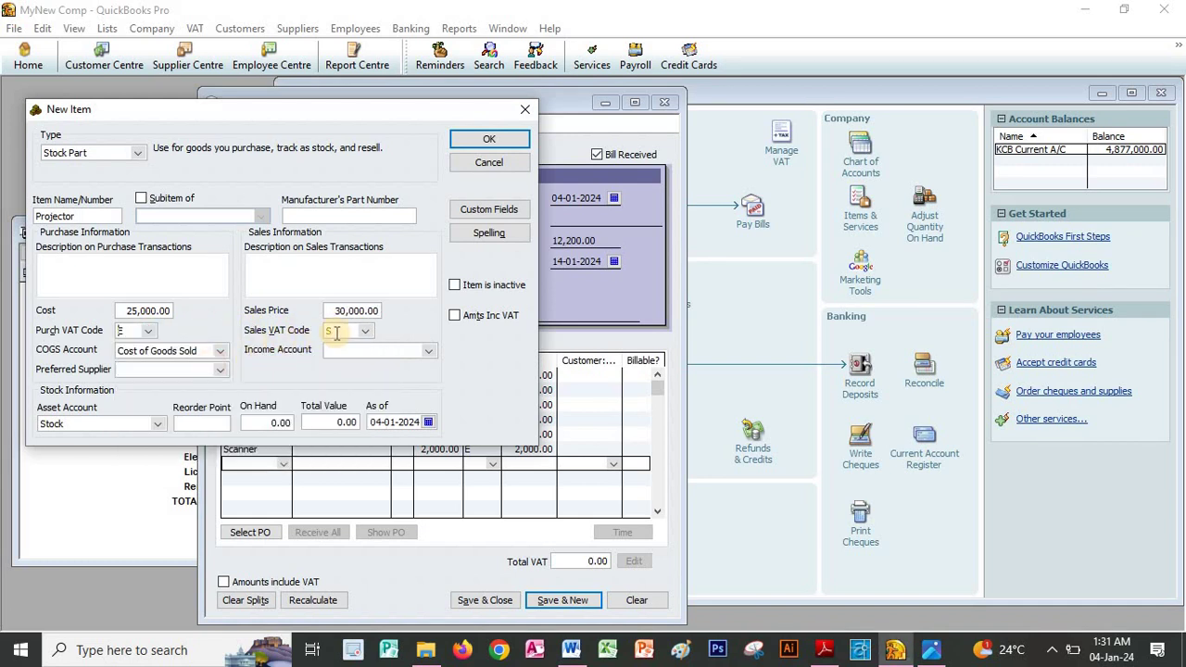
click(366, 330)
click(375, 368)
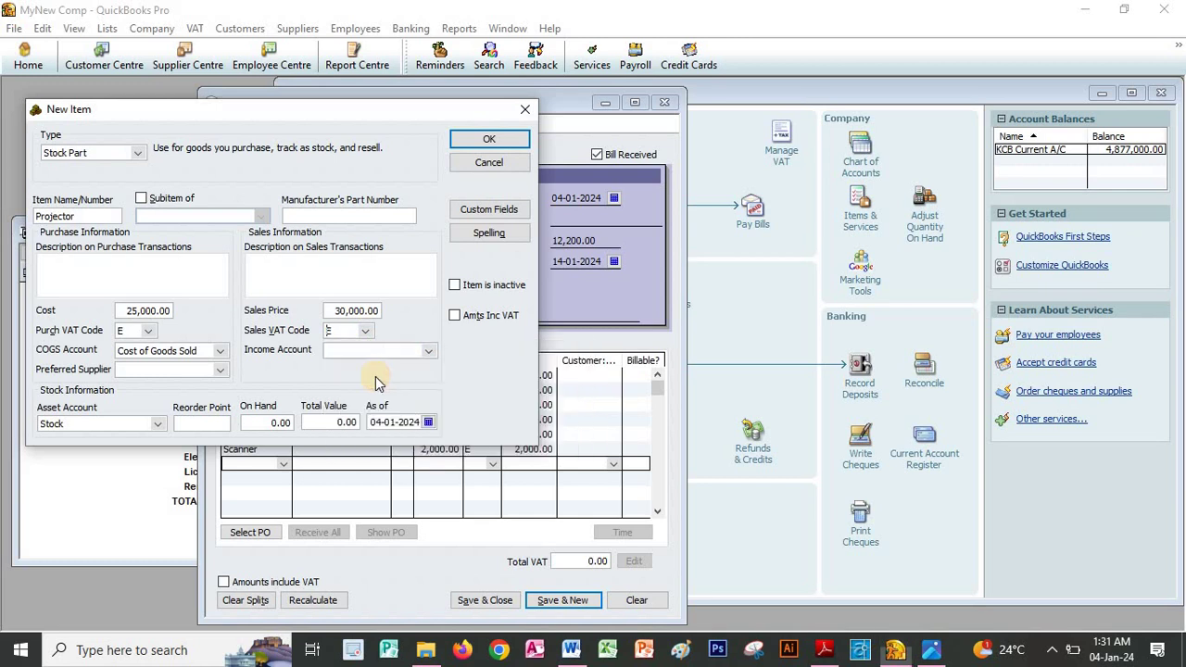
click(428, 352)
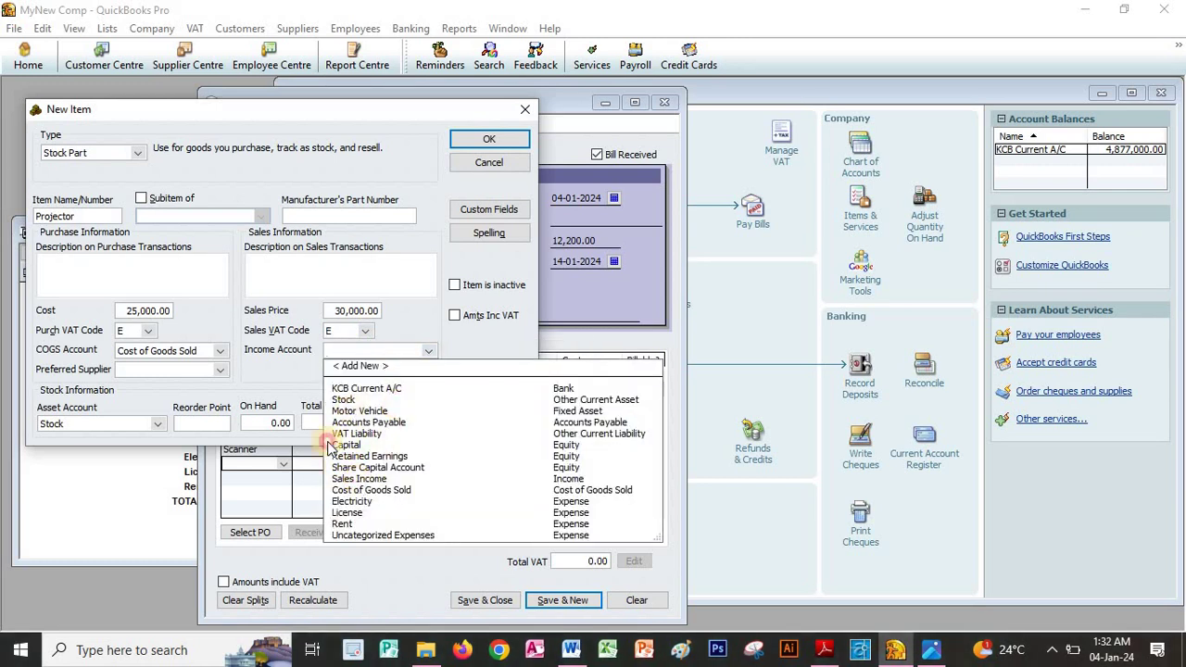
click(360, 479)
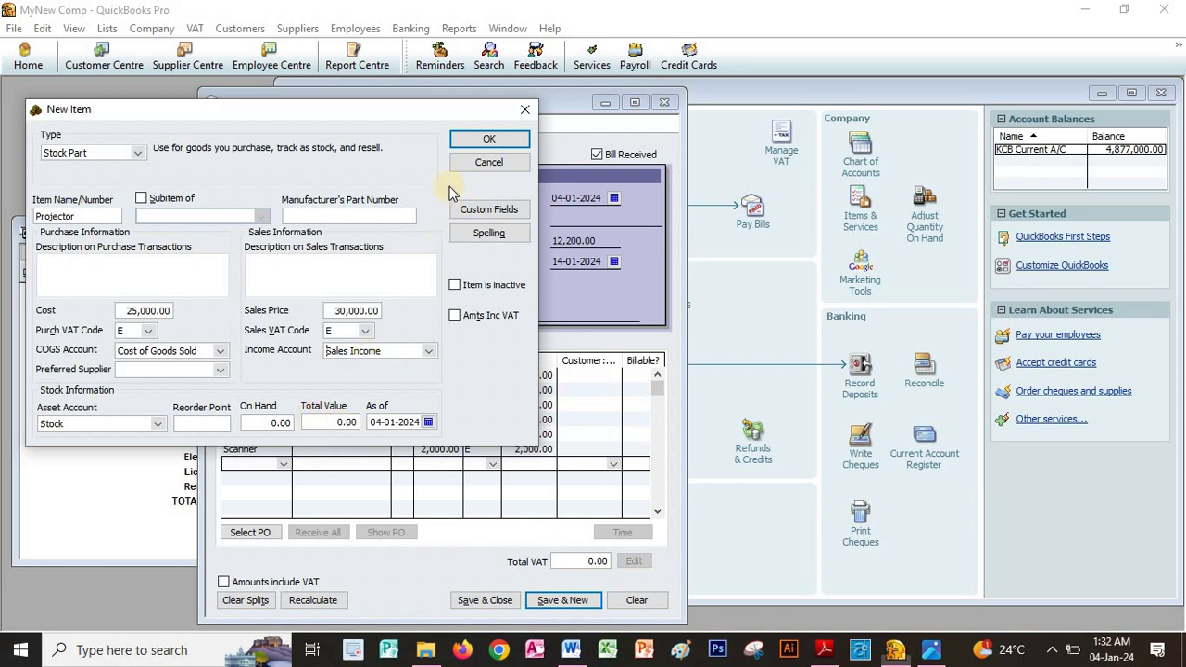
click(457, 139)
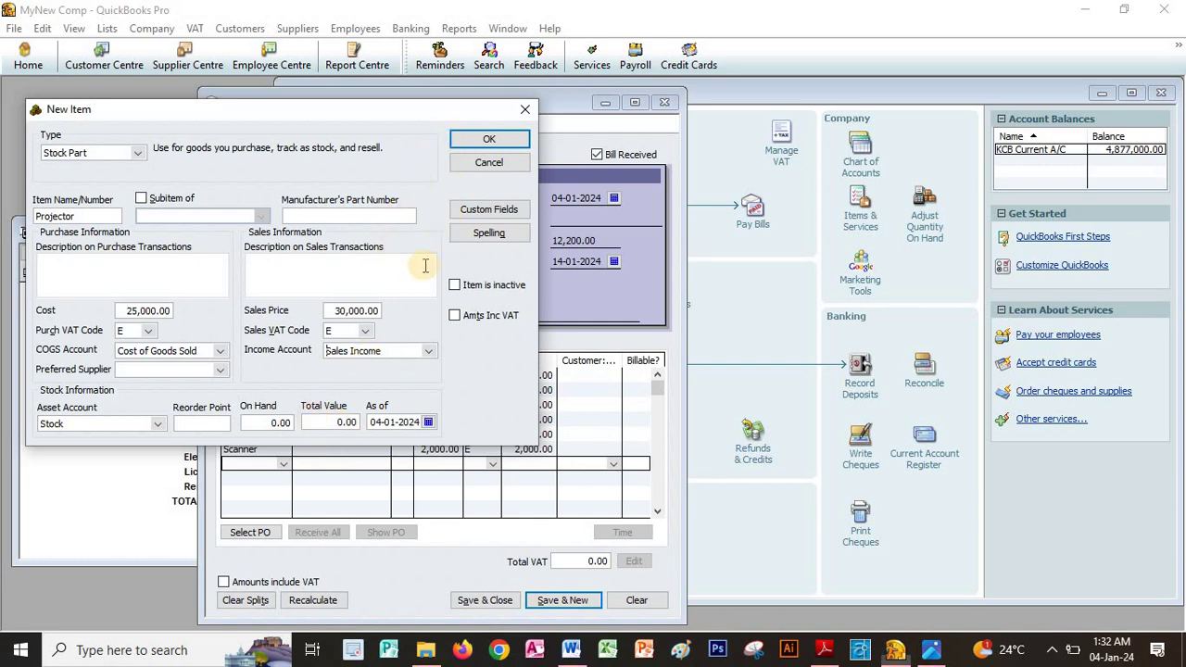
Consult the purchase quantities in the exercise PDF and enter 20 for CPU and 100 for Monitor on the bill.
key(alt+Tab)
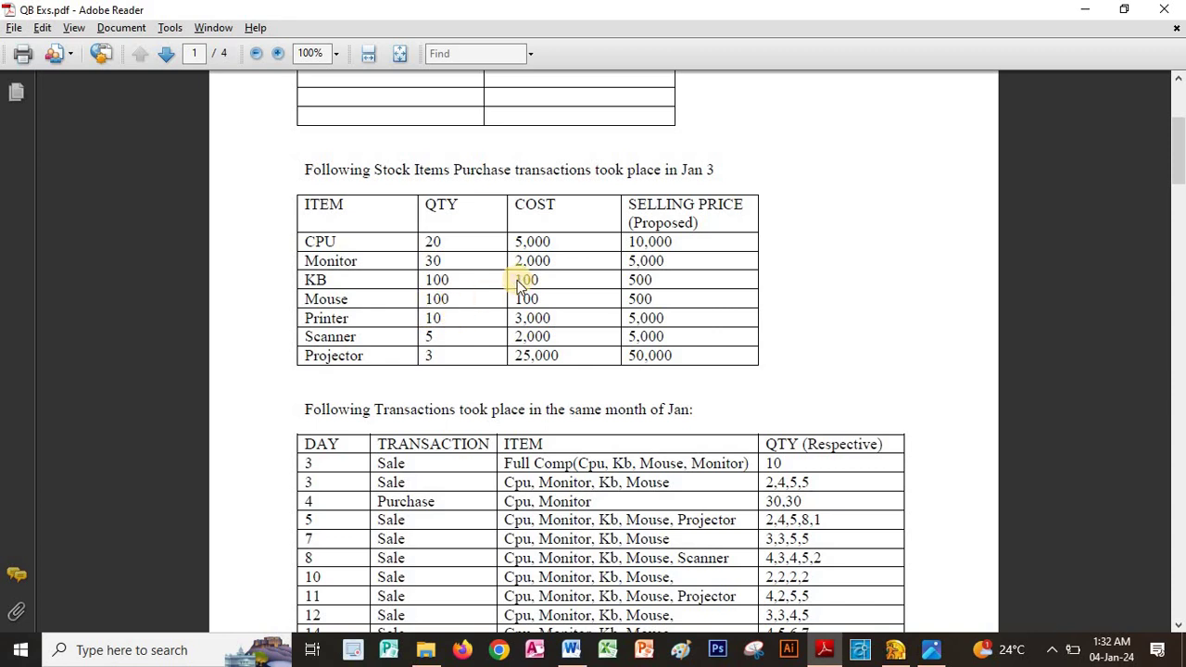
key(alt+Tab)
click(400, 375)
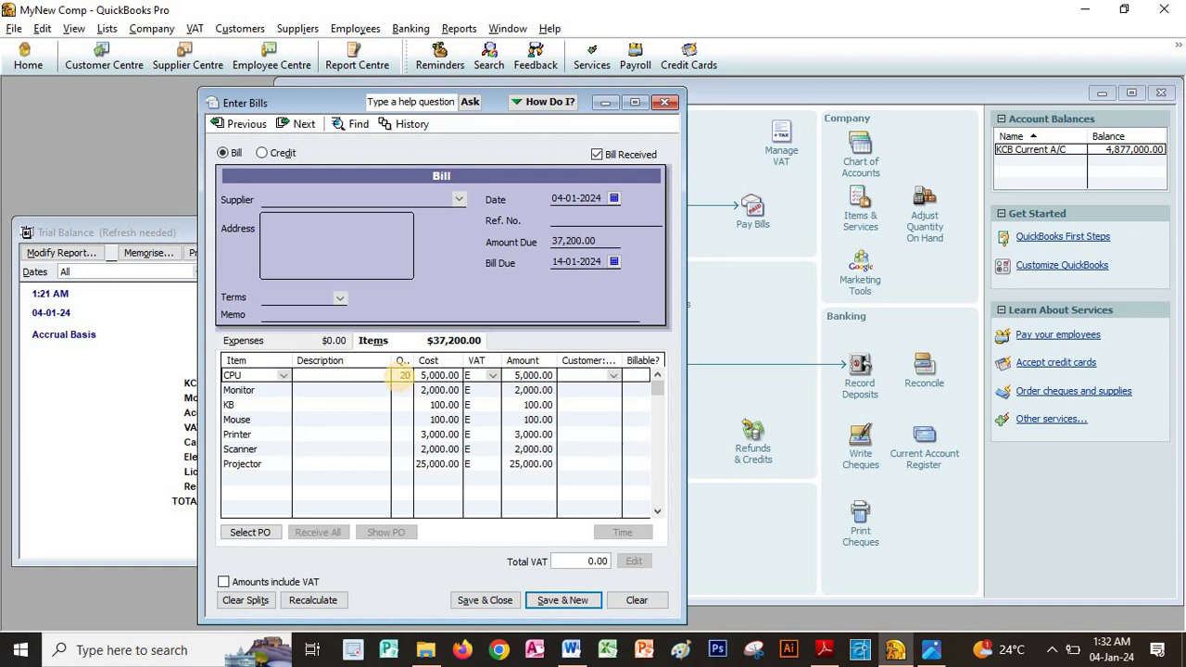
key(Down)
key(Down)
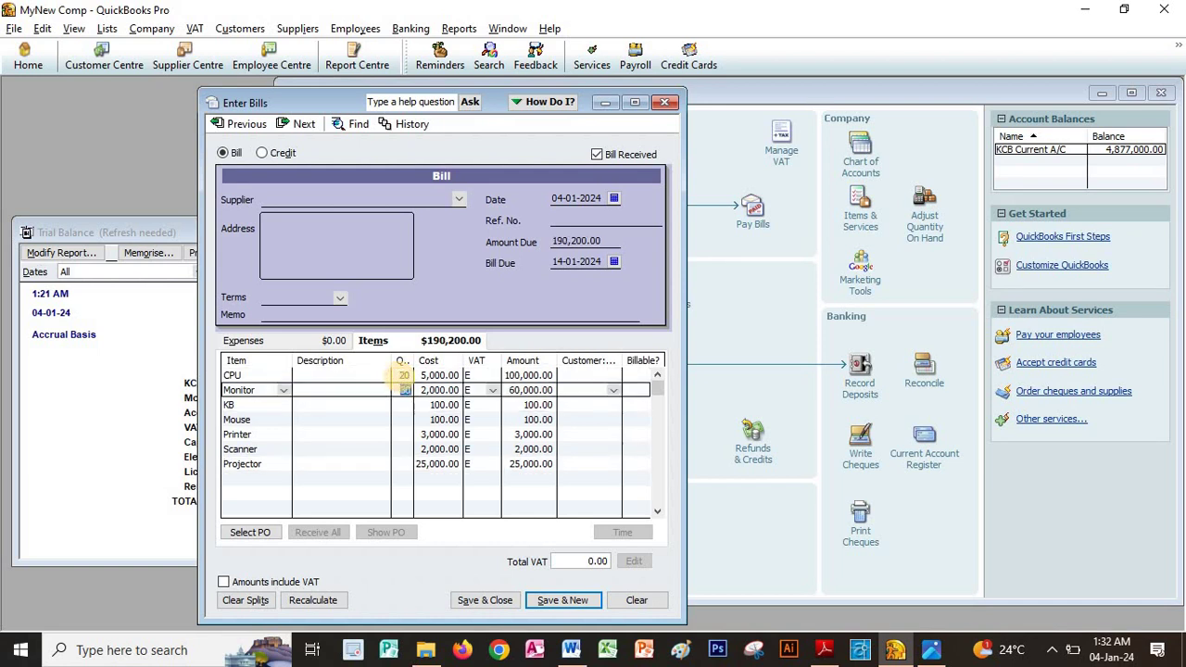
text(100)
key(Down)
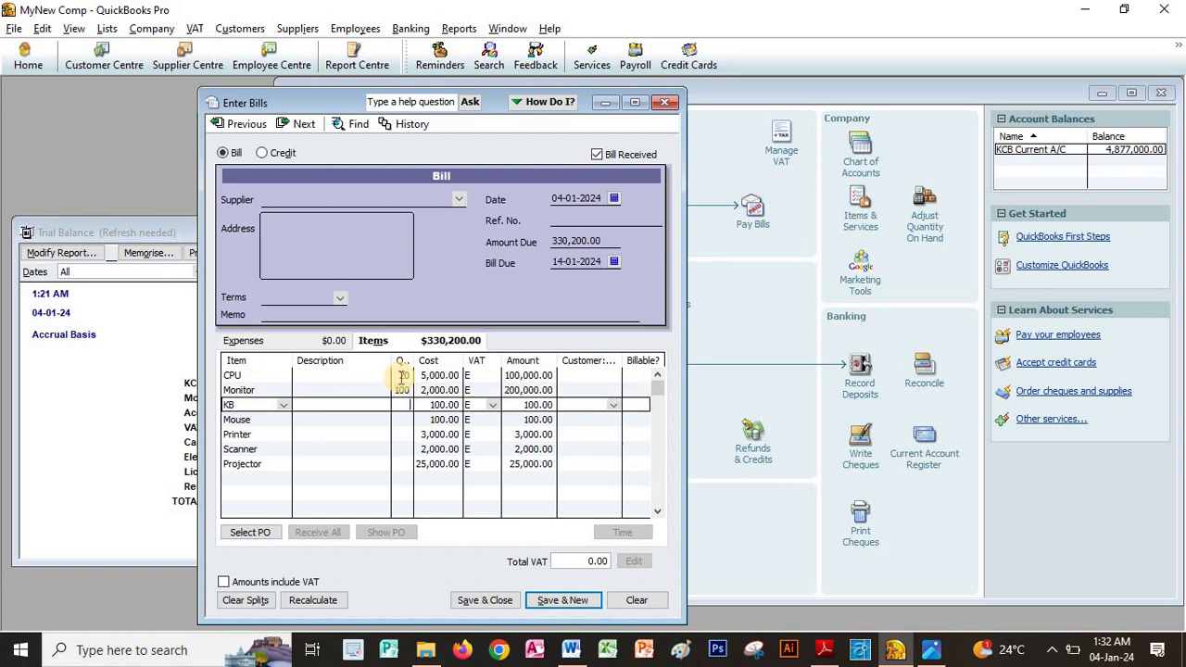
Recheck the exercise PDF and enter bill quantities of 100 for KB, 10 for Mouse, 5 for Printer and 3 for Scanner.
key(Down)
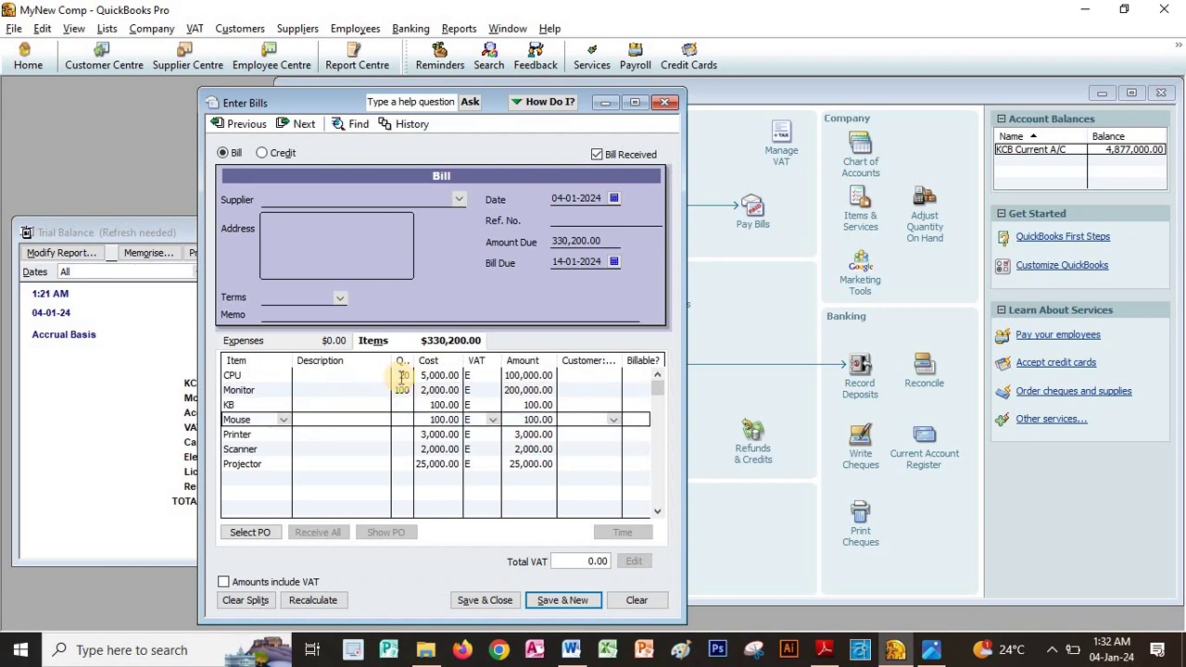
key(Up)
key(Down)
key(alt+Tab)
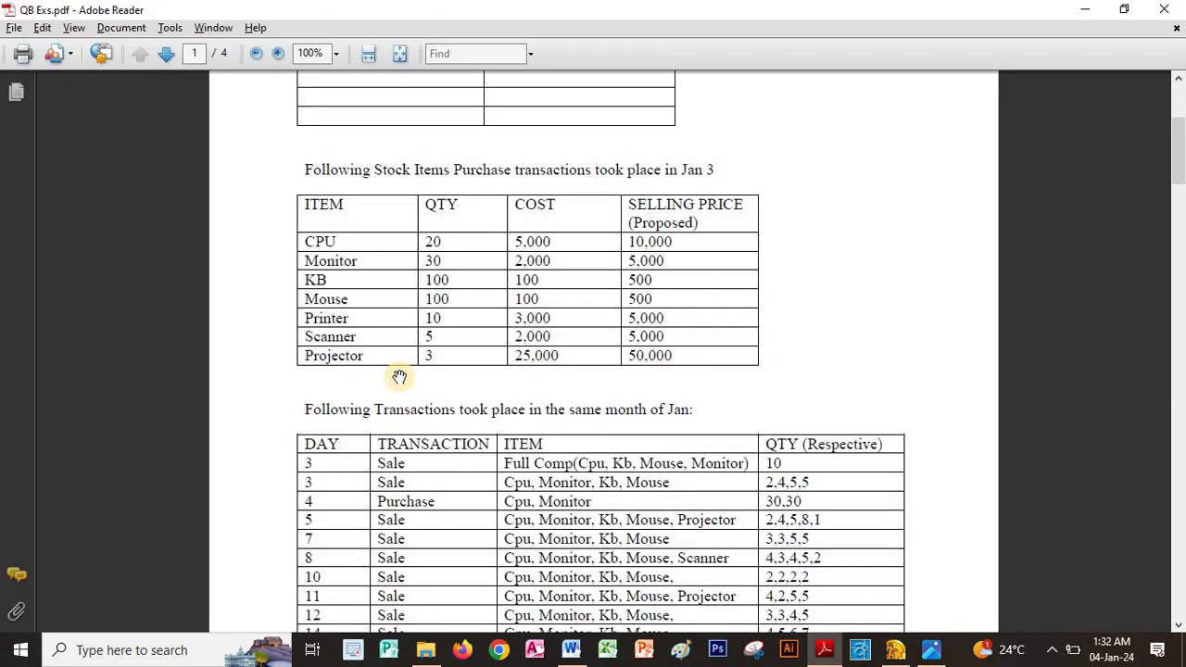
key(alt+Tab)
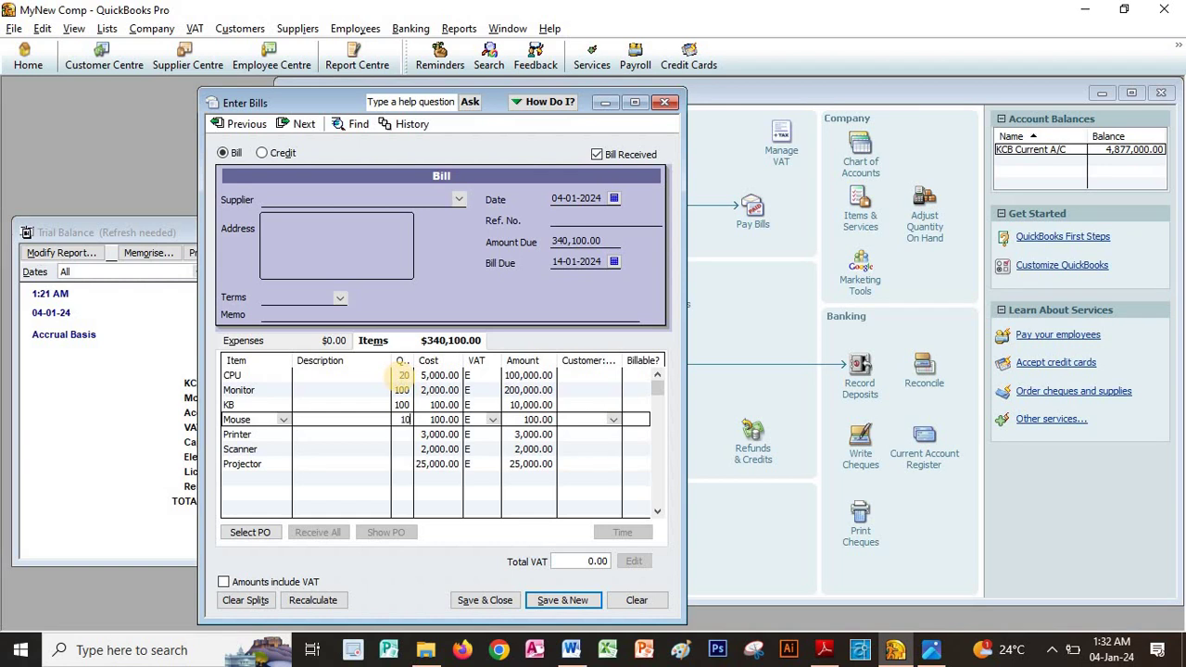
key(Down)
text(5)
key(Down)
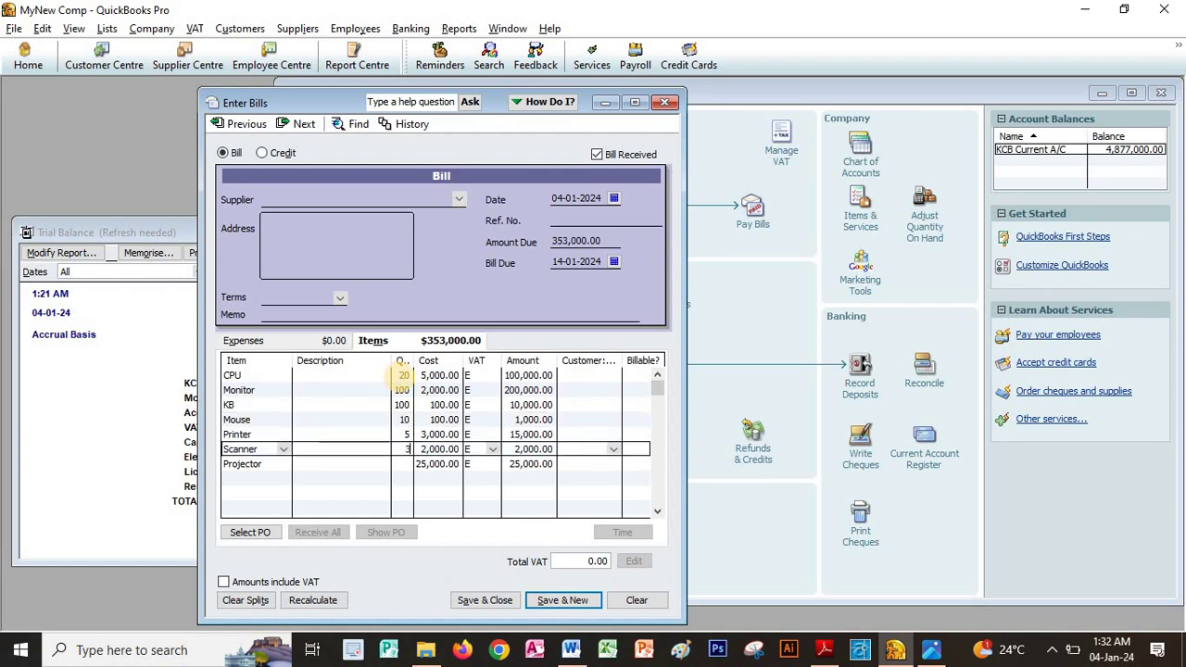
Compare the bill with the exercise PDF and correct the quantities to 30 for Monitor and 100 for Mouse.
key(alt+Tab)
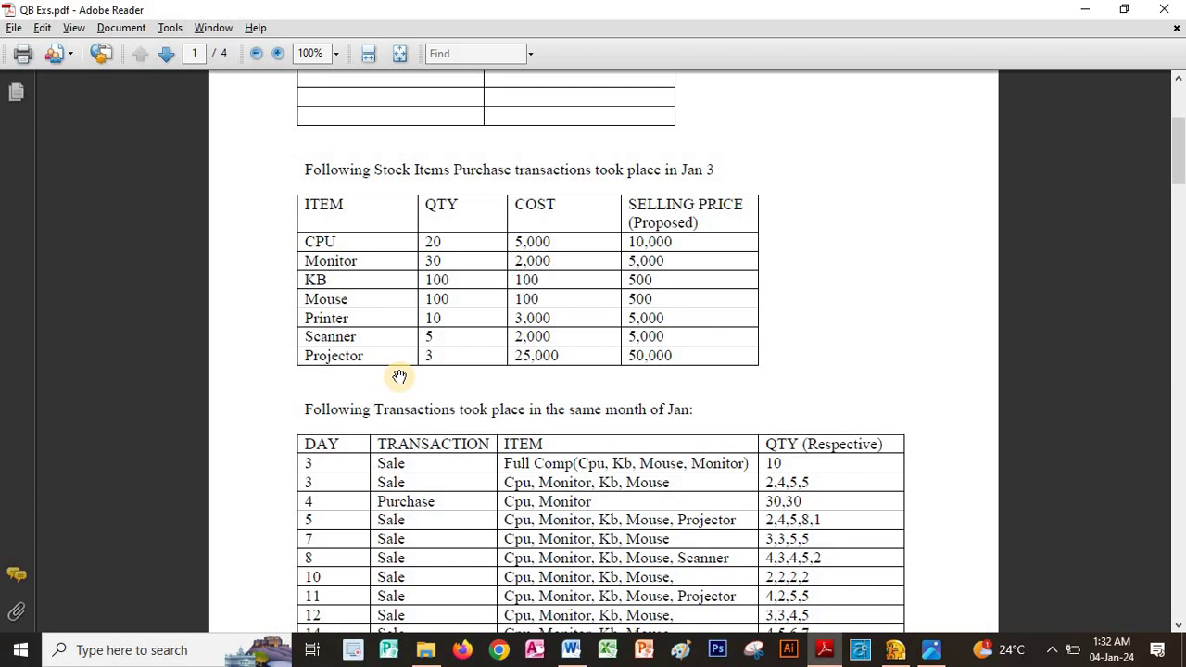
key(alt+Tab)
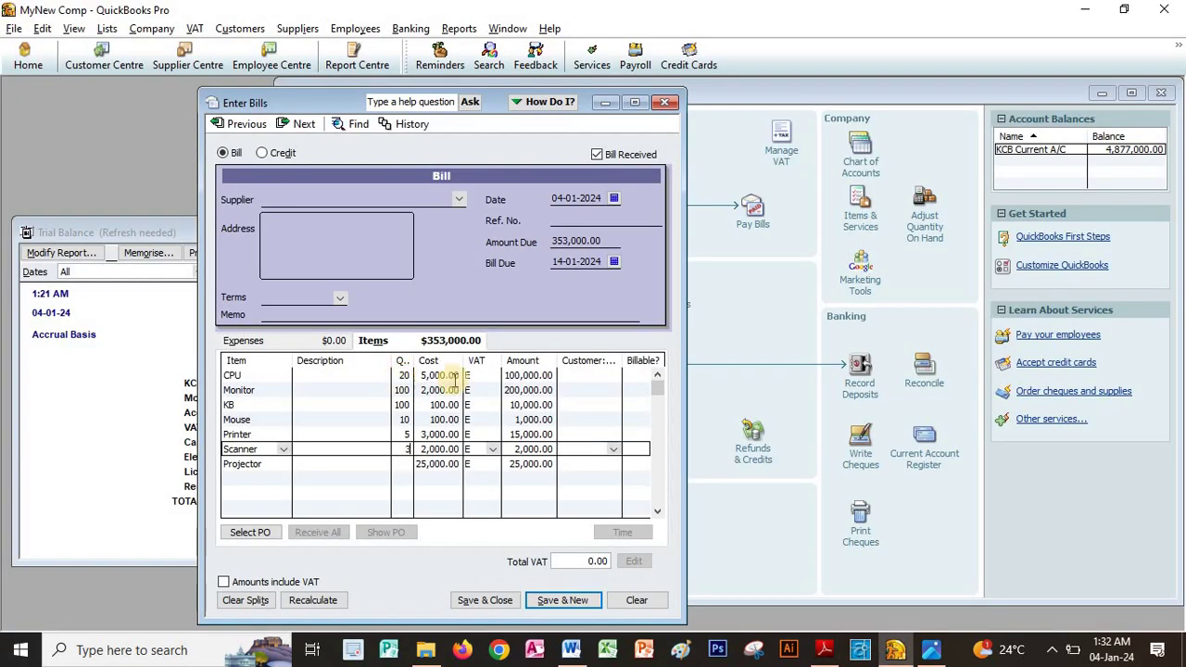
click(402, 390)
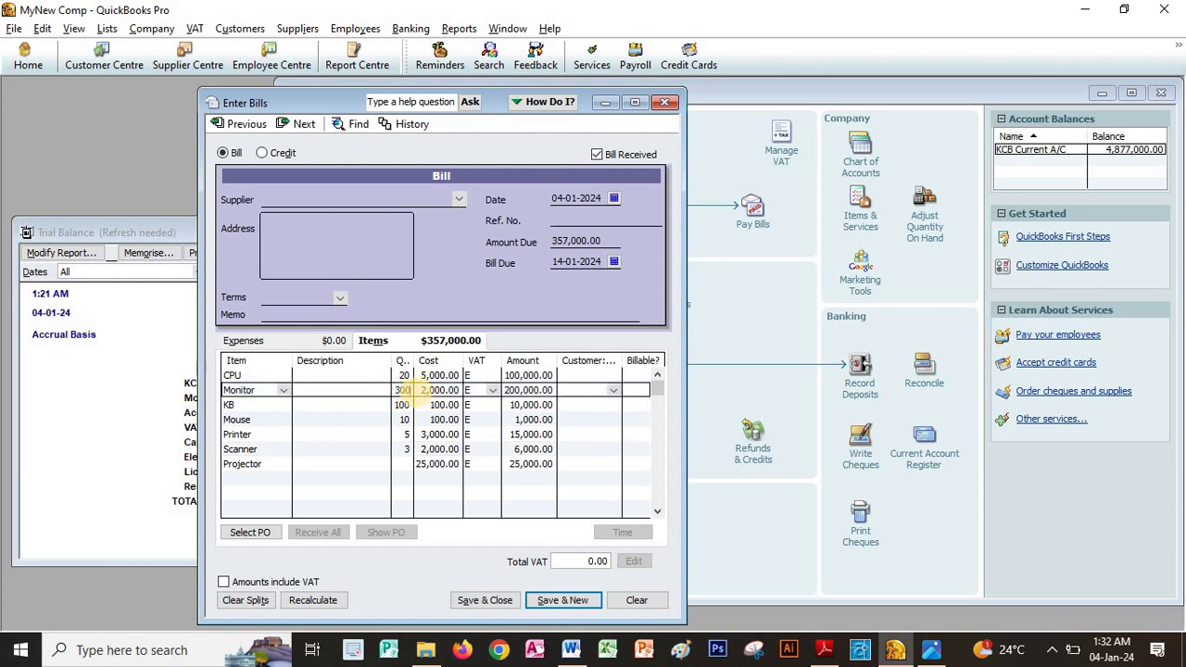
text(30)
key(Down)
key(Down)
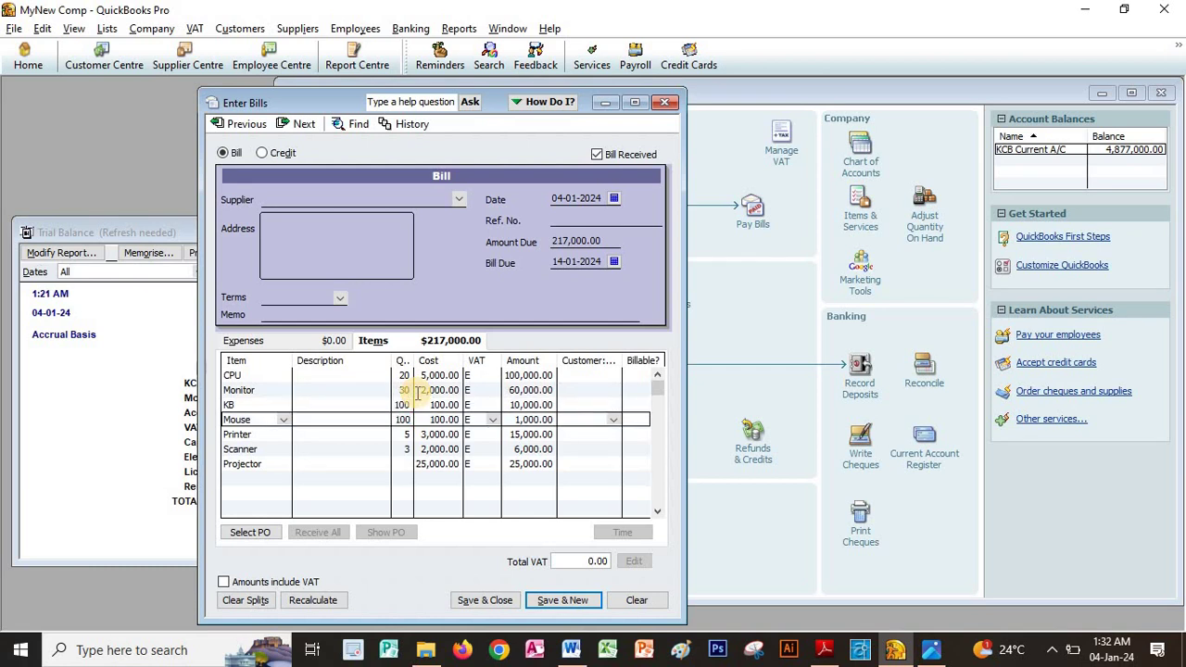
text(100)
key(Down)
Using the exercise PDF, set the bill quantities to 10 for Printer, 5 for Scanner and 3 for Projector.
key(alt+Tab)
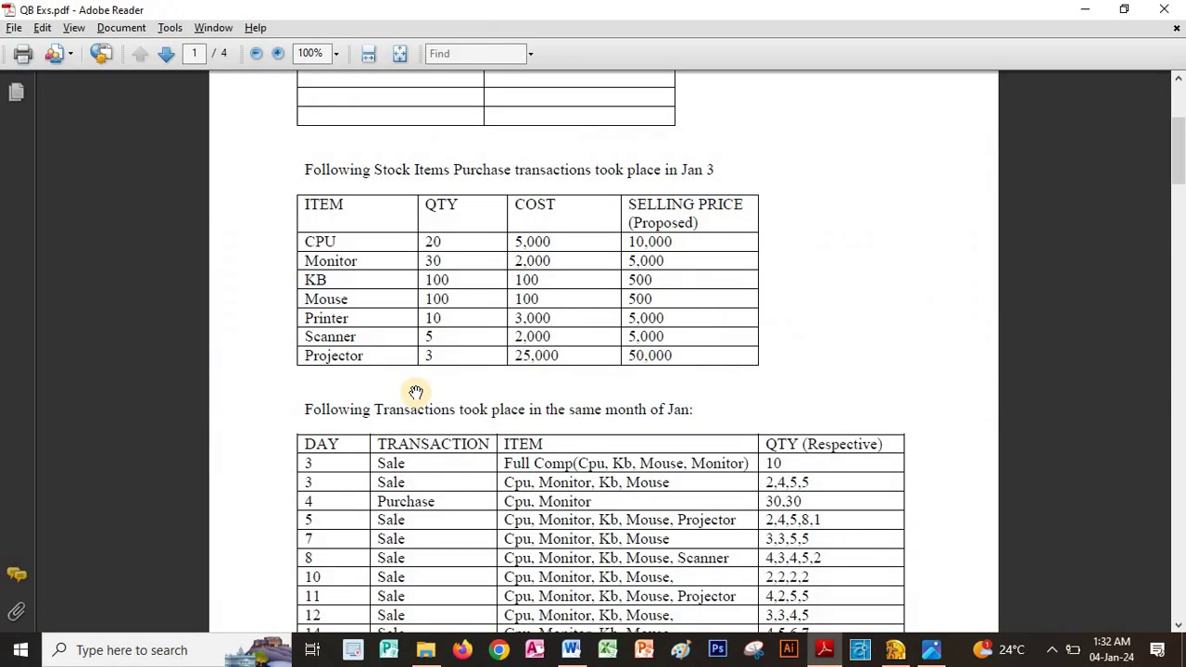
key(alt+Tab)
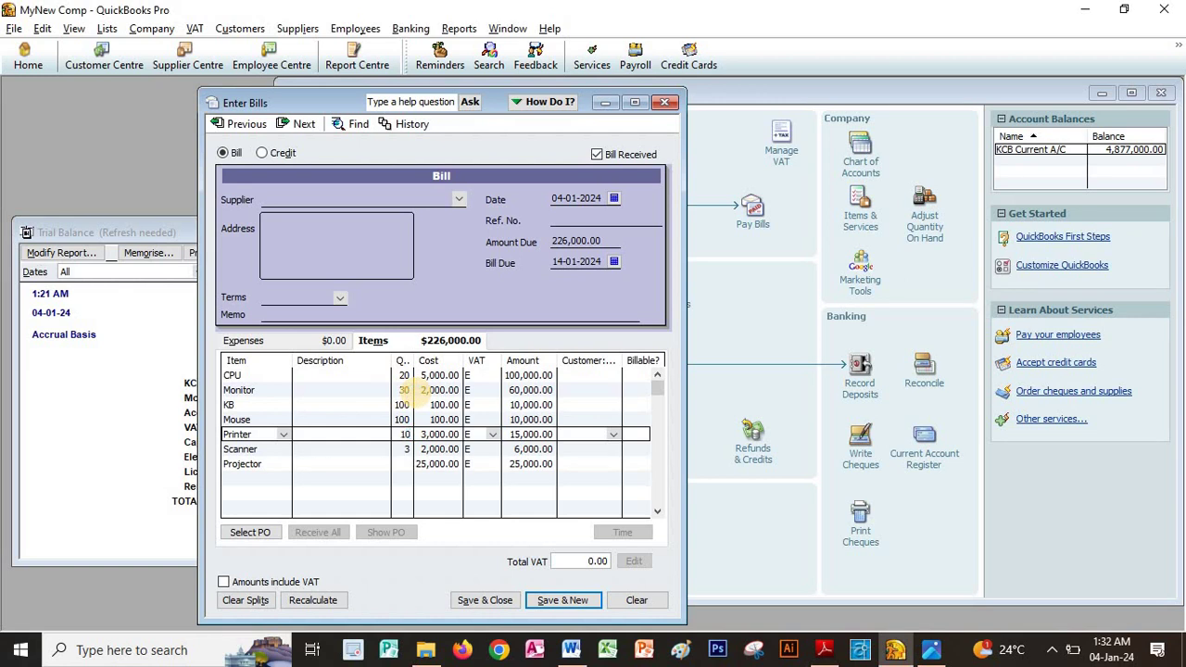
key(Down)
text(5)
key(Down)
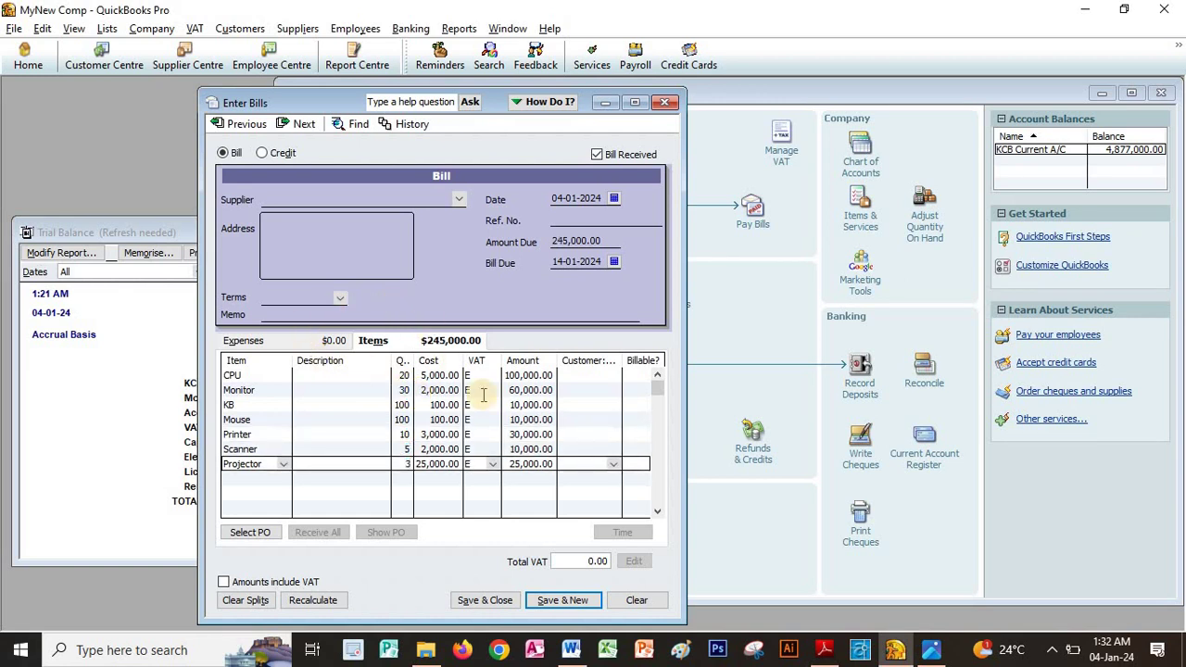
click(401, 405)
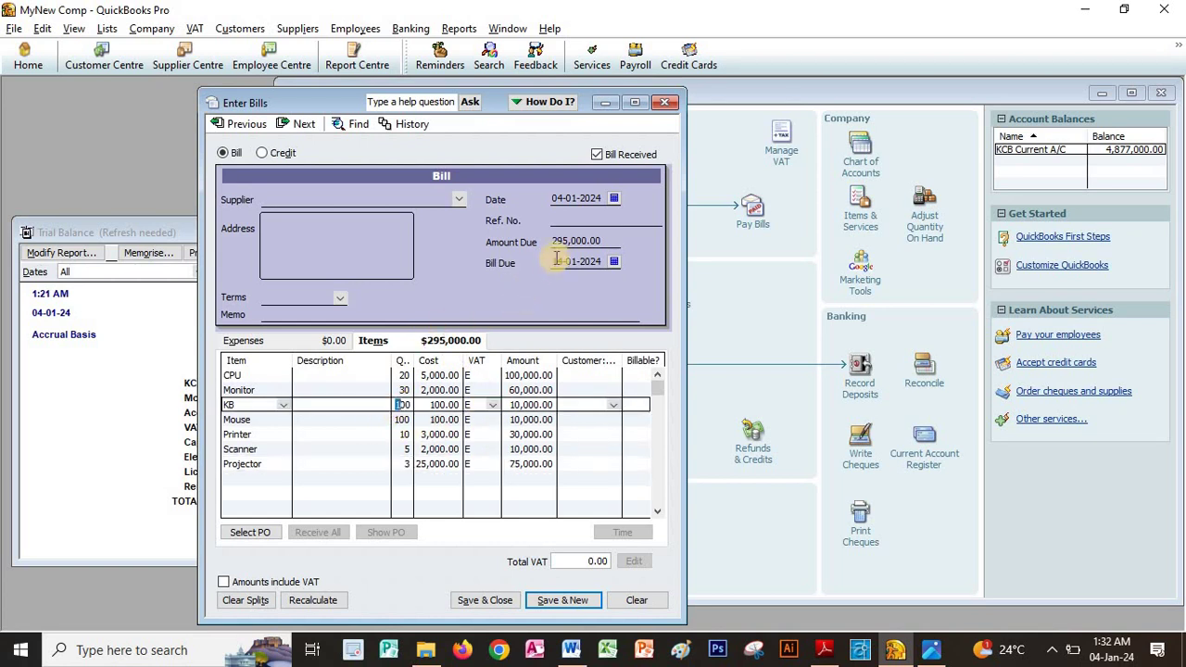
Set IBM as the supplier of the stock purchase bill, then save and close the bill.
click(381, 199)
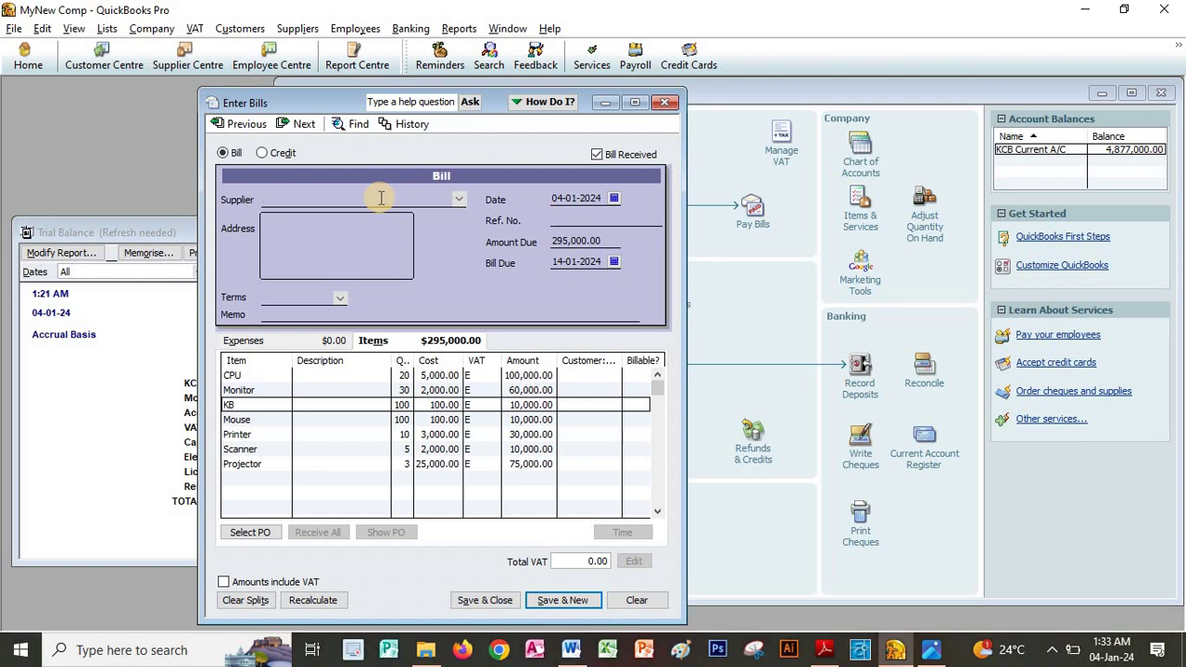
text(IBM)
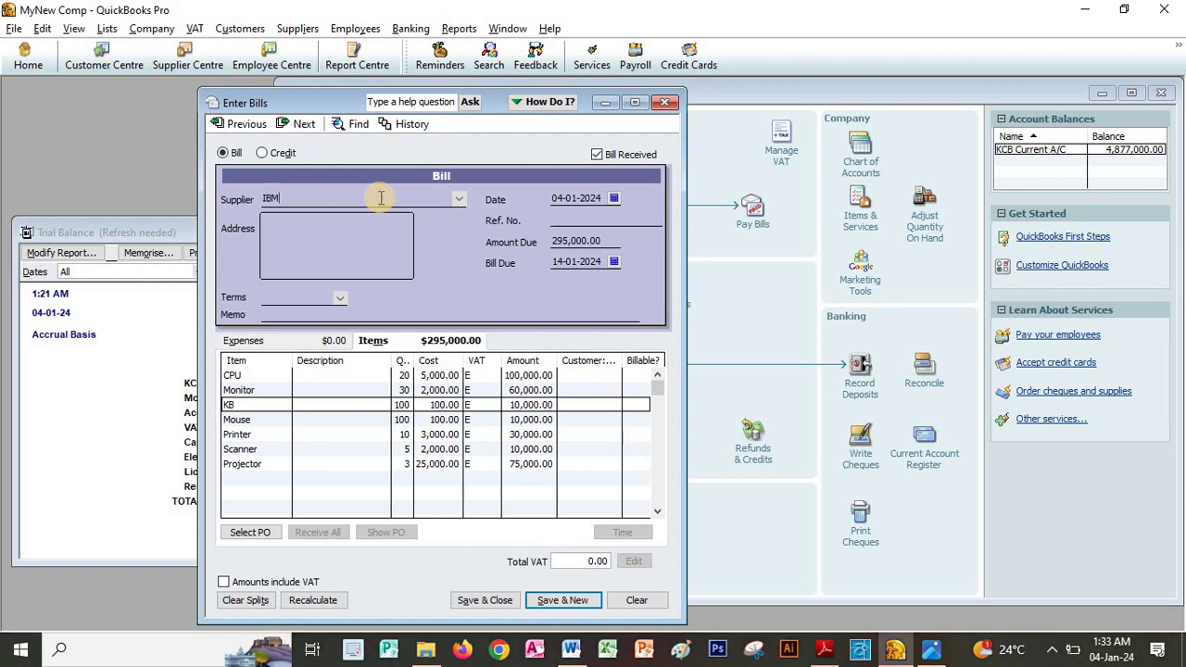
key(Tab)
key(Escape)
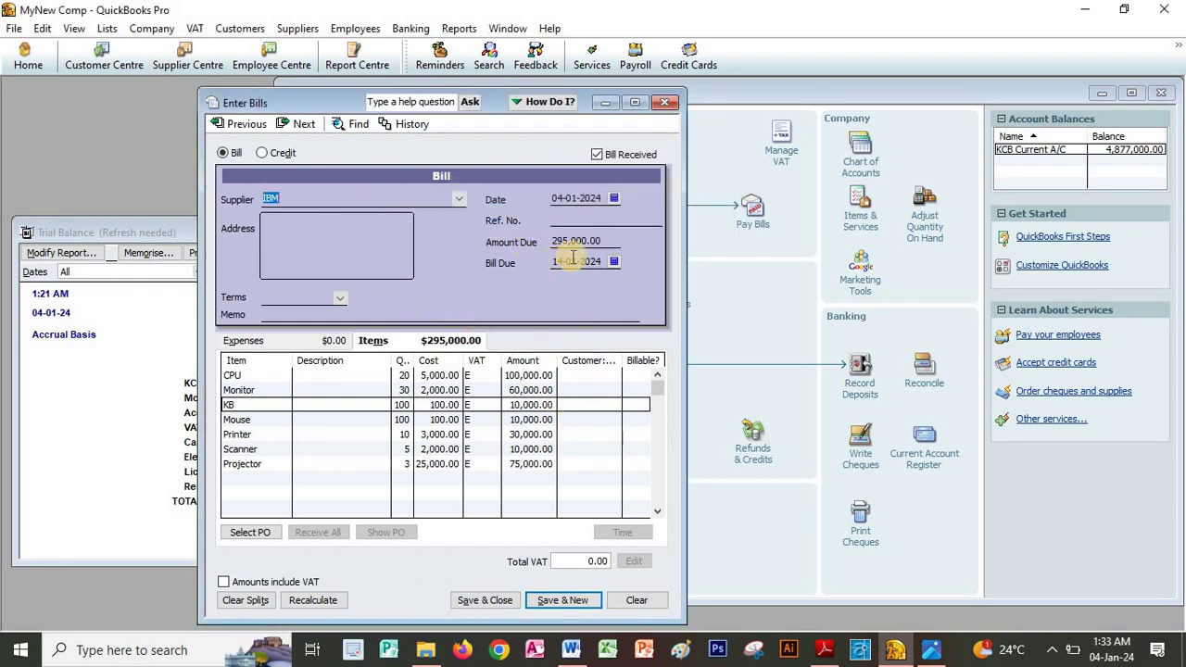
click(552, 200)
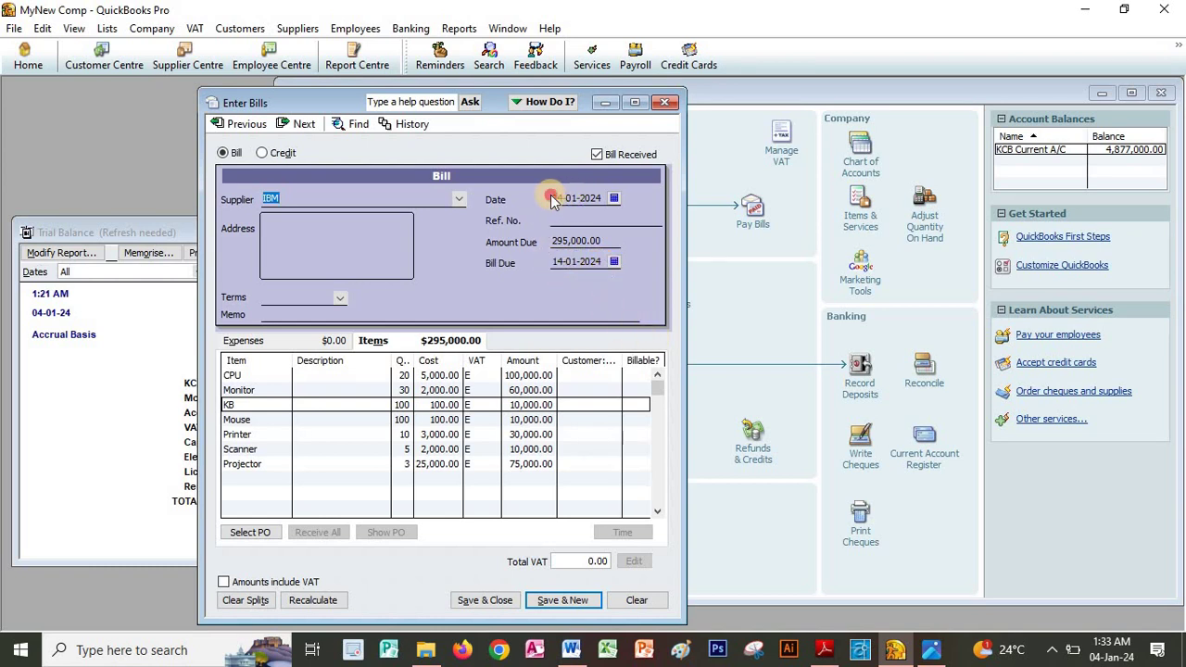
click(486, 601)
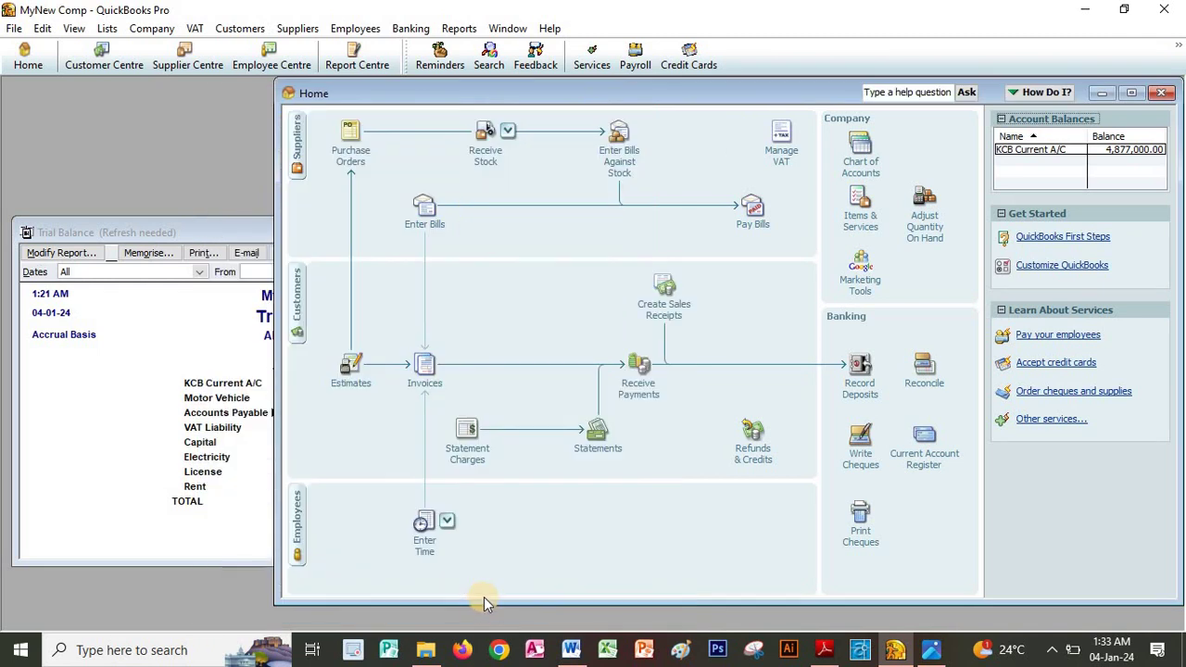
Refresh the Trial Balance with the latest data and check the Stock and Accounts Payable balances.
click(154, 422)
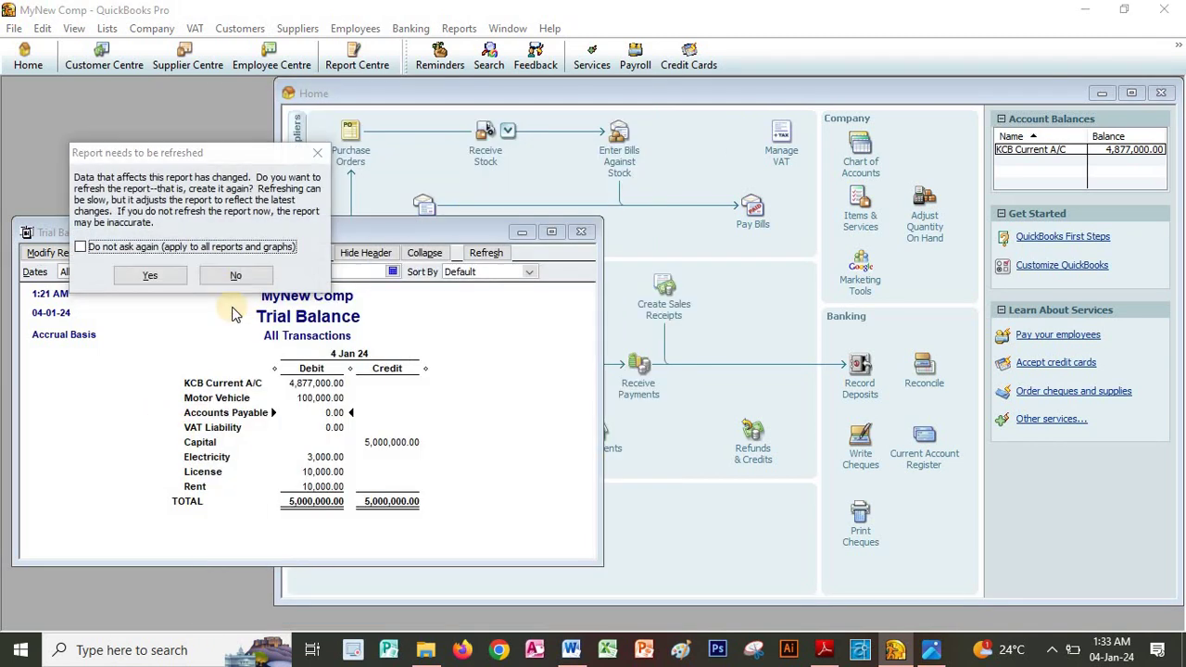
click(150, 274)
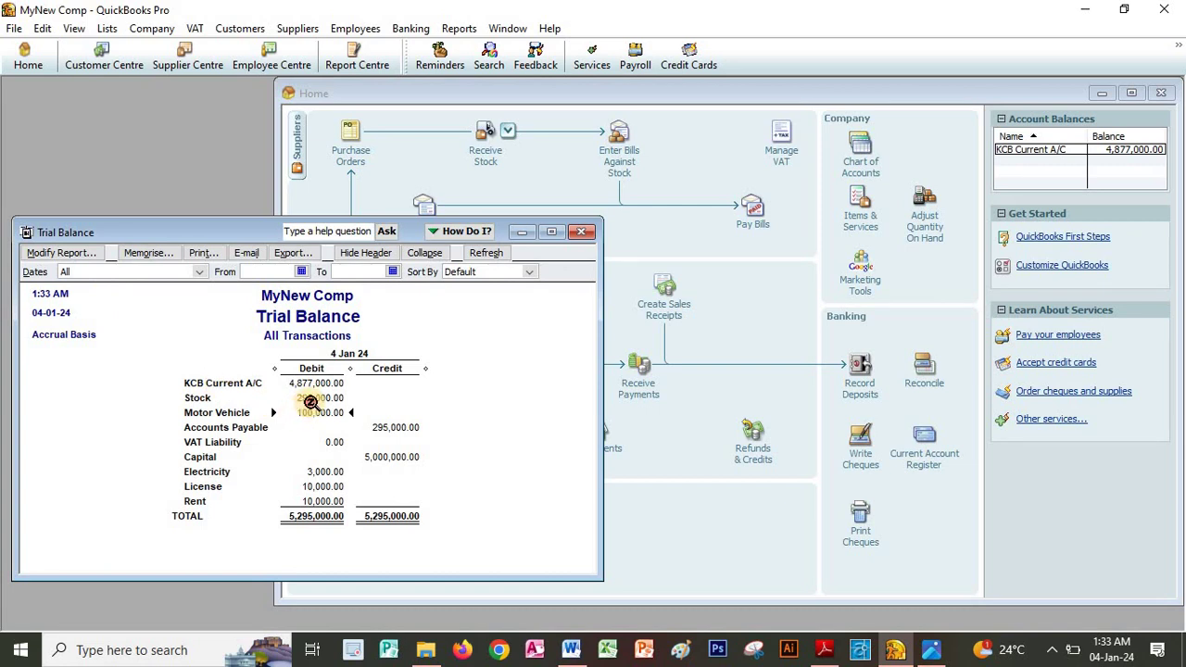
click(309, 399)
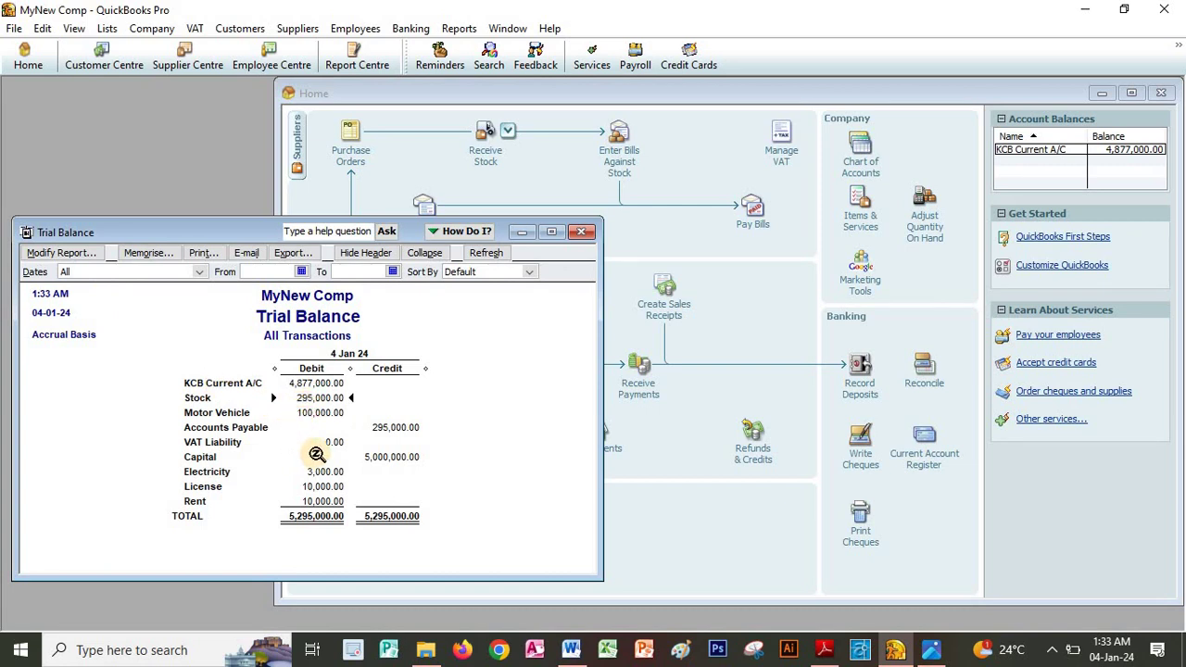
click(399, 429)
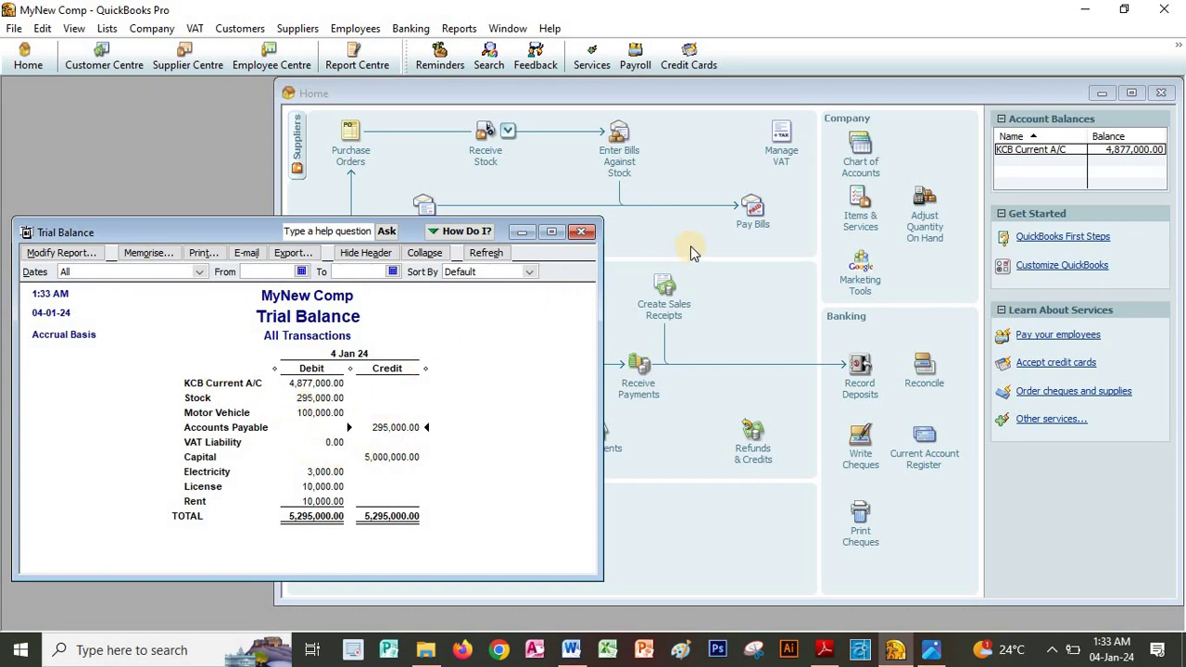
Pay the IBM bill in full by cheque from KCB Current A/C and cancel the cheque printing.
click(748, 228)
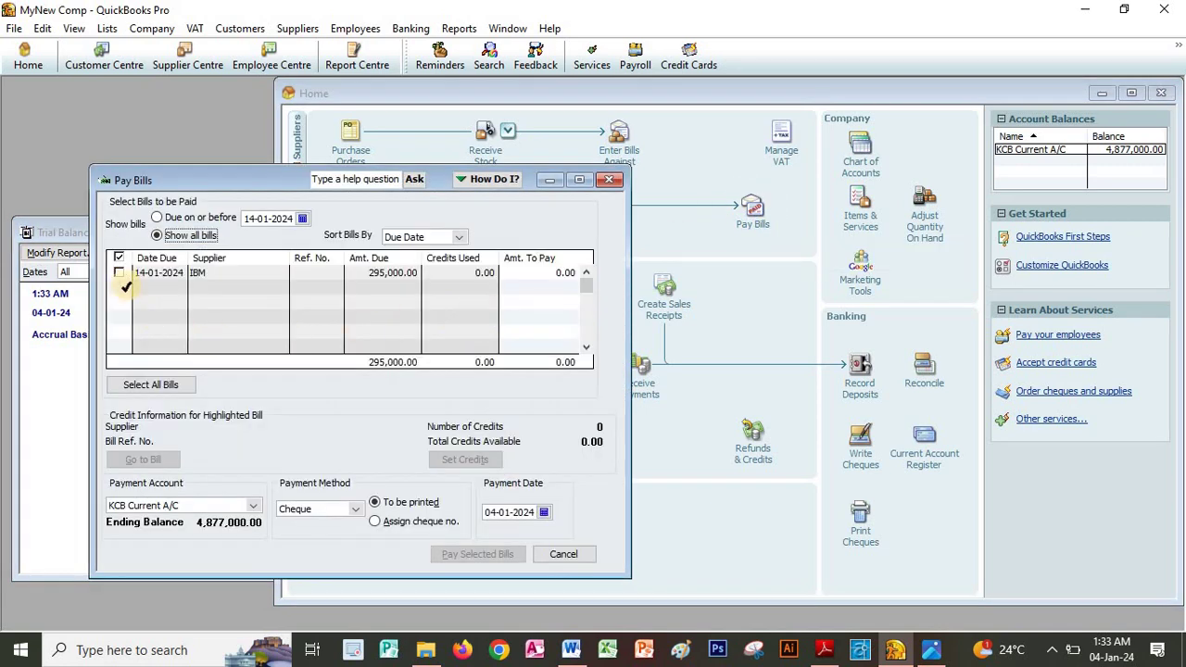
click(120, 273)
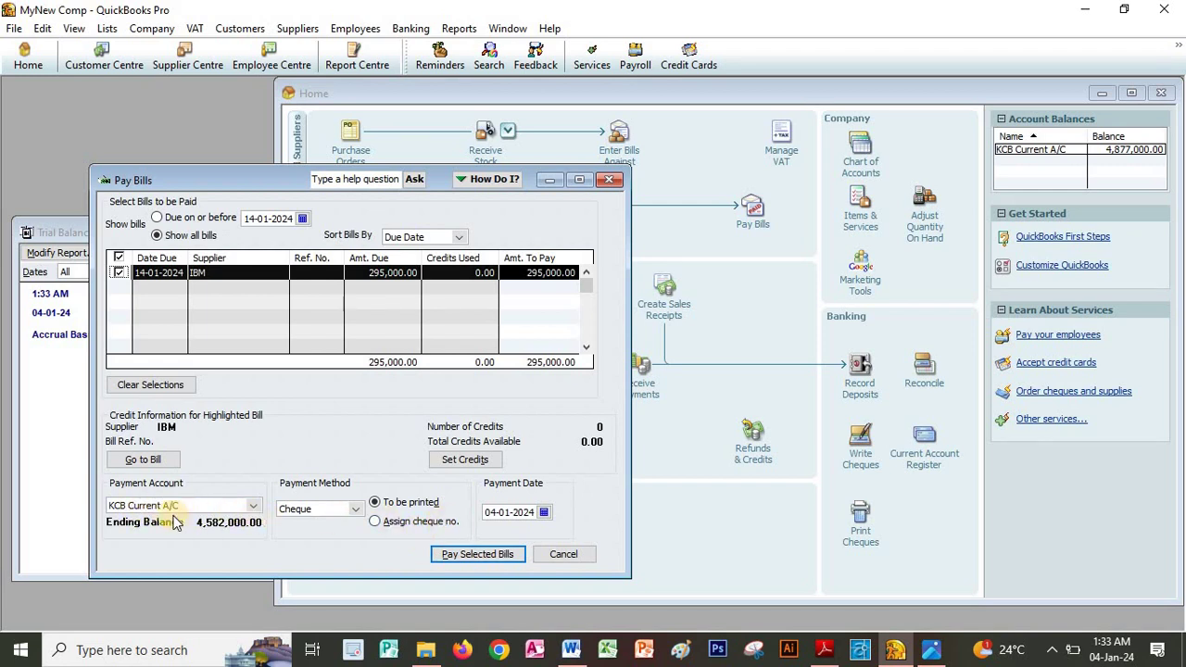
click(471, 552)
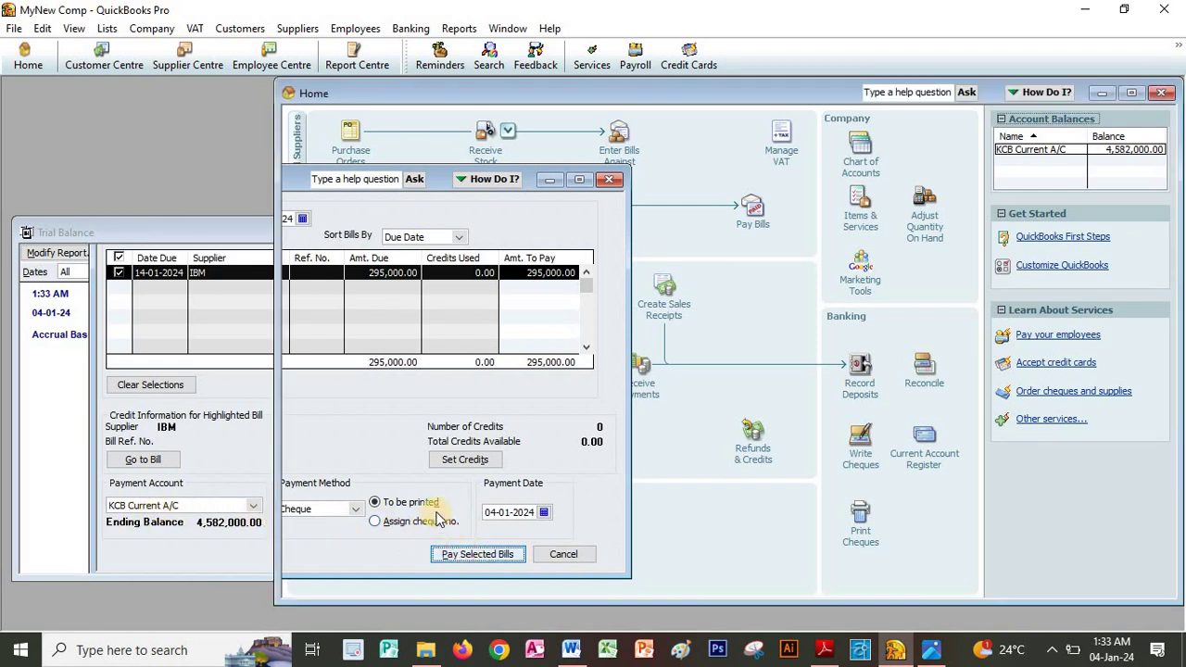
click(345, 519)
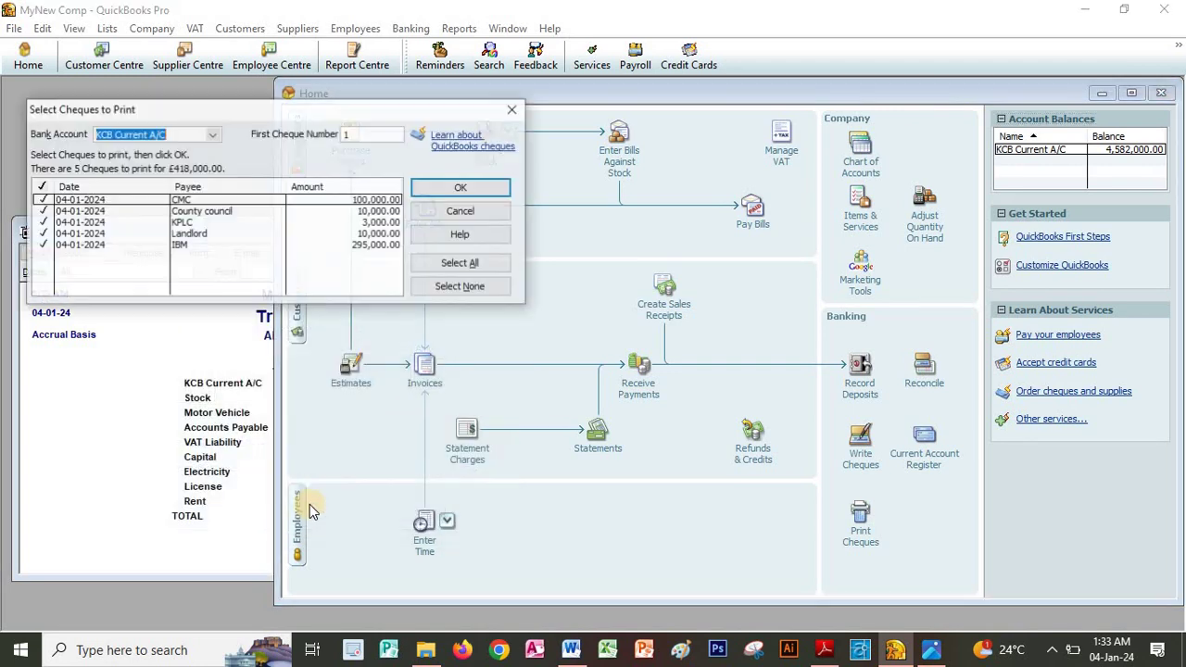
click(443, 189)
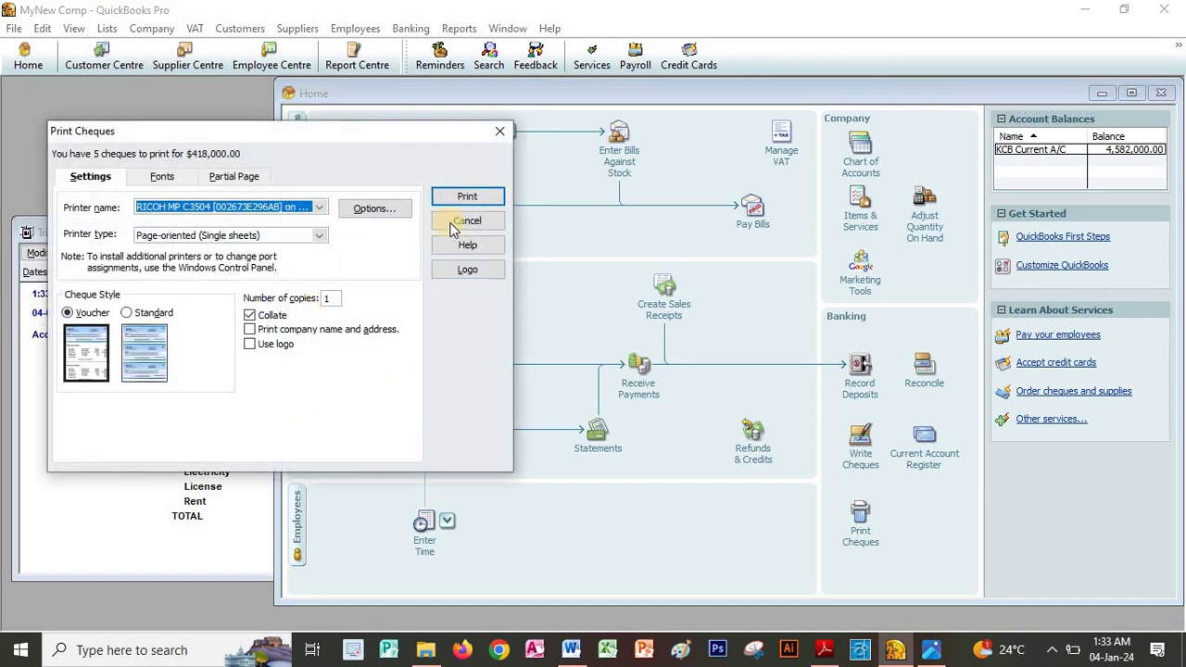
click(447, 225)
click(441, 212)
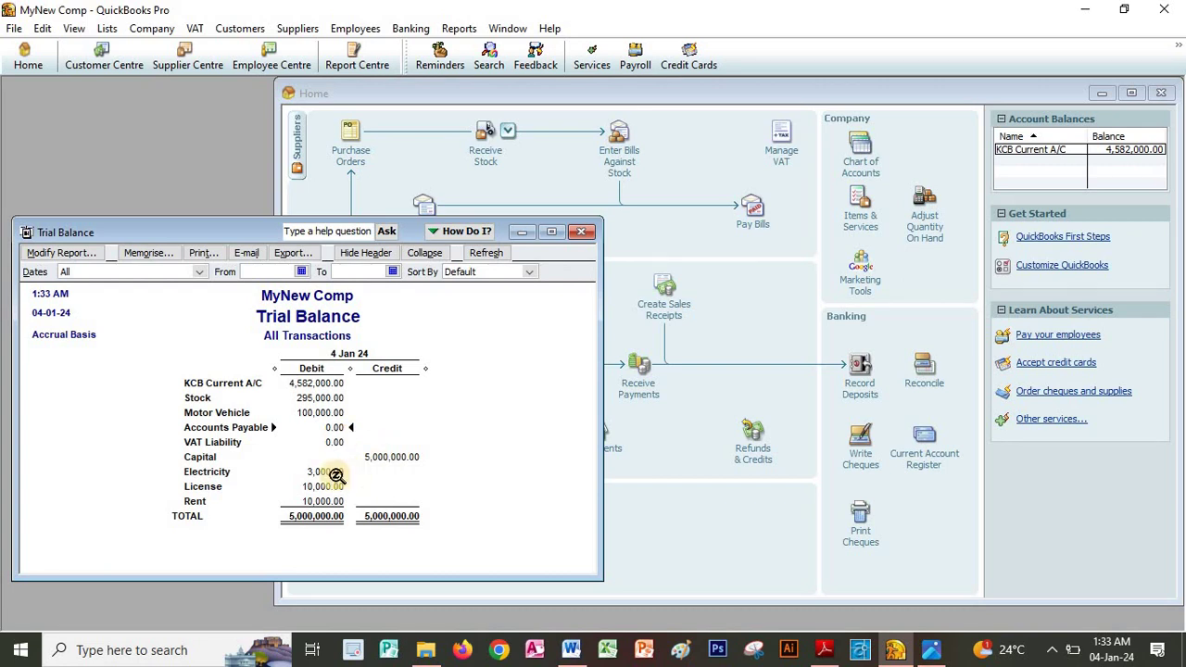
Examine the transactions behind the KCB Current A/C balance in the Trial Balance and check the Stock balance.
double_click(308, 382)
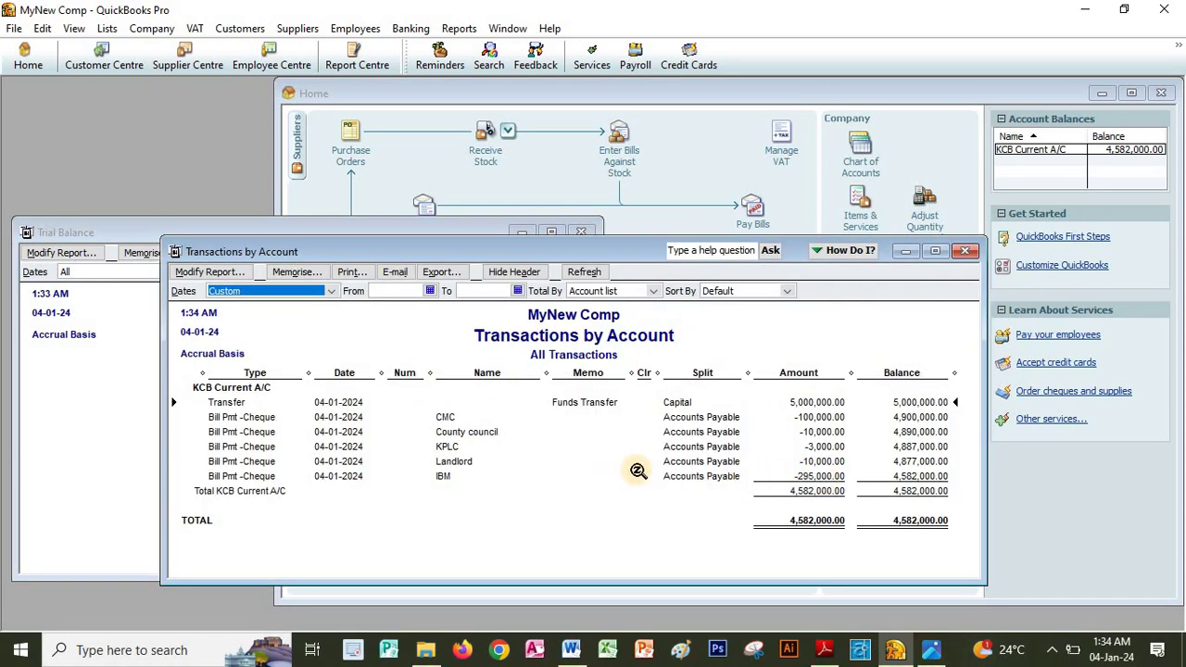
click(965, 250)
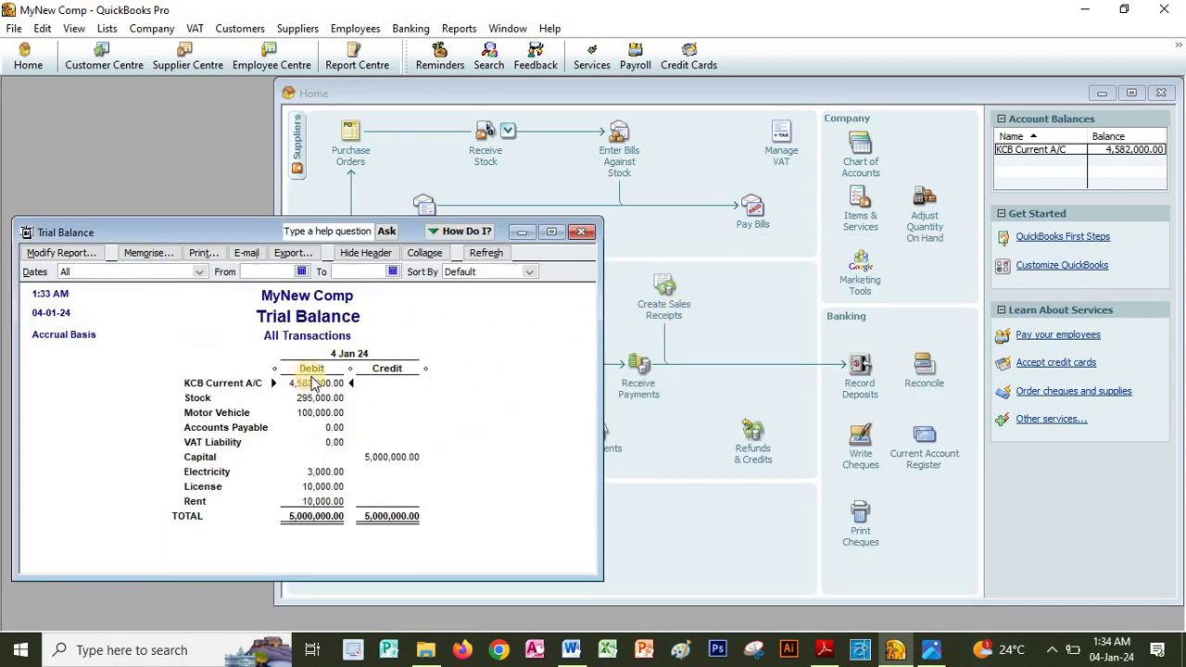
double_click(311, 389)
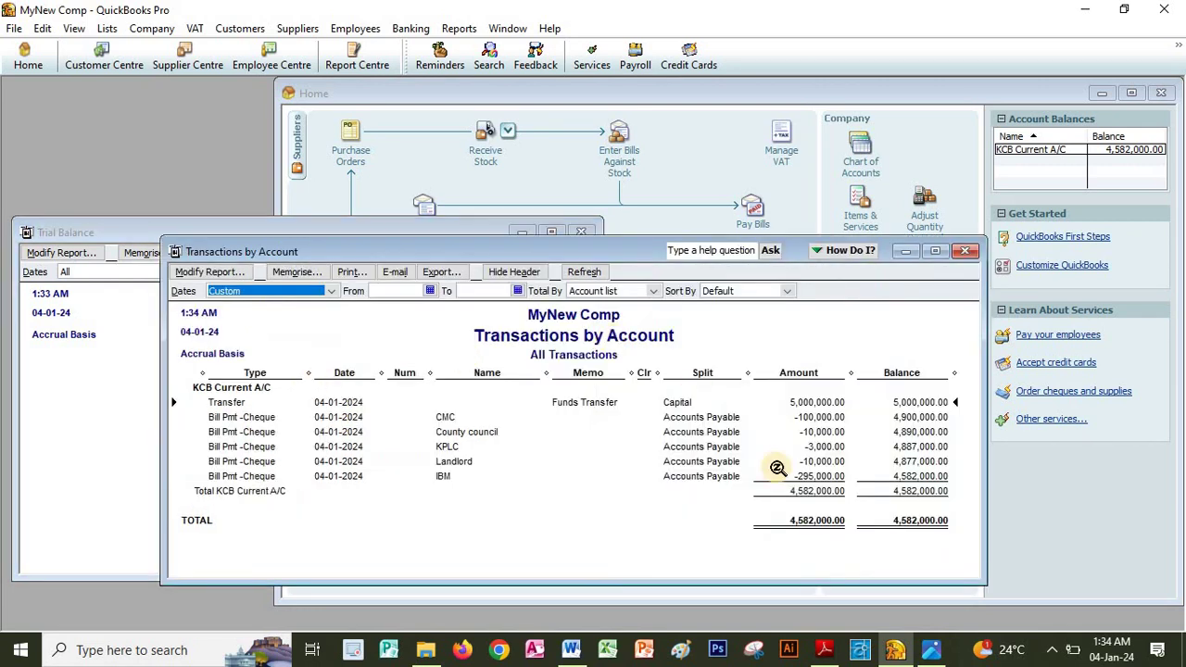
click(964, 251)
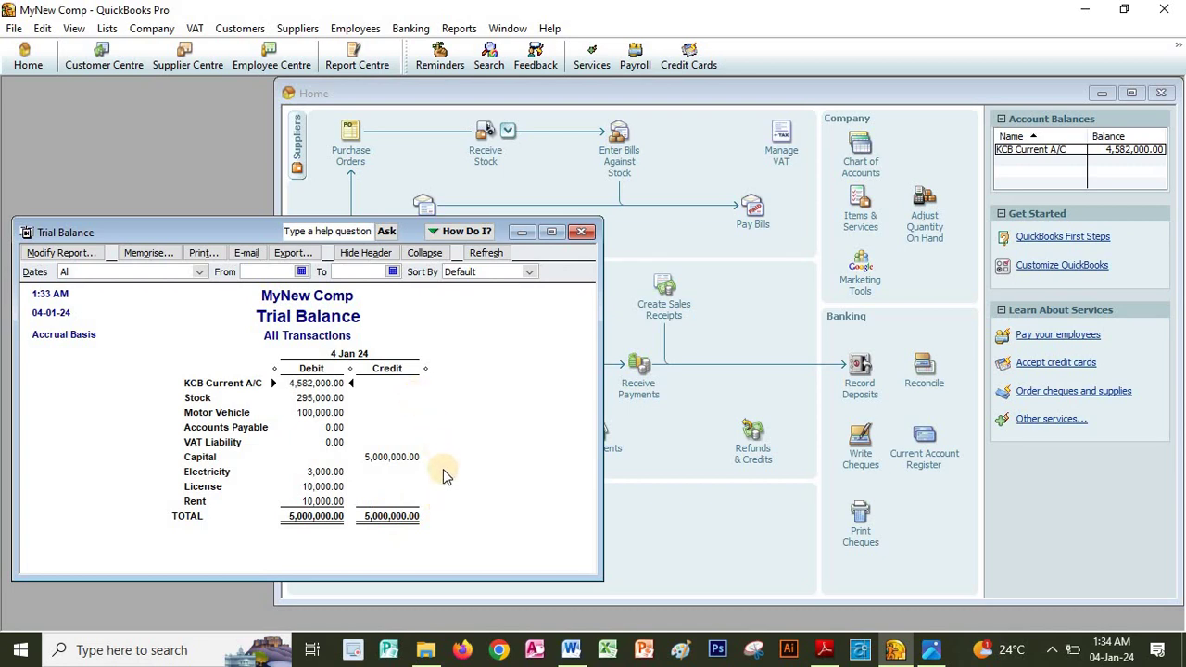
click(315, 399)
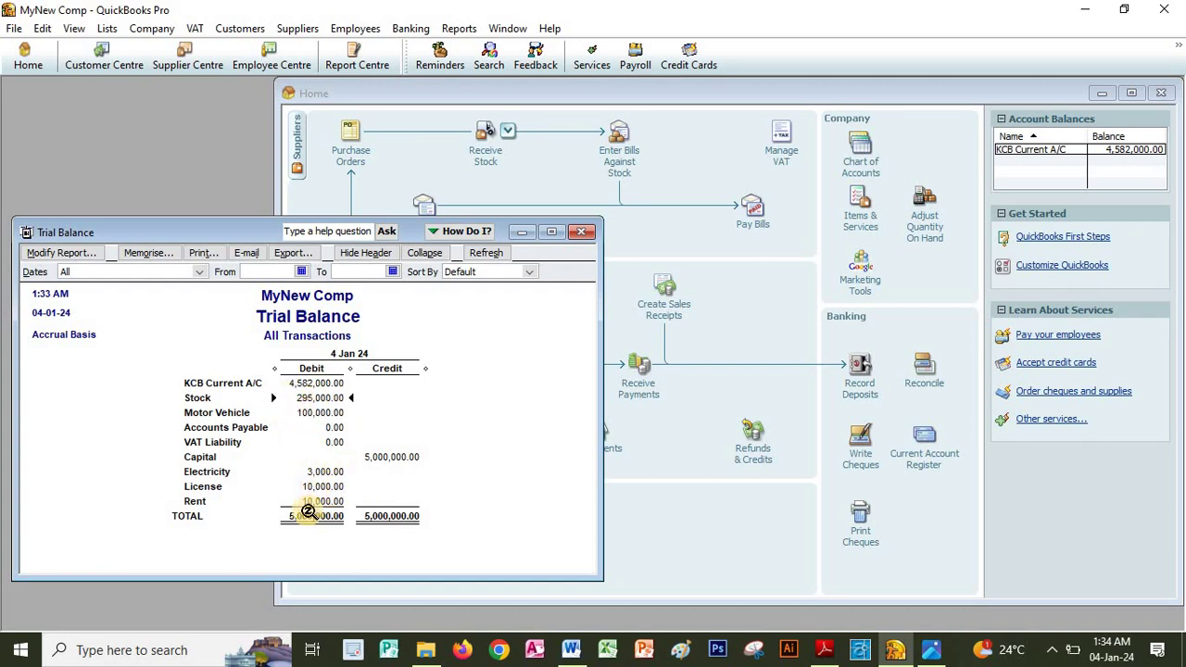
Consult the day 3 full computer sale in the exercise PDF and open an enlarged blank sales receipt in QuickBooks.
key(alt+Tab)
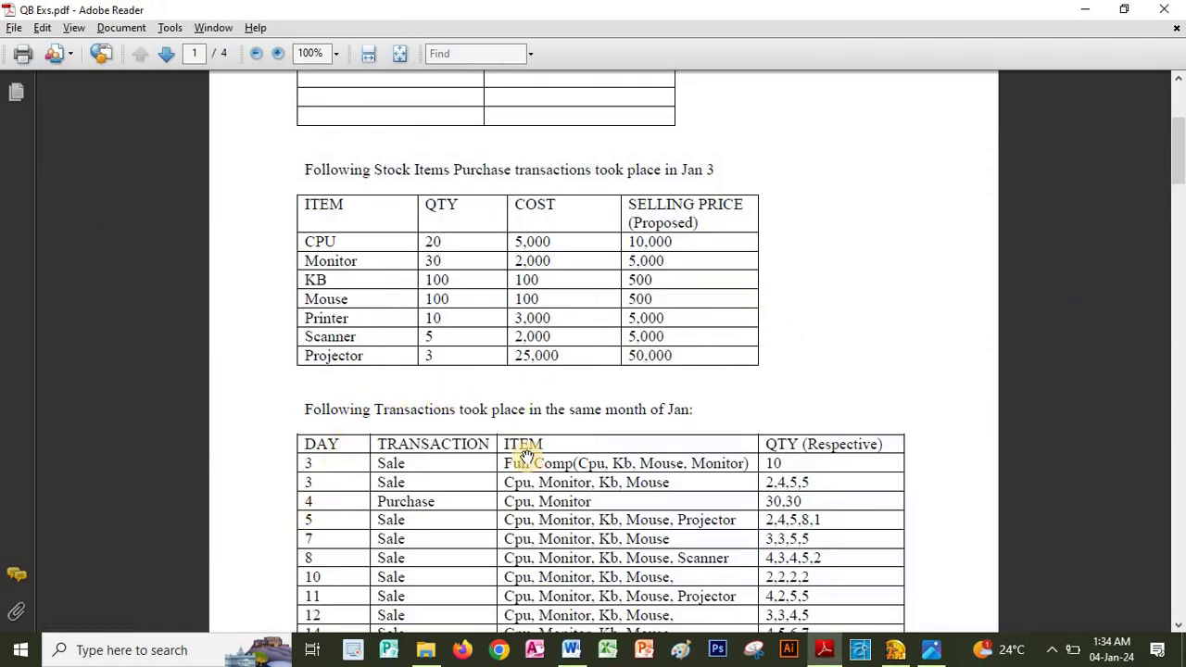
scroll(525, 347, down, 1)
scroll(526, 347, down, 4)
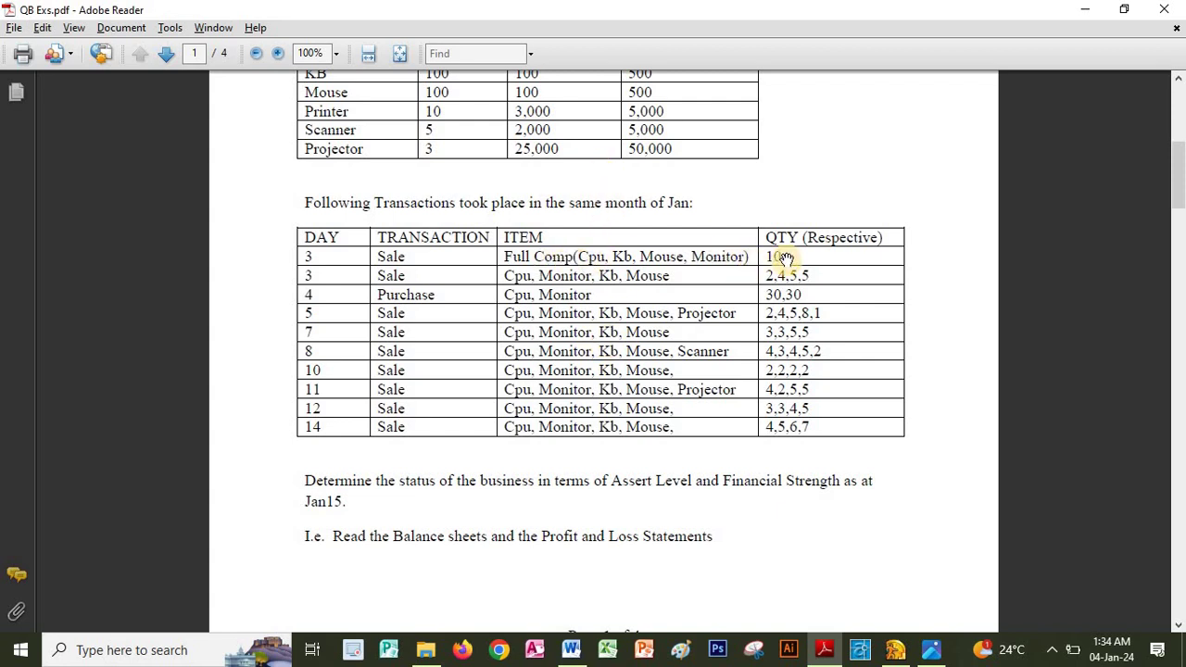
key(alt)
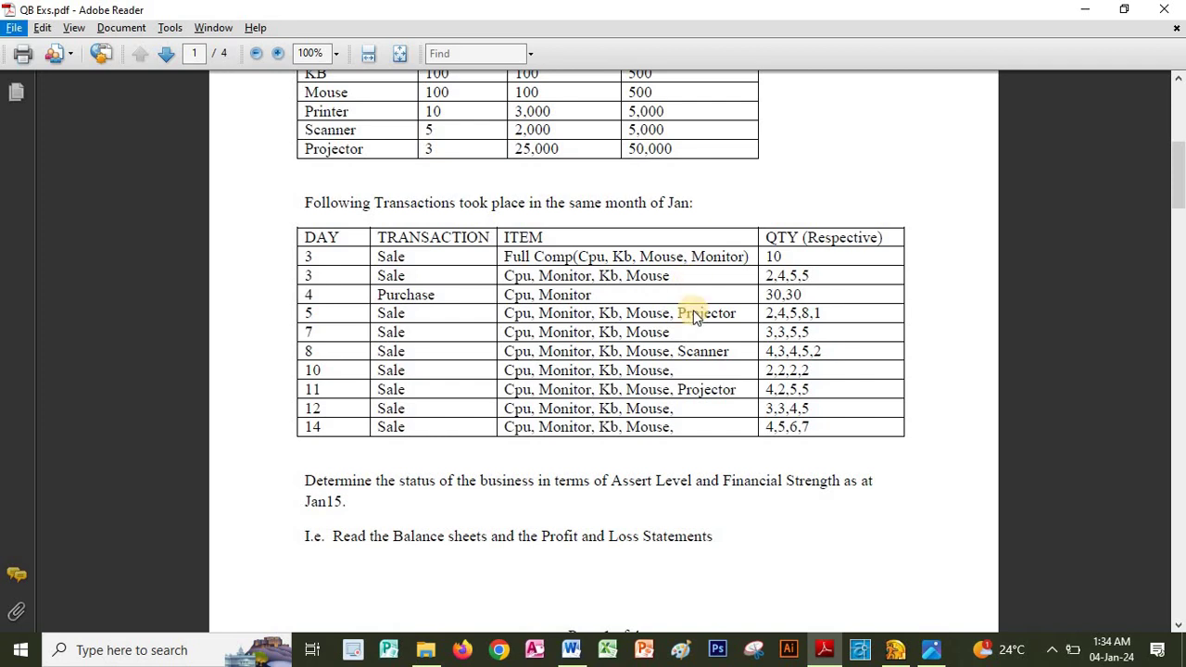
key(alt+Tab)
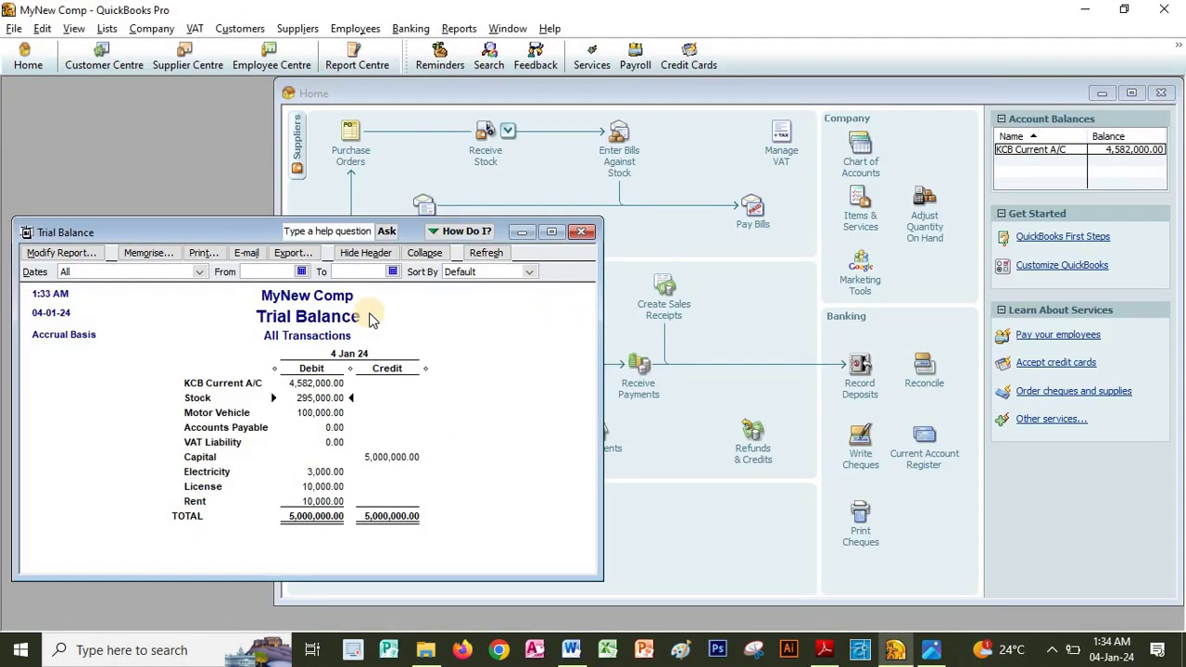
click(611, 278)
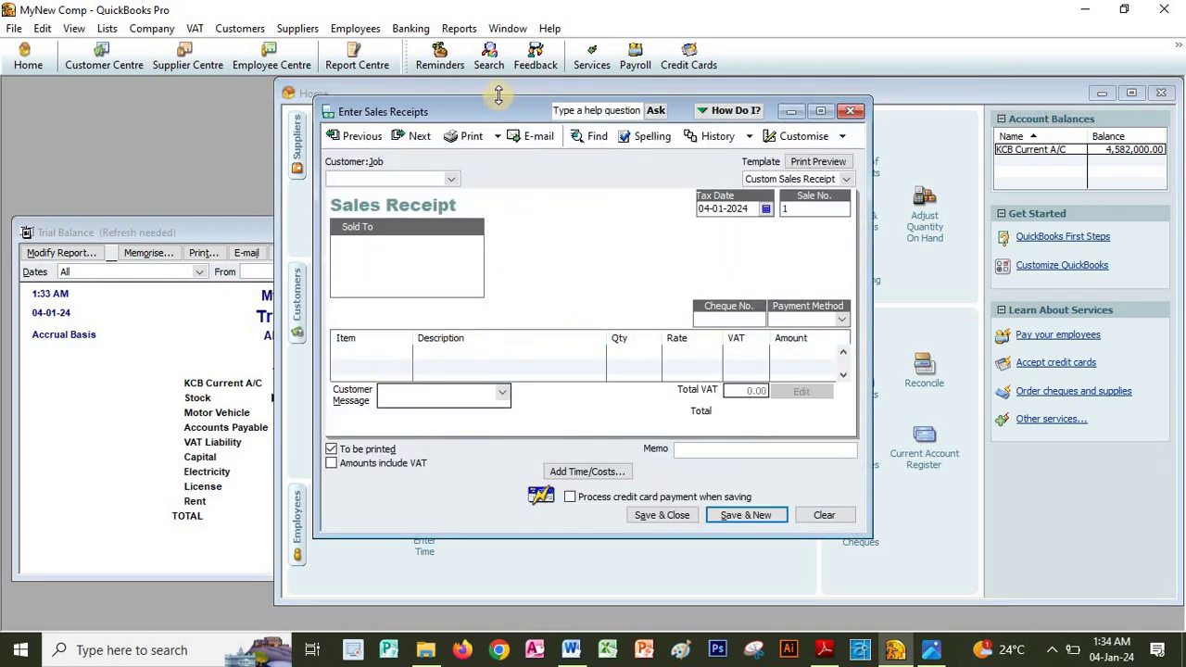
drag(500, 99, 500, 81)
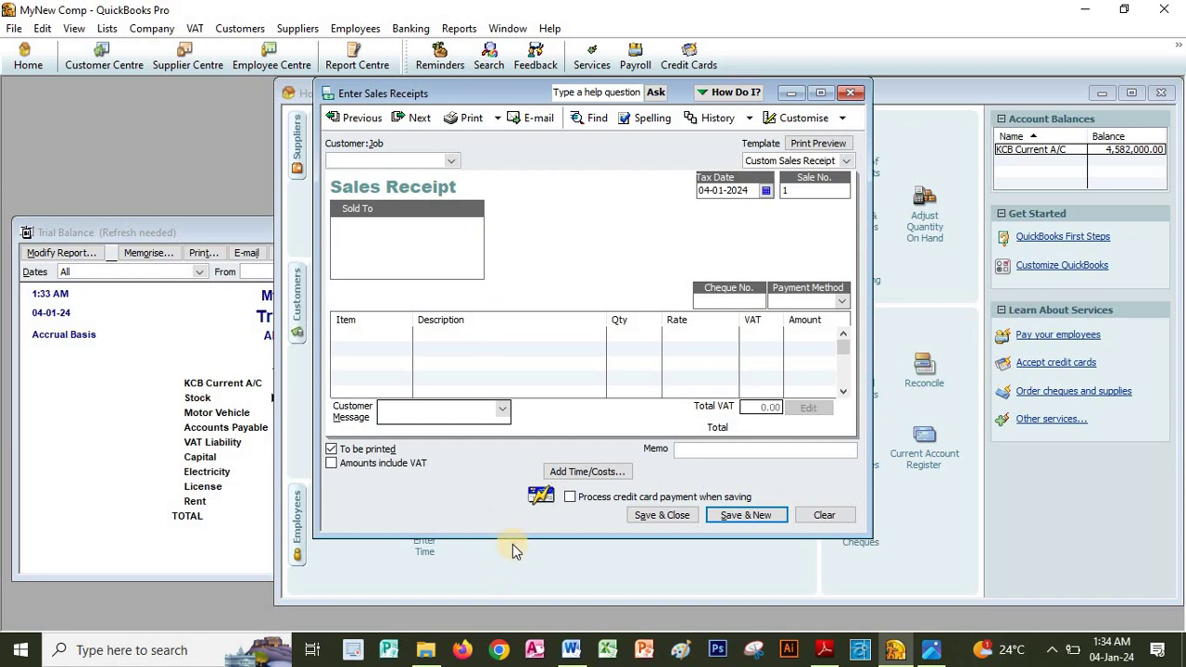
drag(512, 537, 511, 617)
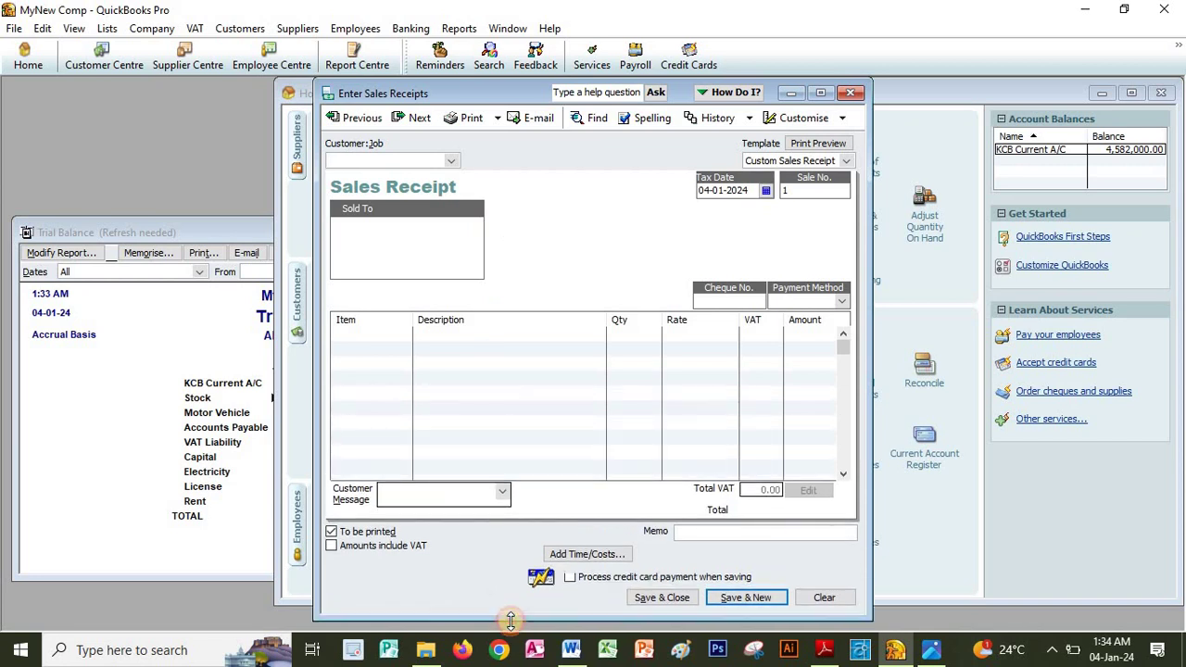
Add CPU, Monitor, KB and Mouse as item lines on the sales receipt.
click(398, 339)
click(402, 335)
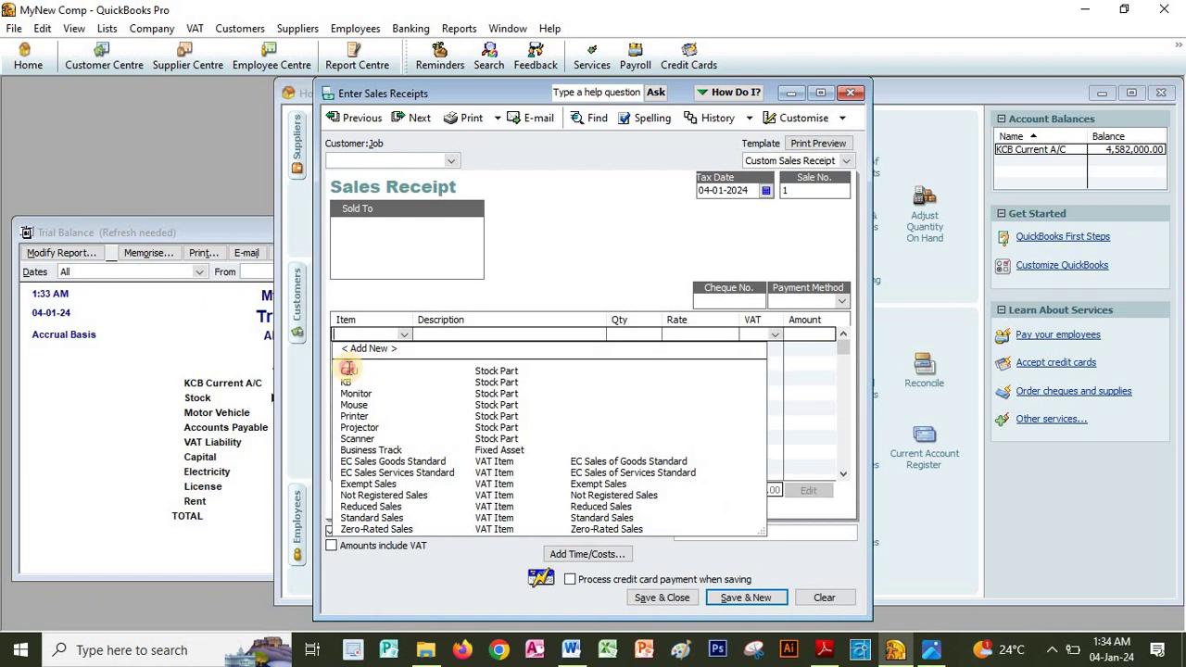
click(355, 362)
click(351, 352)
click(404, 350)
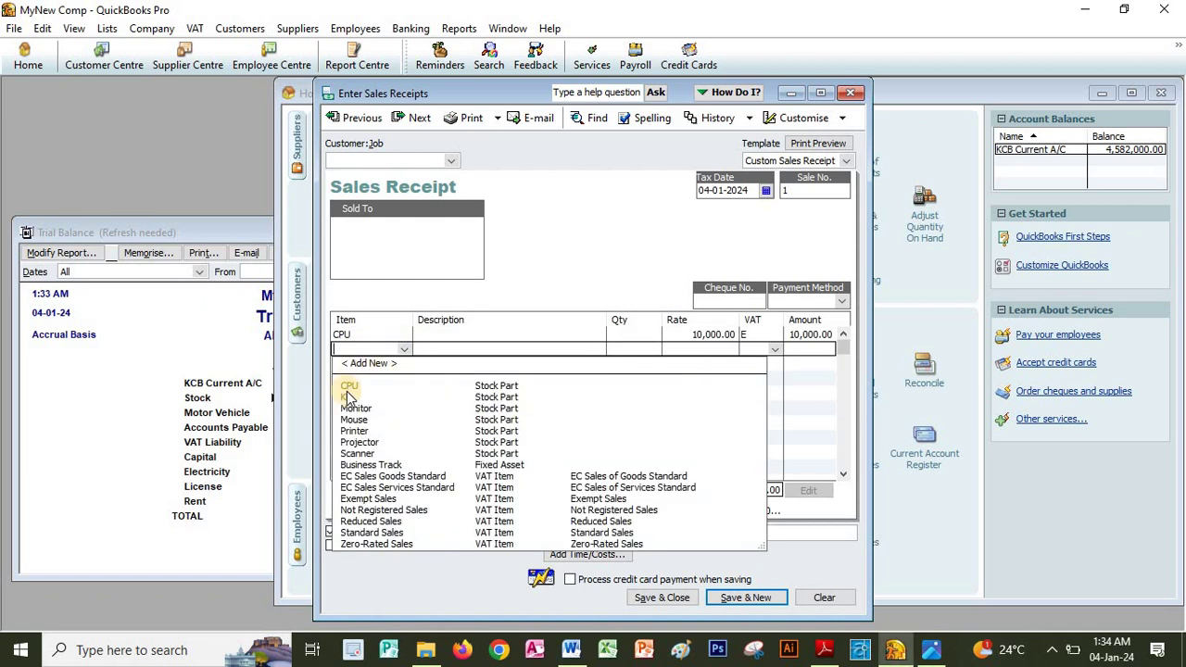
click(357, 391)
click(387, 367)
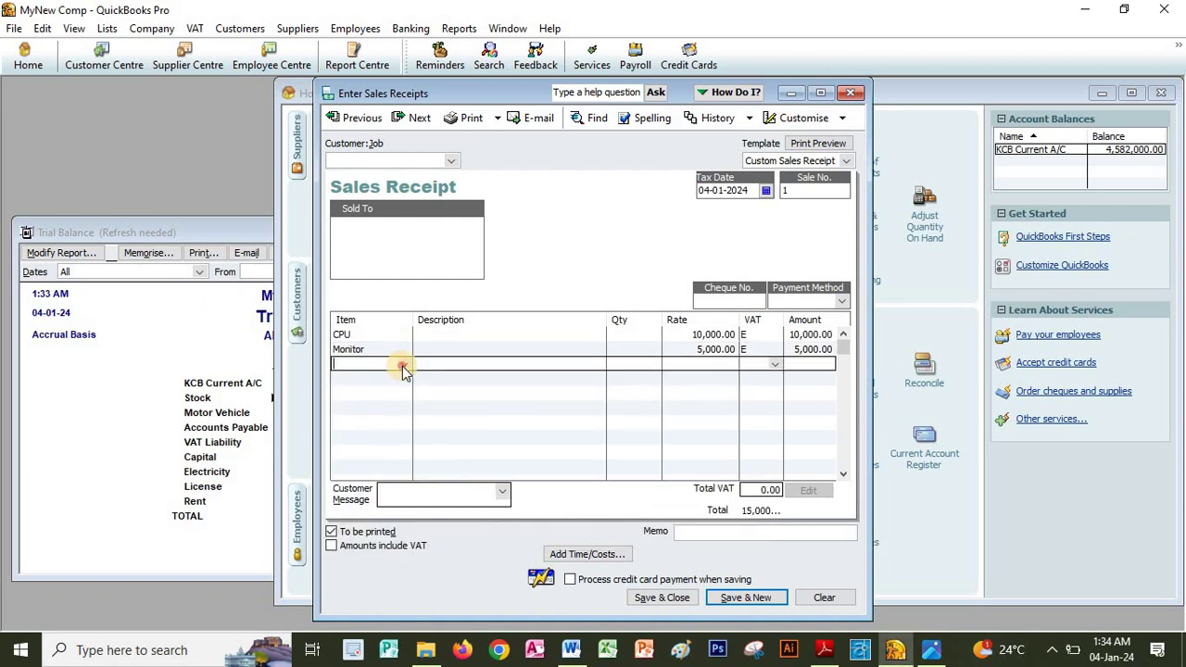
click(404, 364)
click(352, 408)
click(387, 378)
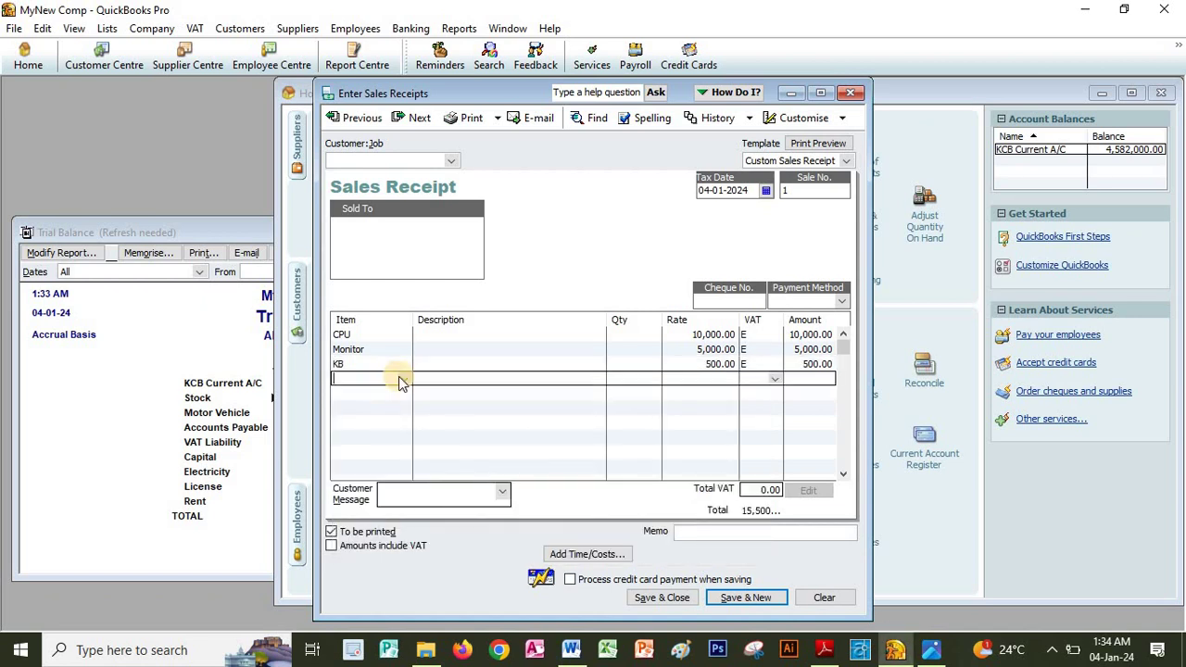
click(404, 379)
click(355, 448)
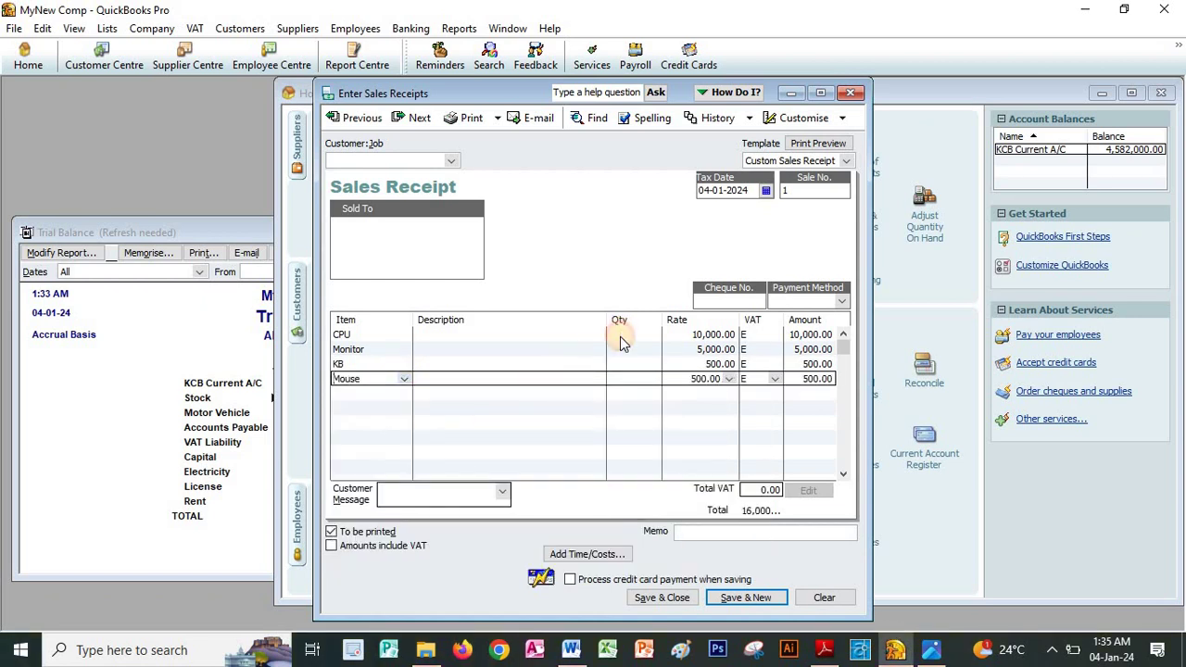
Set the quantities of CPU, Monitor, KB and Mouse to 10 each, then save and close the sales receipt.
click(624, 335)
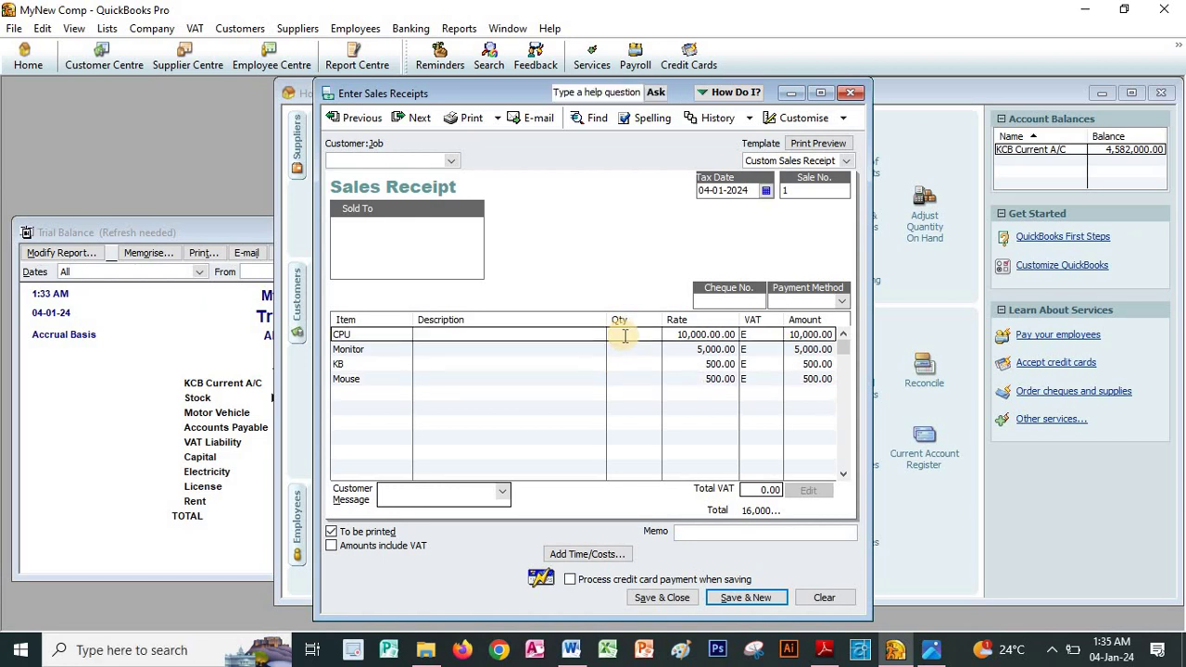
text(10)
key(Down)
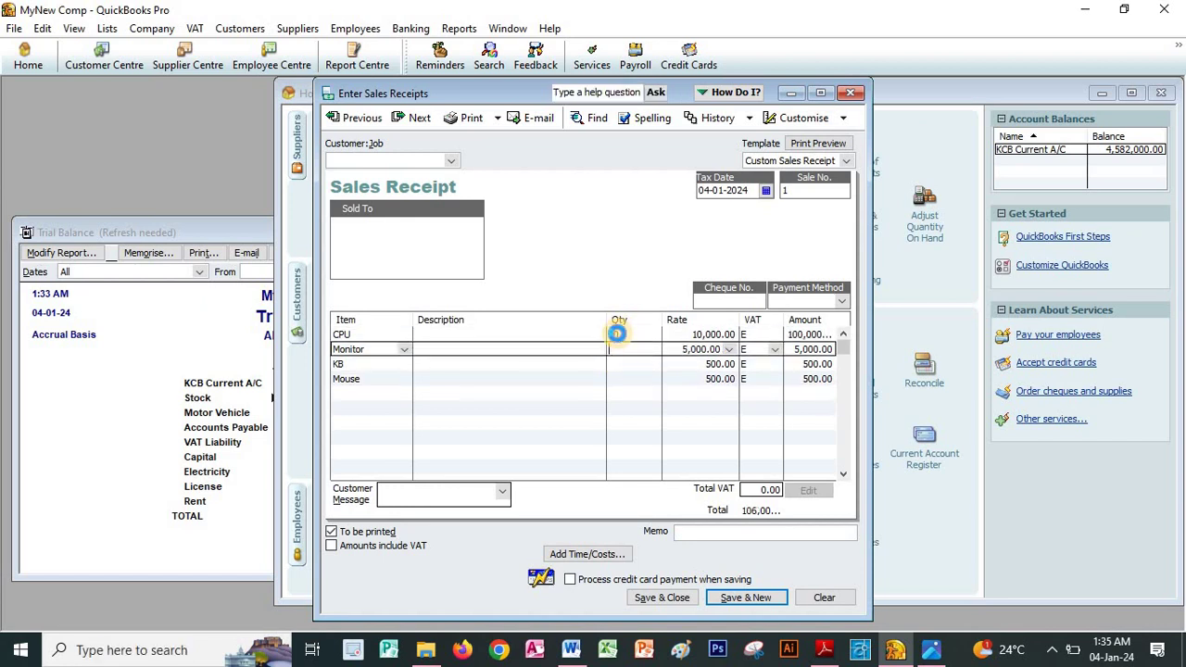
text(10)
key(Down)
text(1)
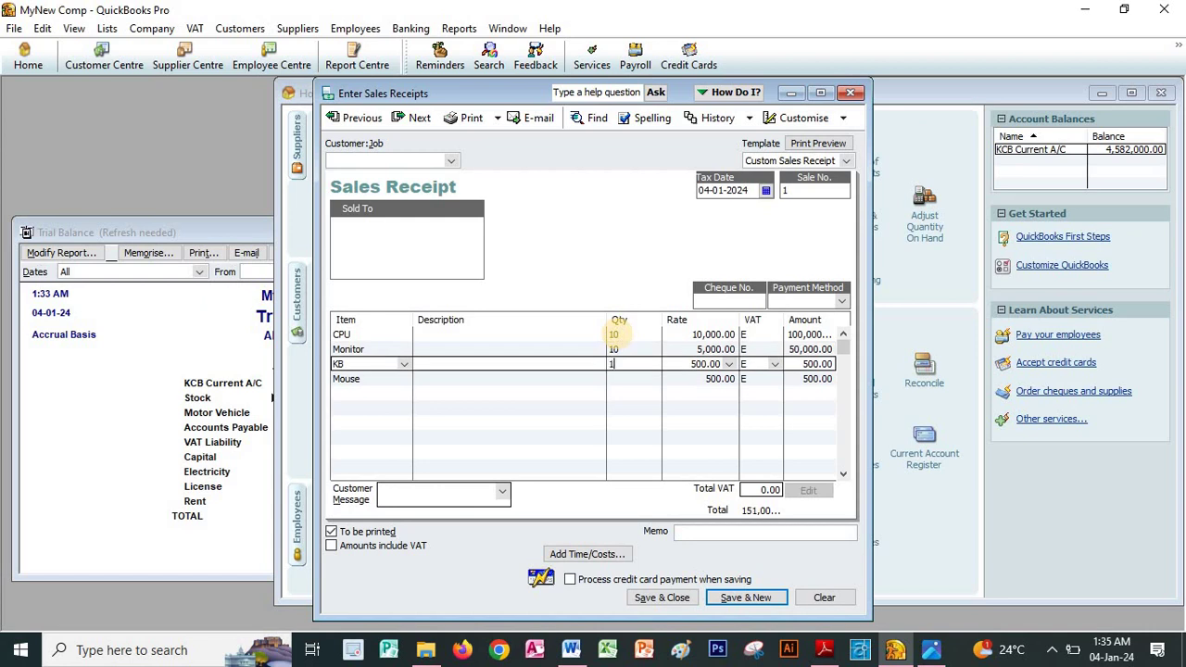
key(Down)
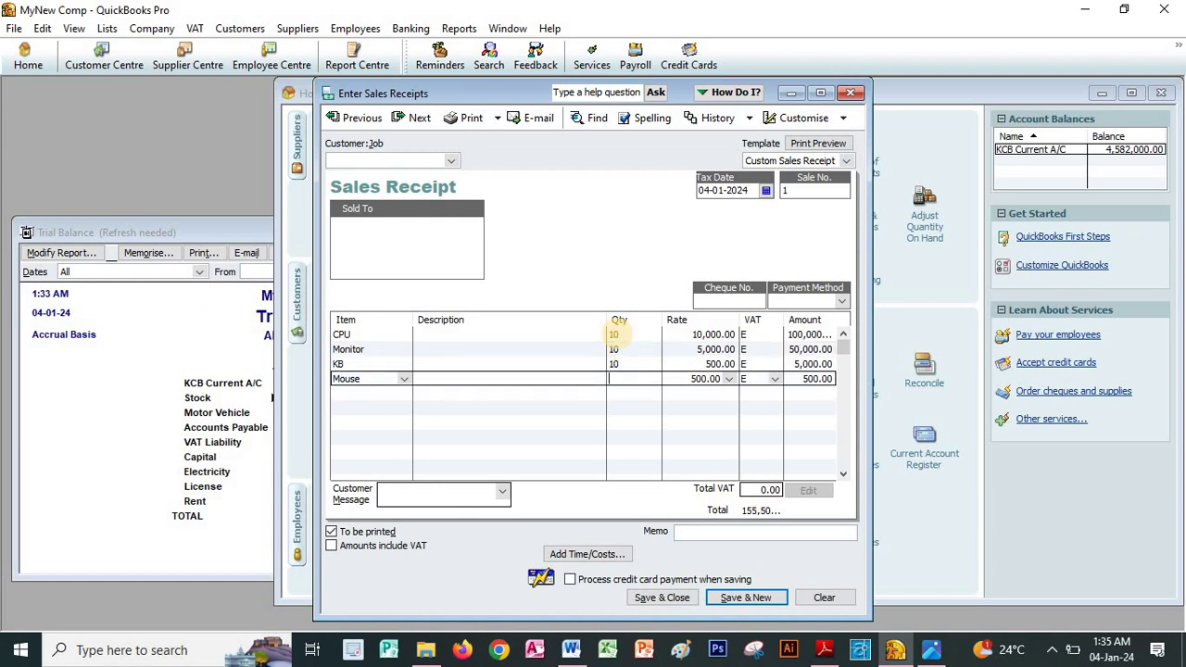
text(10)
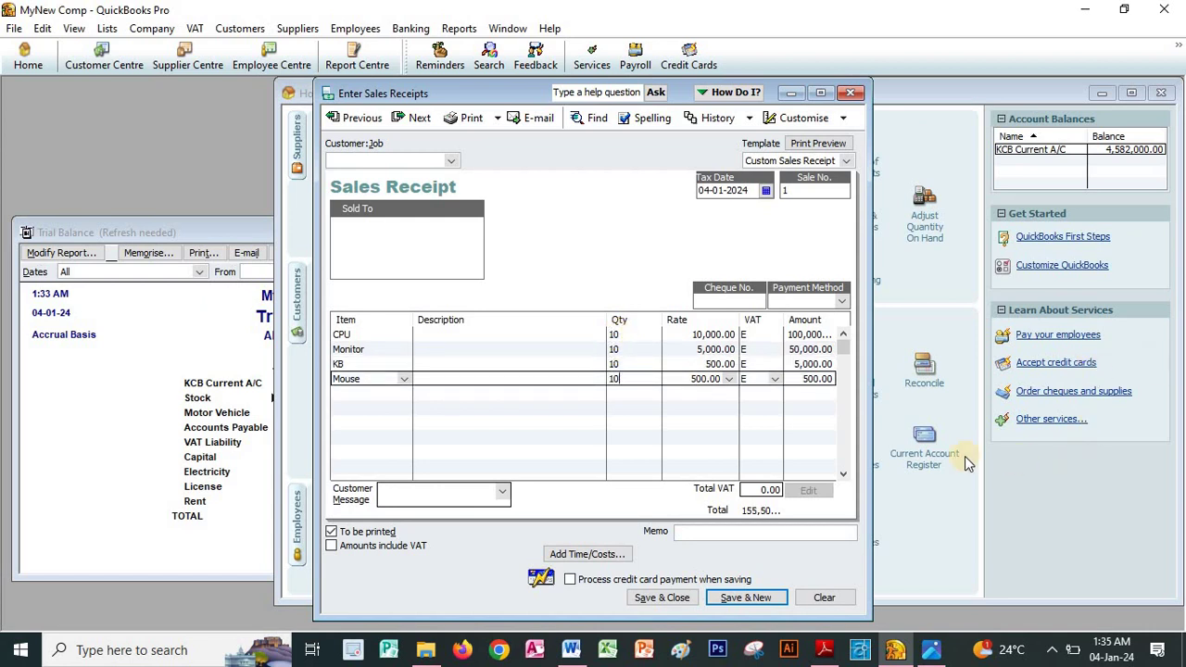
click(634, 366)
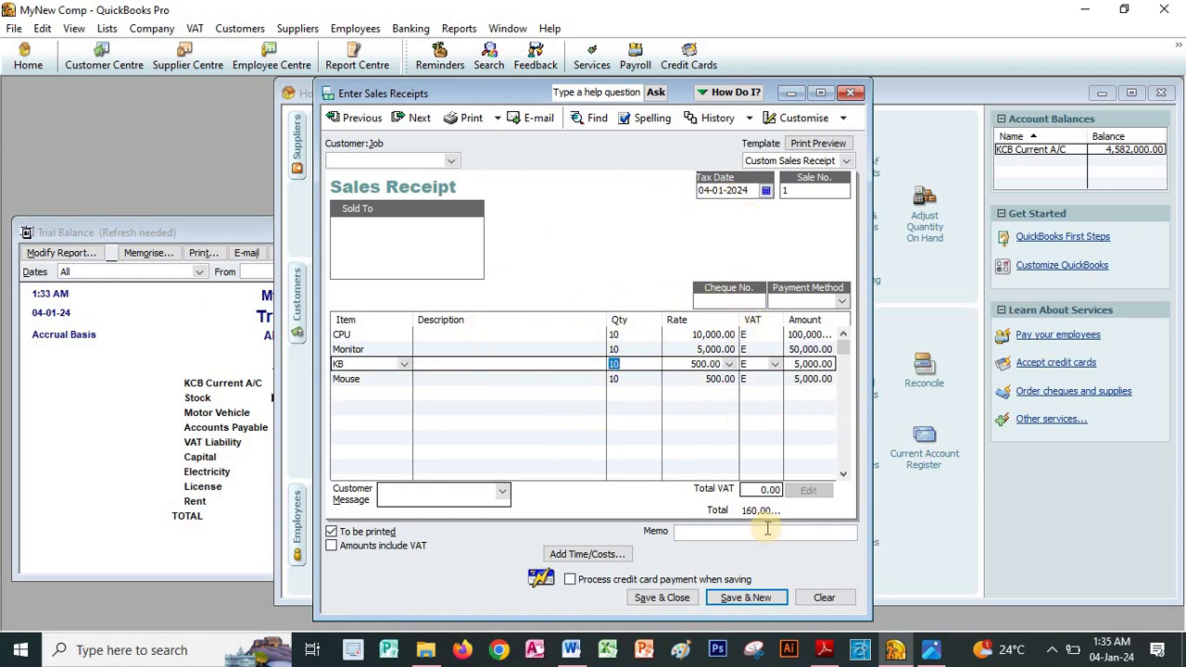
click(664, 597)
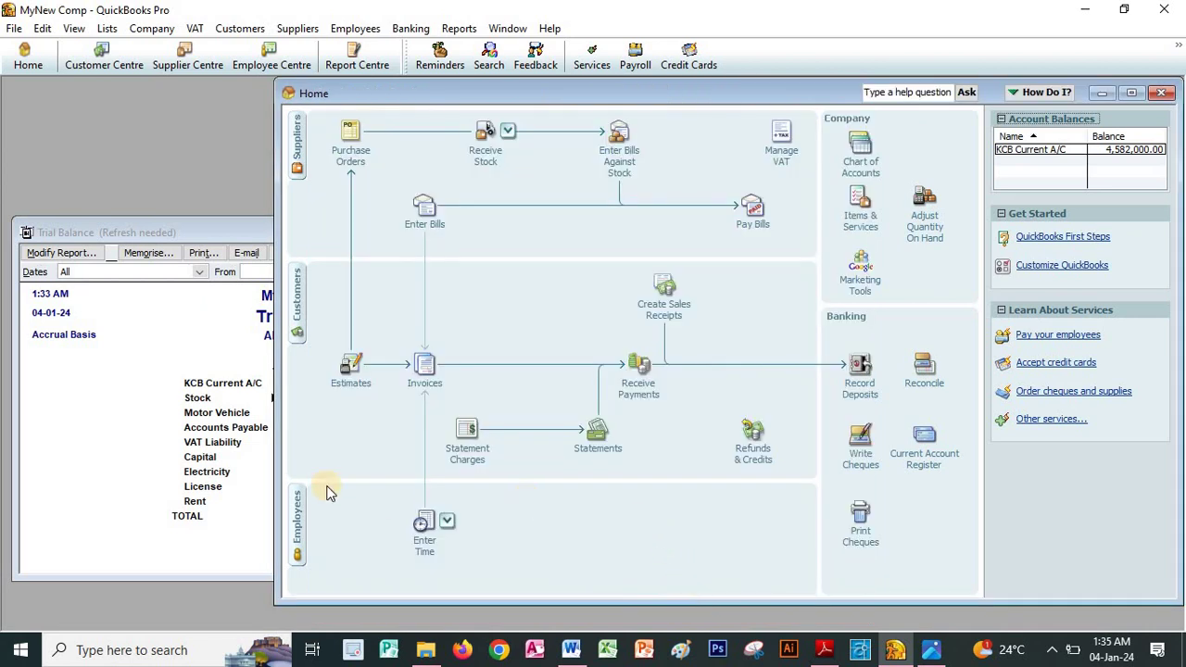
Return to the Trial Balance and check the Cost of Goods Sold, Sales Income and Undeposited Funds balances.
click(199, 452)
click(150, 276)
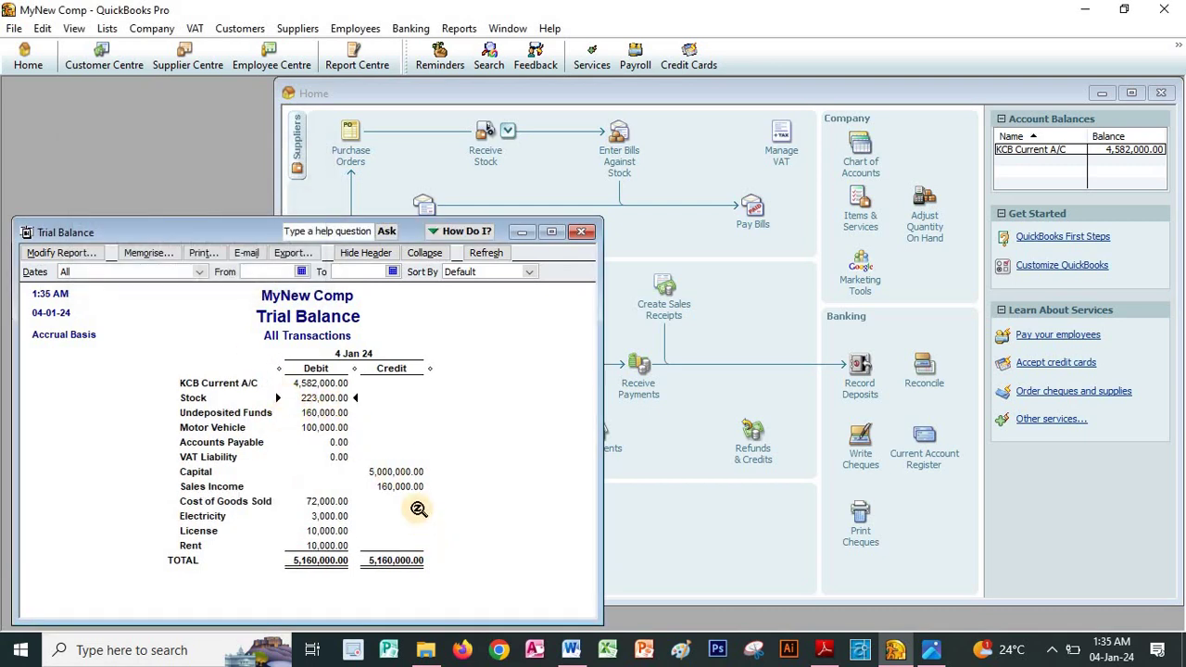
click(319, 502)
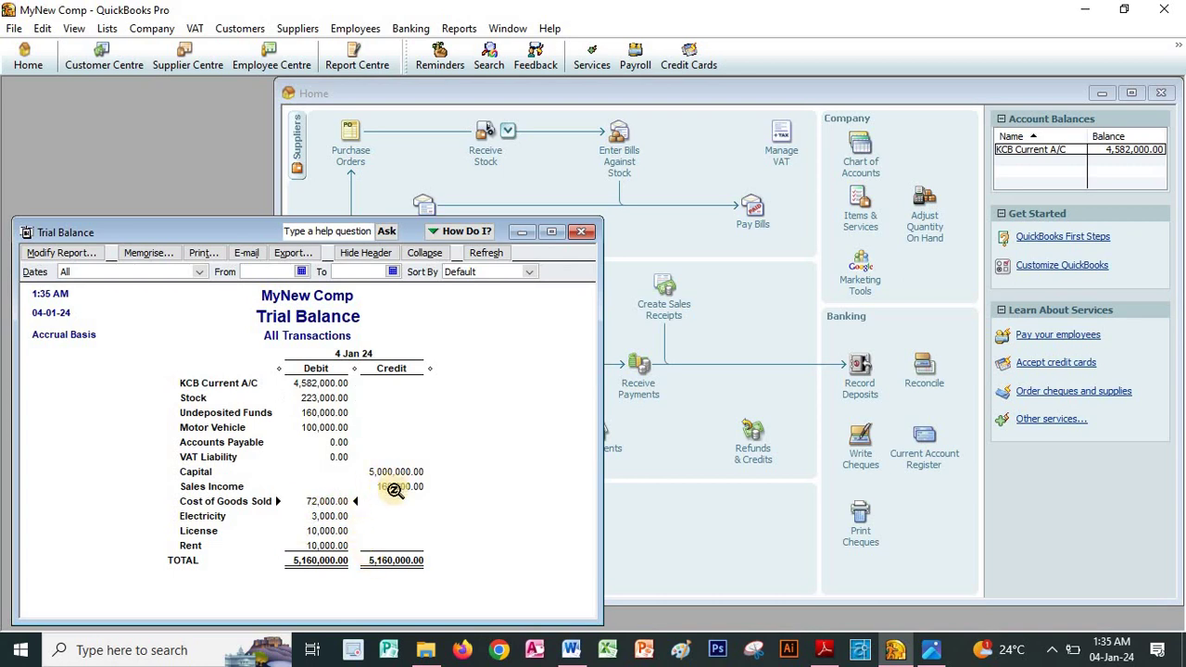
click(397, 491)
click(308, 413)
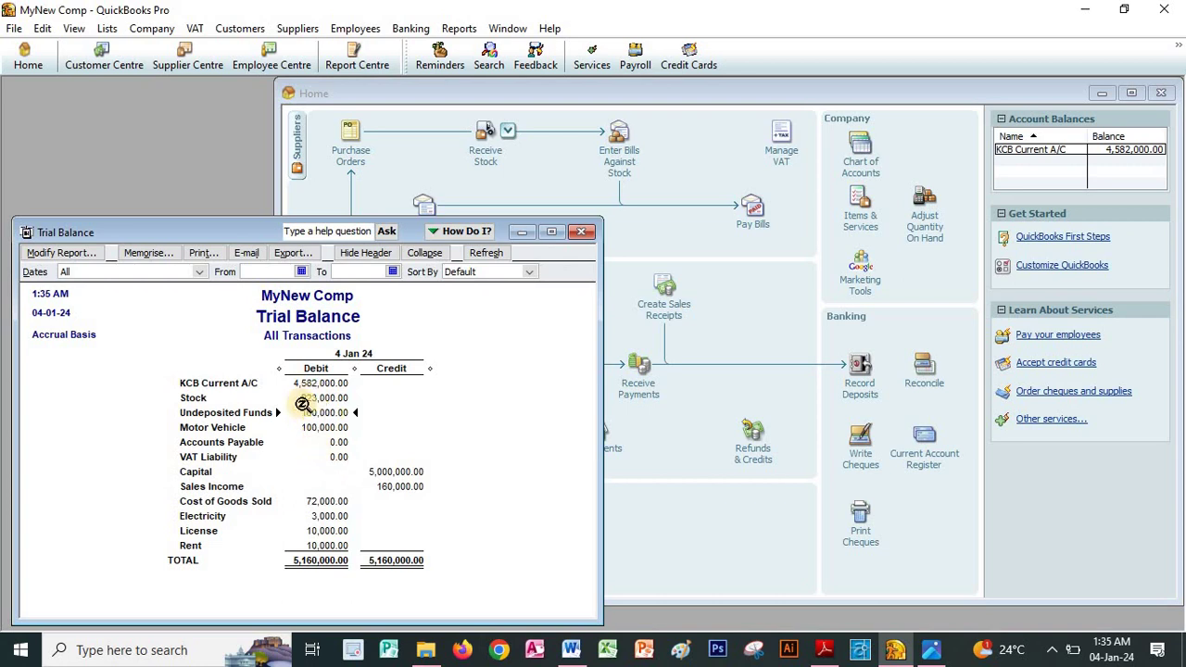
Examine the transactions behind the Stock balance and compare Stock with Sales Income in the Trial Balance.
click(316, 397)
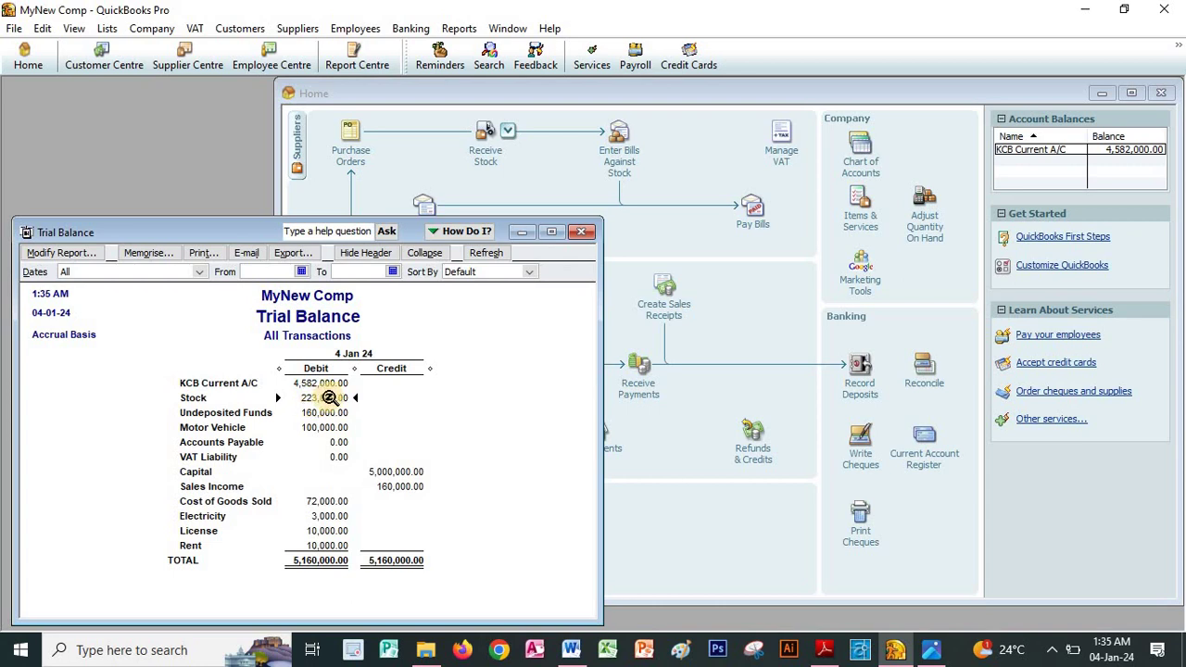
double_click(329, 398)
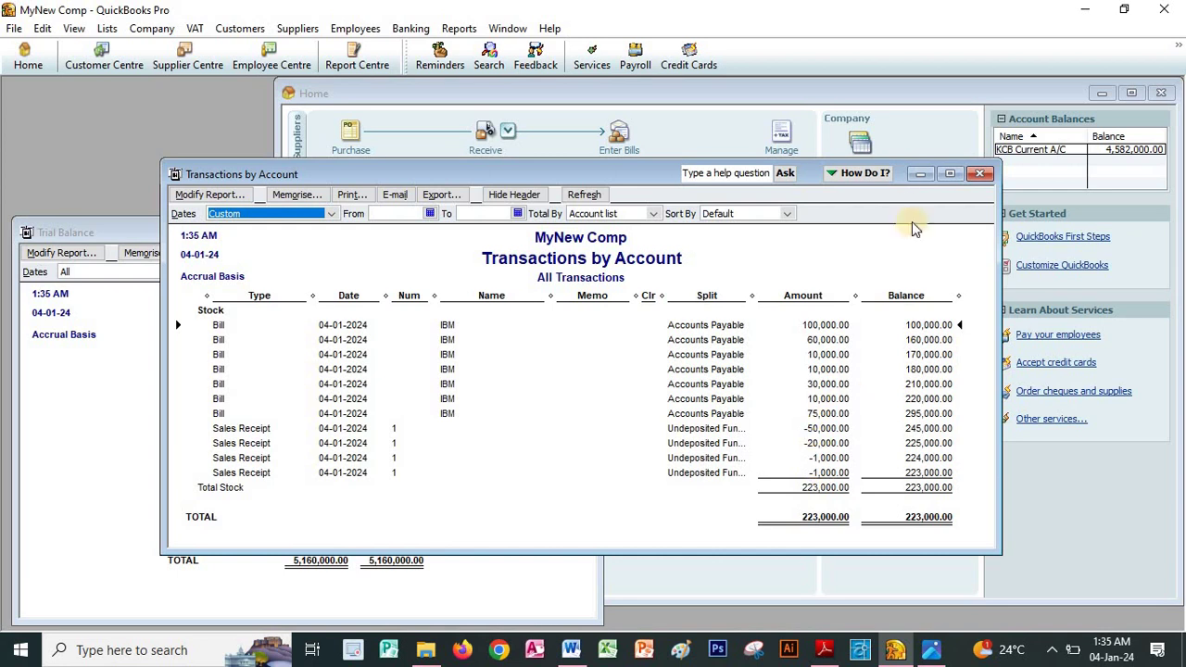
click(980, 173)
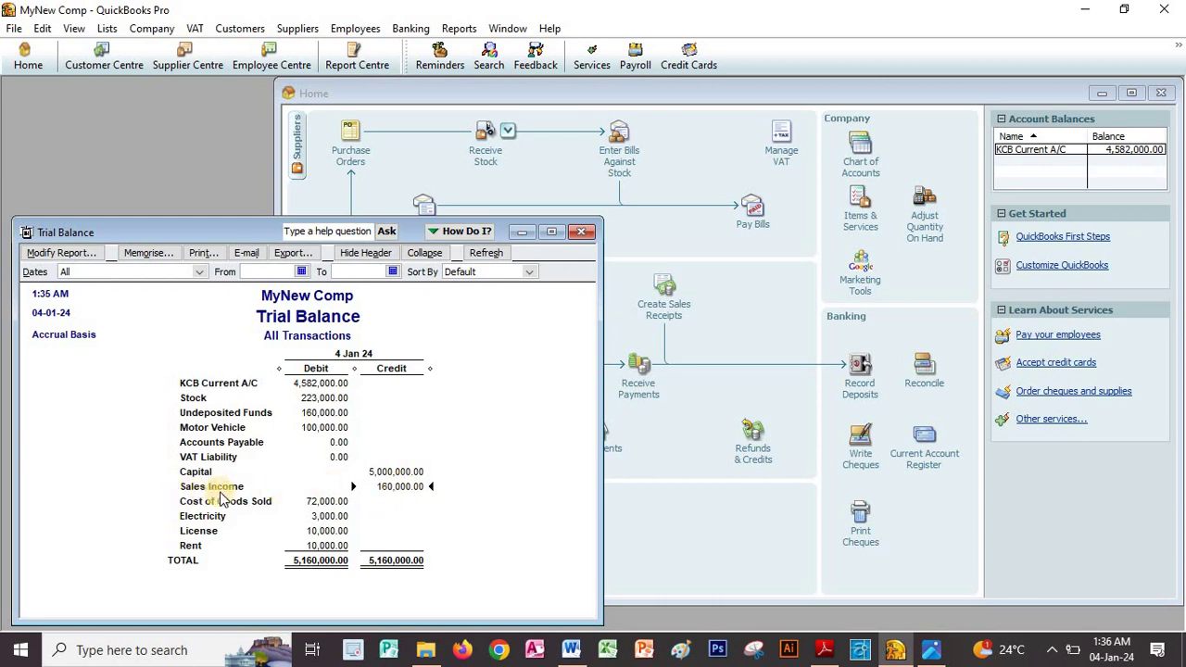
click(322, 400)
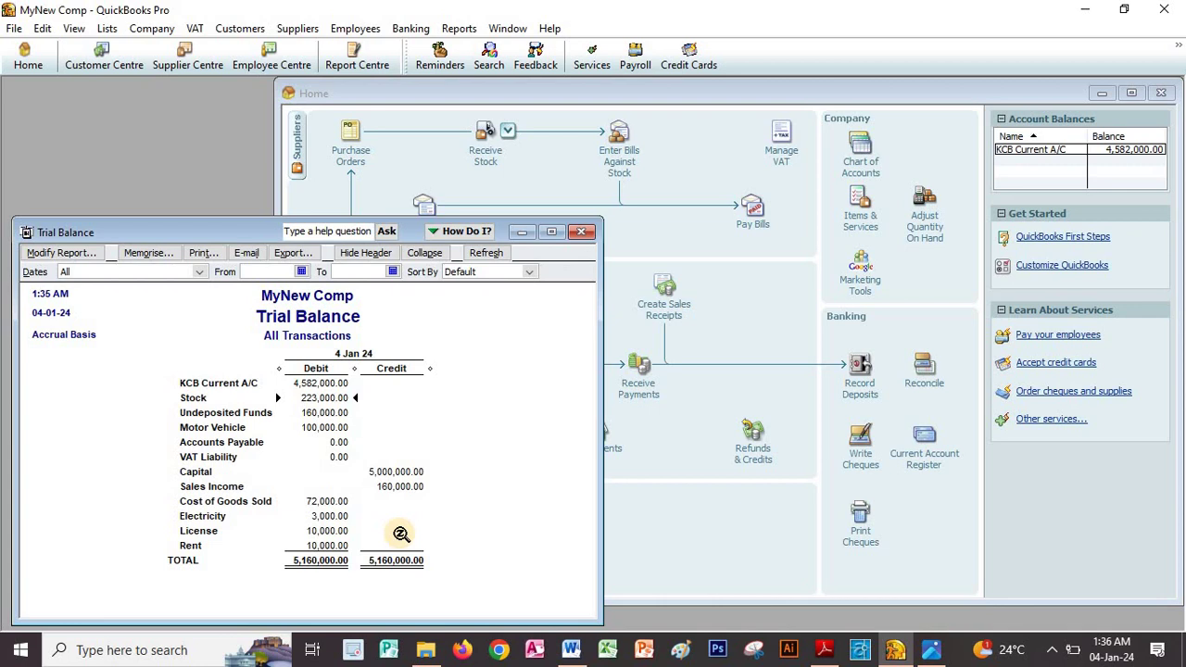
click(398, 487)
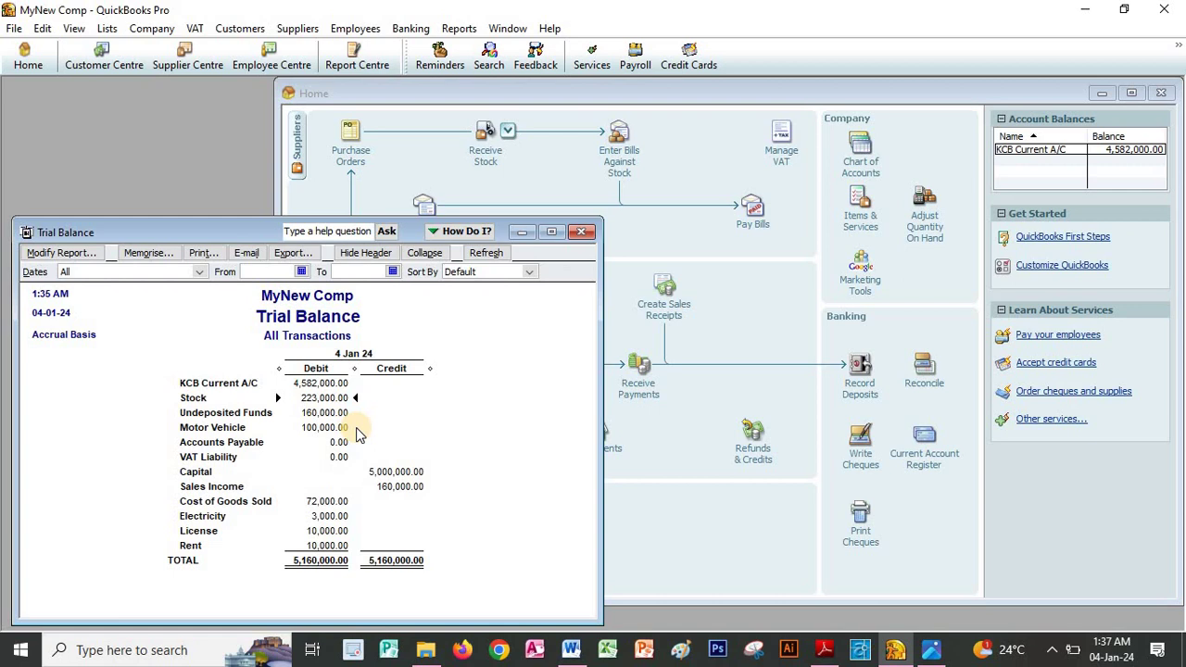
Consult the January transactions table in the exercise PDF and review Undeposited Funds and Sales Income in the QuickBooks Trial Balance.
key(alt+Tab)
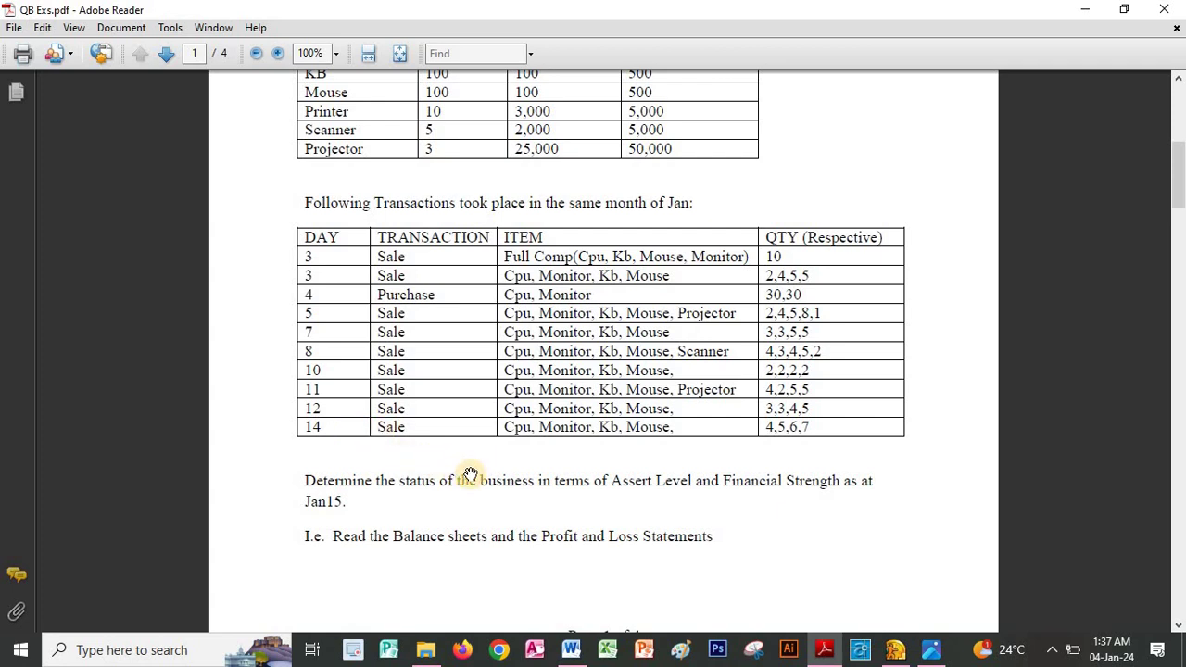
scroll(456, 475, down, 2)
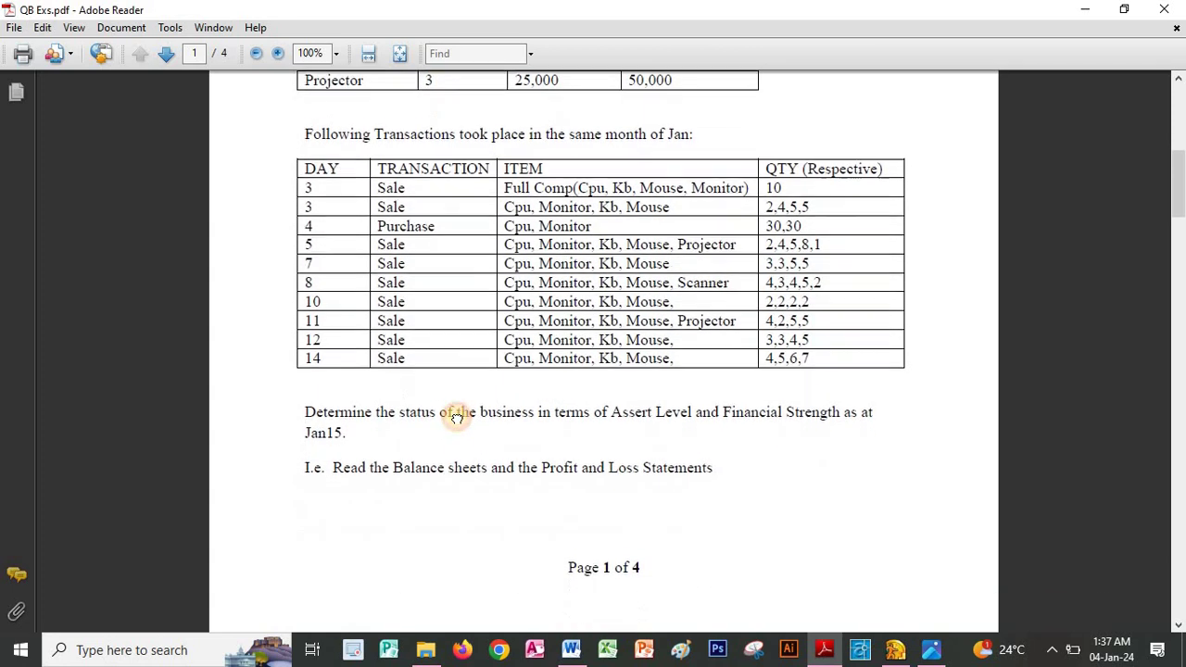
scroll(456, 436, up, 1)
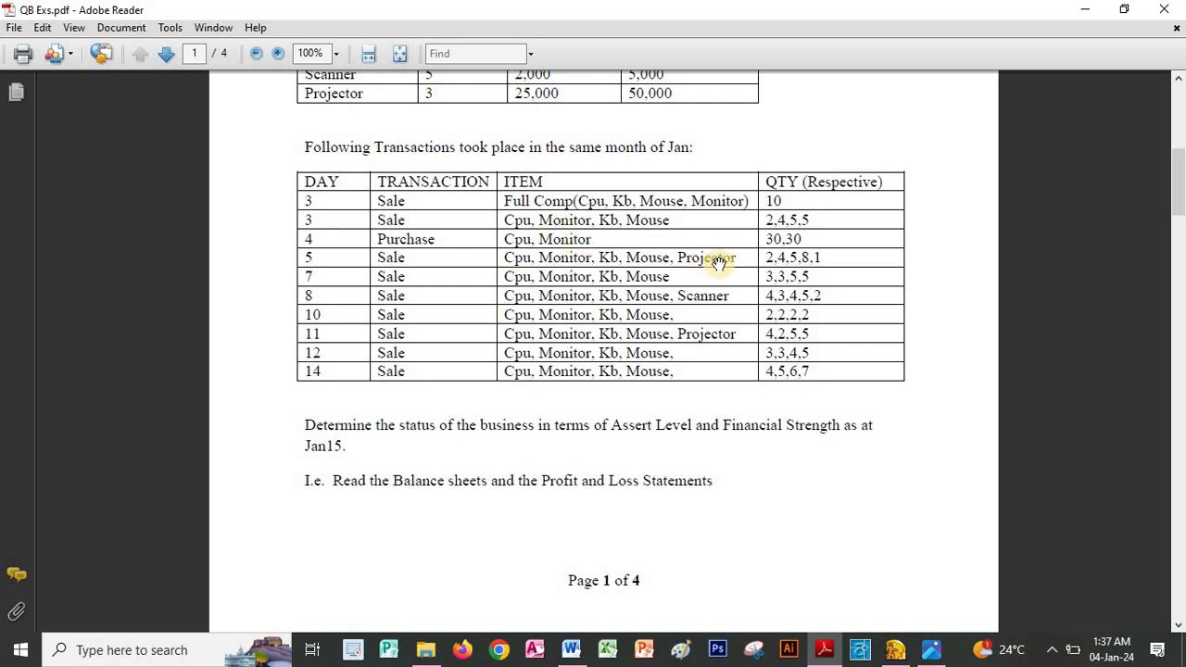
key(alt+Tab)
click(373, 374)
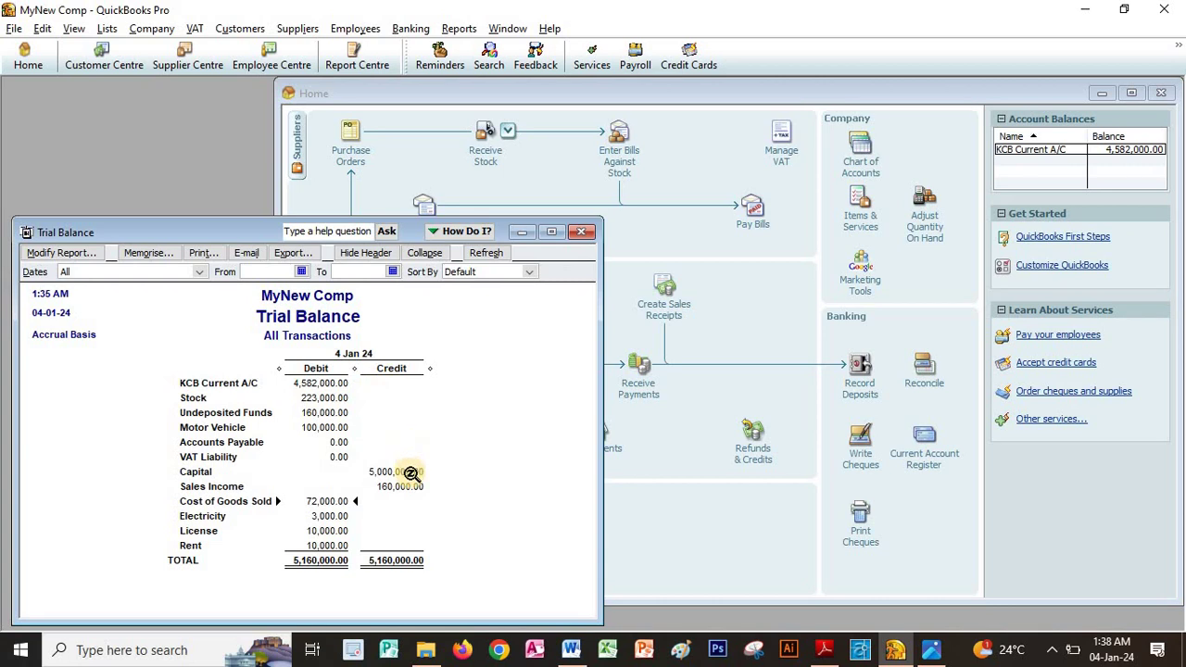
click(321, 413)
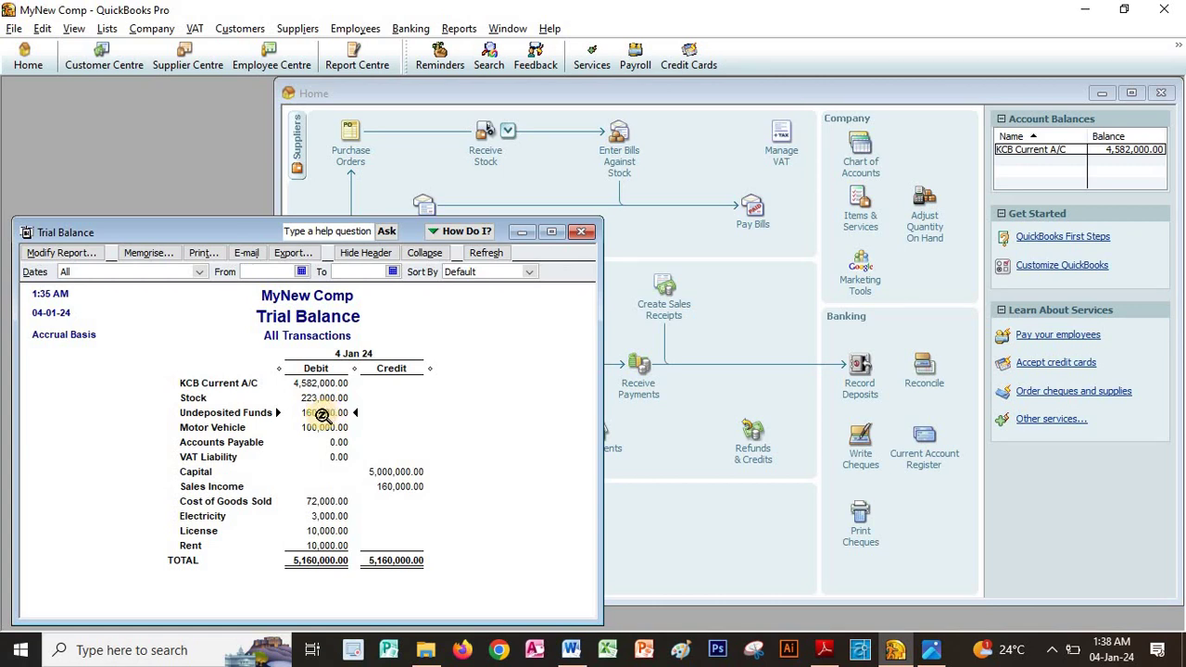
click(411, 488)
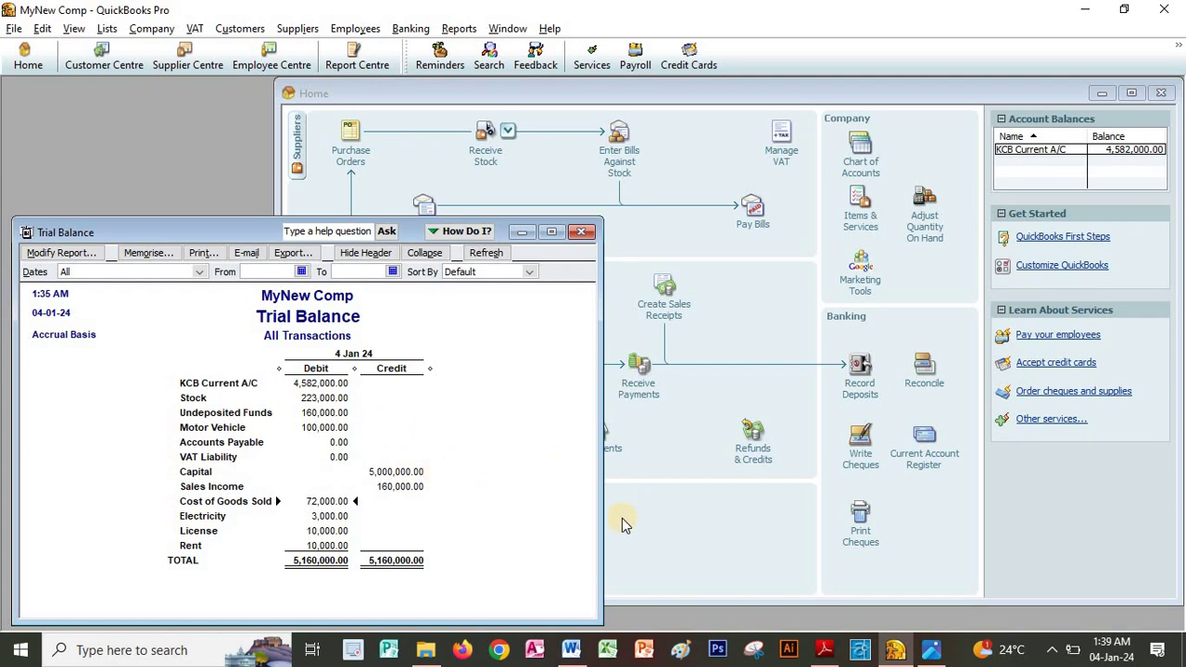
Consult the second day 3 sale in the exercise PDF and open a blank sales receipt in QuickBooks.
click(825, 654)
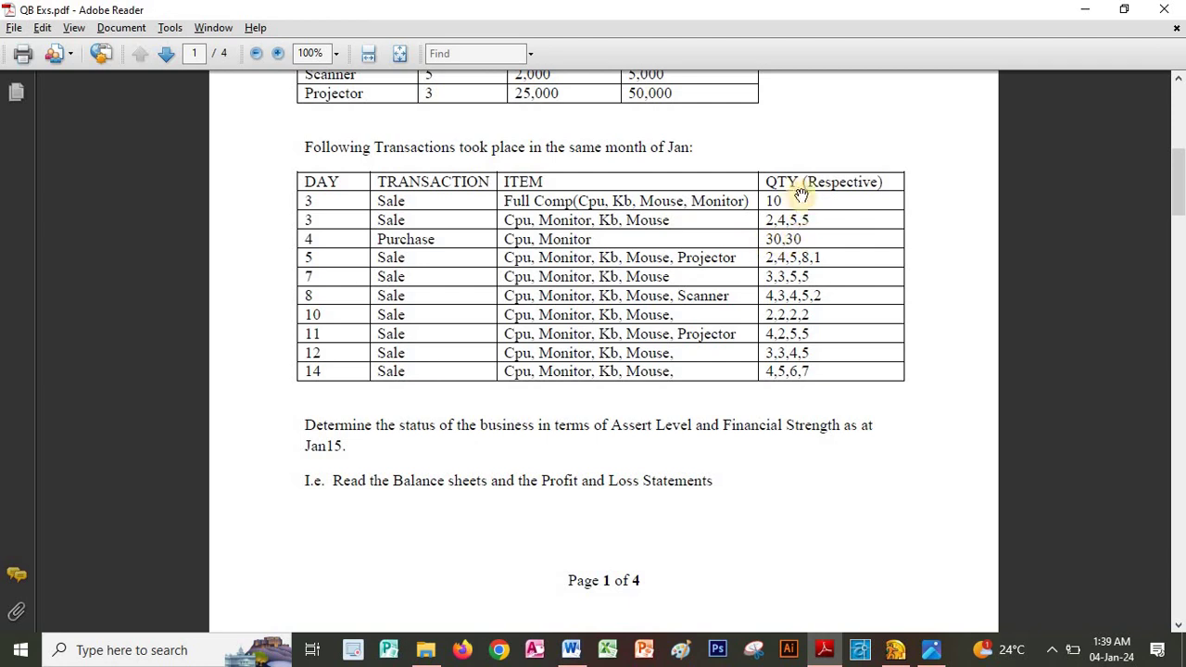
key(alt+Tab)
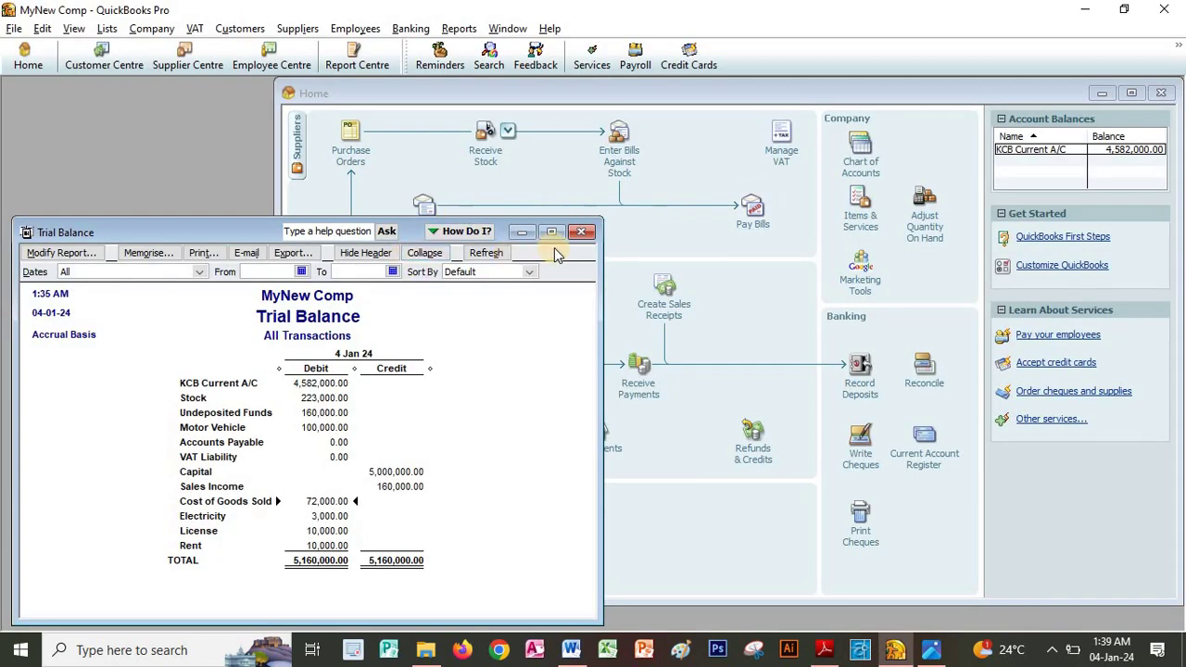
click(648, 255)
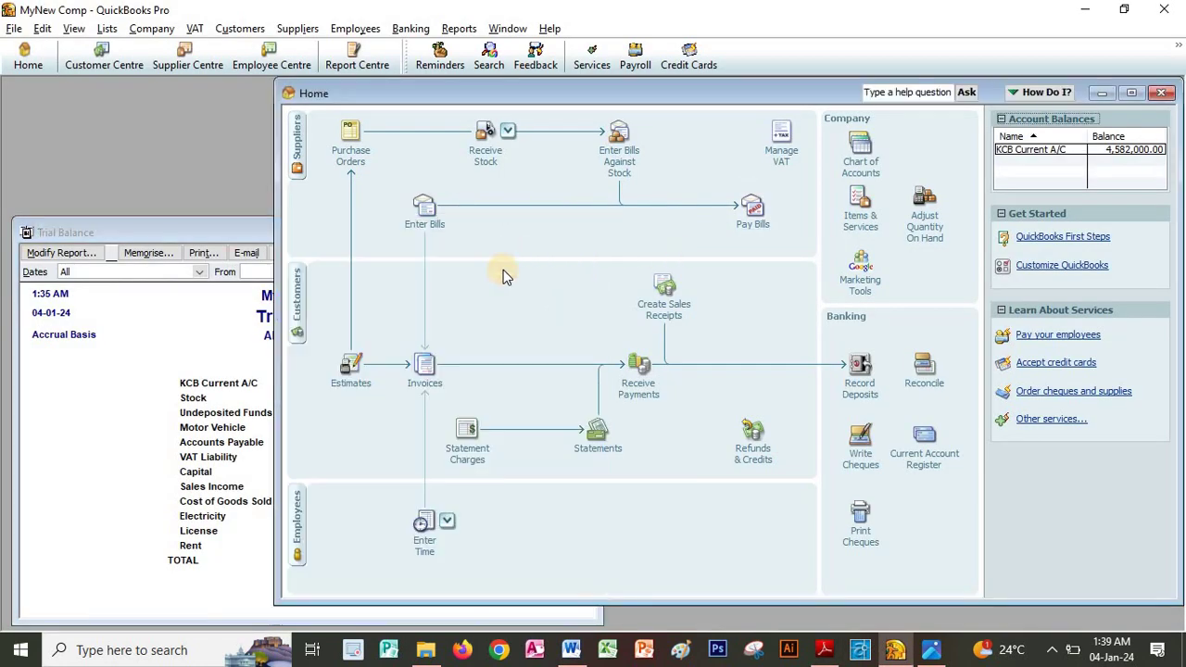
click(659, 306)
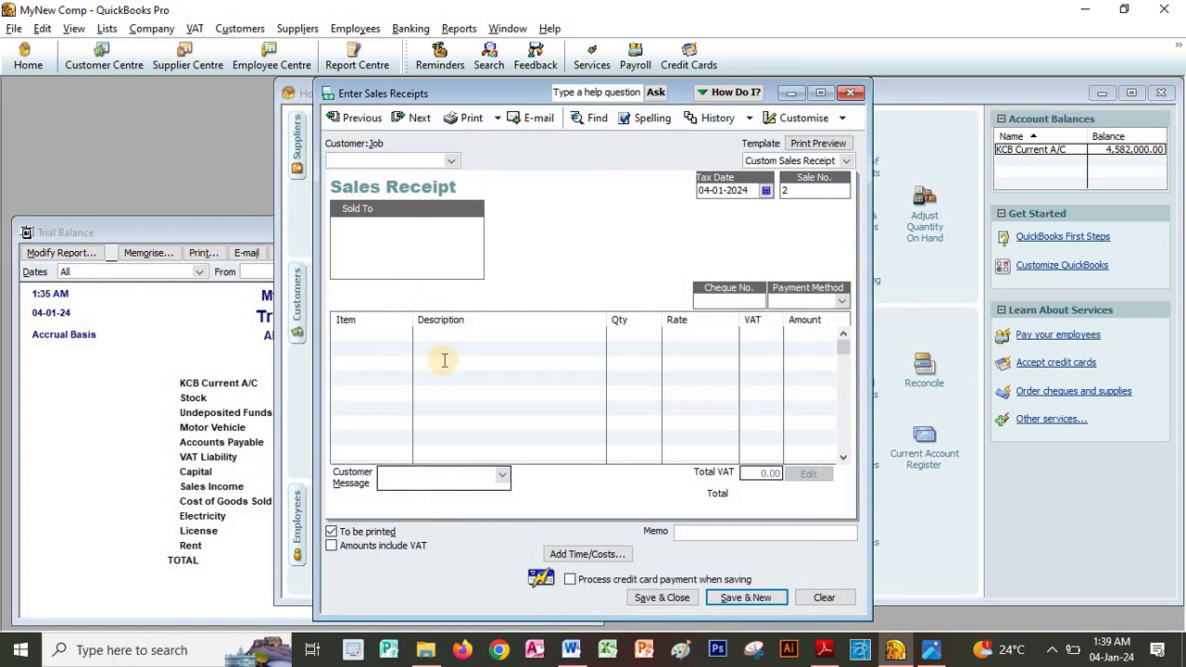
Enter CPU, Monitor, KB and Mouse as the item lines of sales receipt 2.
click(387, 335)
click(404, 335)
click(350, 369)
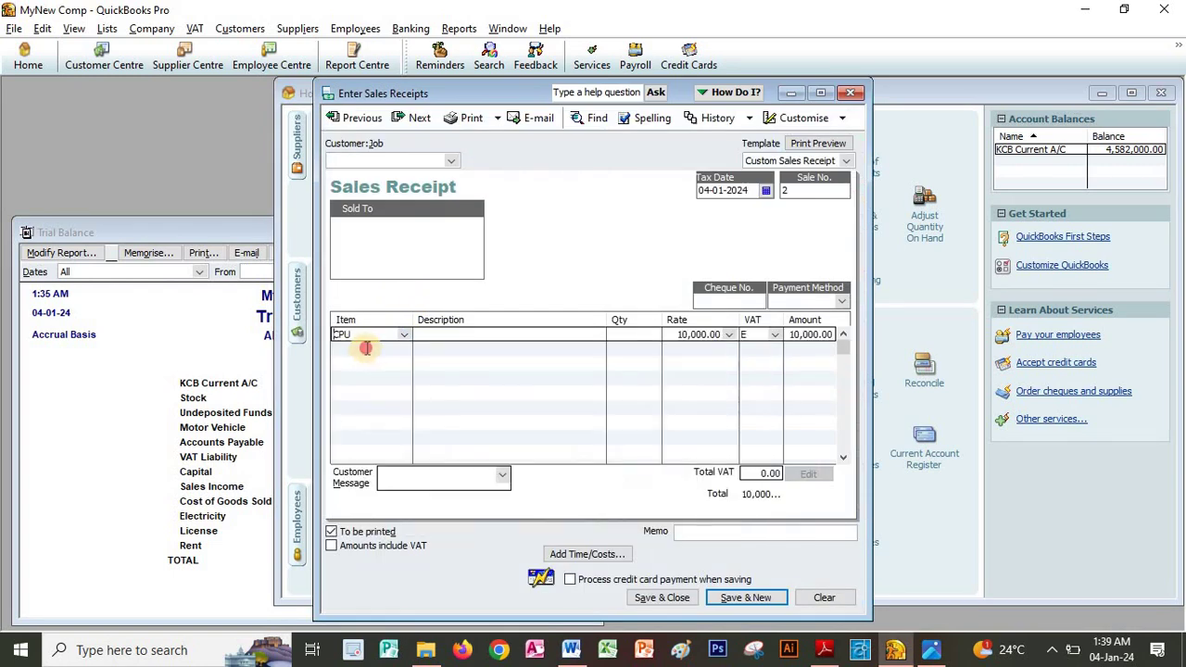
click(380, 349)
click(404, 349)
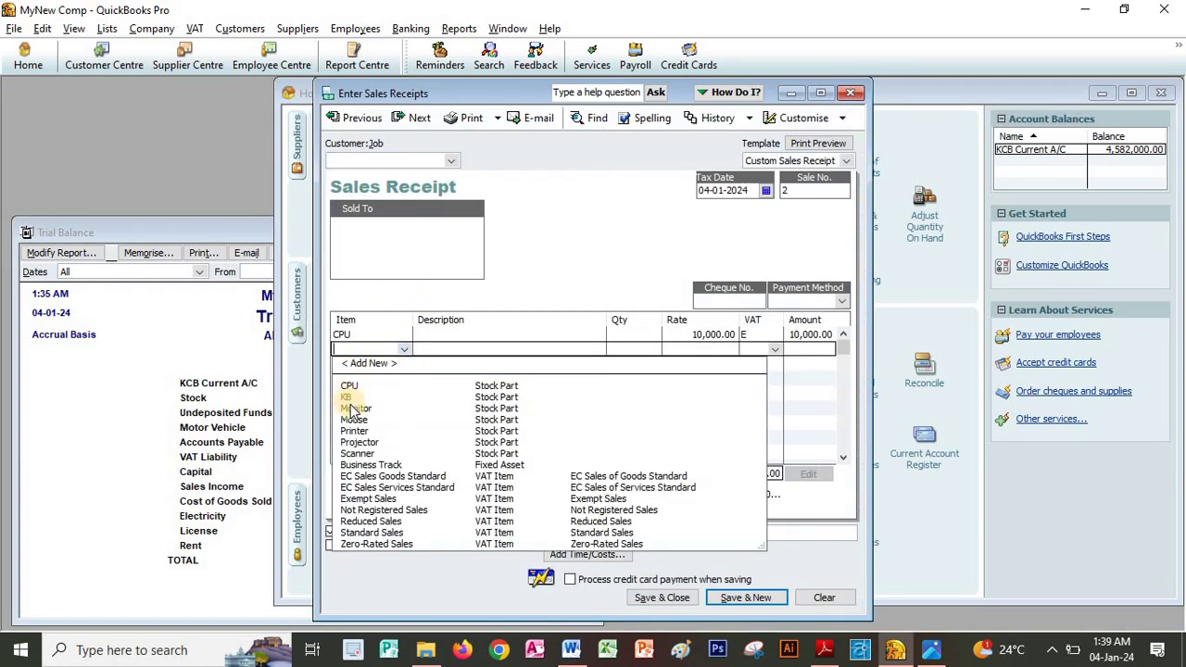
click(353, 408)
click(404, 366)
click(404, 367)
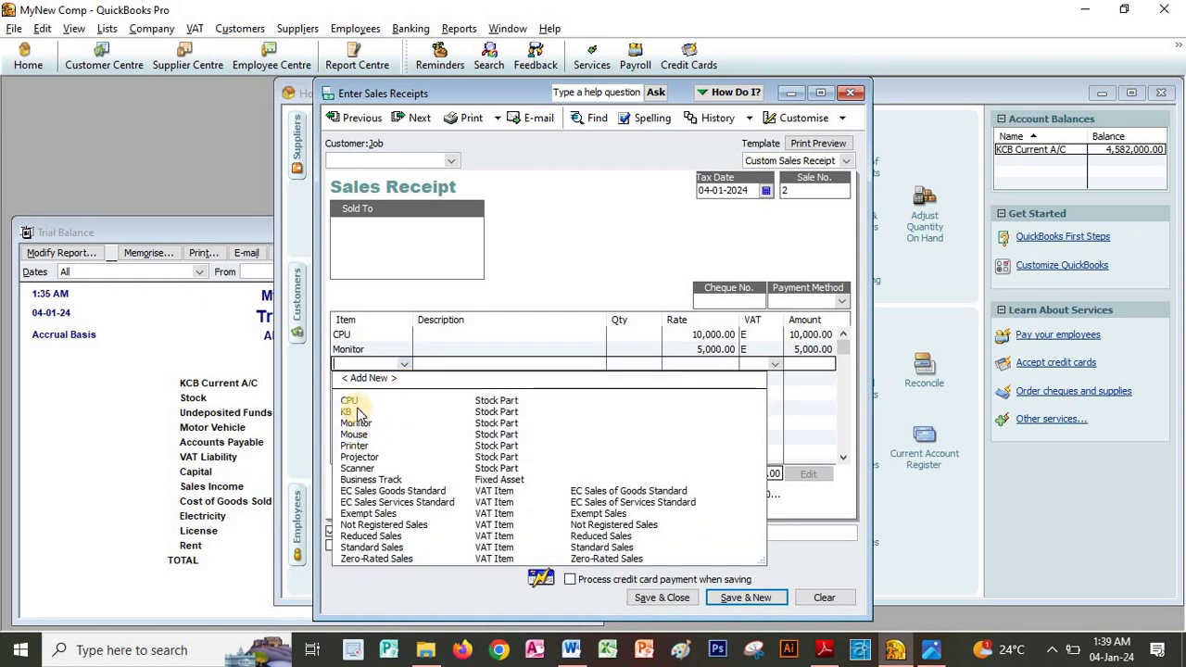
click(346, 412)
click(403, 380)
click(403, 380)
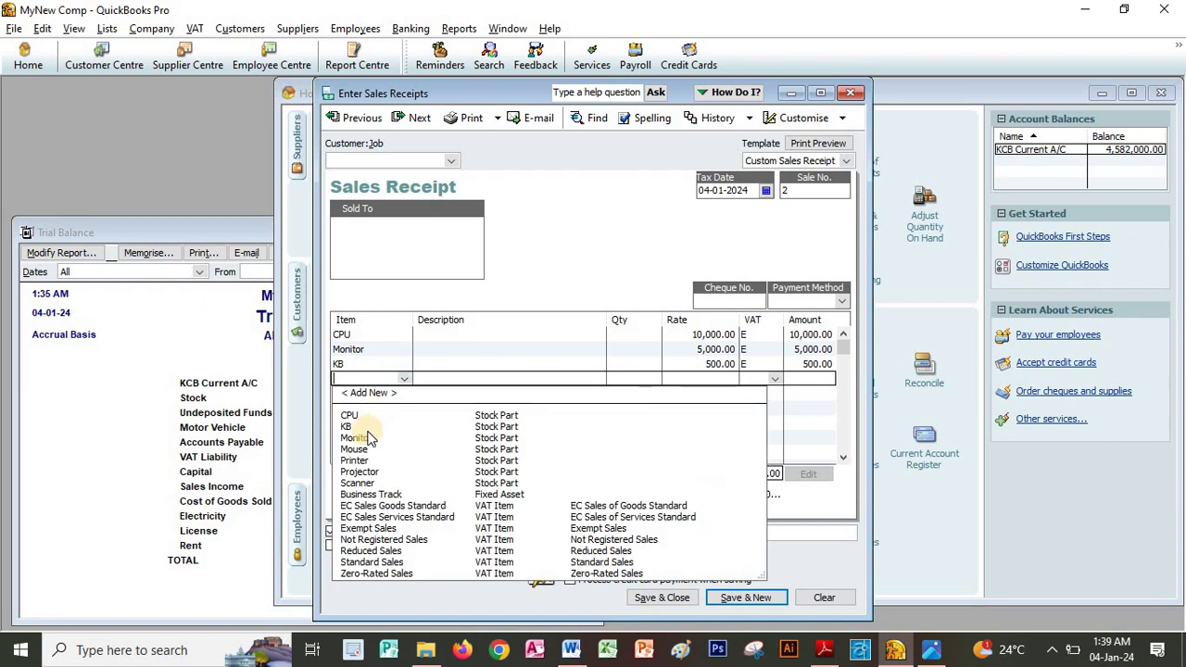
click(355, 448)
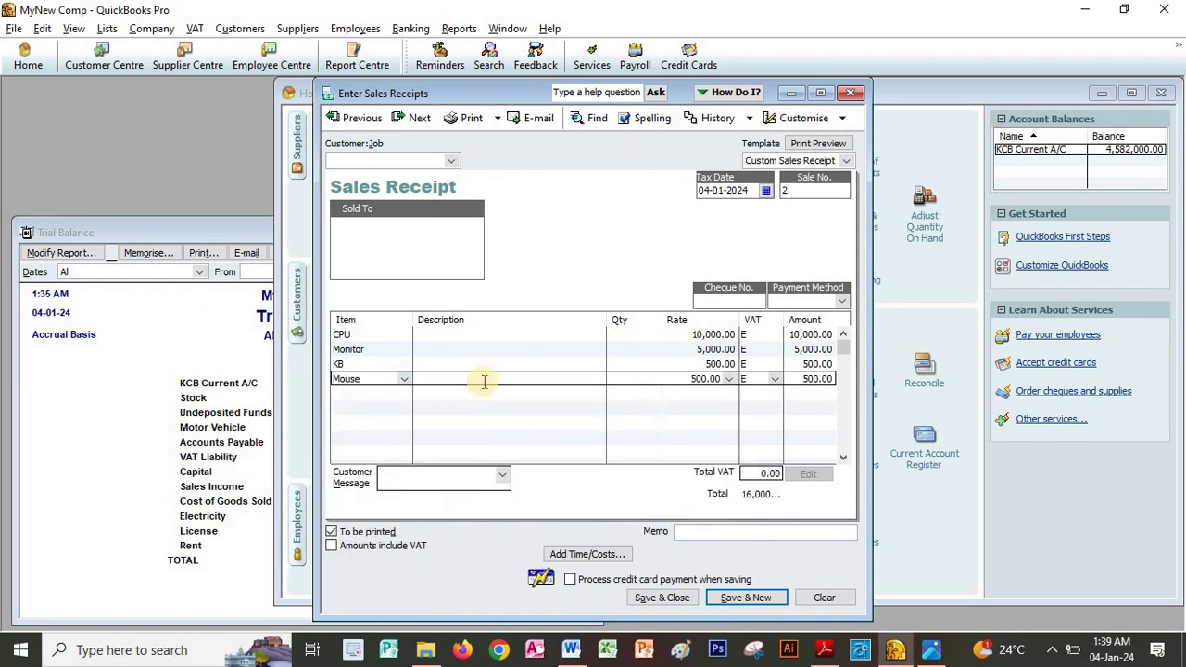
Set the quantities to CPU 2, Monitor 4, KB 5 and Mouse 5 per the exercise PDF, and save the receipt, starting a new one.
key(alt+Tab)
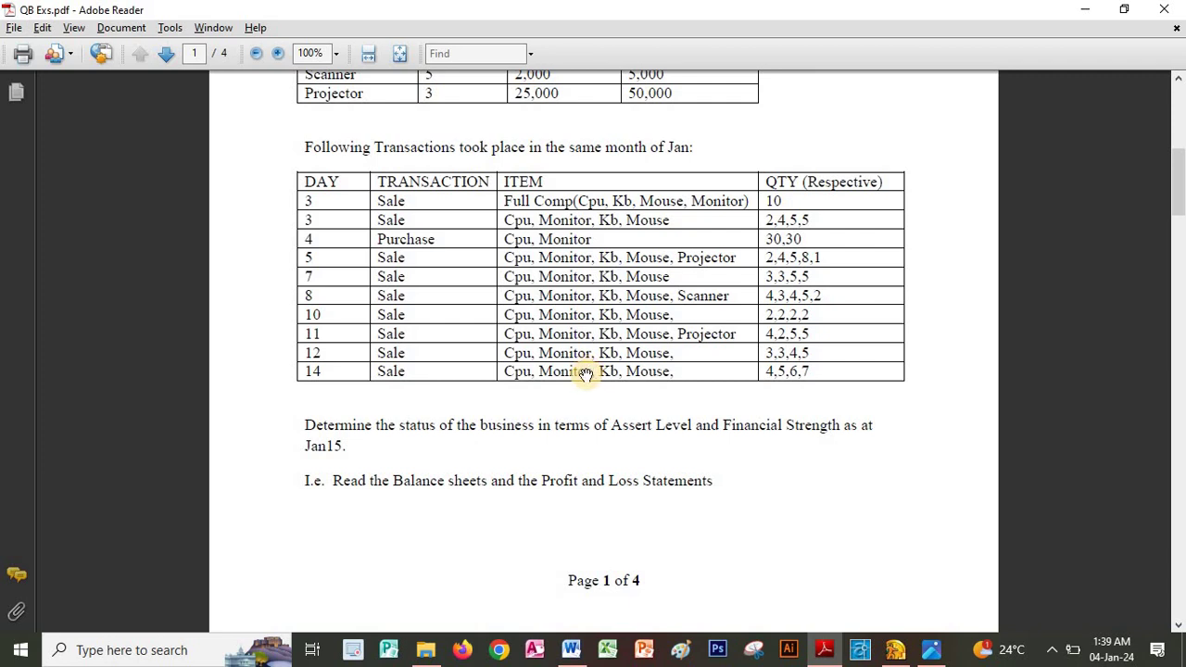
key(alt+Tab)
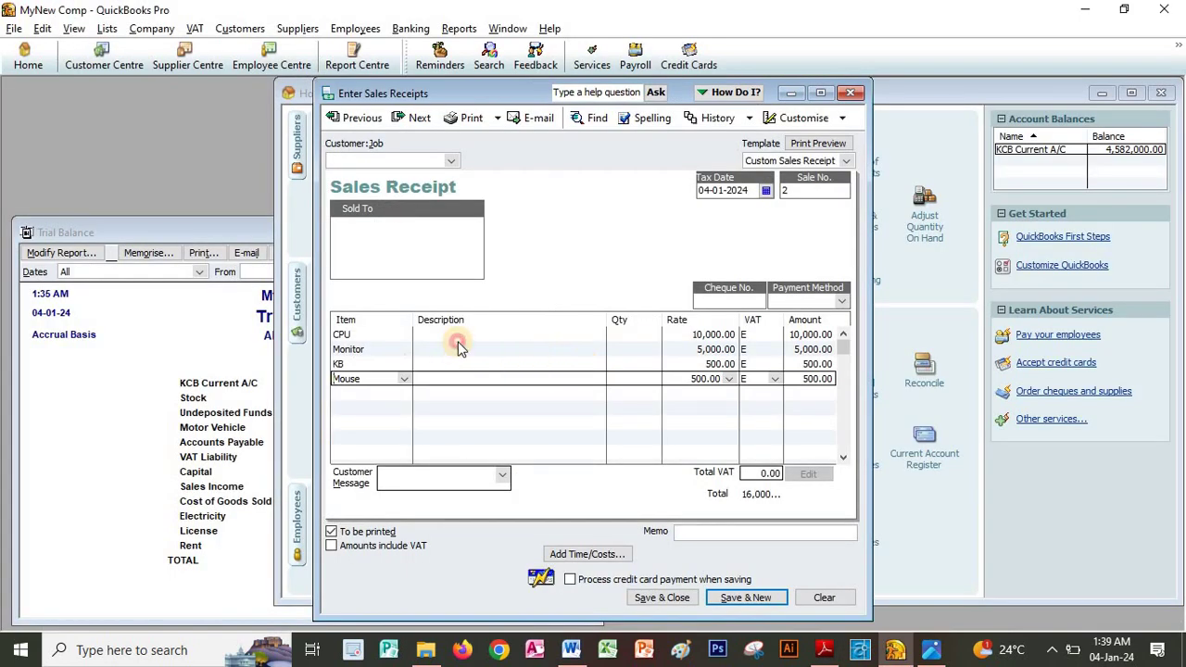
click(458, 345)
click(612, 335)
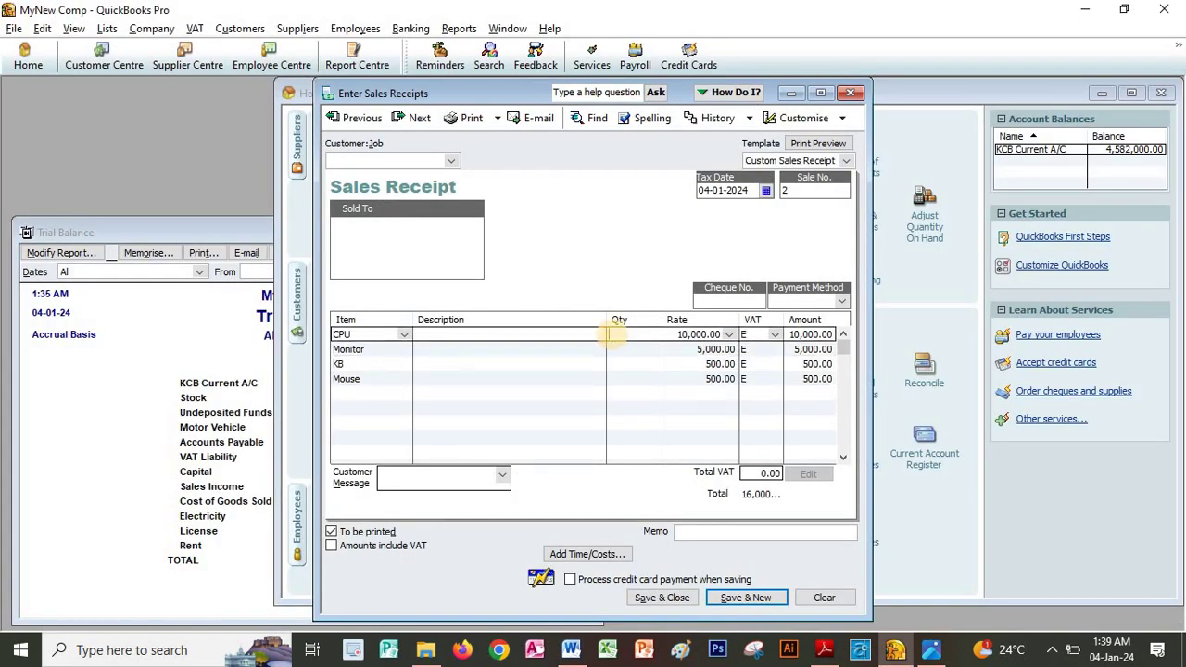
text(2)
key(Down)
text(4)
key(Down)
text(5)
key(Down)
text(5)
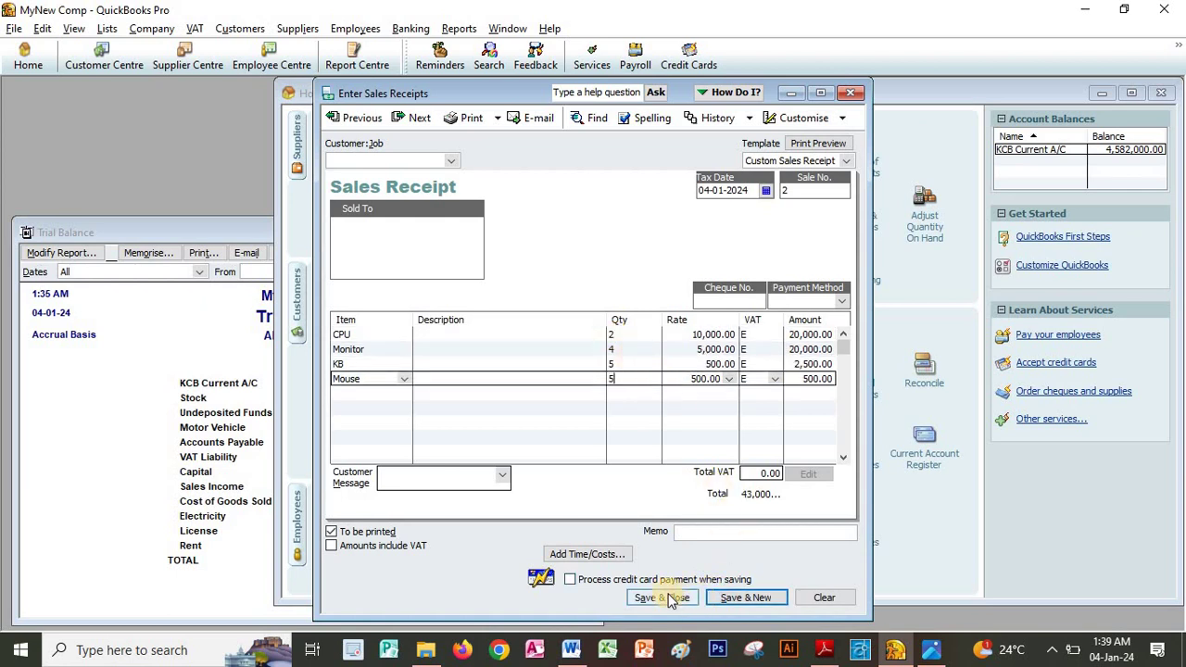
click(715, 597)
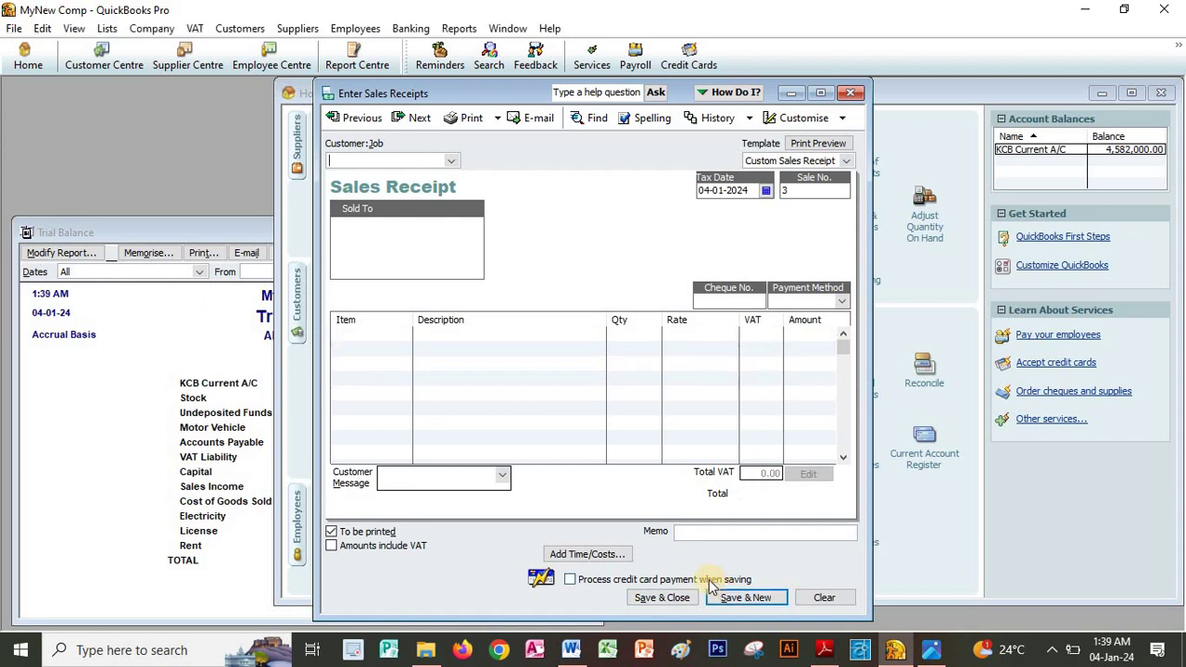
Consult the day 4 purchase in the exercise PDF and open a blank supplier bill in QuickBooks in place of the empty sales receipt.
key(alt+Tab)
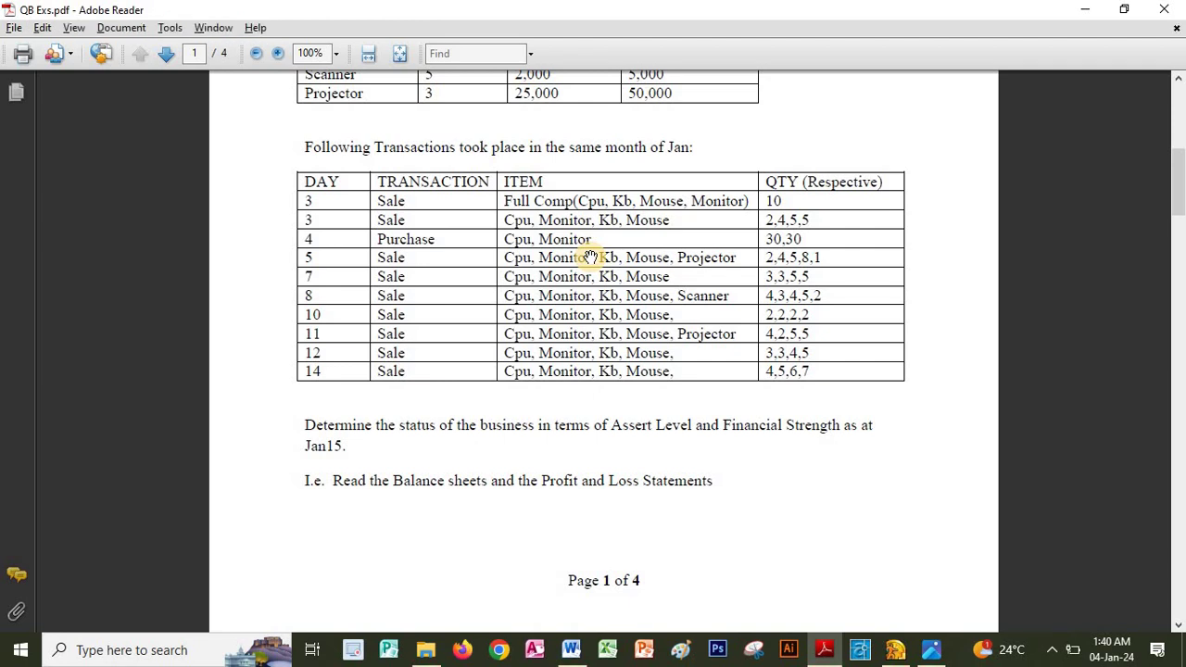
key(alt+Tab)
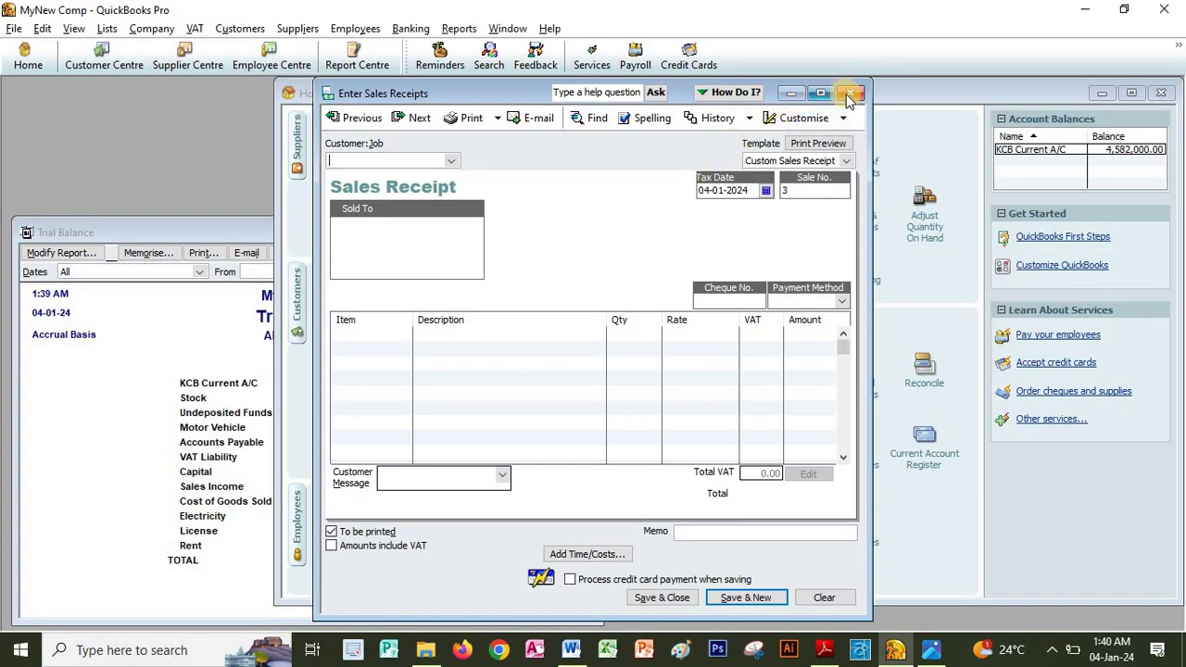
click(853, 94)
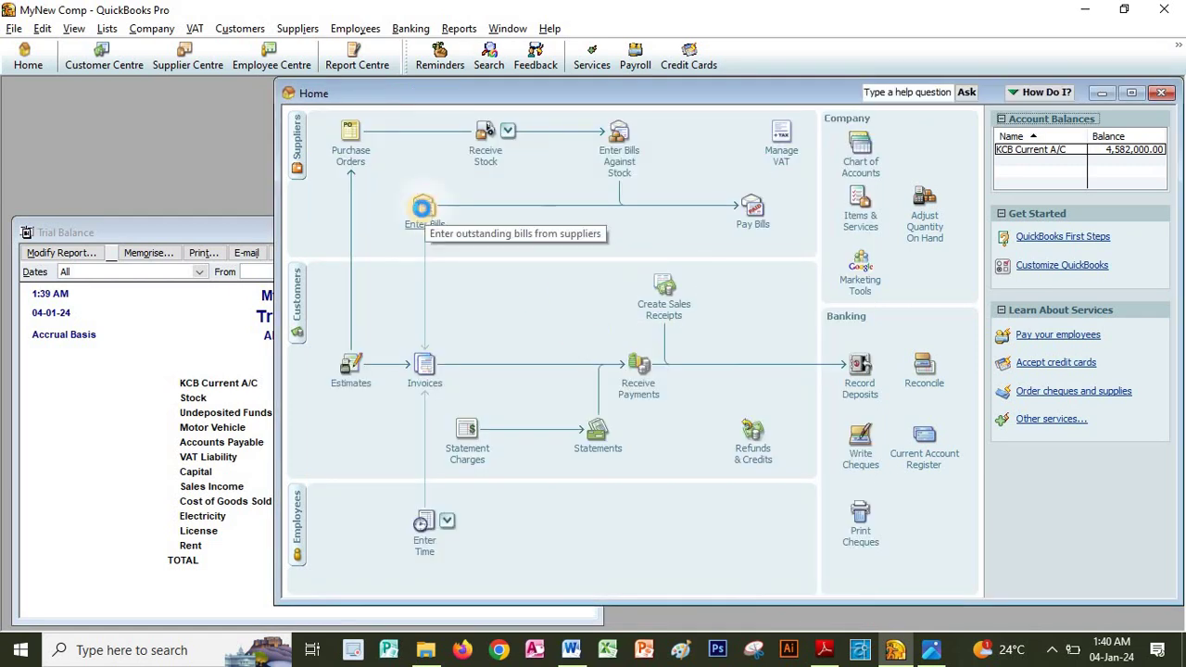
click(428, 211)
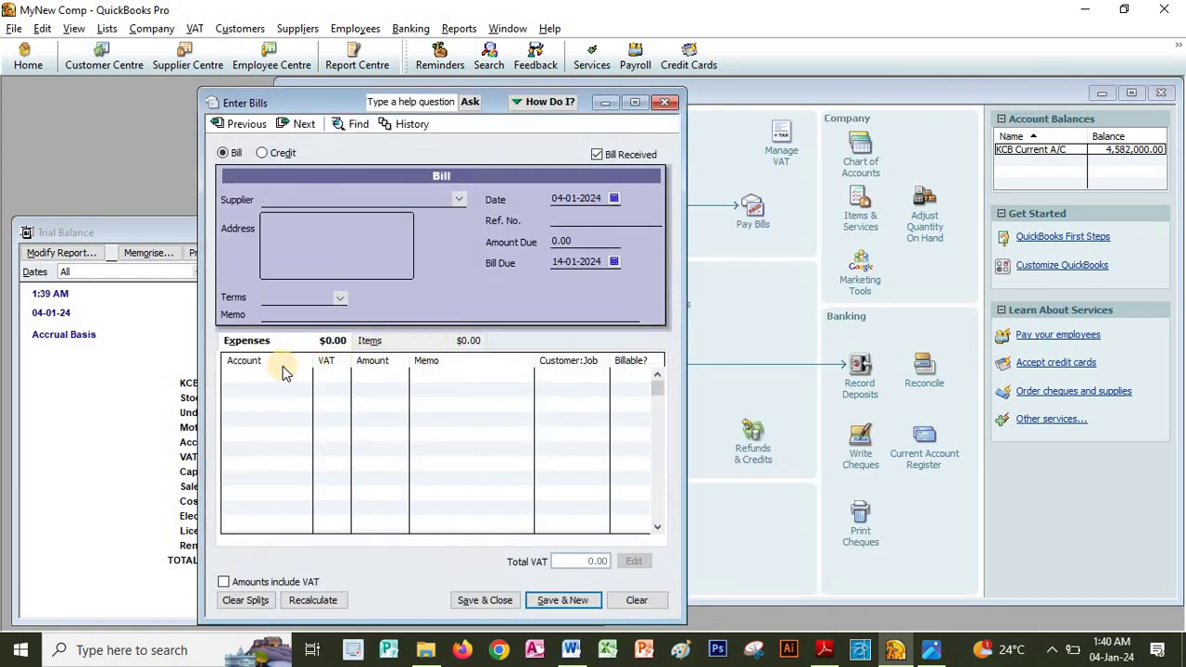
Enter CPU and Monitor as the item lines of the bill.
click(370, 340)
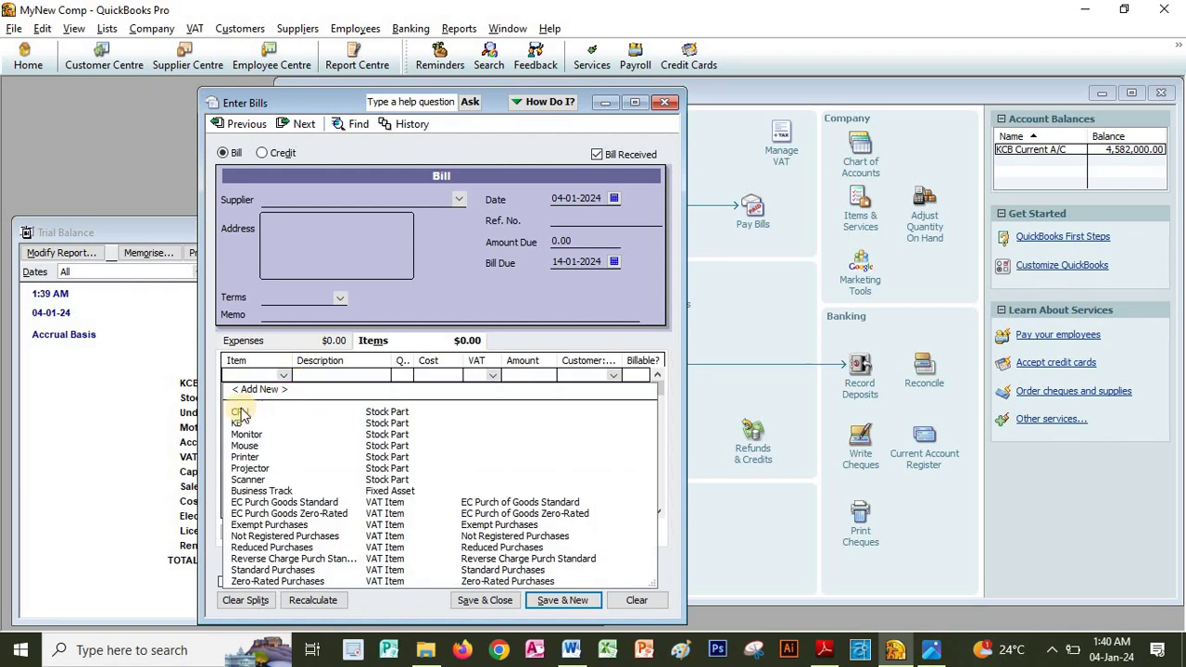
click(256, 408)
click(282, 390)
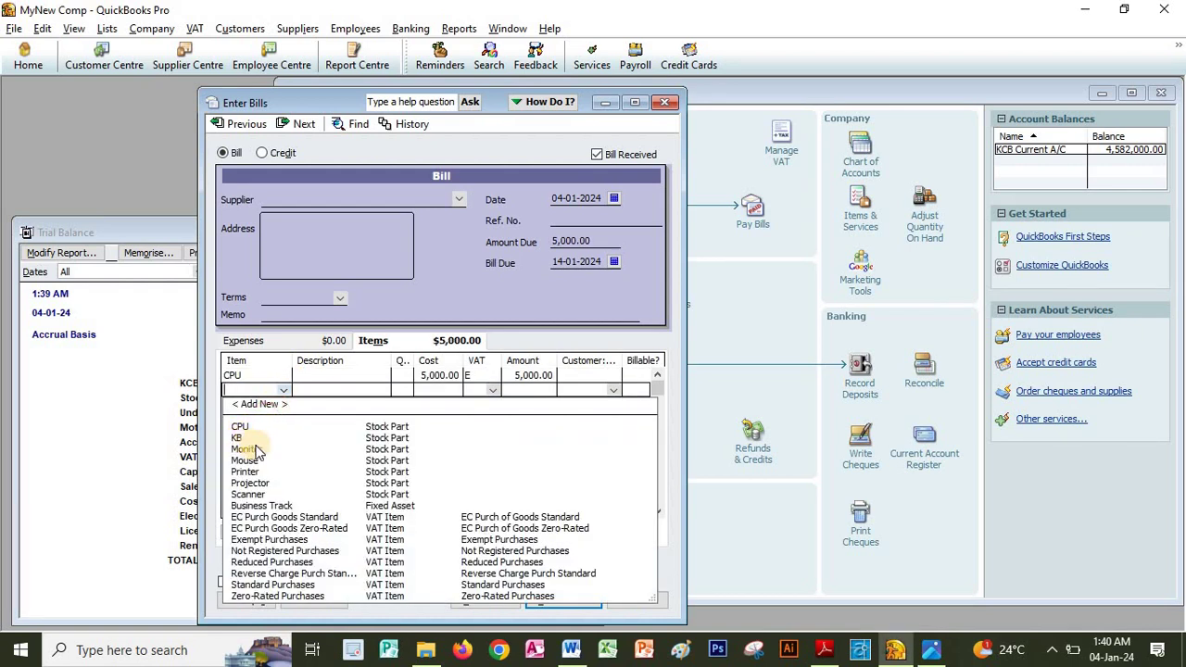
click(246, 449)
Set the bill quantities to 30 for CPU and 30 for Monitor, checking them against the exercise PDF.
key(Up)
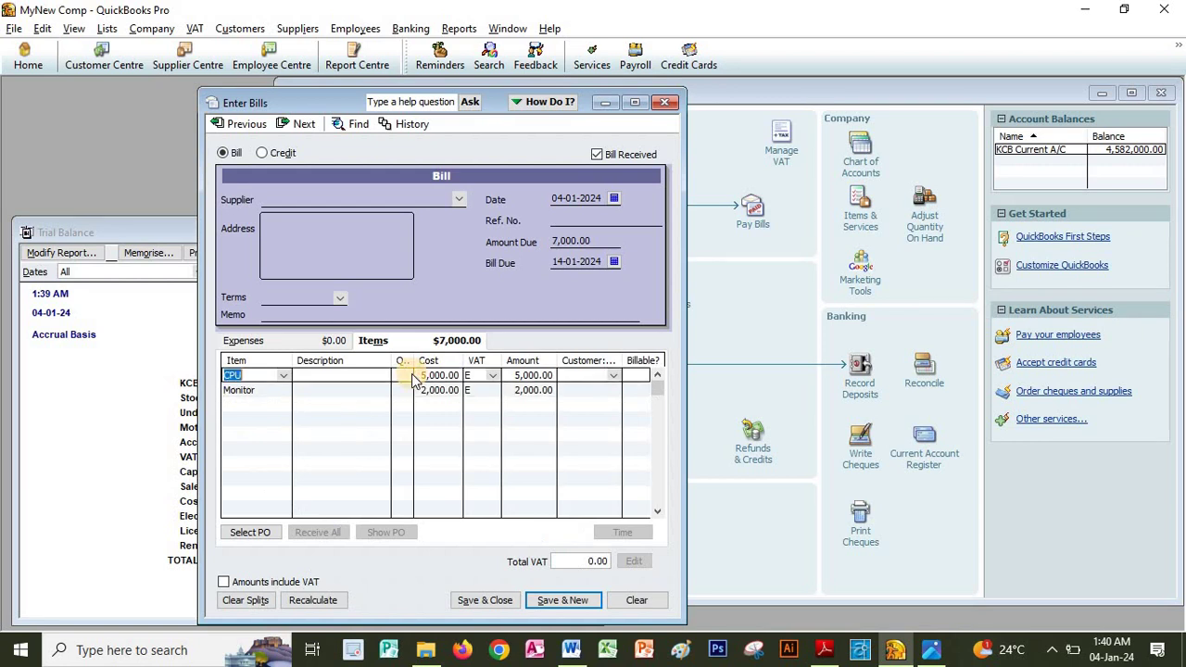
key(alt+Tab)
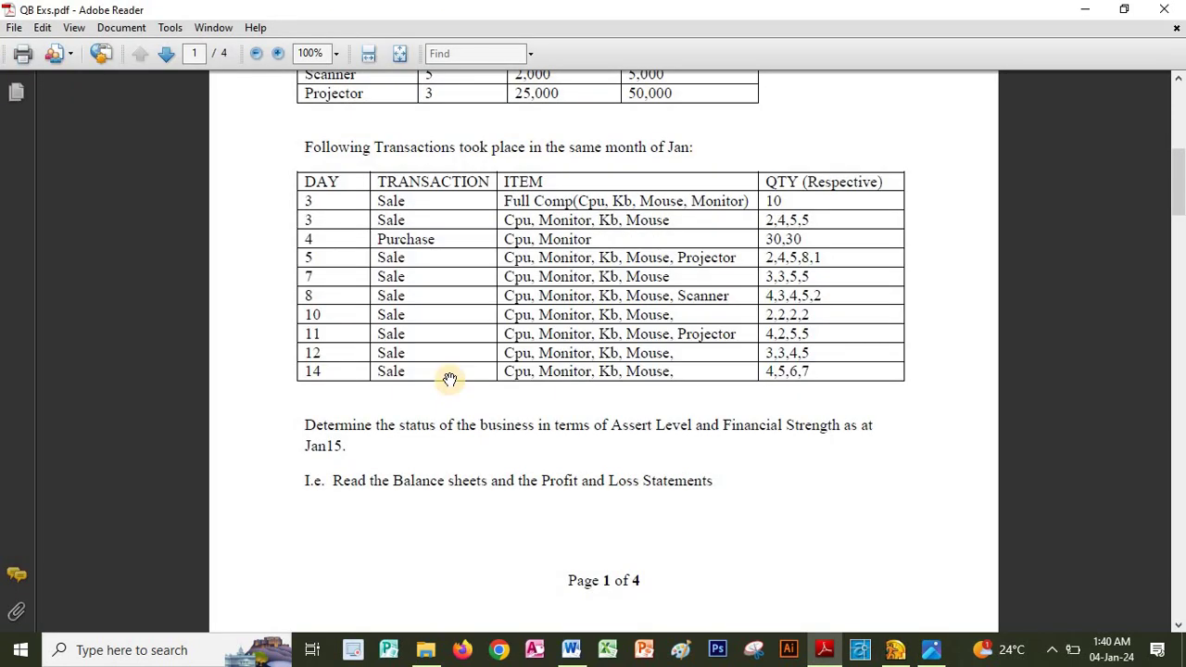
key(alt+Tab)
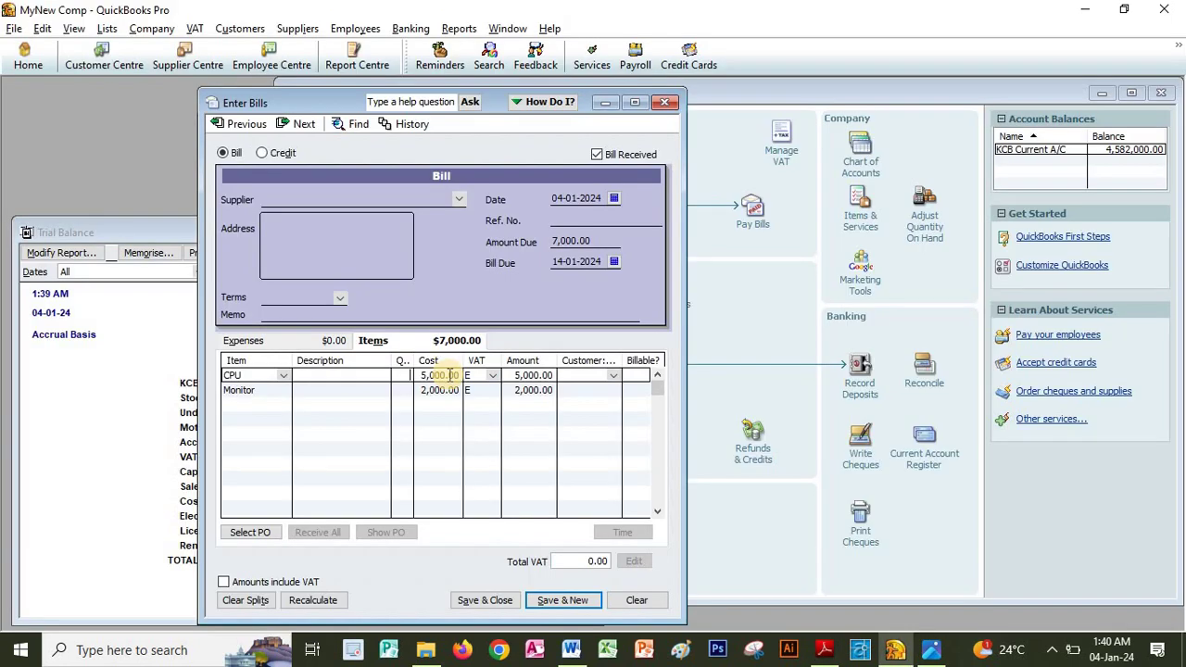
text(30)
key(Down)
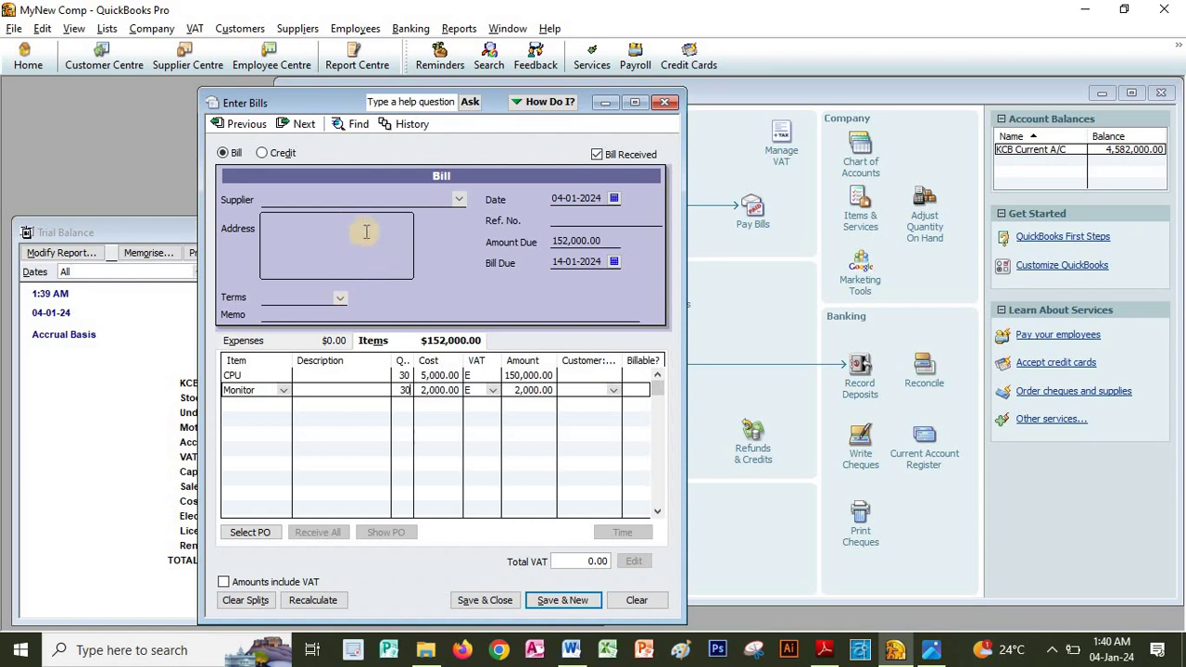
Choose IBM as the bill's supplier, then save and close the bill.
click(460, 201)
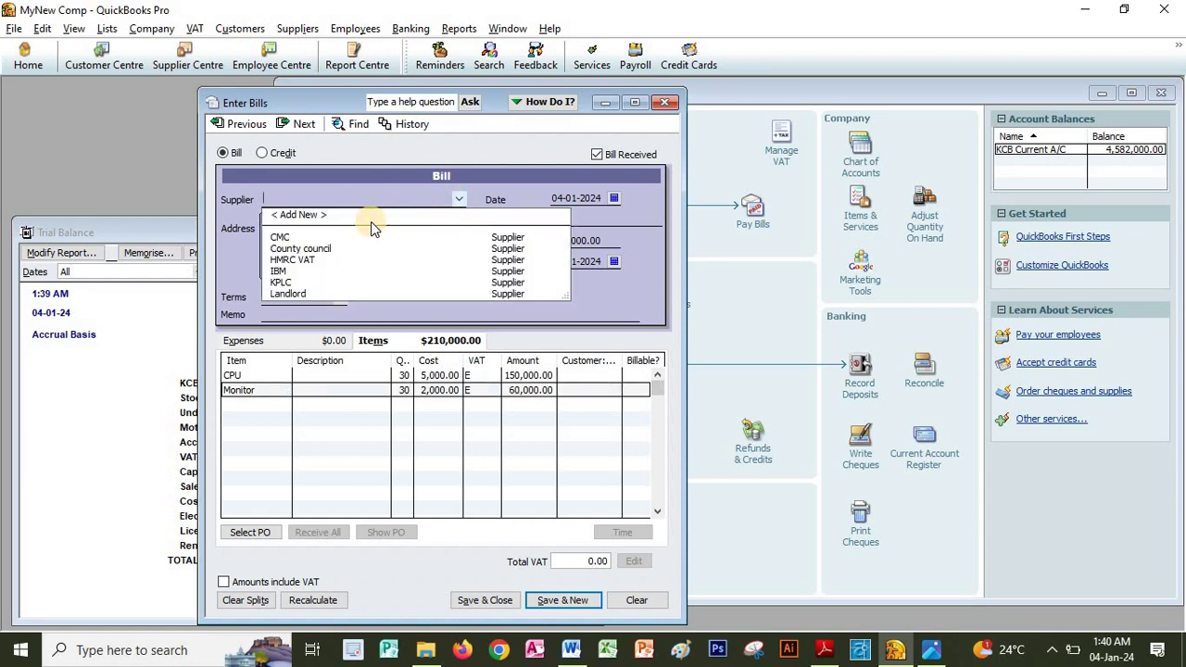
click(279, 271)
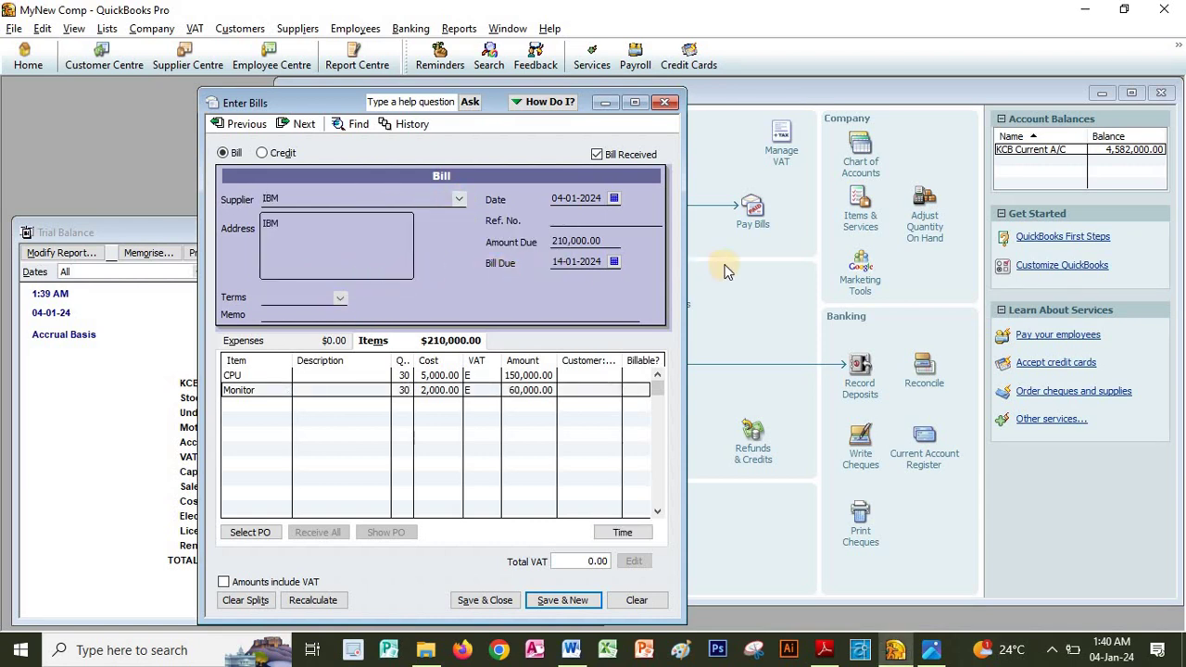
click(501, 604)
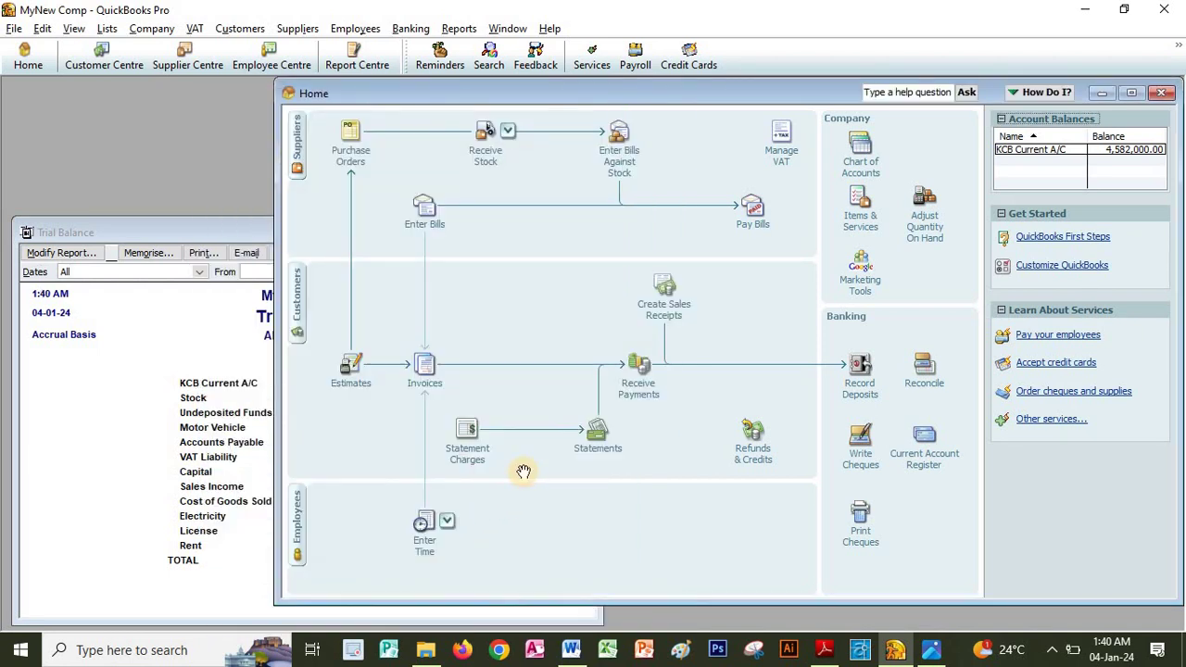
Consult the day 5 sale in the exercise PDF and open a blank sales receipt in QuickBooks.
key(alt+Tab)
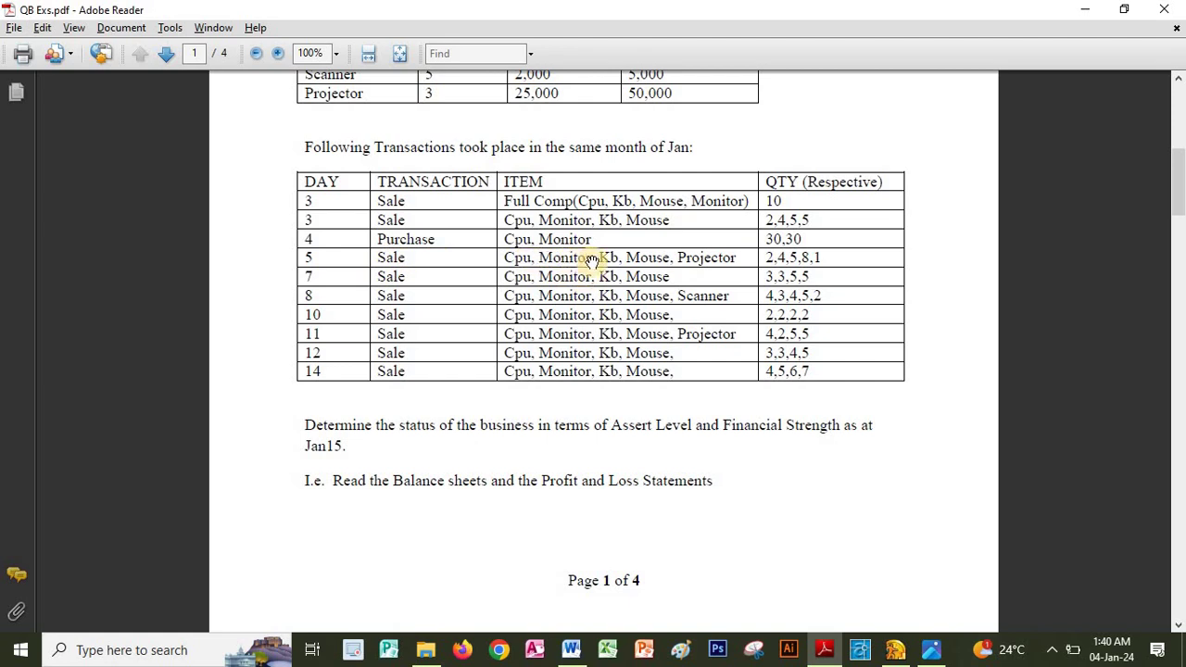
key(alt+Tab)
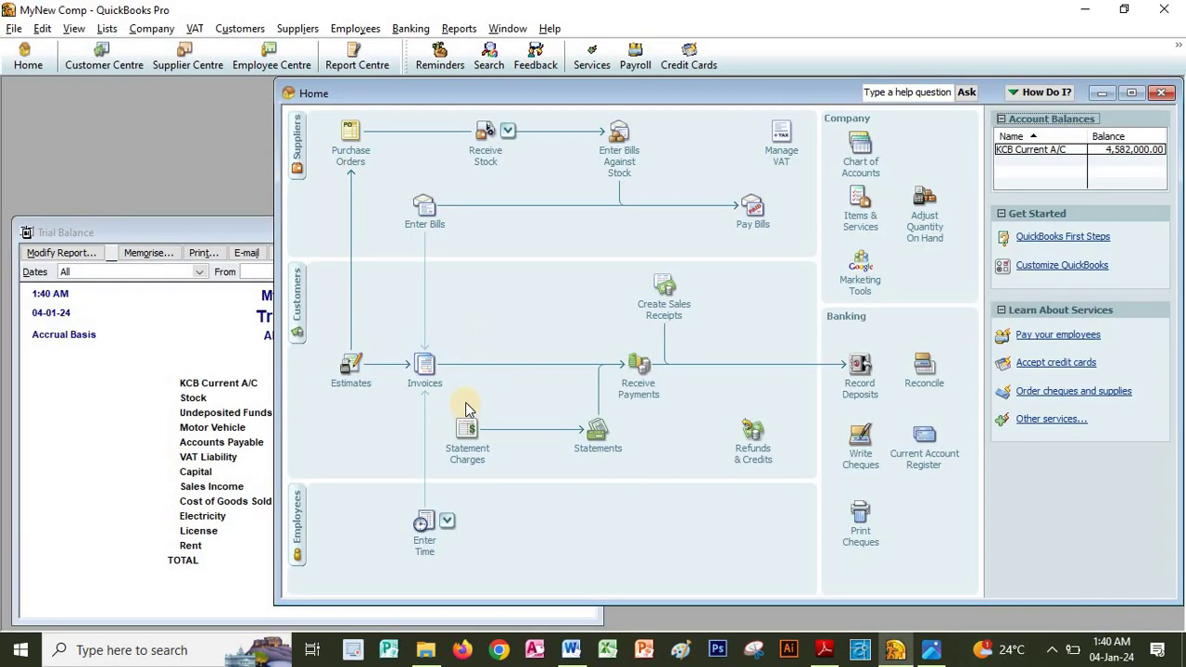
click(664, 306)
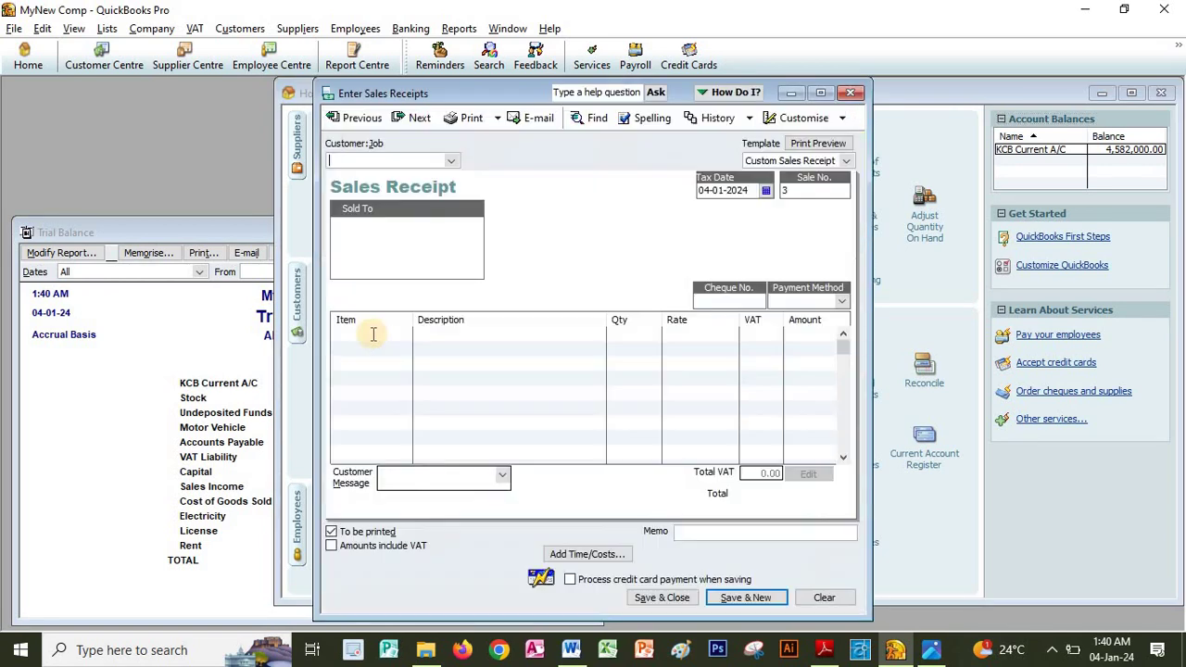
Enter CPU, Monitor, KB and Mouse as the first four item lines of sales receipt 3.
click(401, 341)
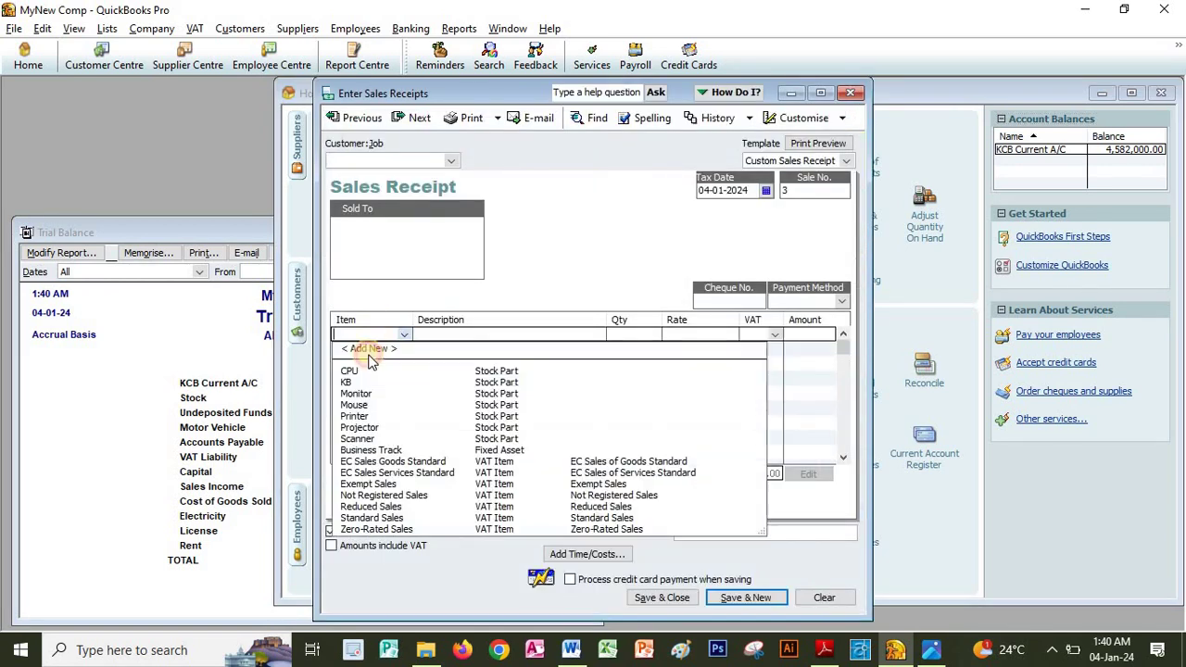
click(360, 366)
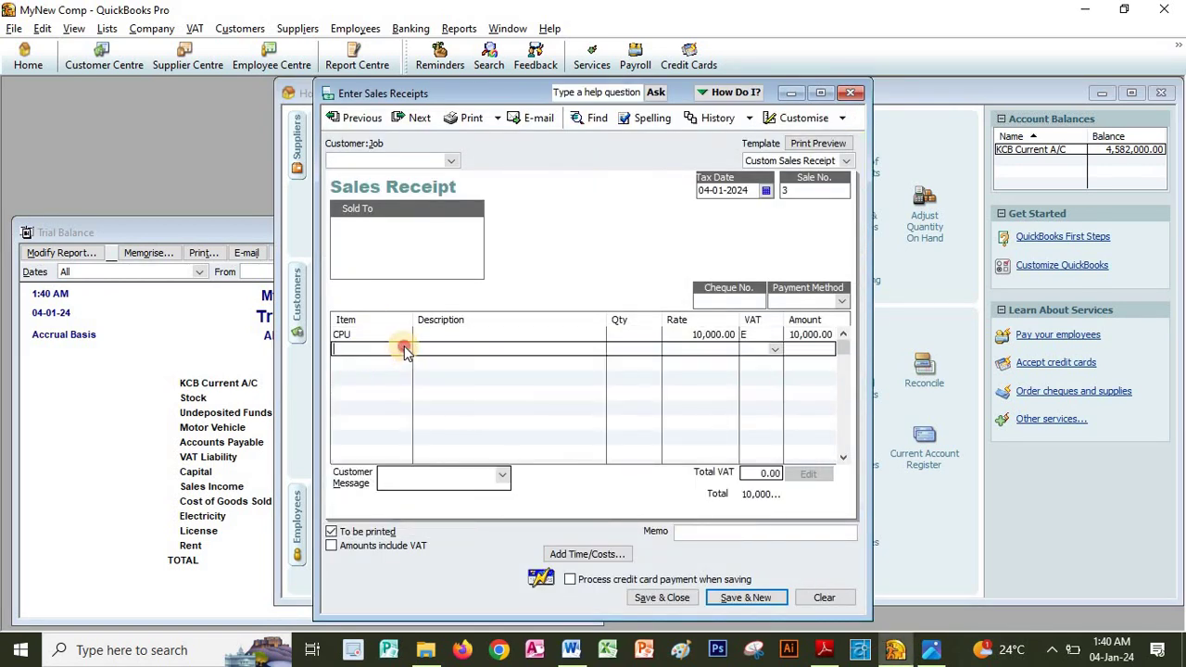
click(402, 342)
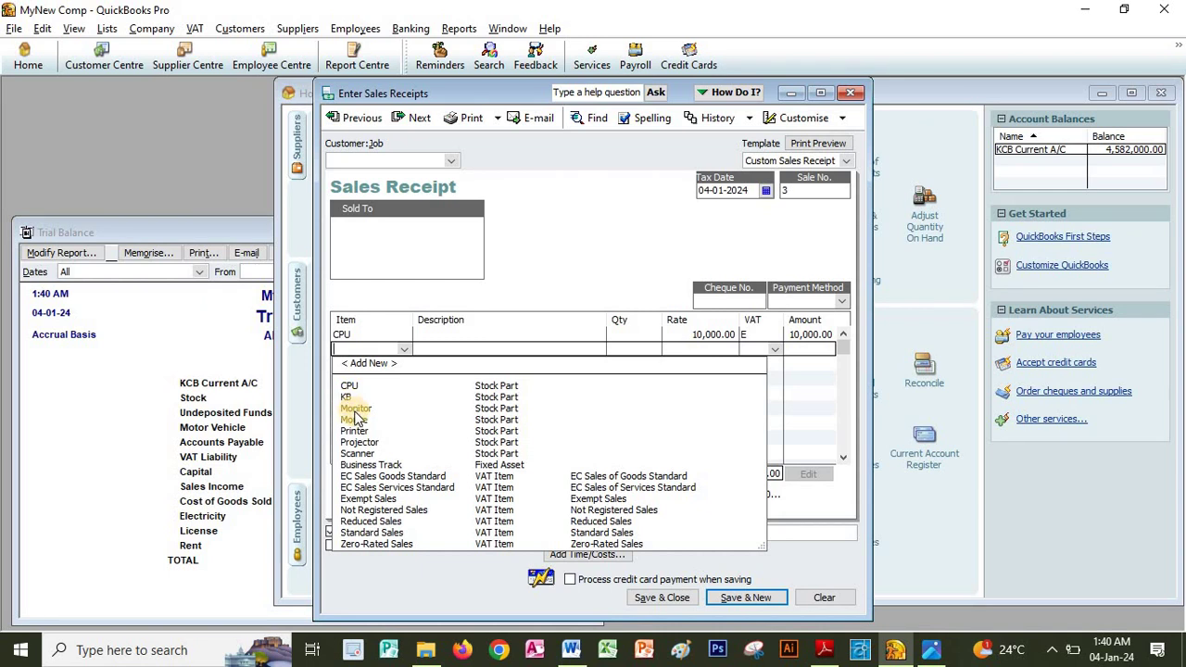
click(357, 412)
click(394, 366)
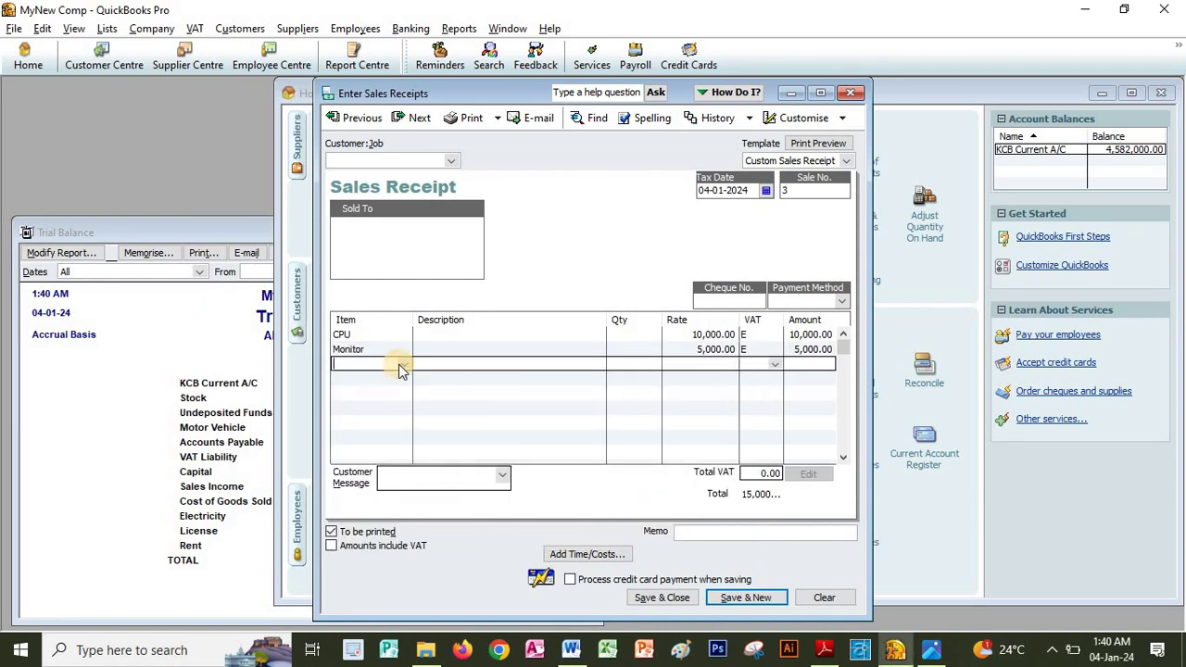
click(406, 366)
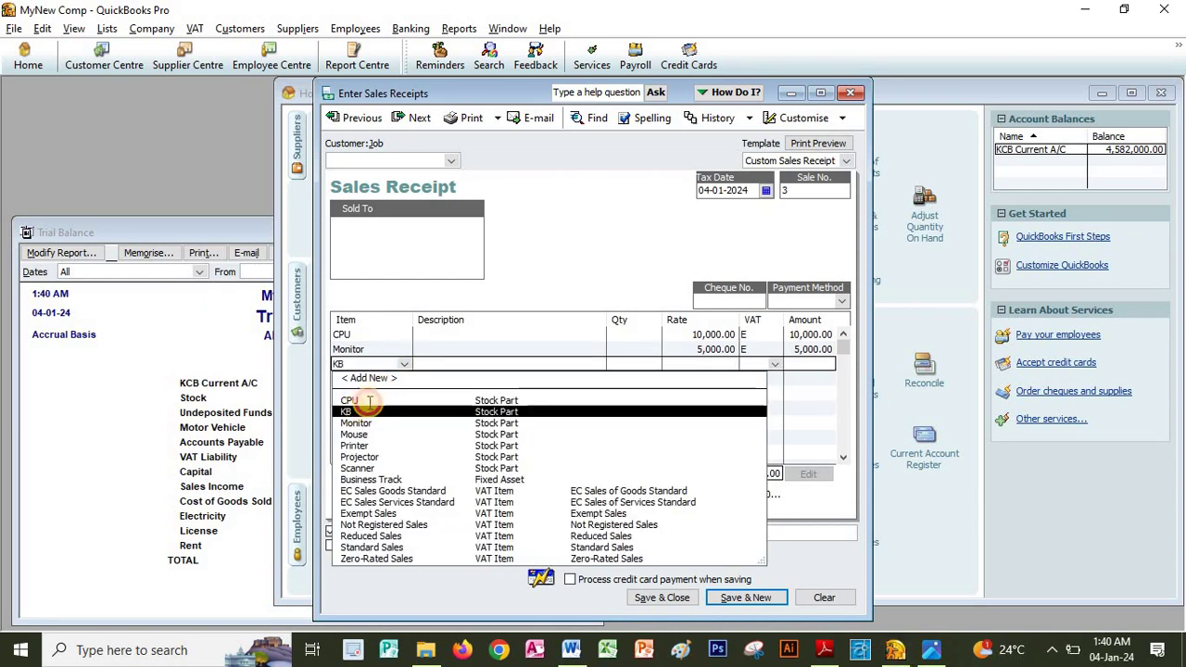
click(359, 396)
click(400, 381)
click(404, 380)
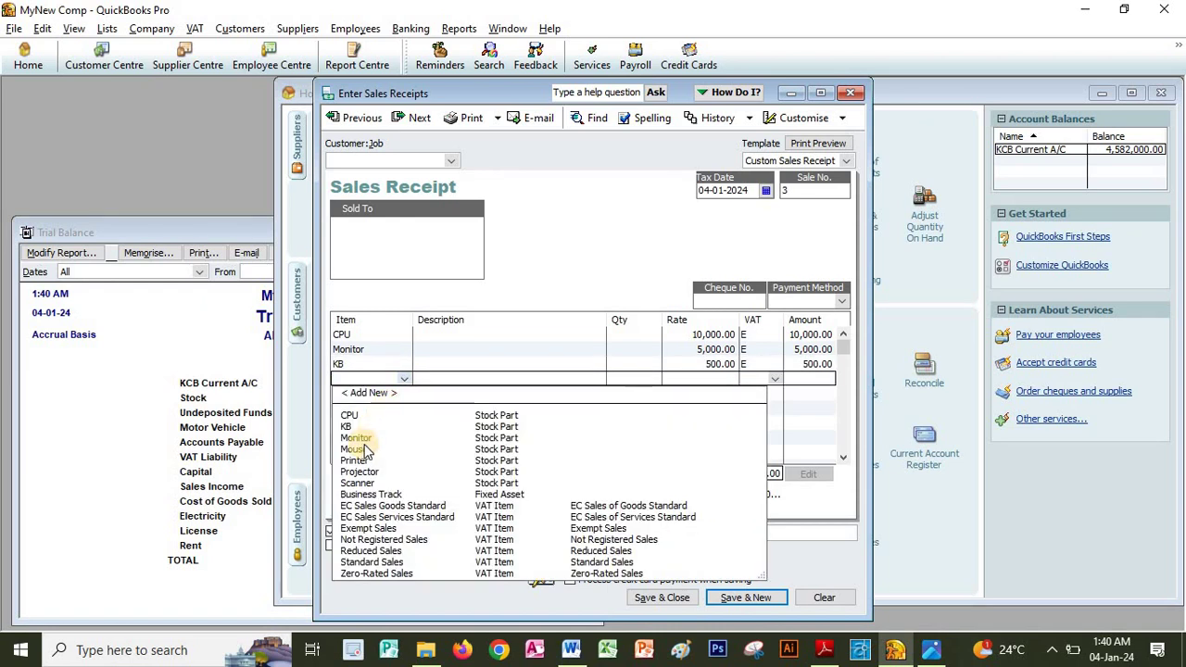
click(354, 451)
Check the remaining day 5 item in the exercise PDF and add Projector as the fifth line of sales receipt 3.
key(alt+Tab)
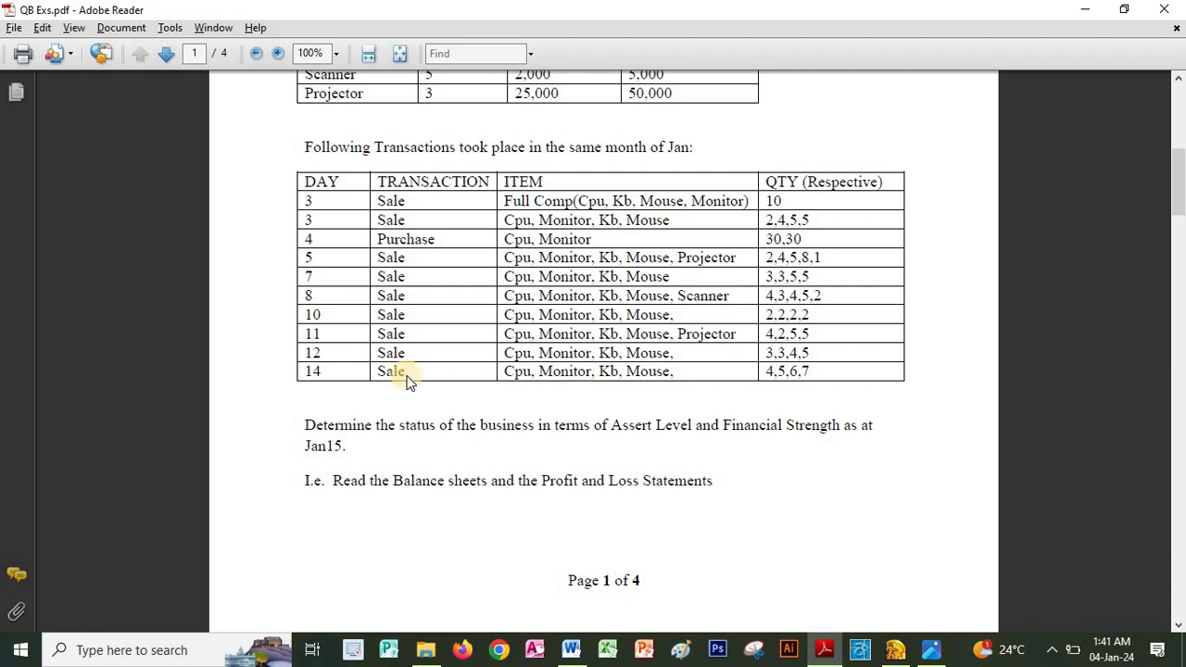
key(alt+Tab)
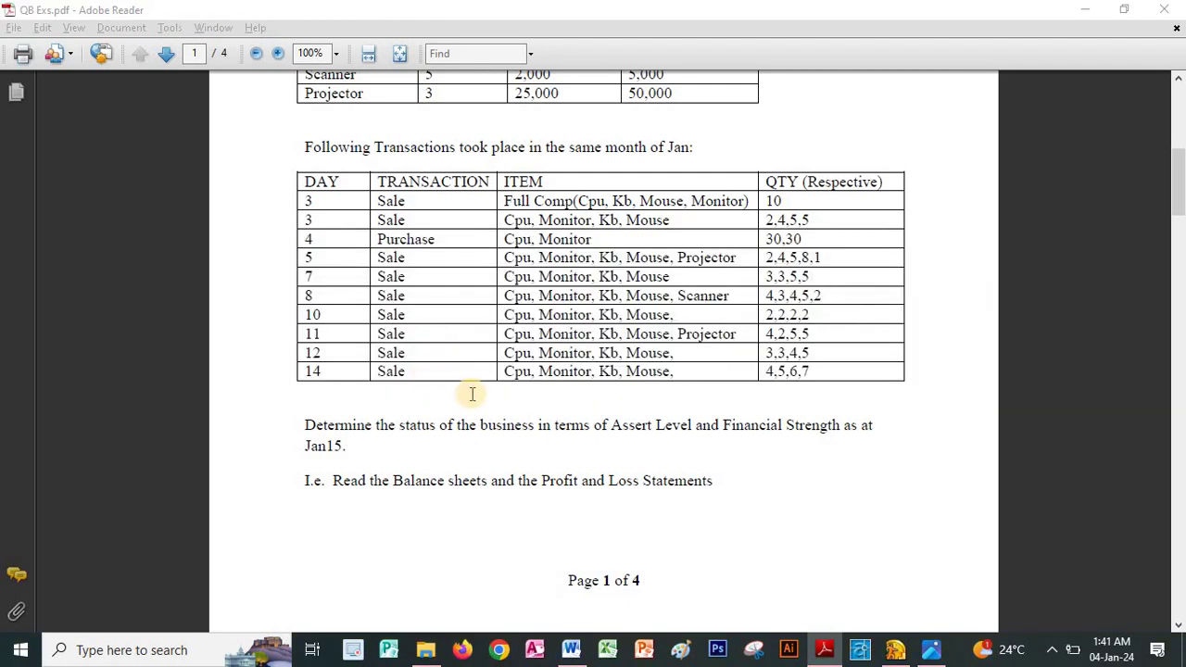
key(alt+Tab)
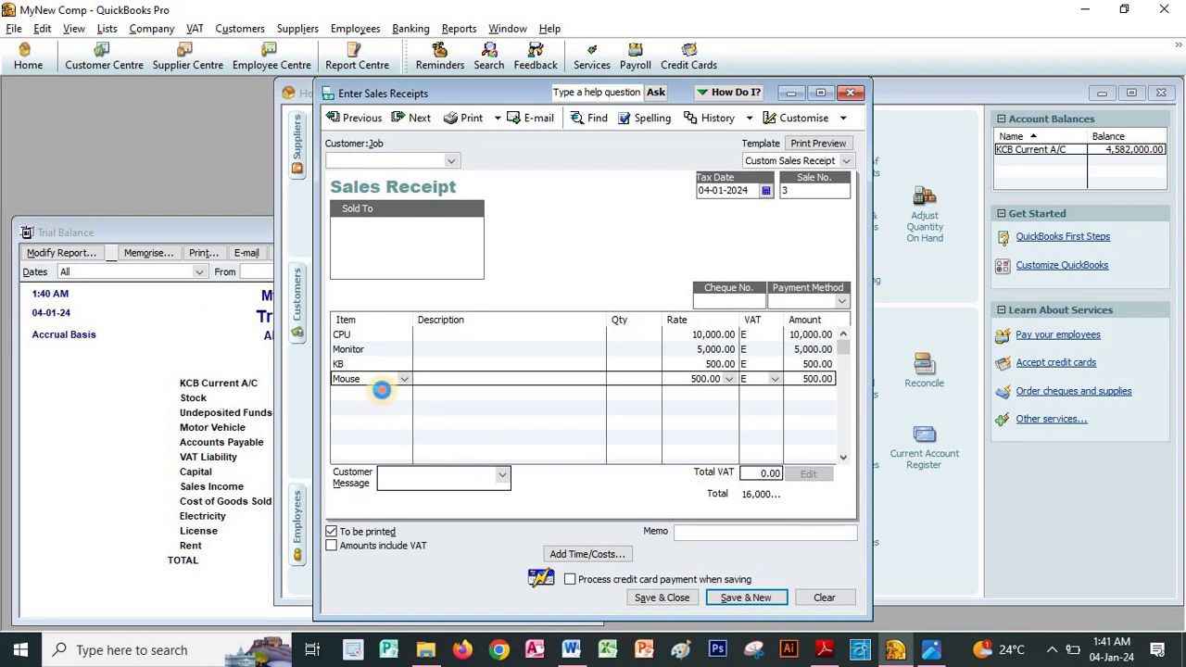
click(376, 394)
click(404, 394)
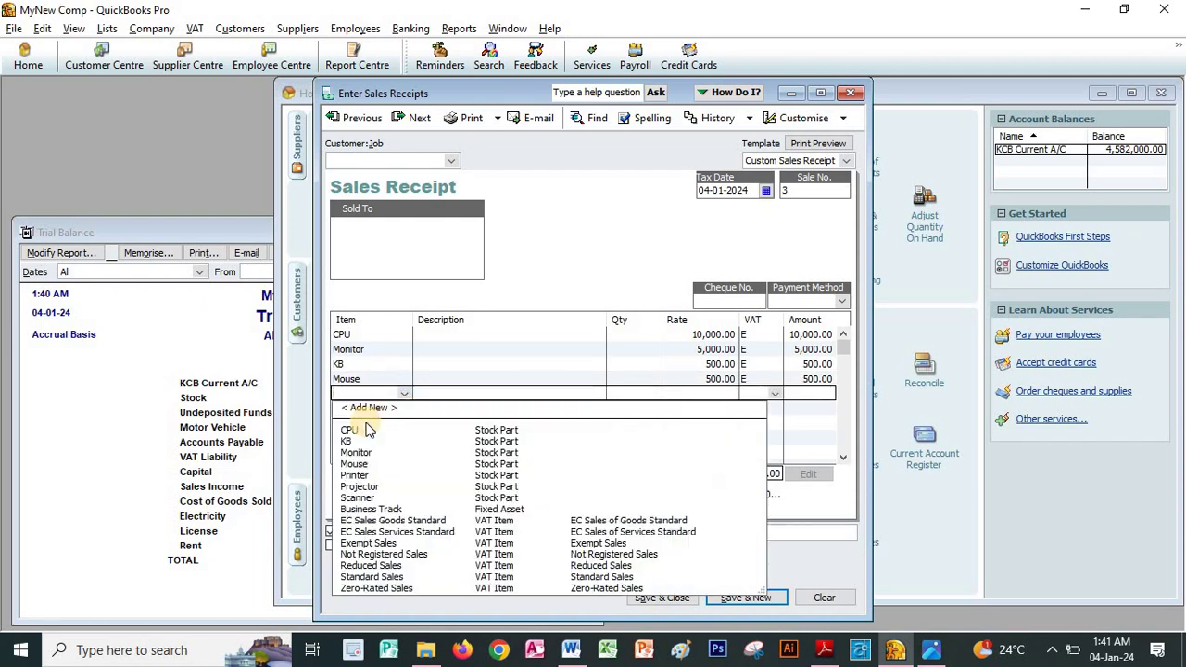
click(361, 486)
Set the quantities to CPU 2, Monitor 4, KB 5, Mouse 8 and Projector 1 per the exercise PDF, and save and close the receipt.
key(alt+Tab)
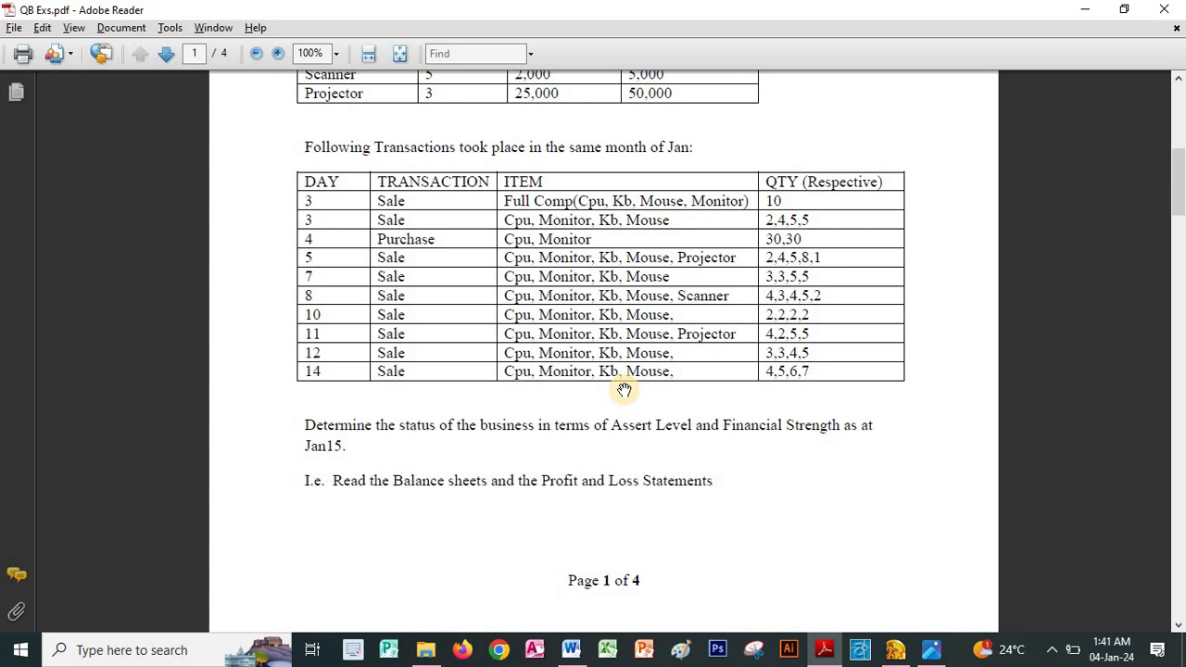
key(alt+Tab)
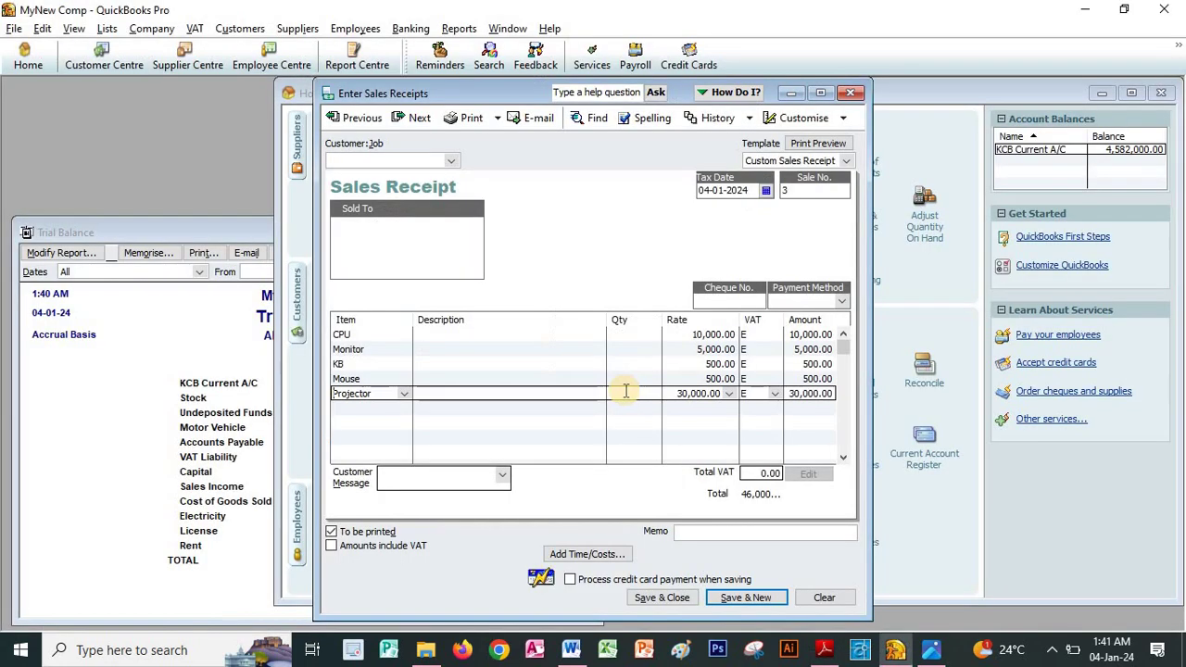
click(633, 336)
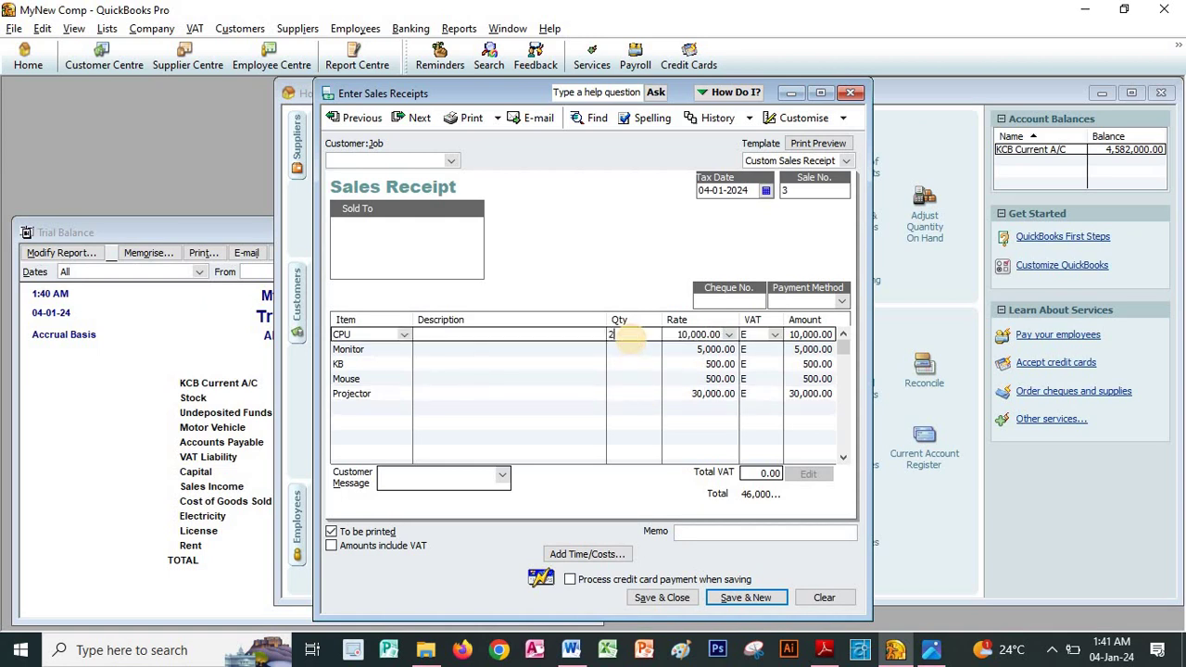
click(630, 343)
key(Down)
key(alt+Tab)
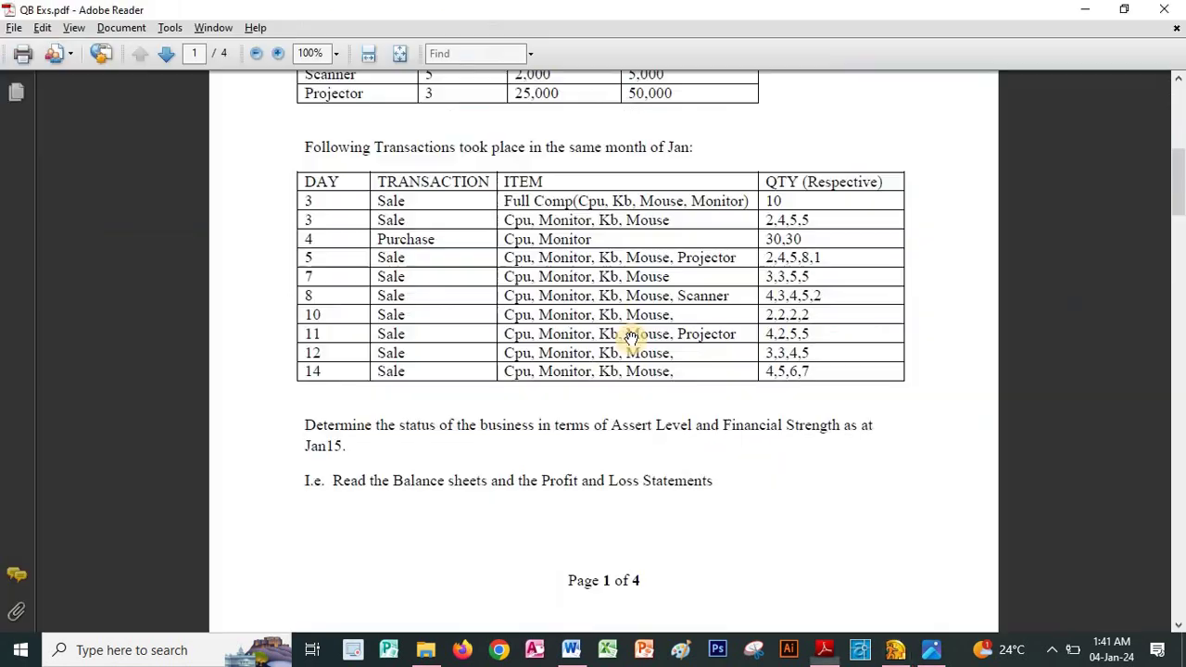
key(alt+Tab)
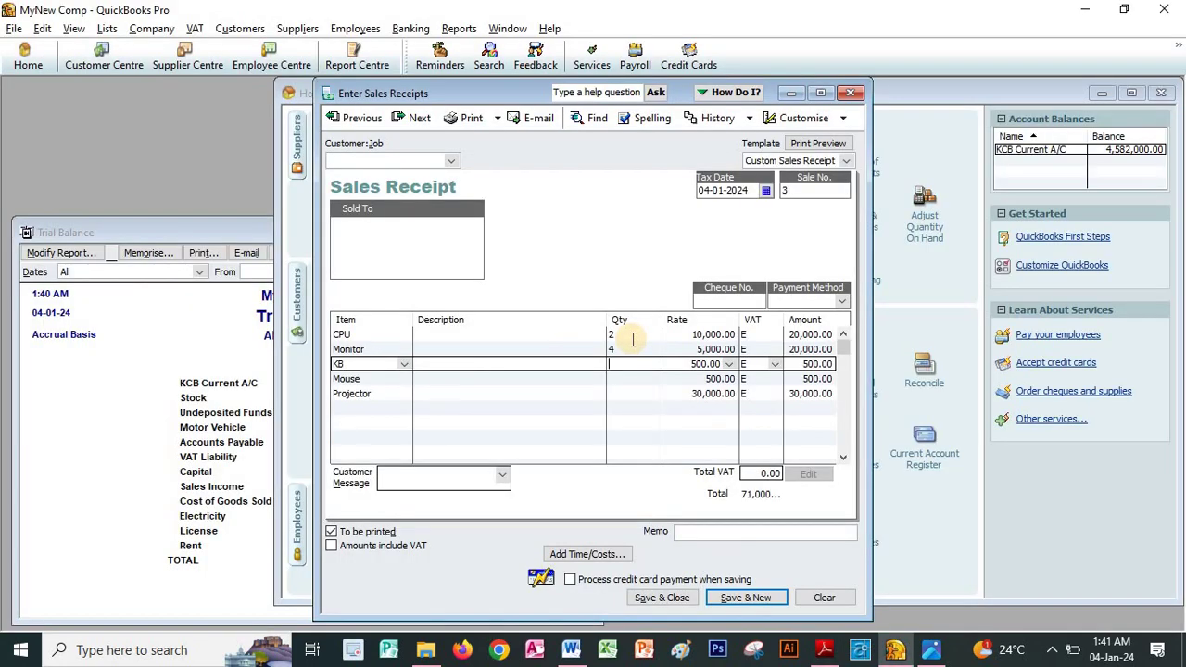
text(5)
key(Down)
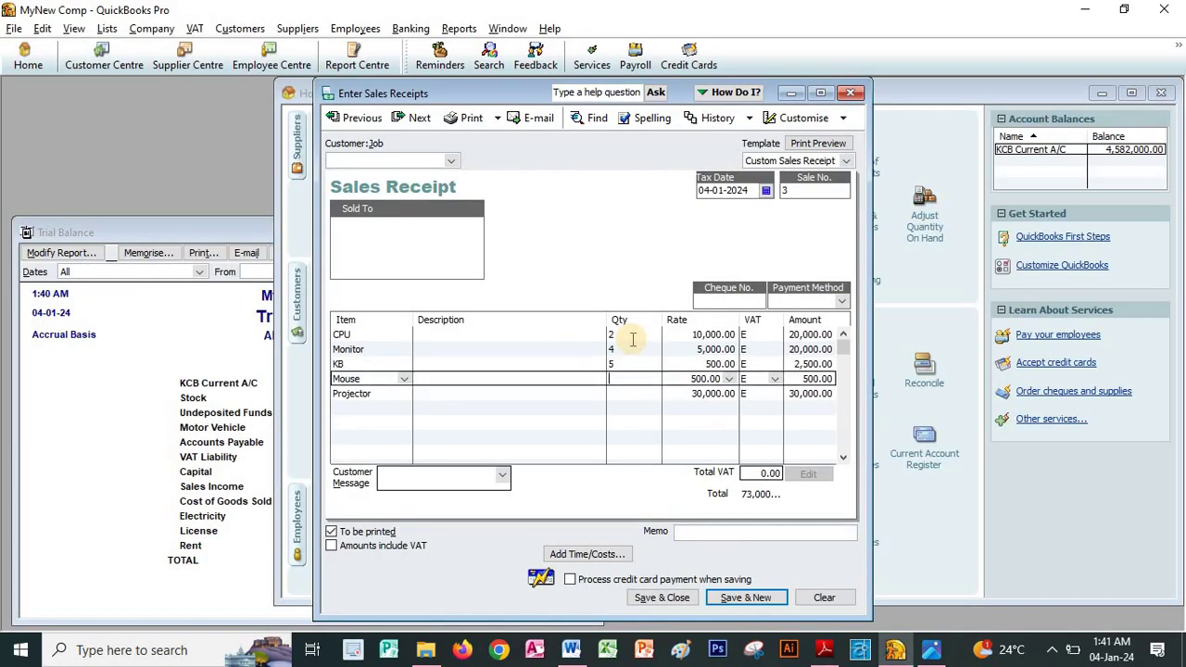
text(8)
key(Down)
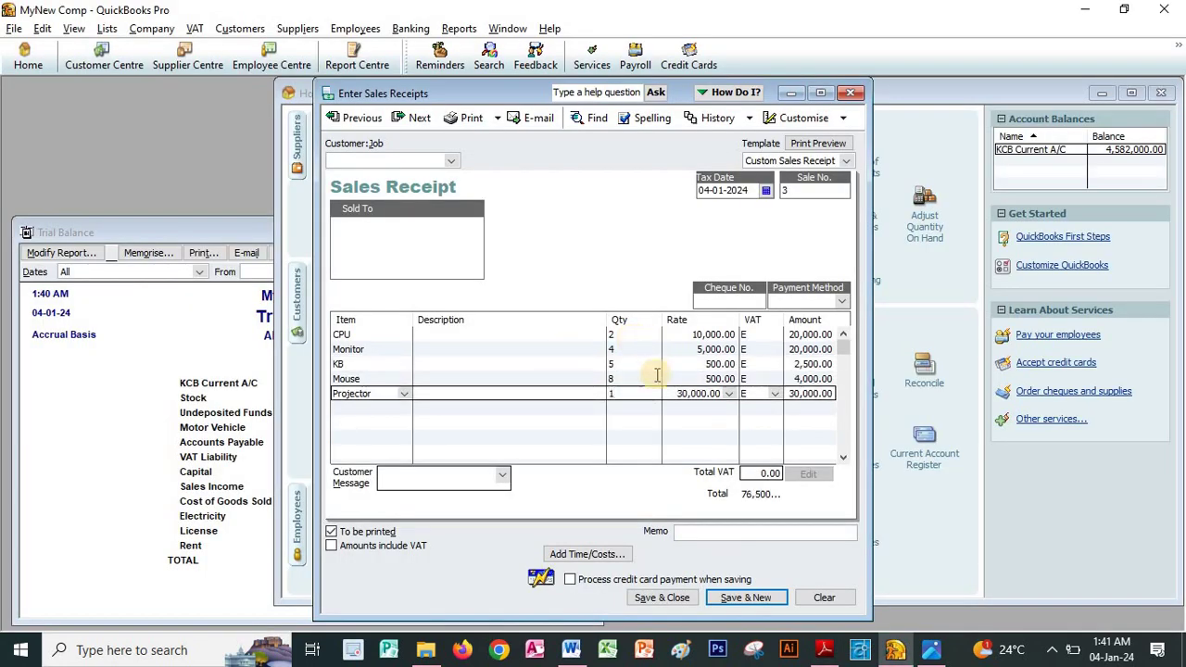
click(660, 598)
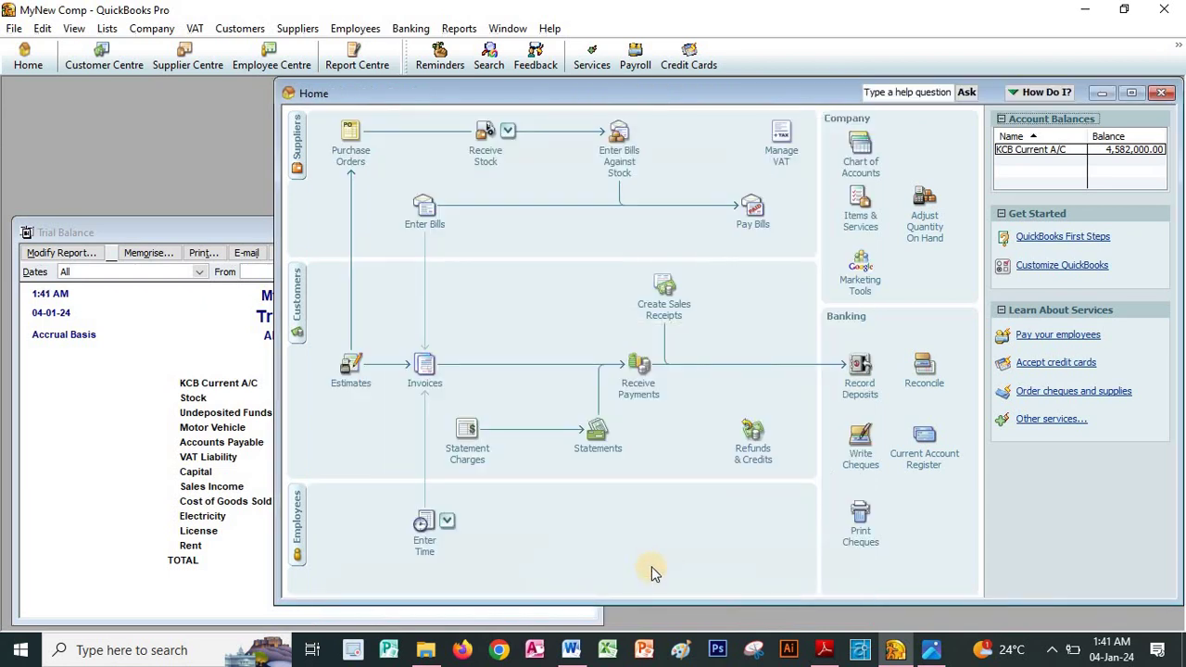
Consult the day 7 sale in the exercise PDF and open a blank sales receipt in QuickBooks.
key(alt+Tab)
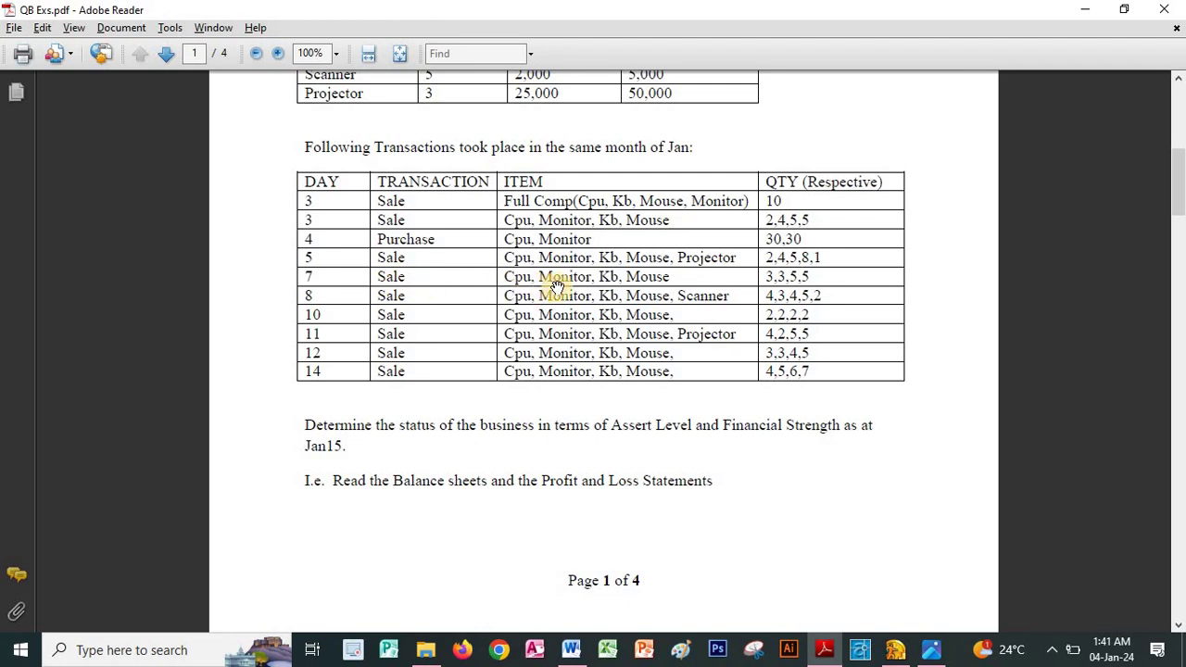
key(alt+Tab)
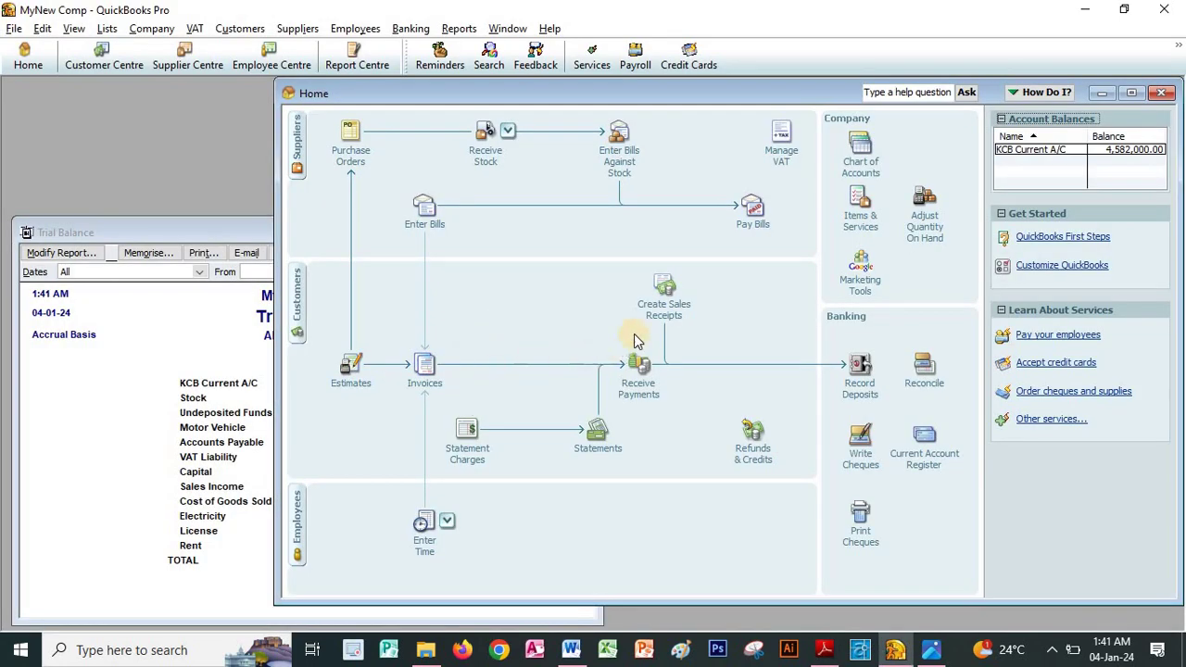
click(660, 304)
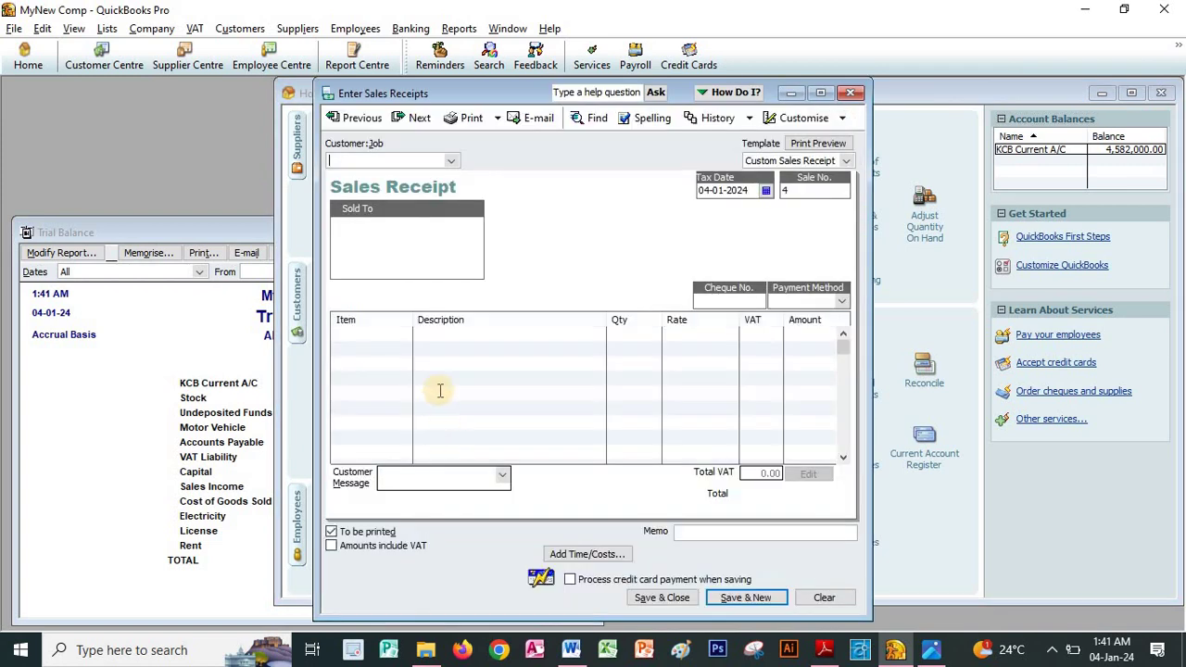
Enter CPU, Monitor, KB and Mouse as the four item lines of sales receipt 4.
click(444, 338)
click(405, 341)
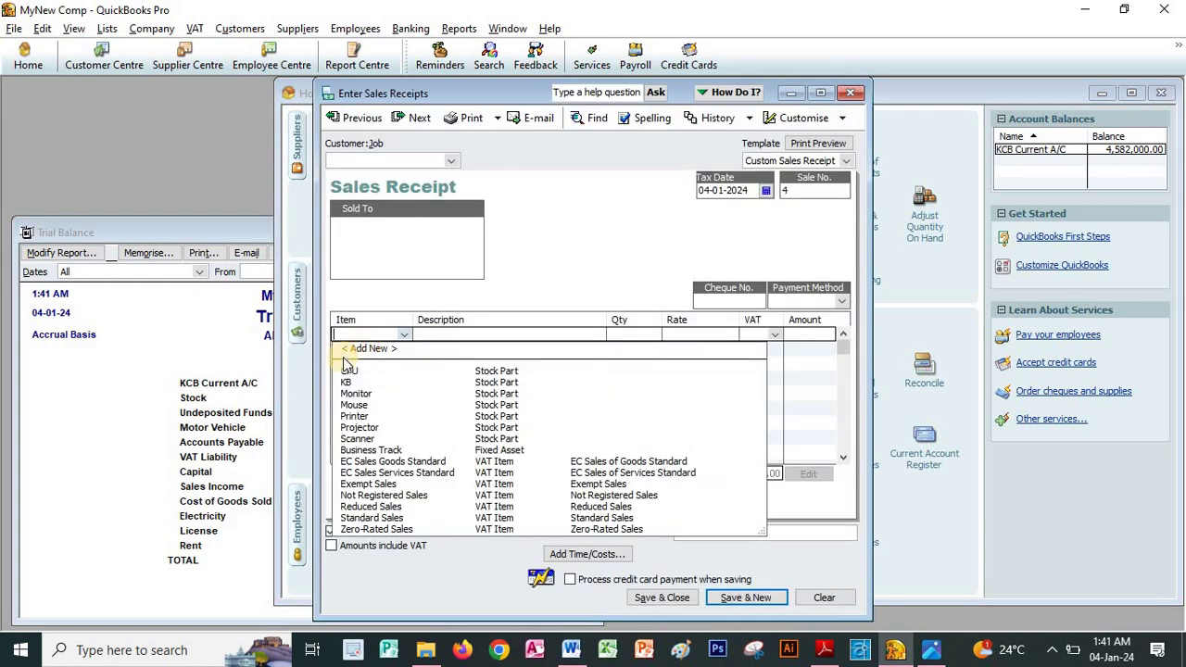
click(357, 359)
click(411, 357)
click(405, 349)
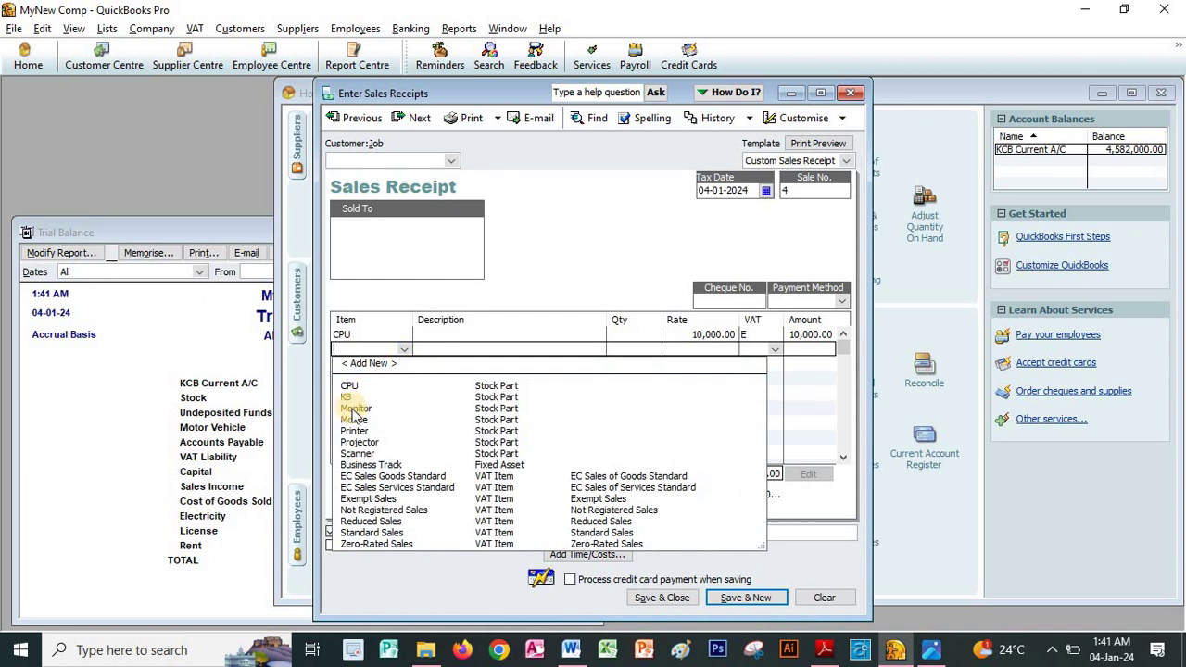
click(354, 408)
click(394, 363)
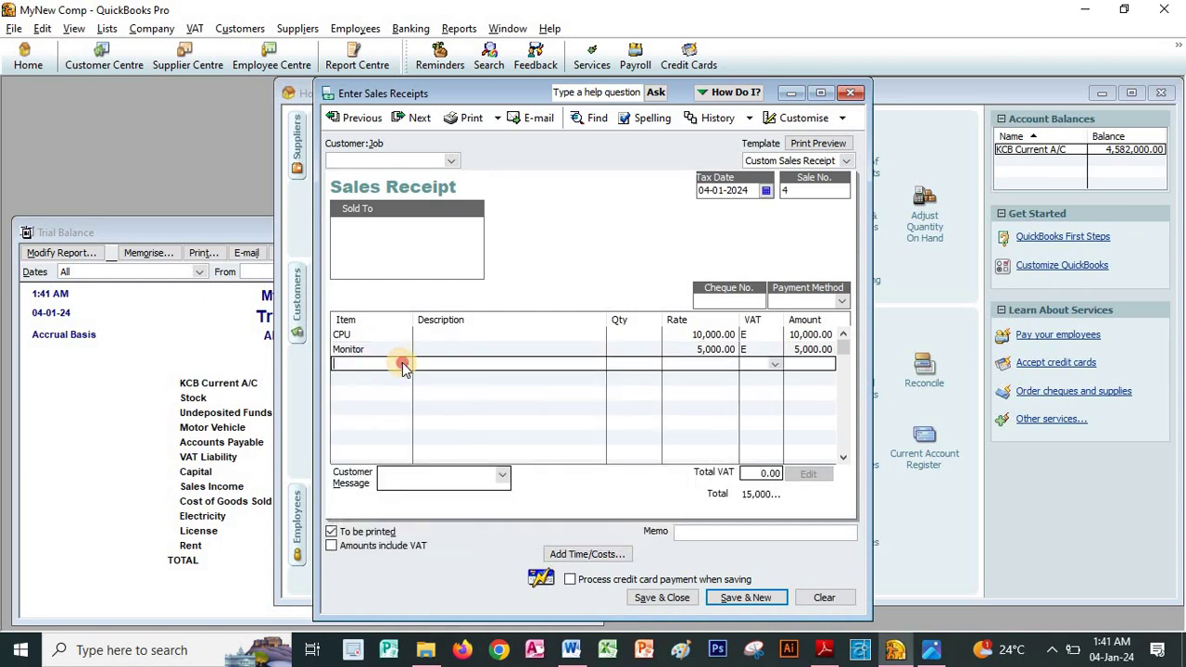
click(403, 366)
click(356, 409)
click(403, 378)
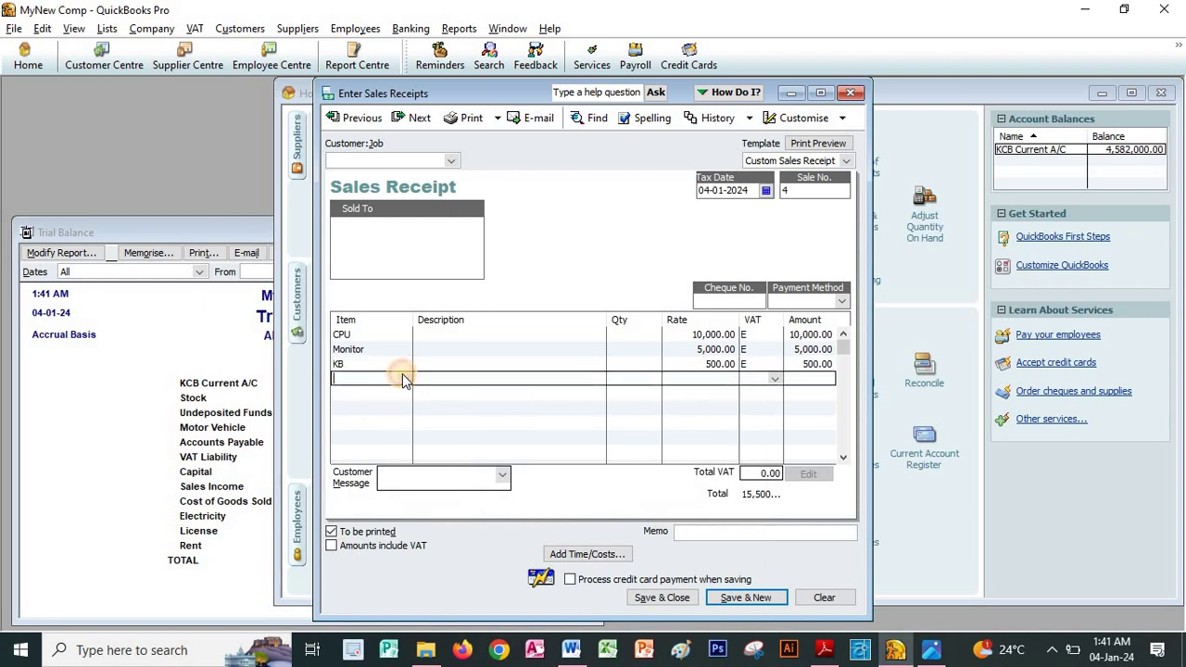
click(405, 379)
click(354, 453)
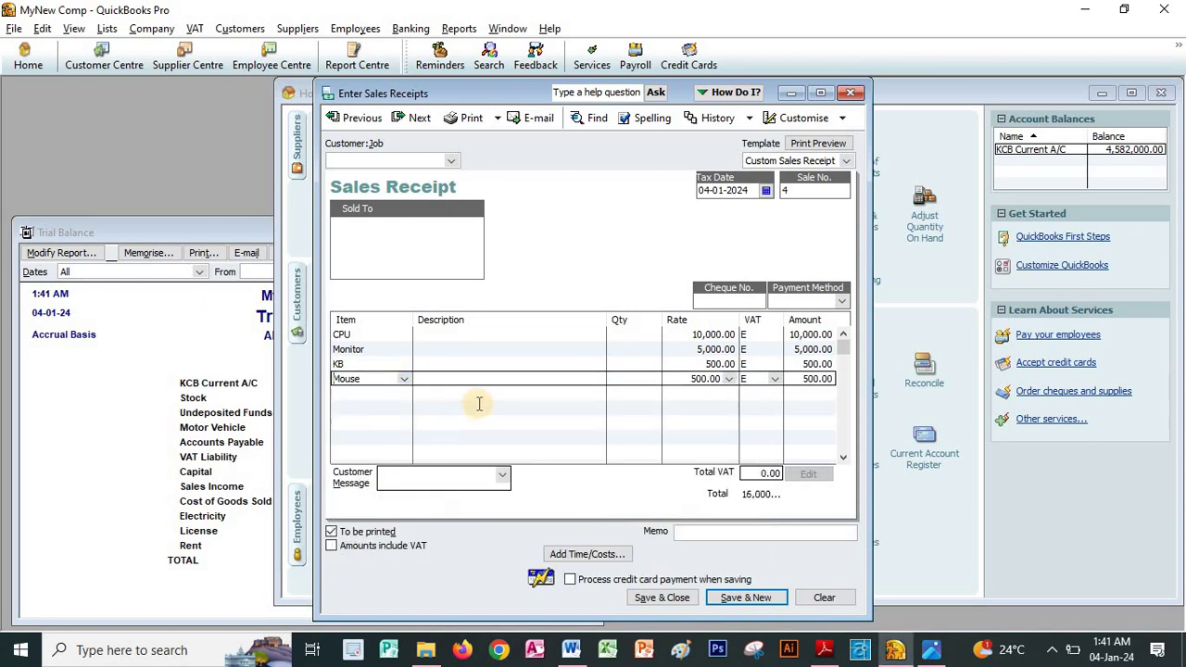
Check the day 7 quantities in the exercise PDF and set CPU 3, Monitor 3, KB 5 and Mouse 5 on sales receipt 4.
key(alt+Tab)
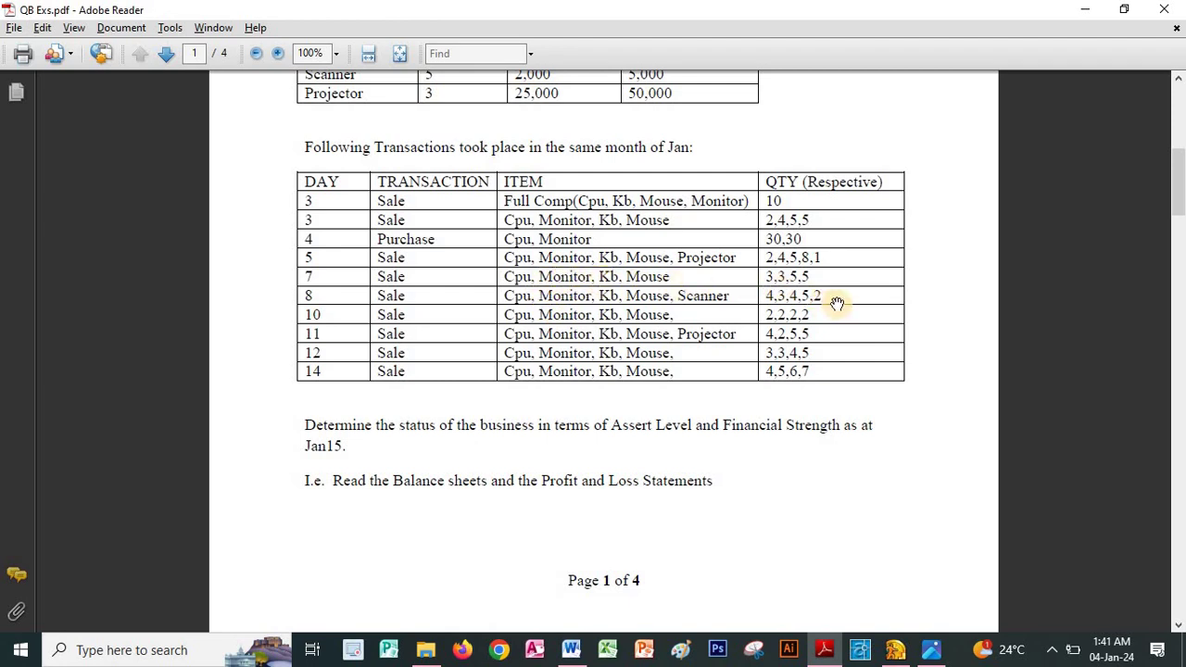
key(alt+Tab)
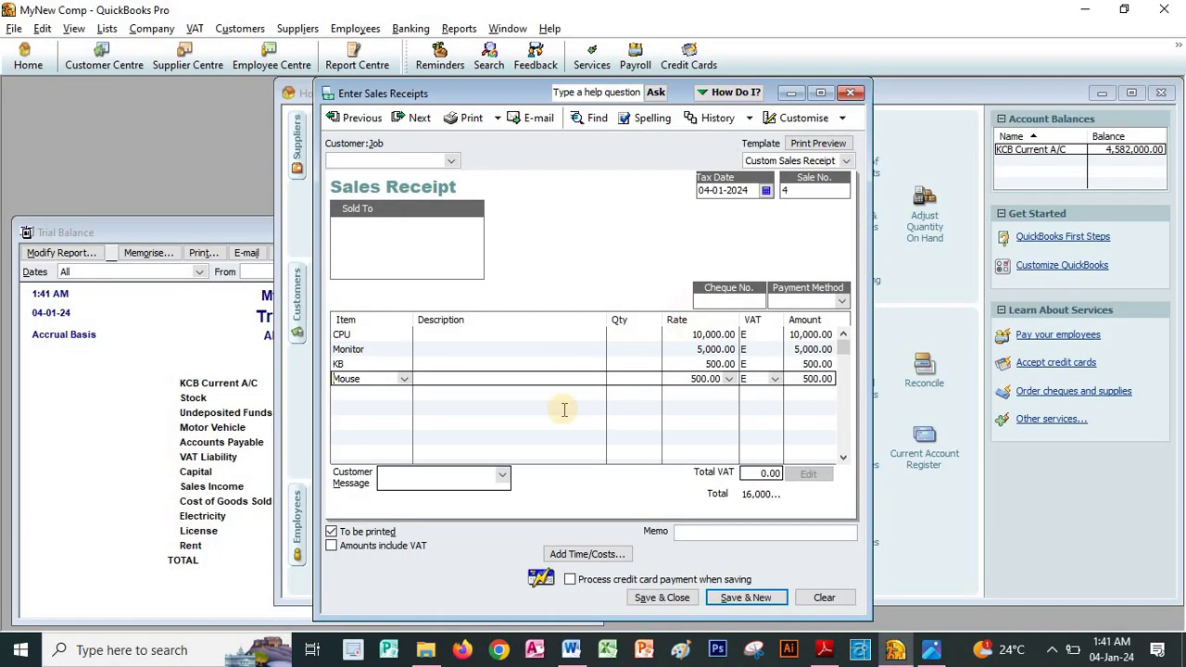
click(616, 337)
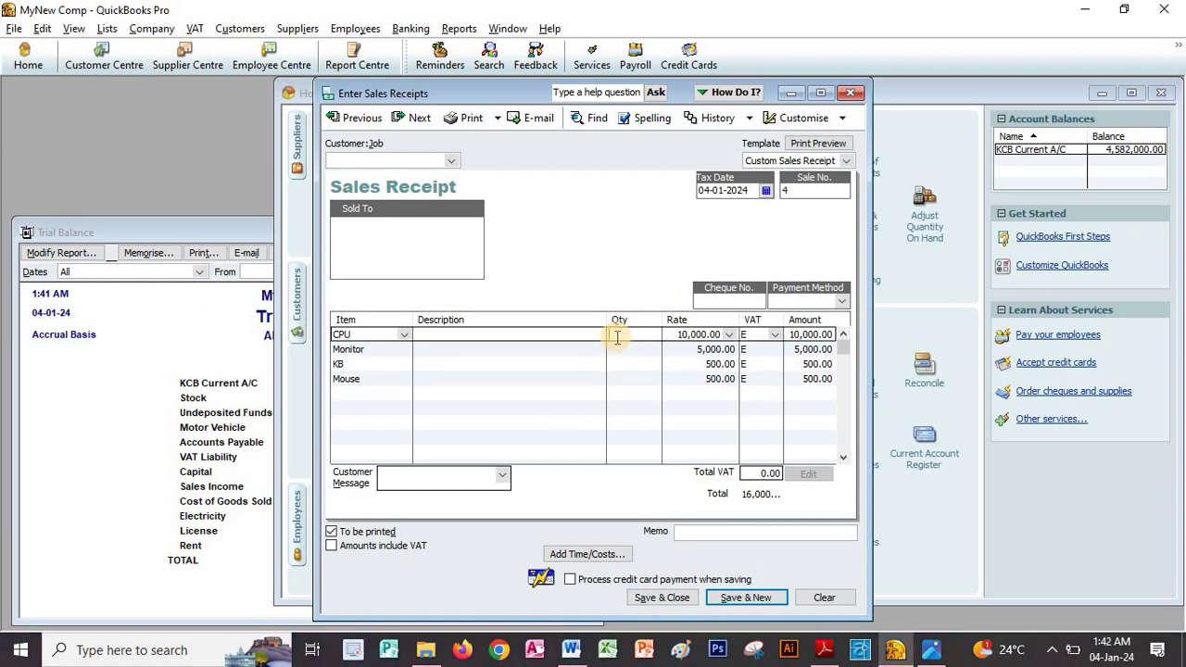
text(3)
key(Down)
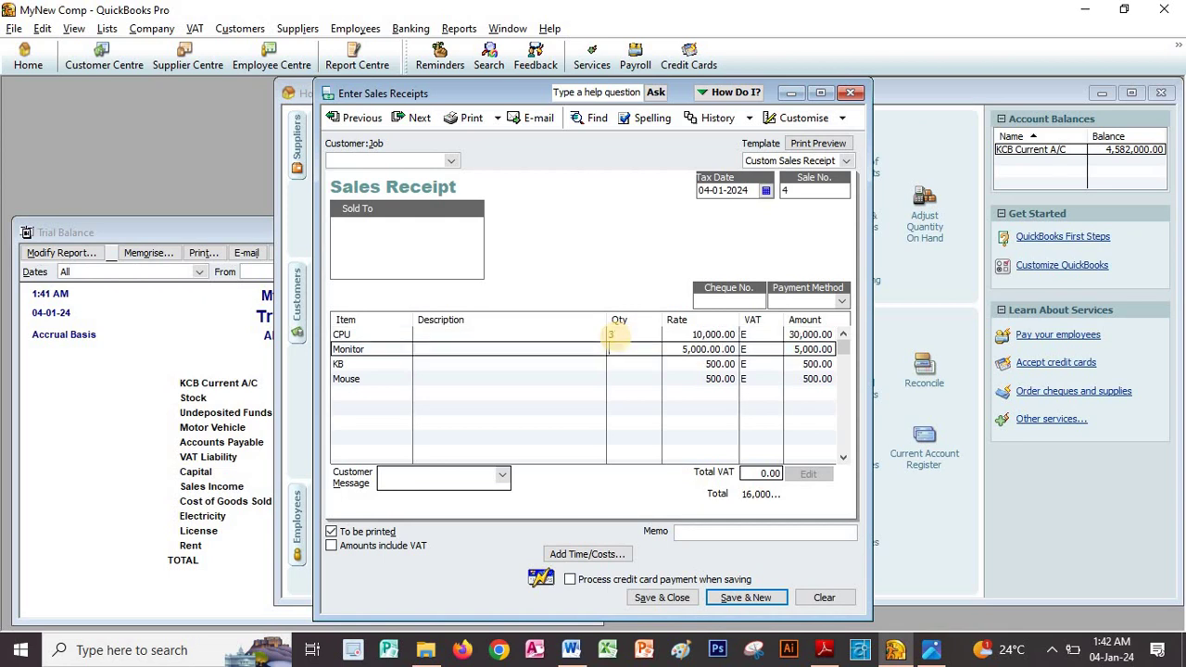
text(3)
key(Down)
text(5)
key(Down)
text(5)
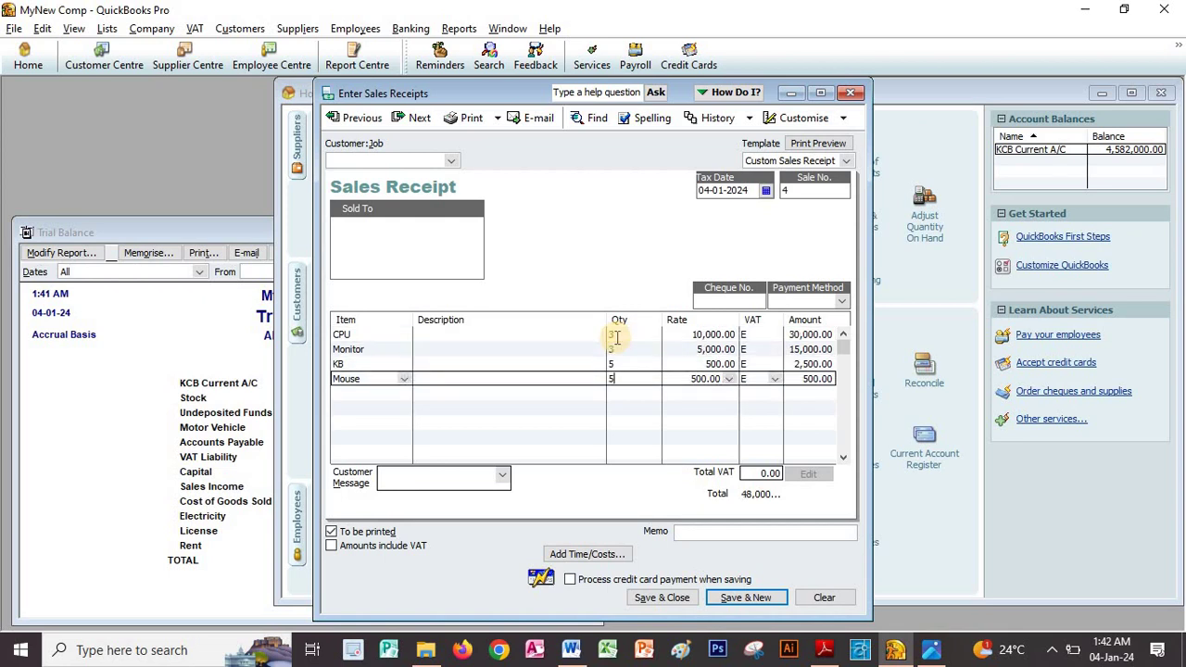
Review the remaining January sales in the exercise PDF, and save sales receipt 4 and start a new one.
key(alt+Tab)
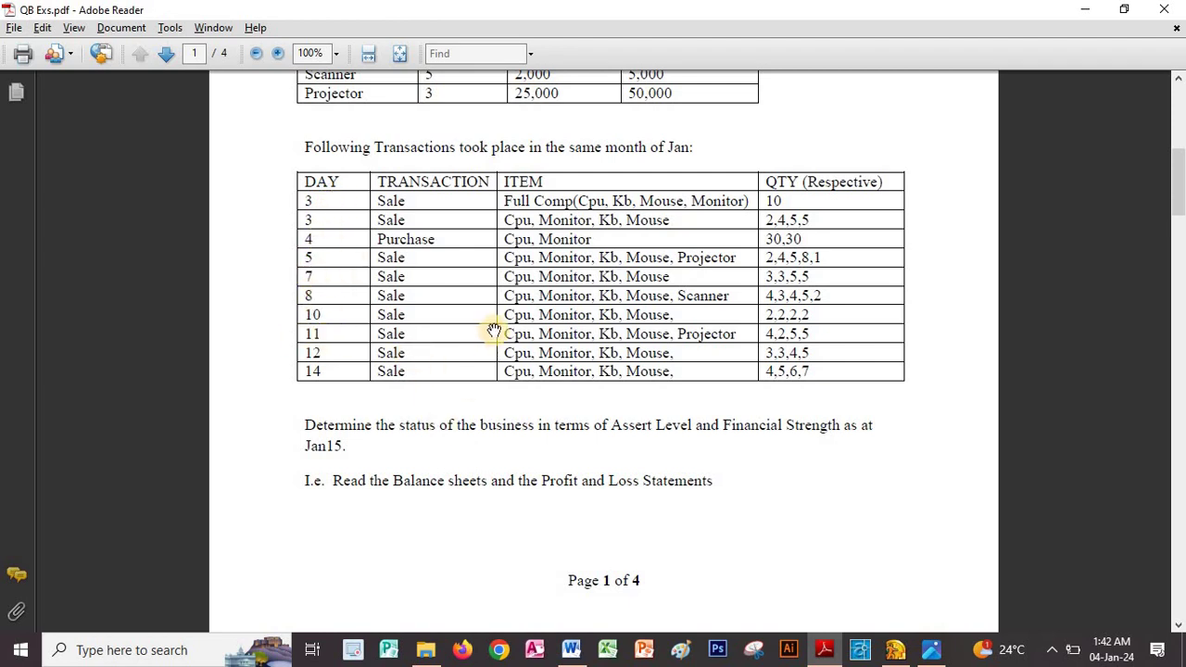
key(alt+Tab)
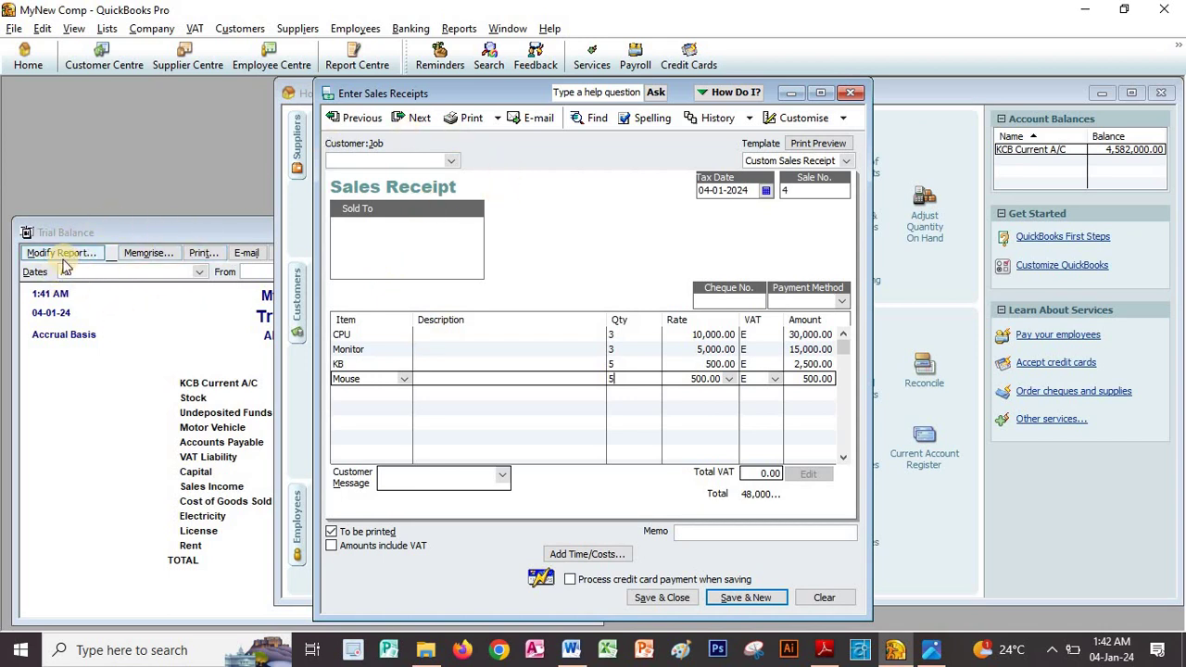
key(alt+Tab)
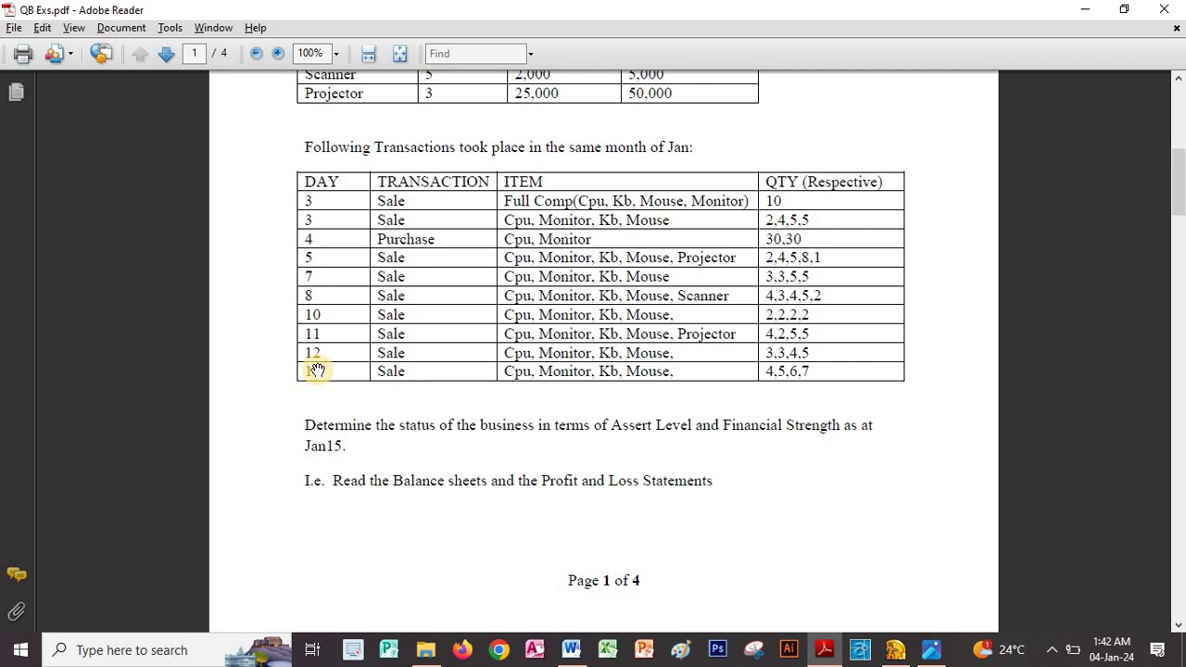
key(alt+Tab)
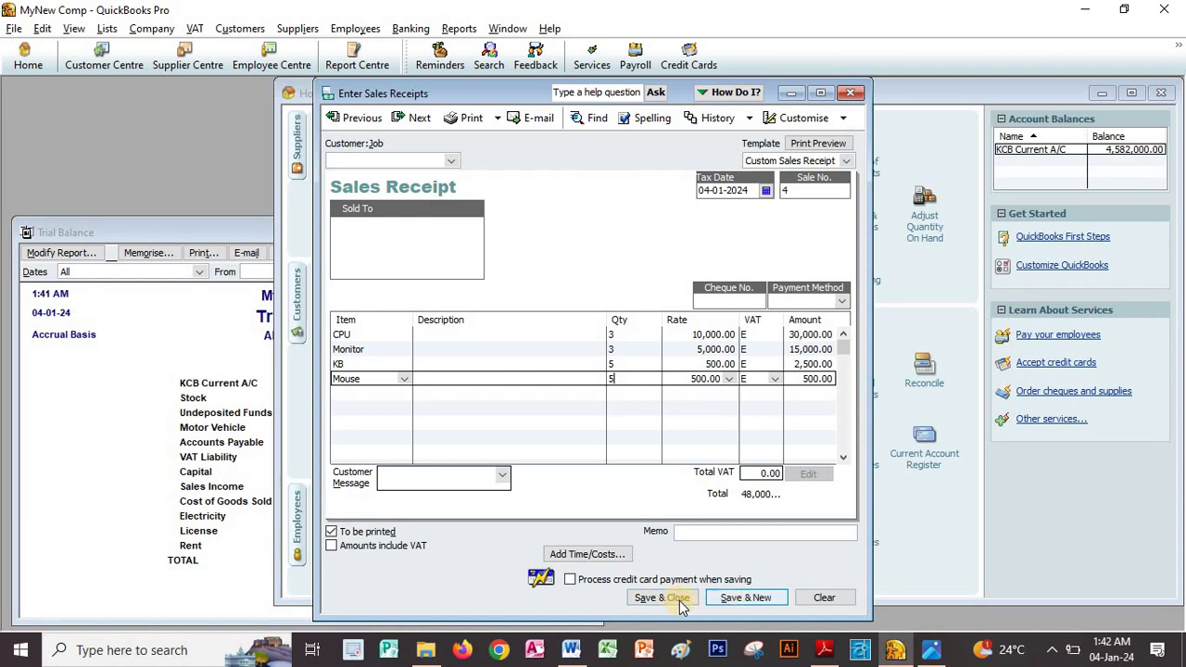
click(742, 600)
Consult the day 11 sale in the exercise PDF and enter CPU, Monitor, KB and Projector as item lines of sales receipt 5.
key(alt+Tab)
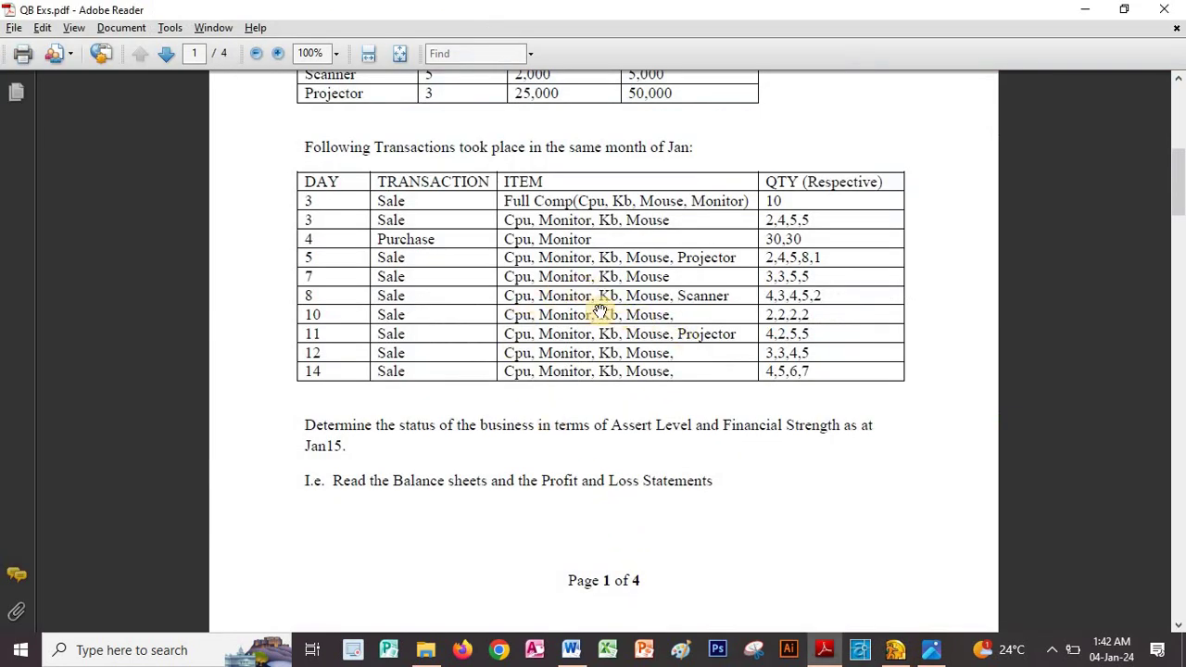
key(alt+Tab)
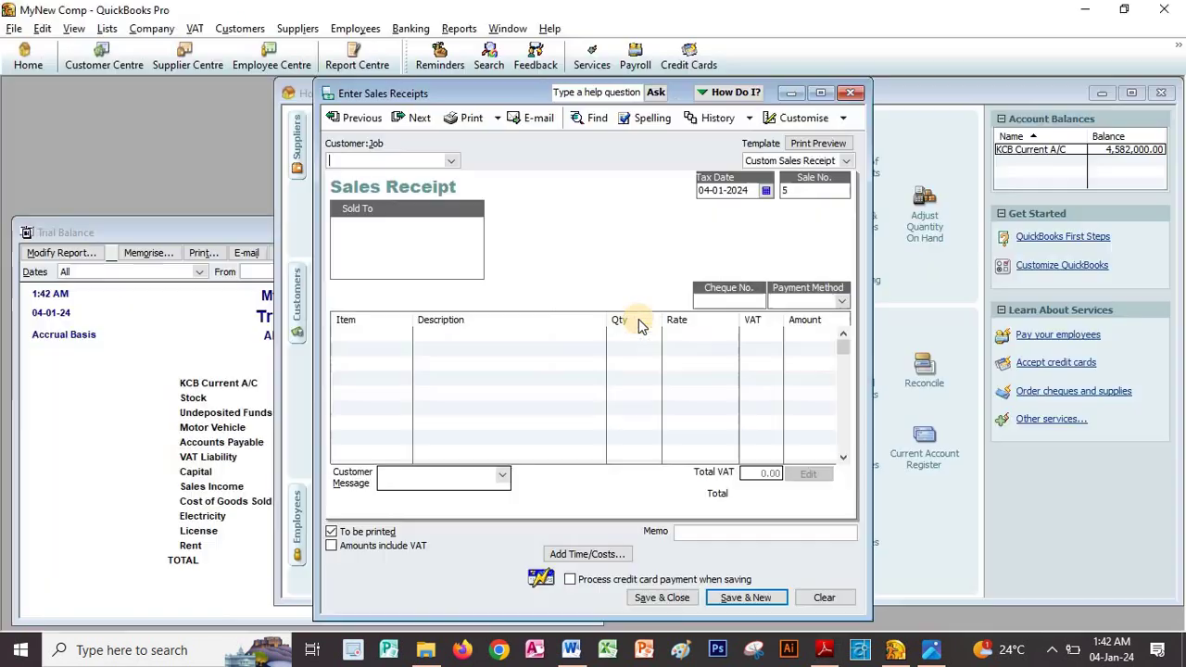
key(alt+Tab)
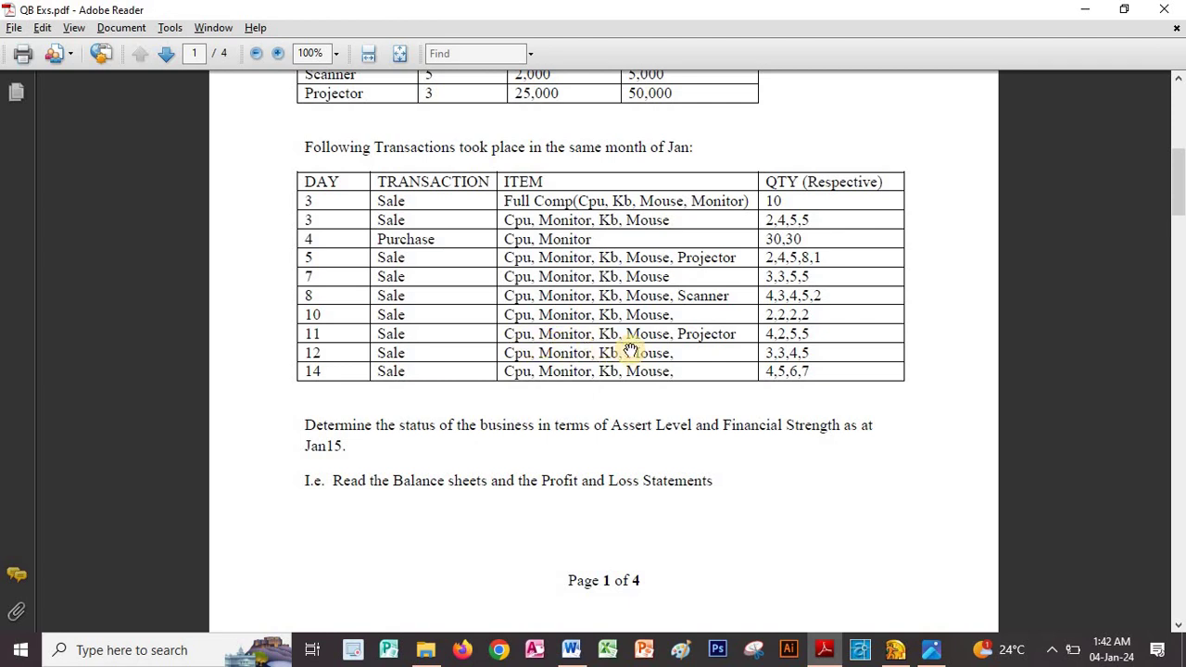
key(alt+Tab)
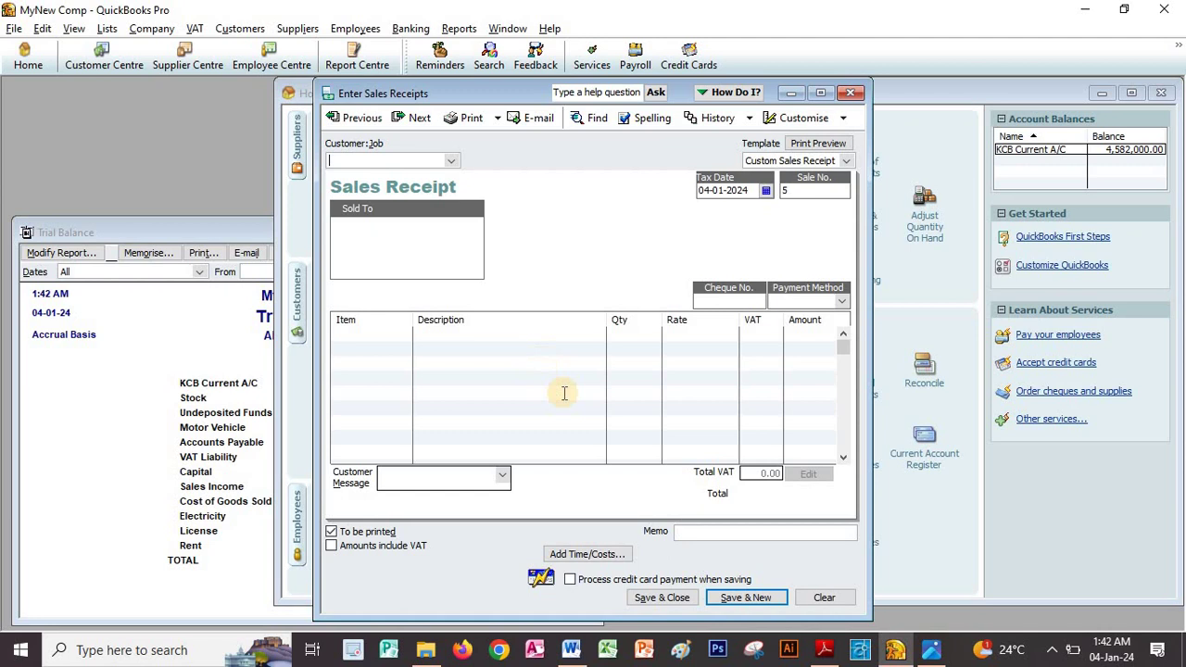
click(387, 333)
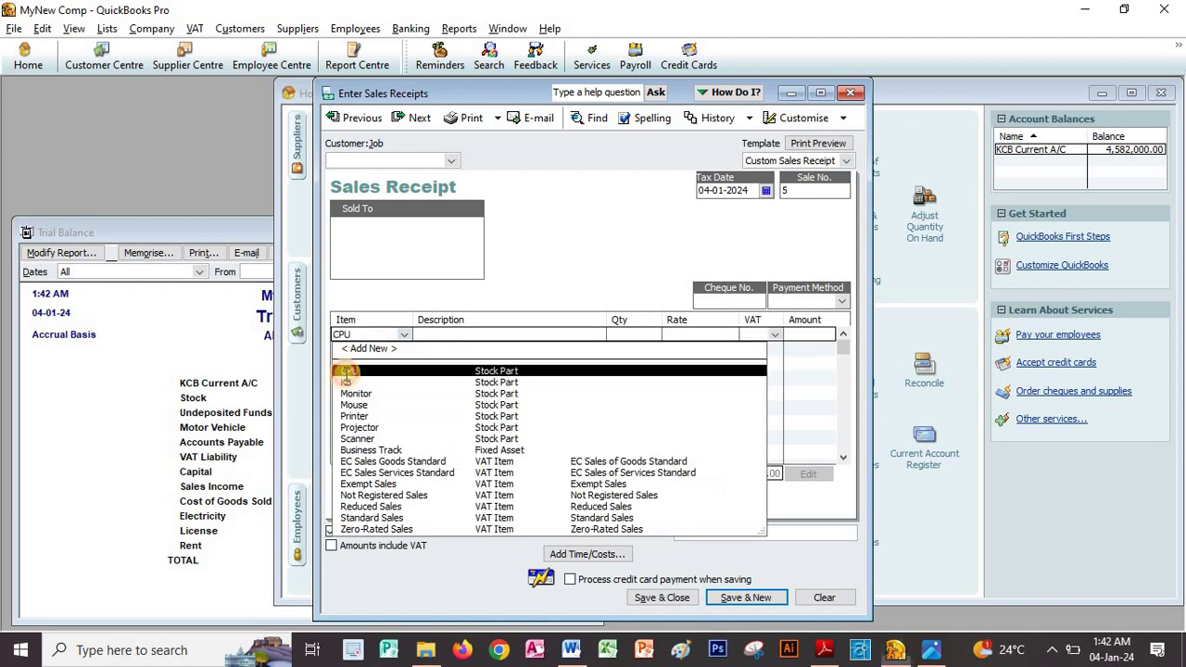
click(344, 364)
click(395, 352)
click(405, 355)
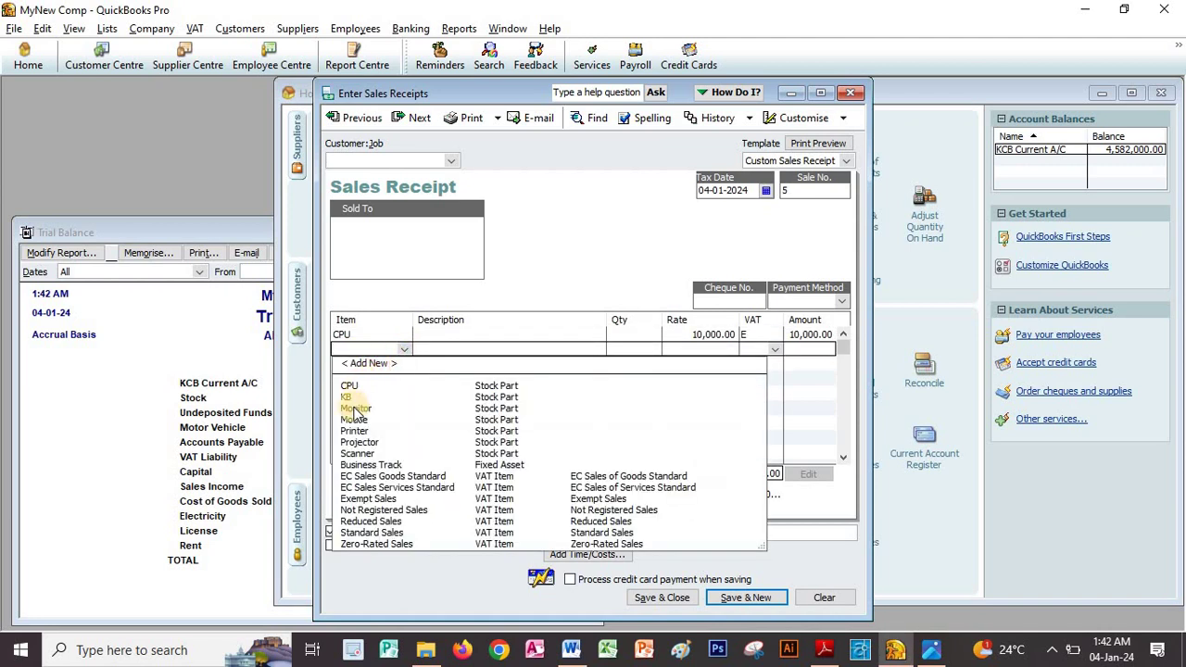
click(366, 400)
click(403, 364)
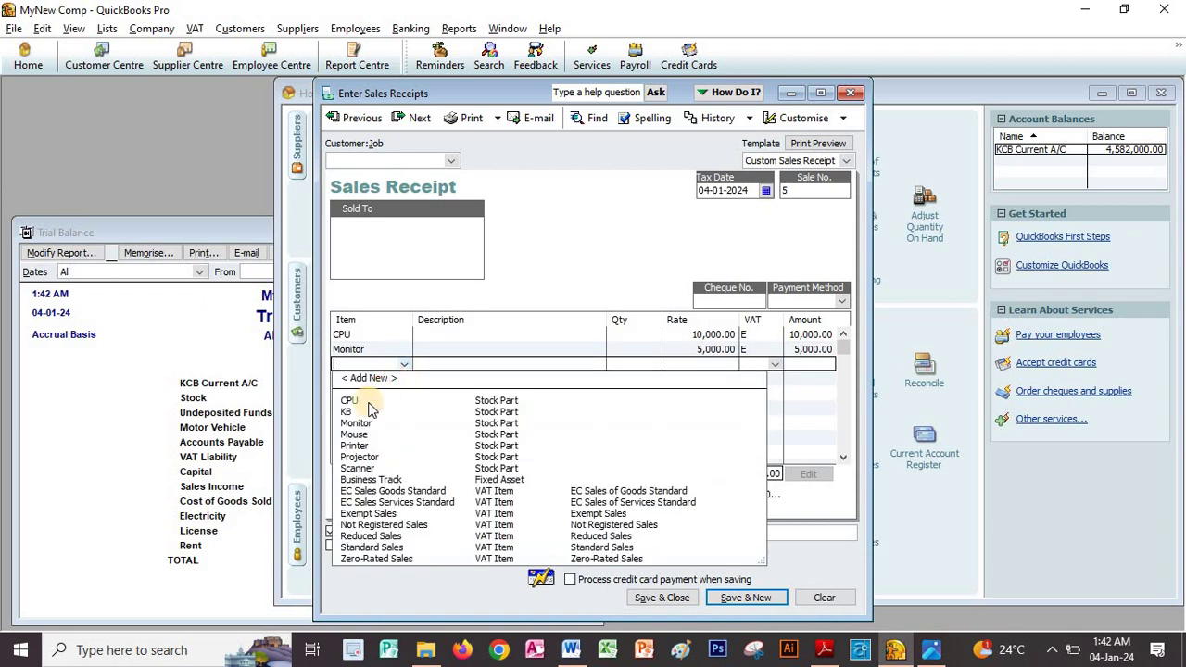
click(363, 404)
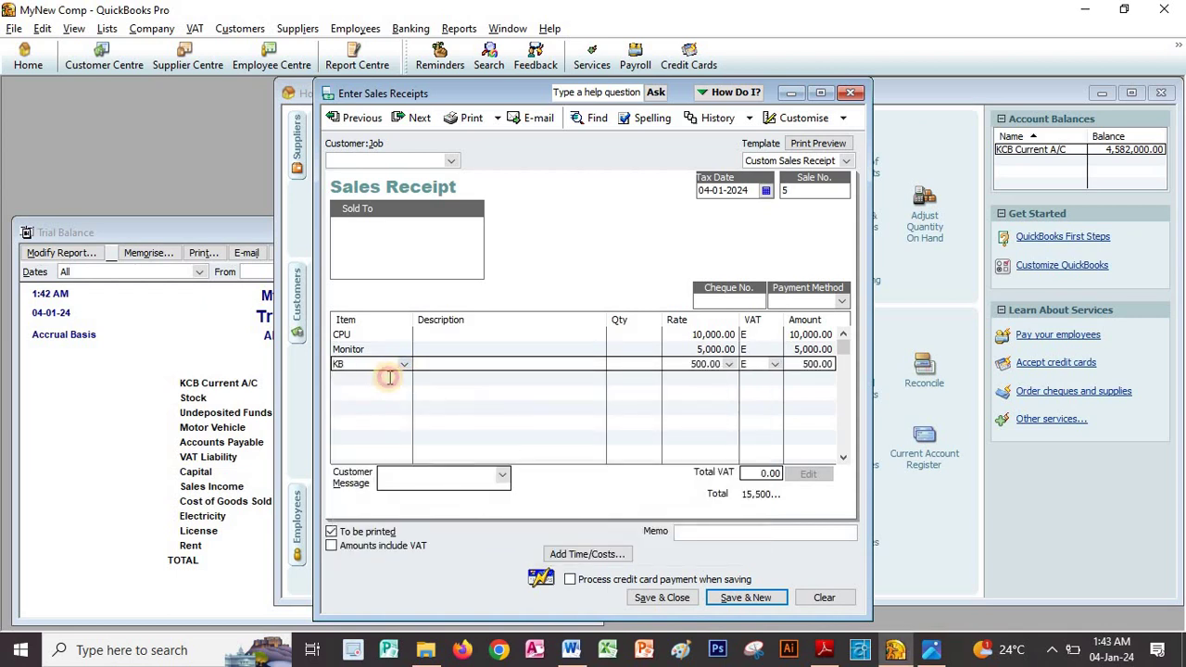
click(402, 380)
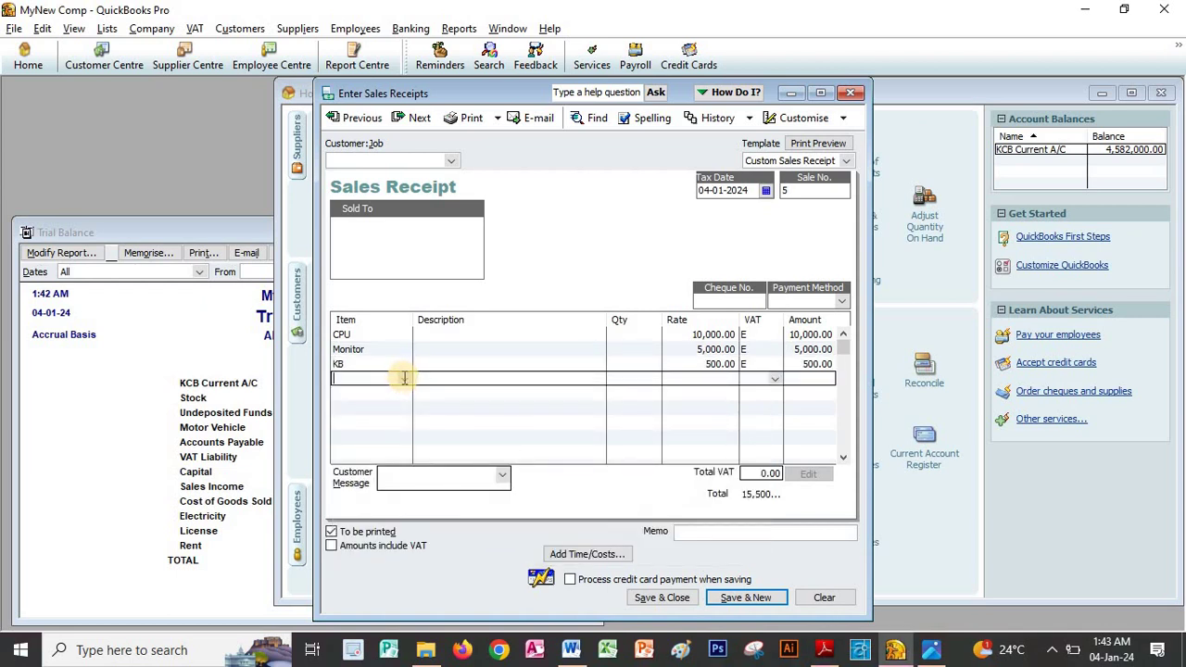
click(404, 380)
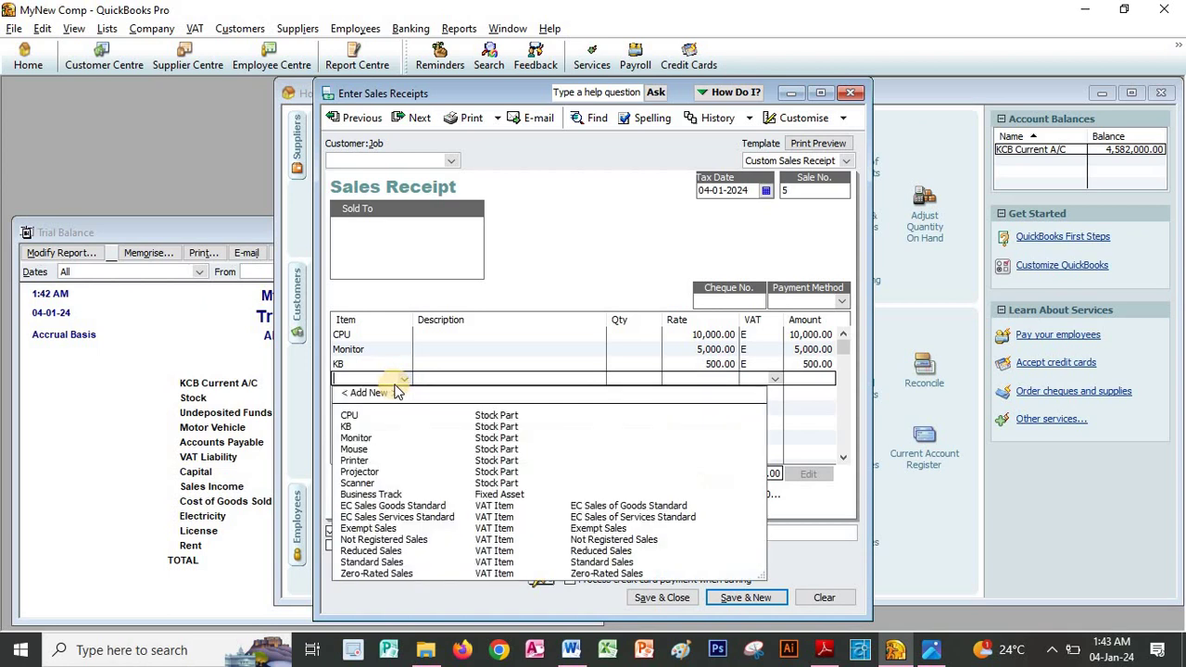
click(367, 472)
Check the day 11 quantities in the exercise PDF and set CPU to 4 and Monitor to 2 on sales receipt 5.
key(alt+Tab)
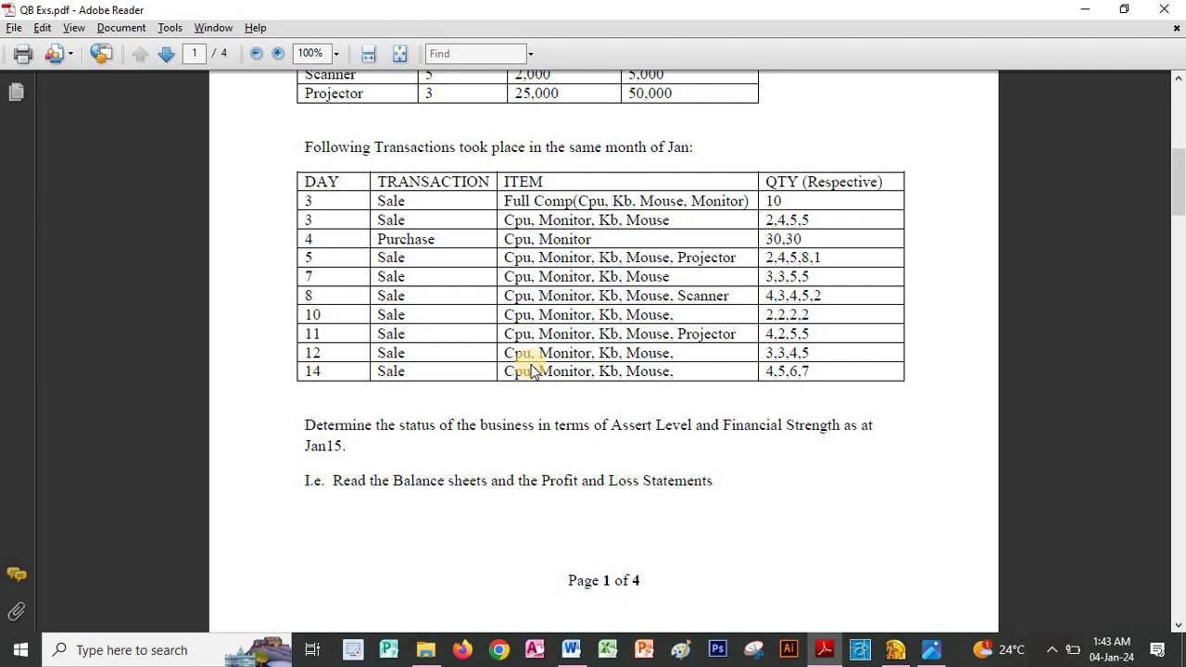
key(alt+Tab)
key(alt+Tab)
key(alt+Tab)
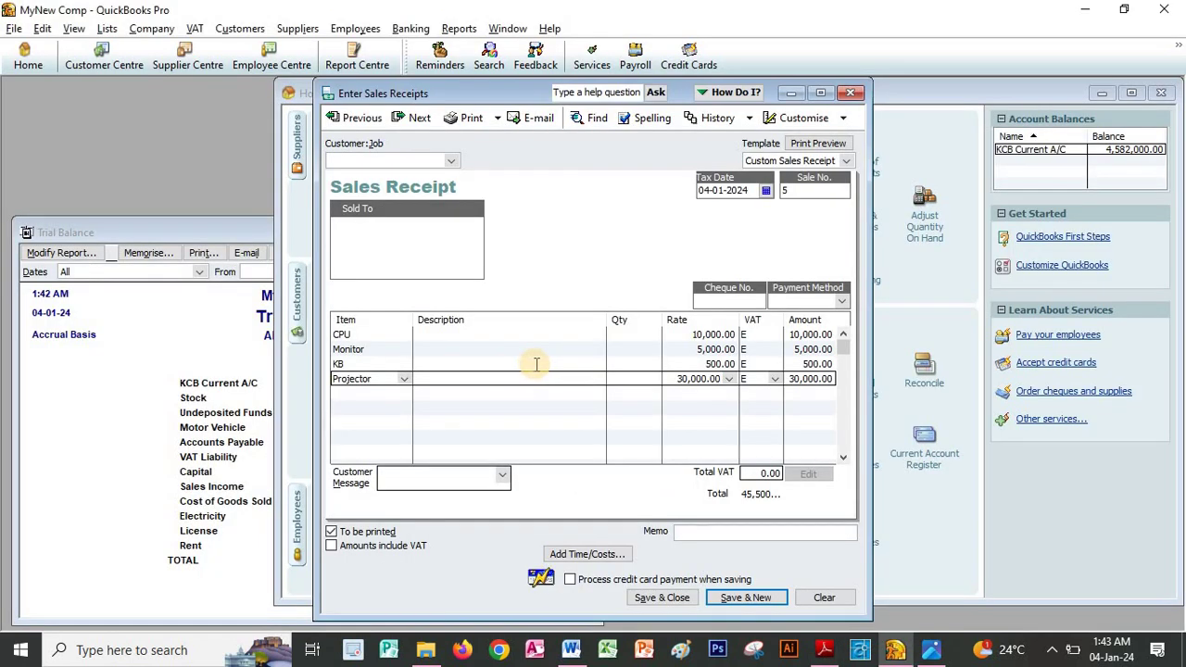
click(637, 334)
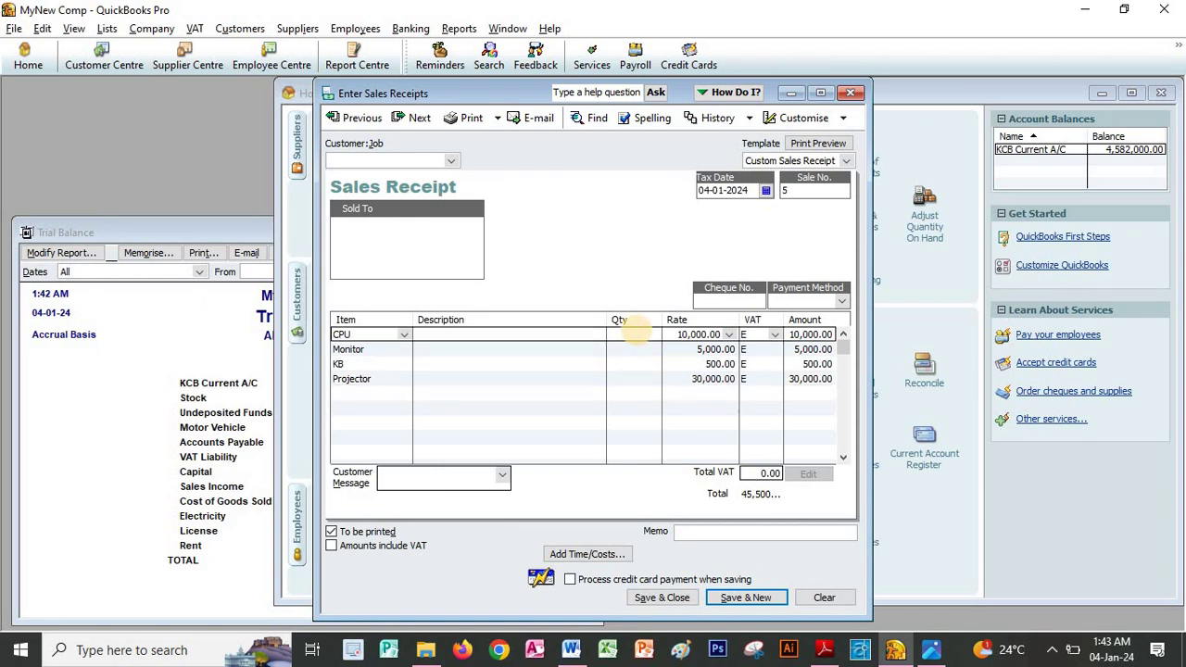
text(4)
key(Down)
text(2)
key(Down)
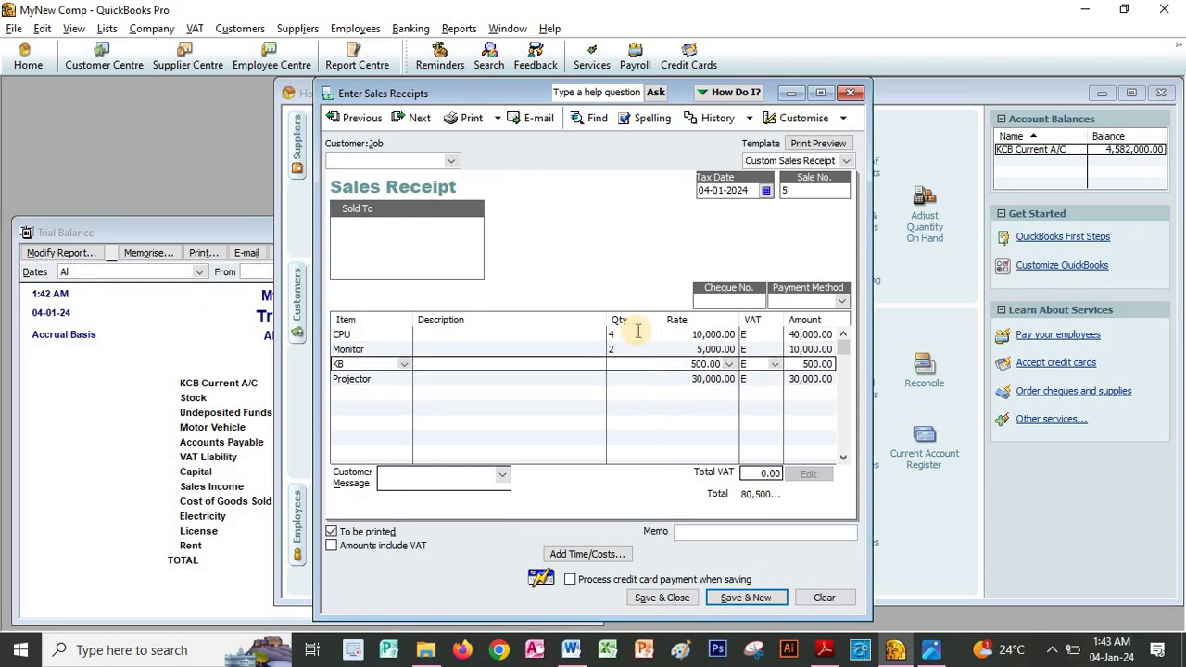
Recheck the day 11 quantities in the exercise PDF and set KB and the fourth item line to 5 each.
key(alt+Tab)
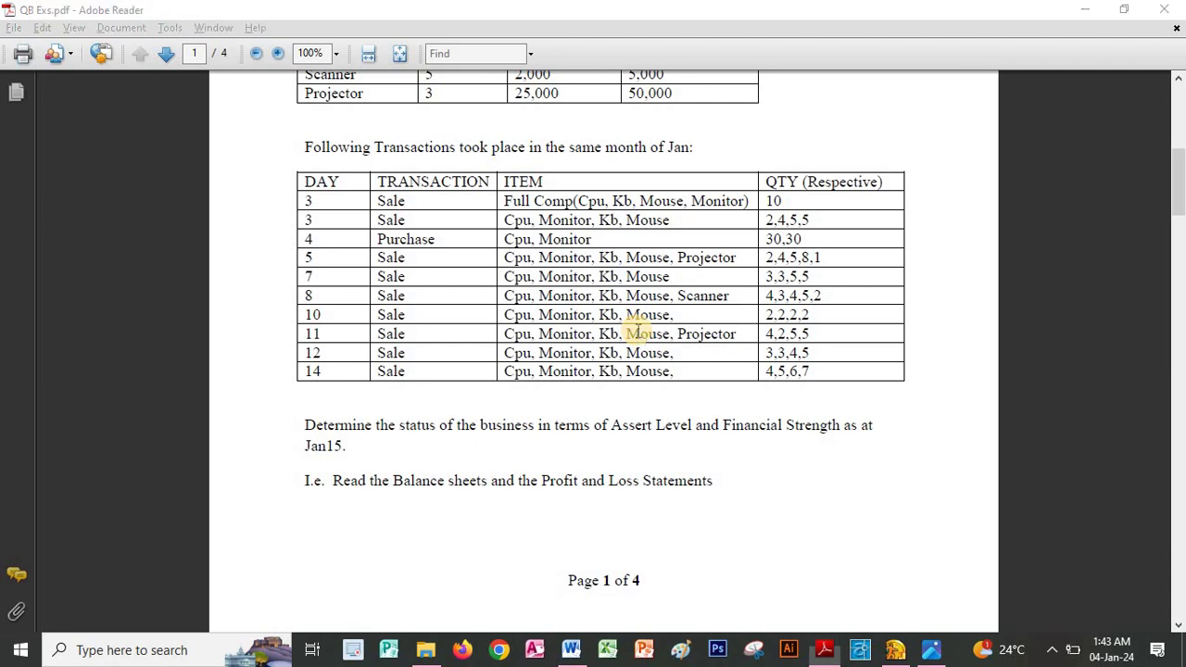
key(alt+Tab)
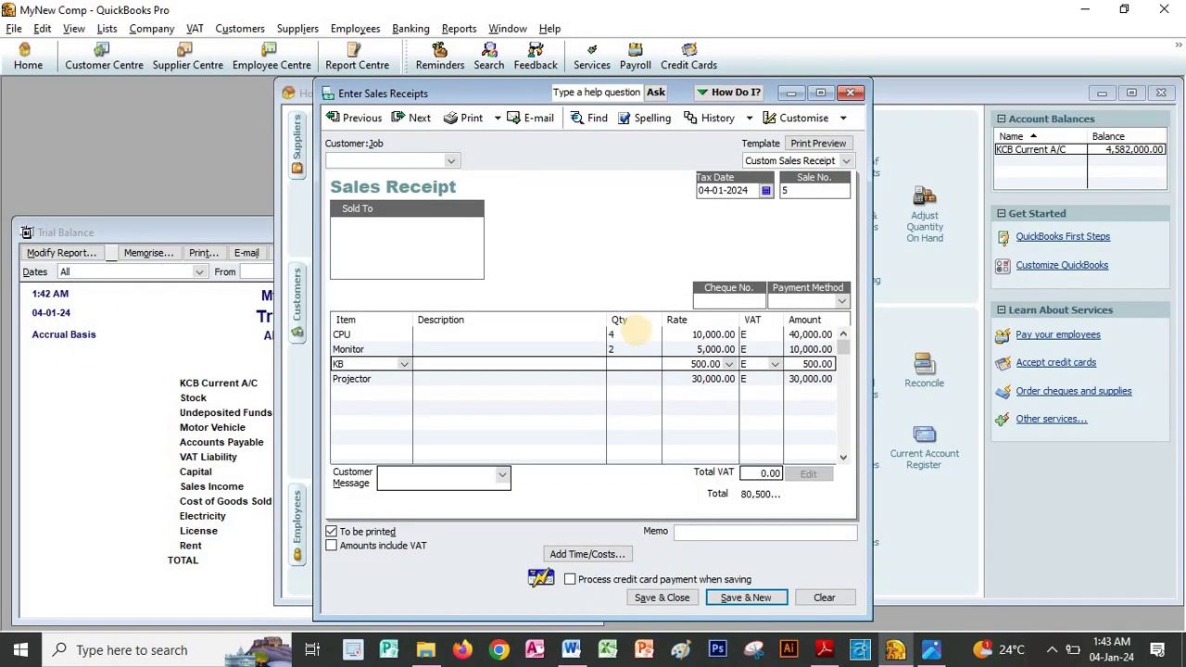
key(Down)
text(5)
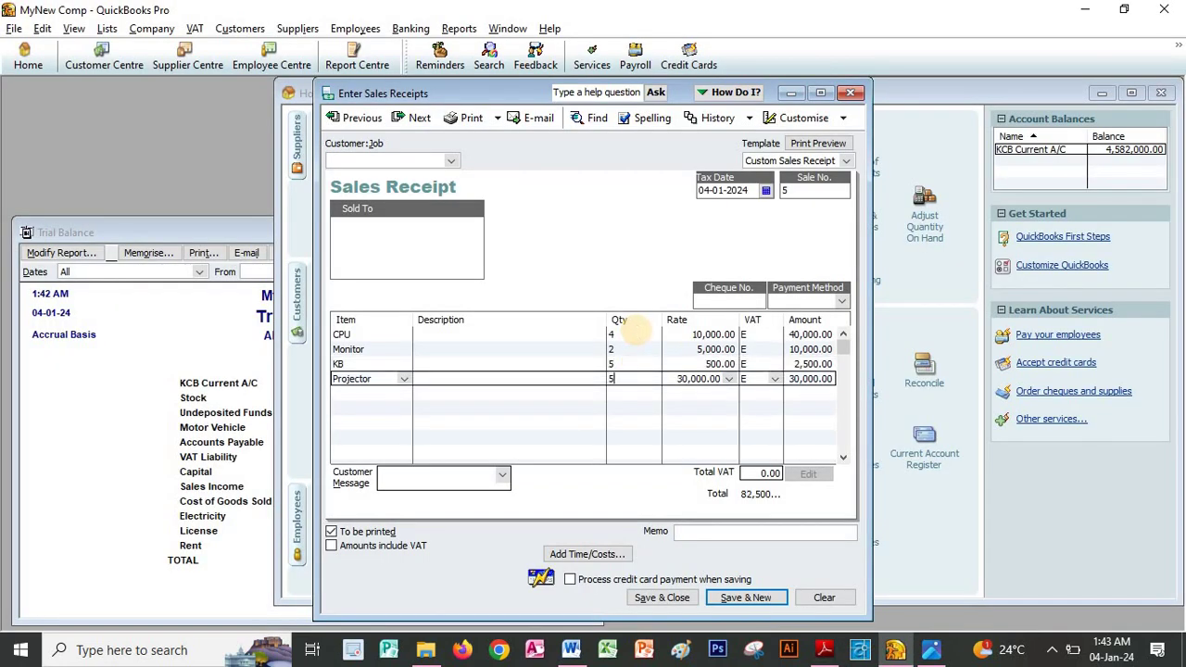
Compare sales receipt 5 with the day 11 items in the exercise PDF and change the fourth line's item to Mouse.
key(alt+Tab)
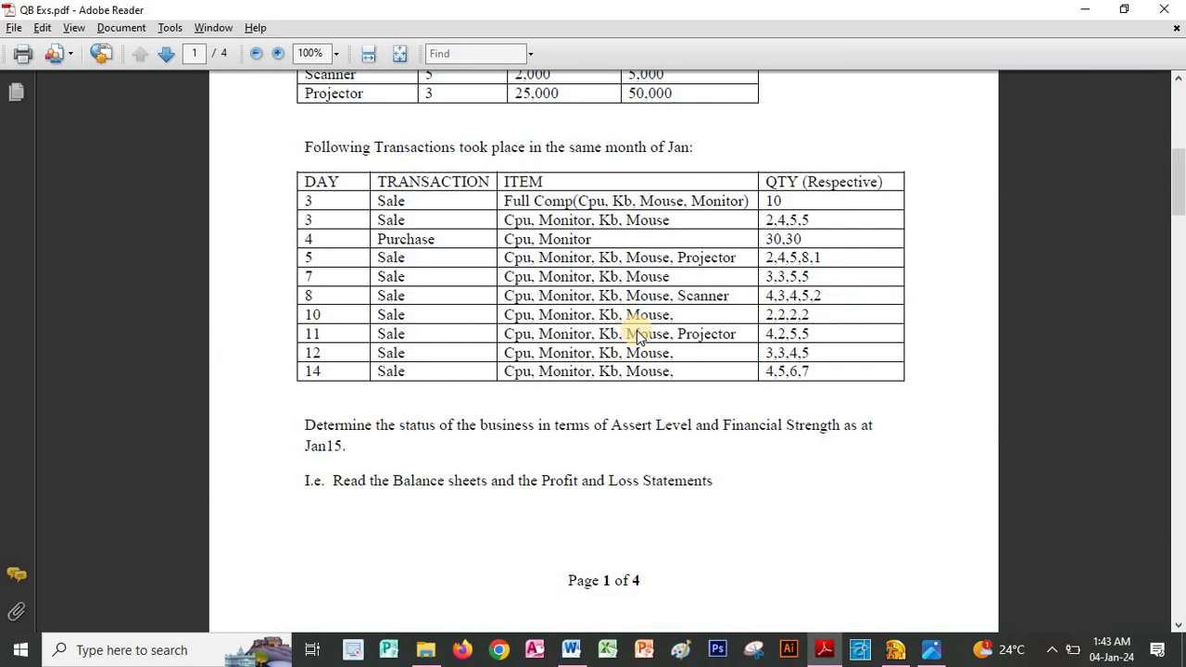
key(alt+Tab)
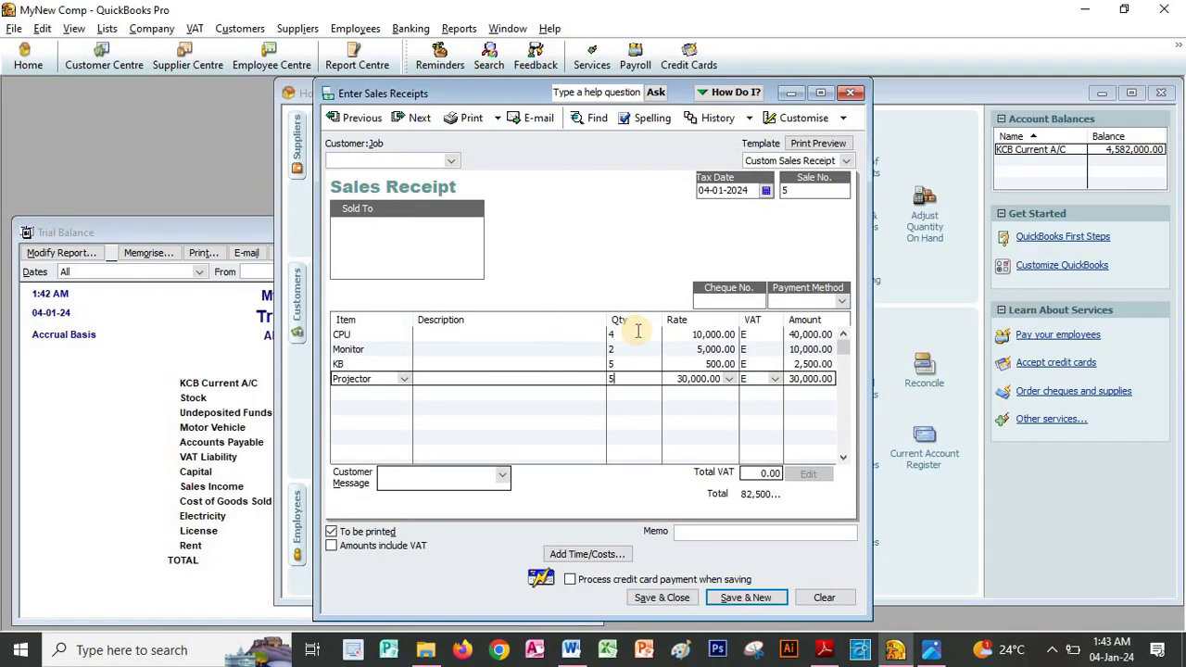
key(alt+Tab)
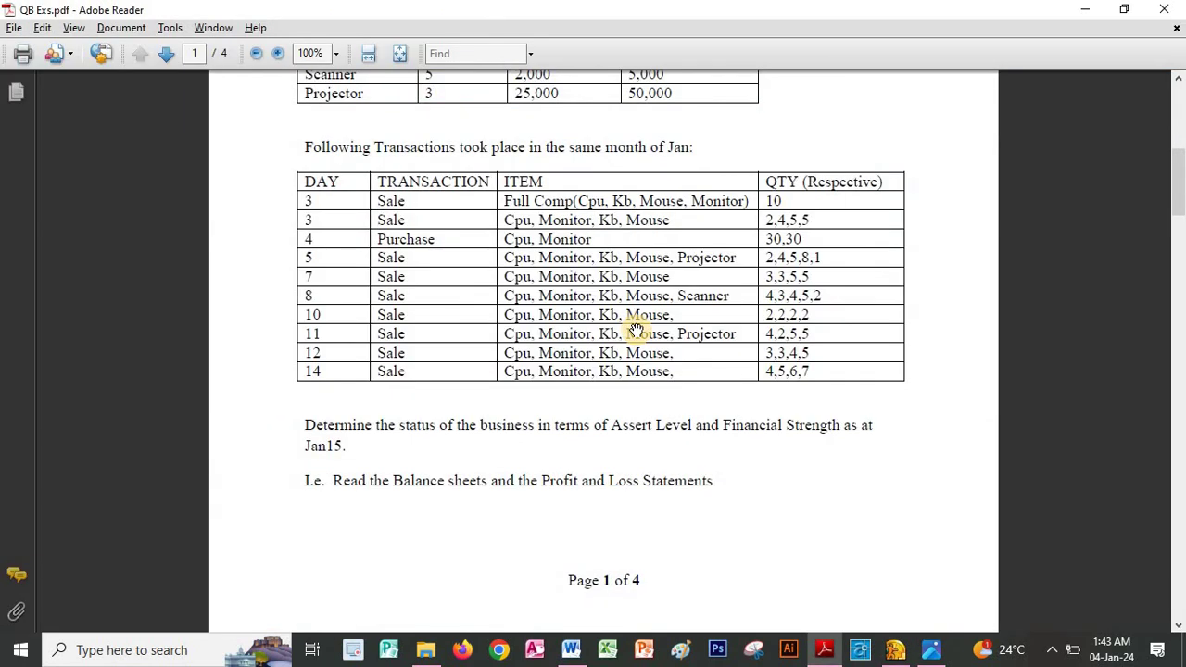
key(alt+Tab)
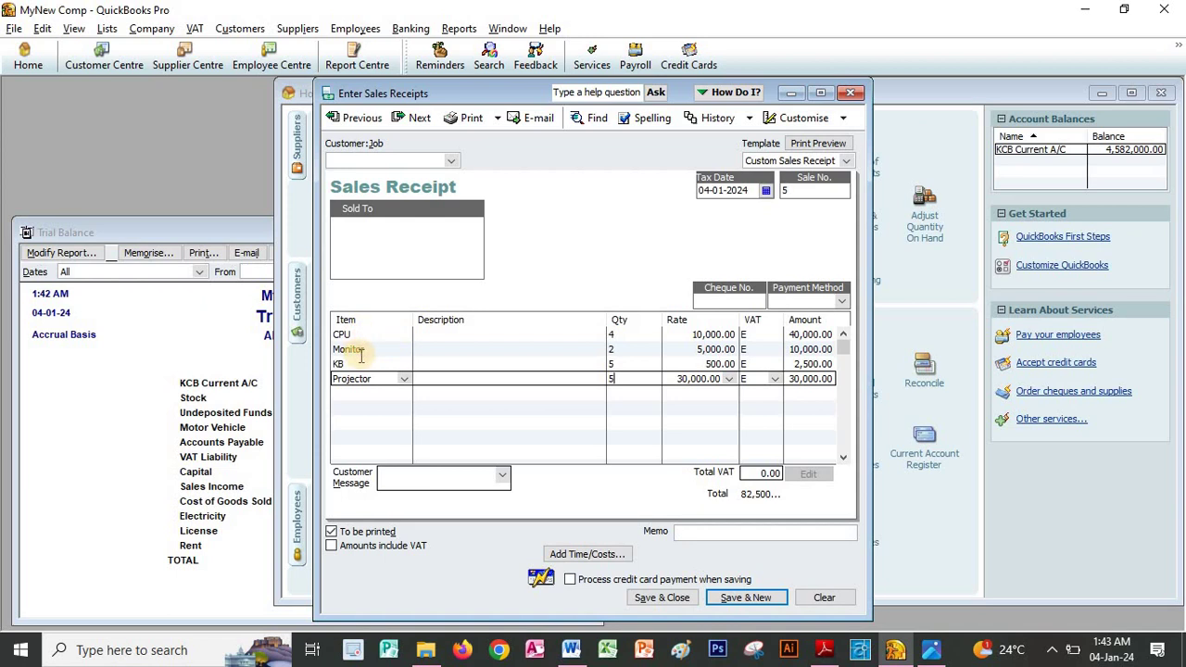
click(404, 379)
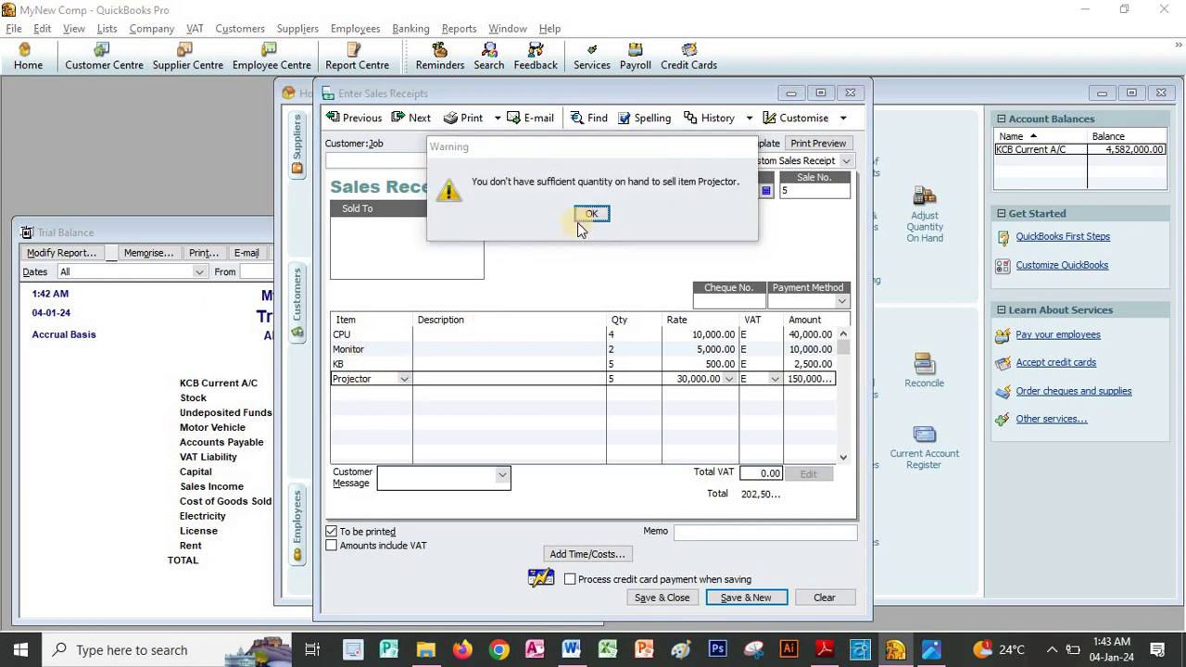
click(587, 211)
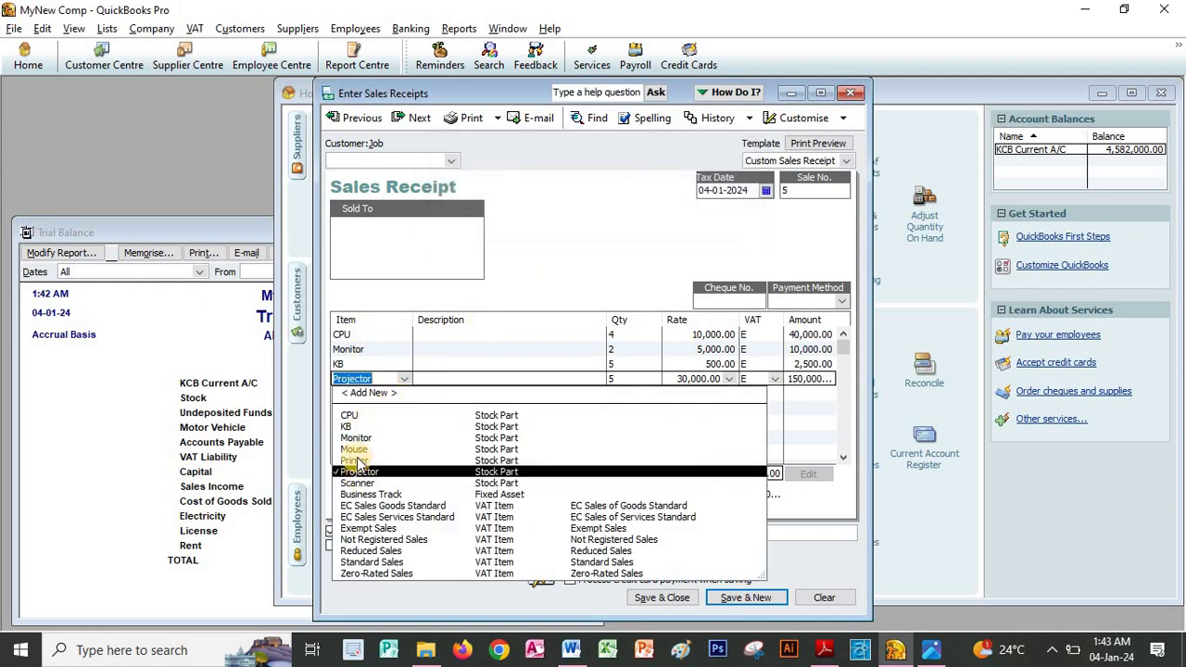
click(356, 450)
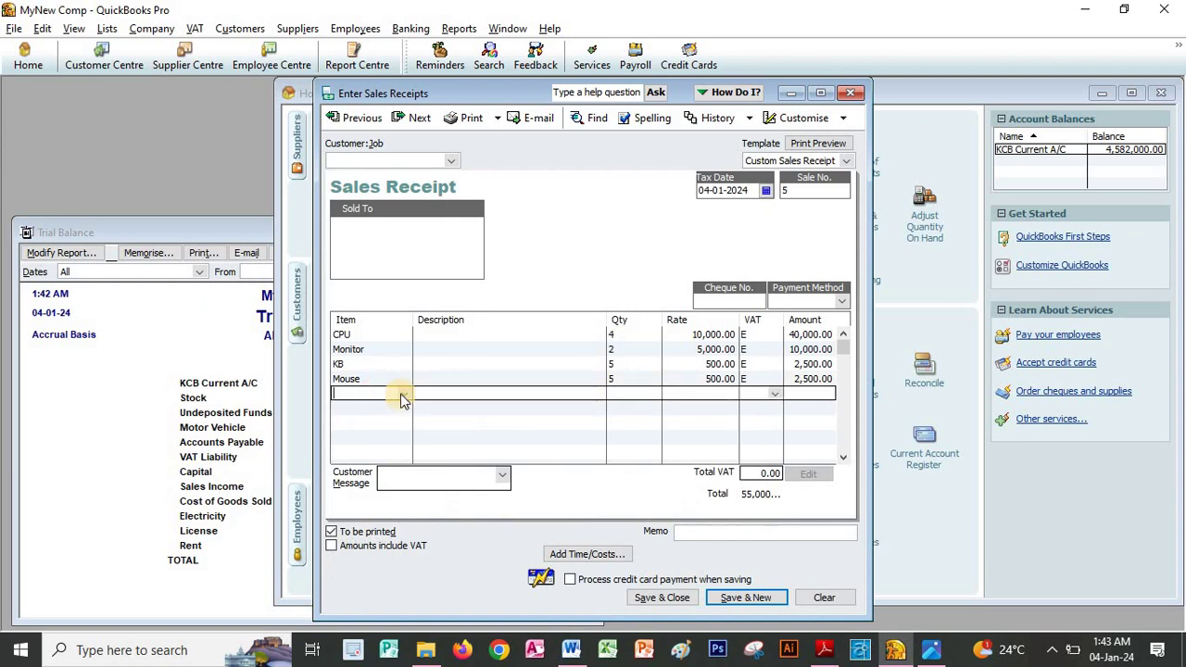
Add Projector with quantity 1 as the fifth line of sales receipt 5, and save and close the receipt.
click(405, 394)
click(356, 487)
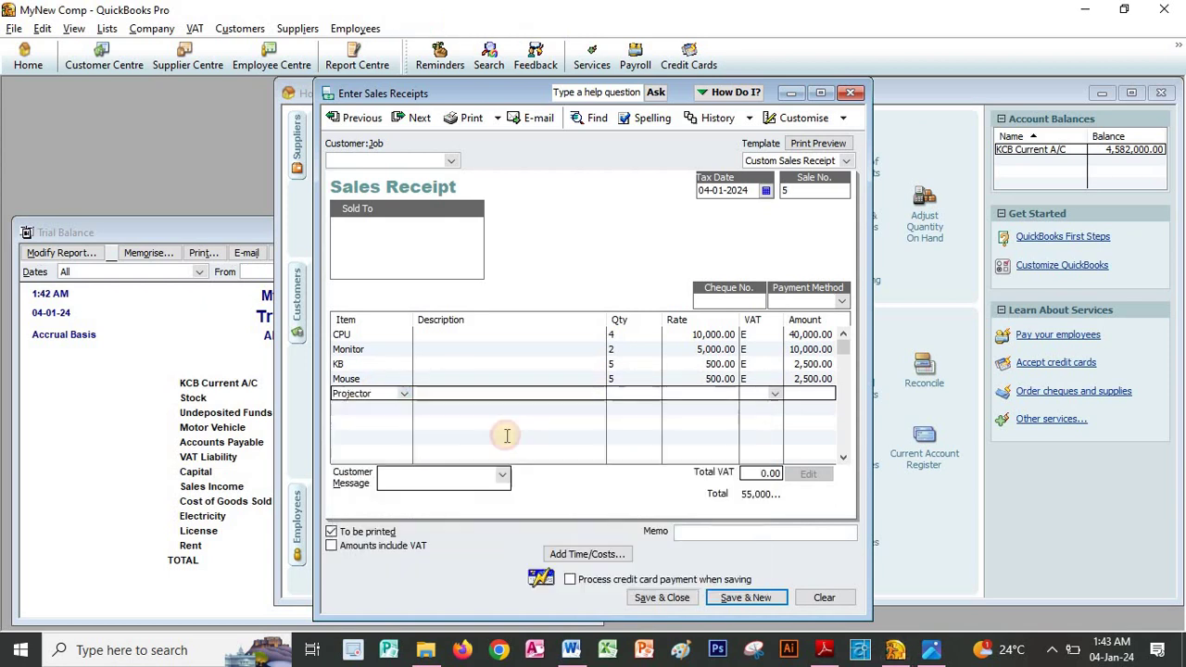
click(619, 393)
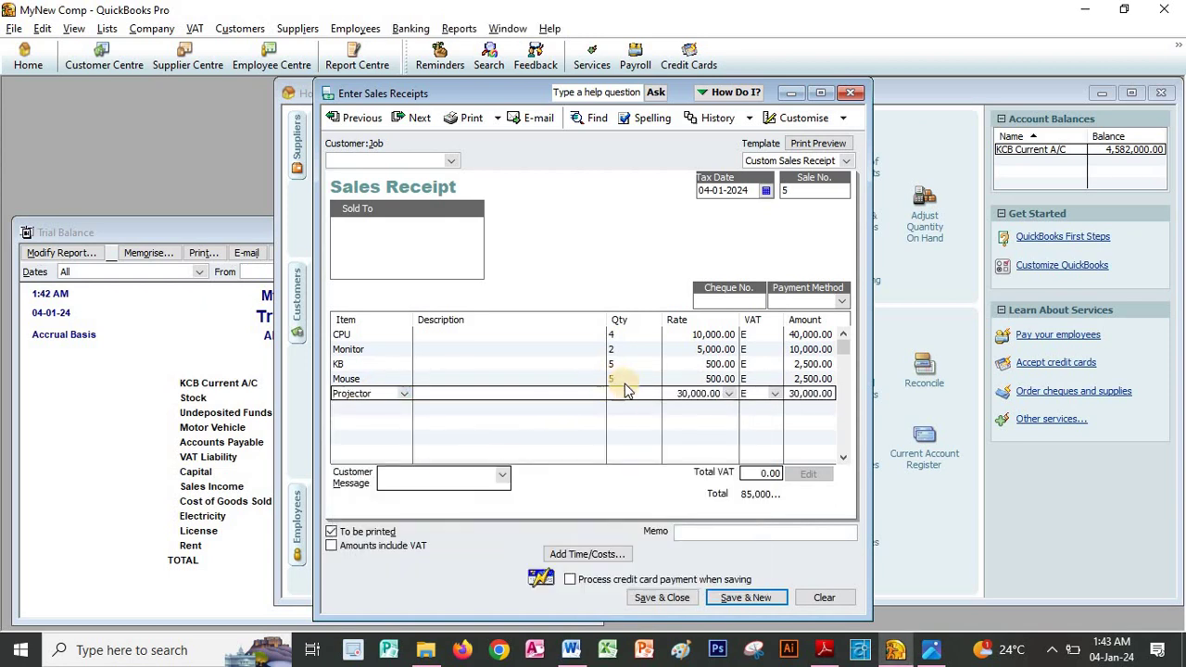
text(1)
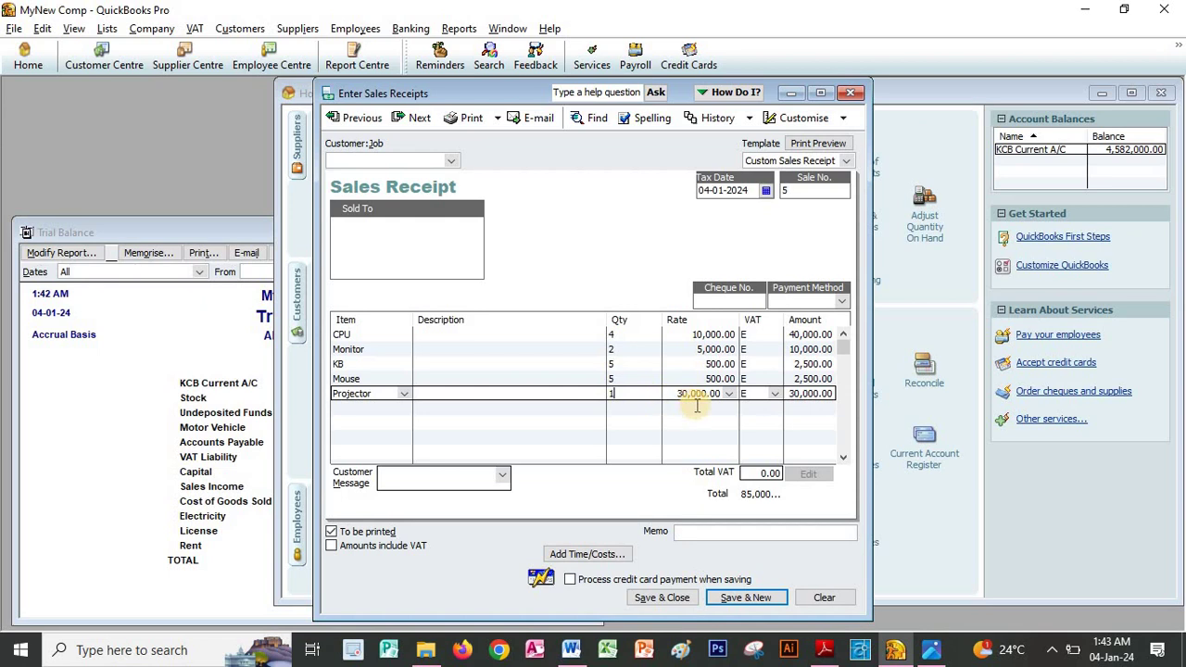
click(669, 598)
Open a new sales receipt and check the day 14 sale's items in the exercise PDF.
key(alt+Tab)
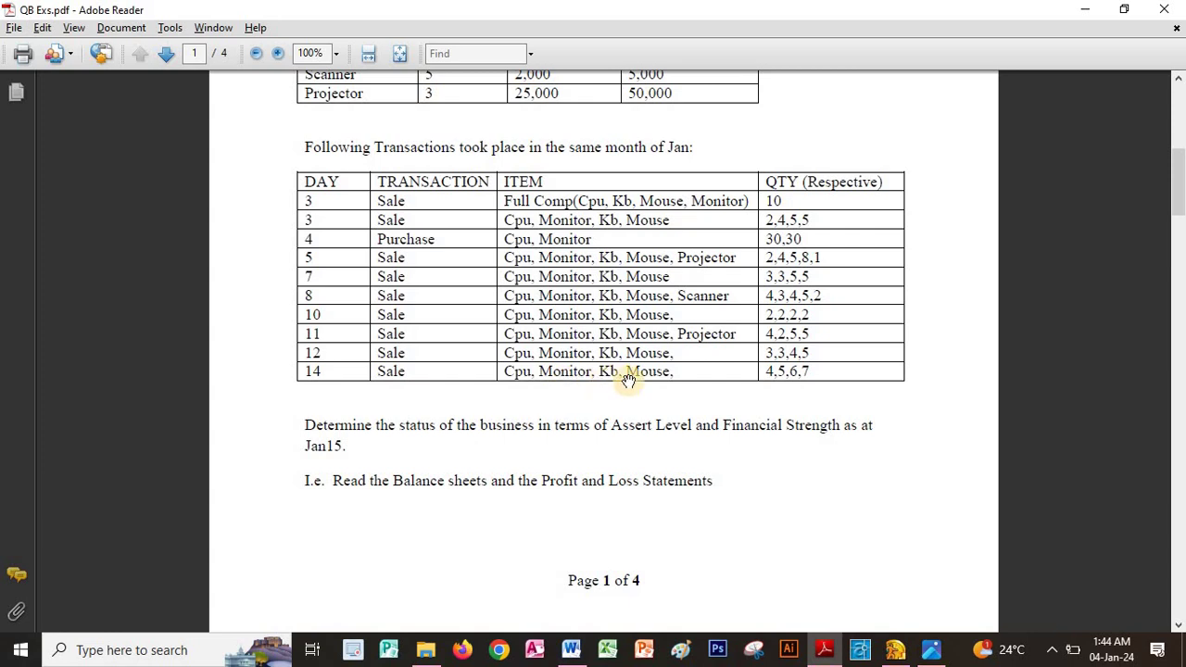
key(alt+Tab)
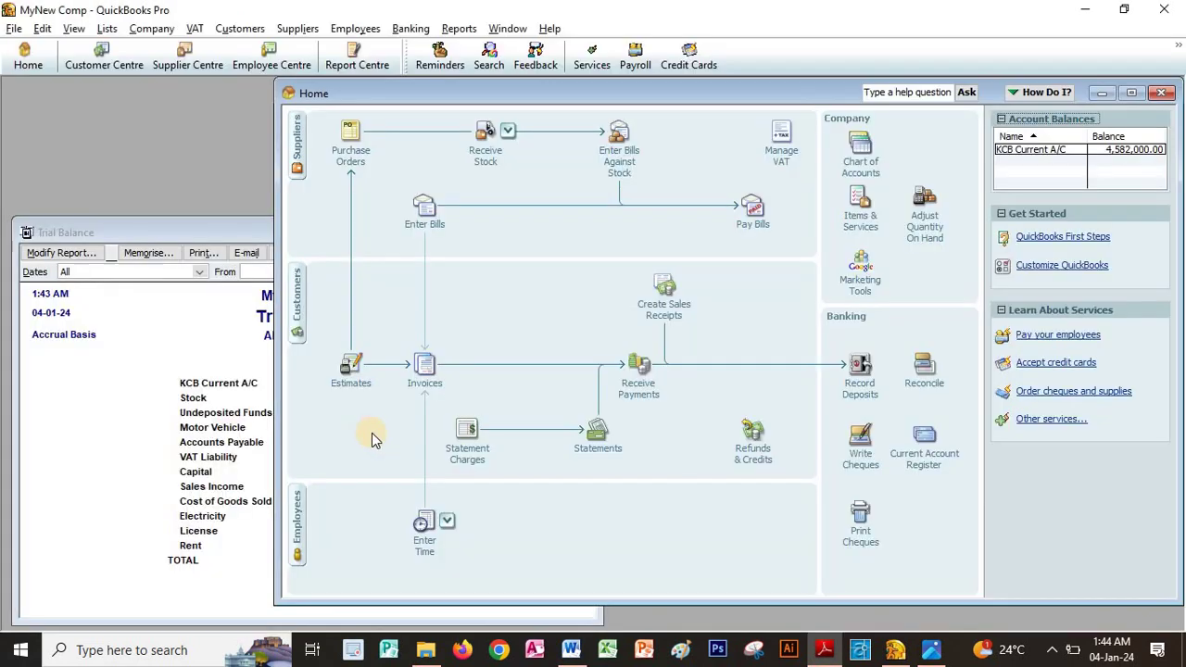
click(664, 315)
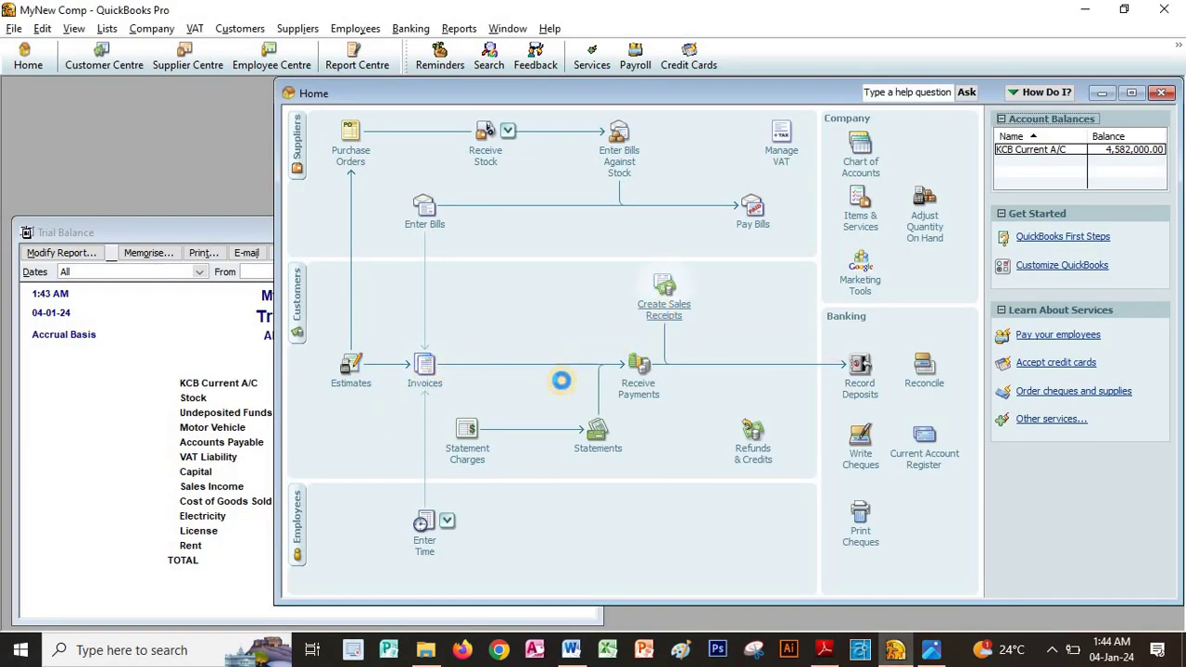
key(alt+Tab)
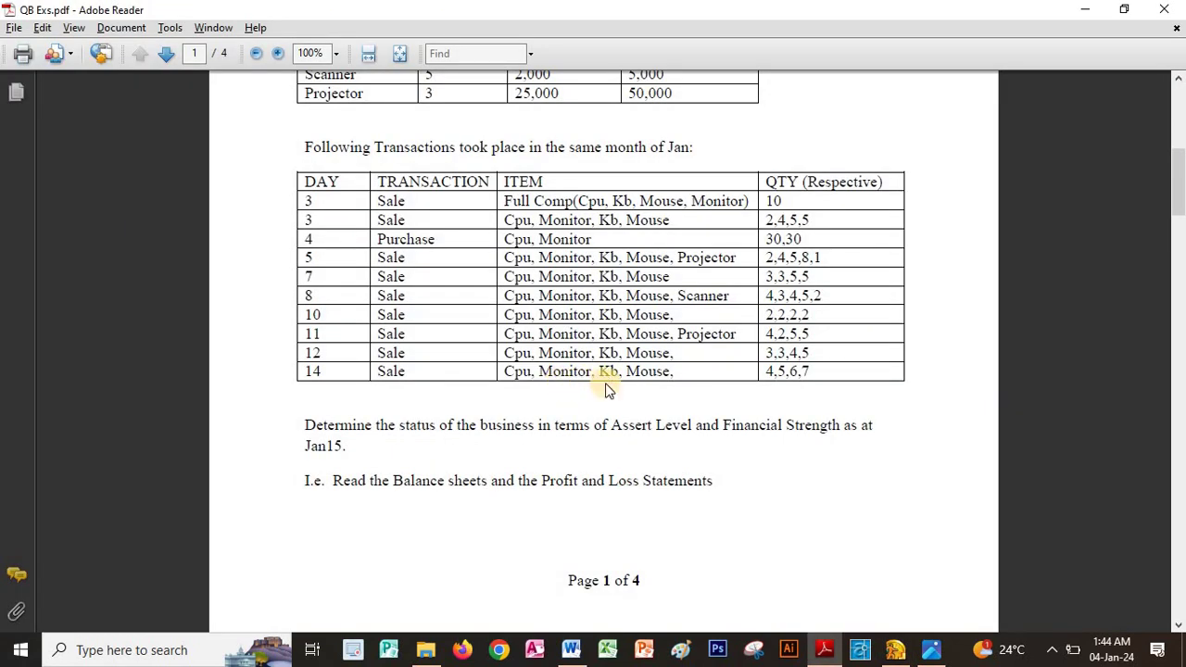
key(alt+Tab)
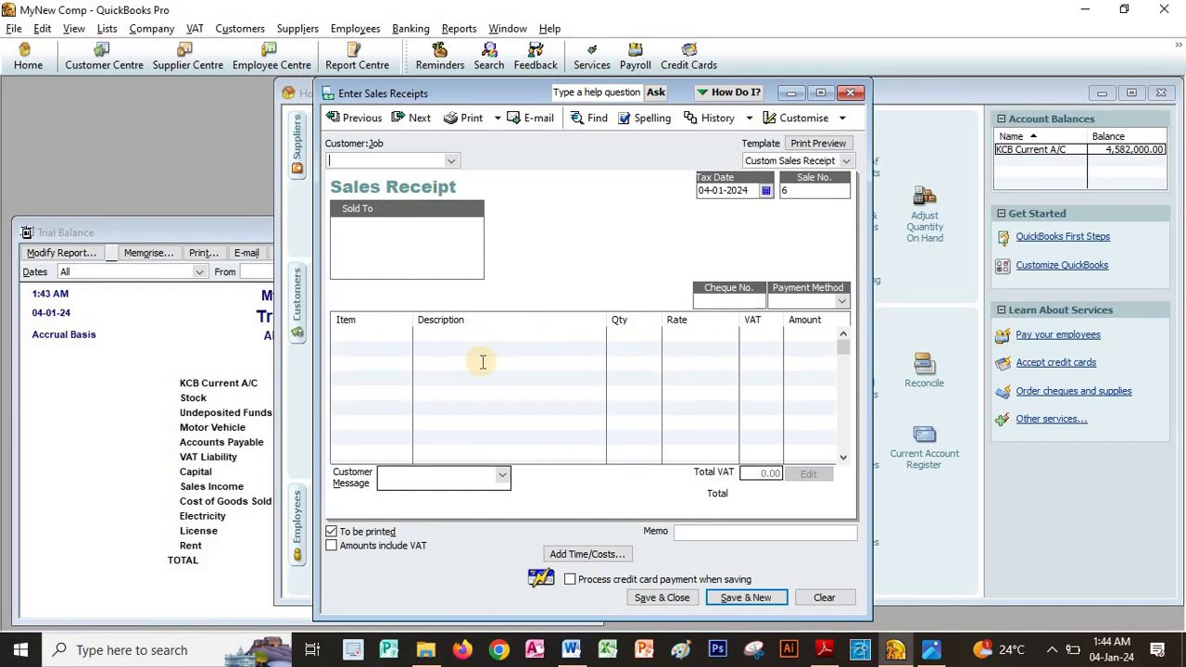
Enter CPU, Monitor, KB and Mouse as the four item lines of sales receipt 6.
click(398, 337)
click(408, 335)
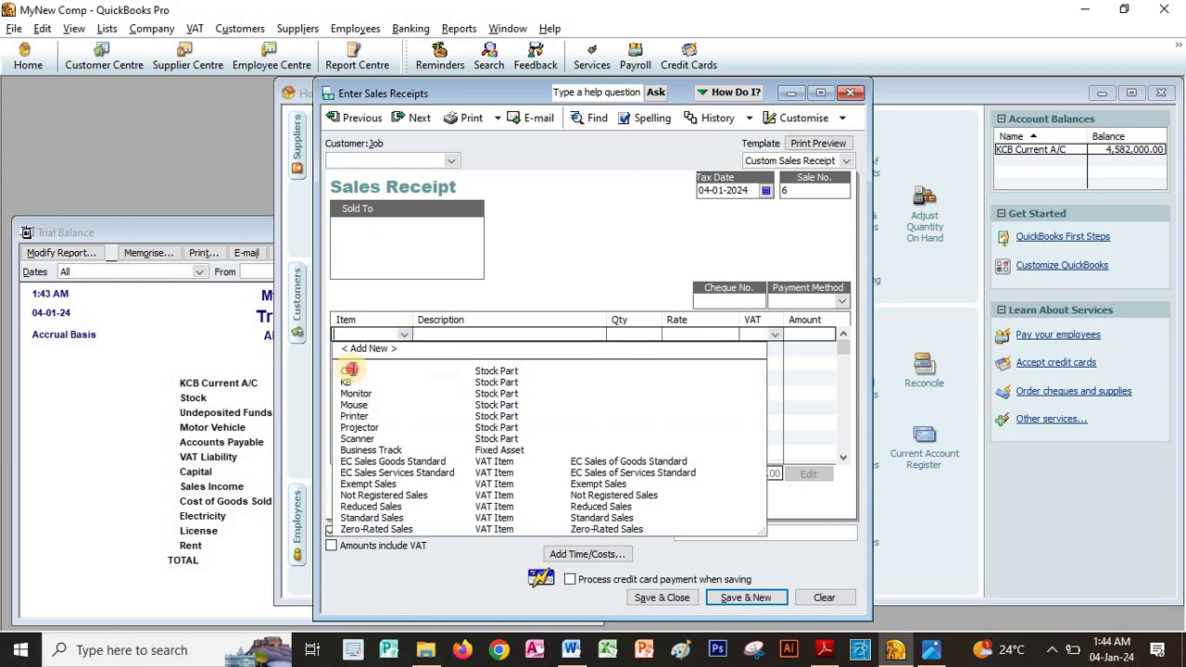
click(348, 372)
click(405, 357)
click(408, 352)
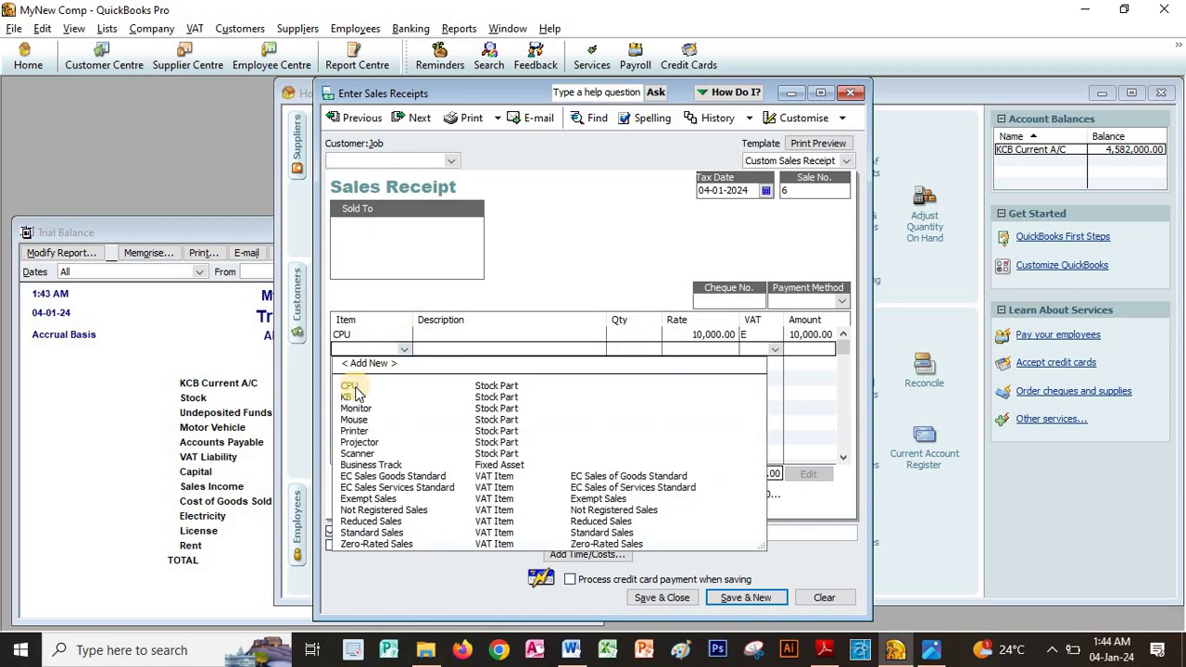
click(354, 409)
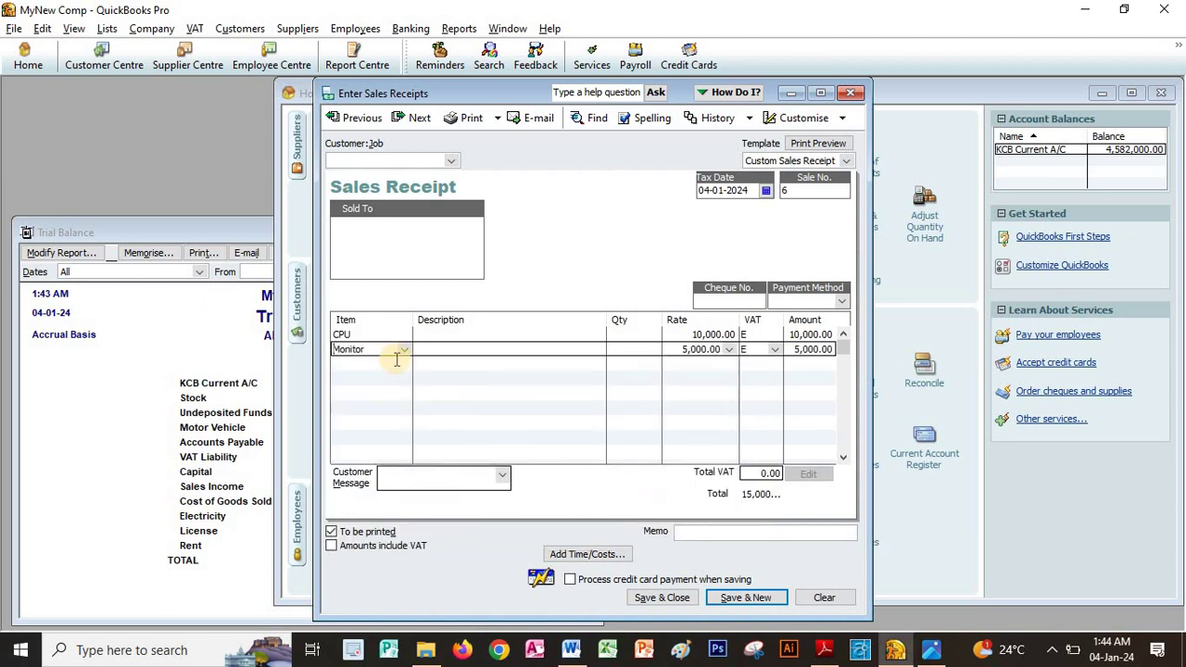
click(399, 364)
click(404, 364)
click(352, 412)
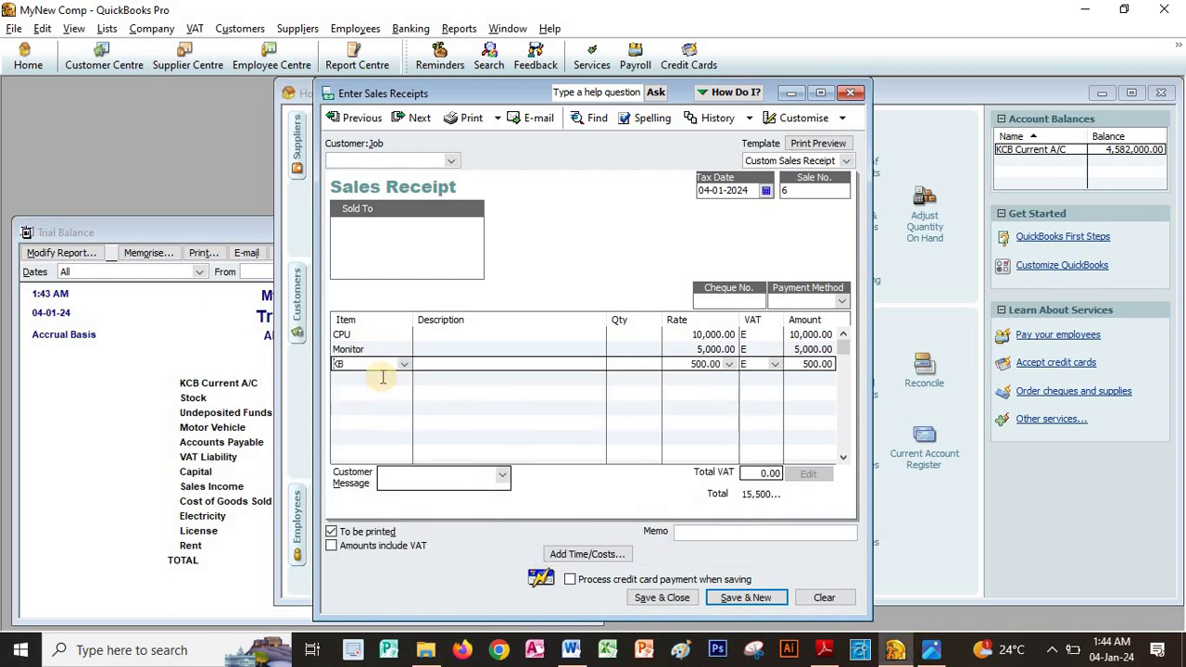
click(398, 378)
click(404, 378)
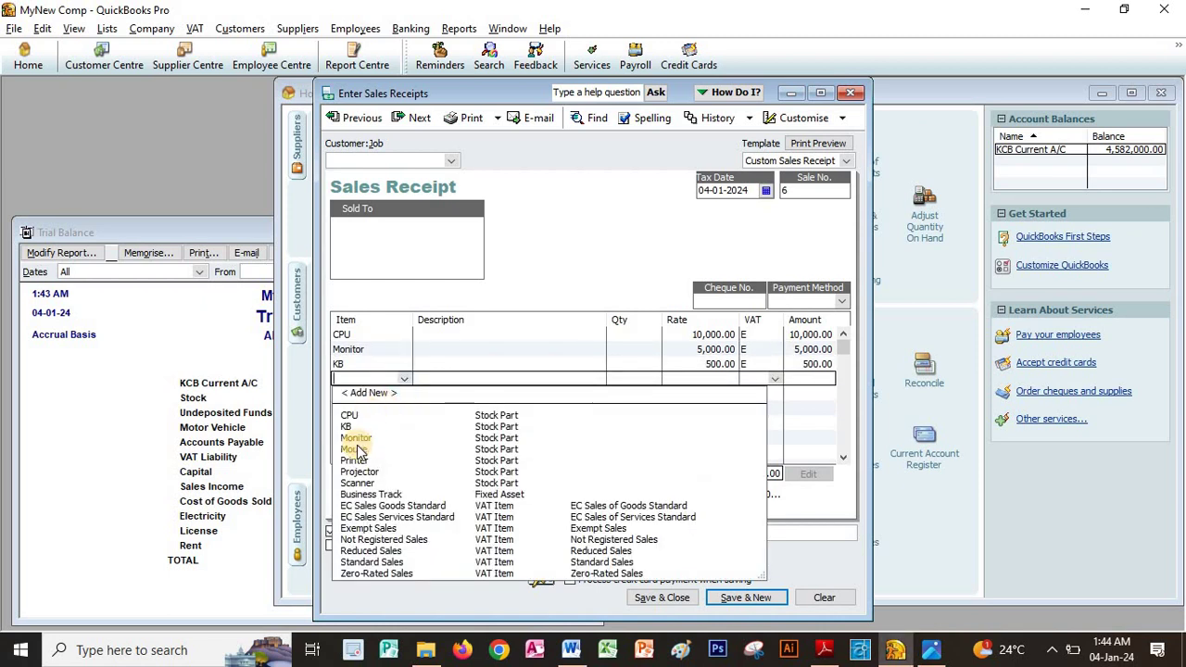
click(357, 451)
Check the day 14 quantities in the exercise PDF and set the CPU quantity to 4 on sales receipt 6.
key(alt+Tab)
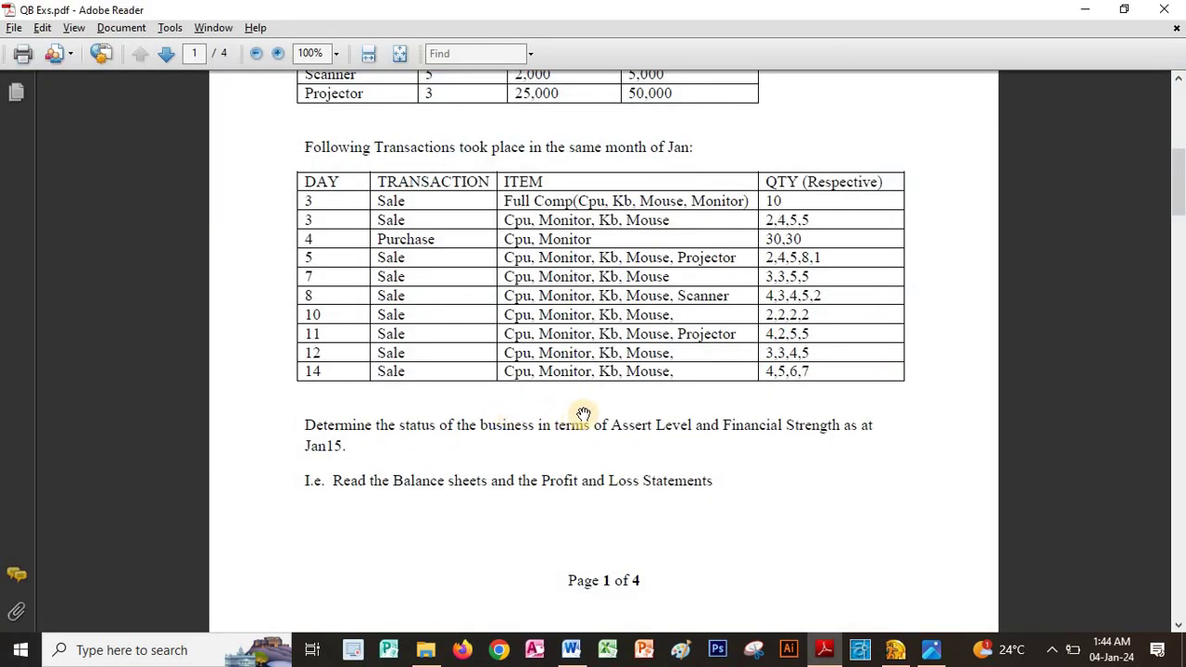
key(alt+Tab)
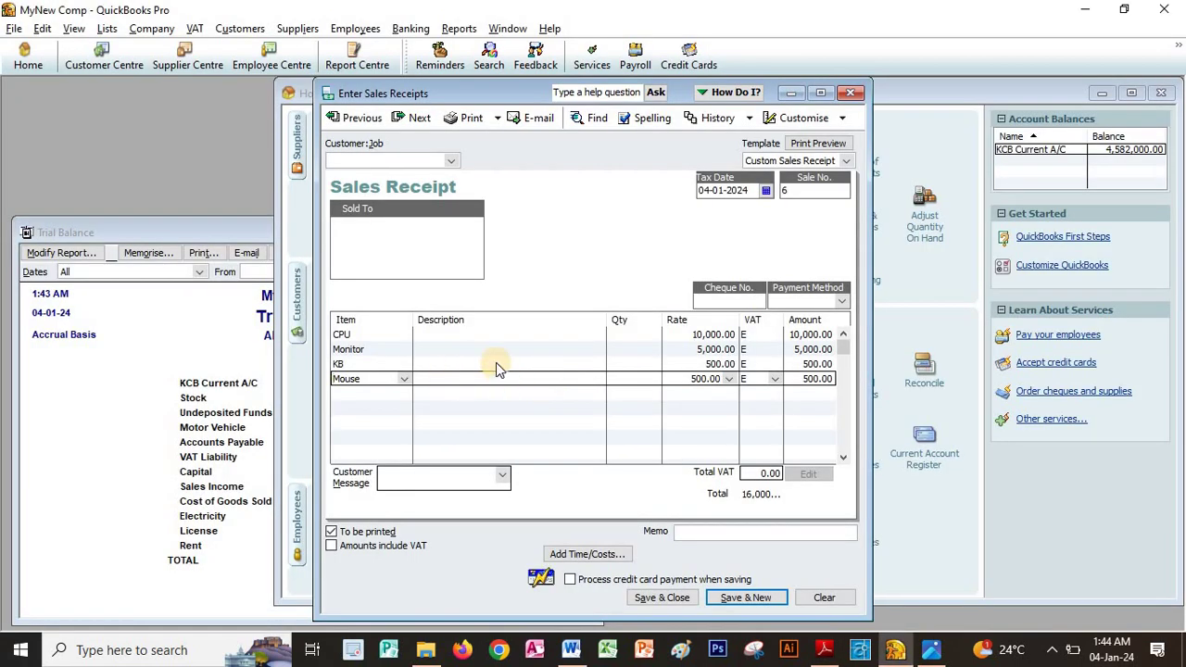
click(622, 336)
text(4)
key(Down)
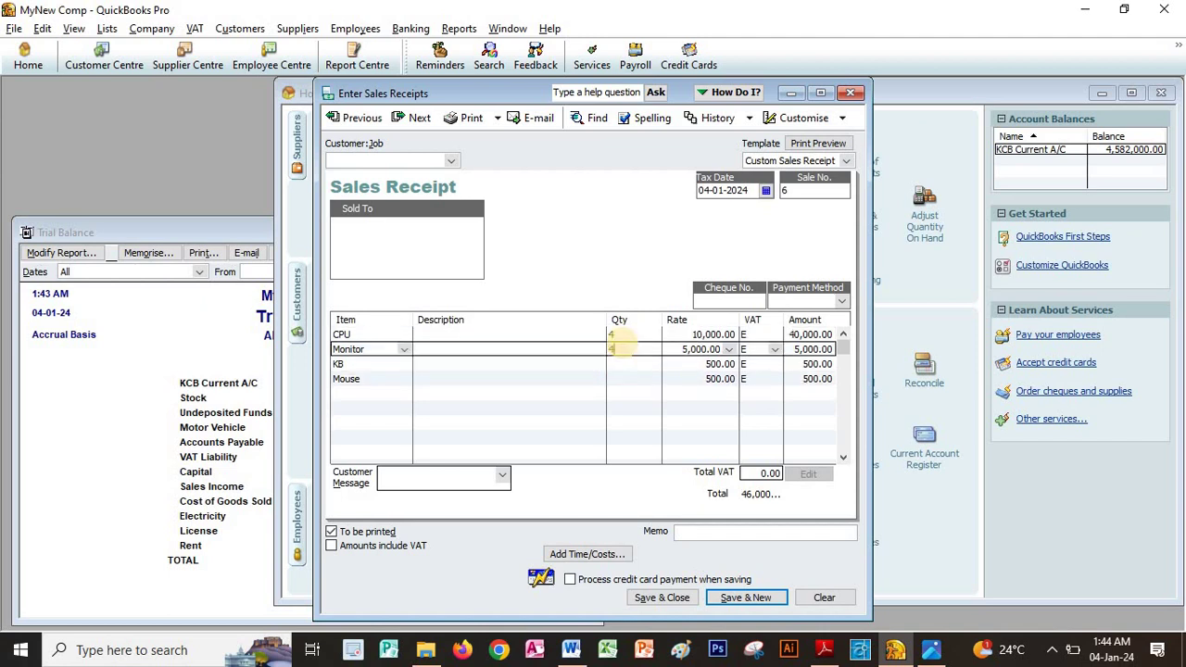
text(45)
key(Tab)
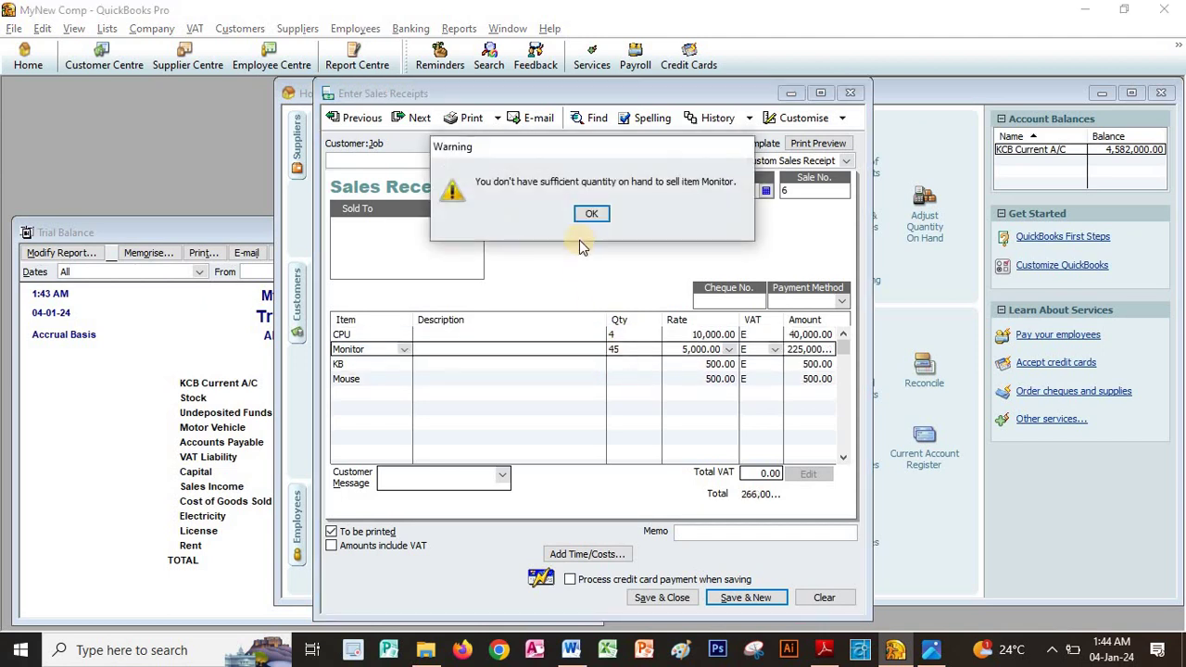
click(593, 215)
Set Monitor to 5, KB to 6 and Mouse to 7 on sales receipt 6, and save and close it.
click(638, 352)
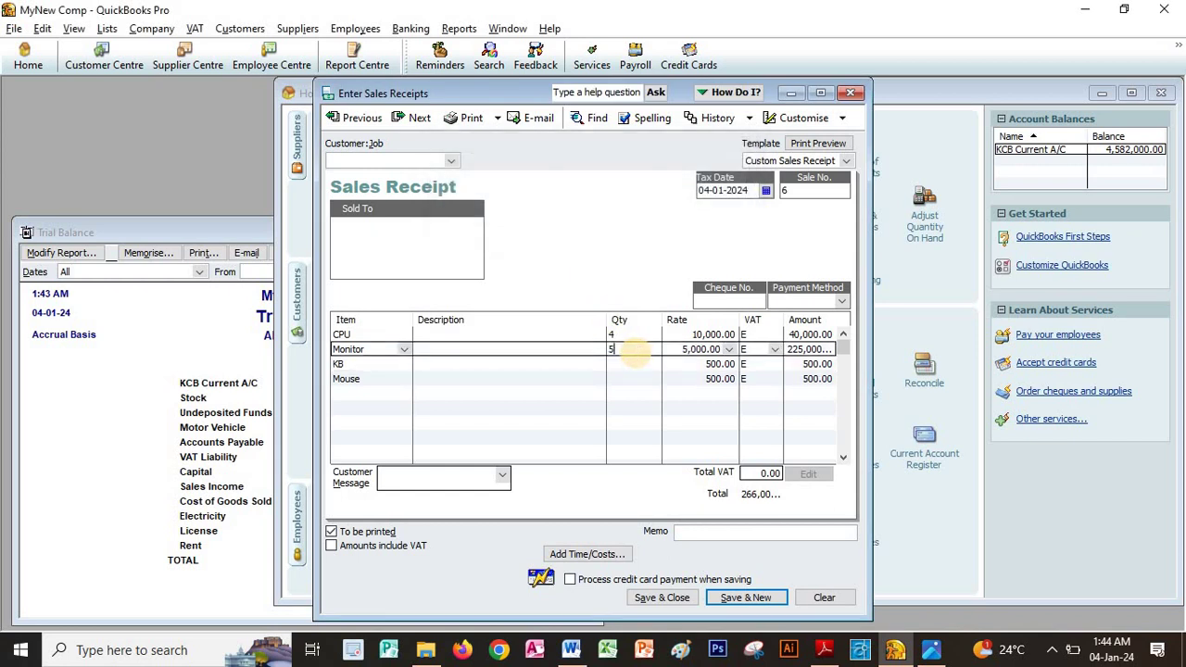
text(5)
key(Down)
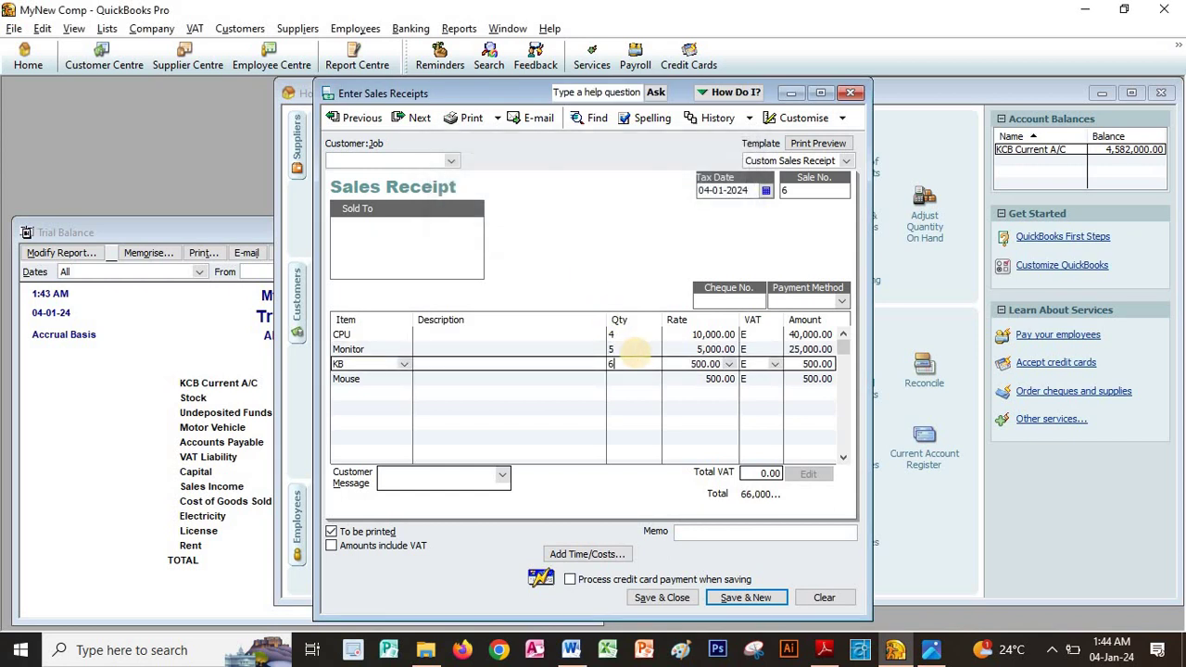
text(6)
key(Down)
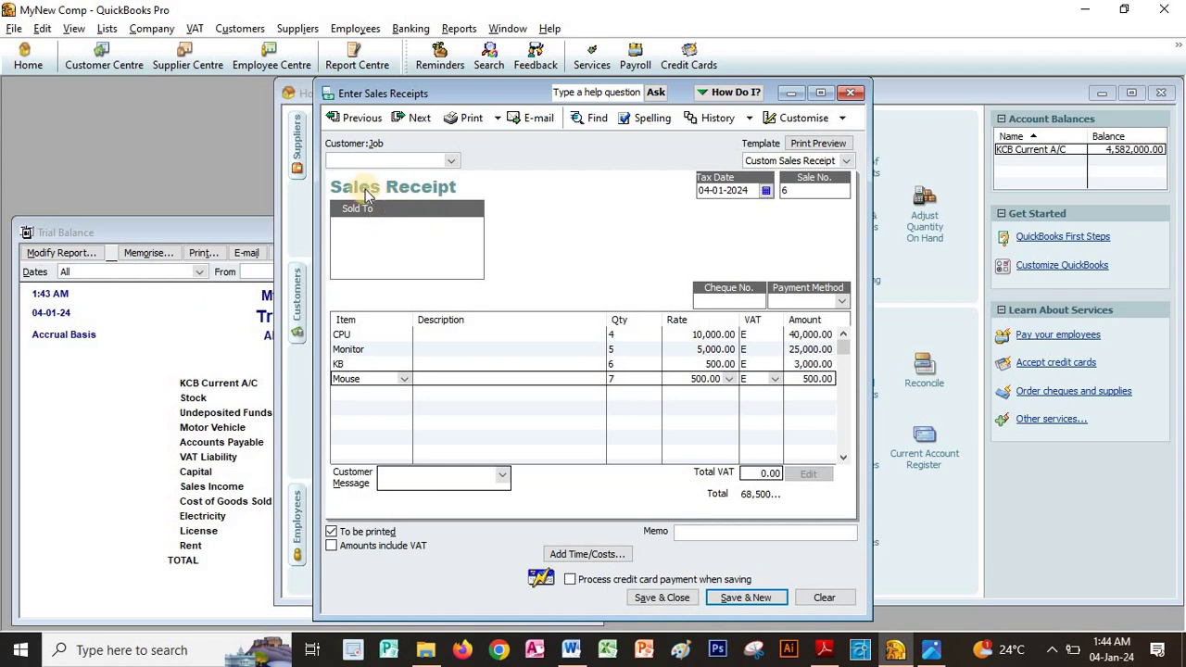
click(690, 602)
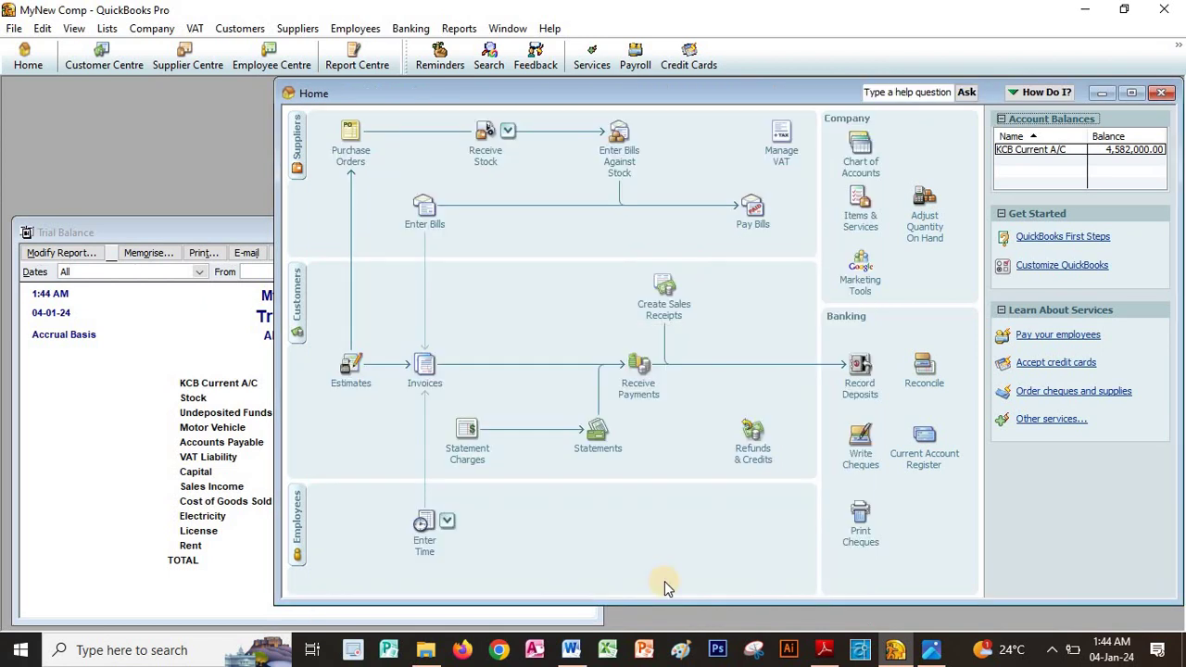
Check the day 12 sale in the exercise PDF and start a new sales receipt with CPU as the first item.
key(alt+Tab)
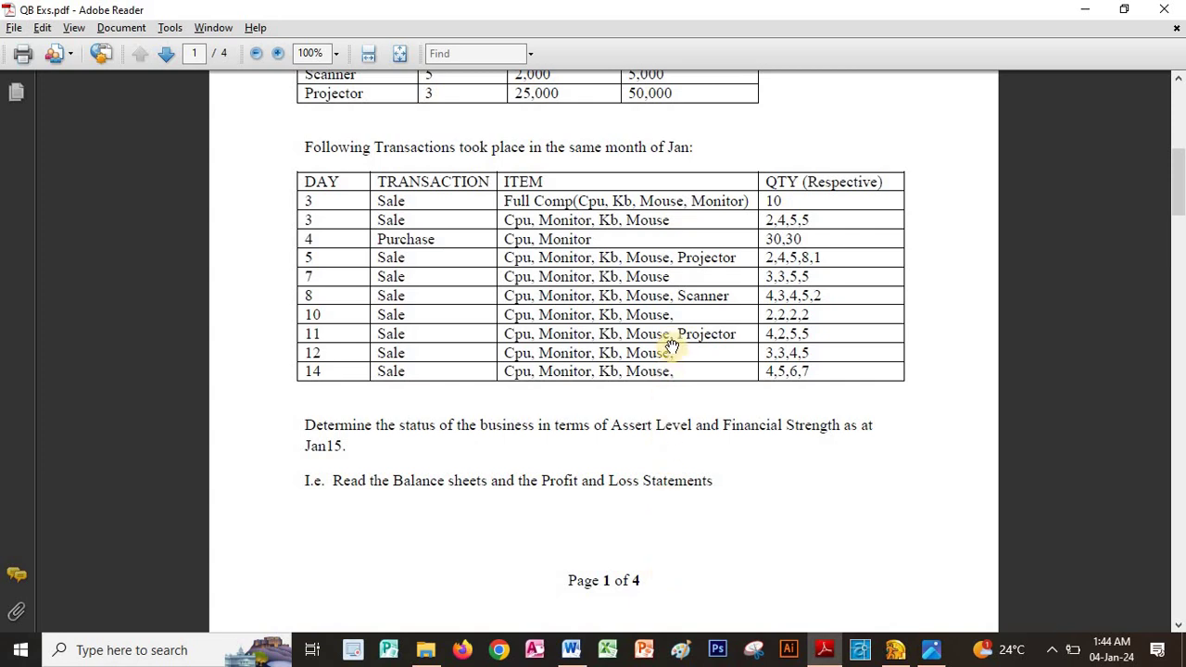
key(alt+Tab)
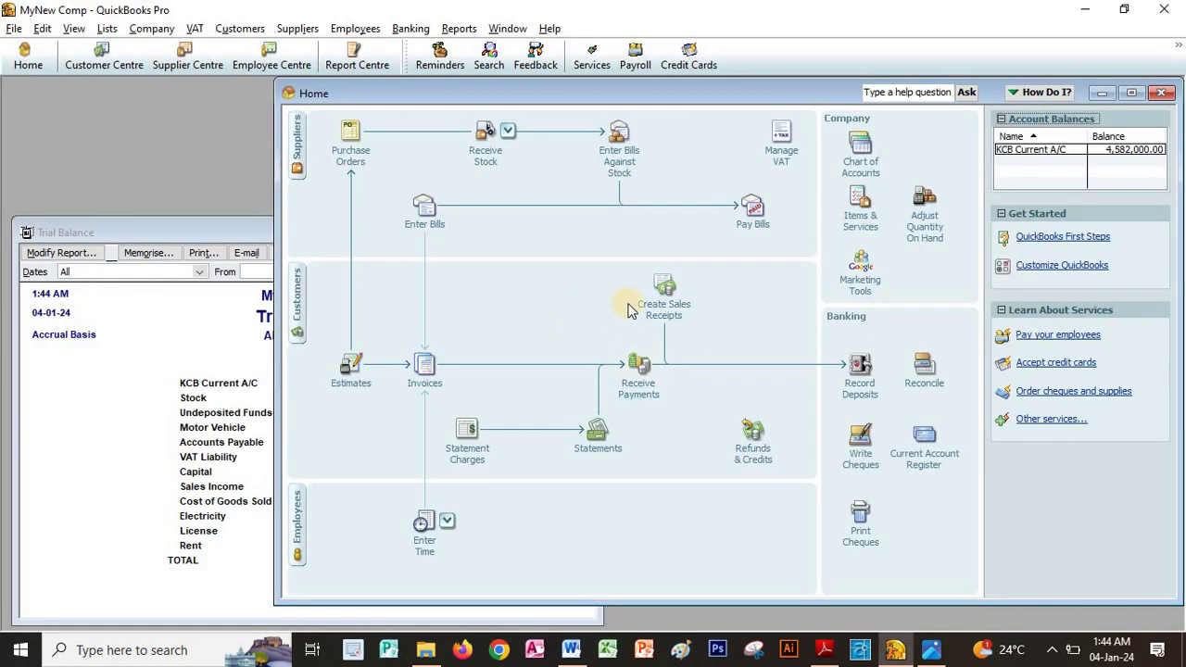
click(650, 310)
click(385, 331)
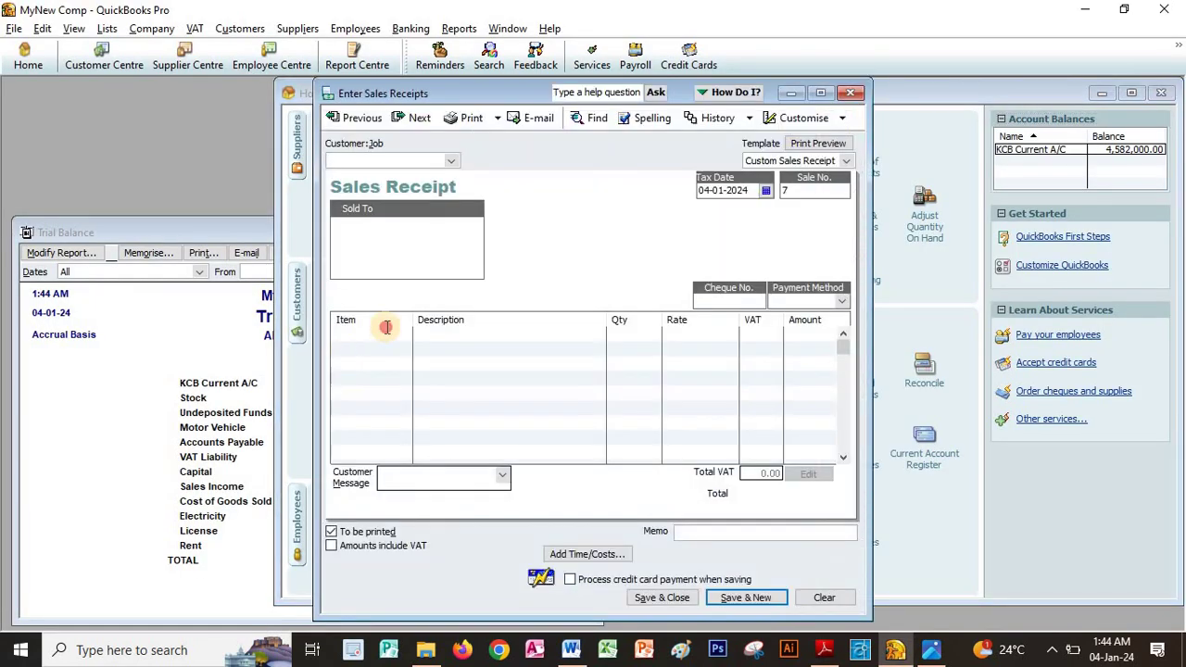
click(403, 335)
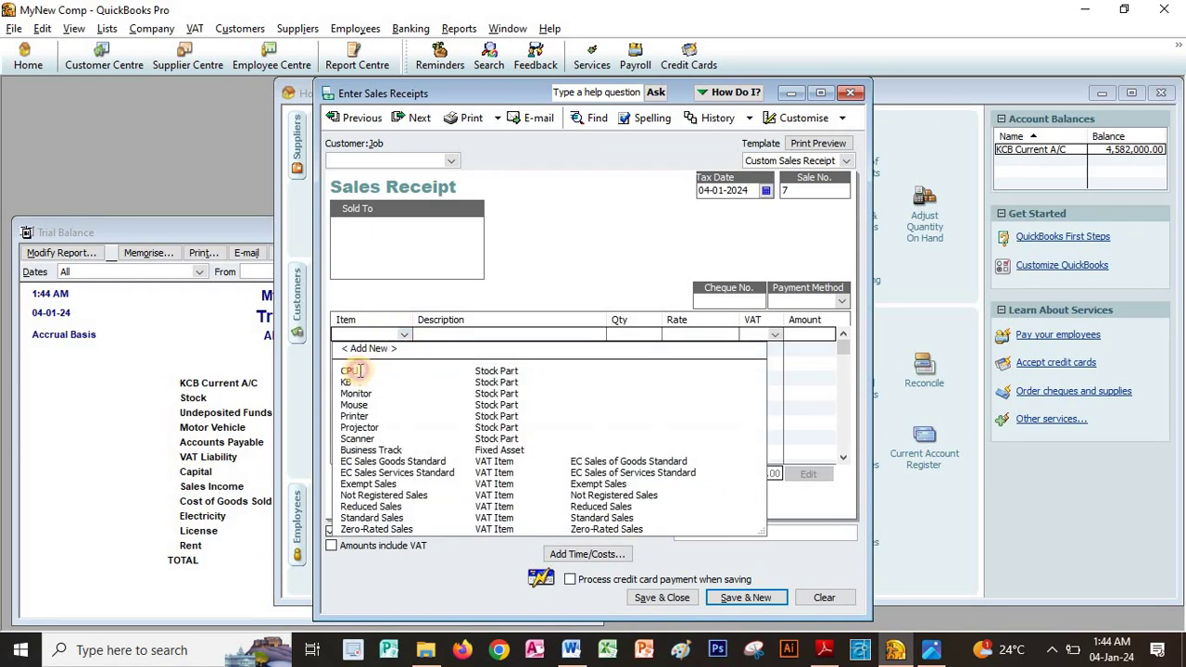
click(359, 371)
Add Monitor, KB and Mouse as the remaining item lines of sales receipt 7.
click(389, 349)
click(403, 349)
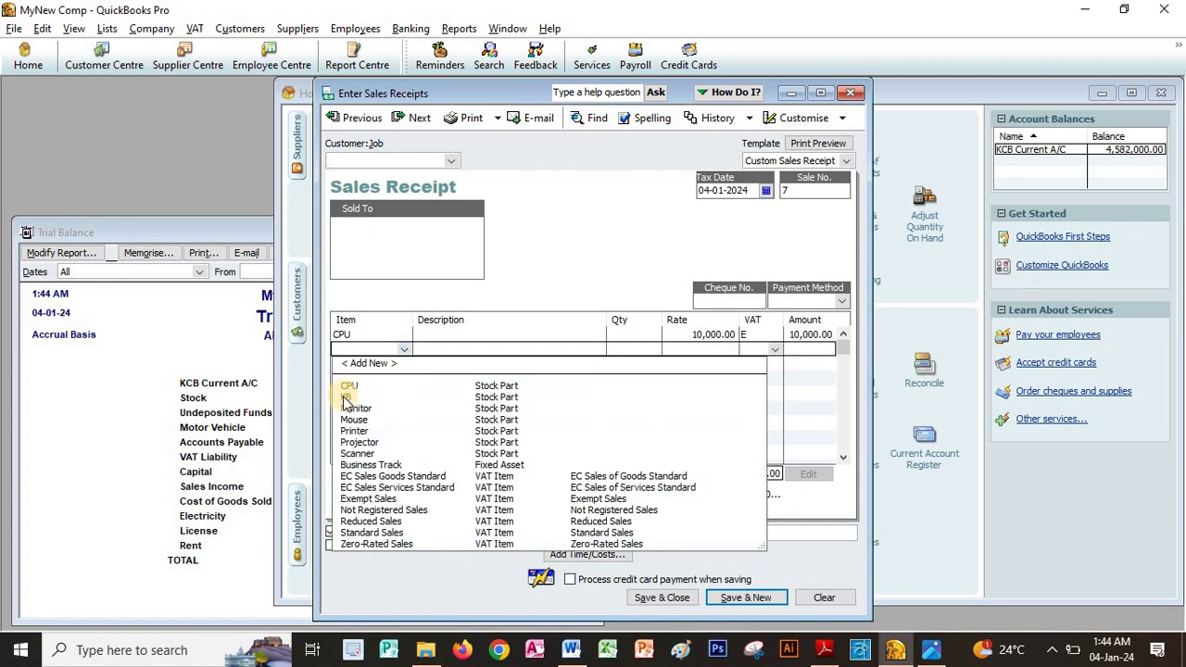
click(352, 408)
click(394, 364)
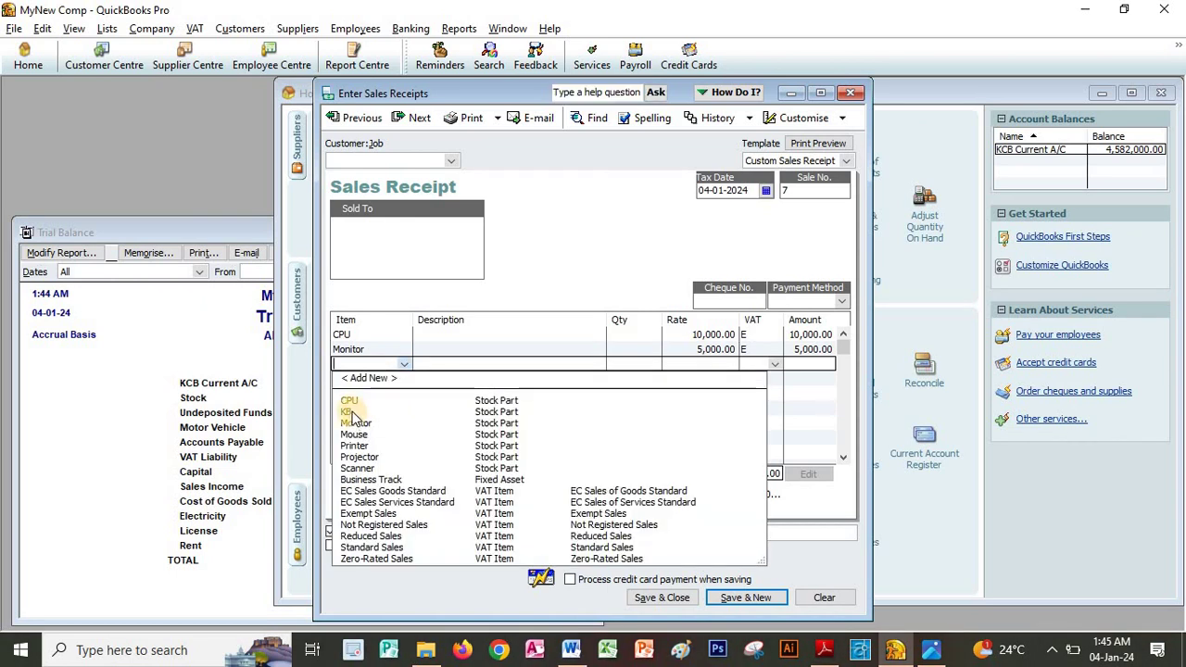
click(357, 412)
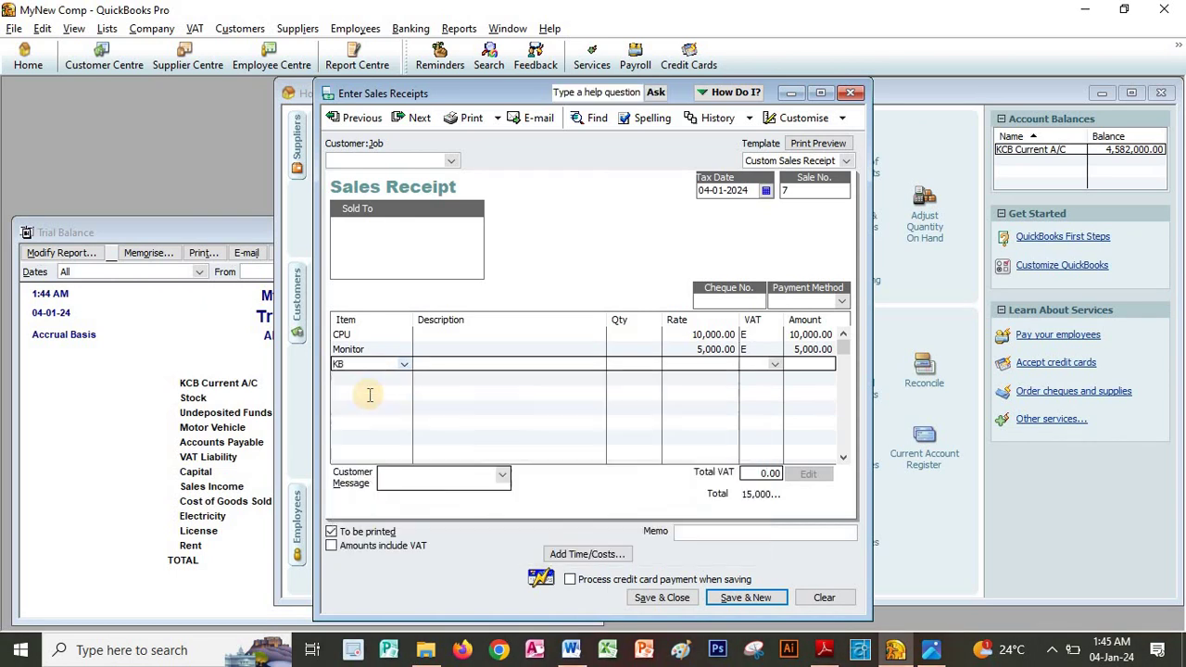
click(370, 383)
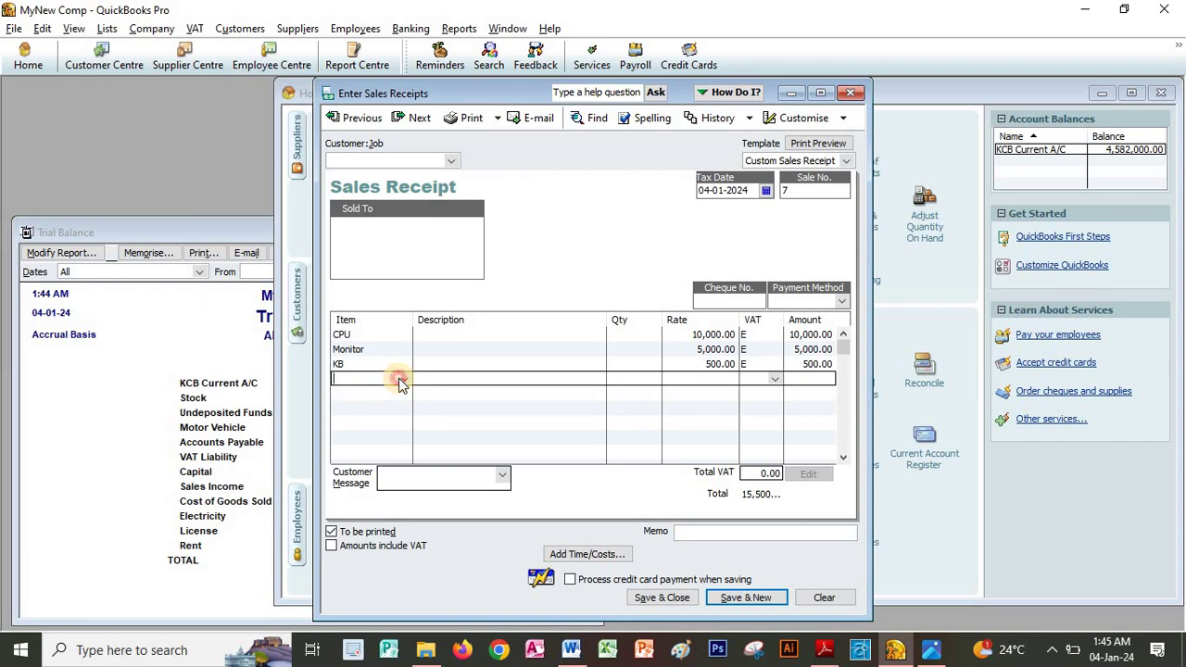
click(401, 383)
click(353, 451)
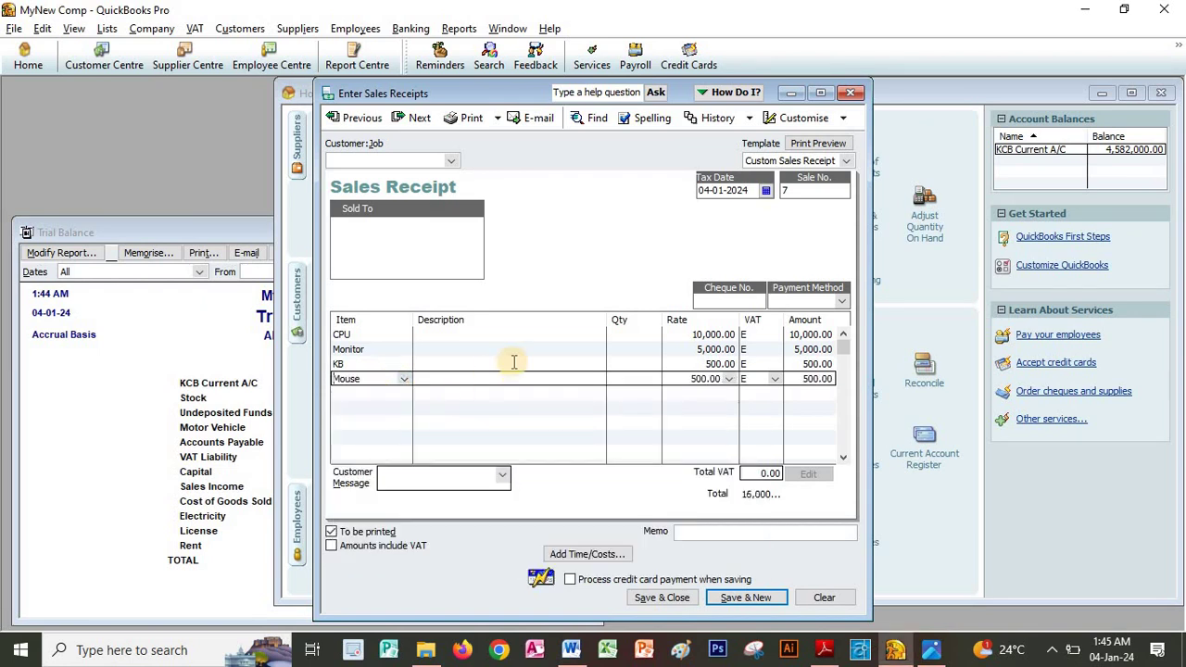
Check the day 12 quantities in the exercise PDF and set CPU to 3 and Monitor to 3 on sales receipt 7.
click(624, 349)
click(623, 335)
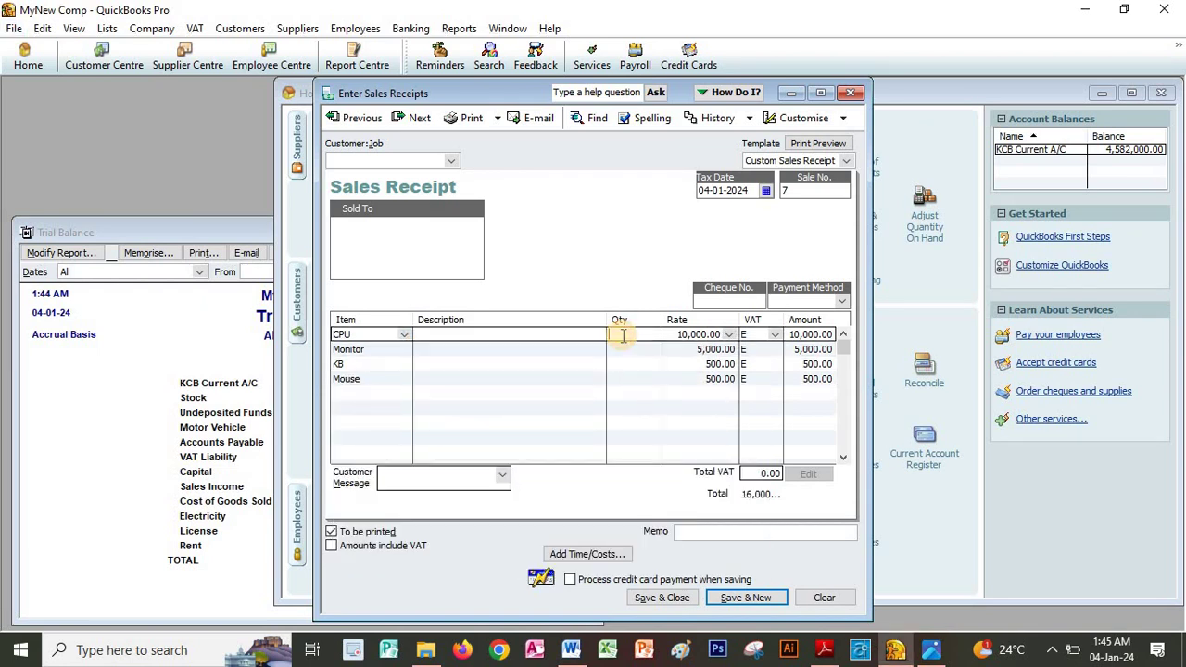
key(alt+Tab)
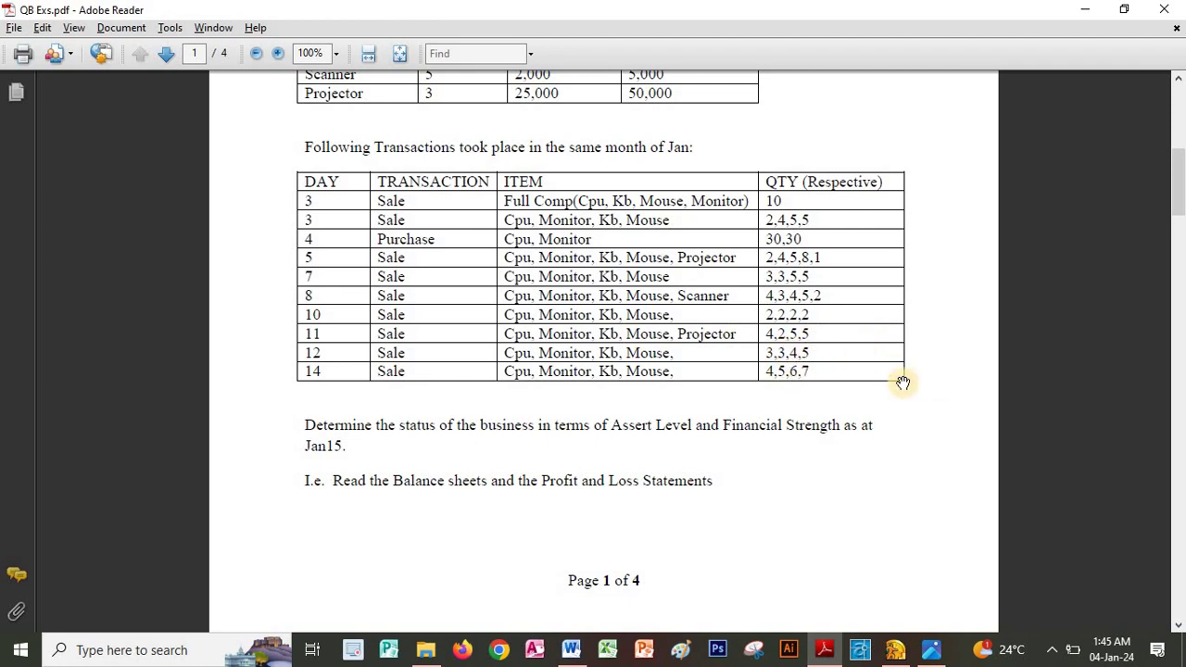
key(alt+Tab)
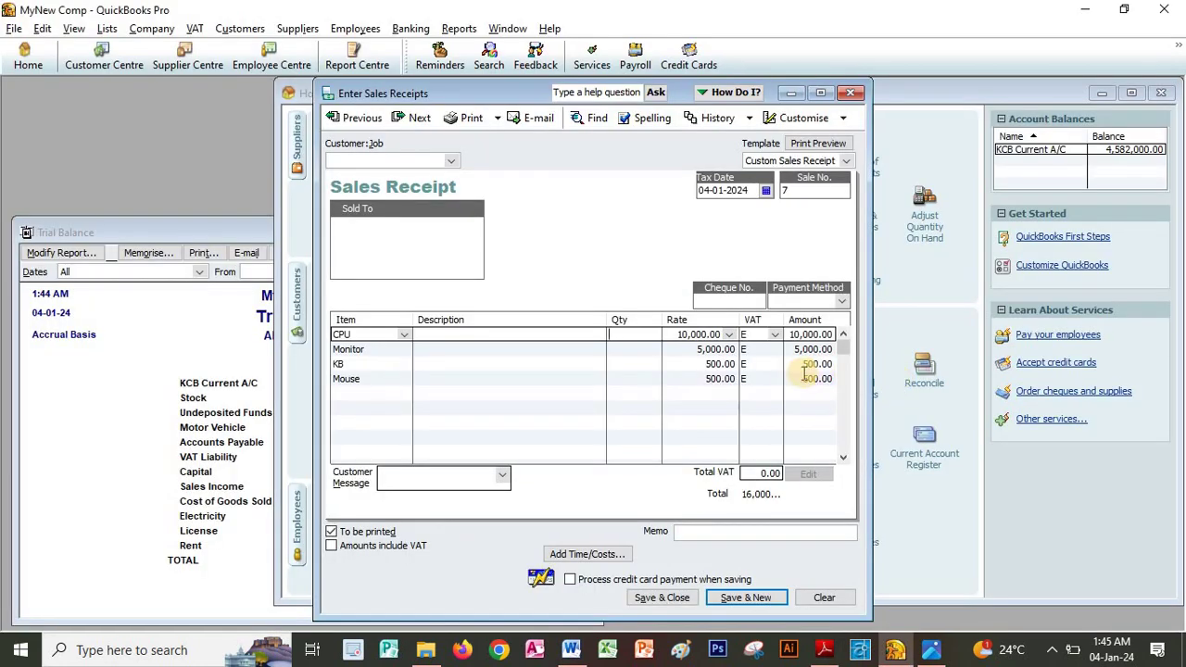
text(3)
key(Down)
text(3)
key(Down)
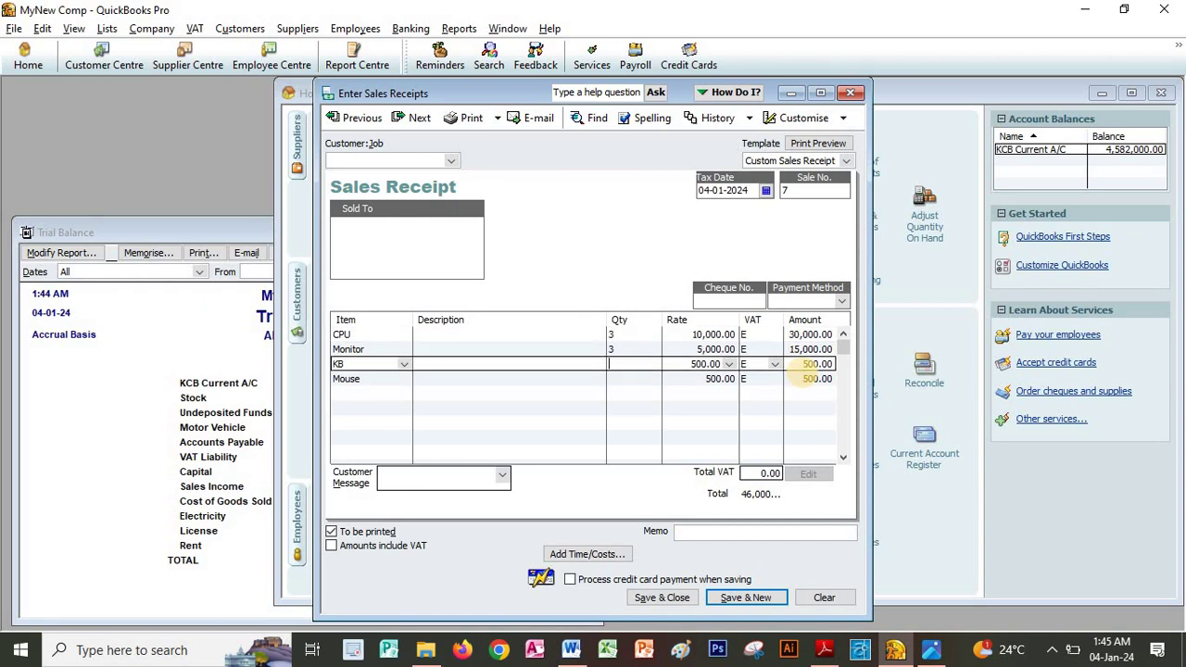
Set KB to 4 and Mouse to 5 on sales receipt 7, and save and close it.
text(4)
key(Down)
text(5)
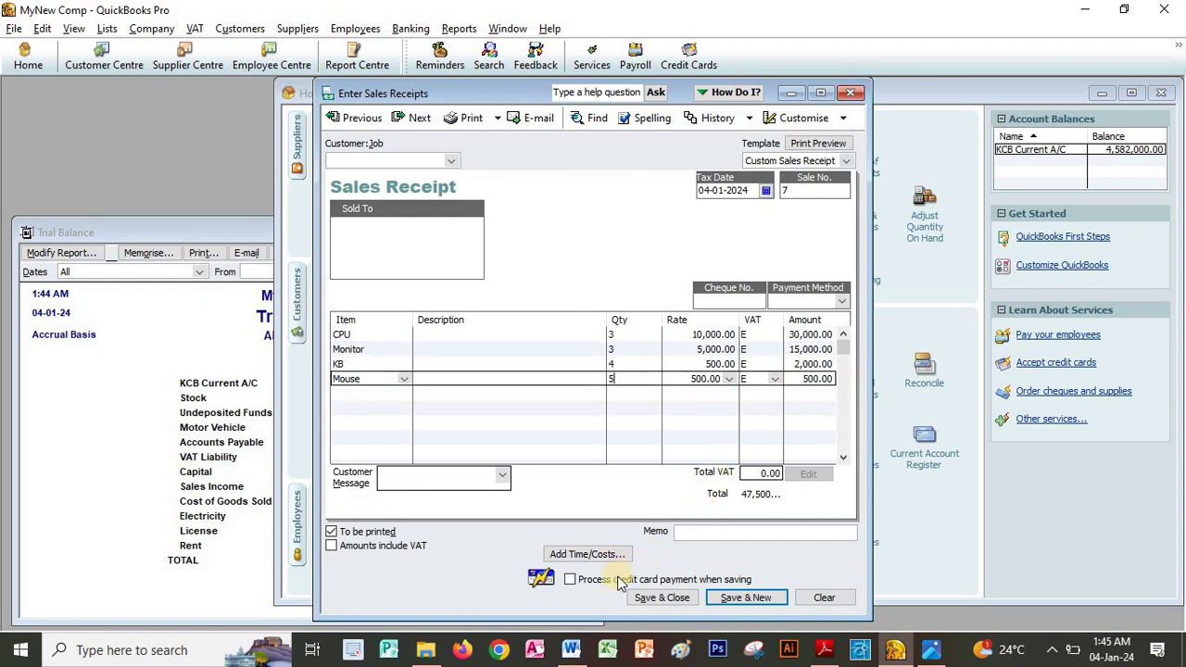
click(659, 597)
Examine the transactions behind the Trial Balance's Sales Income amount and close the detail report.
click(188, 350)
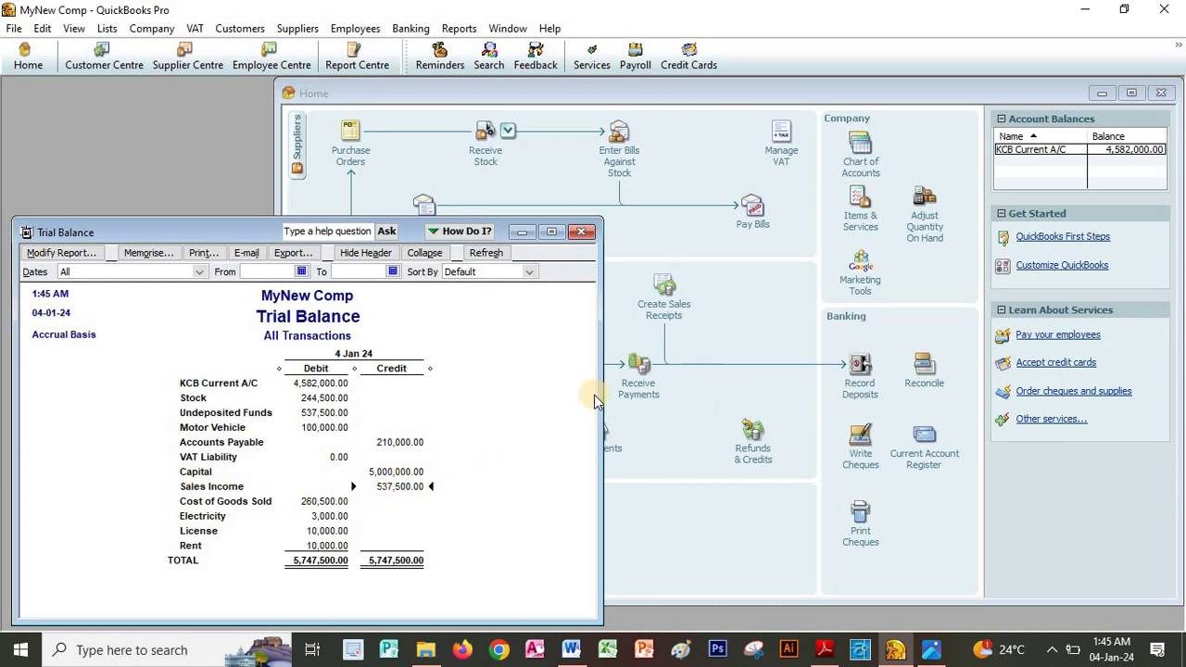
double_click(400, 487)
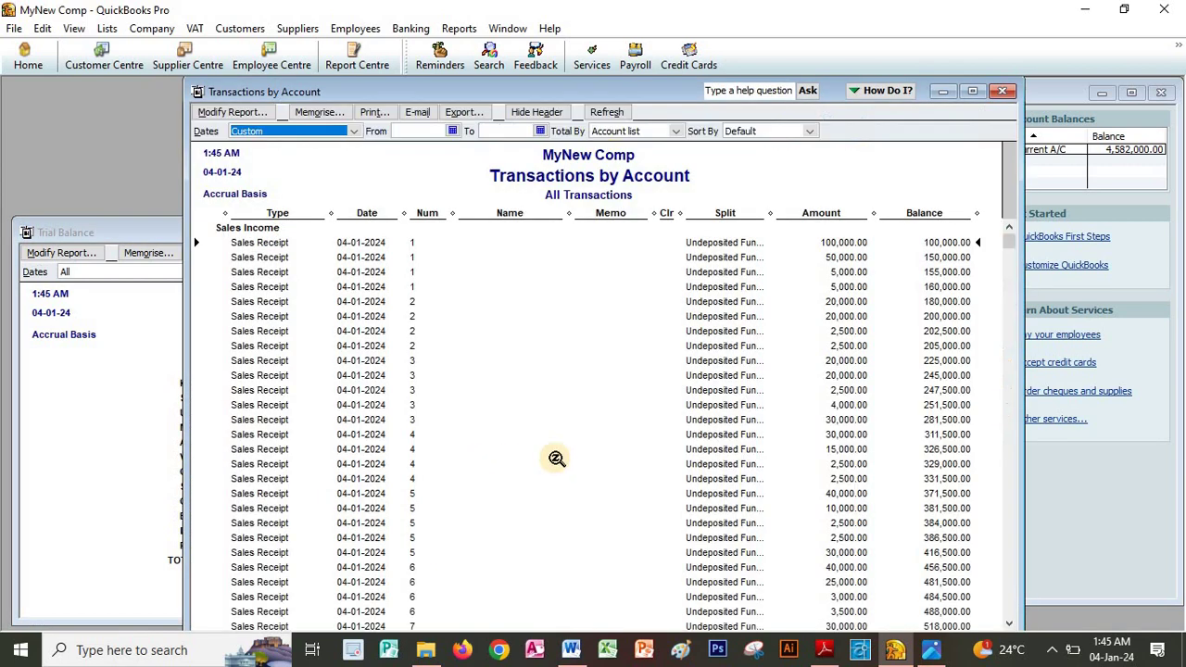
scroll(954, 412, down, 5)
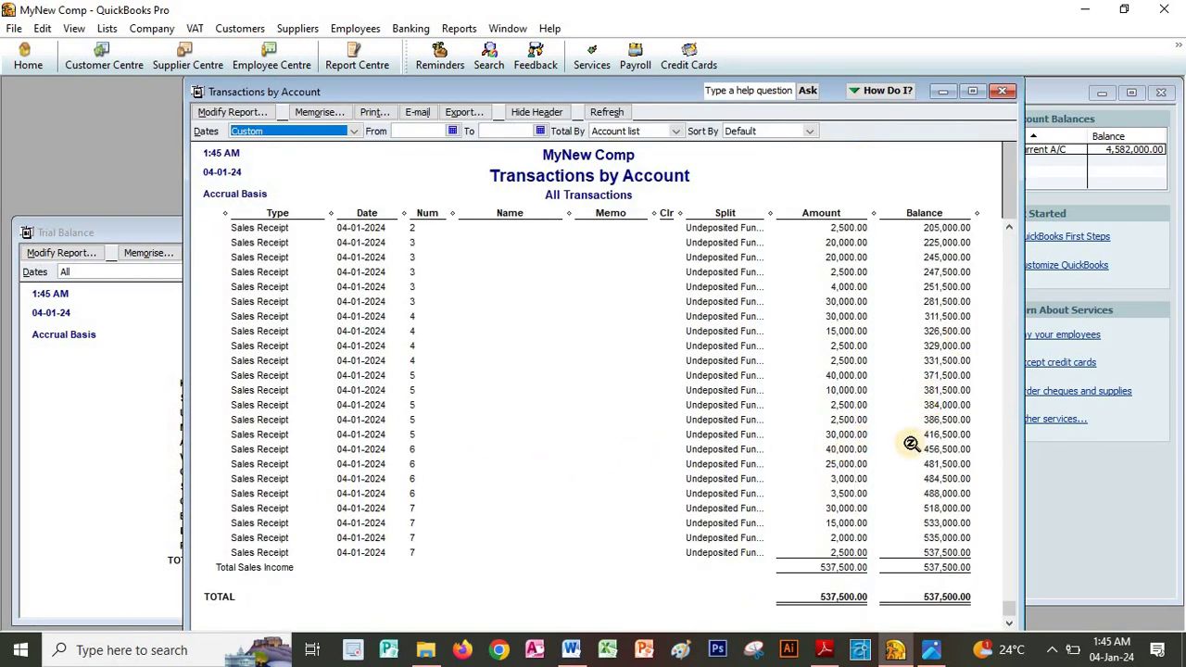
click(1004, 92)
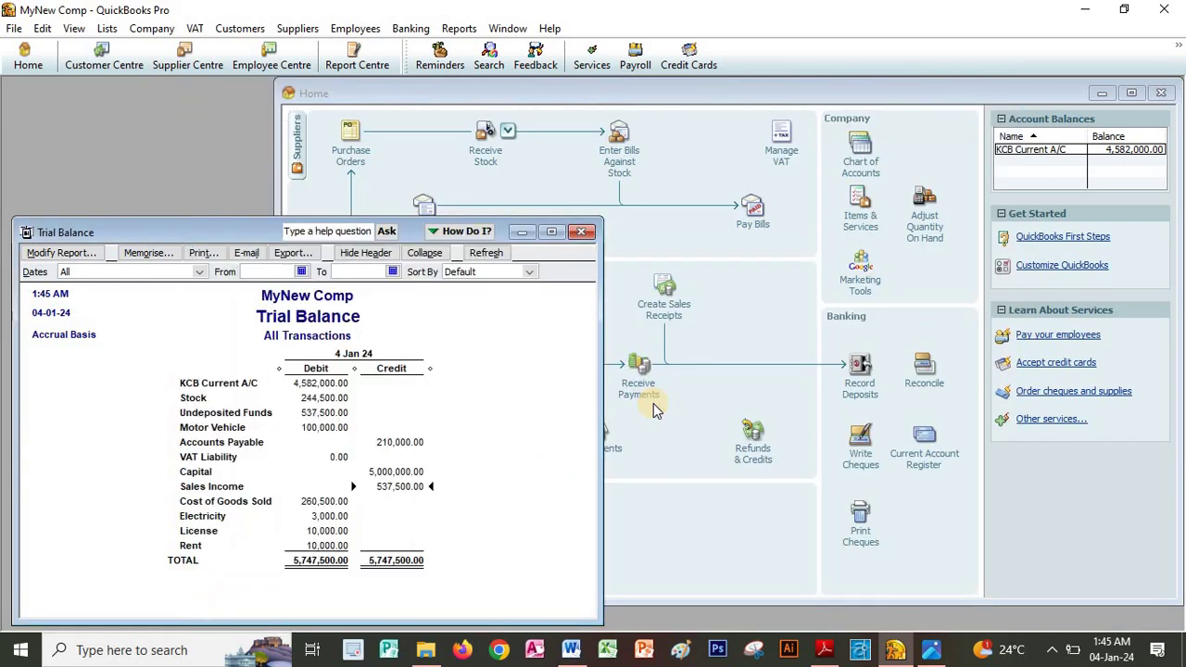
Deposit the payments of sales receipts 1 to 7 into KCB Current A/C, and save and close the deposit.
click(854, 389)
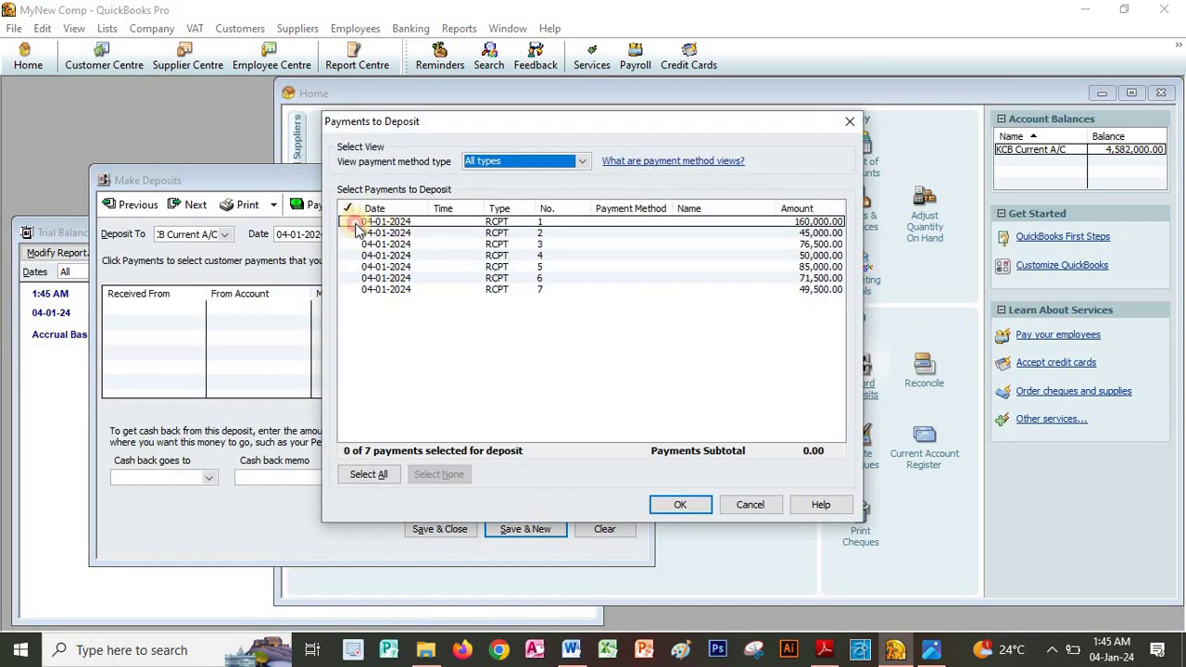
click(357, 223)
click(356, 232)
click(355, 243)
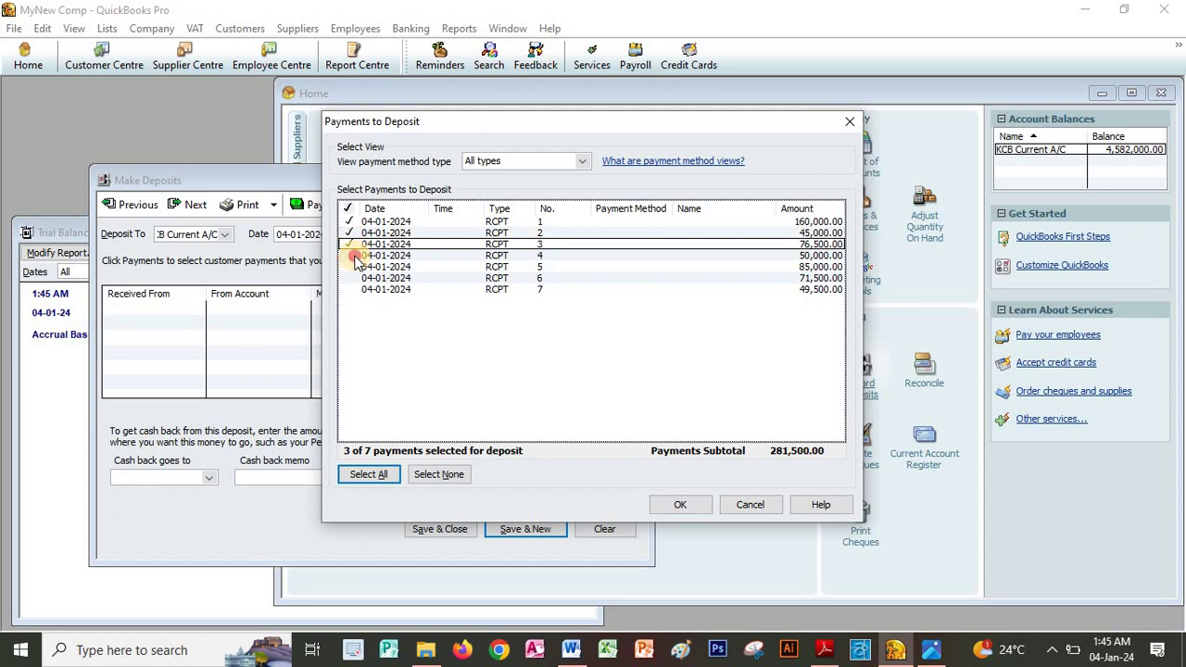
click(356, 256)
click(355, 267)
click(352, 278)
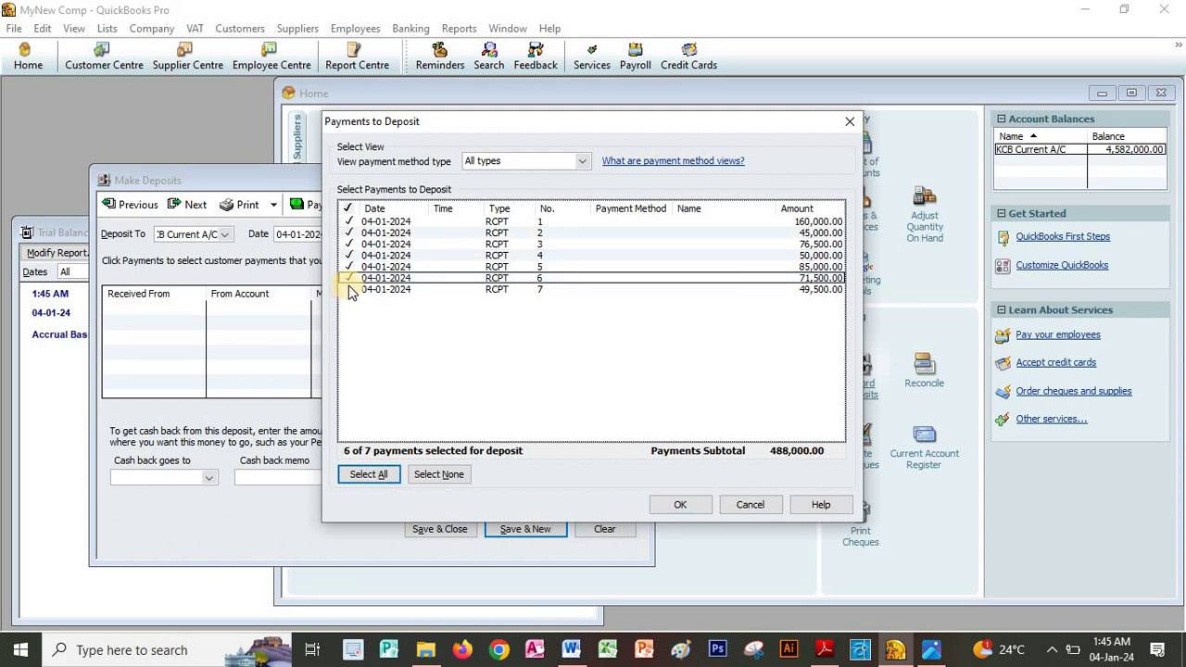
click(351, 289)
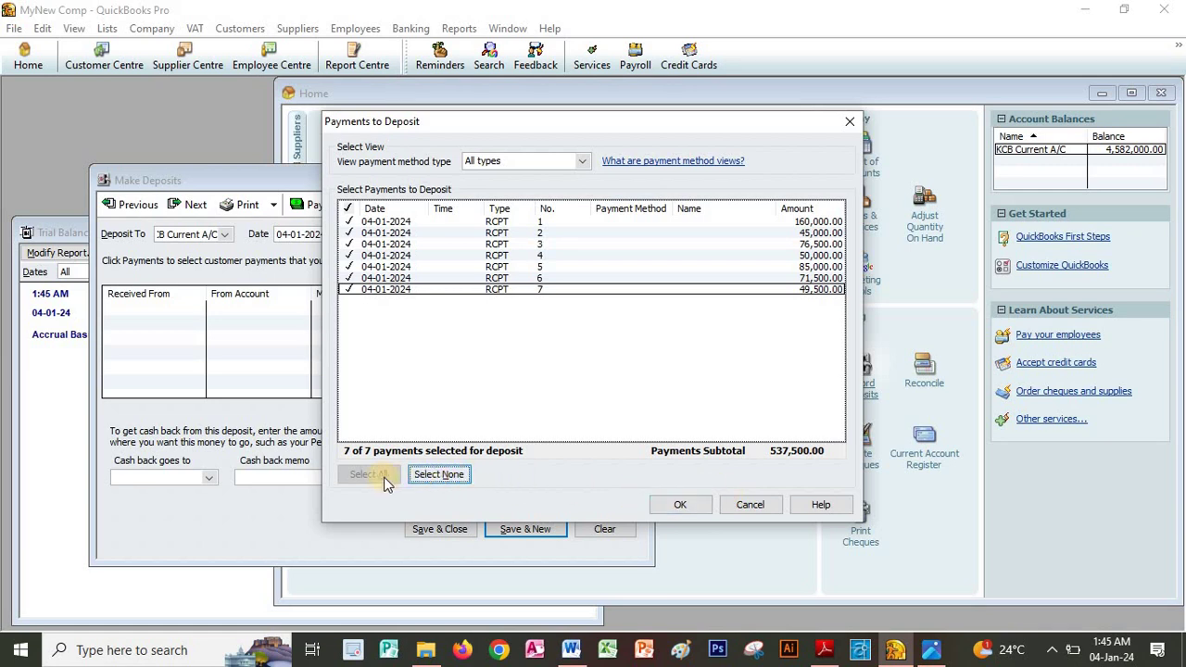
click(680, 505)
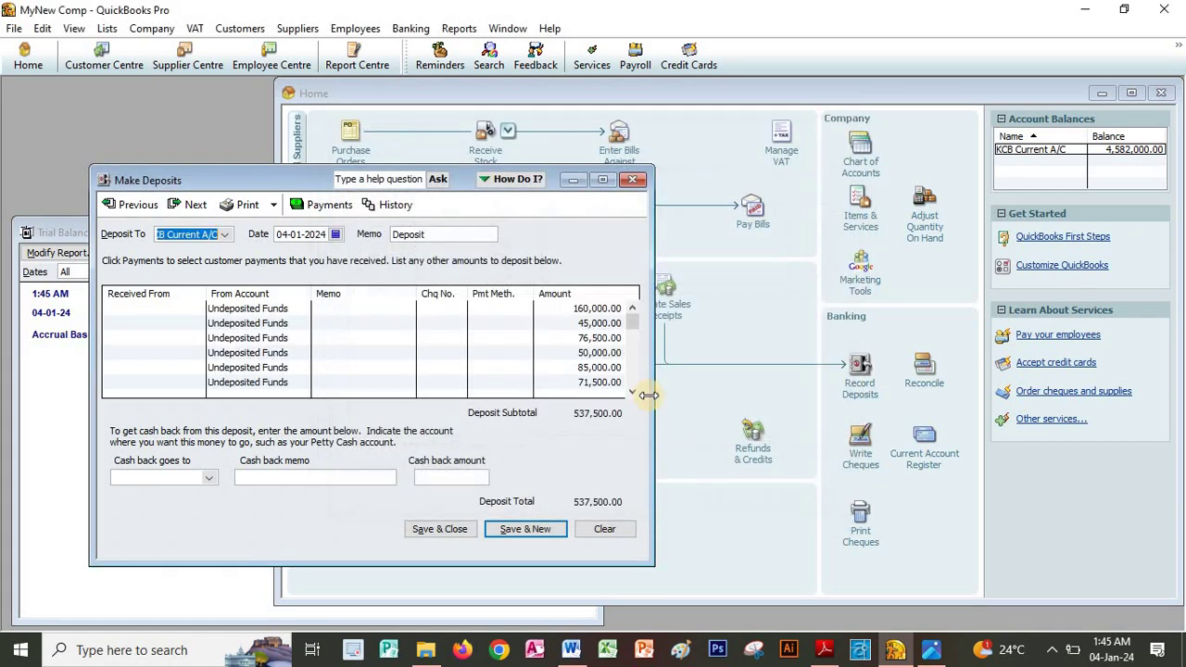
click(440, 529)
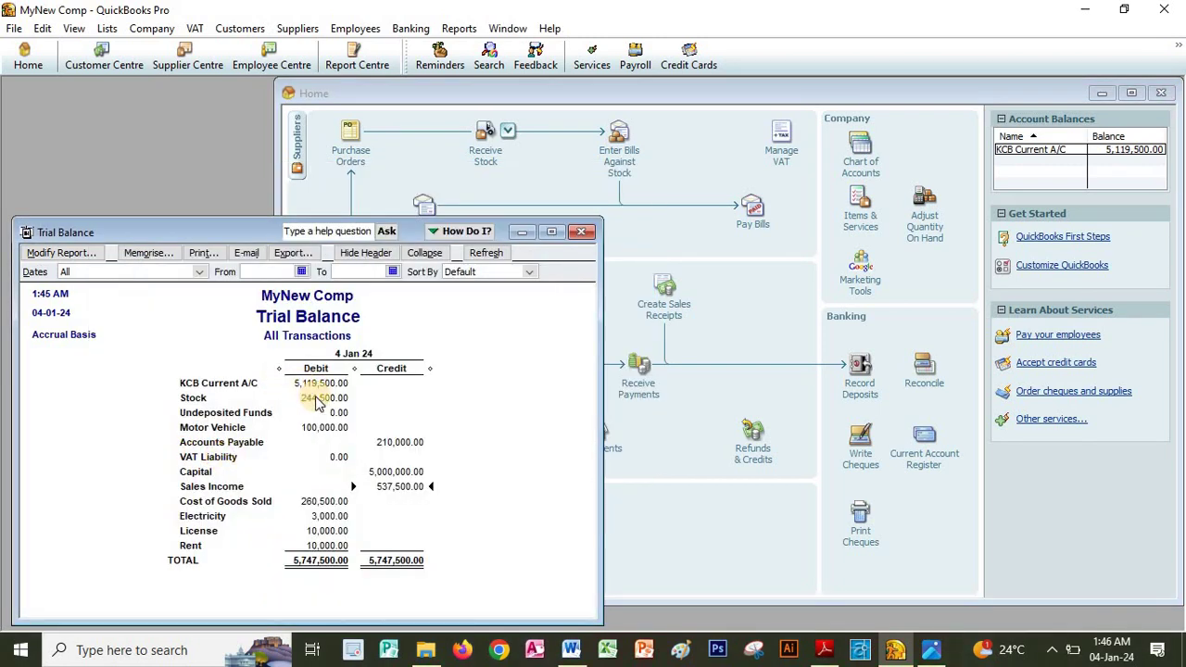
Check Undeposited Funds in the Trial Balance and read the closing reporting task in the exercise PDF.
click(329, 411)
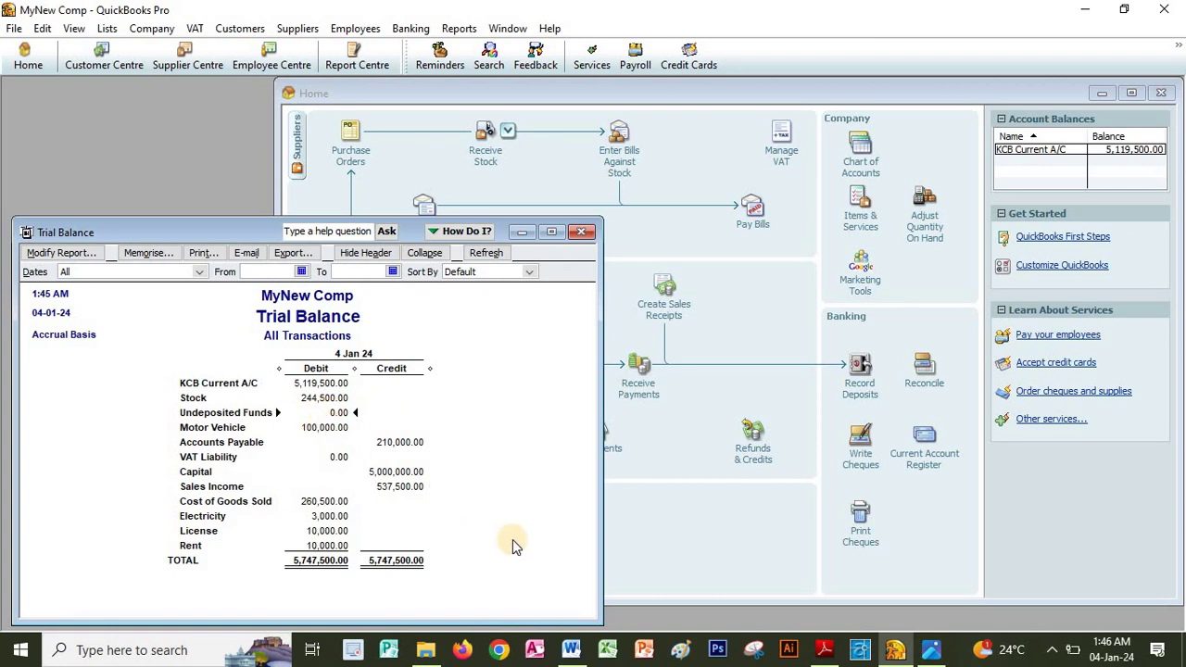
key(alt+Tab)
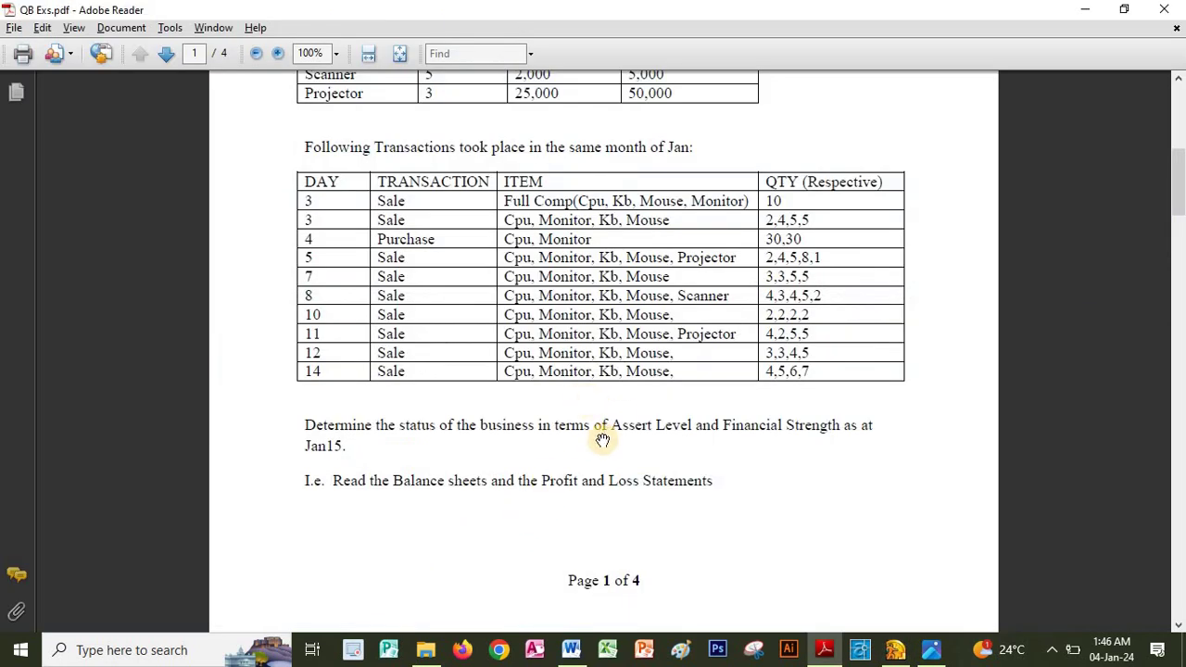
scroll(603, 435, down, 2)
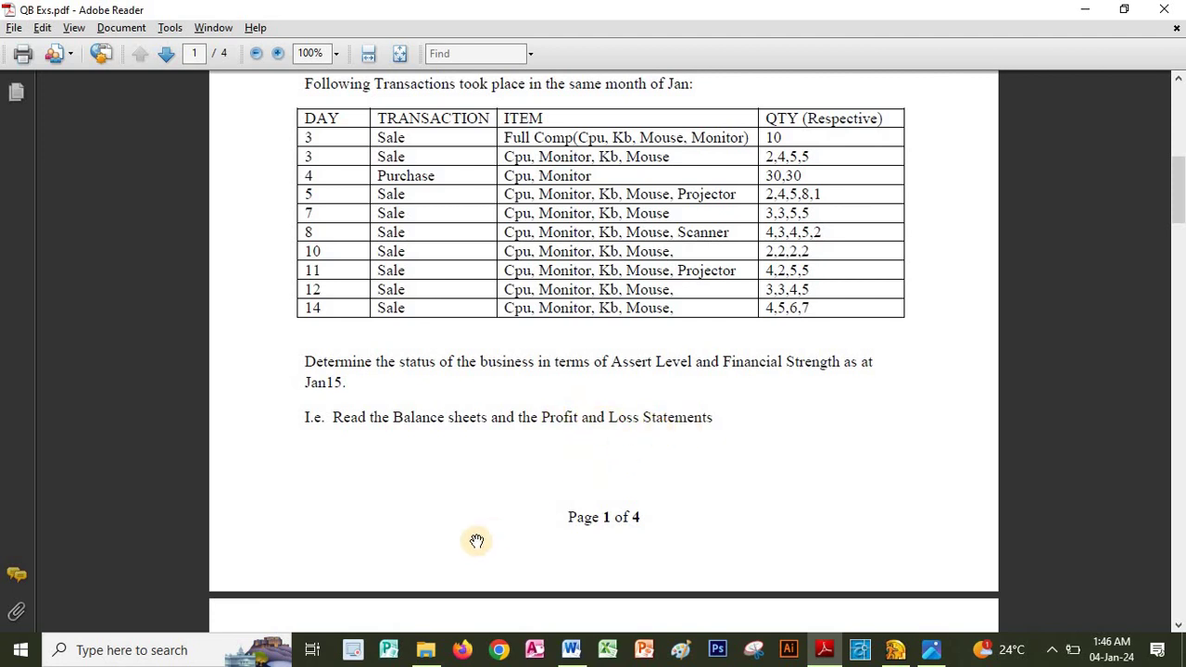
key(alt+Tab)
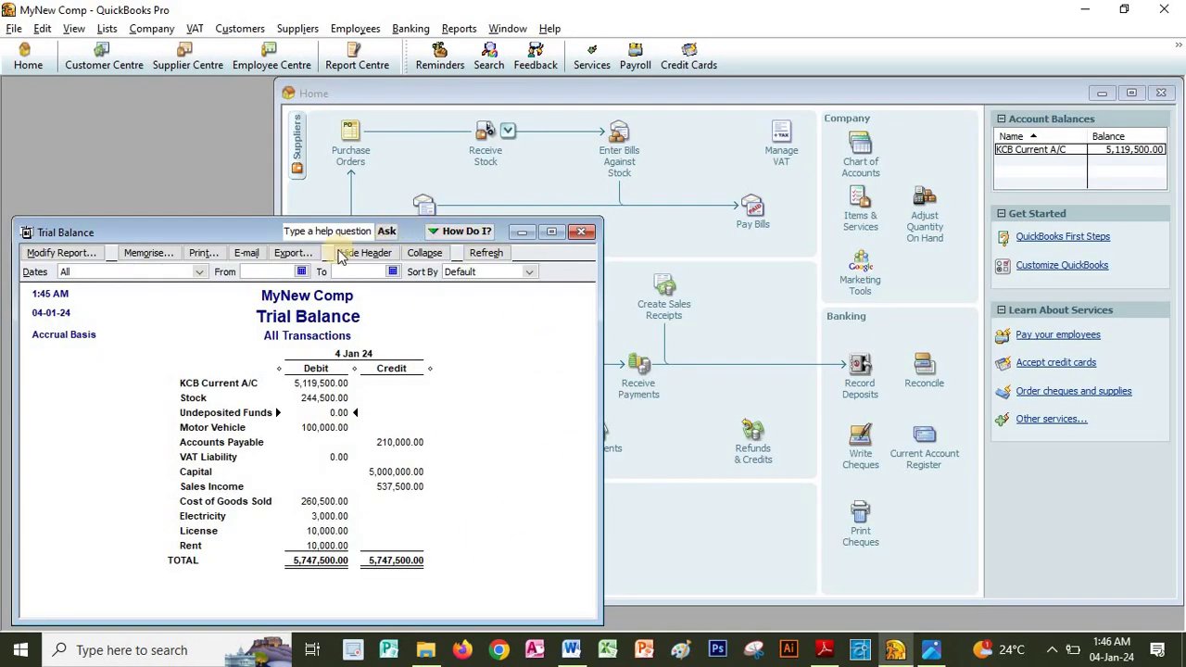
Open the UK Standard Balance Sheet report, set its dates to All, and review it down to Capital and Reserves.
click(457, 29)
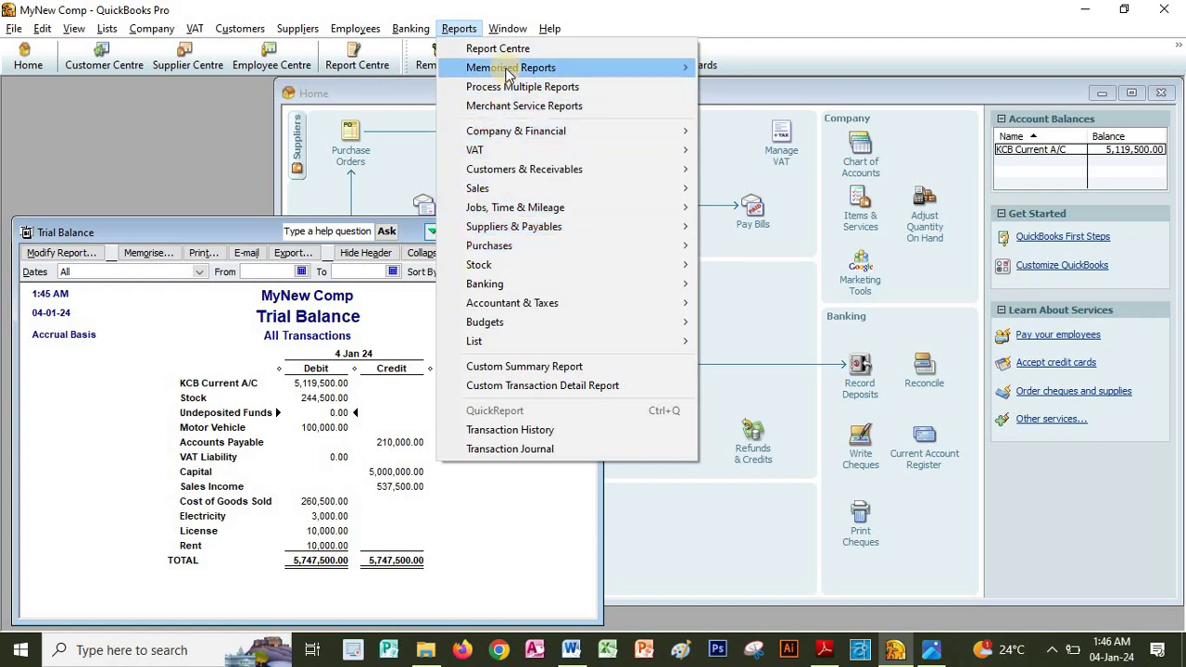
mouse_move(508, 134)
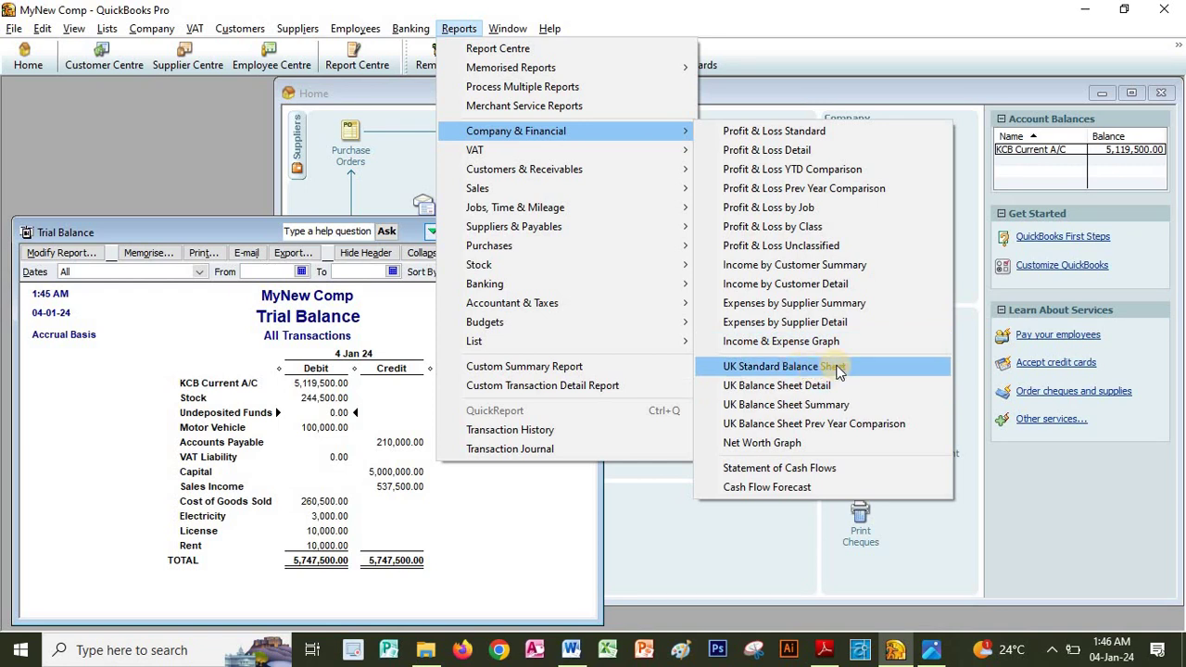
click(709, 366)
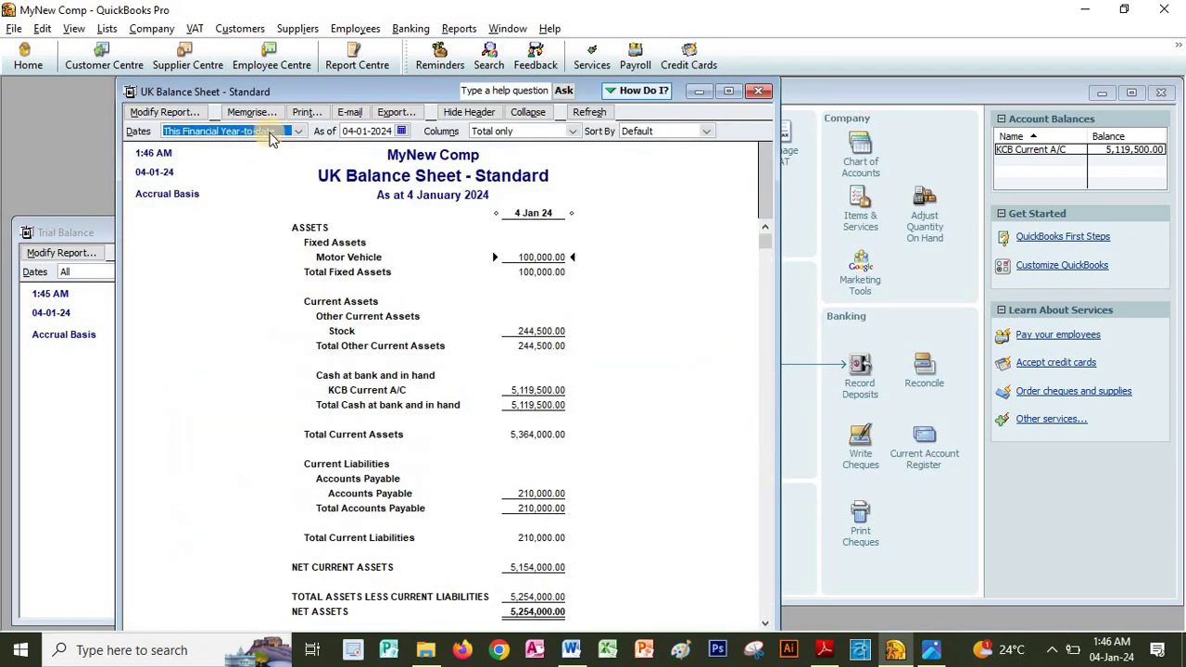
click(298, 130)
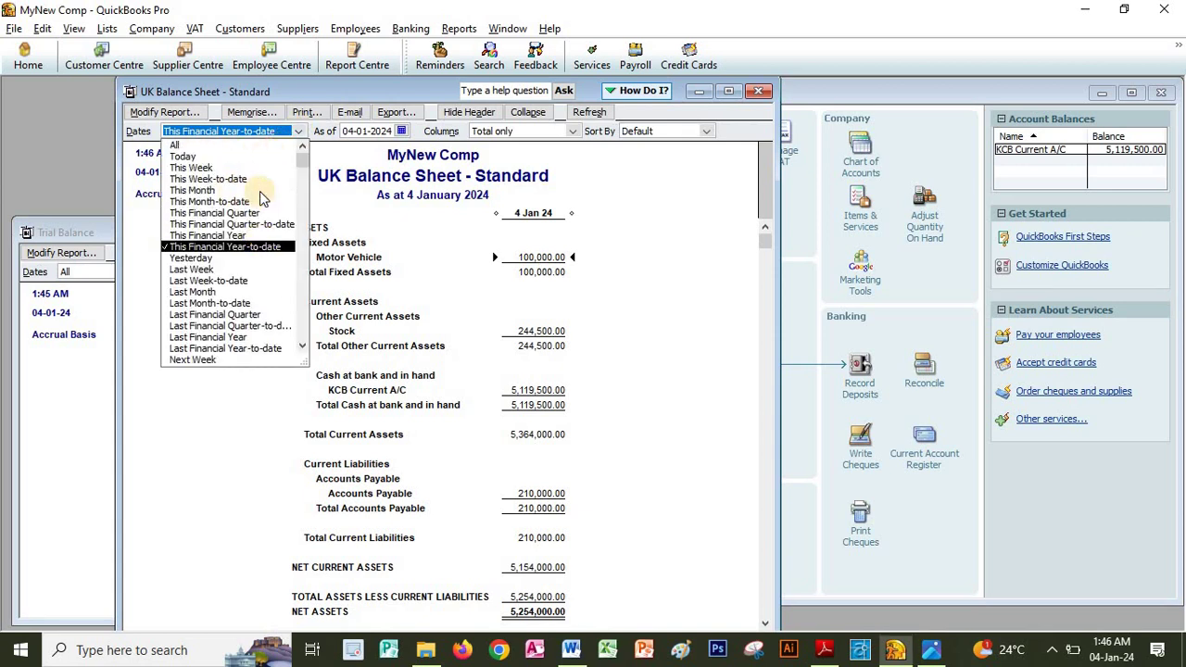
click(185, 146)
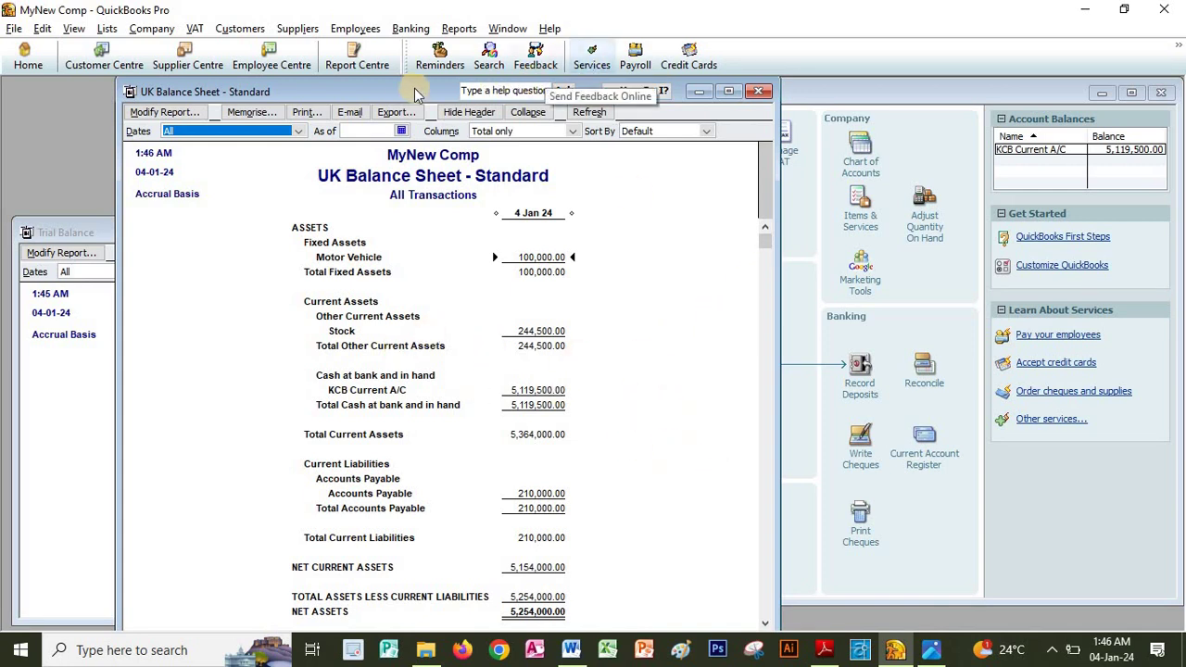
drag(403, 90, 361, 83)
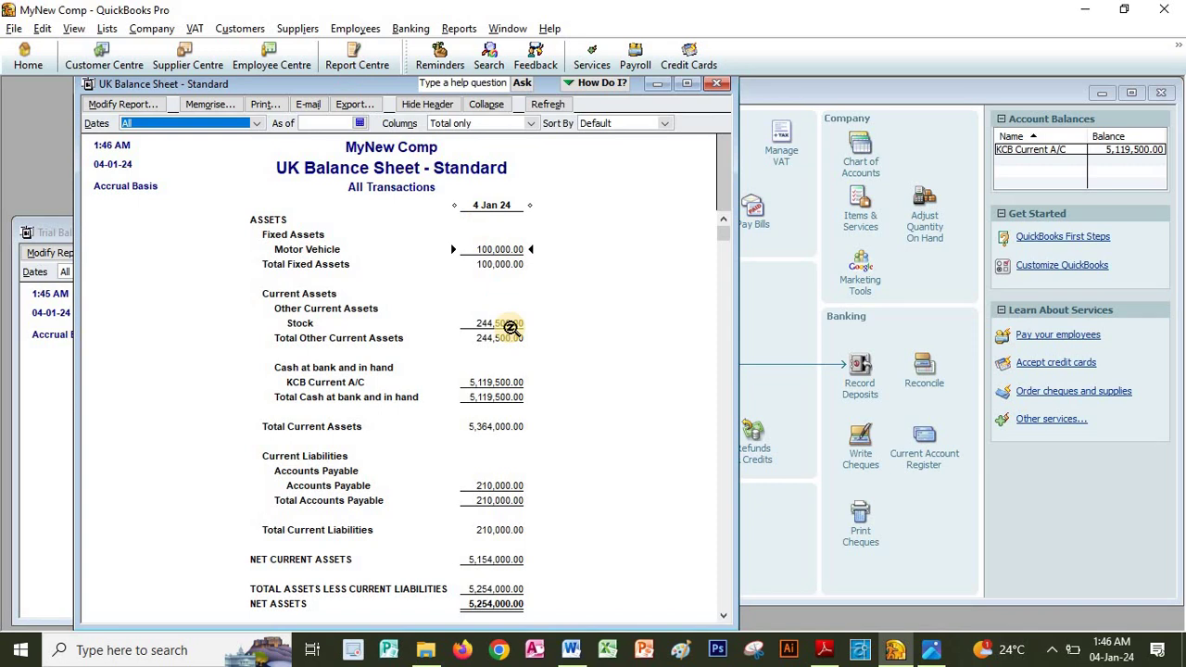
scroll(534, 424, down, 2)
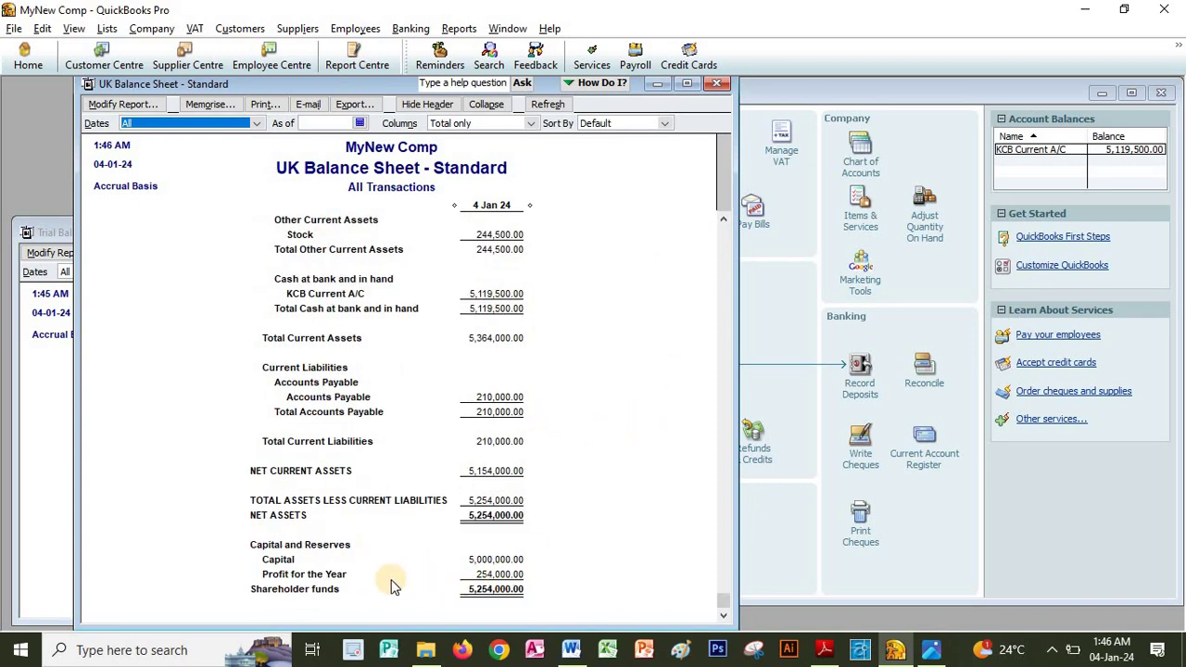
Select the Balance Sheet's Profit for the Year amount, and open the Profit & Loss Standard report with its dates set to All.
click(482, 573)
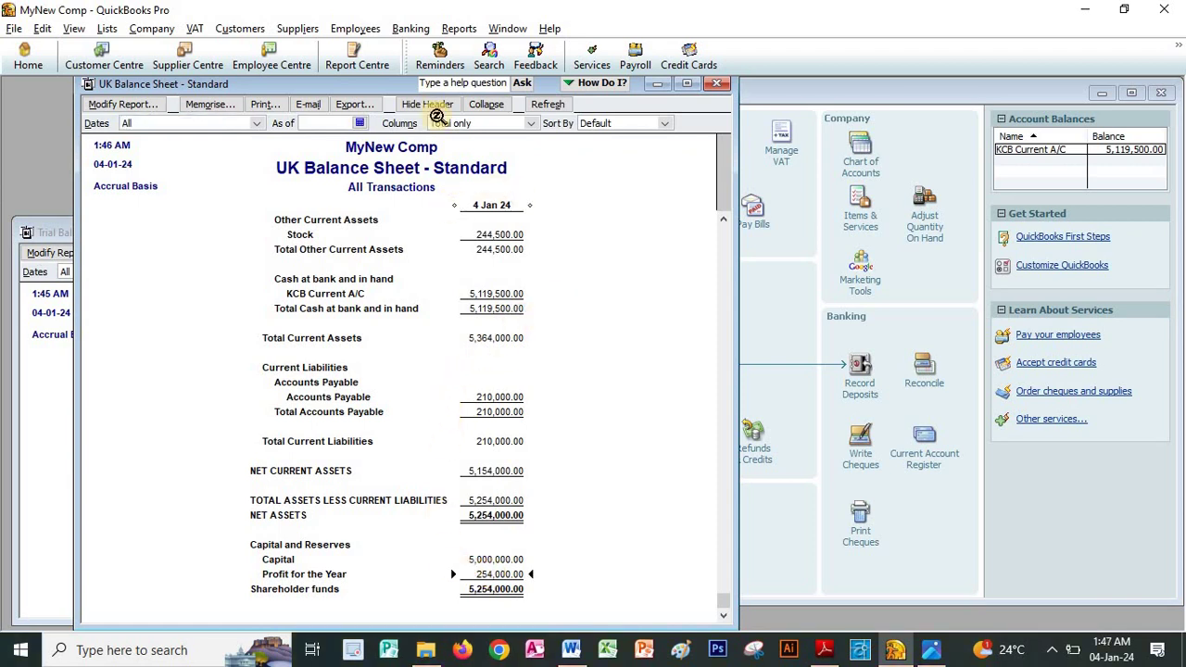
click(459, 34)
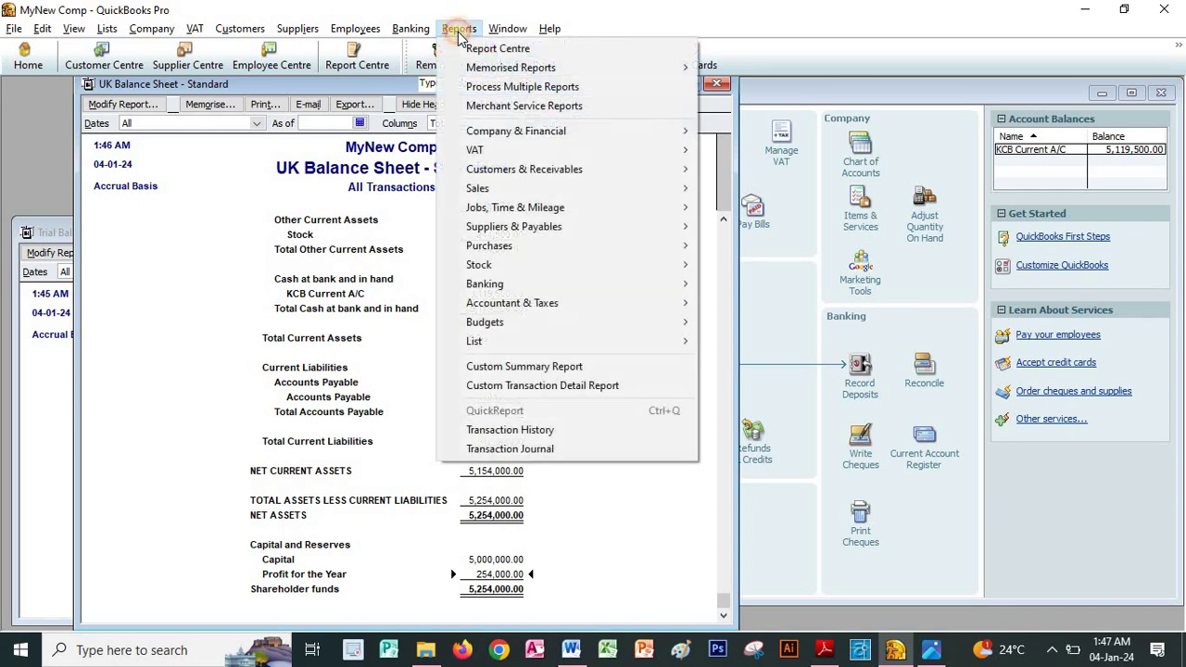
click(457, 28)
click(457, 28)
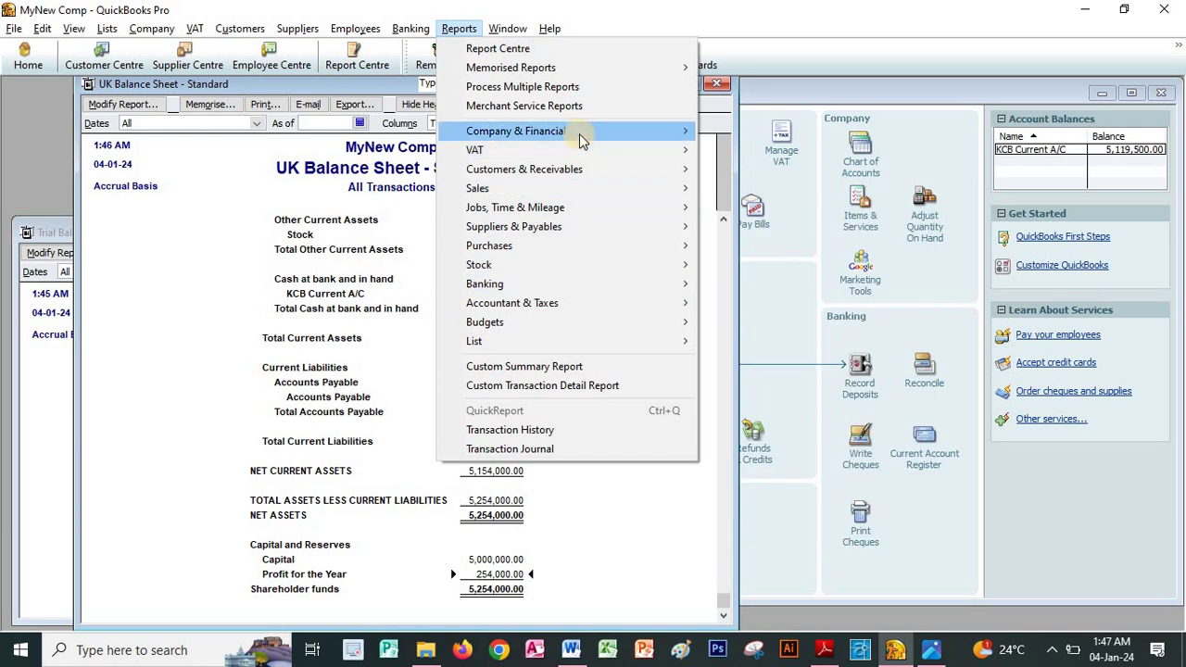
mouse_move(589, 134)
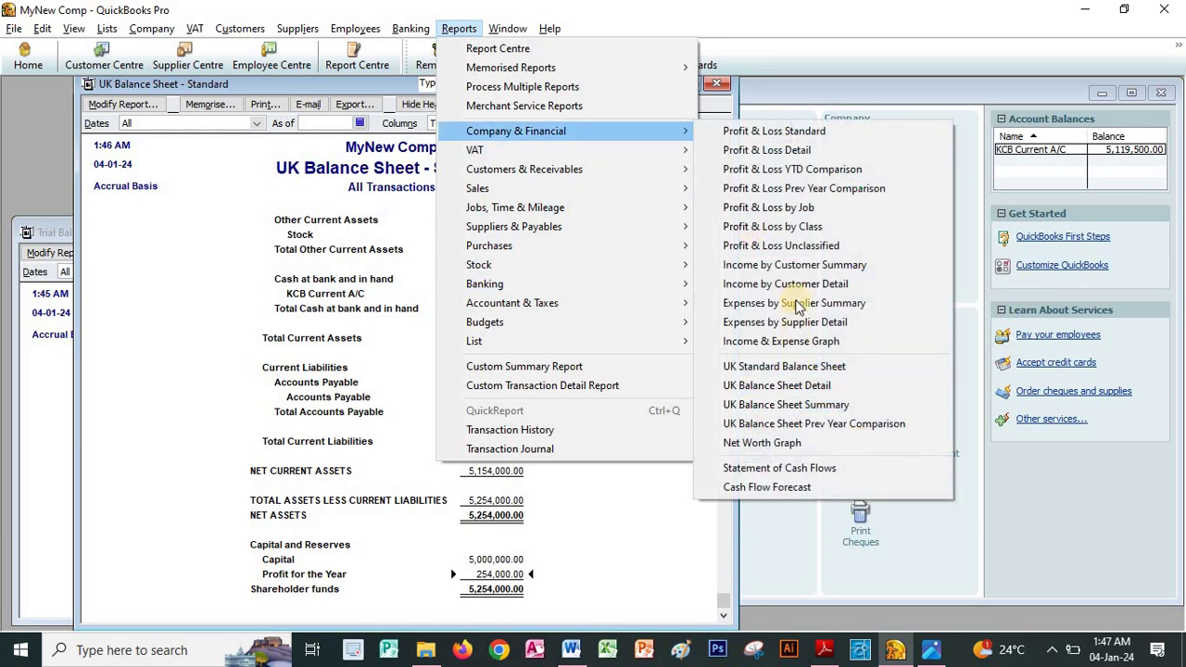
click(799, 132)
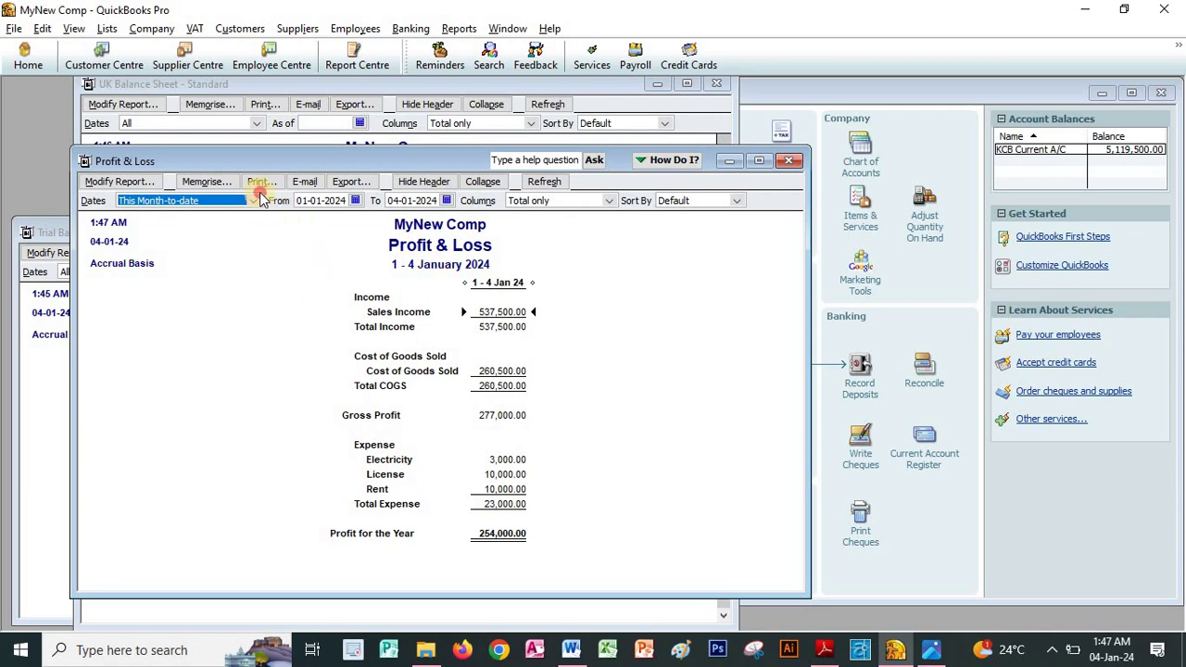
click(260, 199)
click(139, 215)
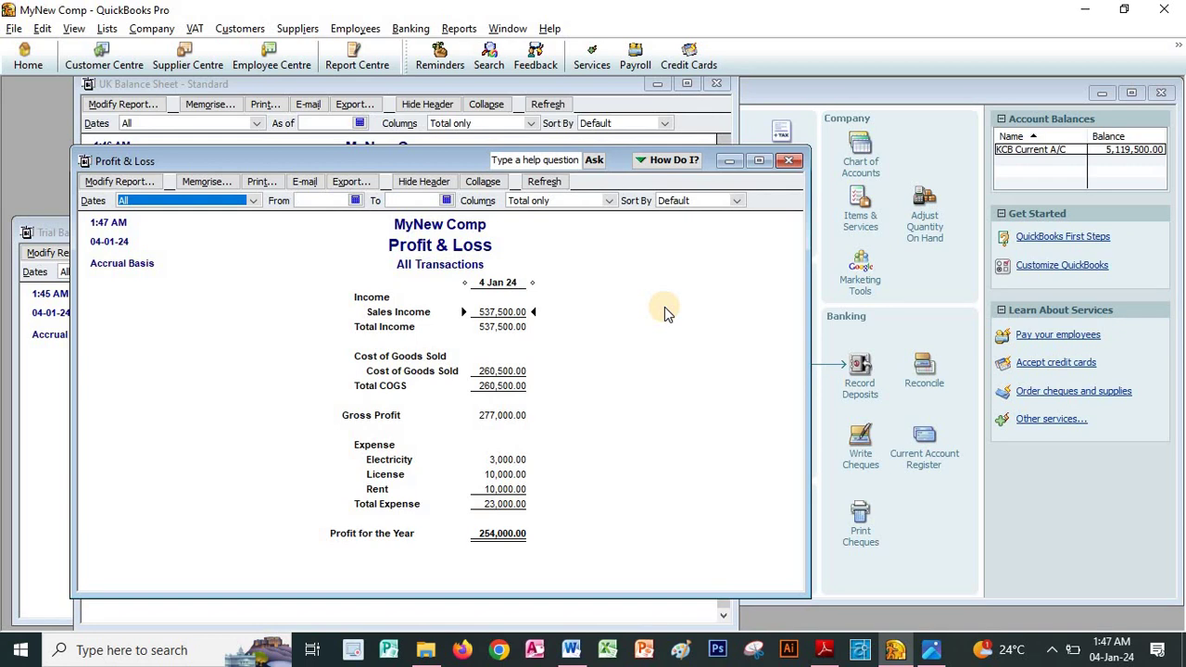
Close the Profit & Loss and UK Balance Sheet reports without memorising them.
click(790, 163)
click(593, 324)
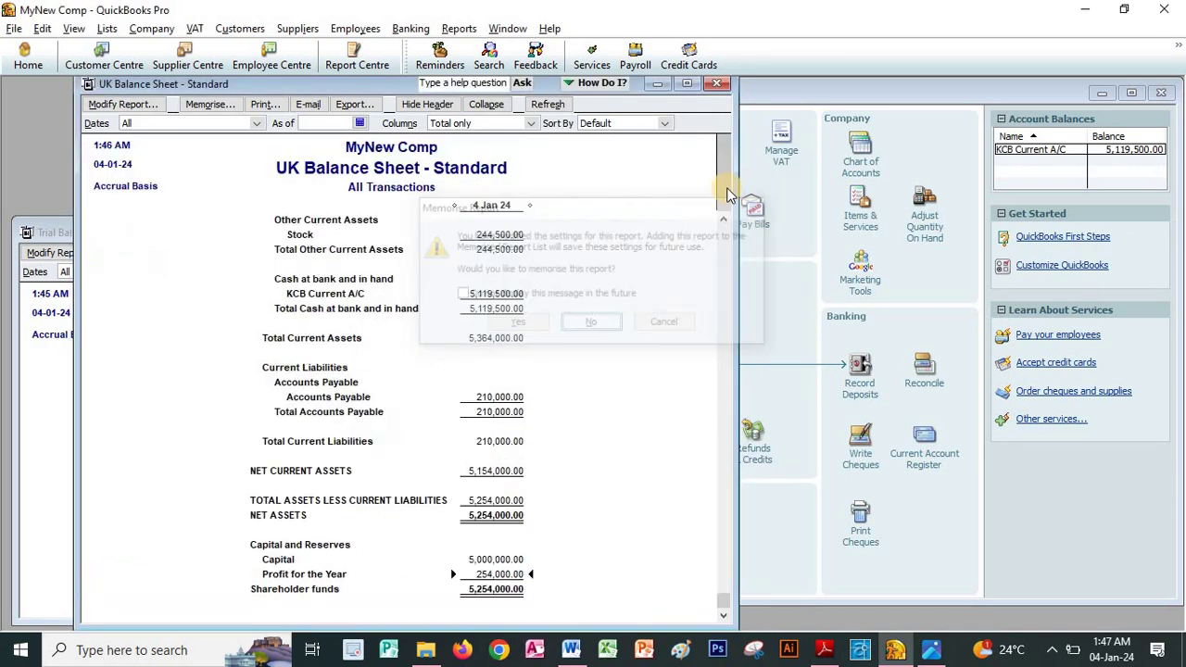
click(716, 84)
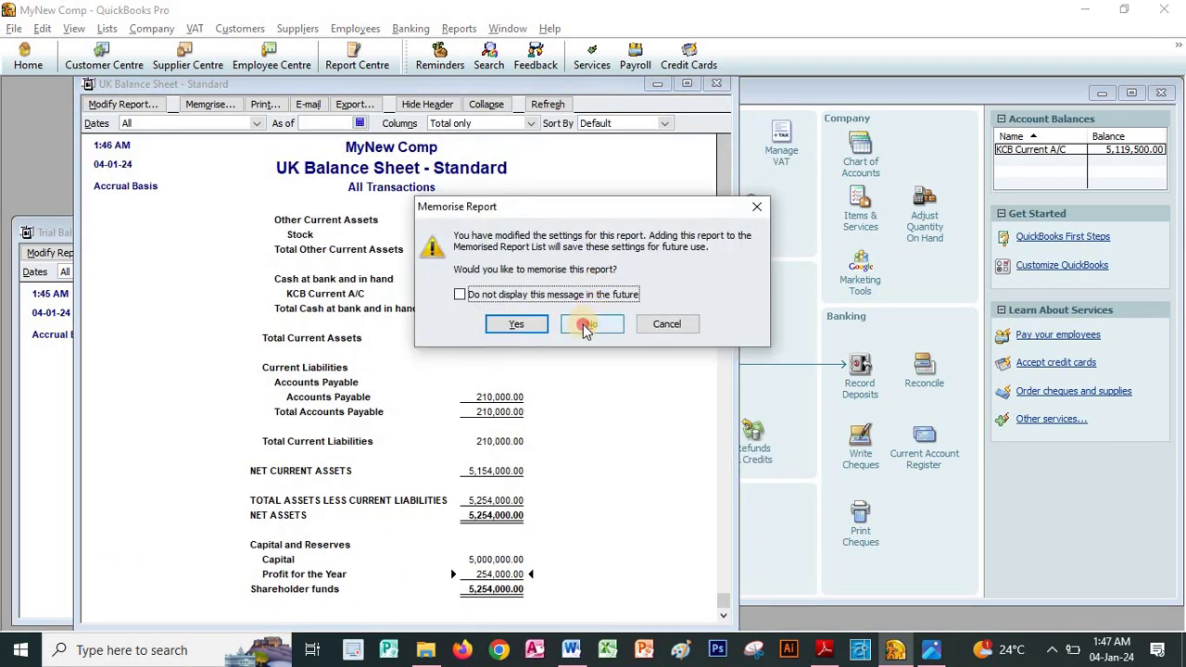
click(581, 323)
Switch to the exercise PDF in Adobe Reader and review Question 1 from the opening expenses to the closing reporting task.
click(823, 650)
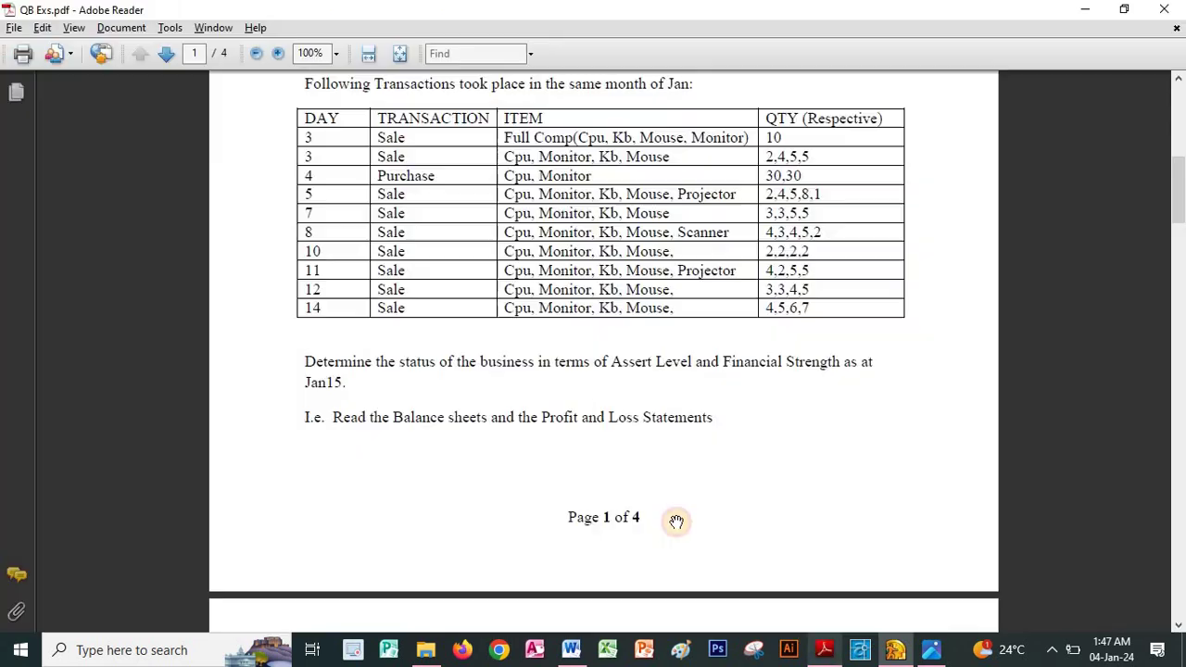
mouse_move(724, 461)
mouse_down()
mouse_move(728, 306)
mouse_move(732, 466)
mouse_up()
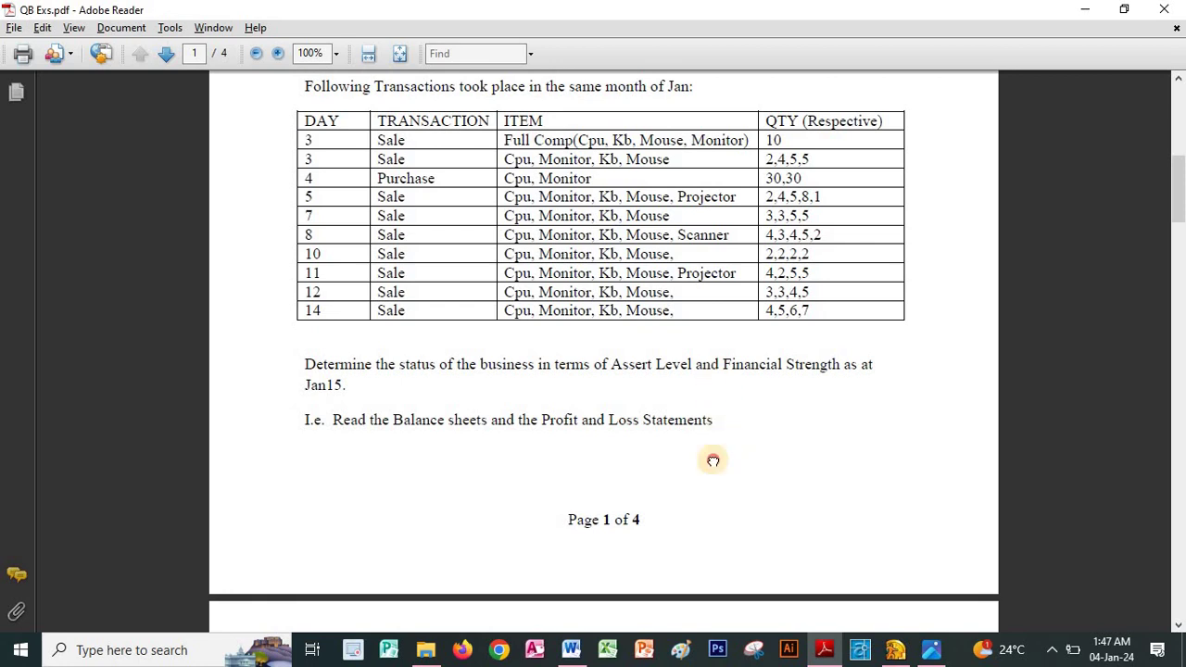
scroll(710, 458, up, 3)
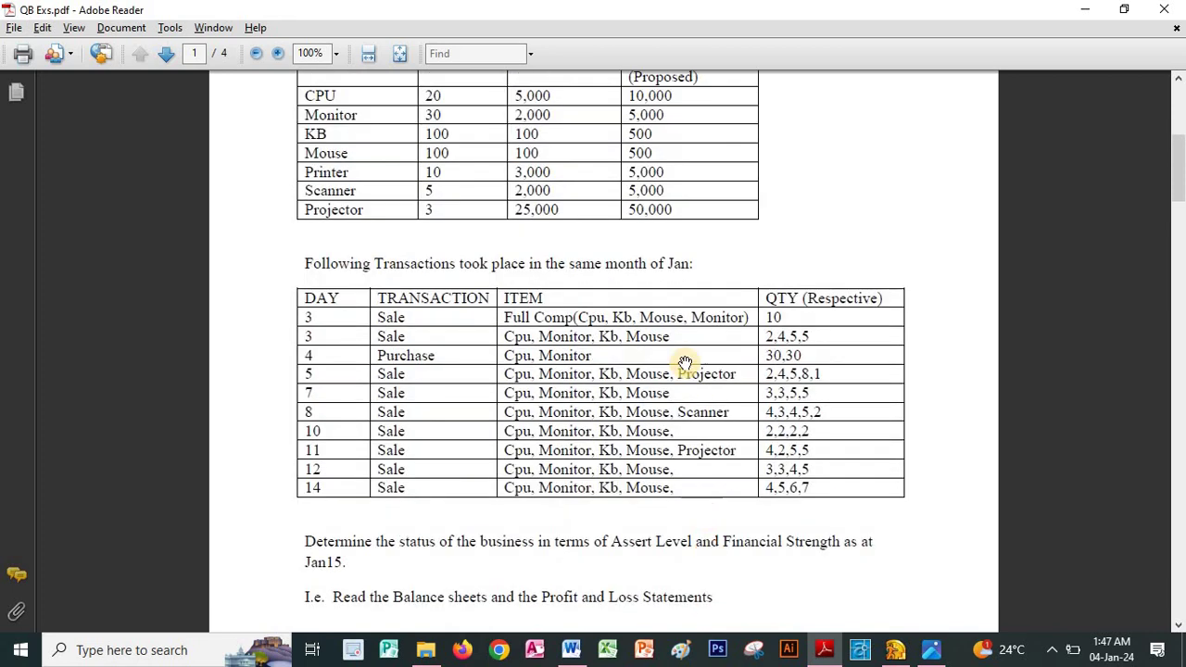
scroll(710, 571, up, 7)
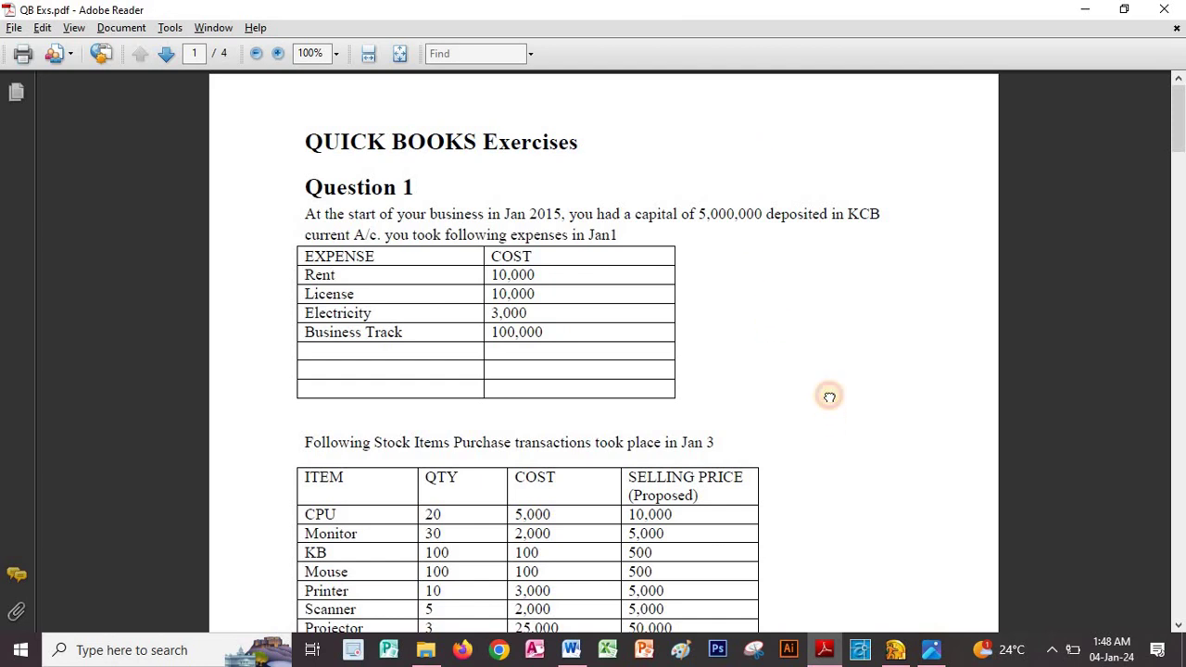
scroll(821, 238, down, 5)
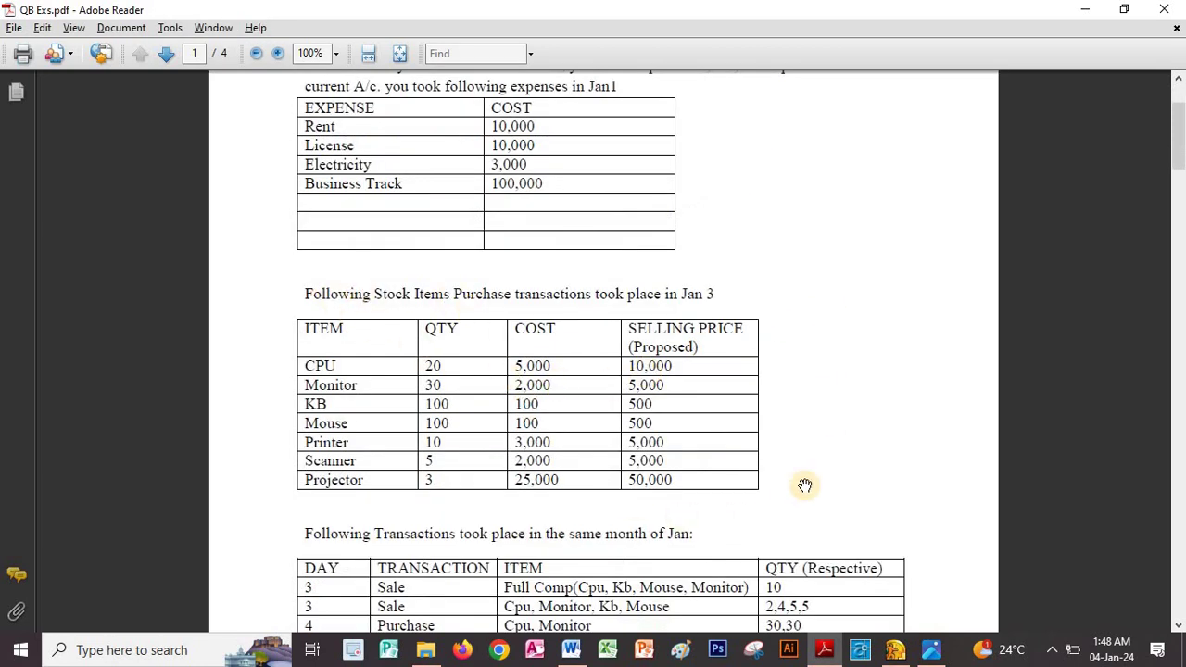
scroll(800, 300, down, 3)
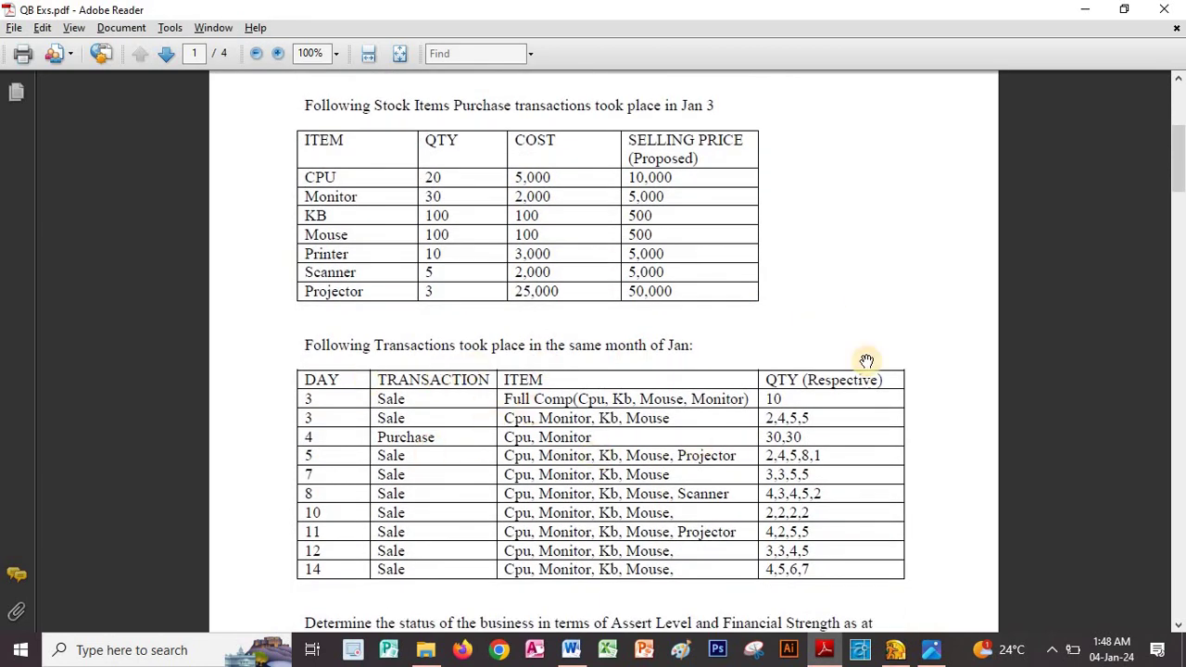
scroll(948, 362, down, 4)
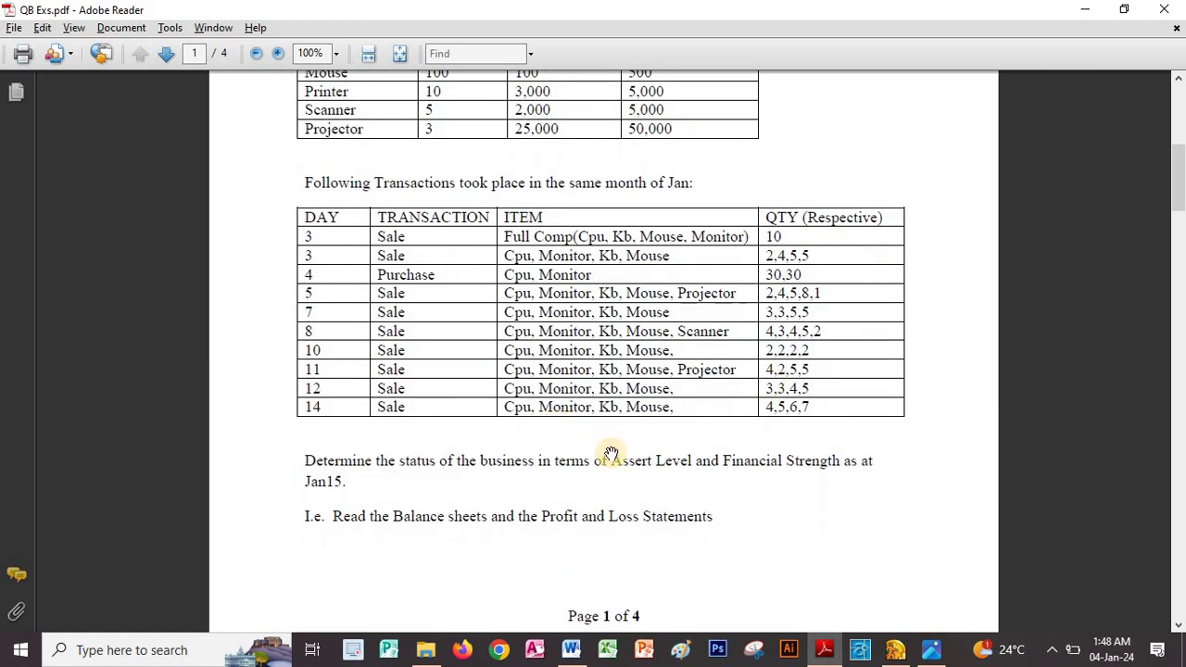
Switch back to QuickBooks, move the Trial Balance report over the middle of the Home page, and review its balances.
click(897, 652)
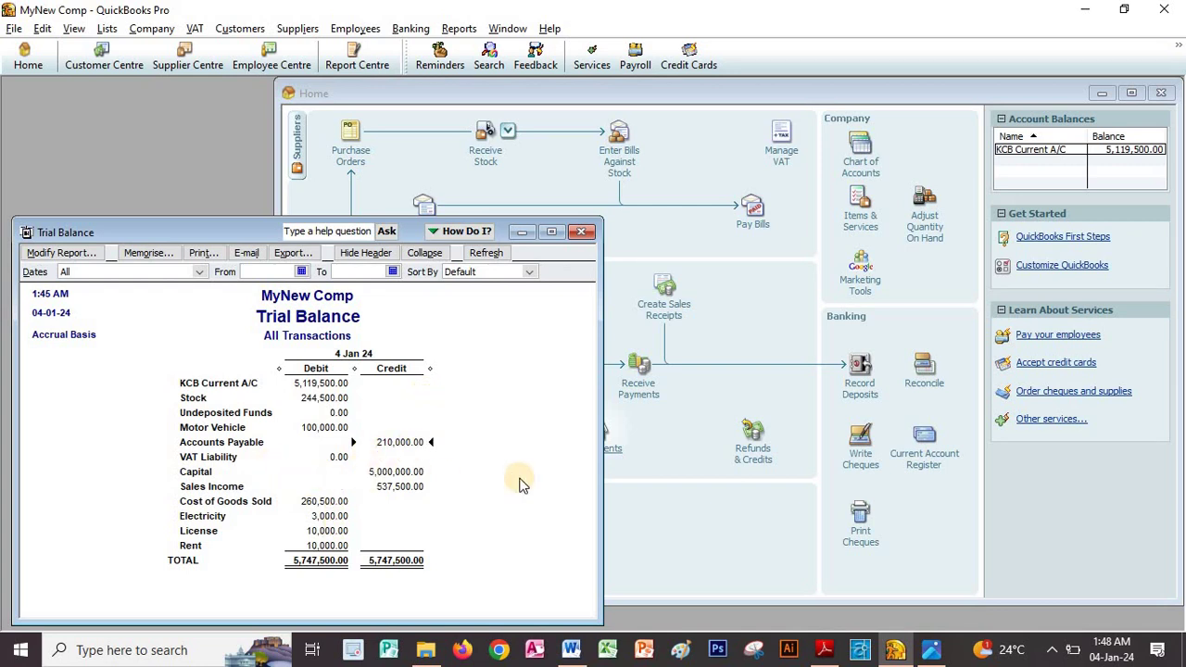
click(246, 230)
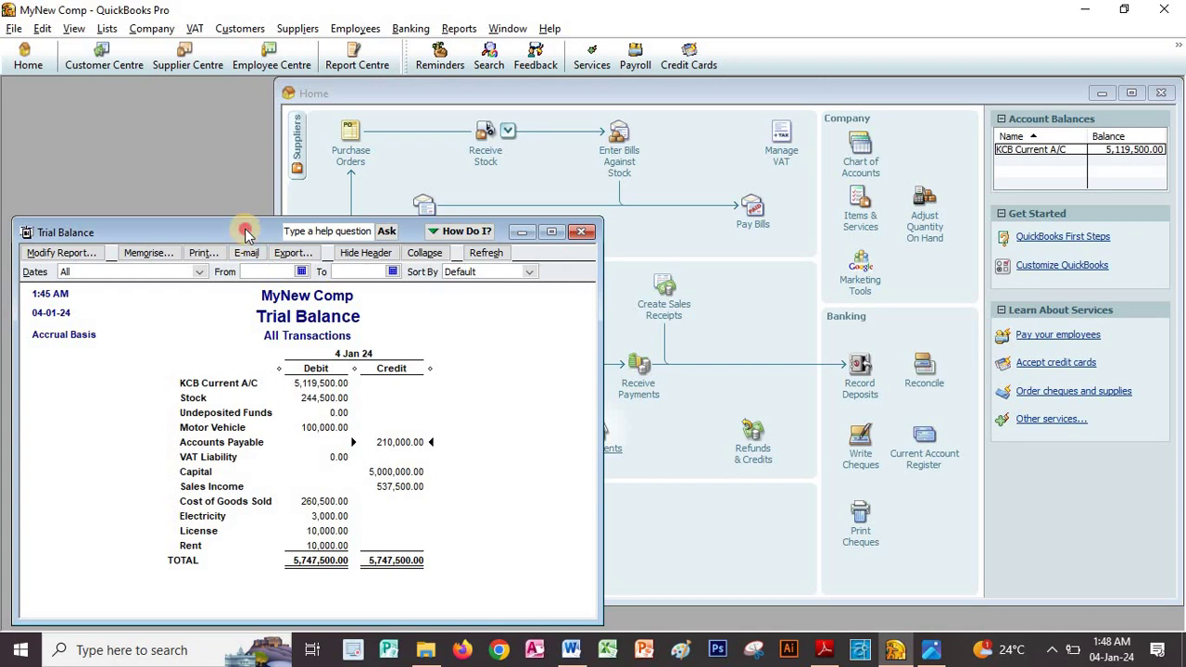
drag(245, 230, 527, 150)
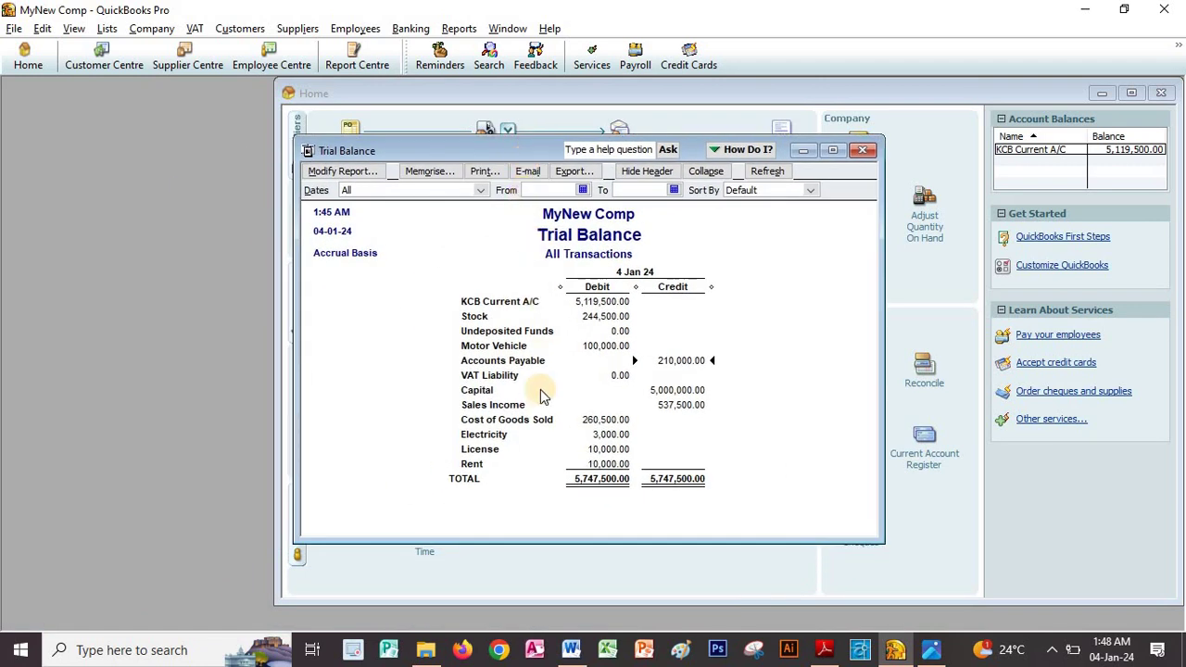
Return to the exercise PDF and bring up the Subscribing.PNG image in the photo viewer.
click(823, 650)
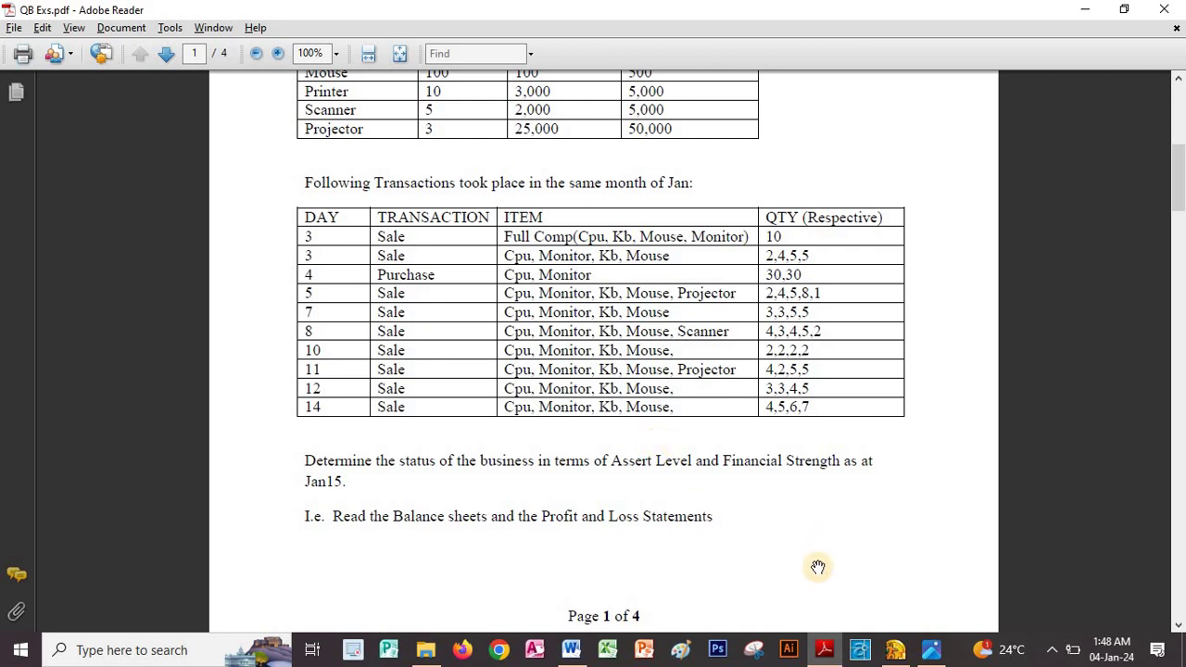
click(931, 650)
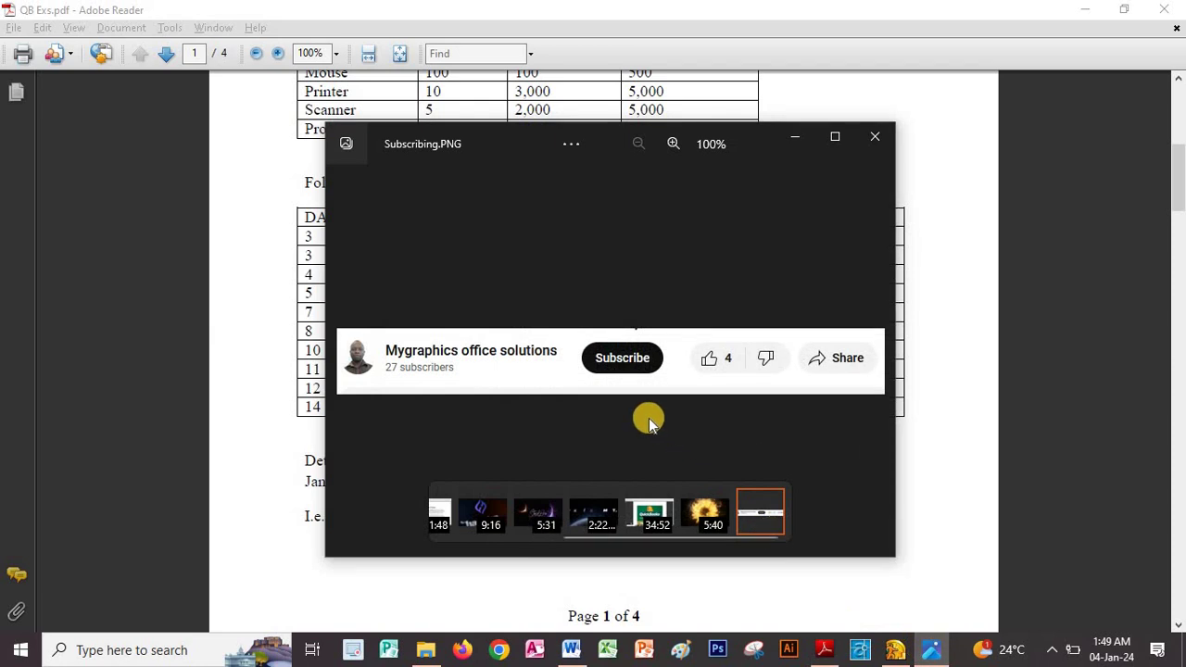